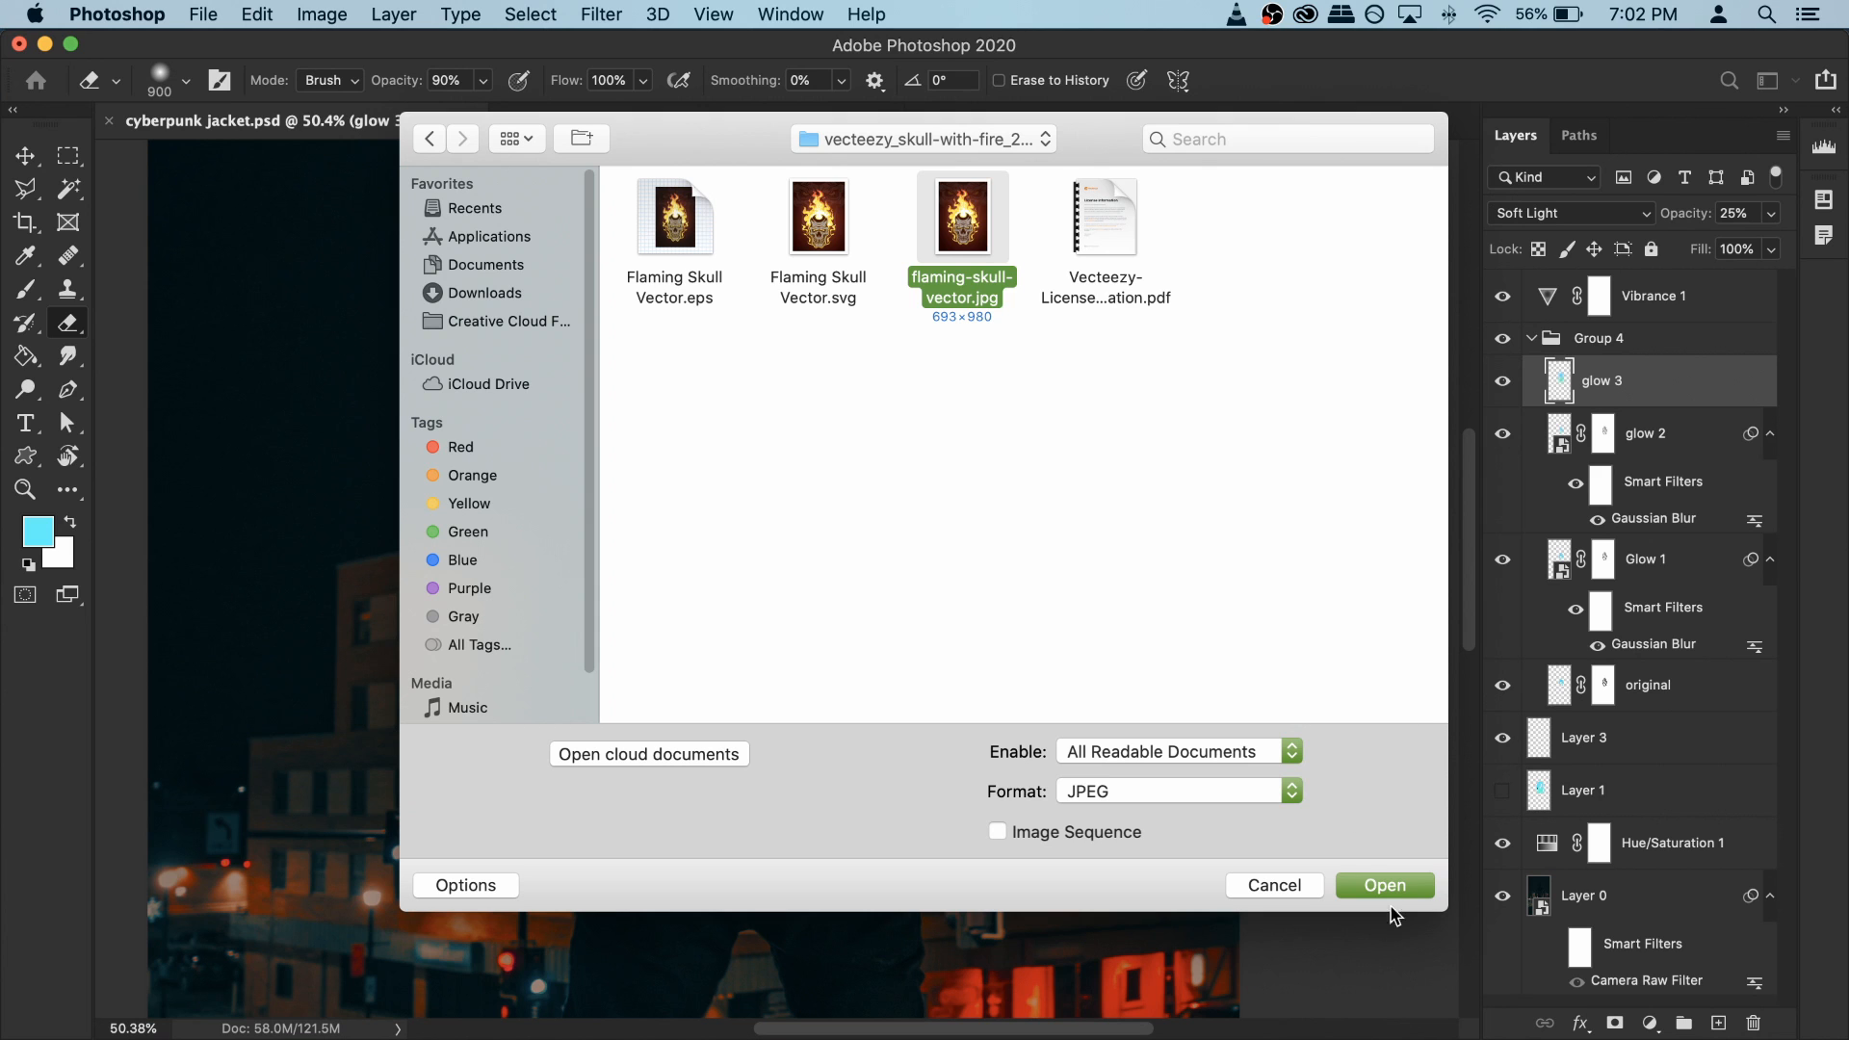
Step: Open flaming-skull-vector.jpg and convert its locked background into an editable layer named Layer 0
click(1390, 886)
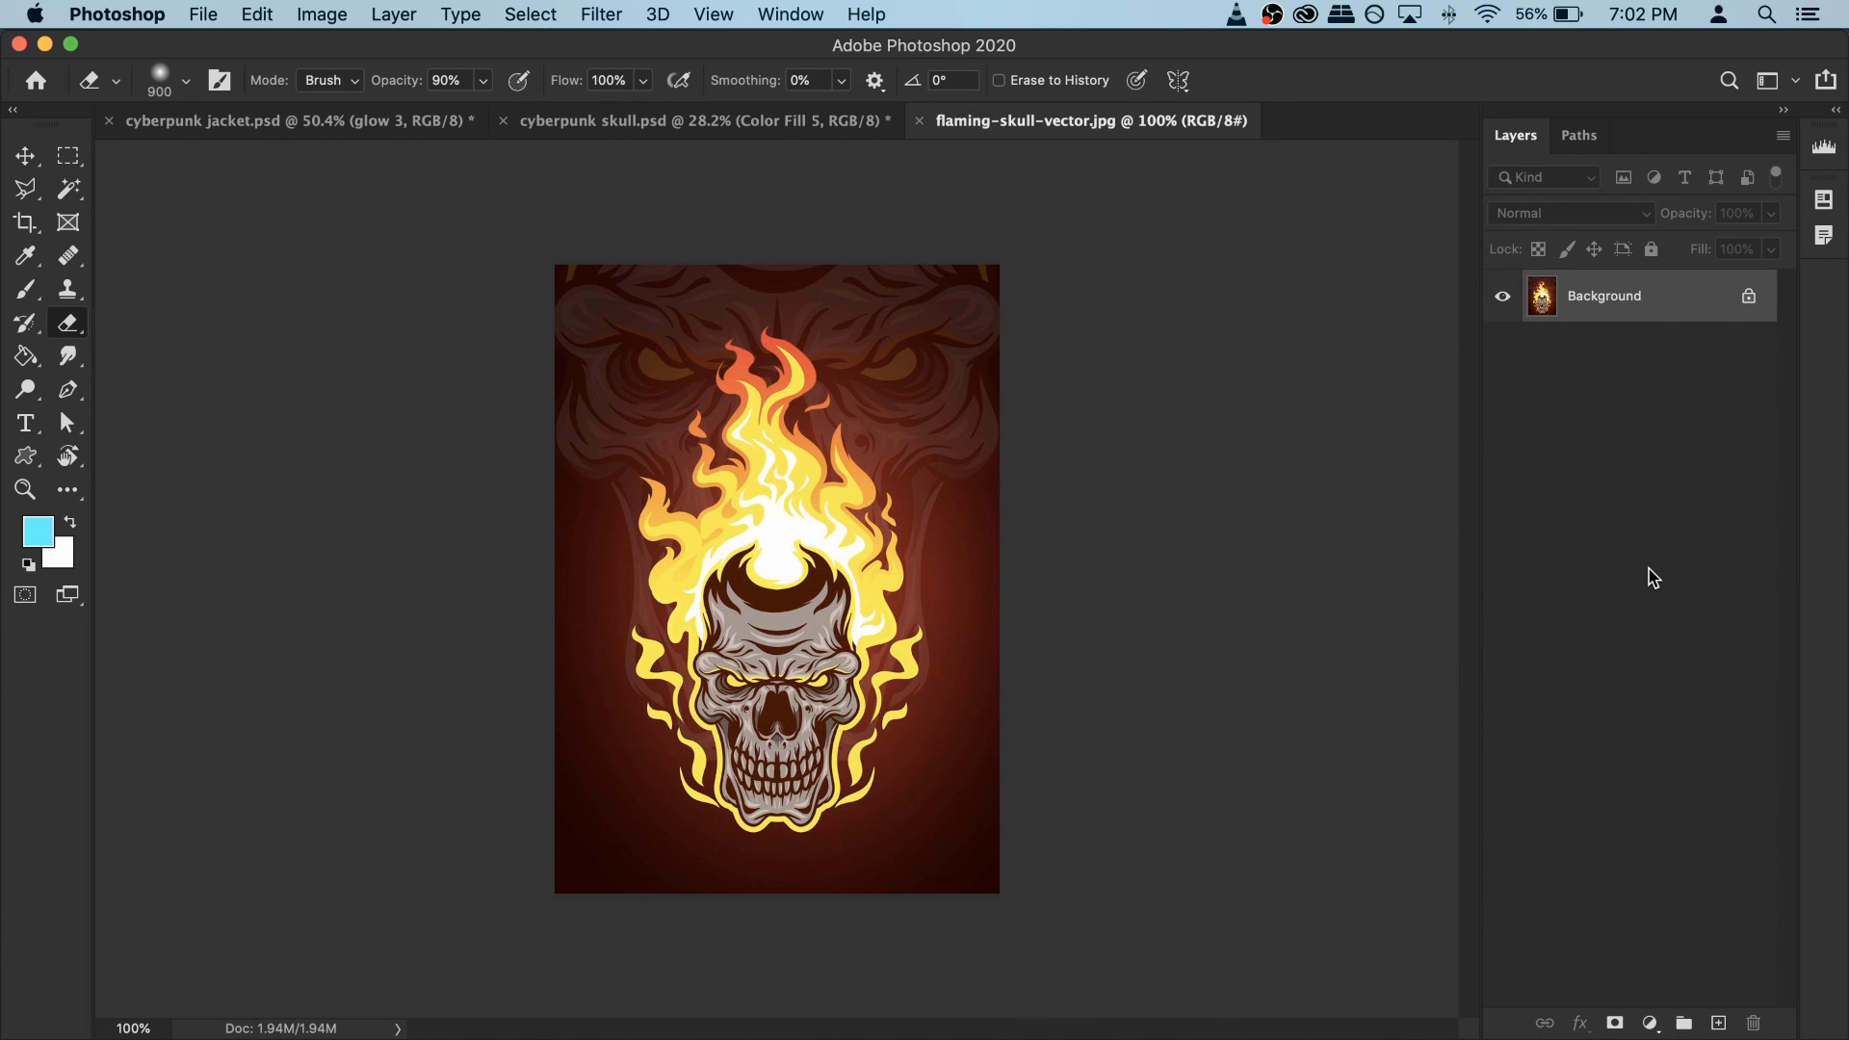
double_click(1683, 308)
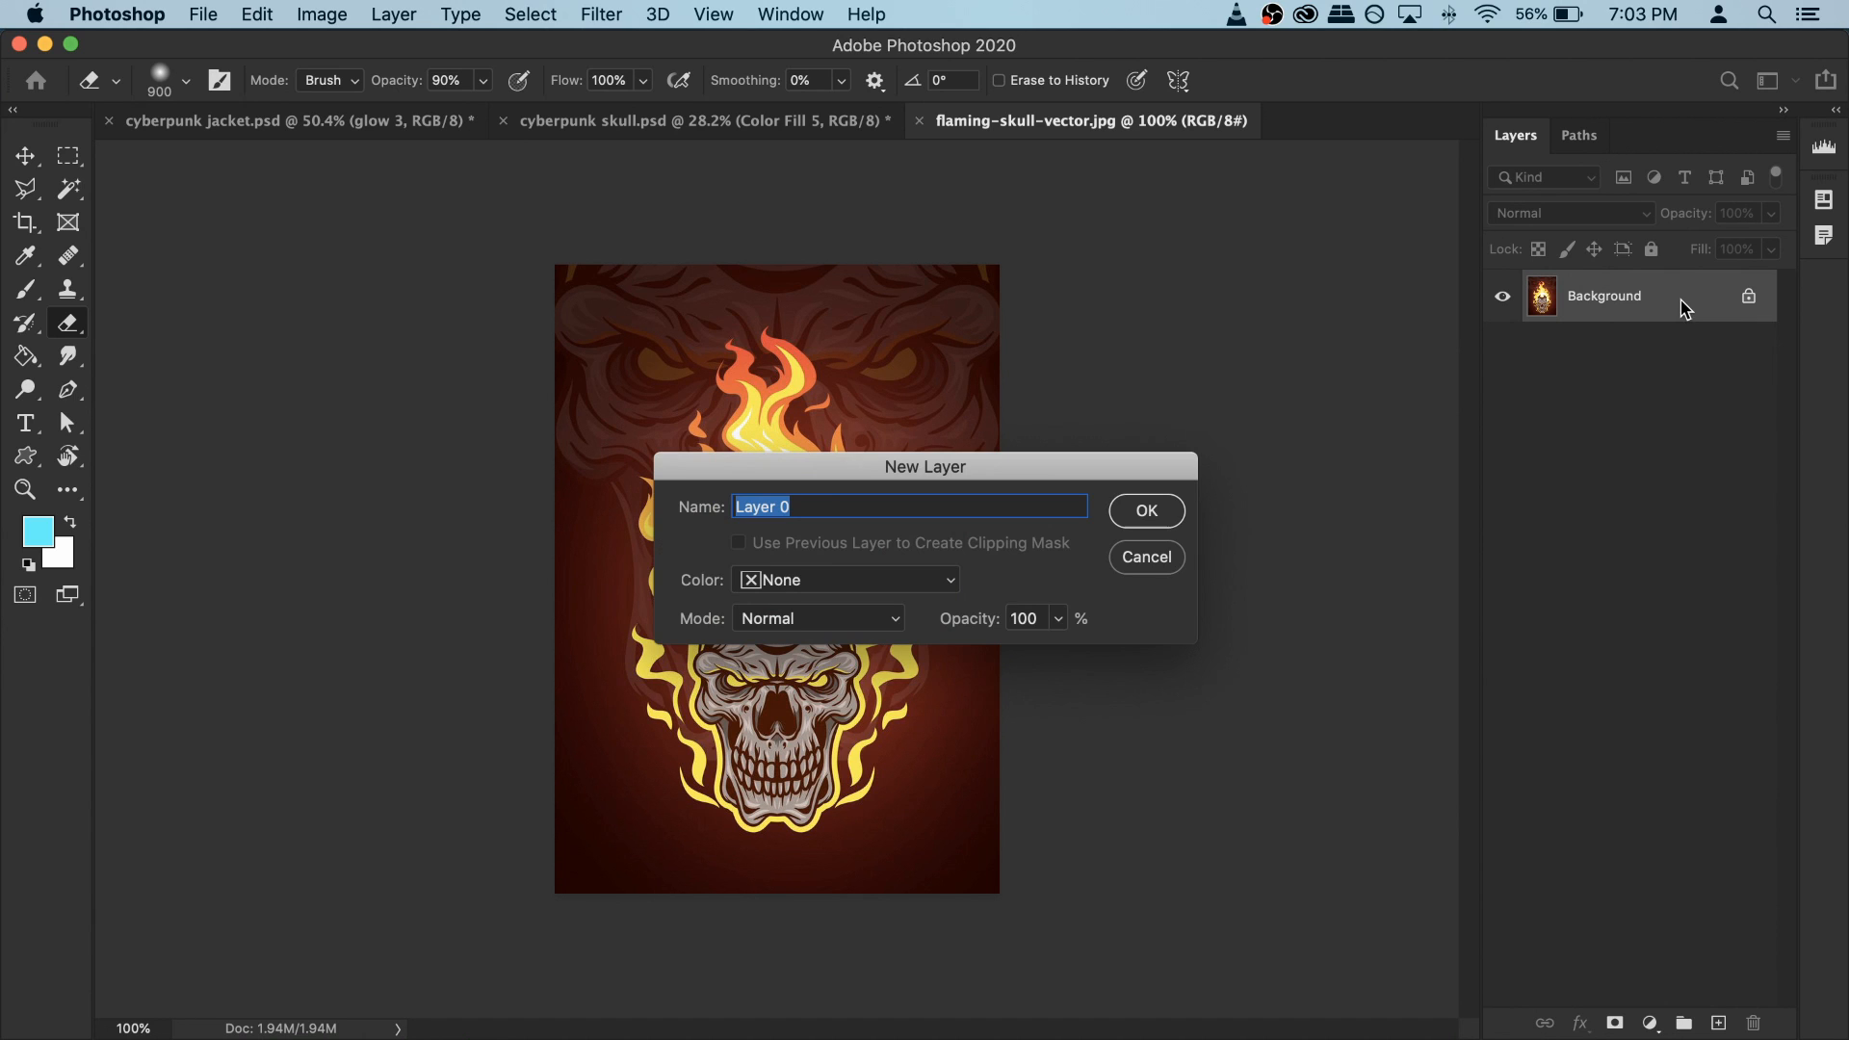
click(1168, 511)
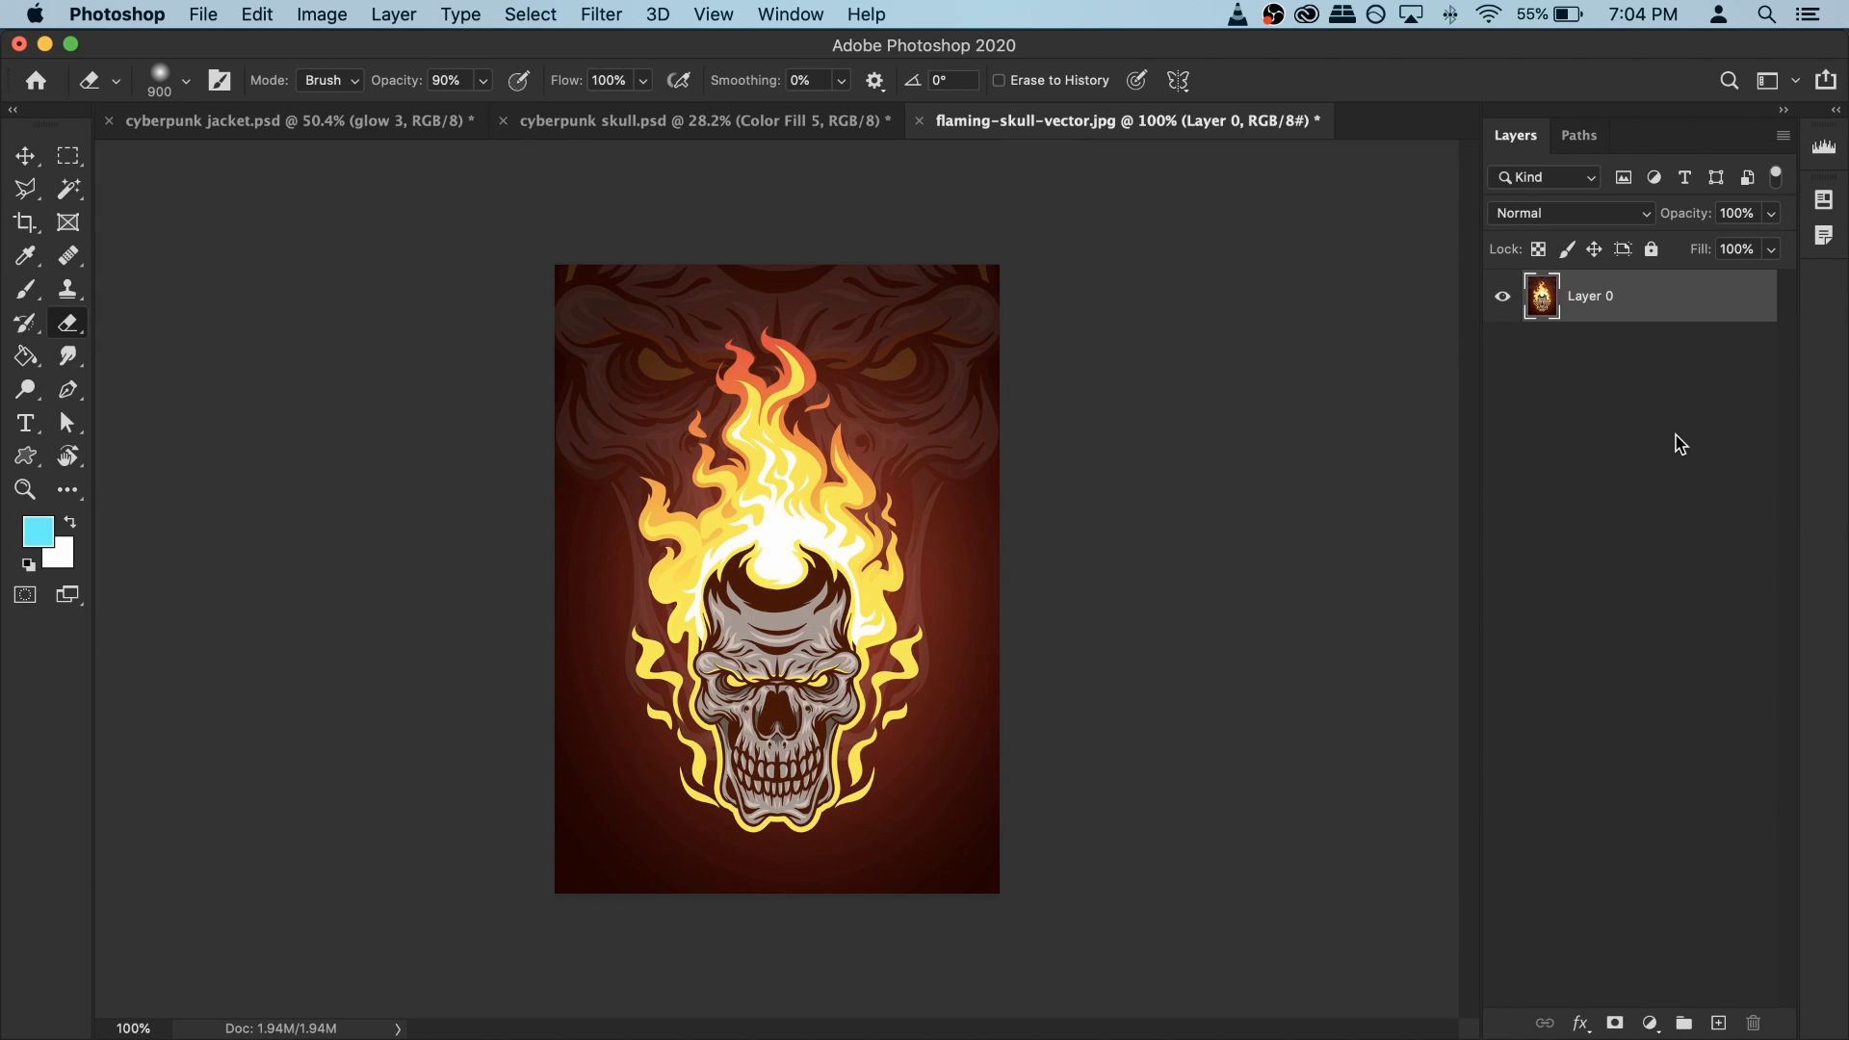
Step: Duplicate Layer 0 and reset the foreground and background colors to default black and white
key(super+j)
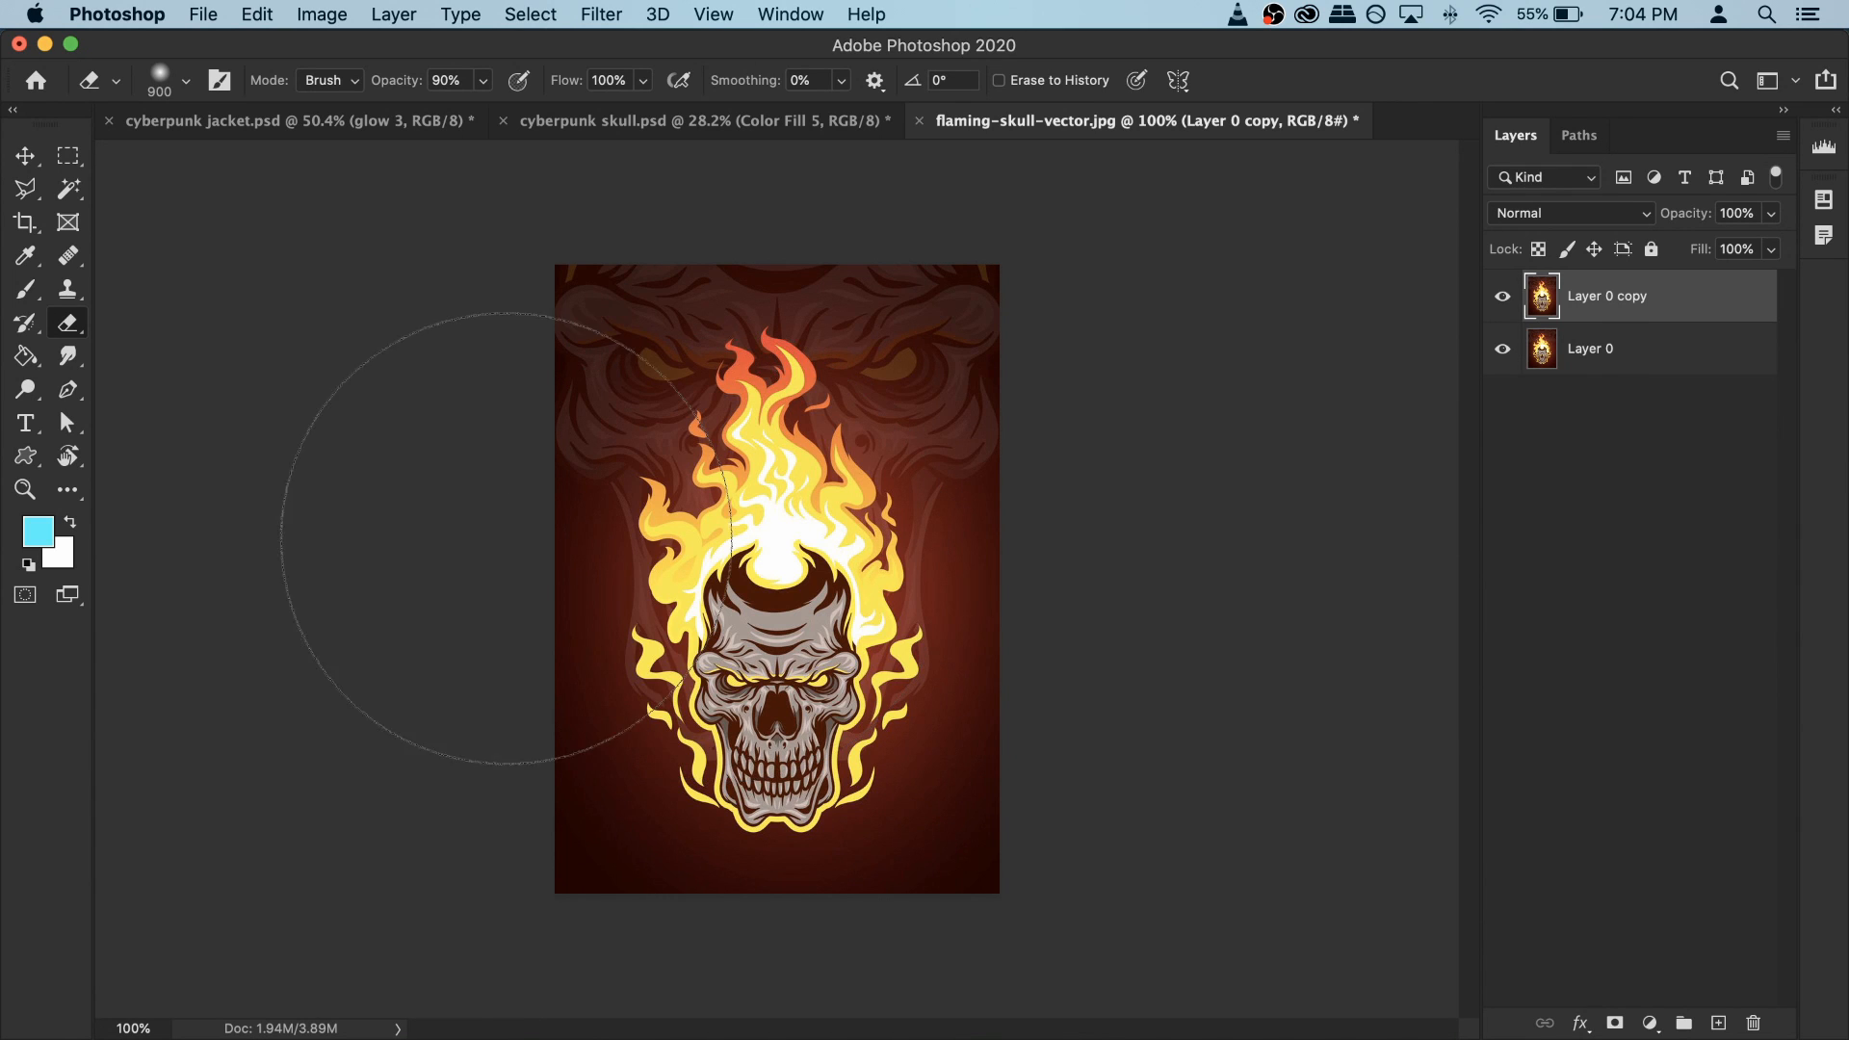
click(29, 570)
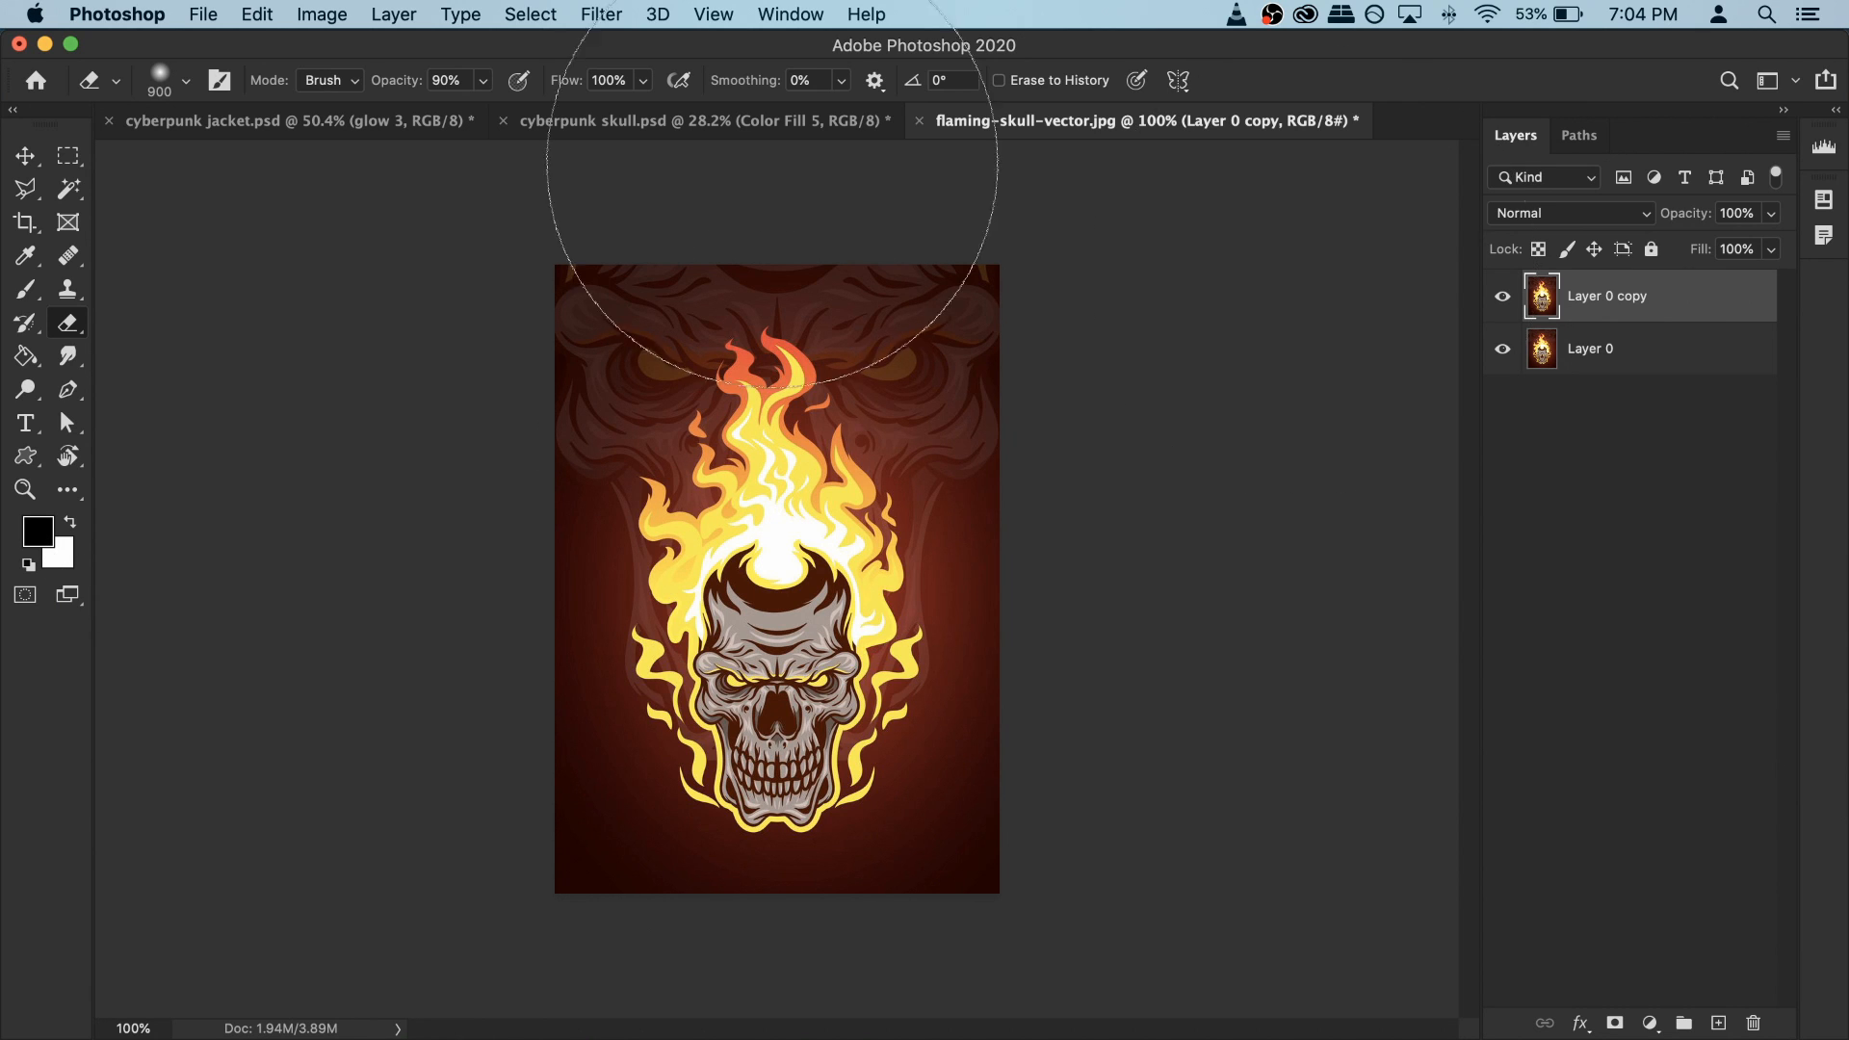
Step: Apply the Torn Edges sketch filter to the duplicated layer with Image Balance 19, Smoothness 14 and Contrast 19
click(601, 13)
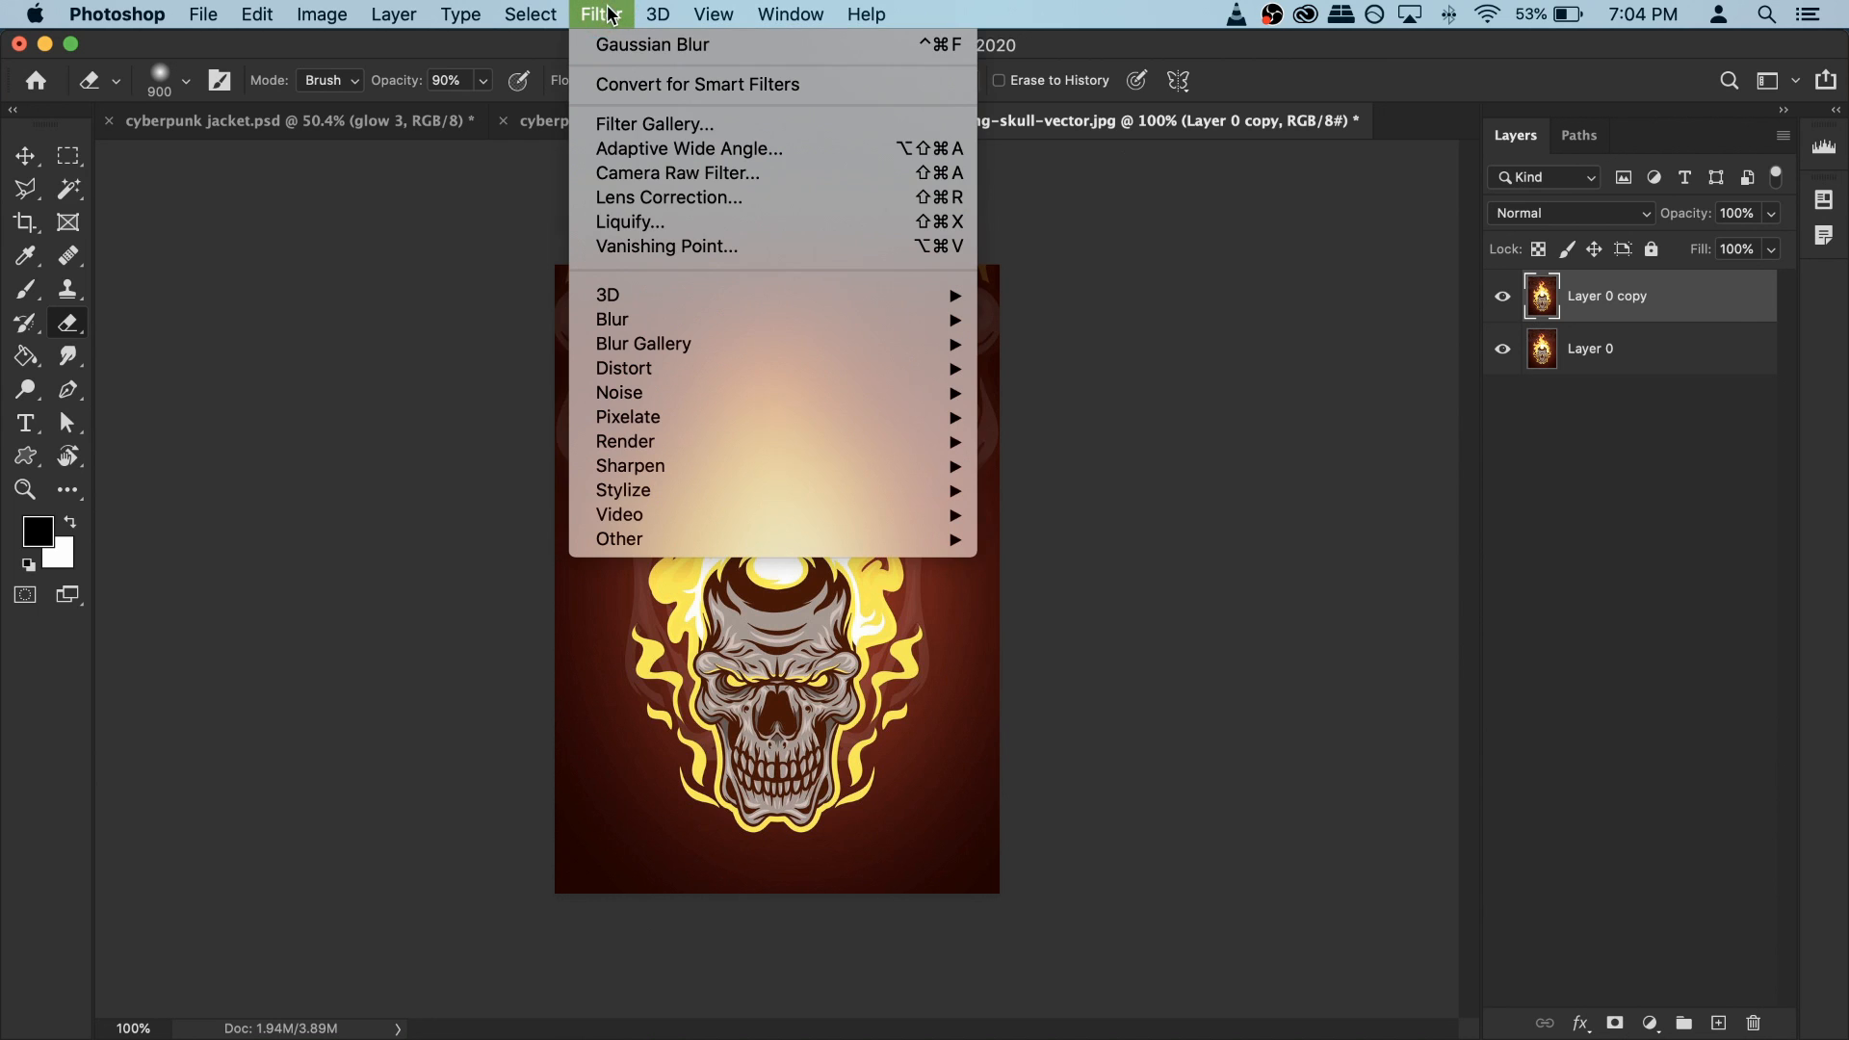
click(669, 122)
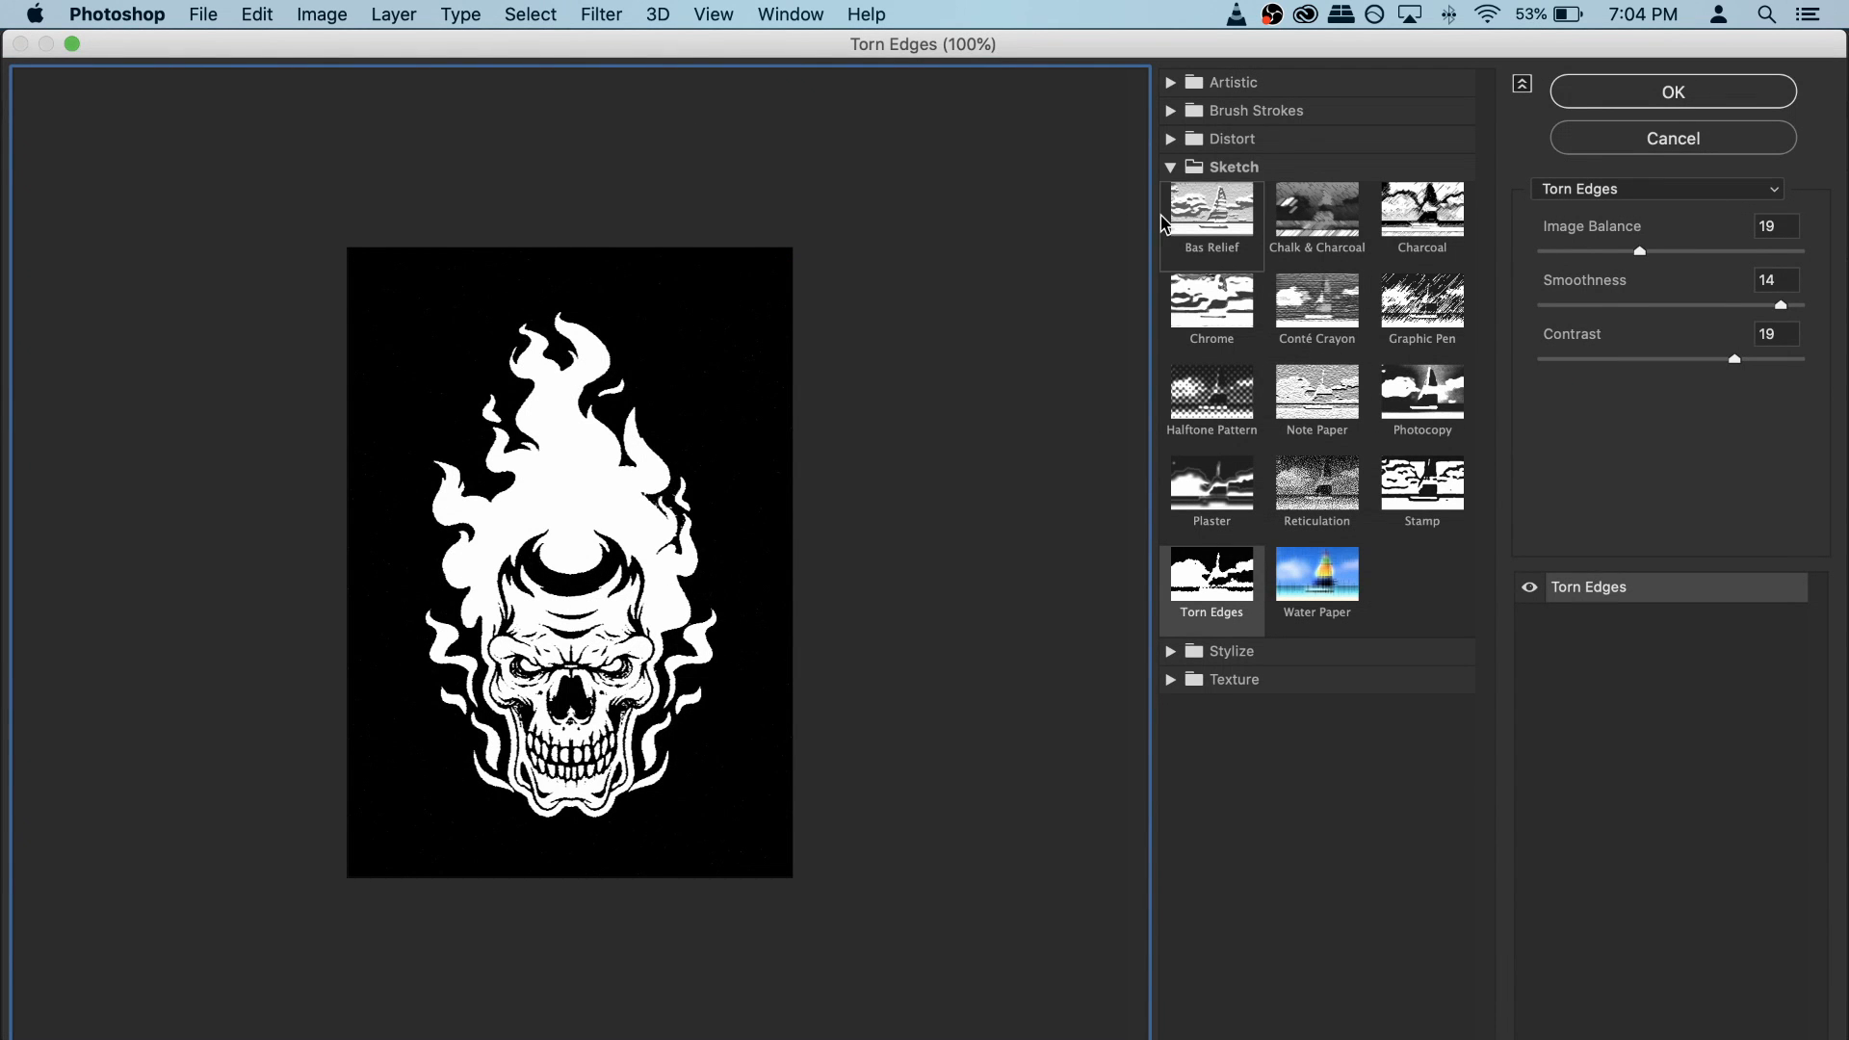
click(1170, 166)
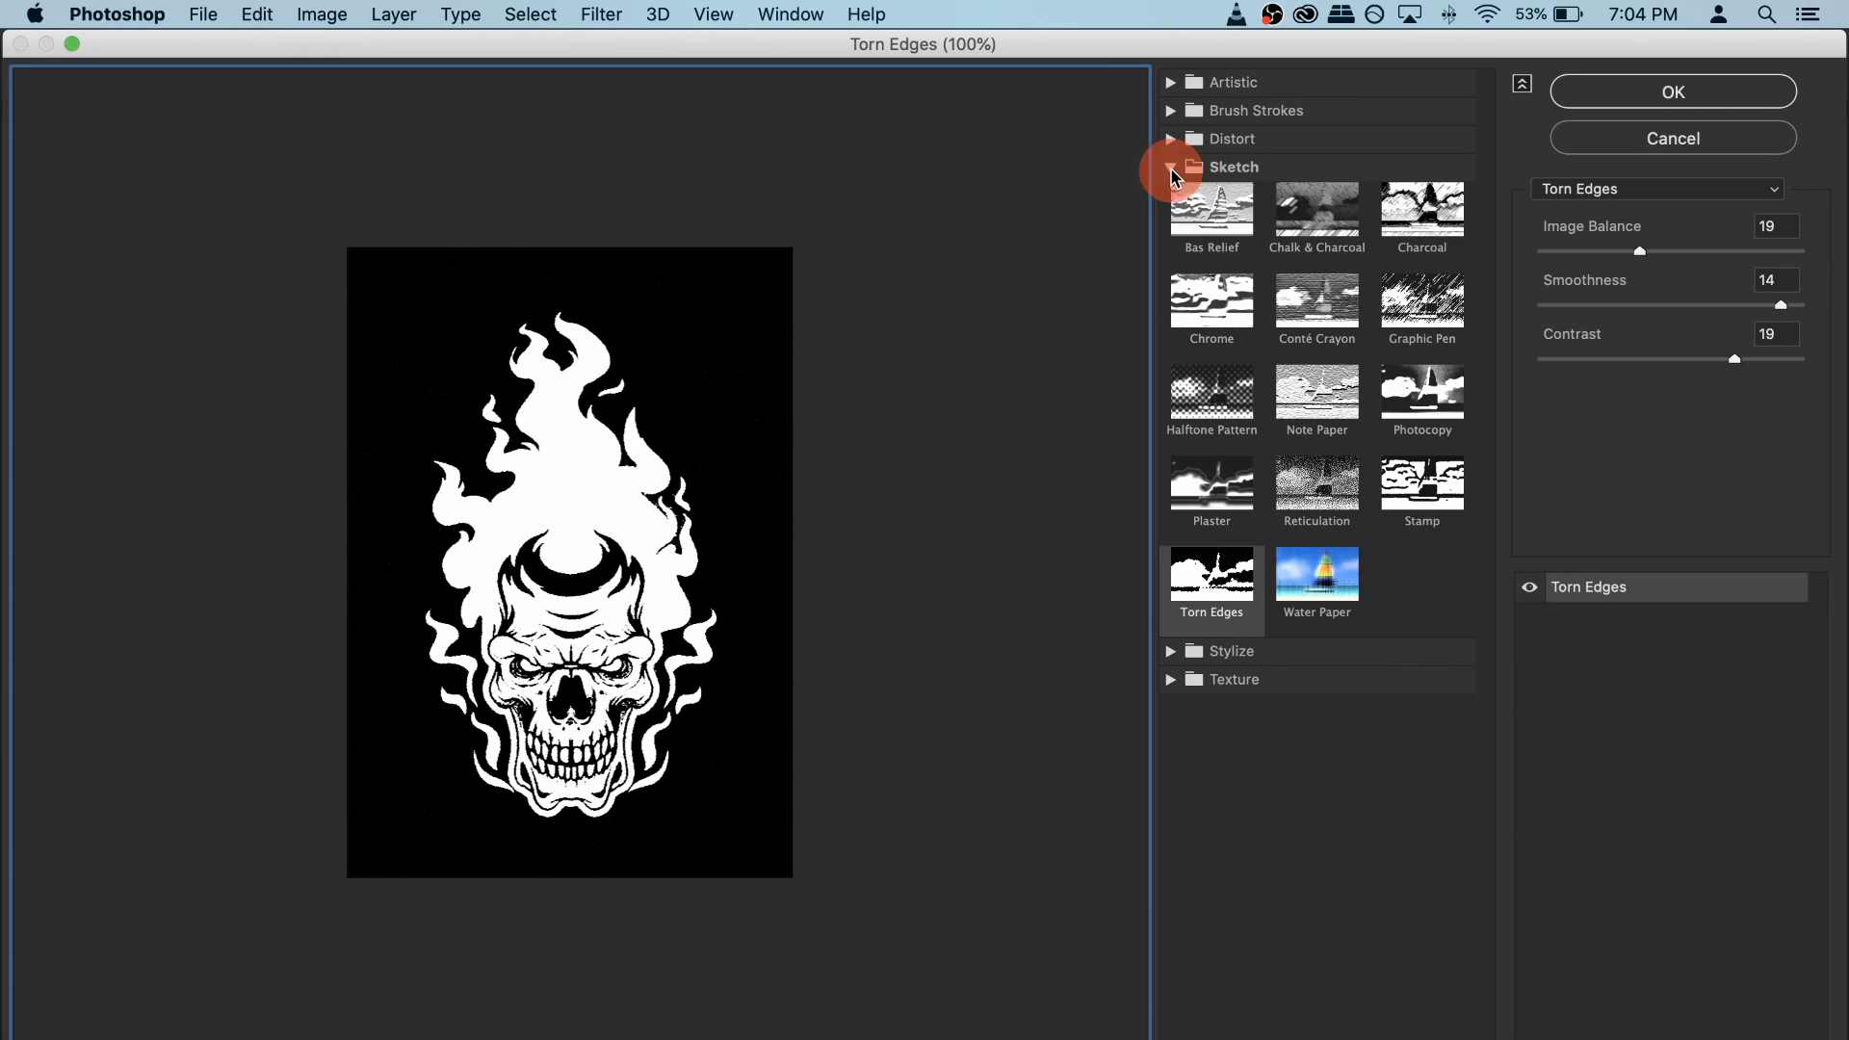
click(1171, 84)
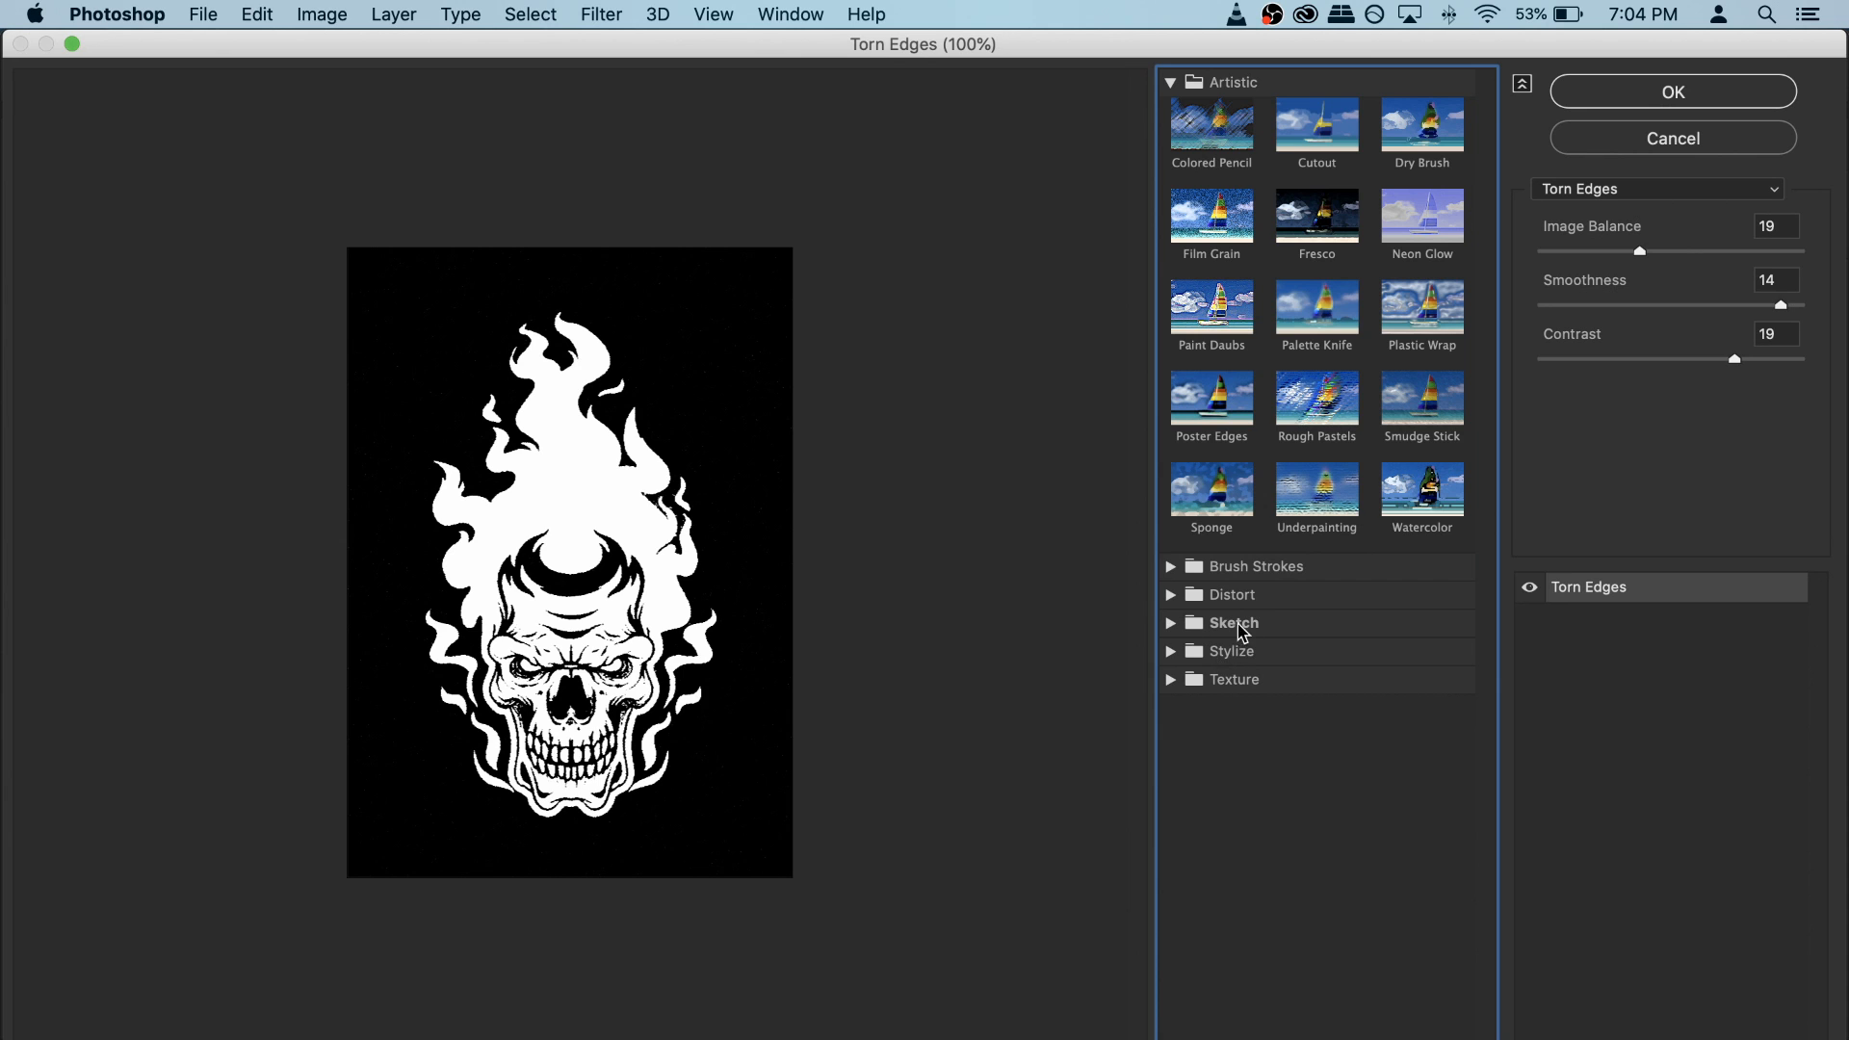
click(1170, 624)
scroll(1282, 754, down, 2)
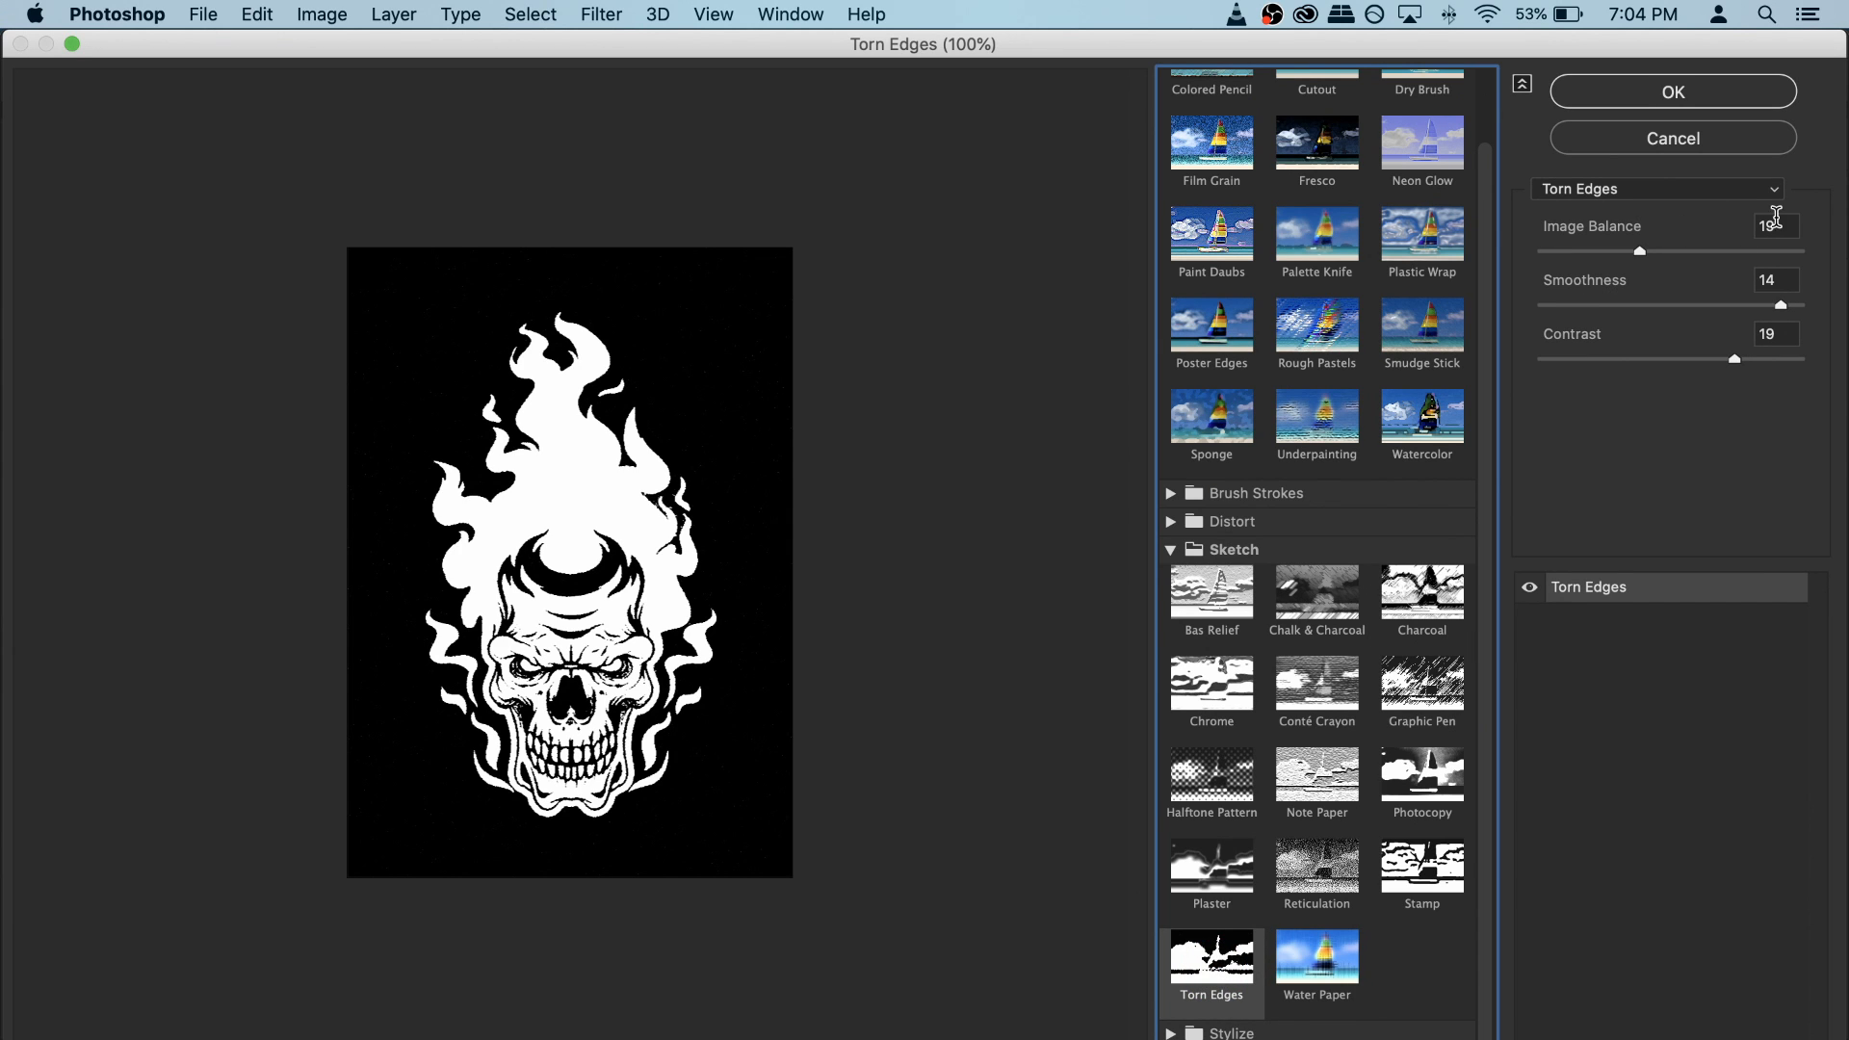
click(1779, 226)
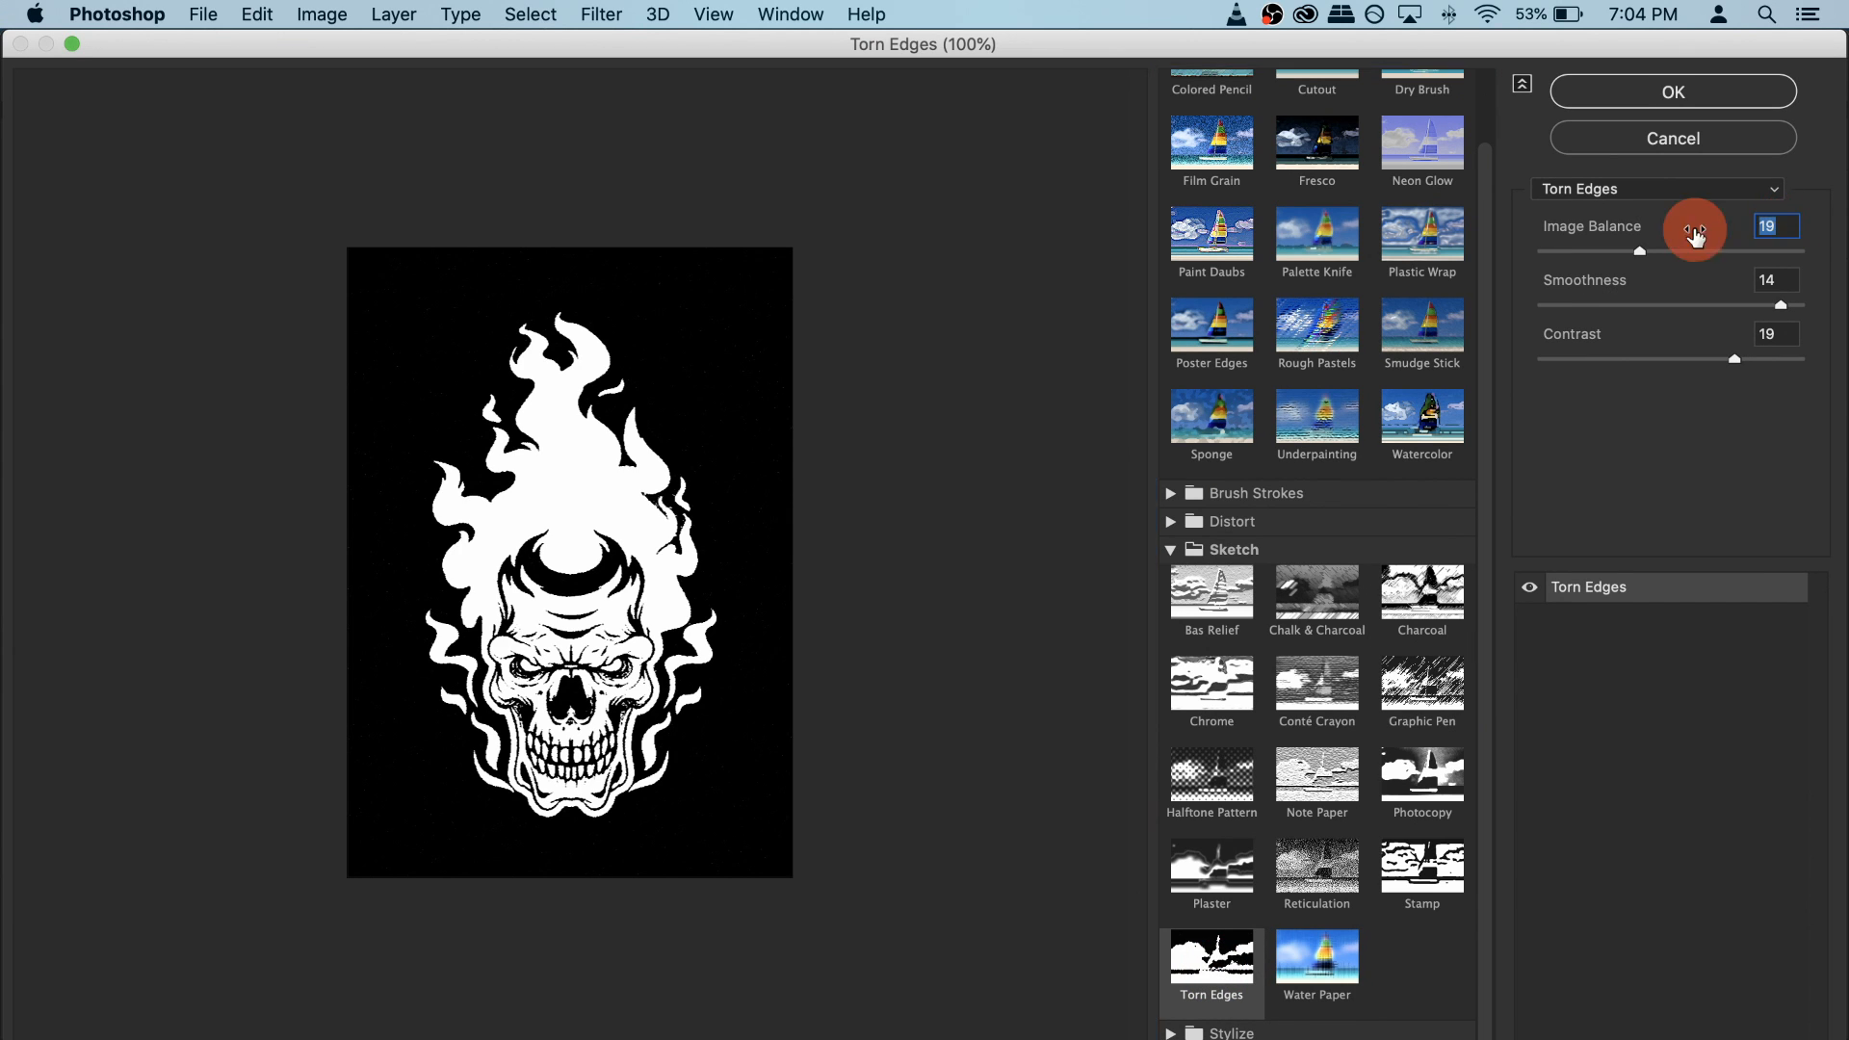
click(1788, 281)
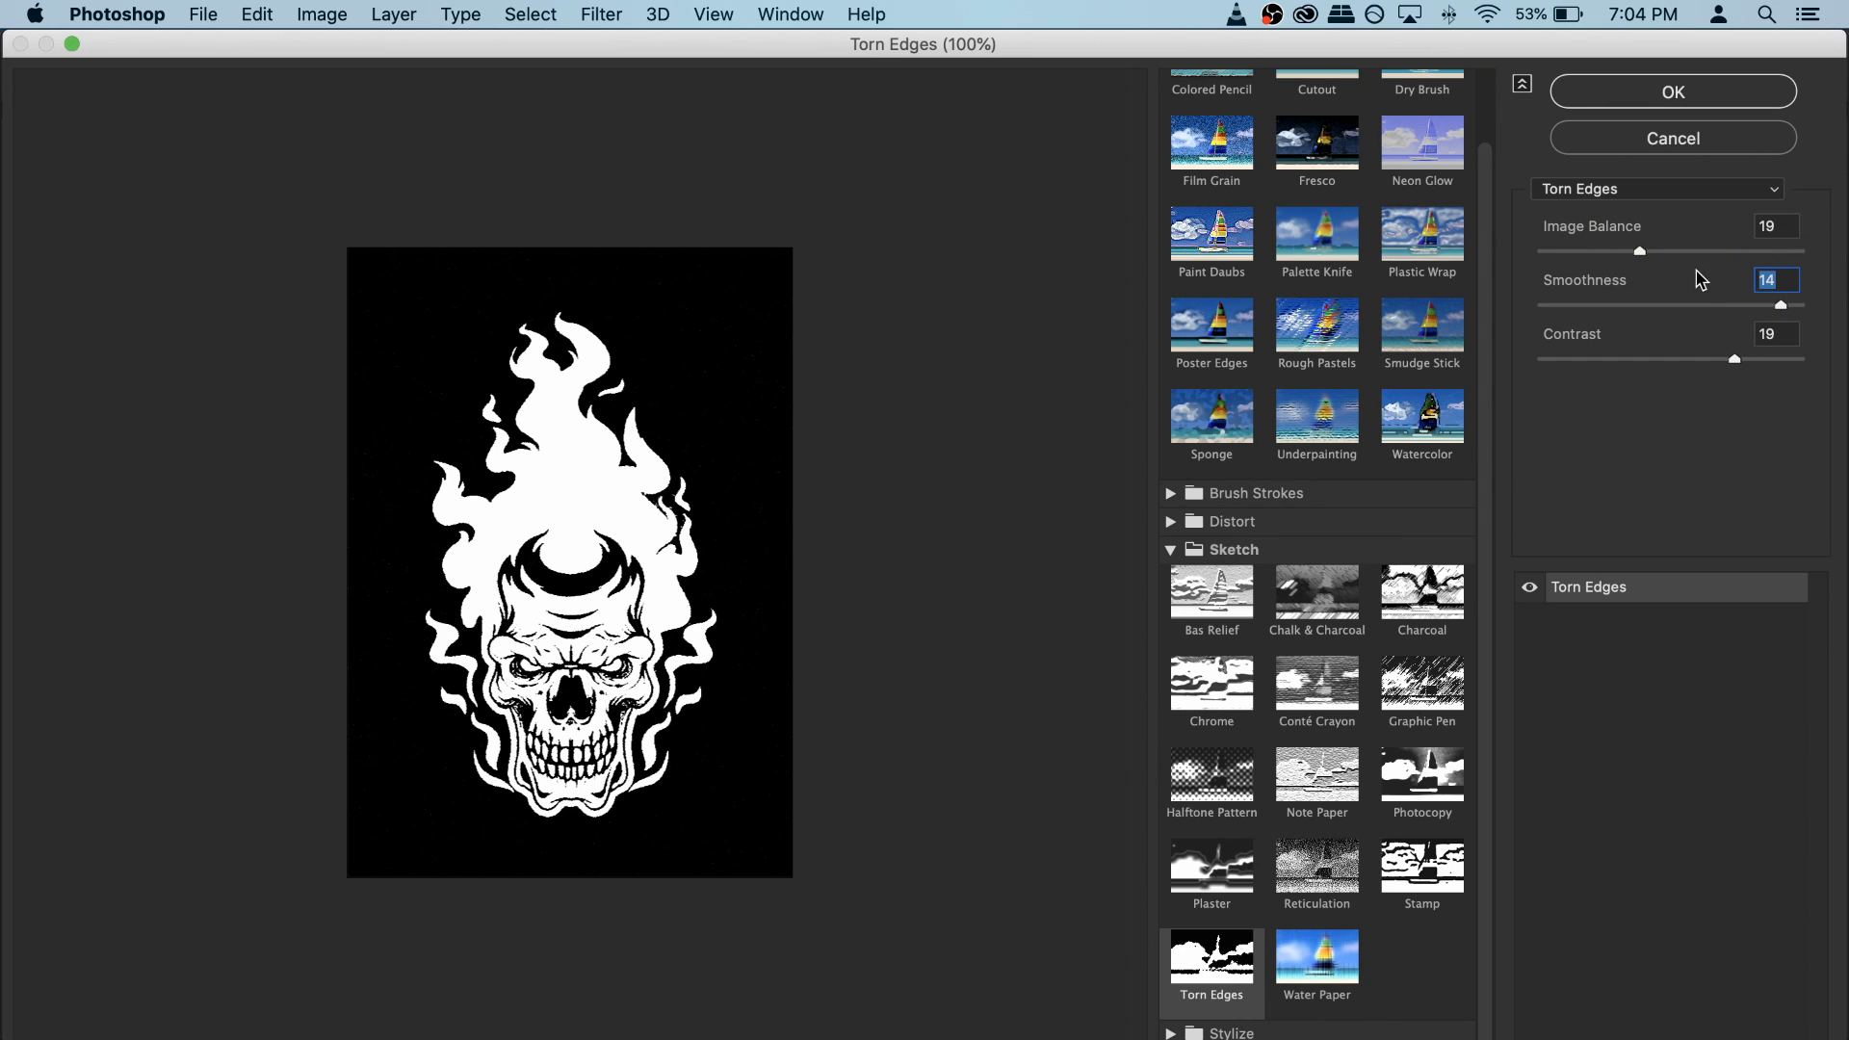
click(1777, 333)
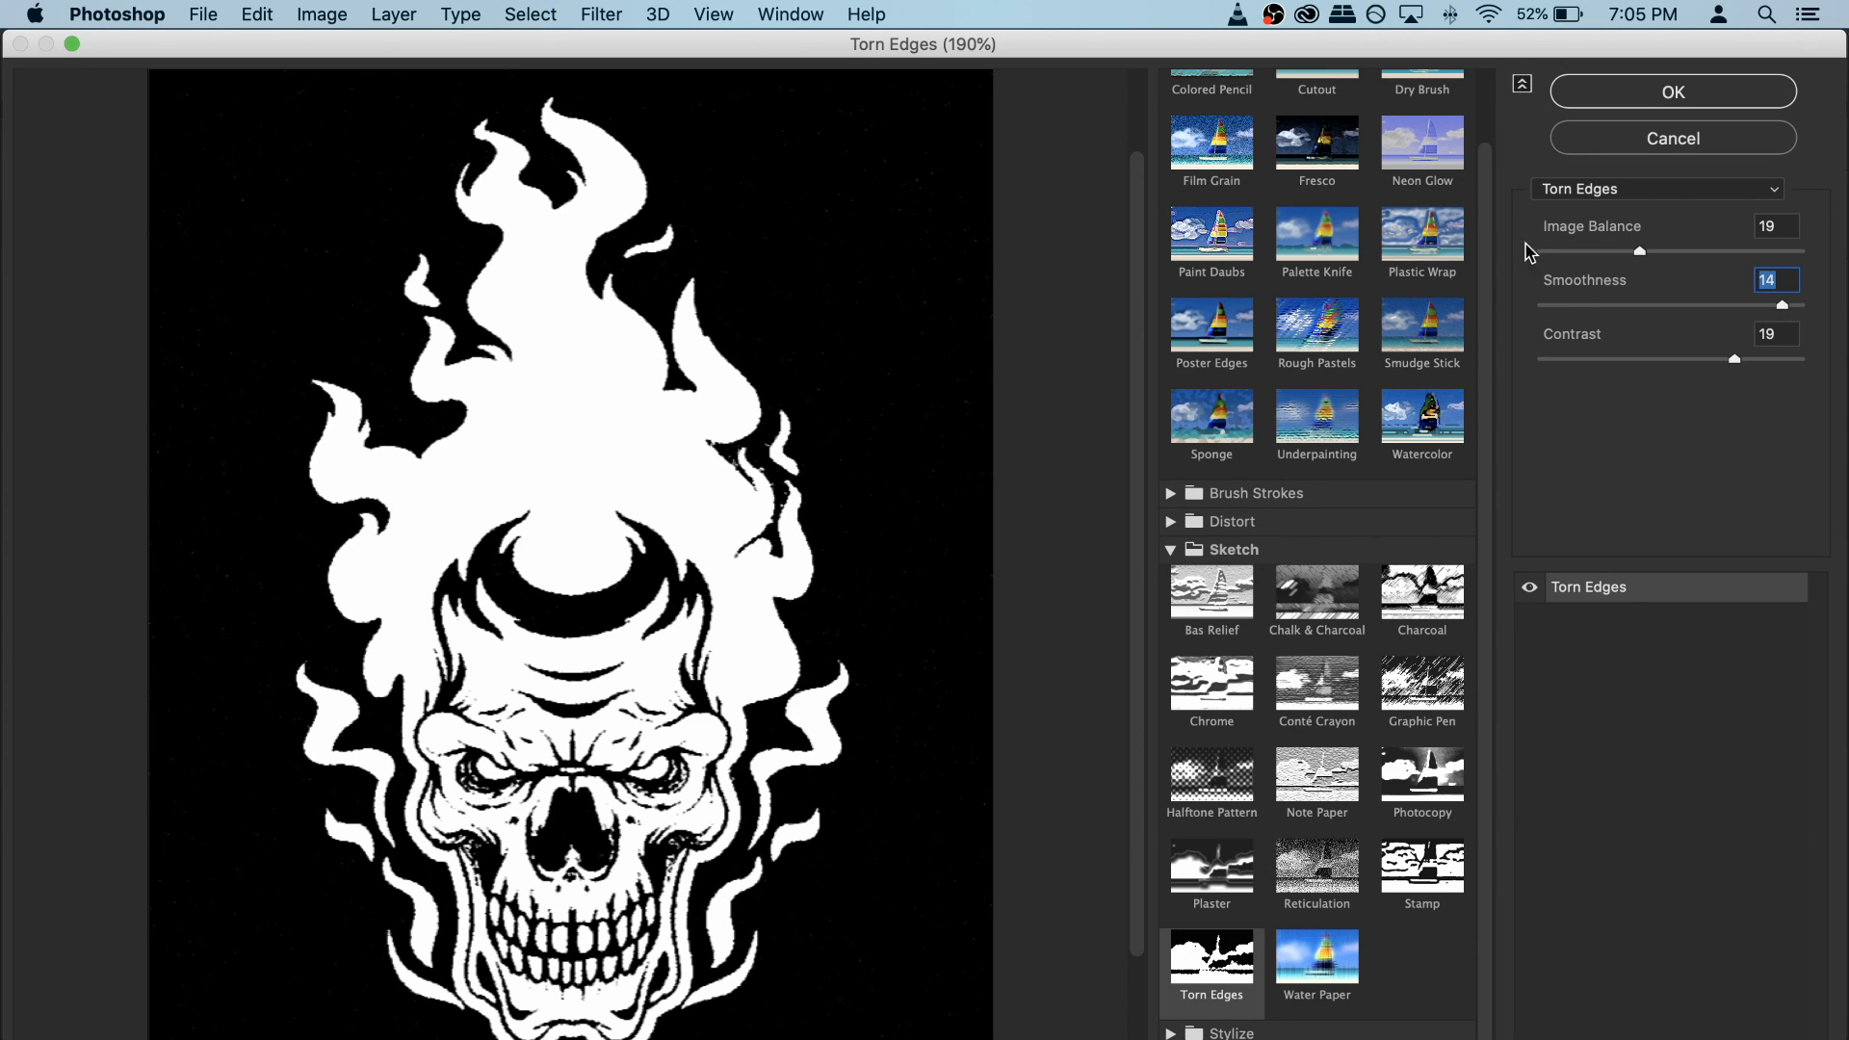
scroll(558, 455, down, 1)
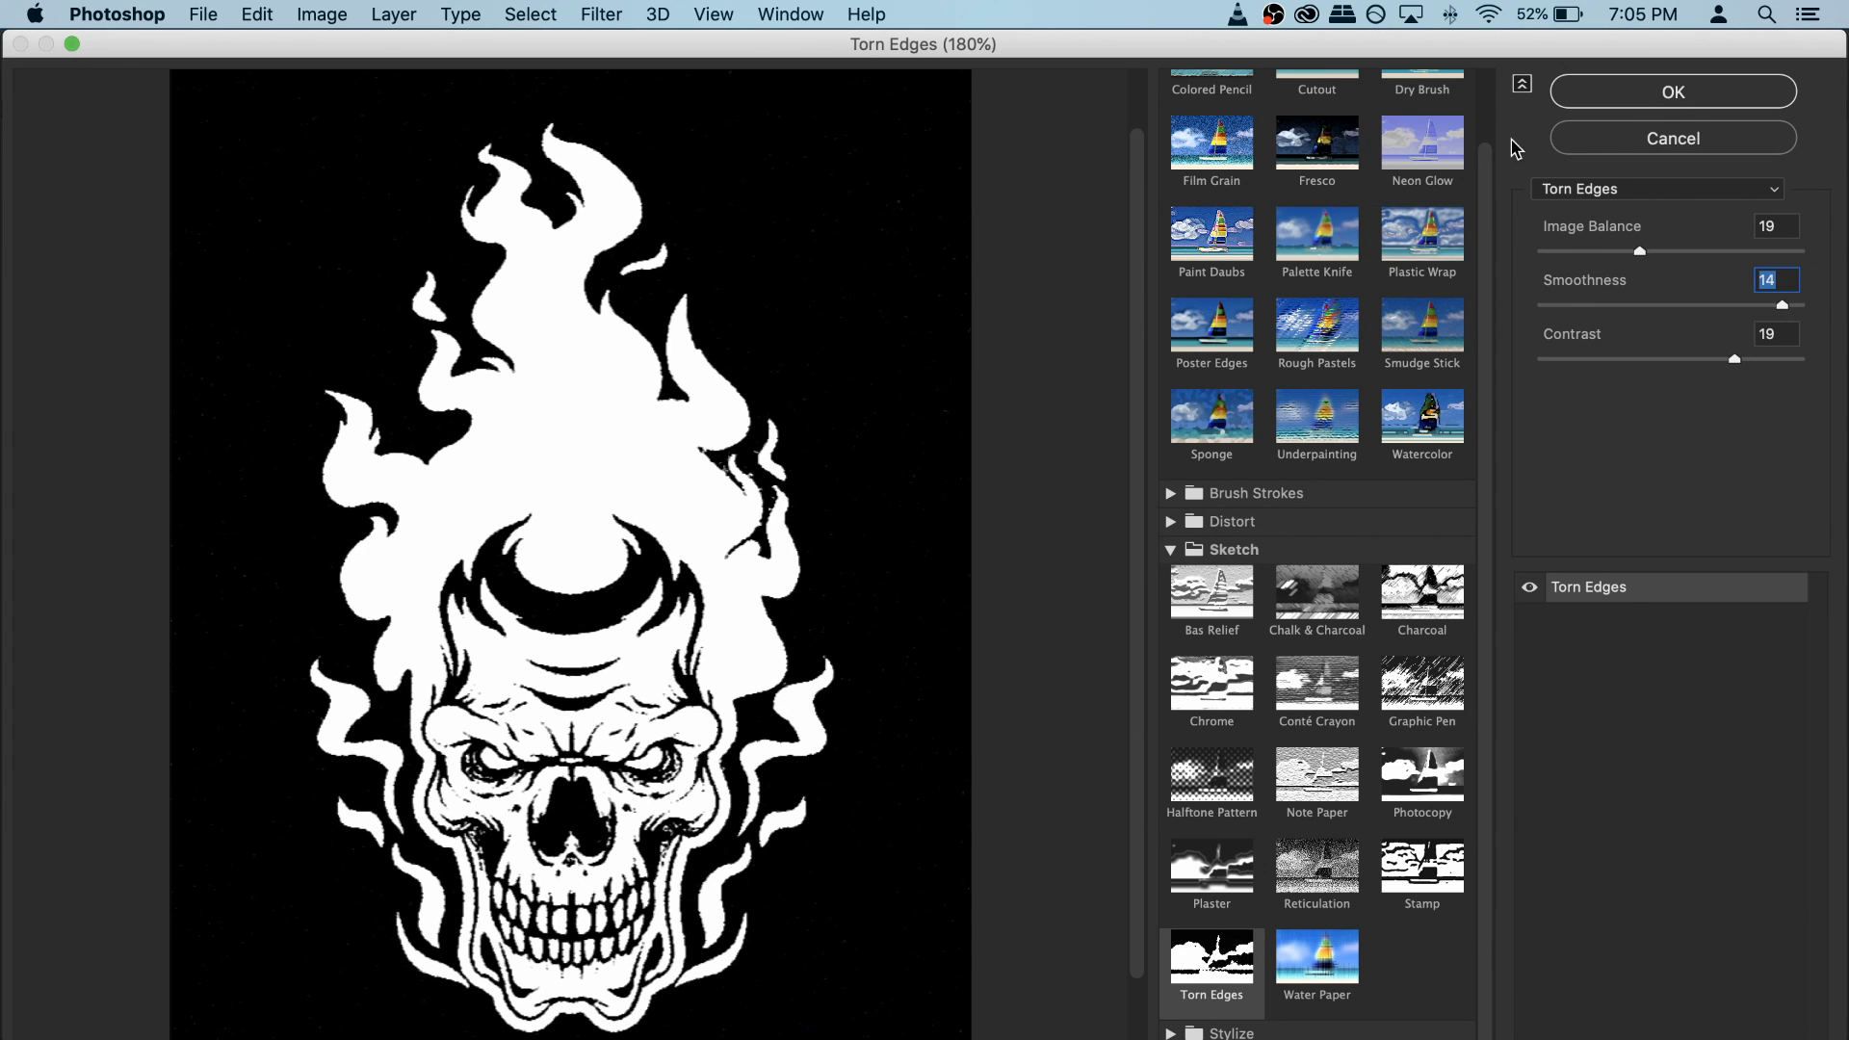
click(1672, 96)
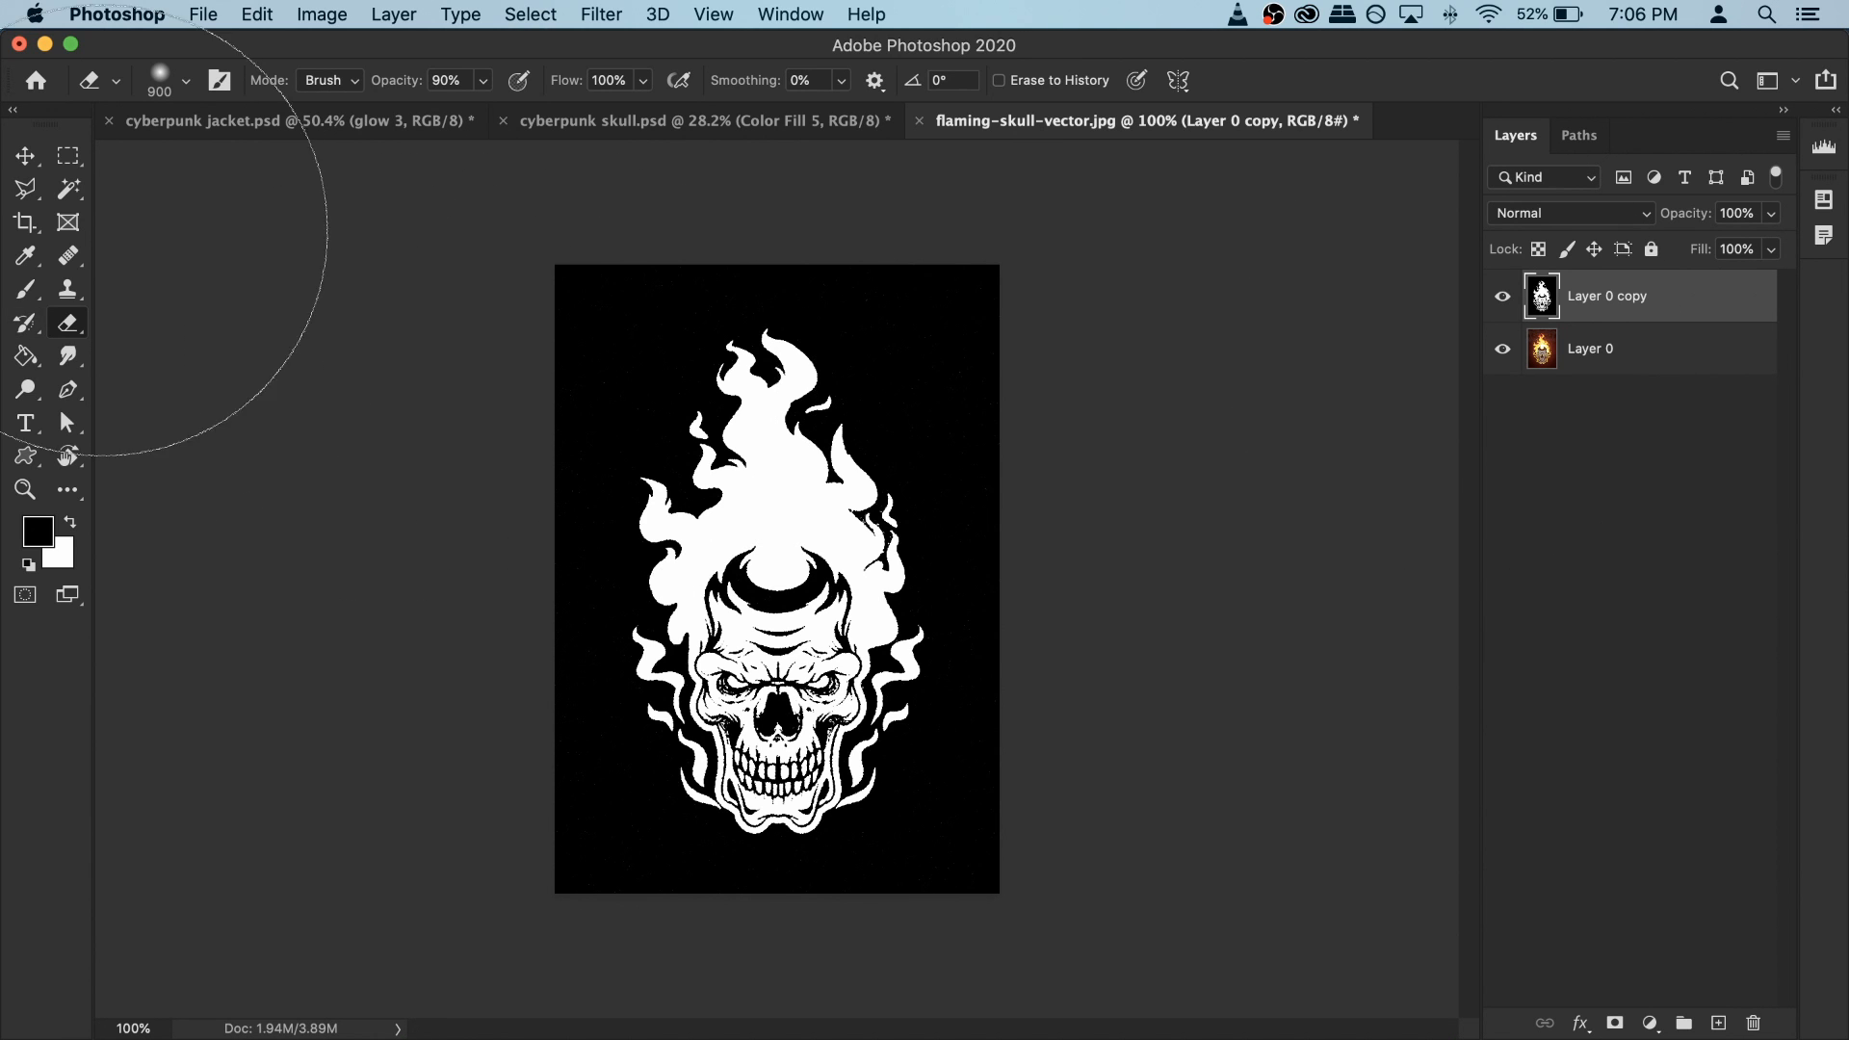
Step: Try to touch up the area around the upper flames with a black brush at size 60
key(bracketleft)
key(bracketleft)
key(bracketleft)
key(bracketleft)
key(bracketleft)
key(bracketleft)
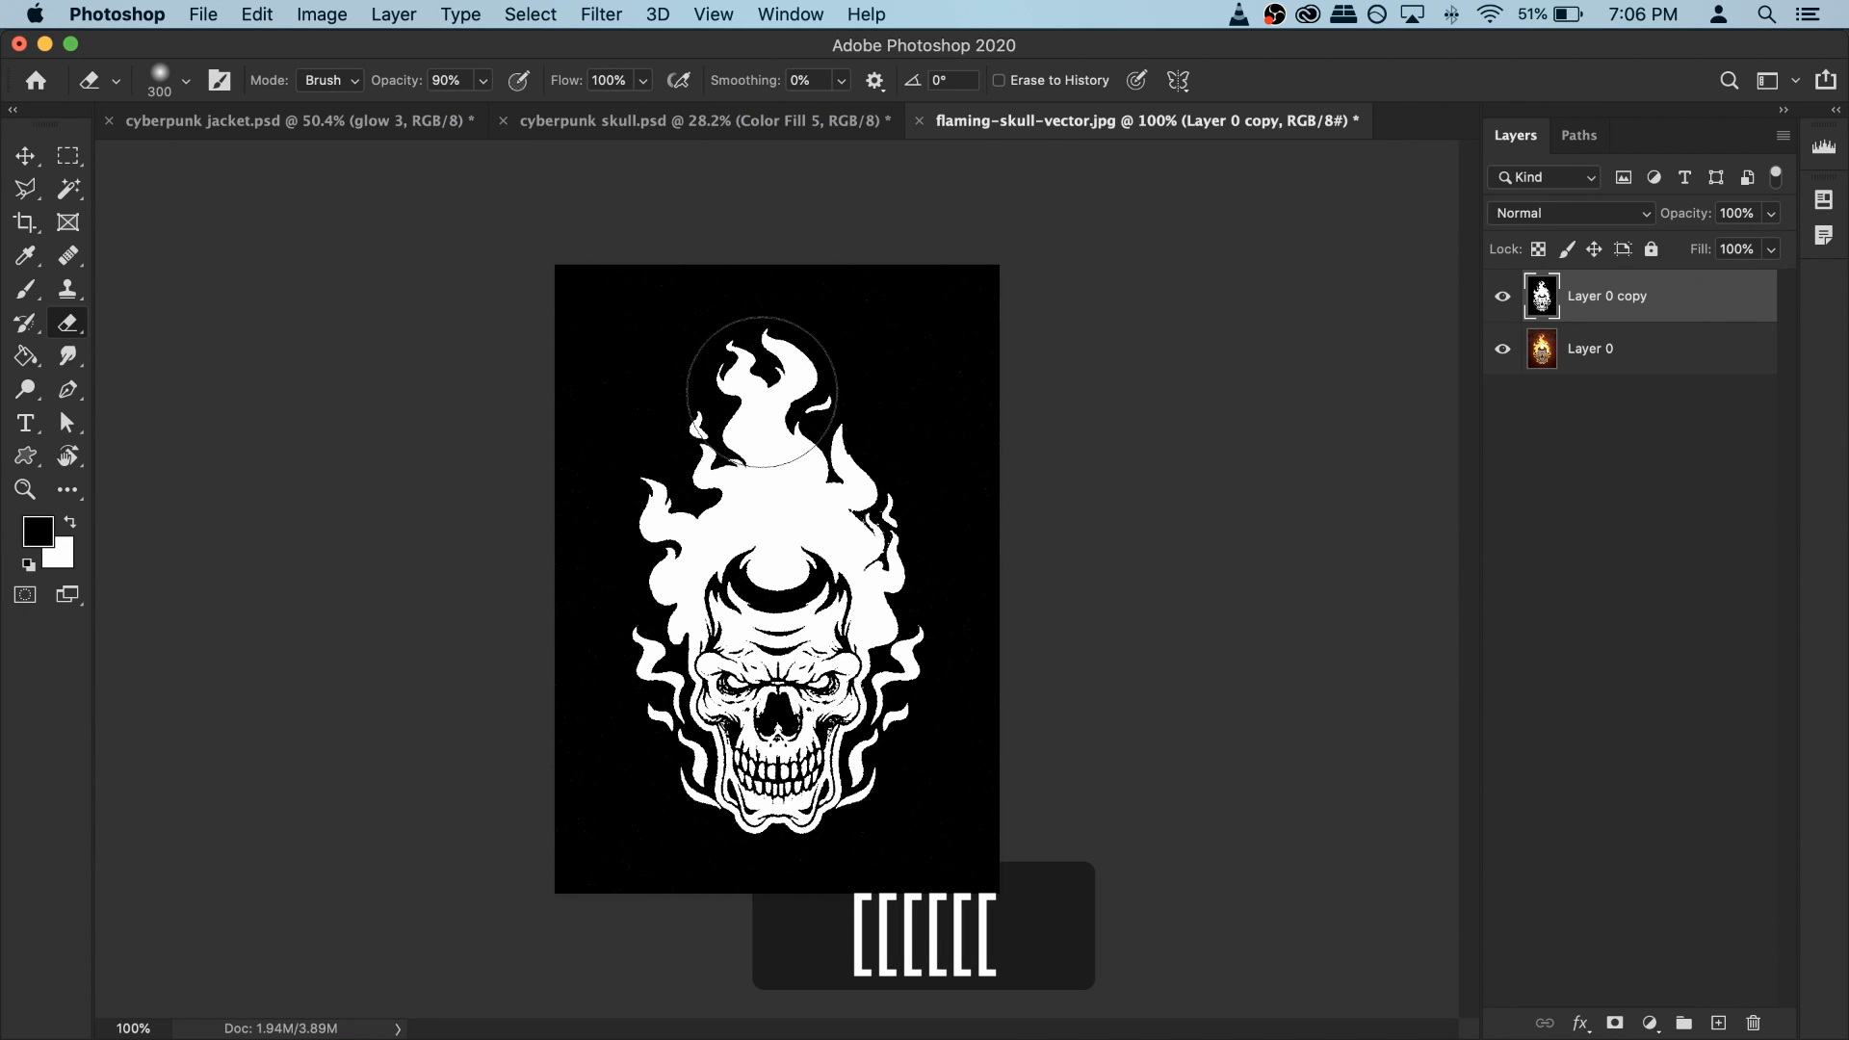
click(30, 295)
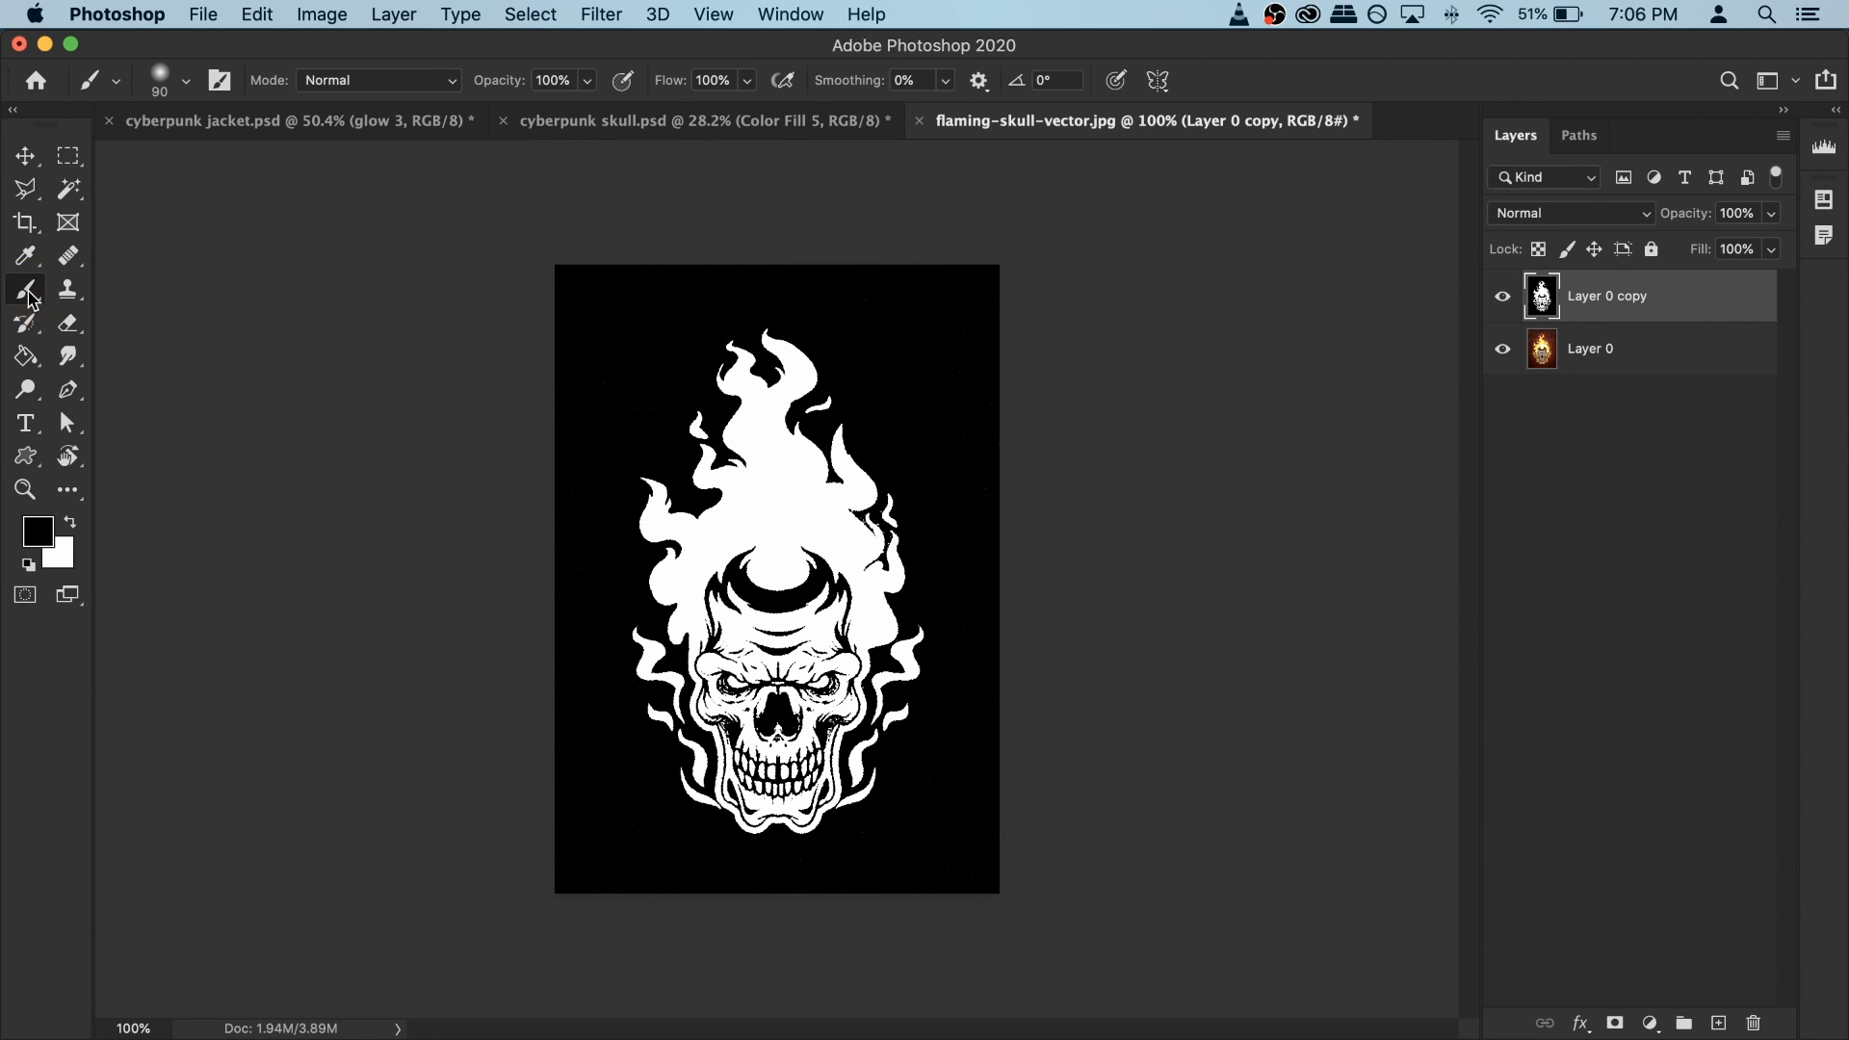
key(bracketleft)
key(bracketleft)
key(bracketleft)
mouse_move(754, 359)
mouse_down()
mouse_move(708, 386)
mouse_move(702, 429)
mouse_move(875, 413)
mouse_up()
key(super+z)
Step: Select the large white flame shape around the skull with the Magic Wand and check the selection in Quick Mask
scroll(737, 674, up, 3)
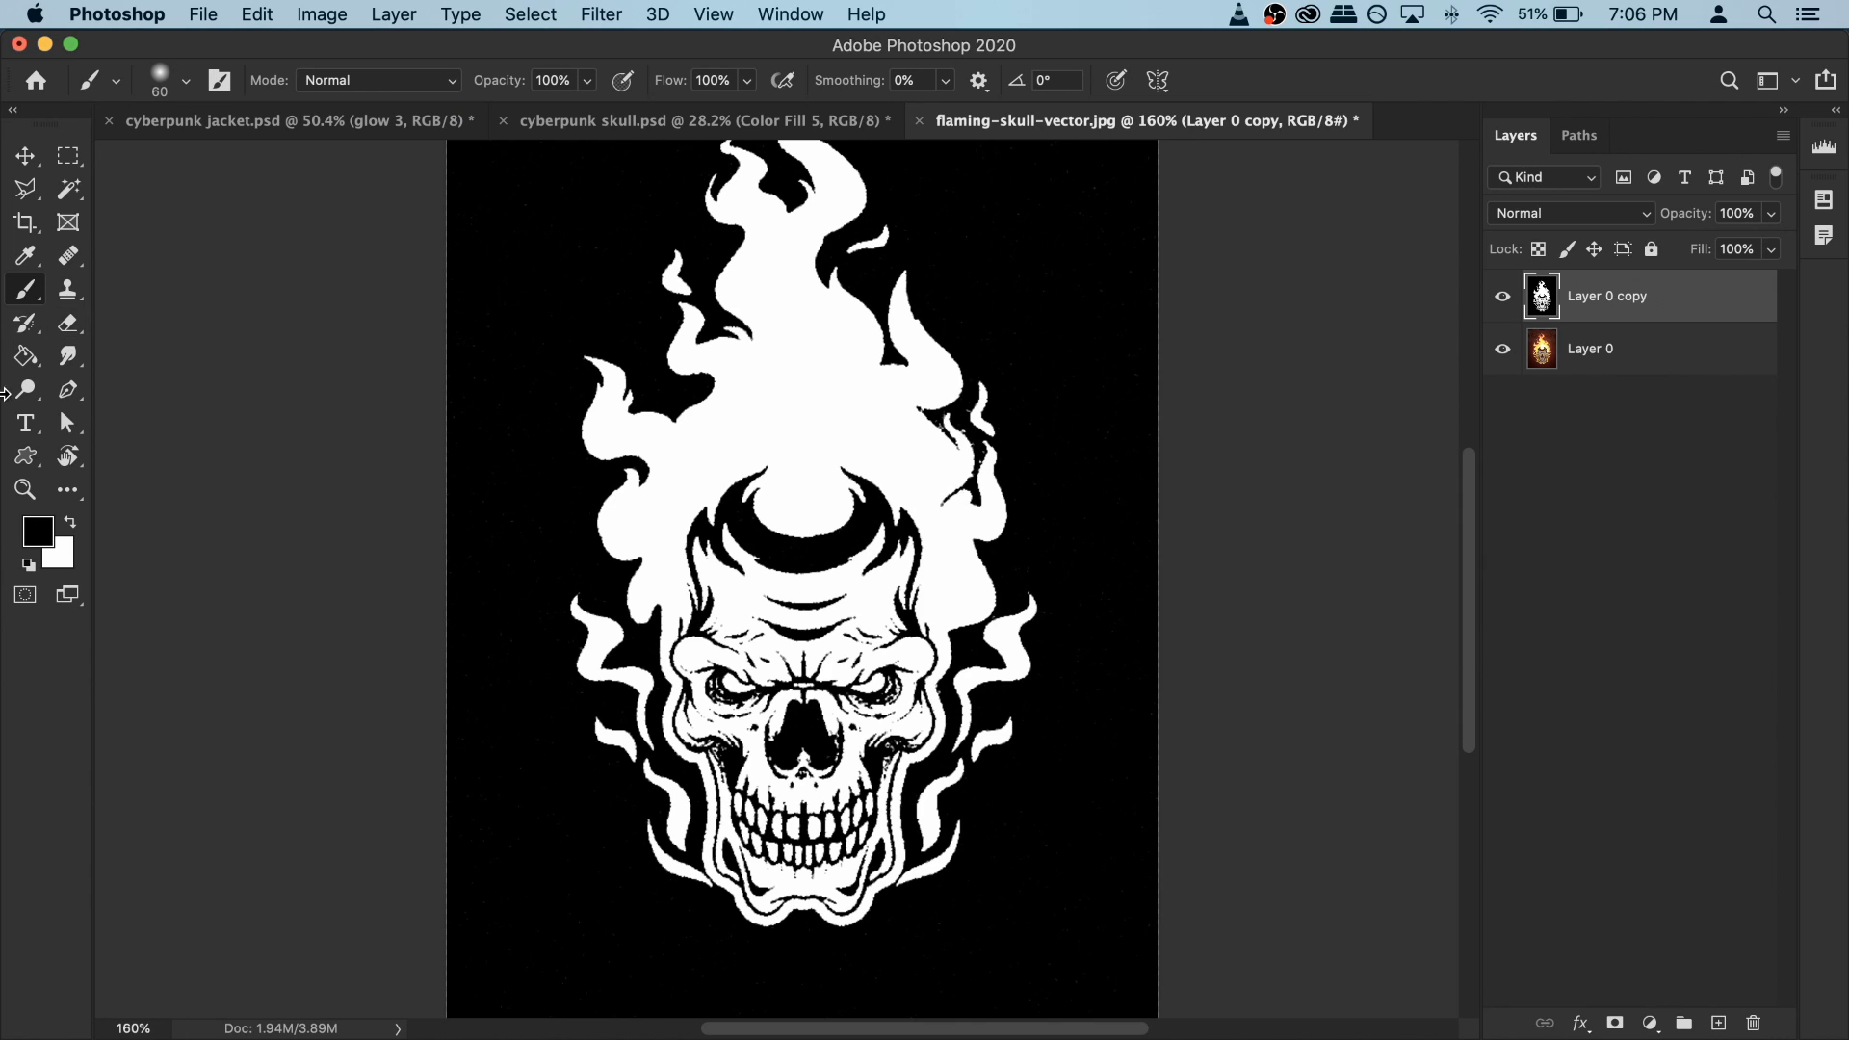
click(68, 195)
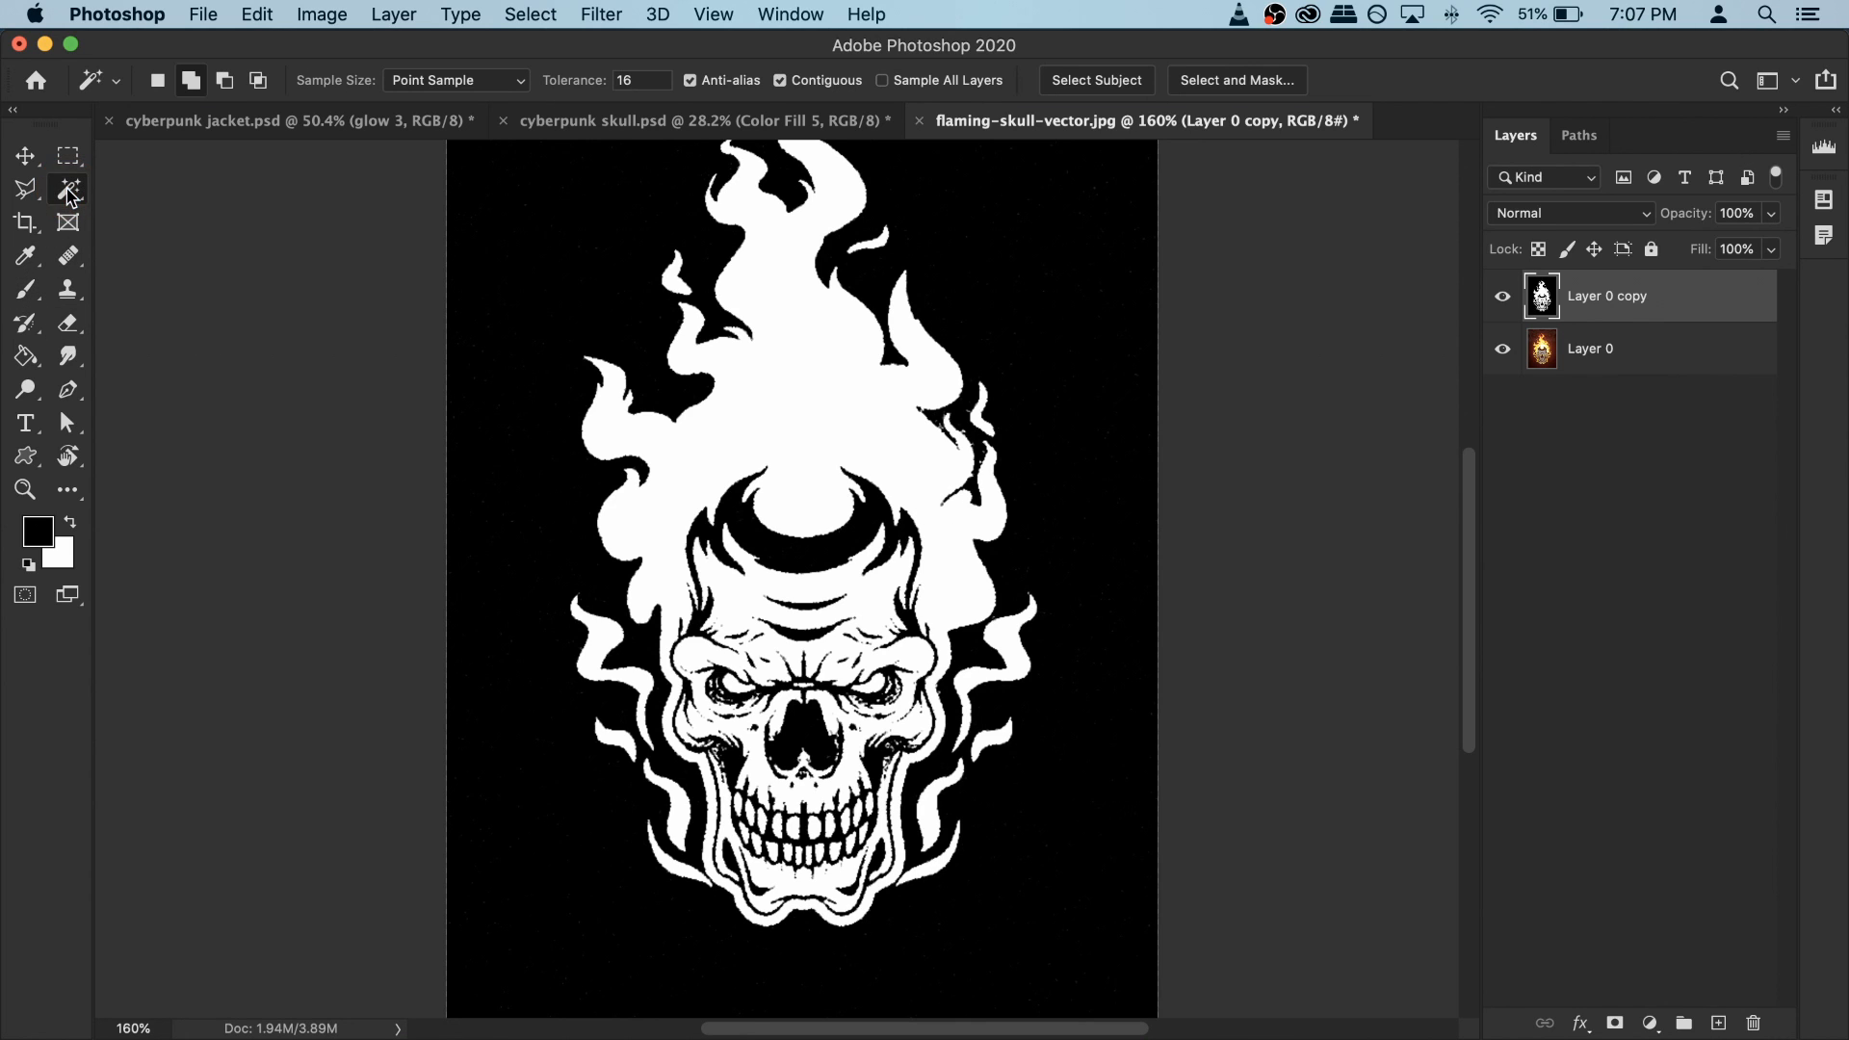
right_click(68, 194)
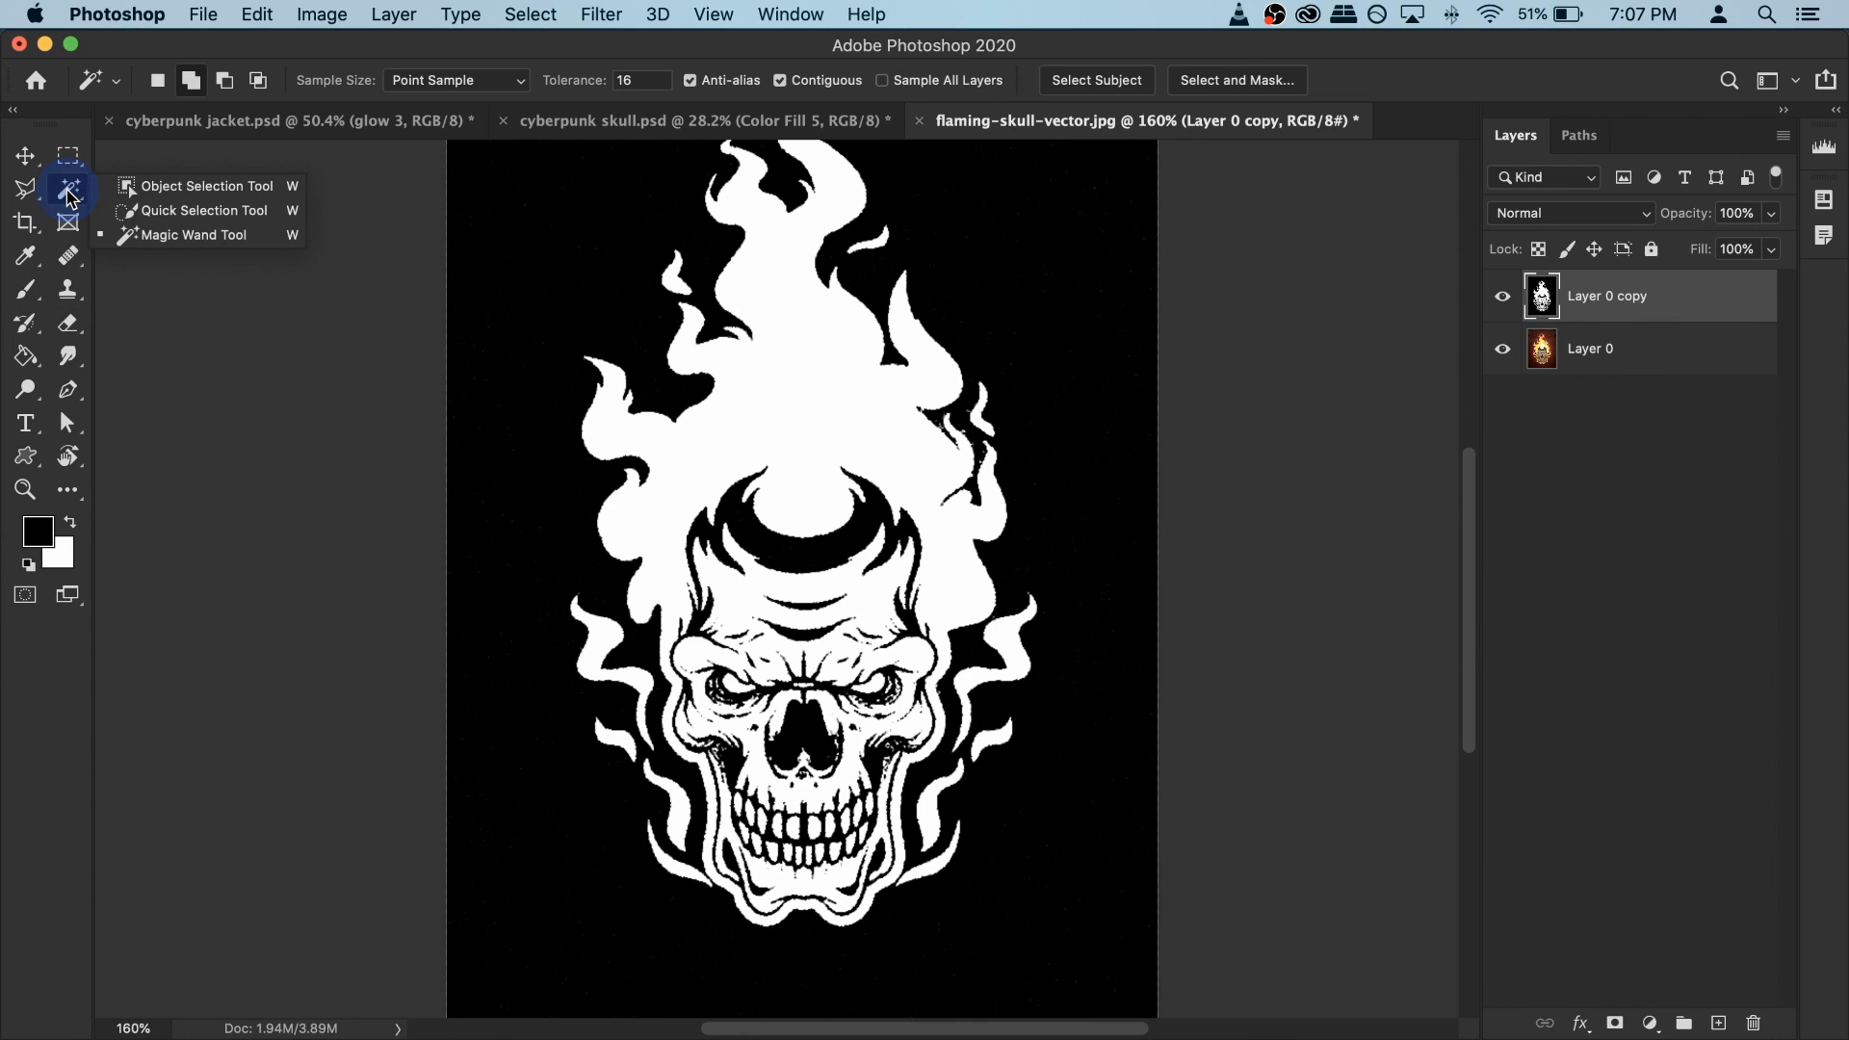
click(164, 239)
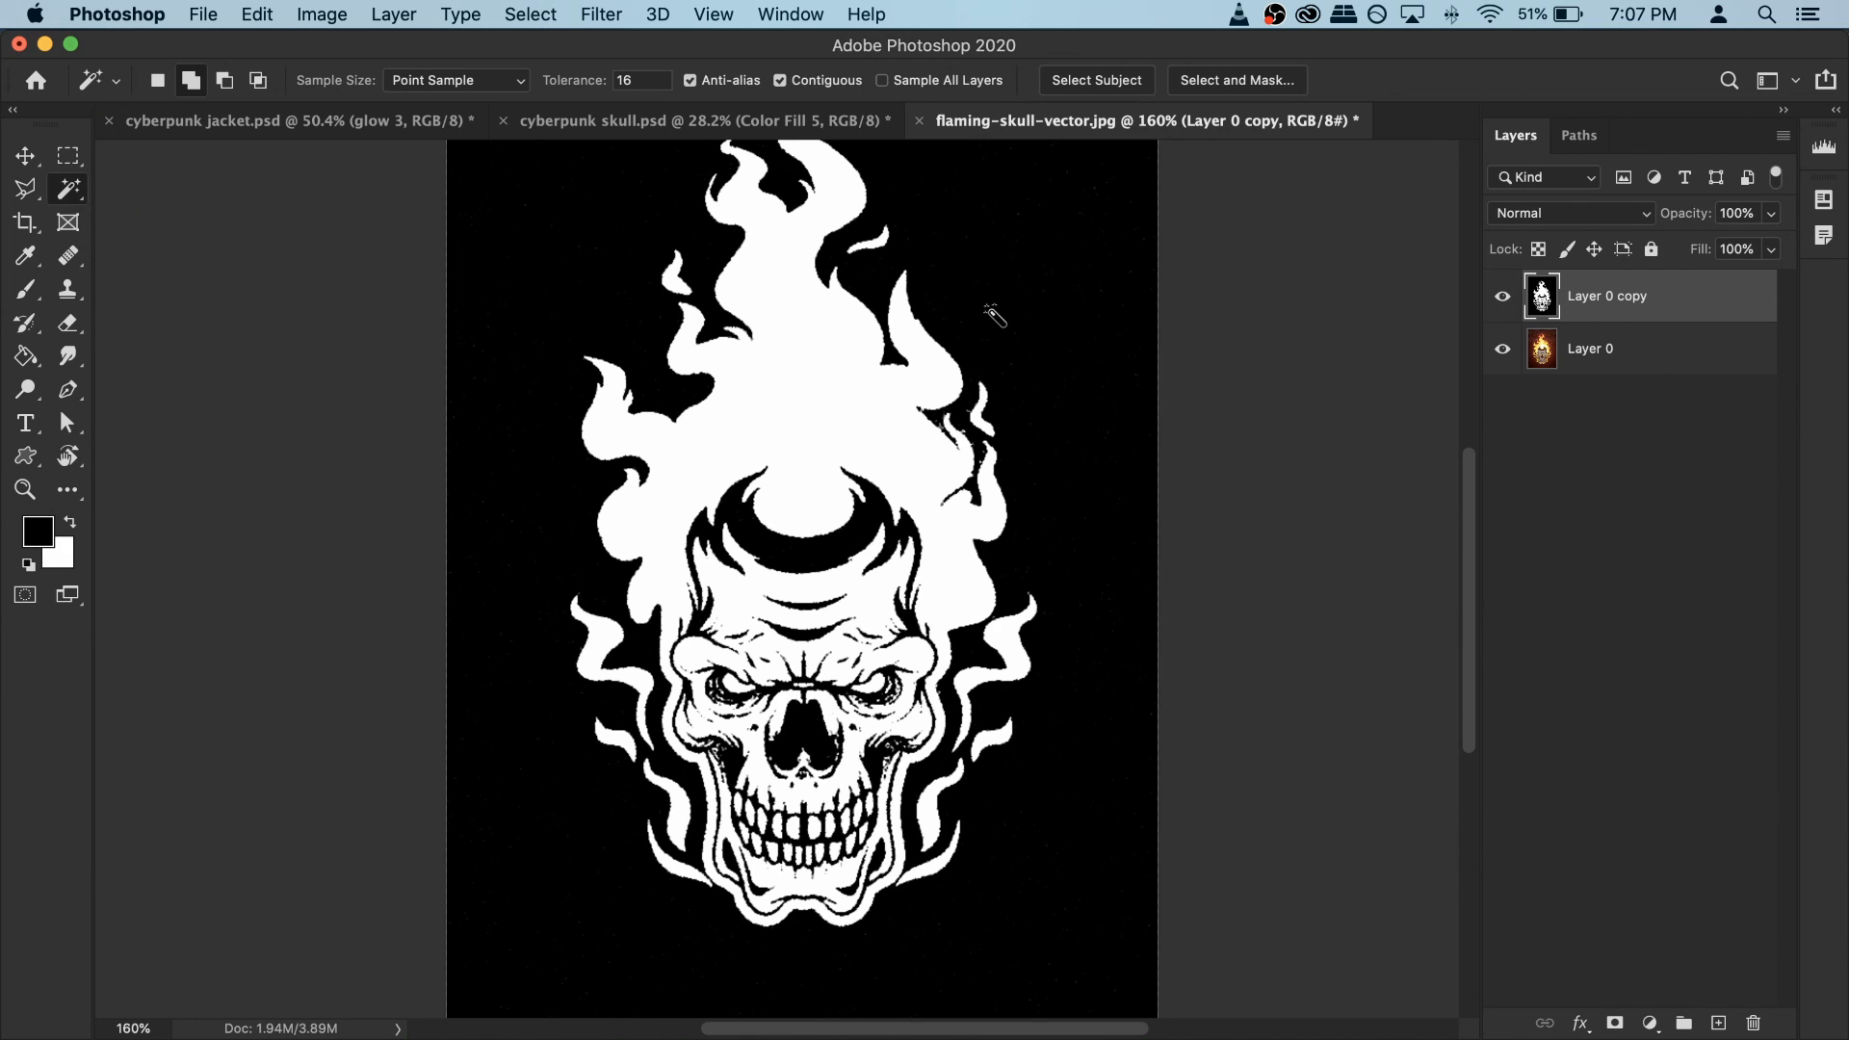
click(795, 376)
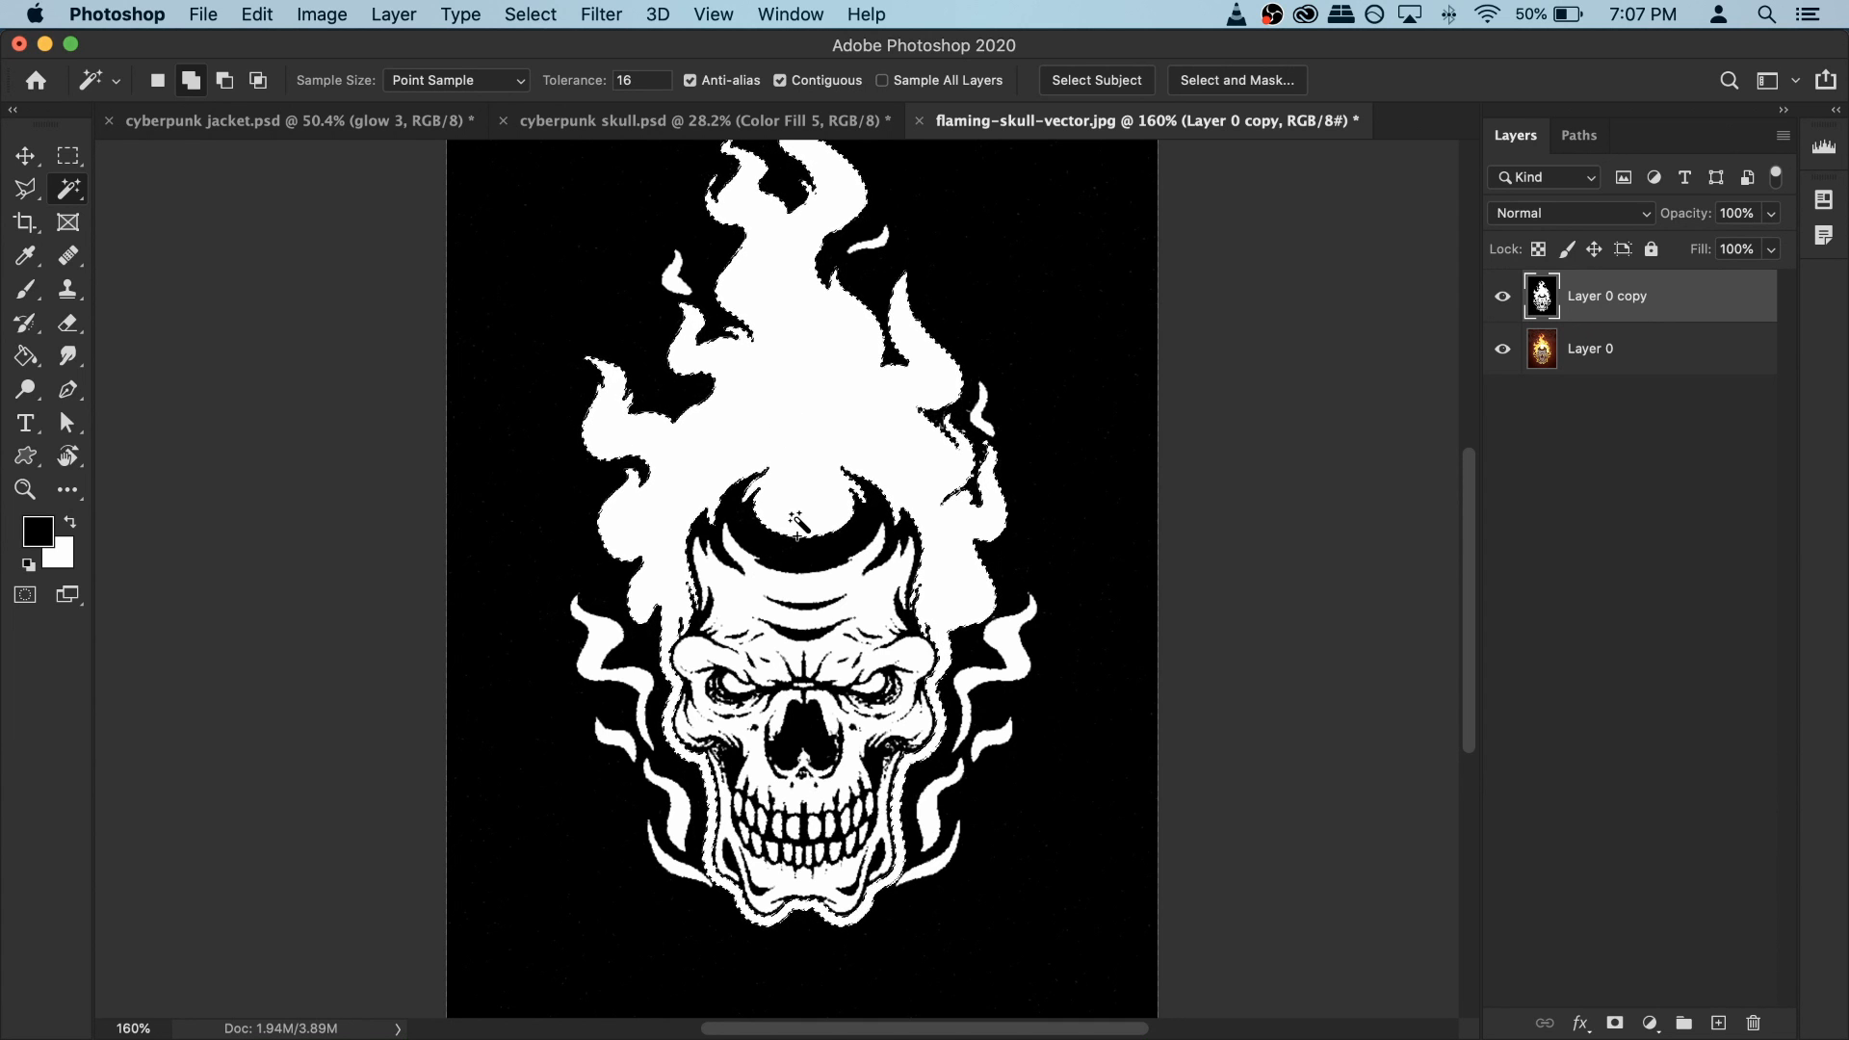
click(26, 596)
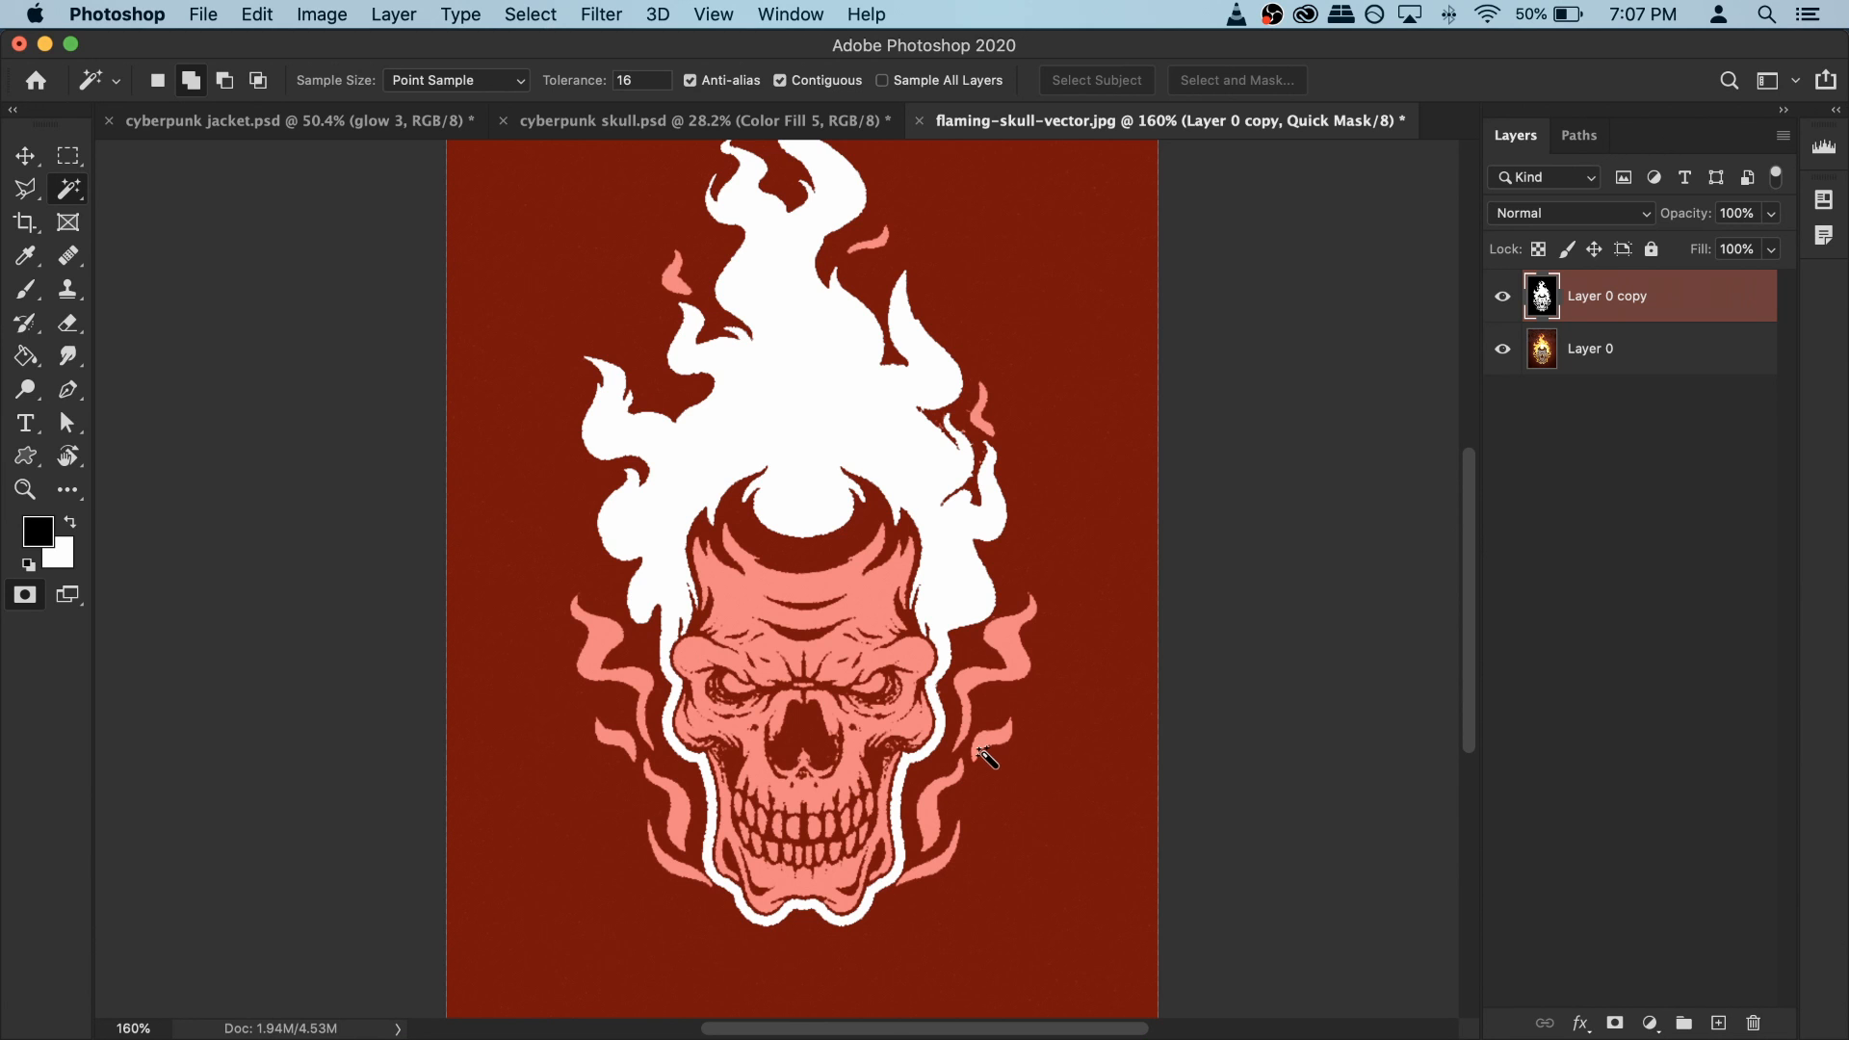
click(26, 597)
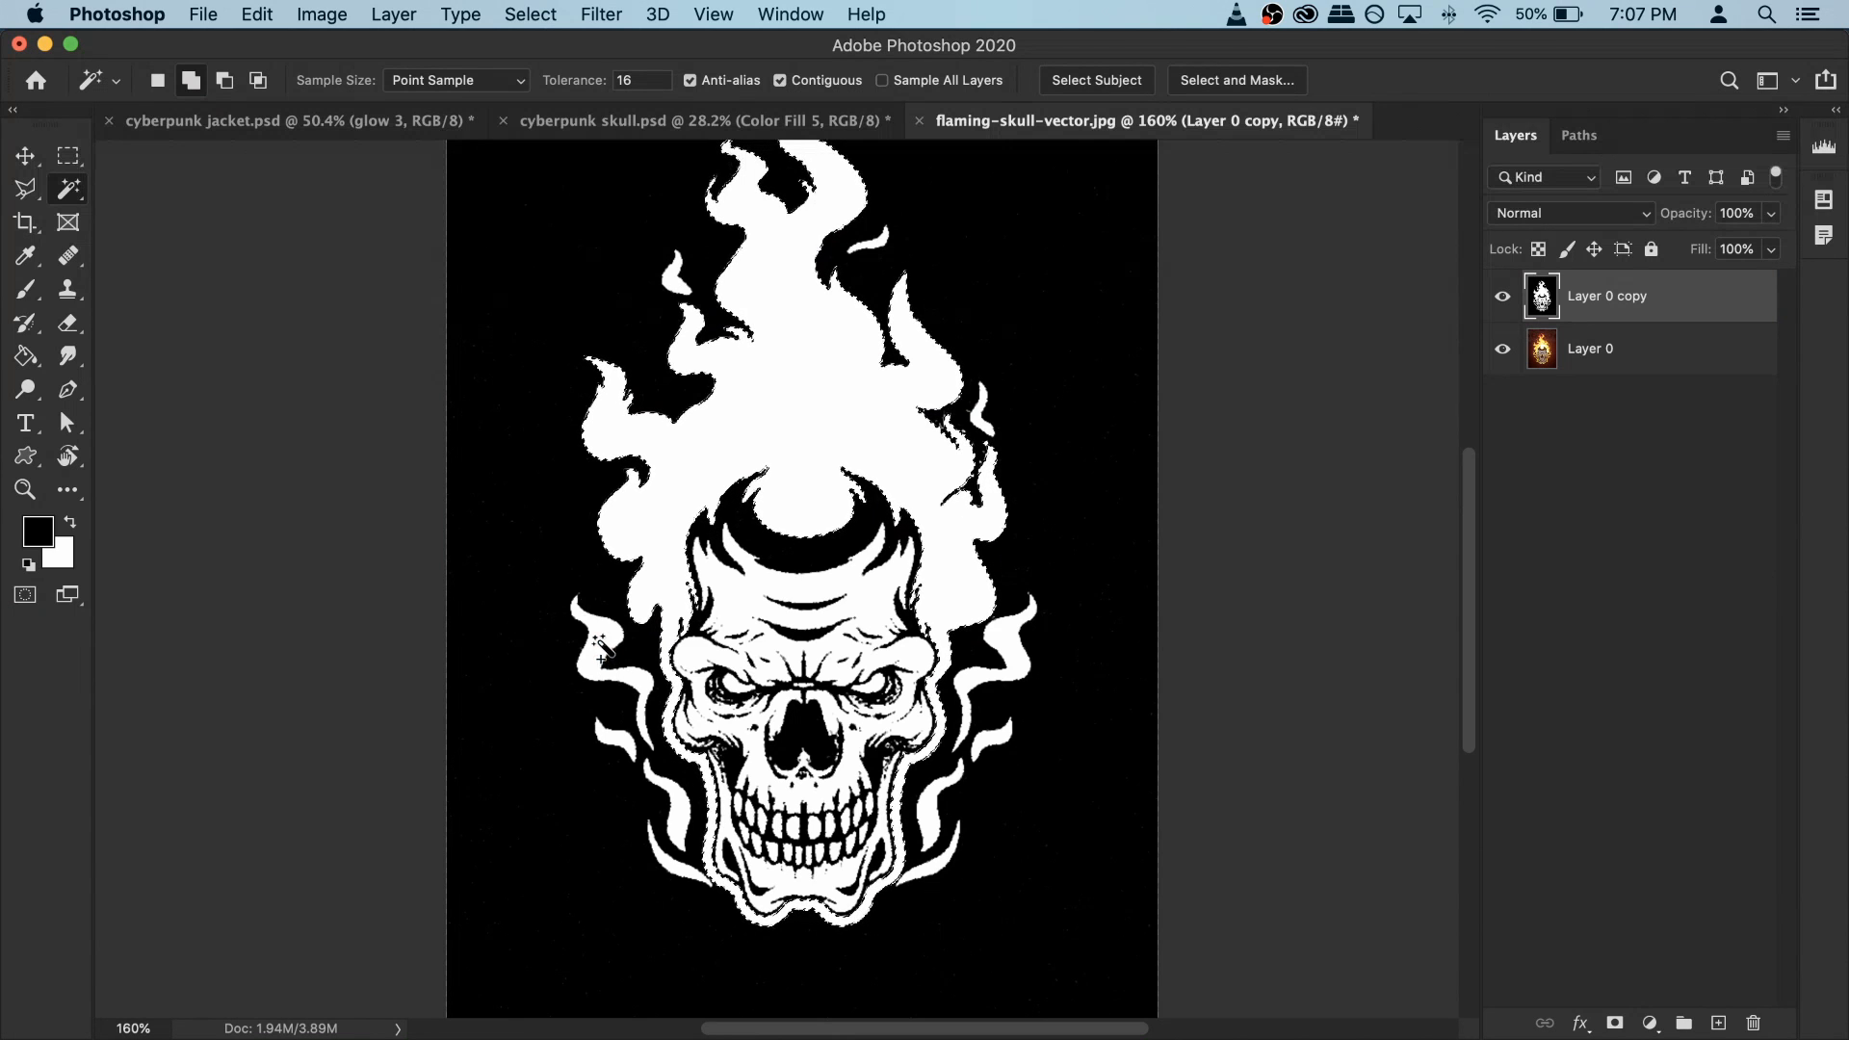
Step: Add the small separate flames beside the skull and around the flame top to the selection
scroll(623, 756, up, 2)
click(624, 738)
click(757, 898)
scroll(756, 898, down, 1)
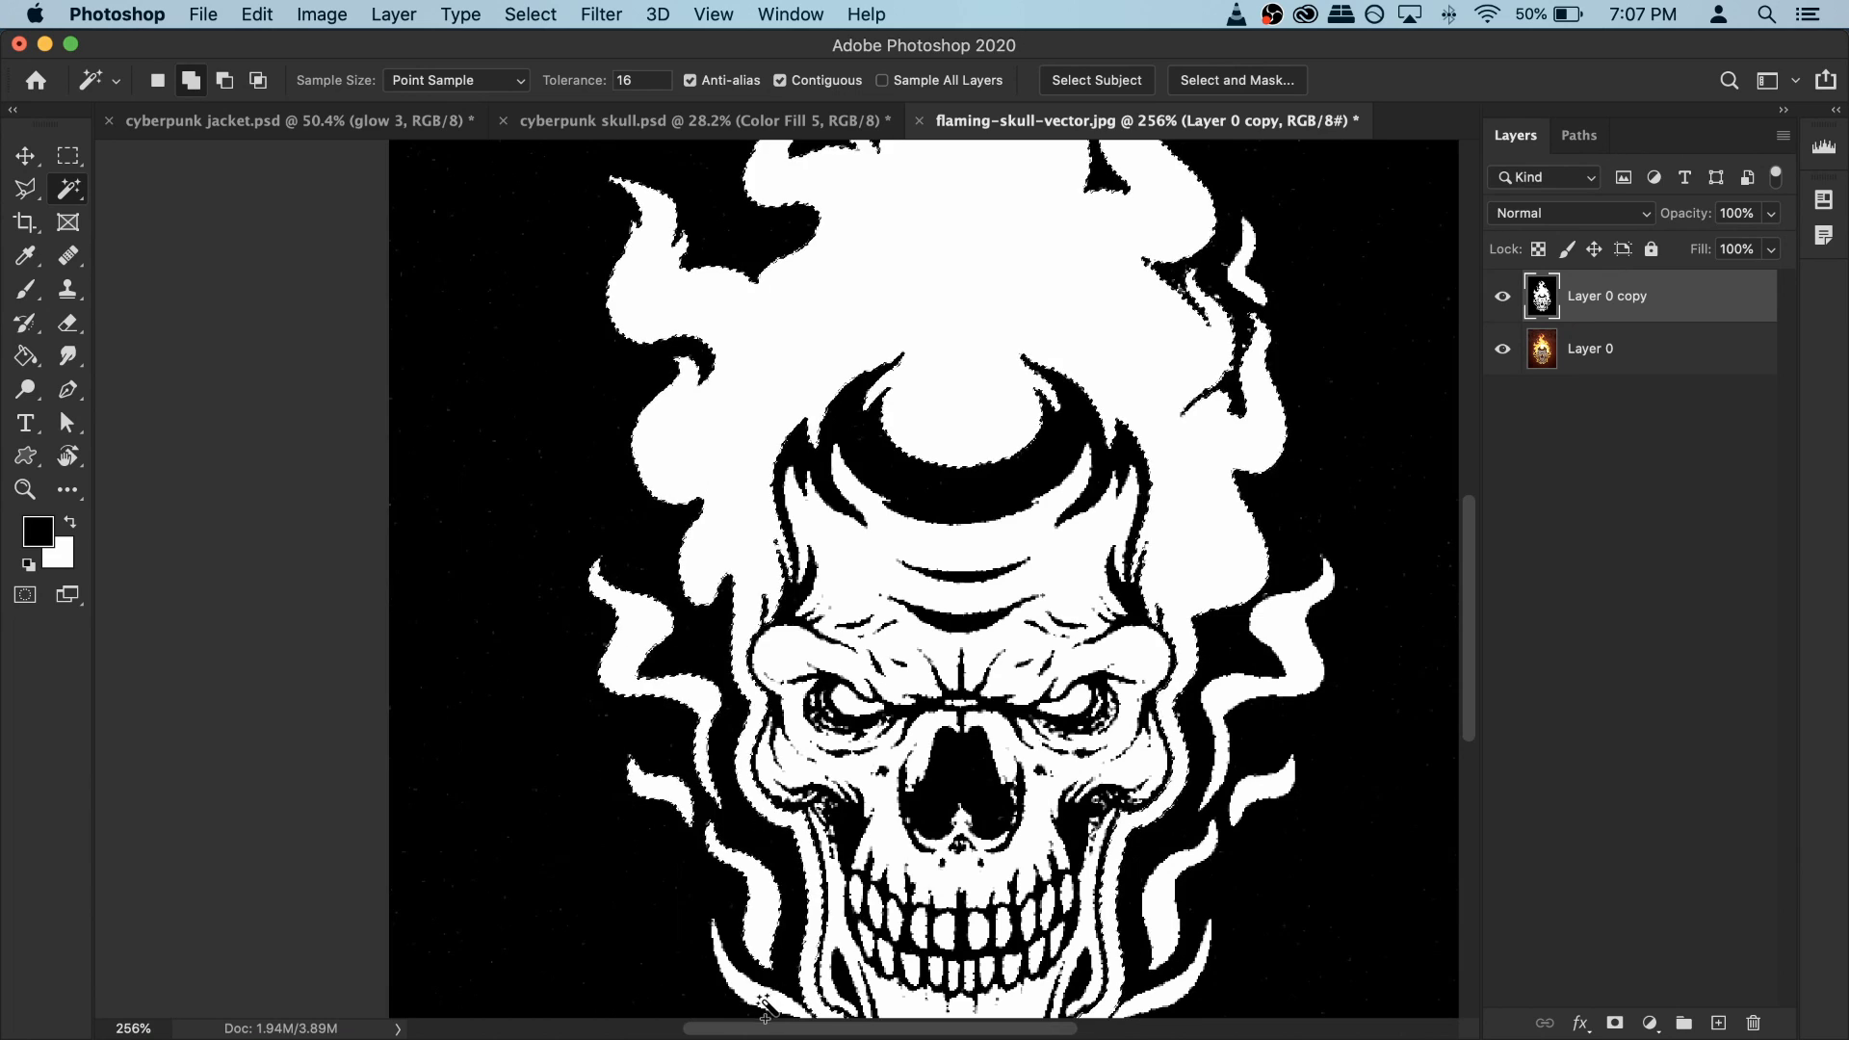
click(1238, 702)
scroll(1242, 693, down, 1)
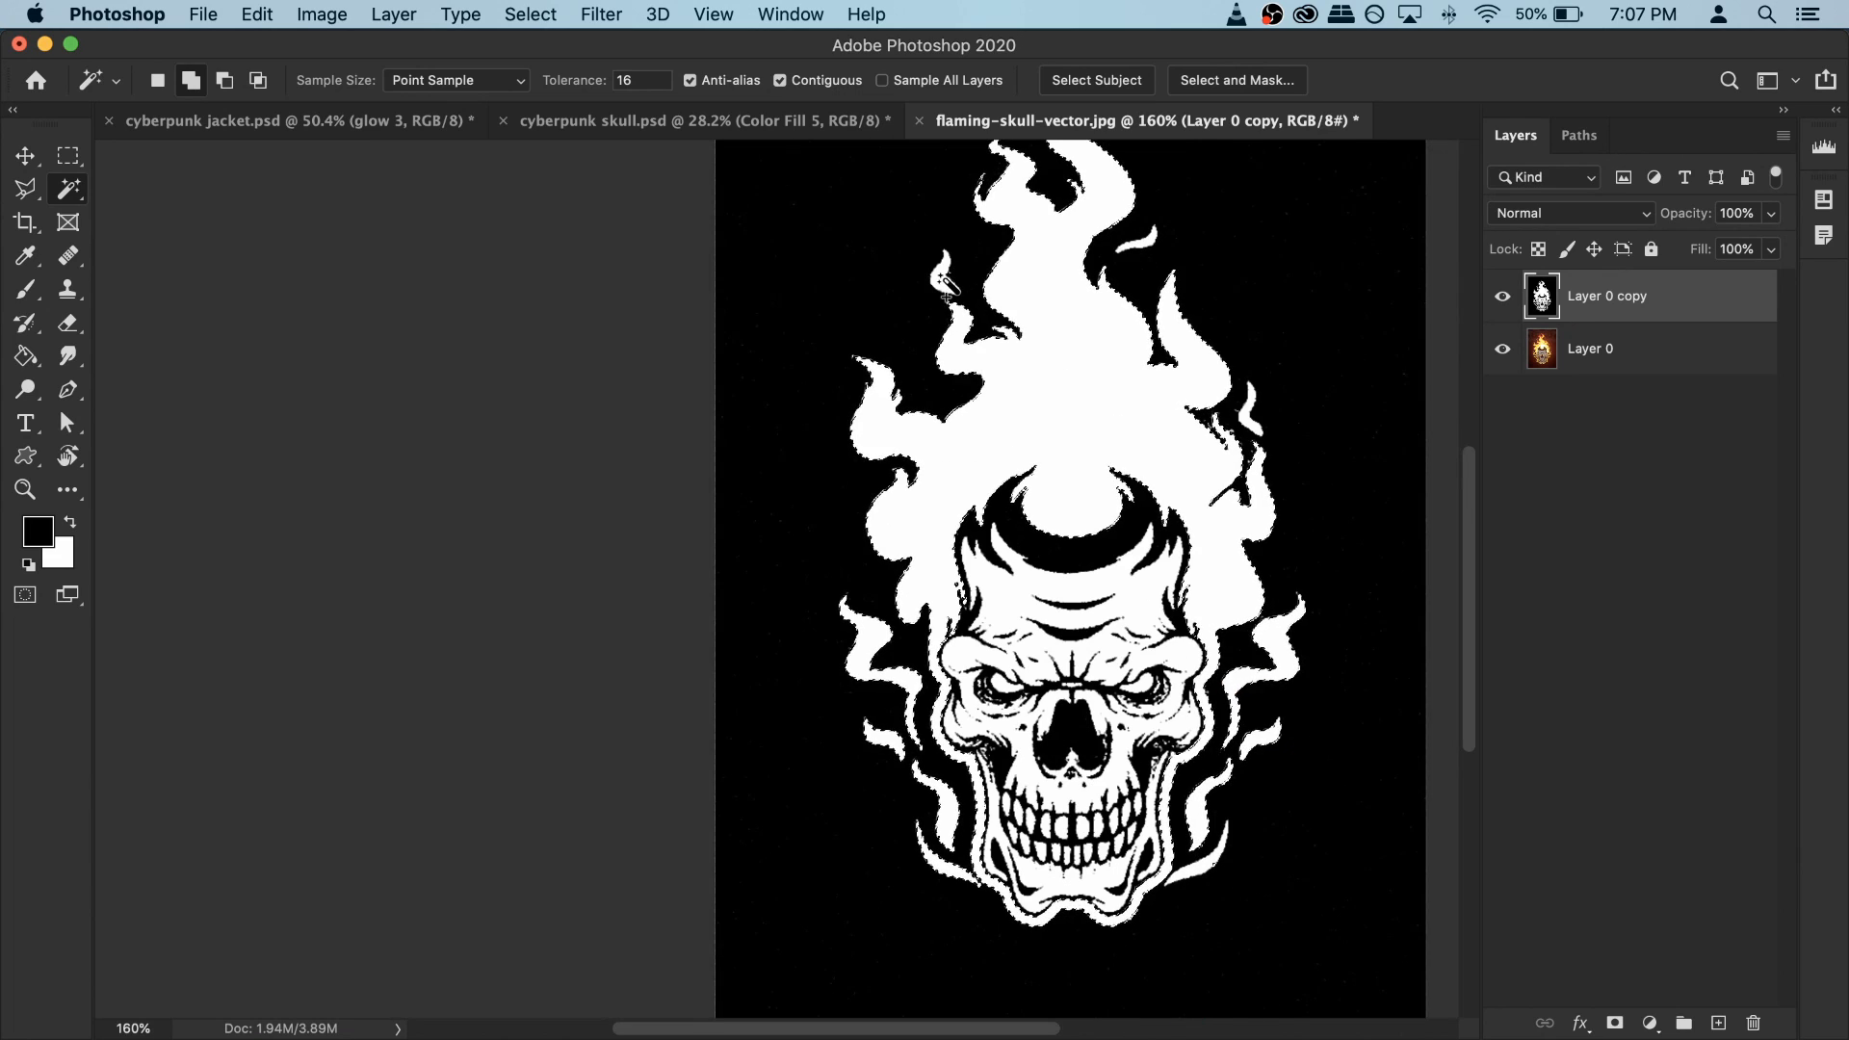
scroll(1191, 478, down, 1)
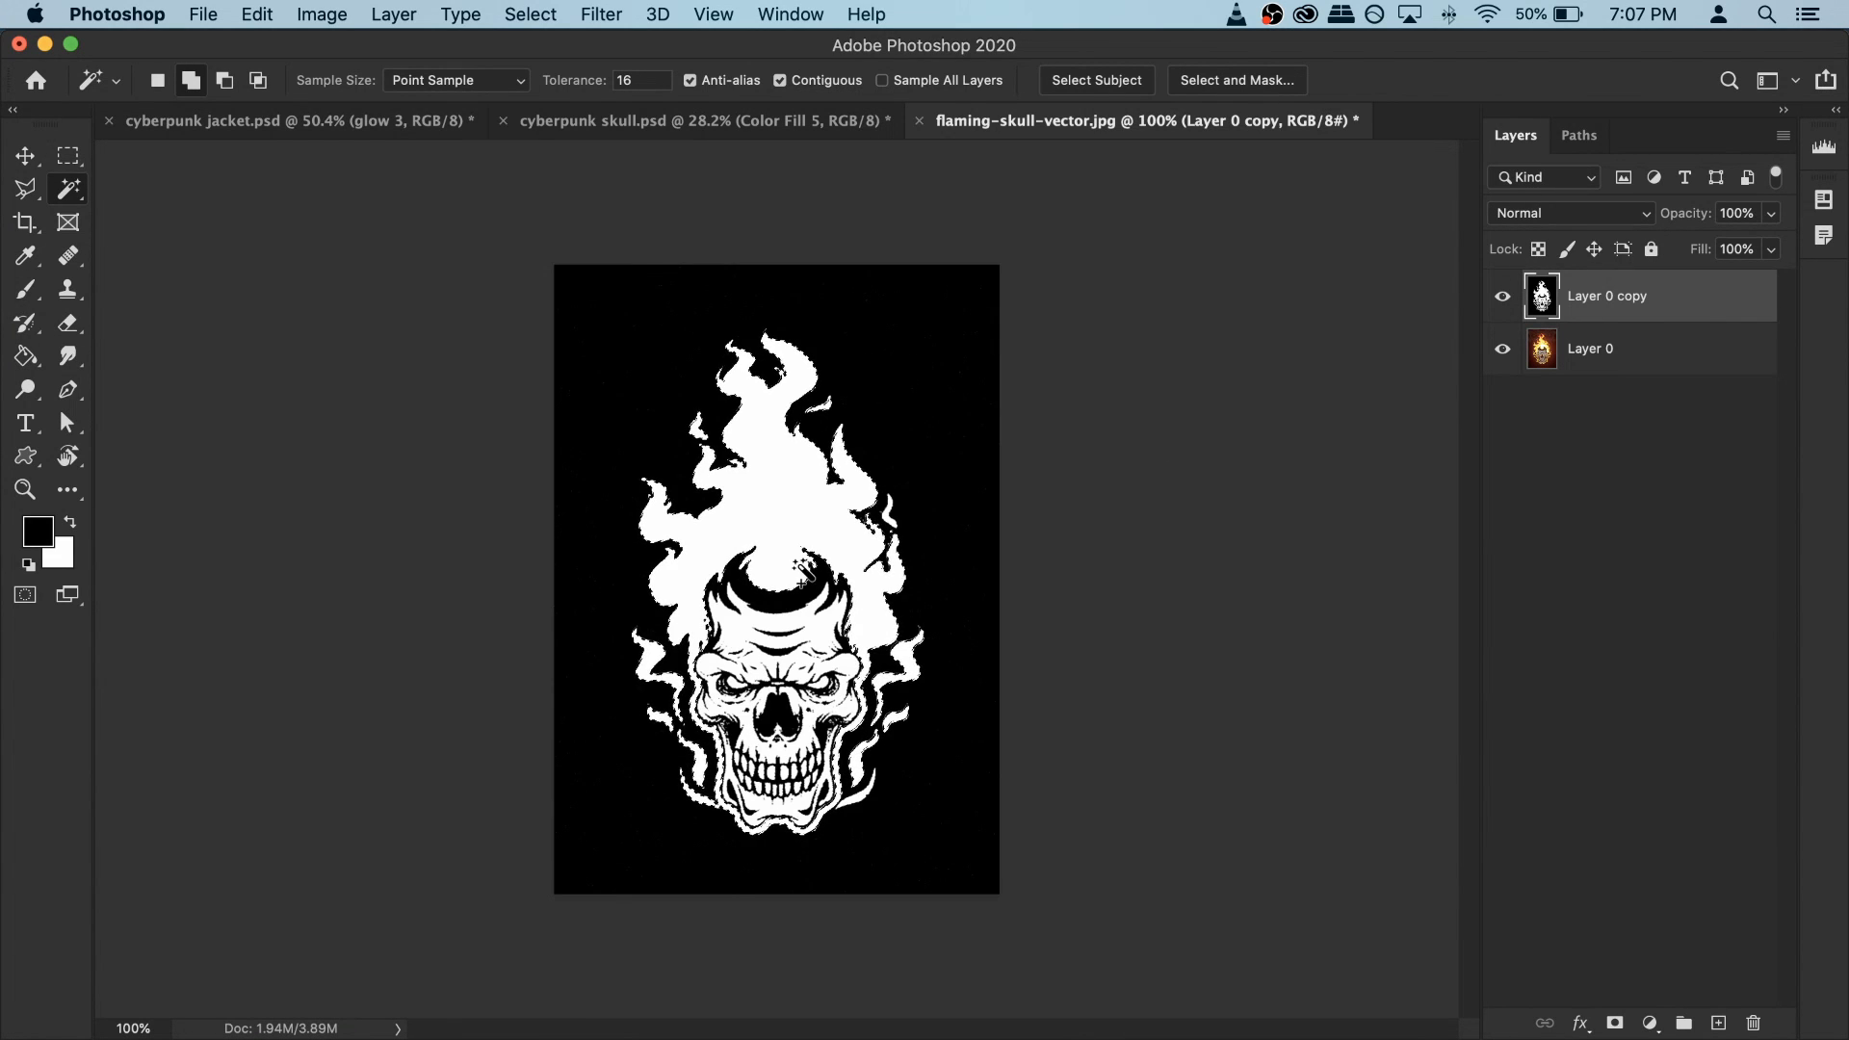
scroll(805, 626, up, 1)
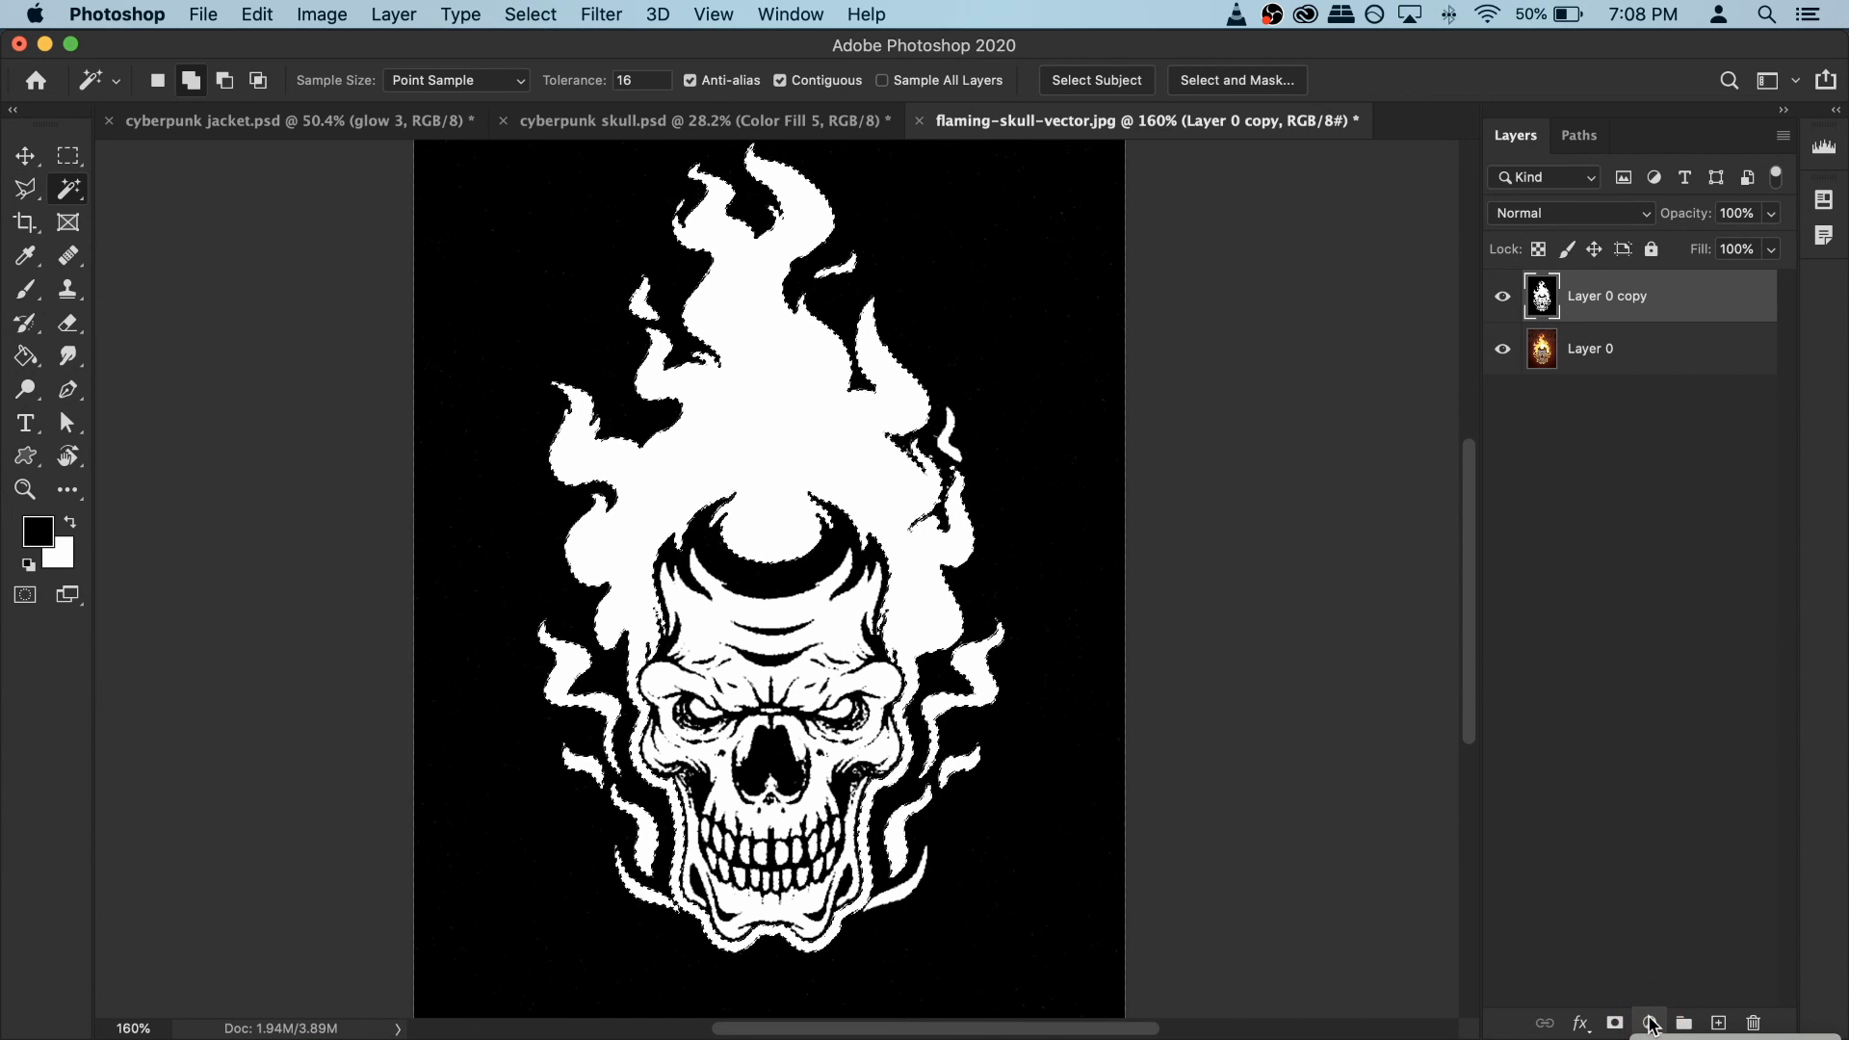
Step: Create a Solid Color fill layer from the flame selection in bright cyan-blue #00deff
click(1649, 1022)
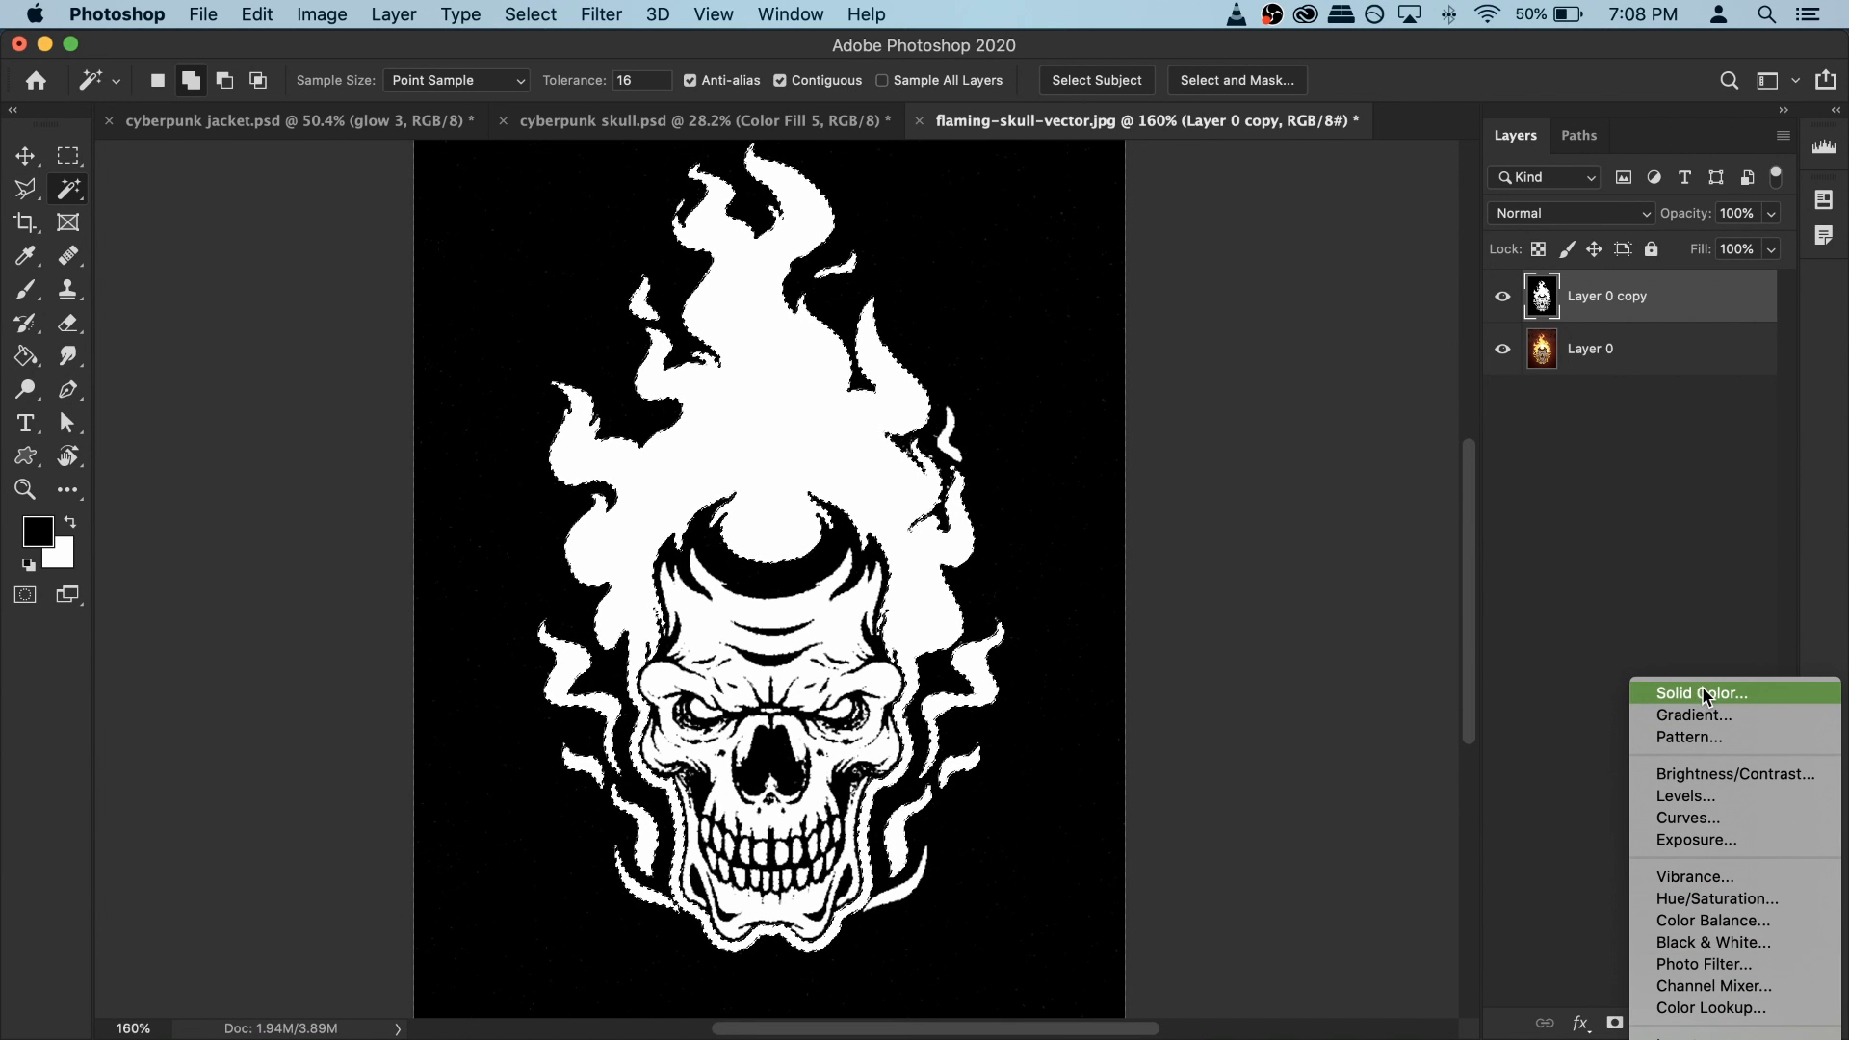
click(1708, 690)
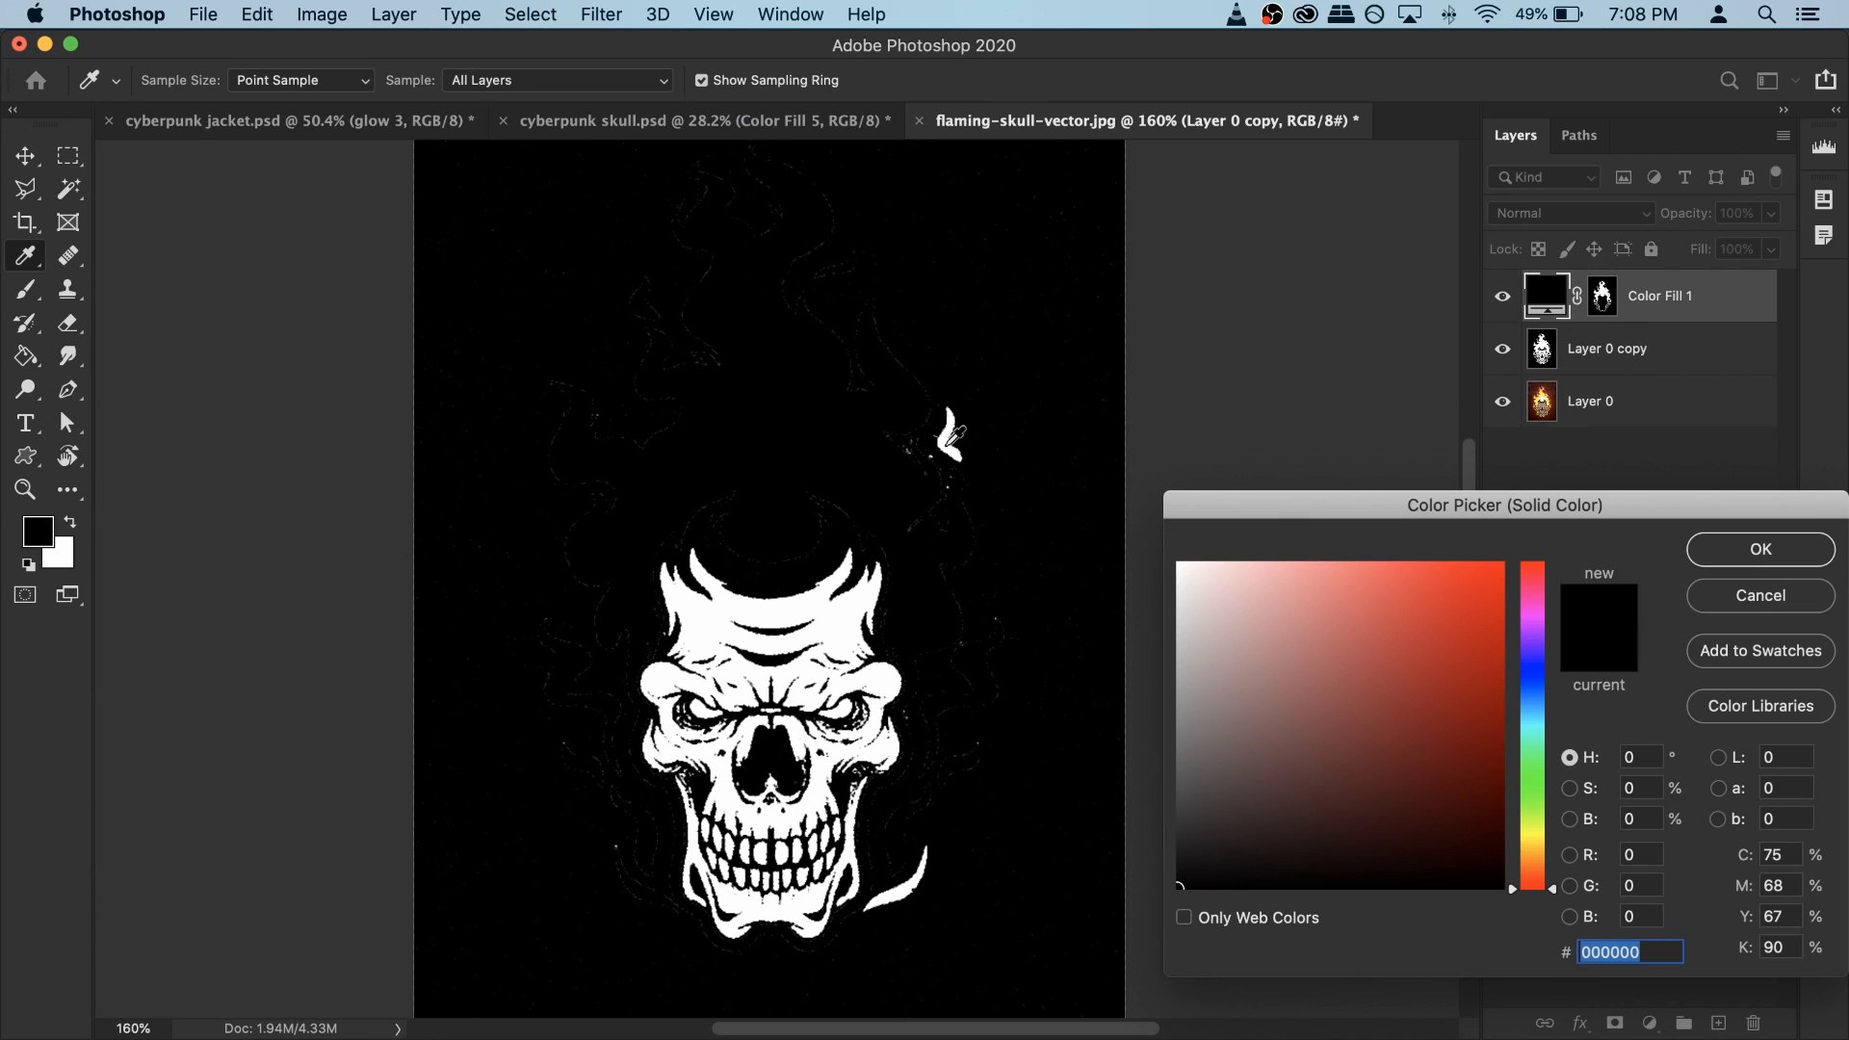
click(1461, 587)
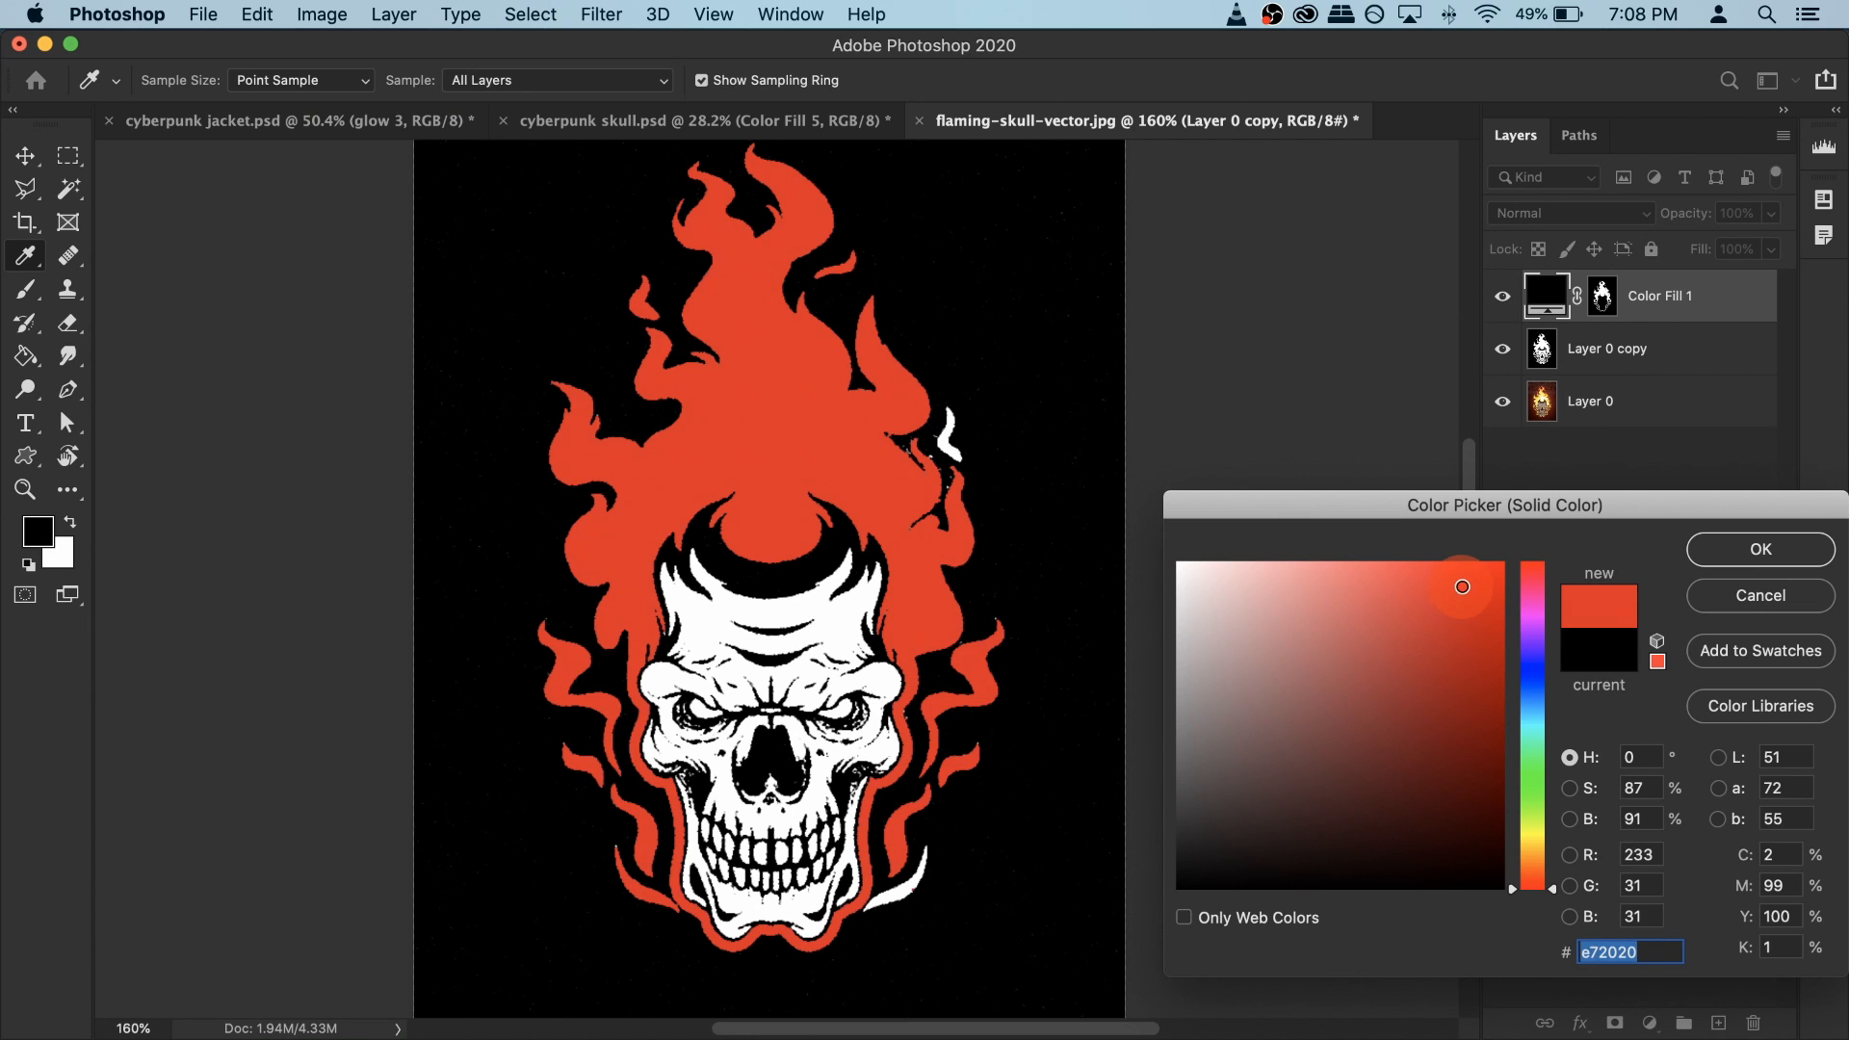
click(1532, 718)
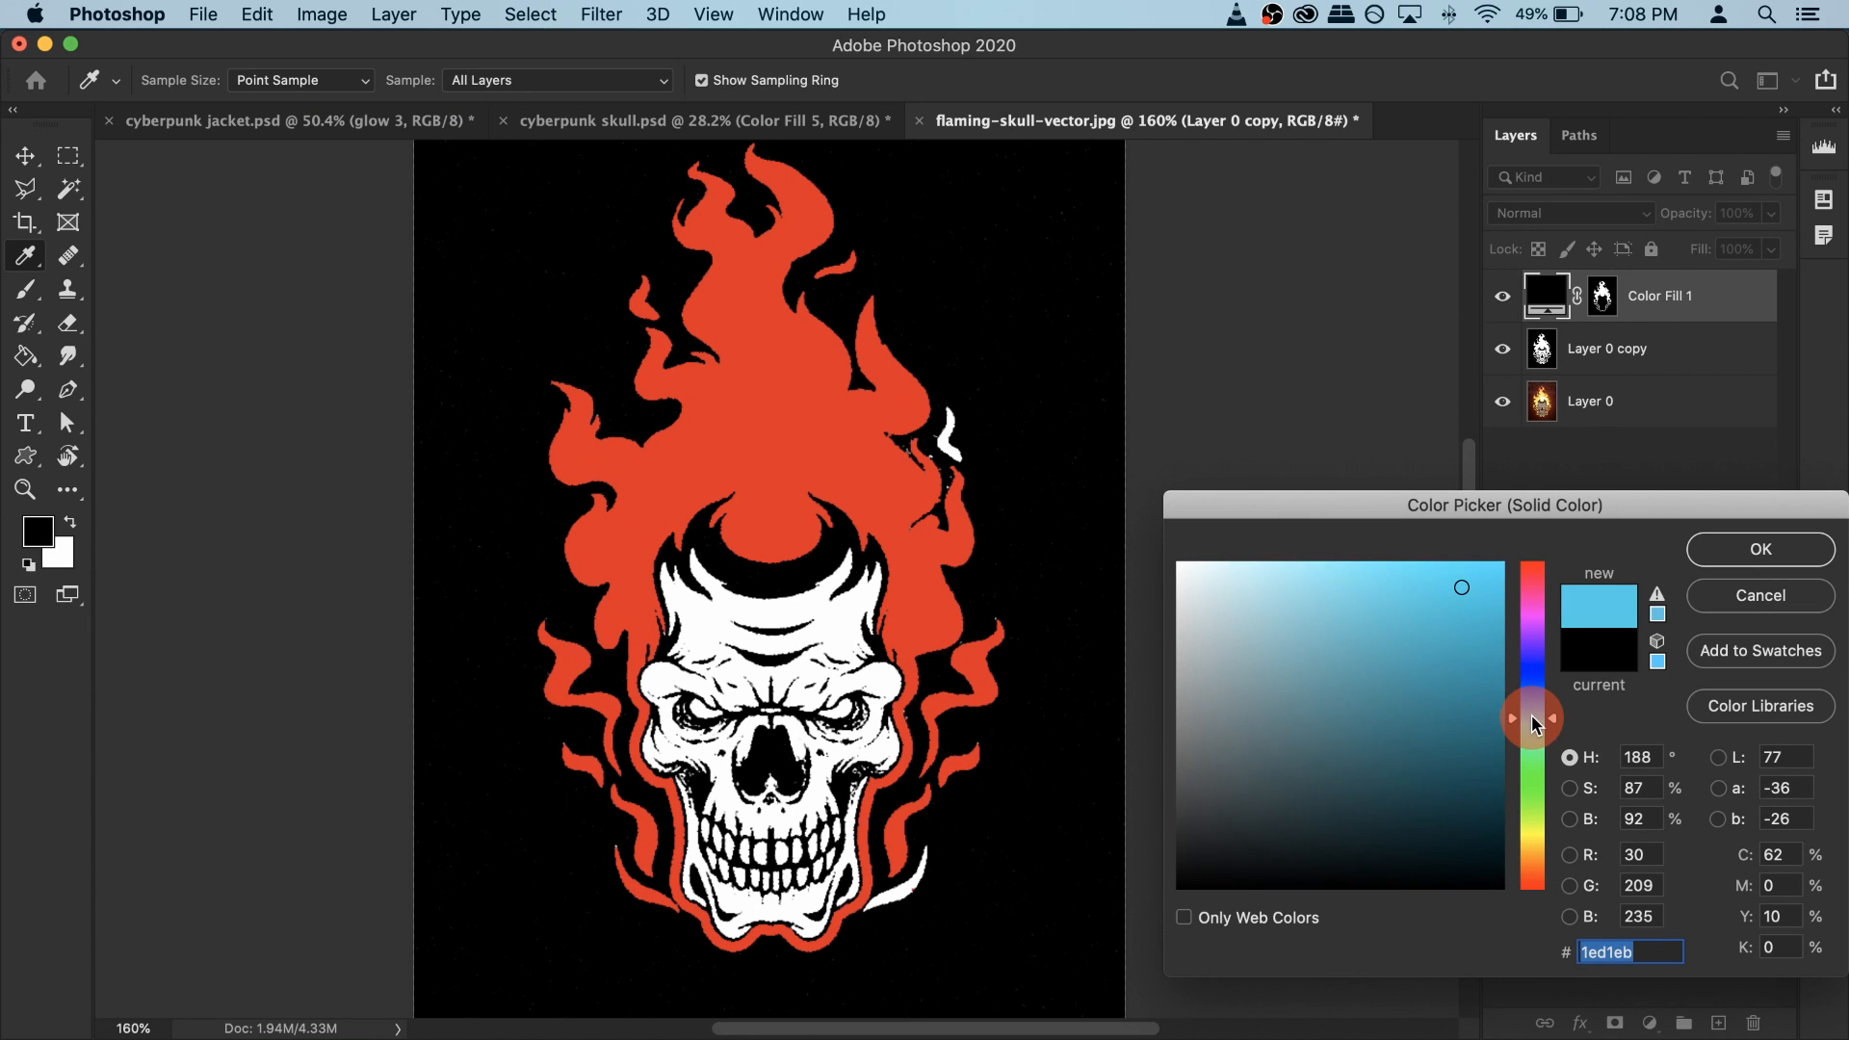
drag(1461, 587, 1520, 545)
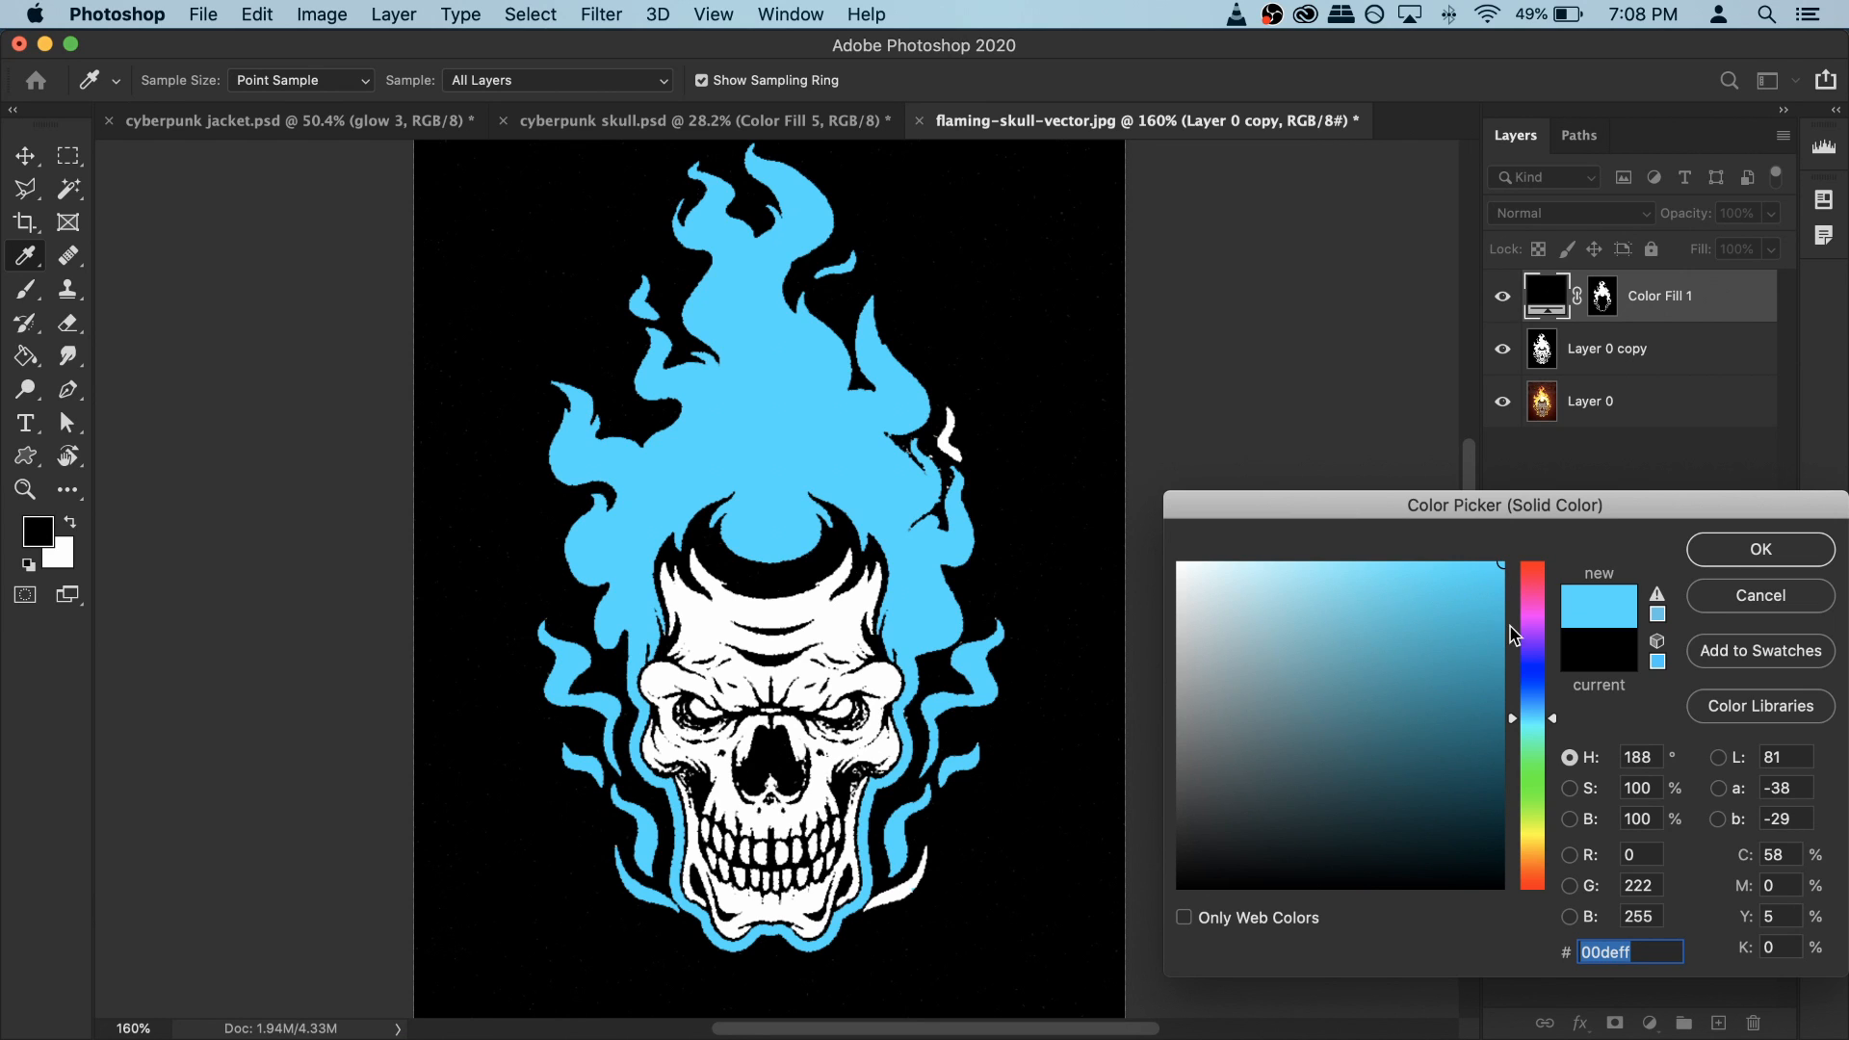
click(1813, 562)
Step: Select the white upper skull on Layer 0 copy with the Magic Wand and check the selection in Quick Mask
key(w)
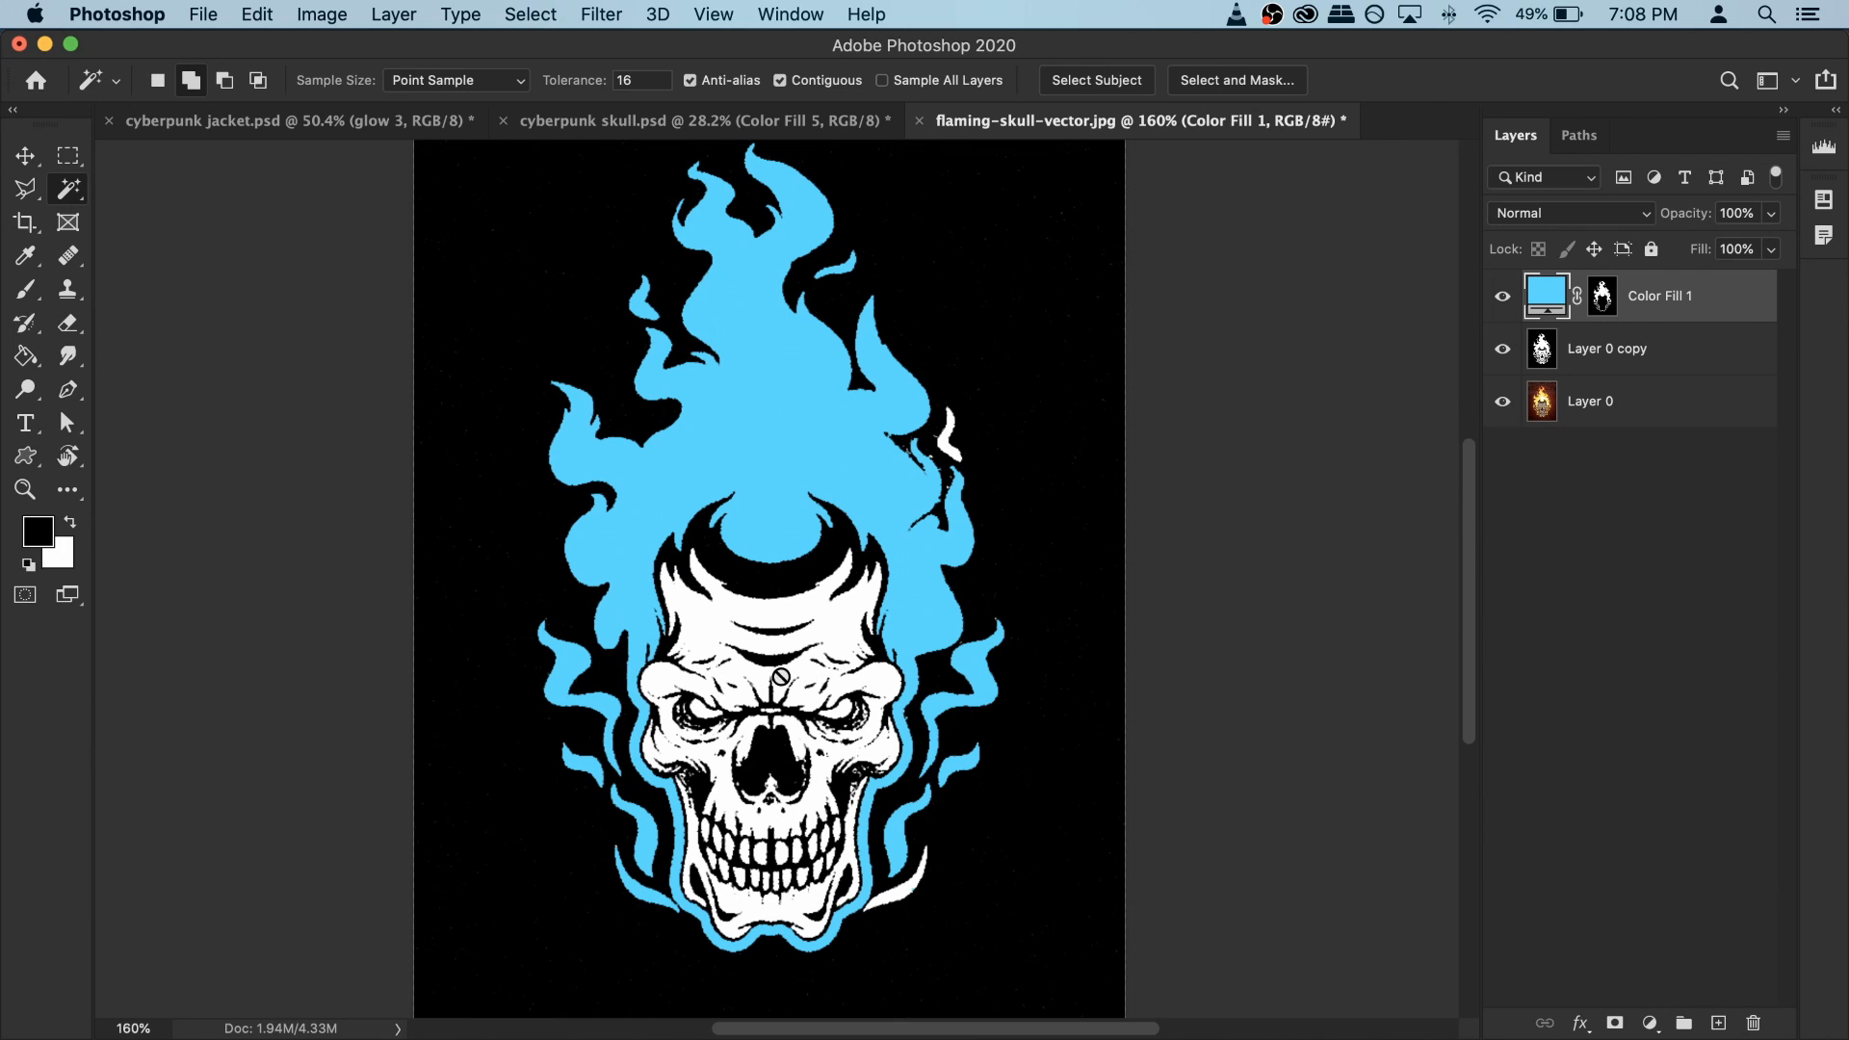
click(1630, 356)
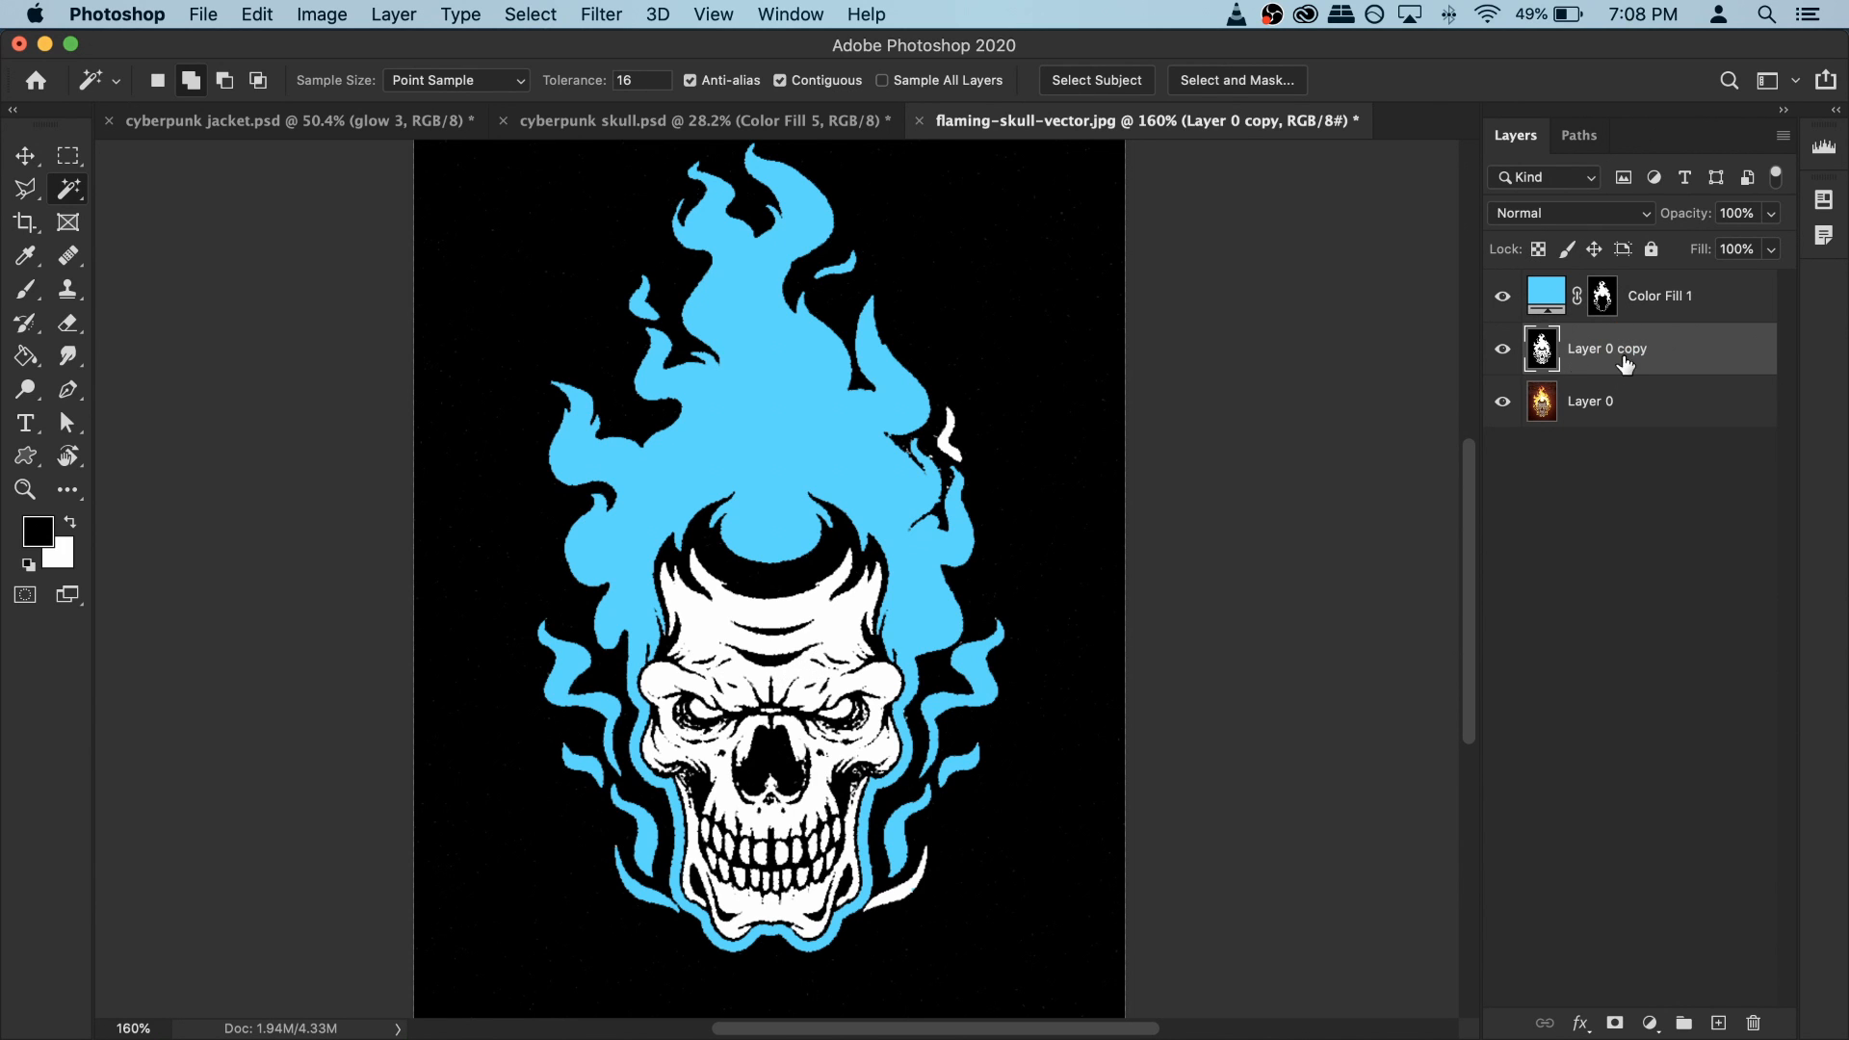
click(1502, 350)
click(1503, 349)
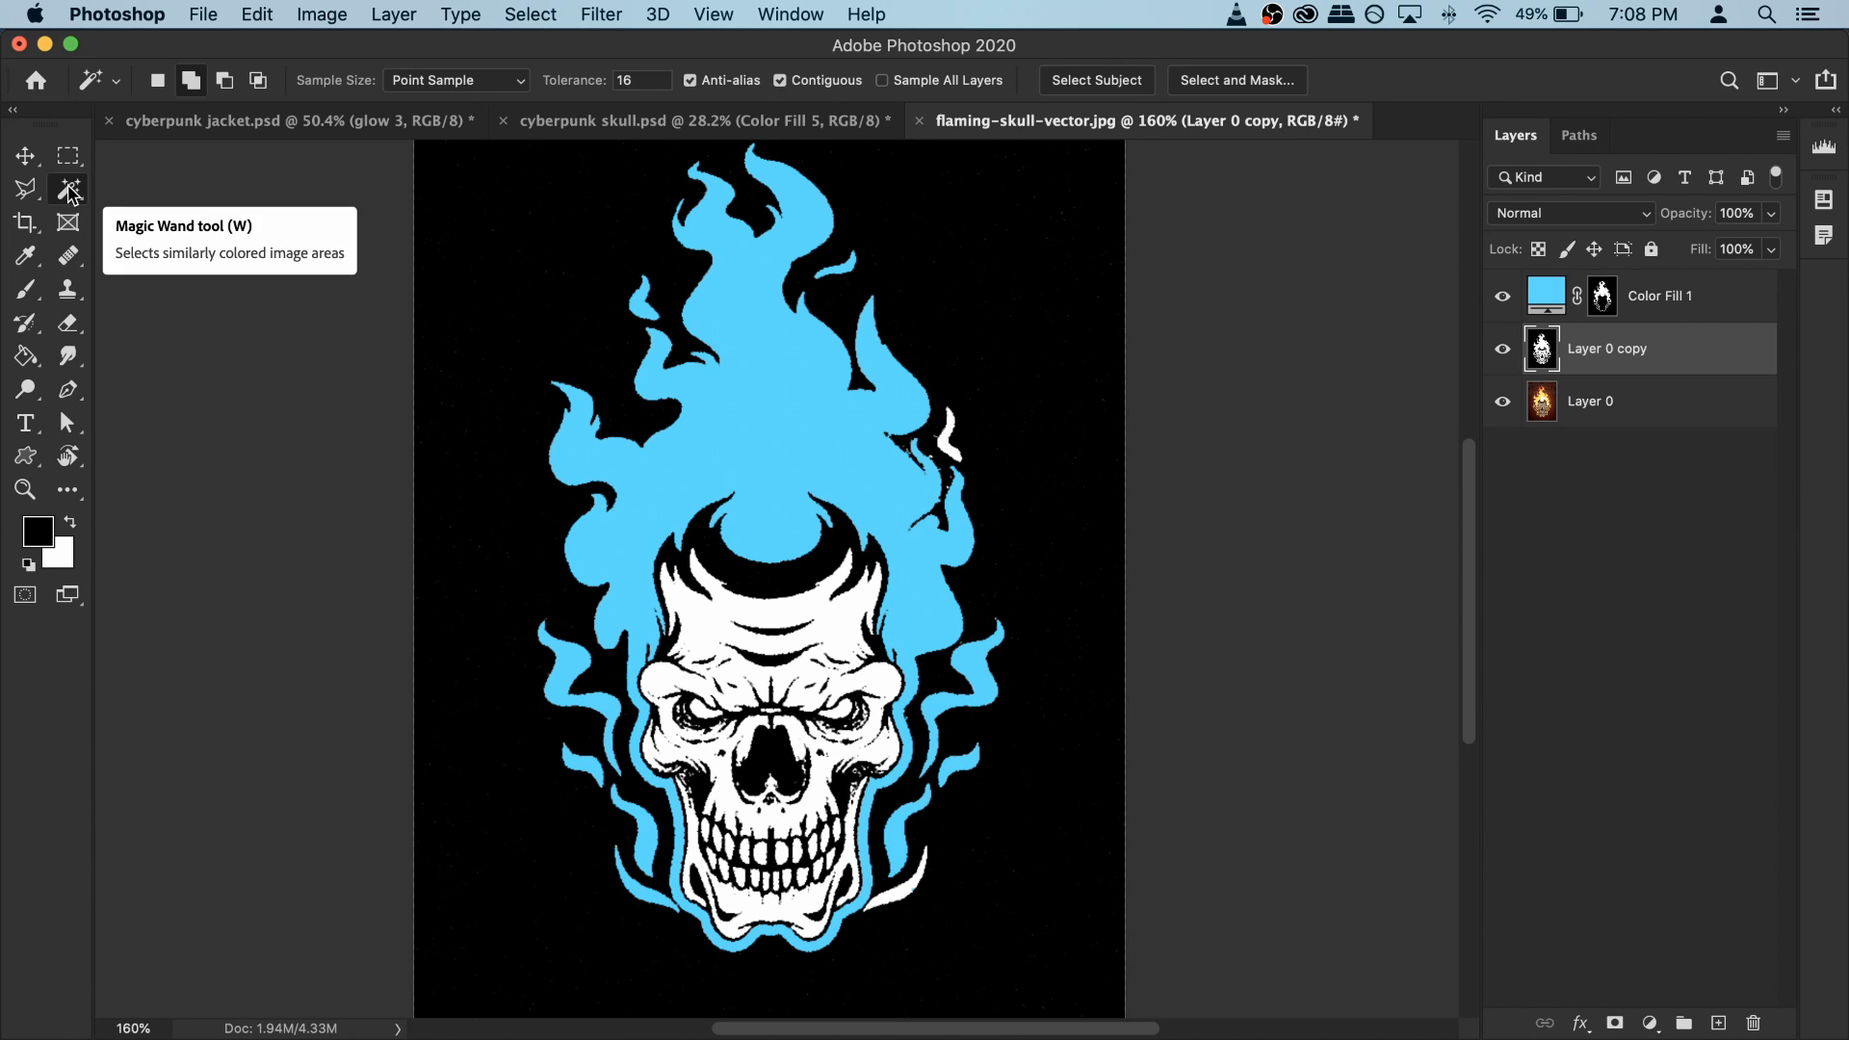
click(714, 621)
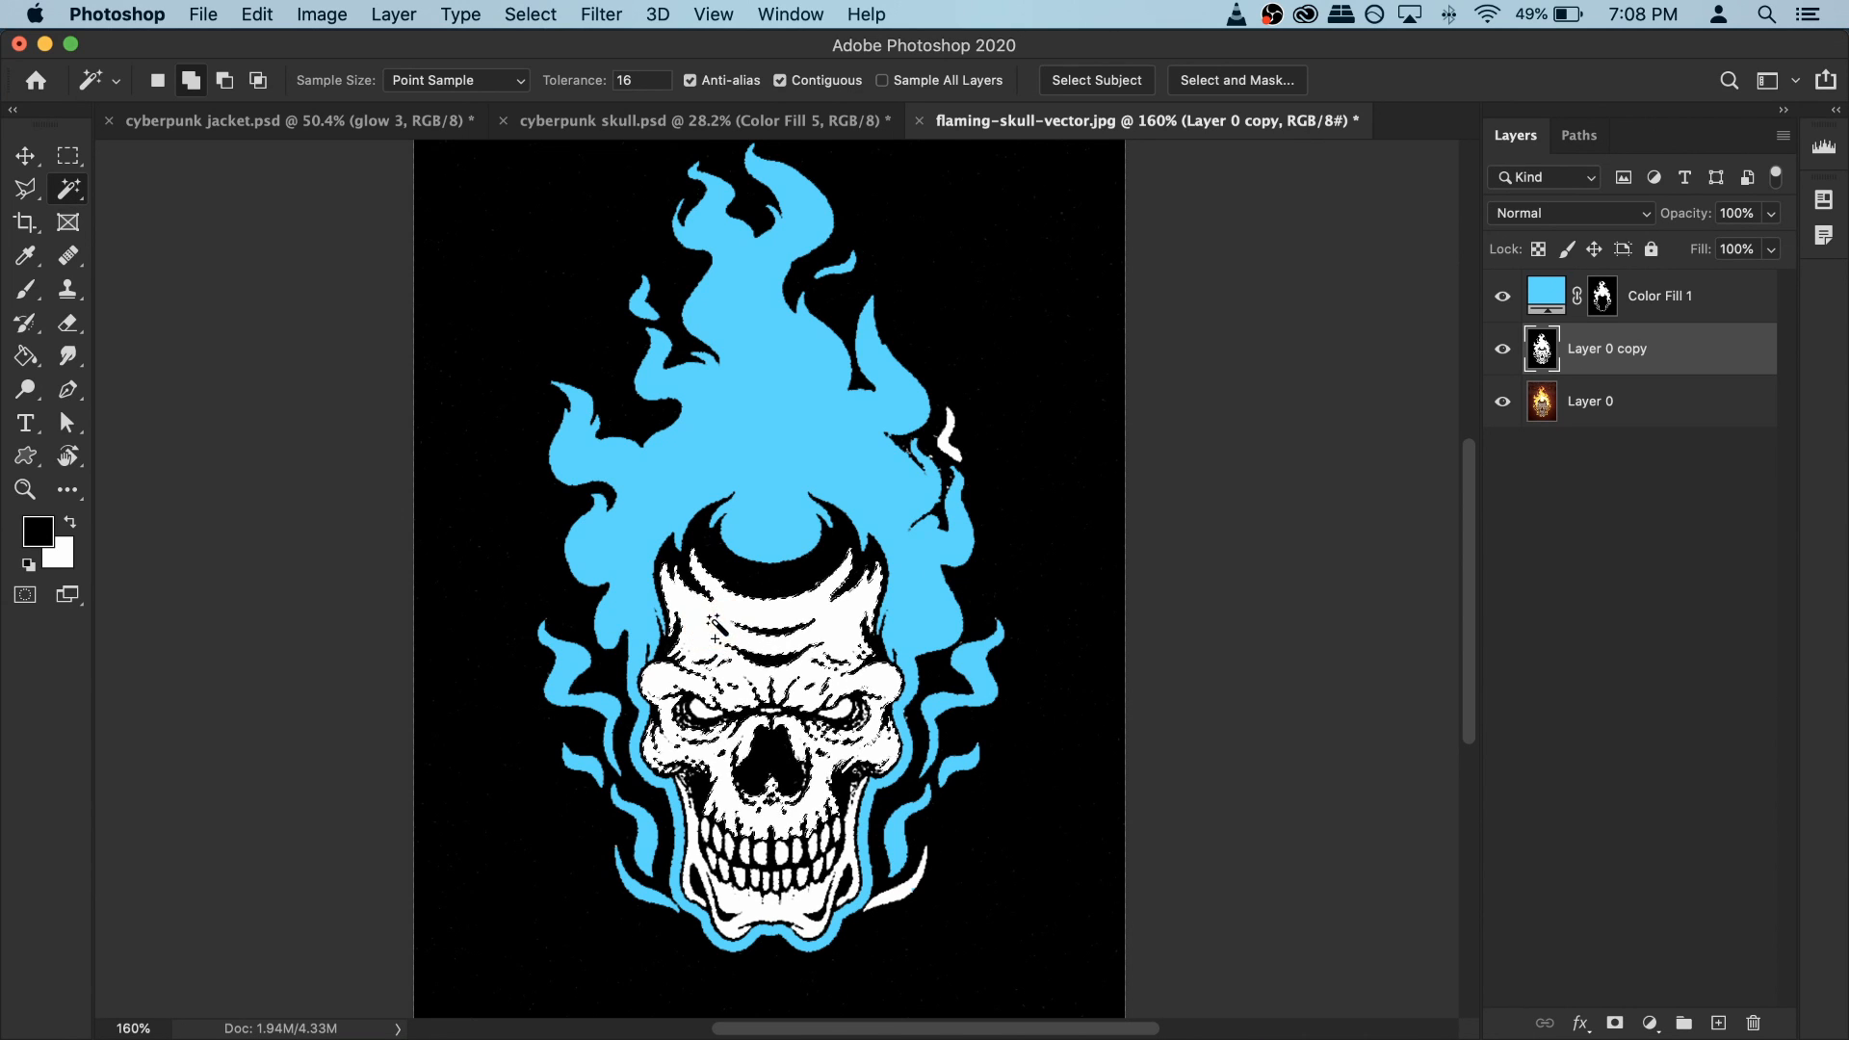
click(29, 603)
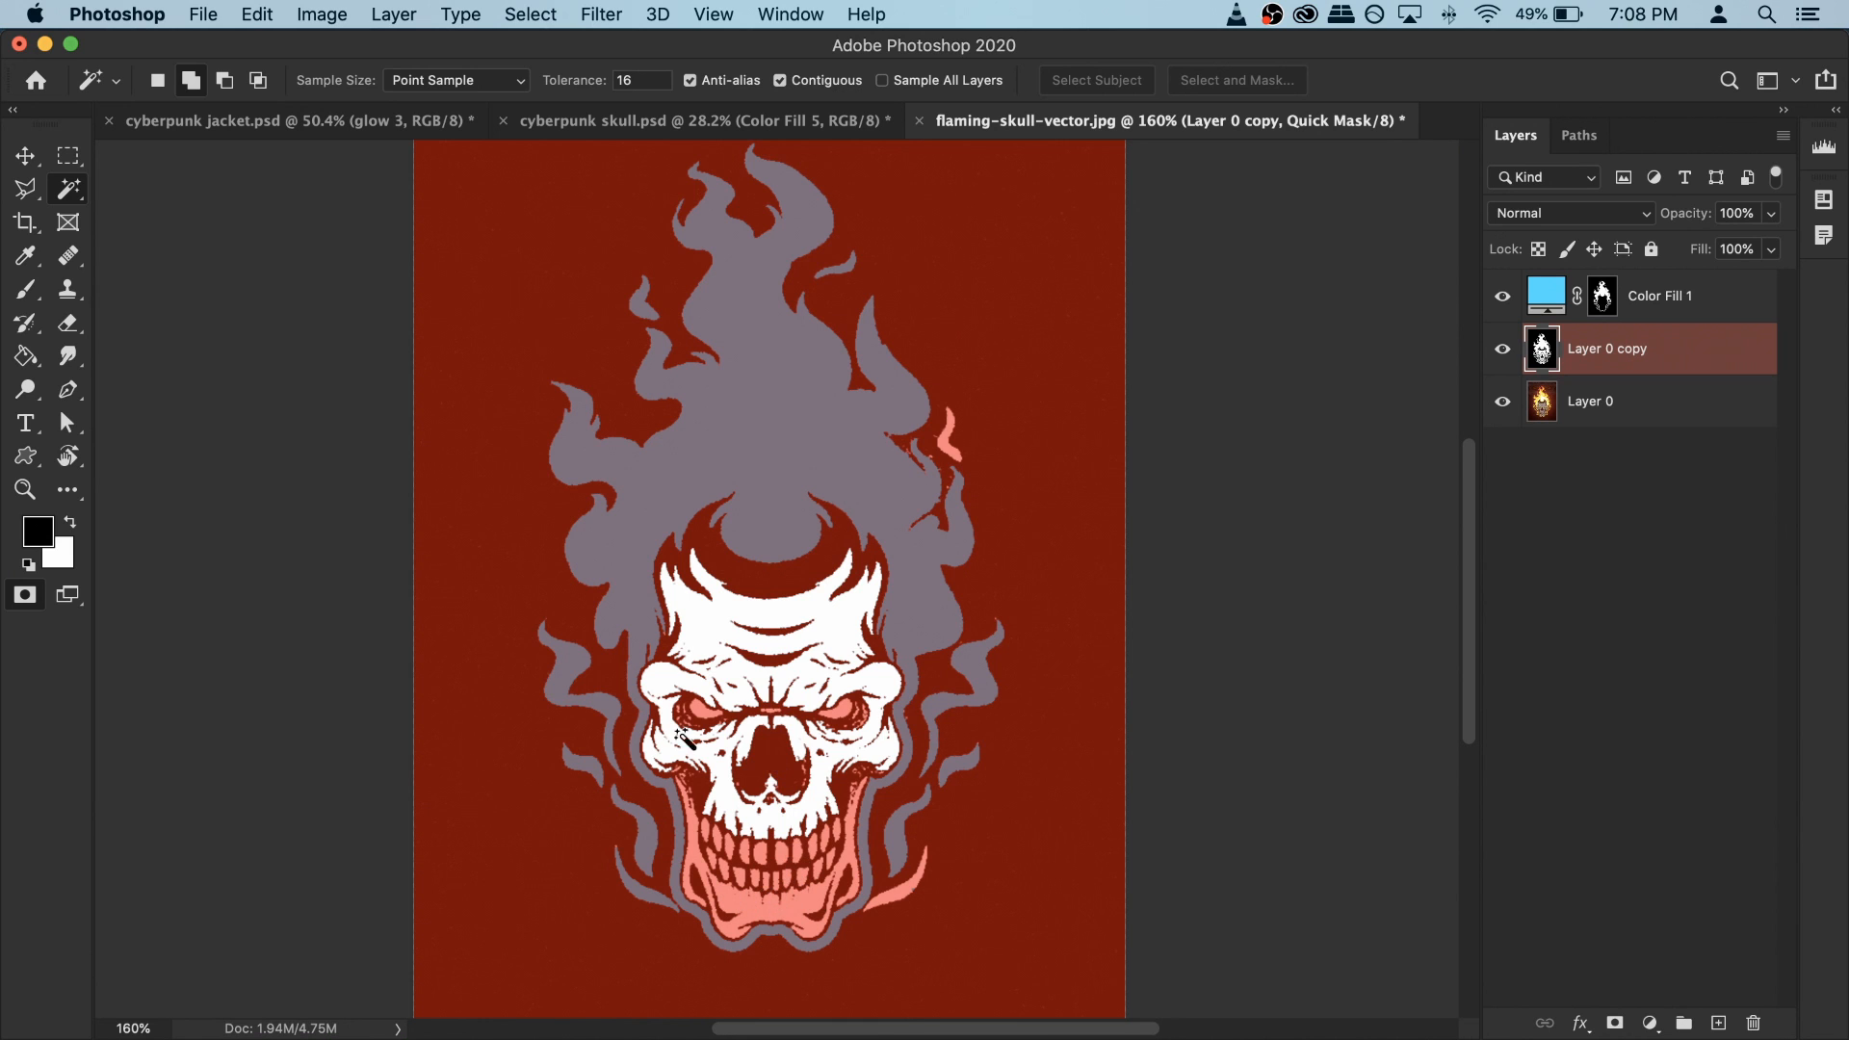
click(26, 596)
Step: Add the skull's eyes, teeth and jaw to the selection and check the coverage in Quick Mask
scroll(795, 934, up, 3)
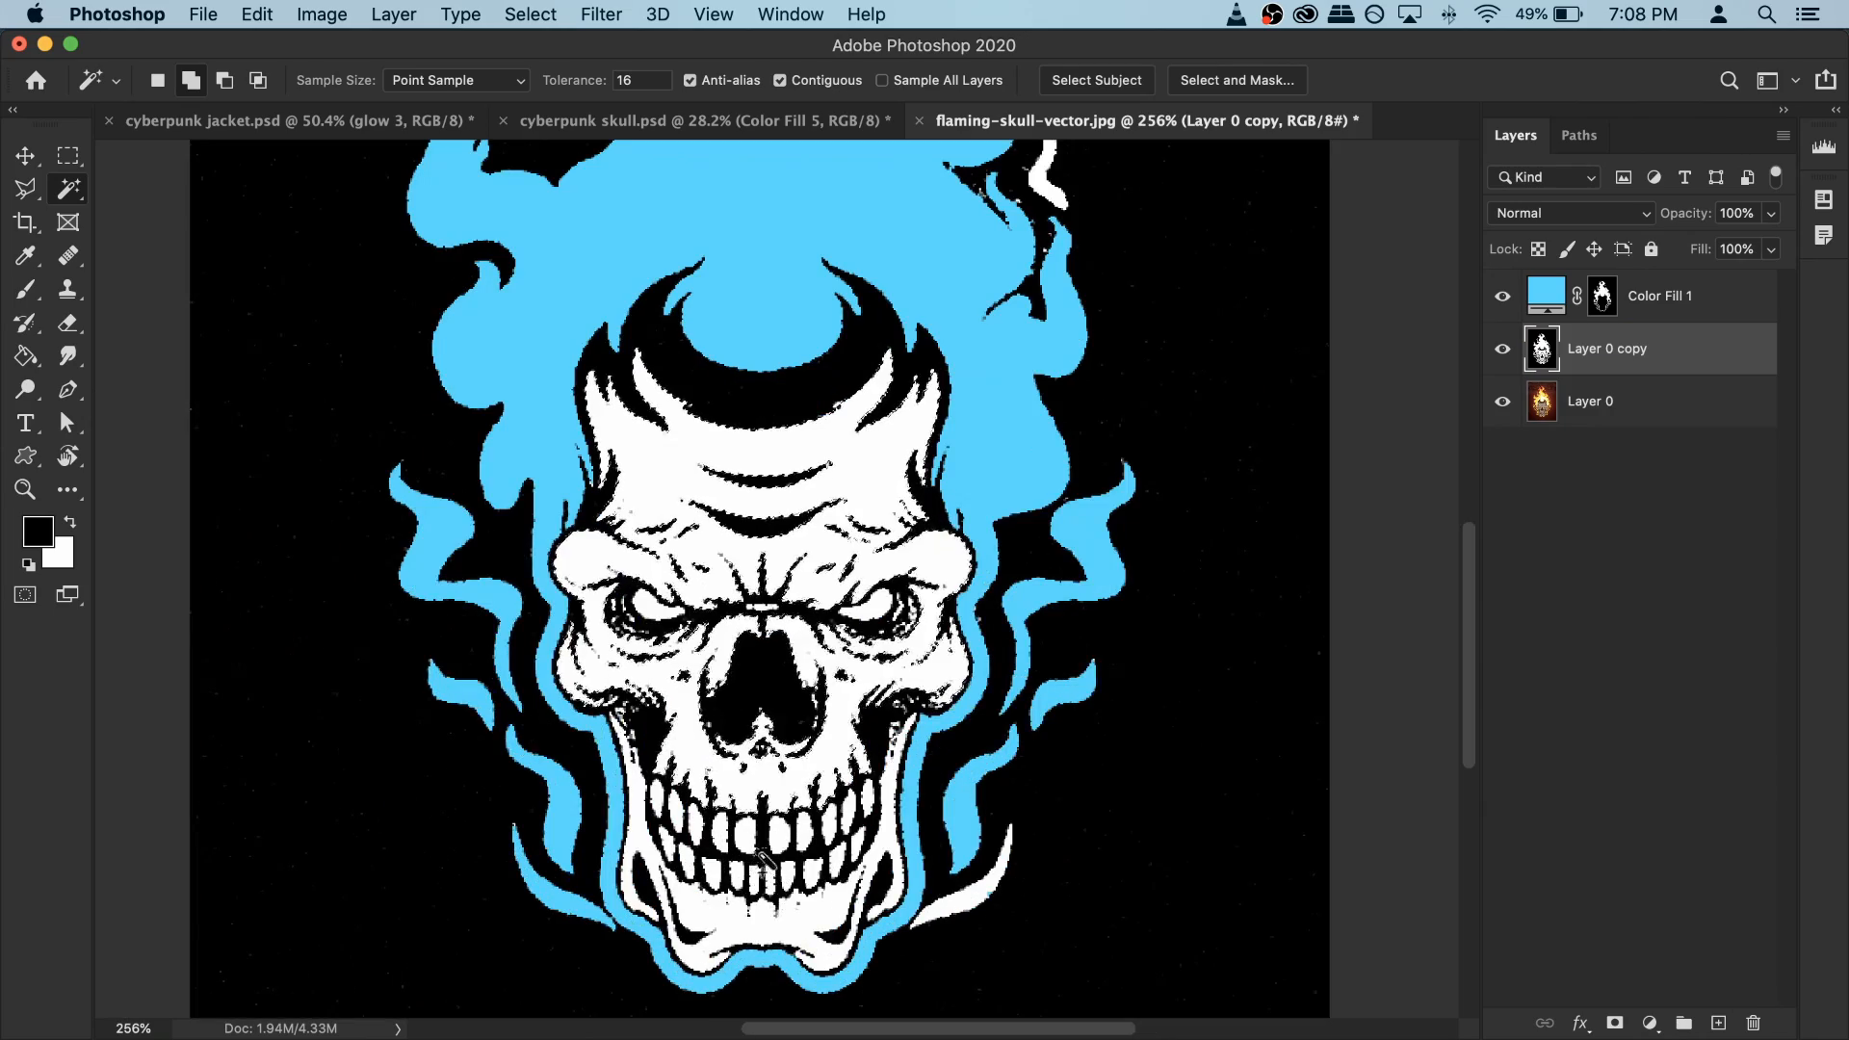
scroll(795, 934, up, 10)
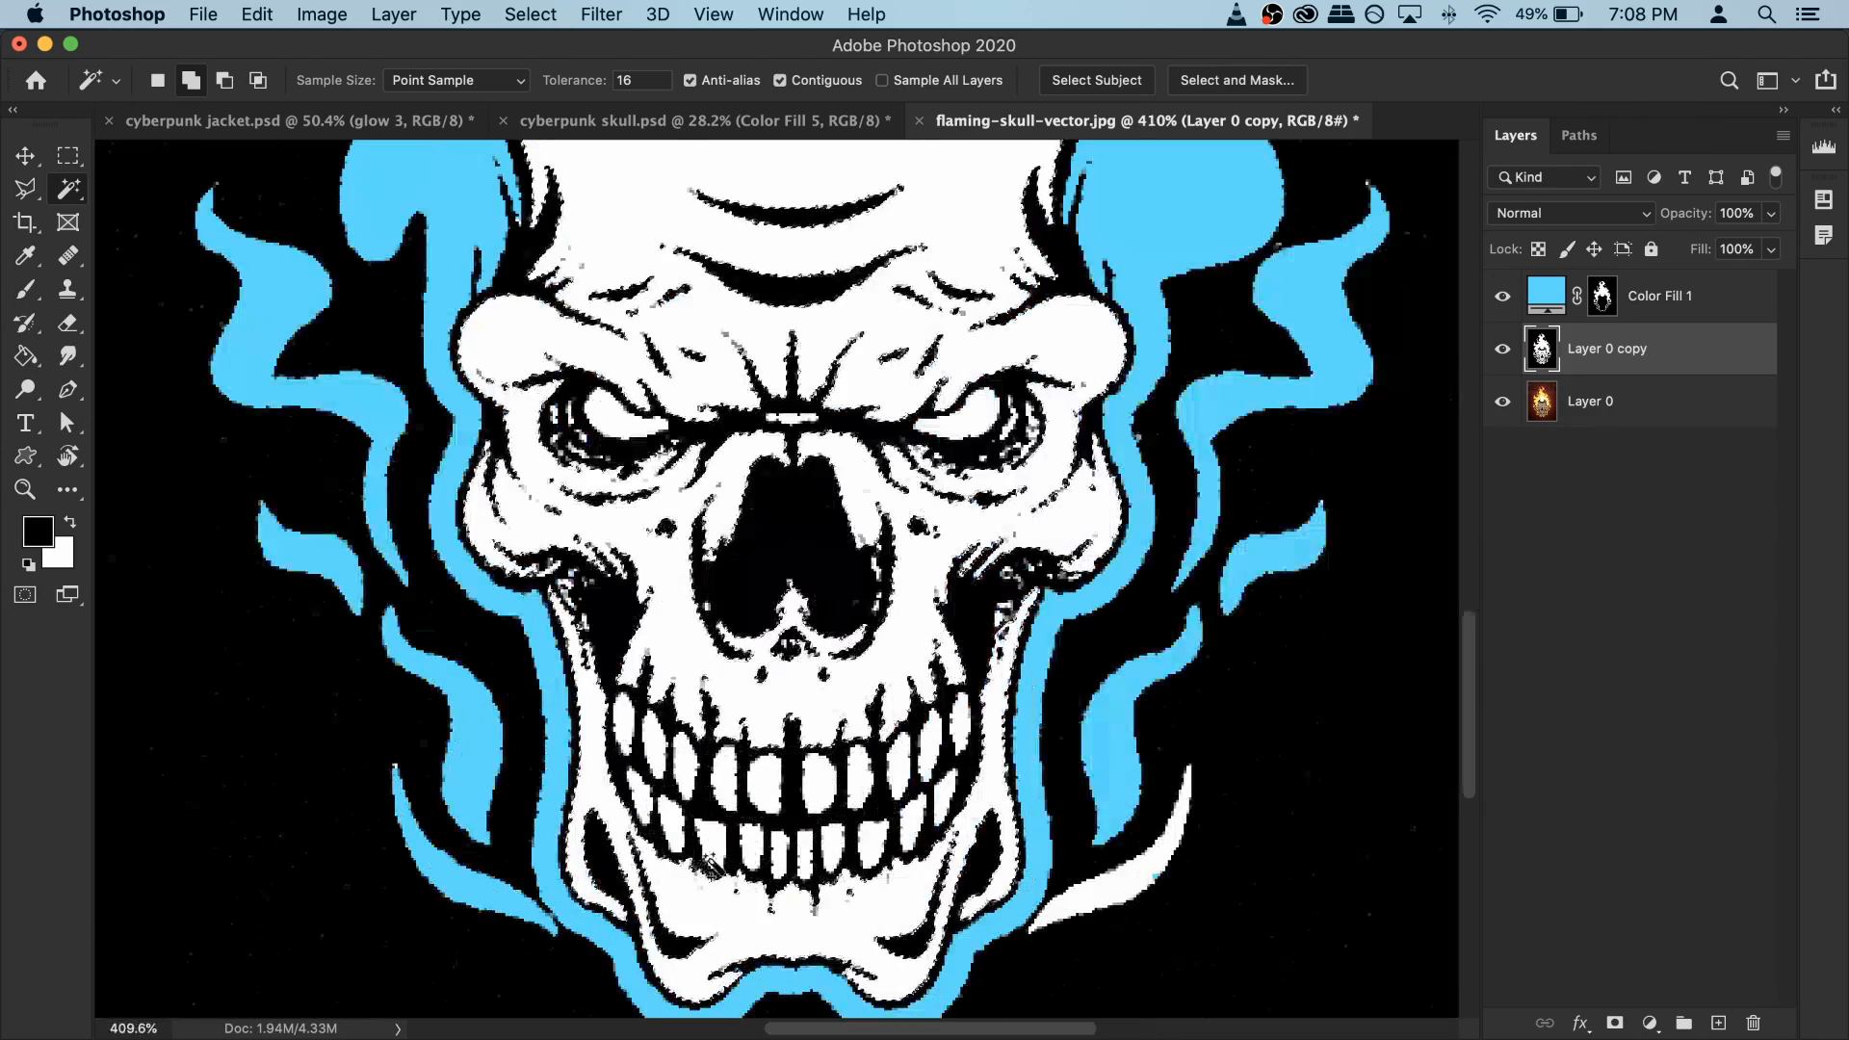
scroll(404, 592, down, 8)
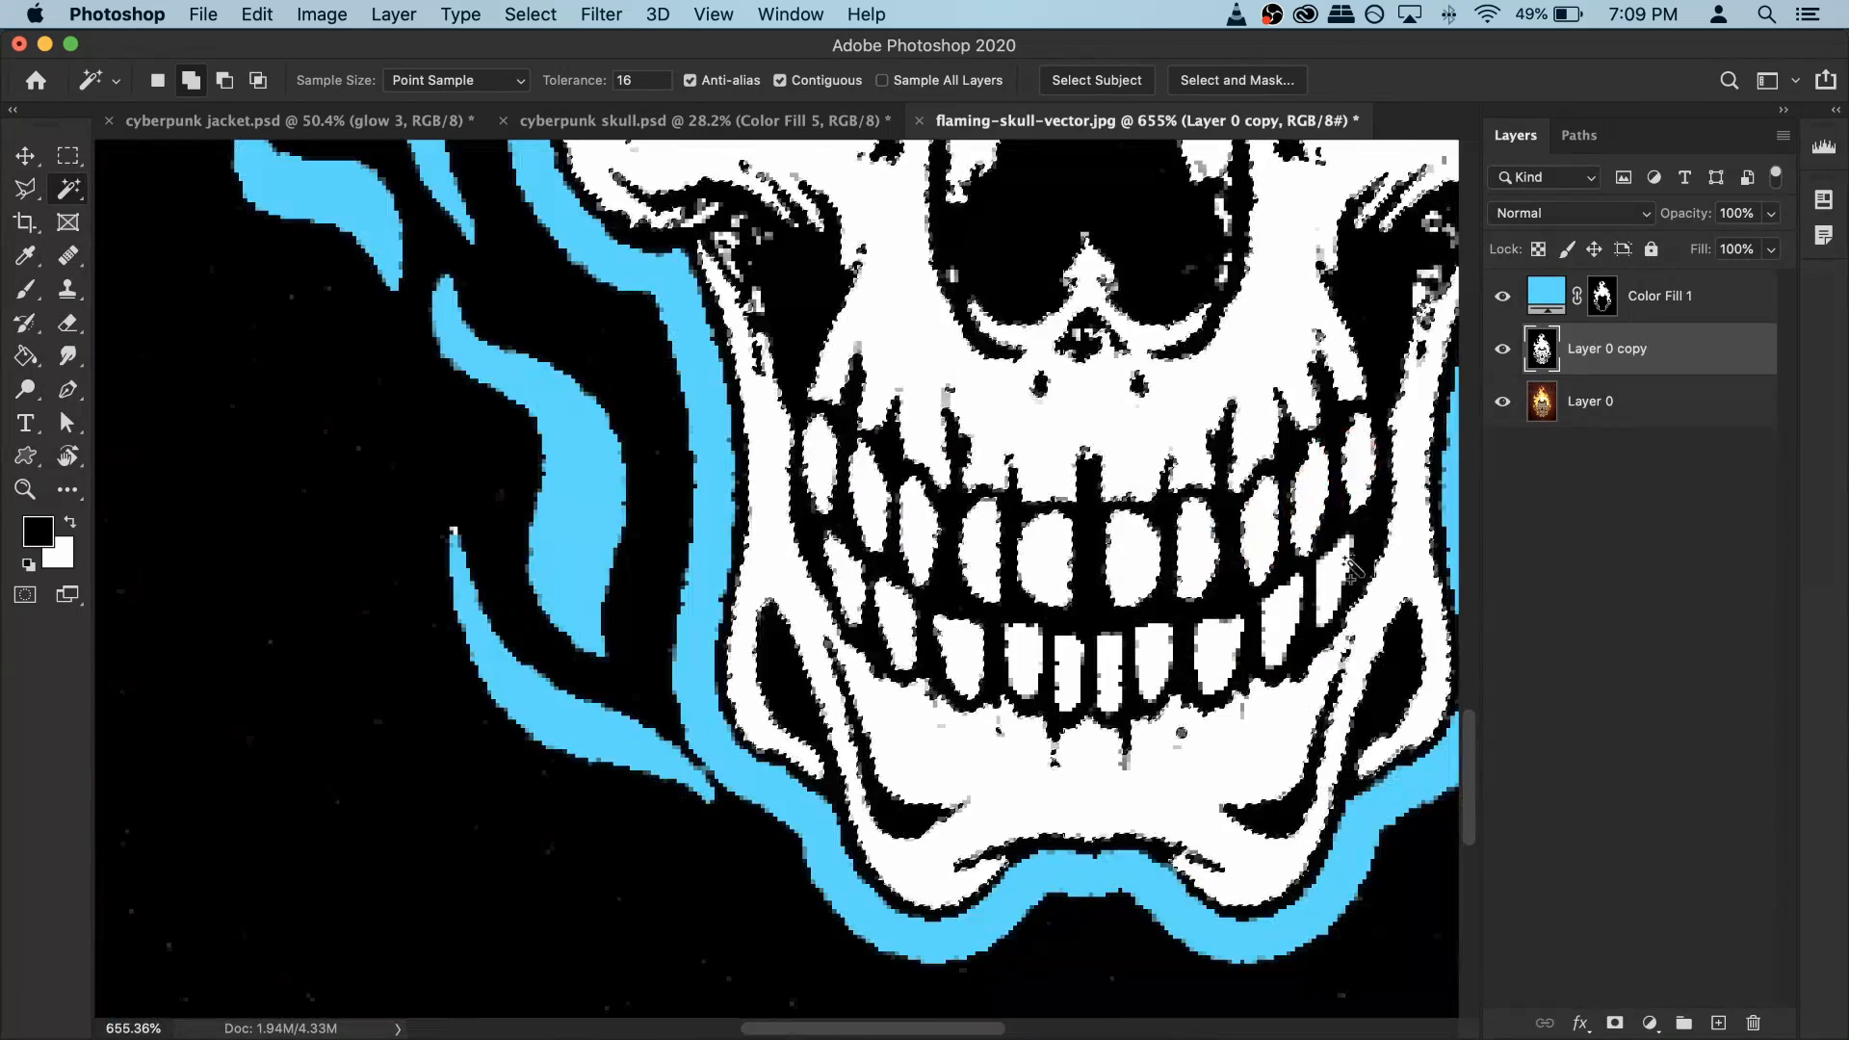
scroll(1177, 664, down, 8)
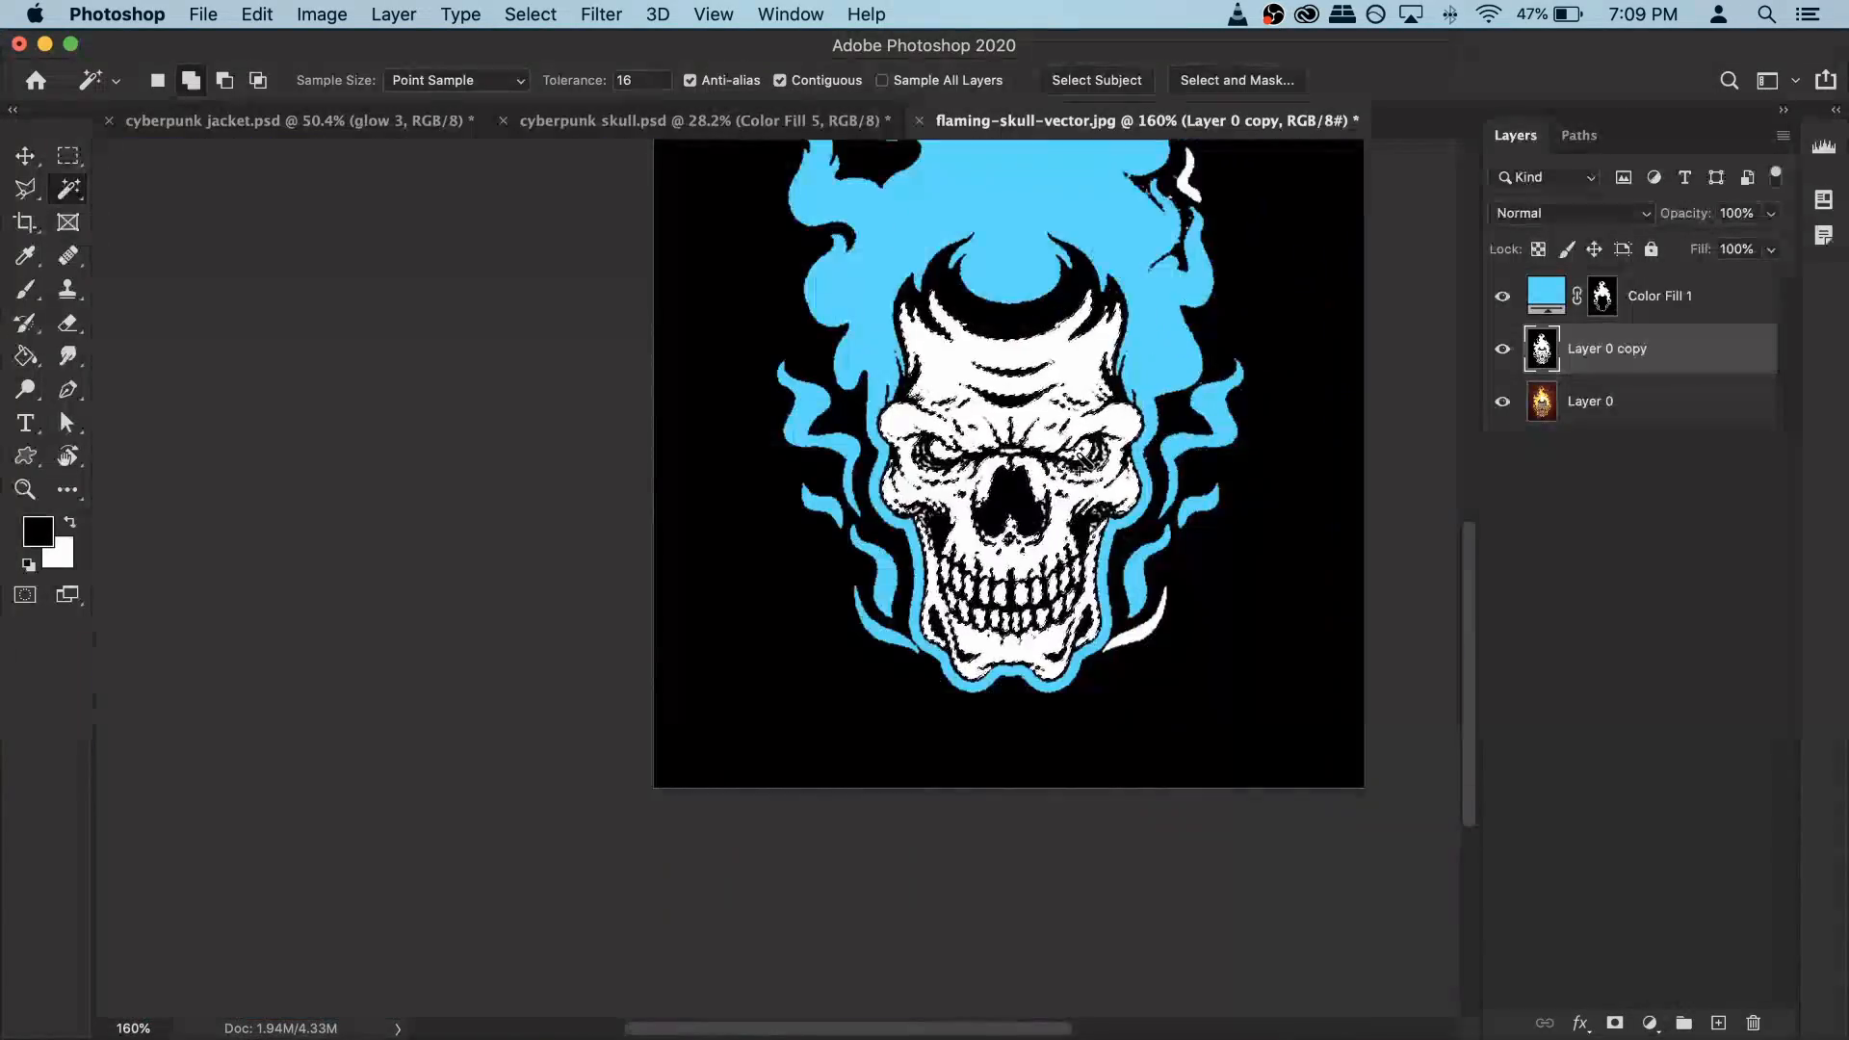
drag(1082, 460, 856, 633)
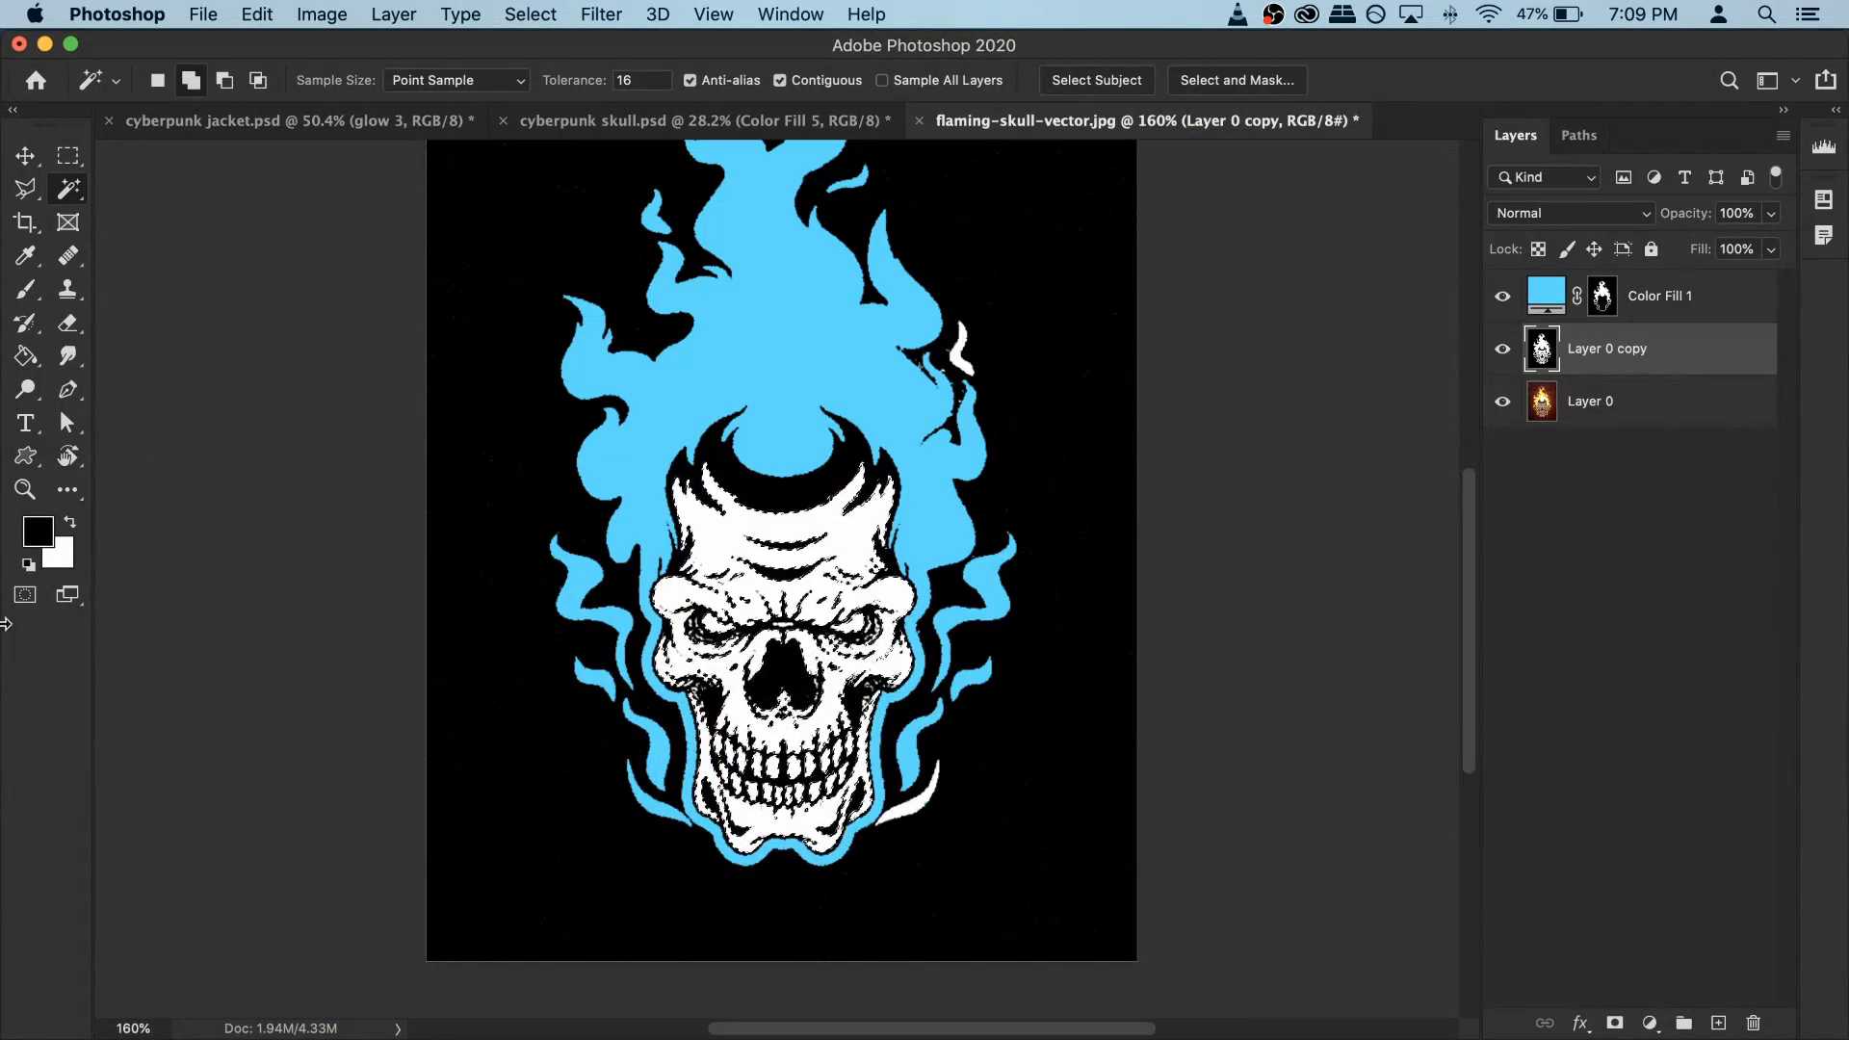
click(25, 595)
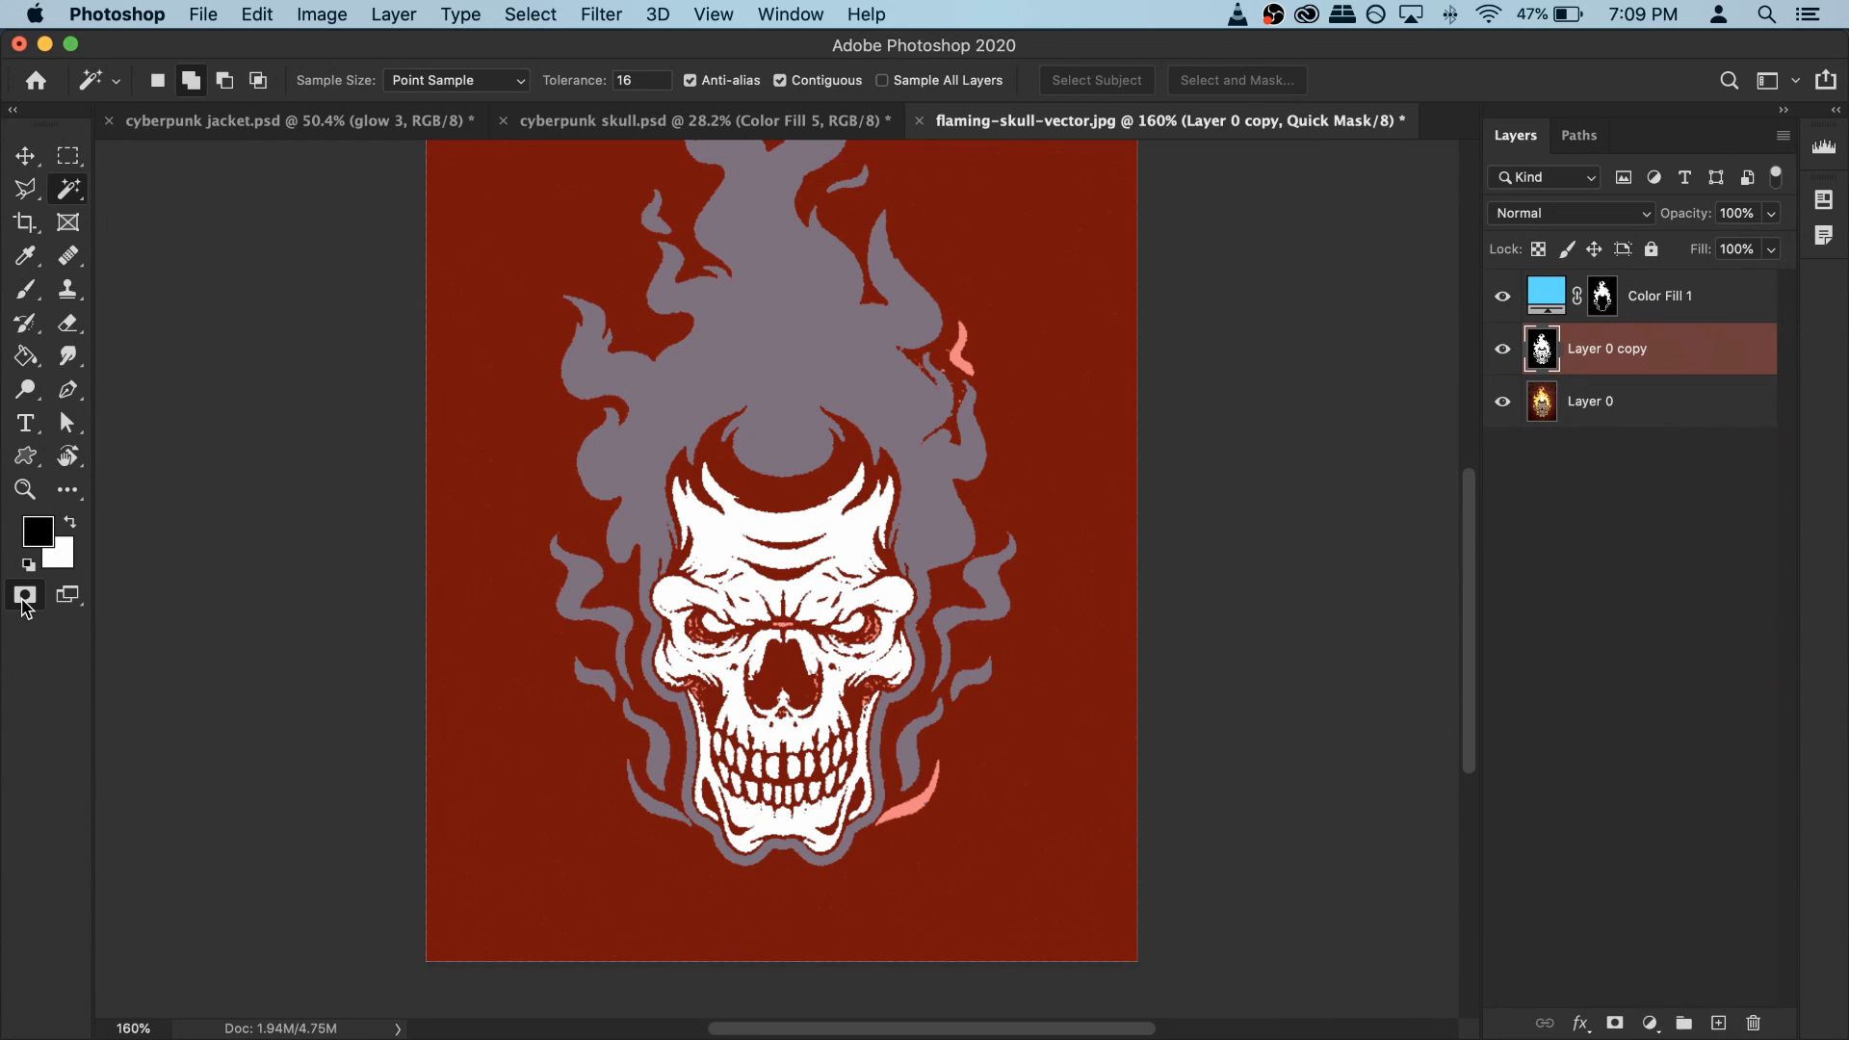
click(24, 597)
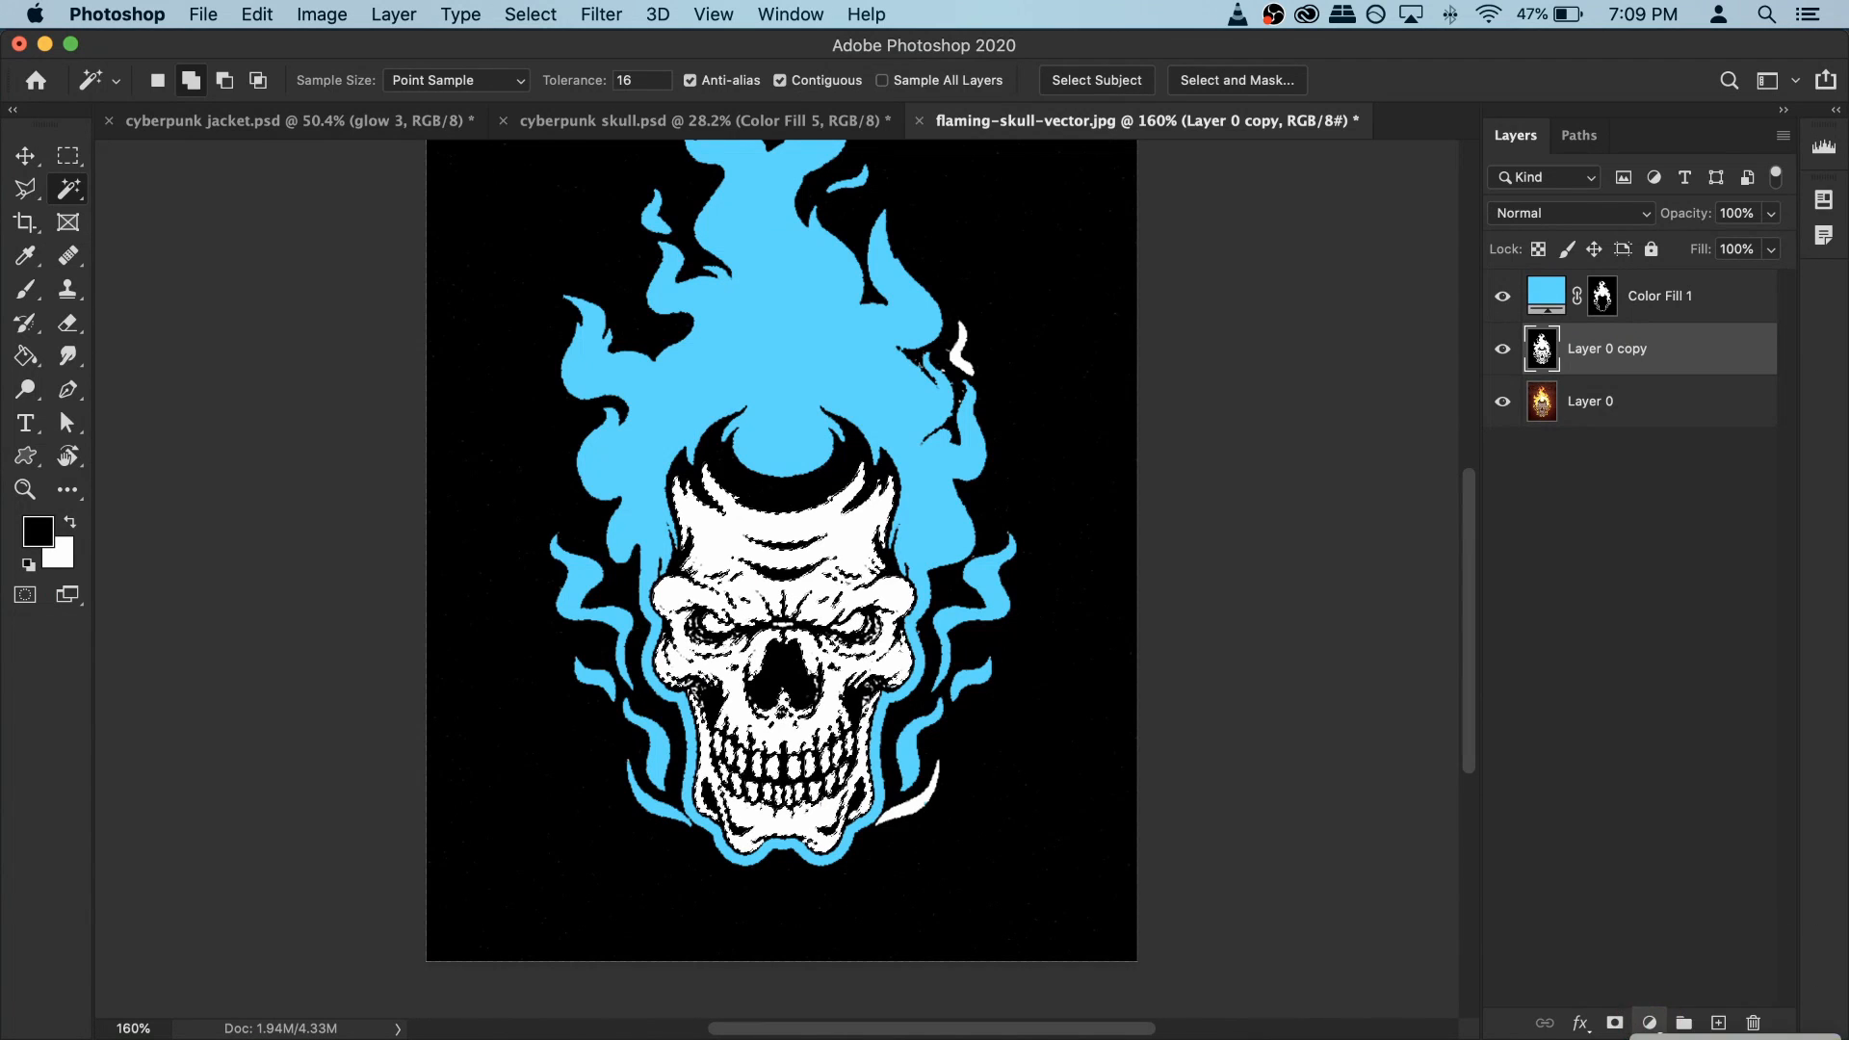
Step: Create a Solid Color fill layer from the skull selection in mint green #04ffaf
click(1650, 1024)
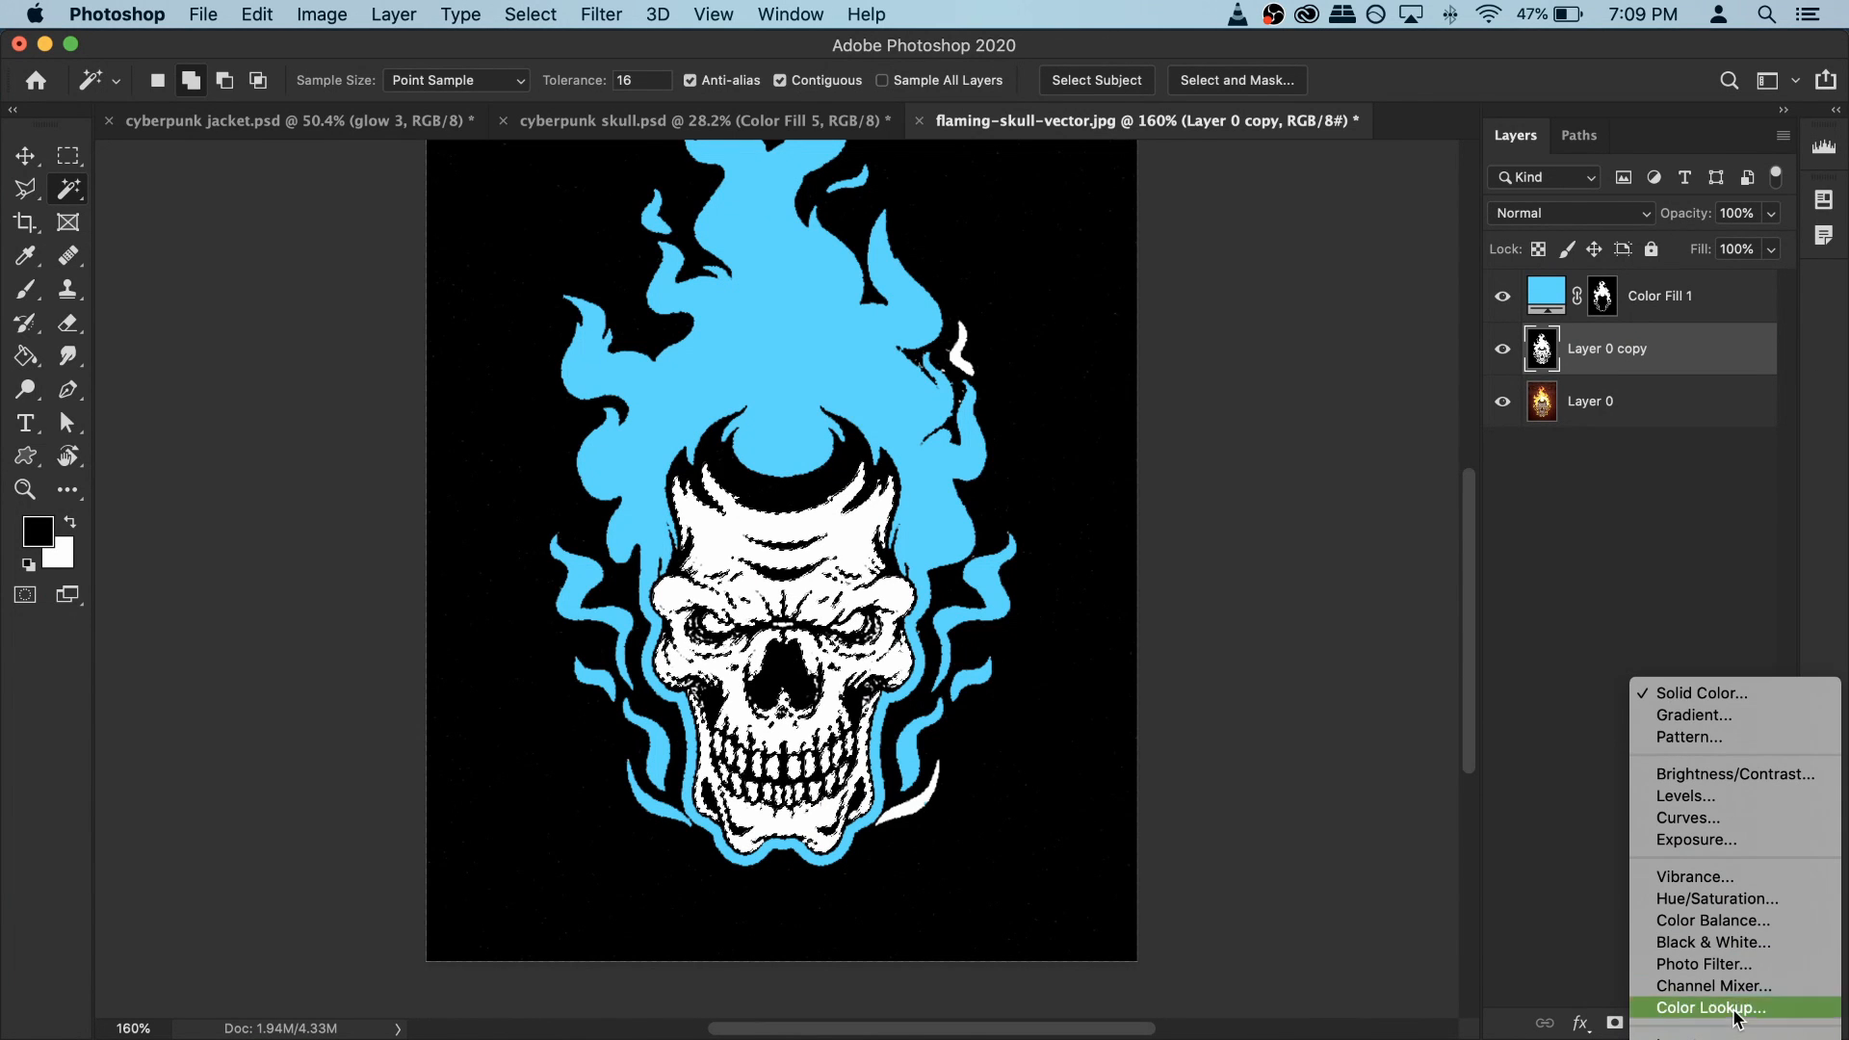
click(1713, 694)
drag(1534, 736, 1534, 736)
drag(1484, 601, 1499, 568)
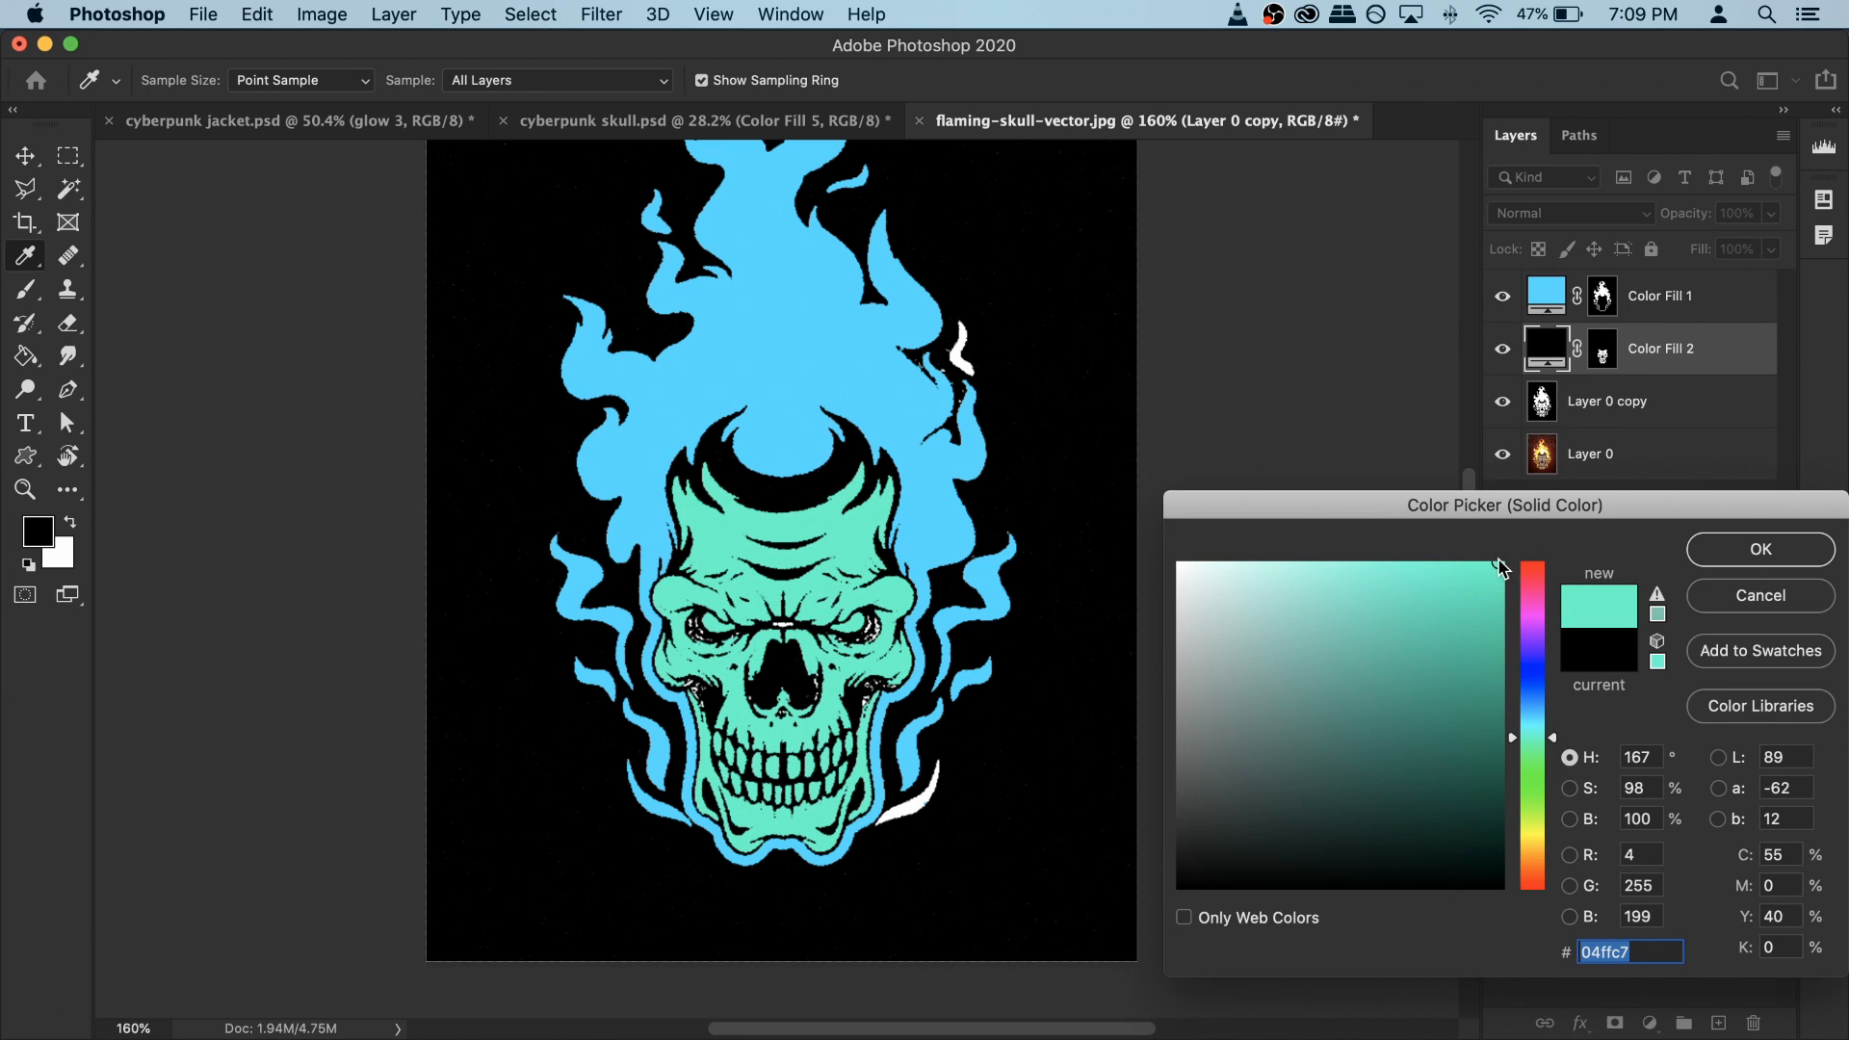
drag(1541, 743, 1538, 740)
click(1541, 746)
click(1544, 747)
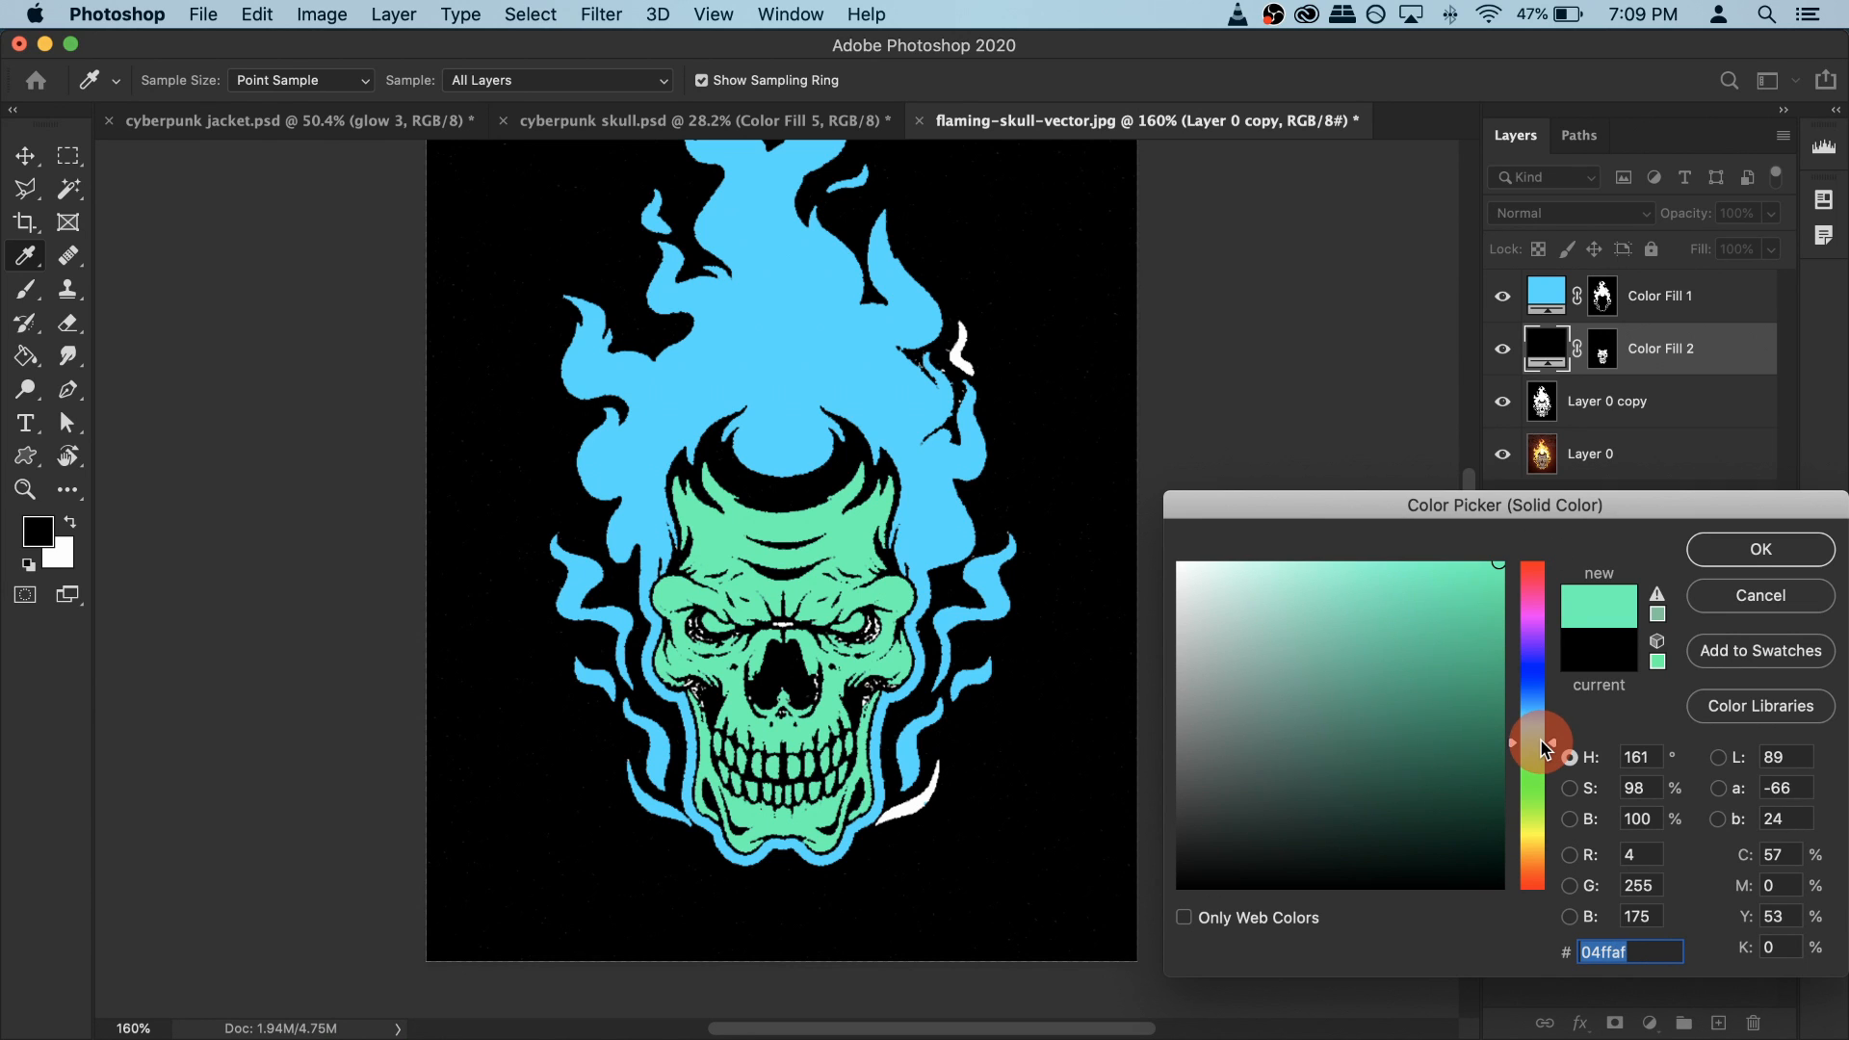
click(1797, 556)
Step: Select the two remaining white flames, near the upper flames and beside the jaw, on Layer 0 copy with the Magic Wand
key(w)
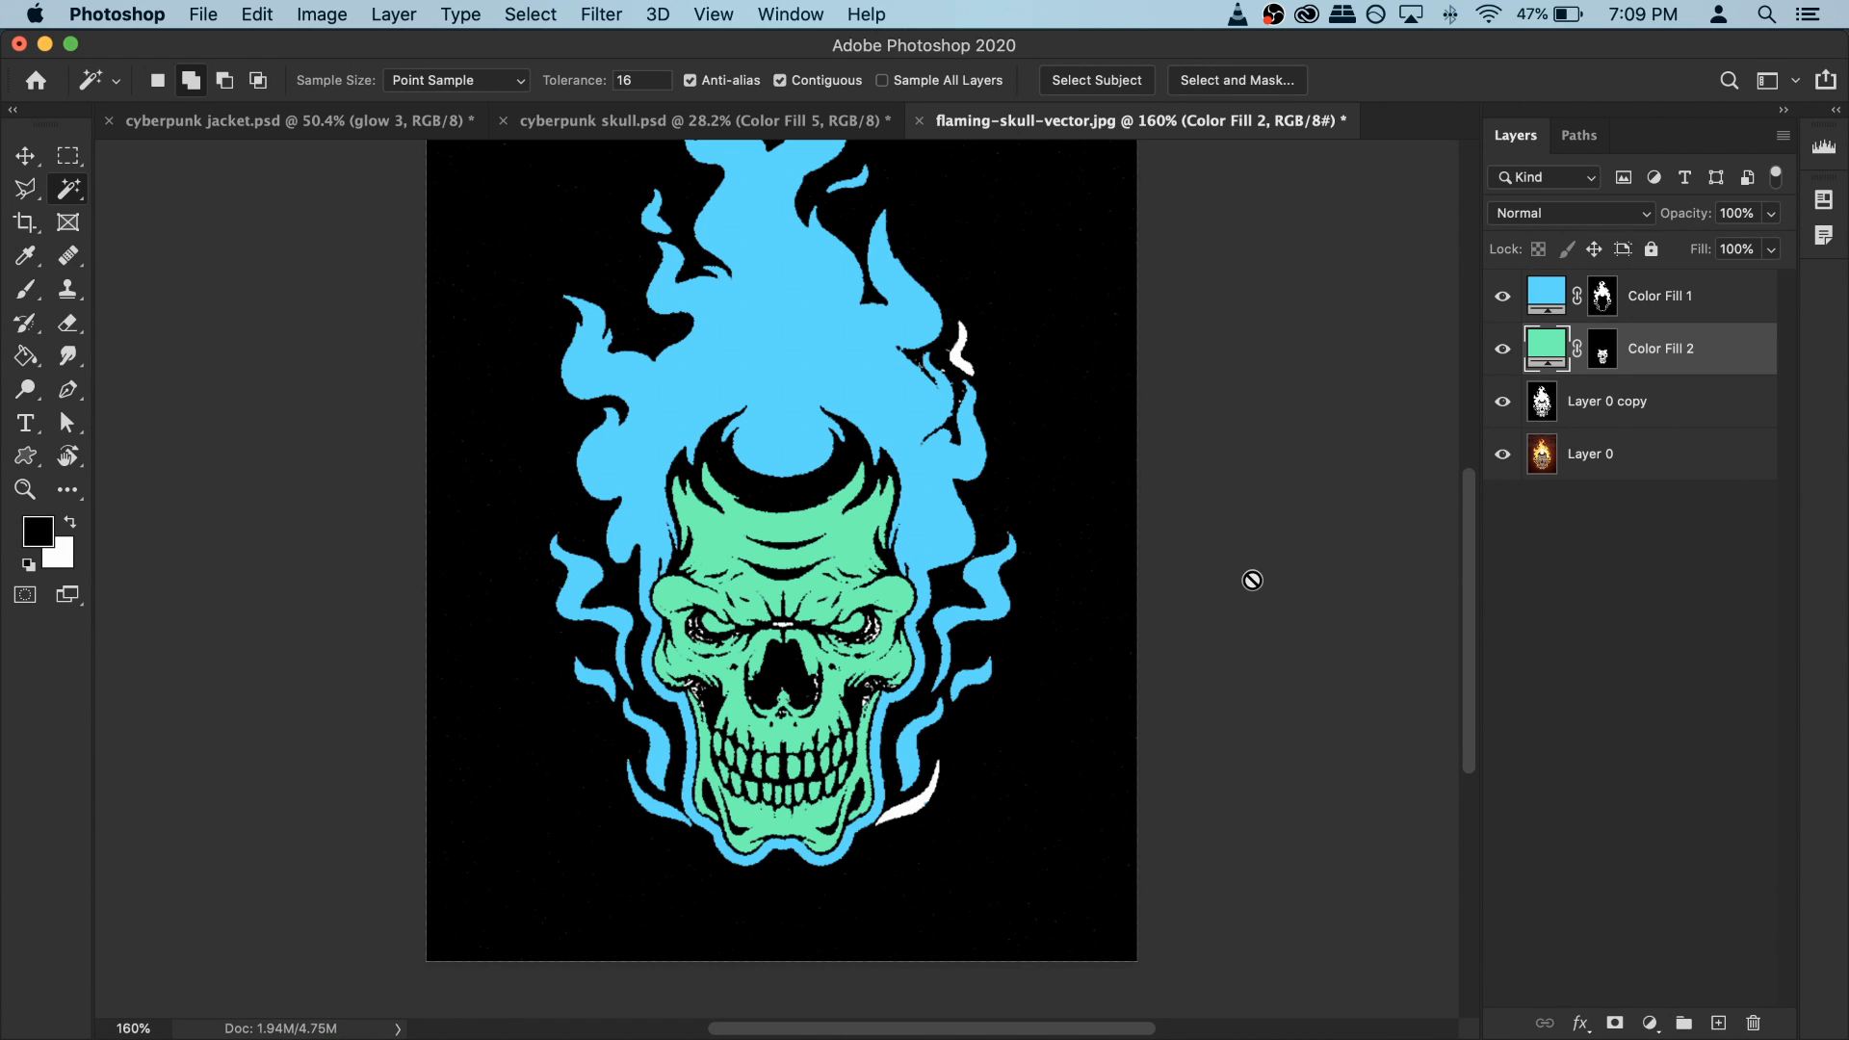
scroll(1155, 586, up, 3)
scroll(1107, 588, right, 3)
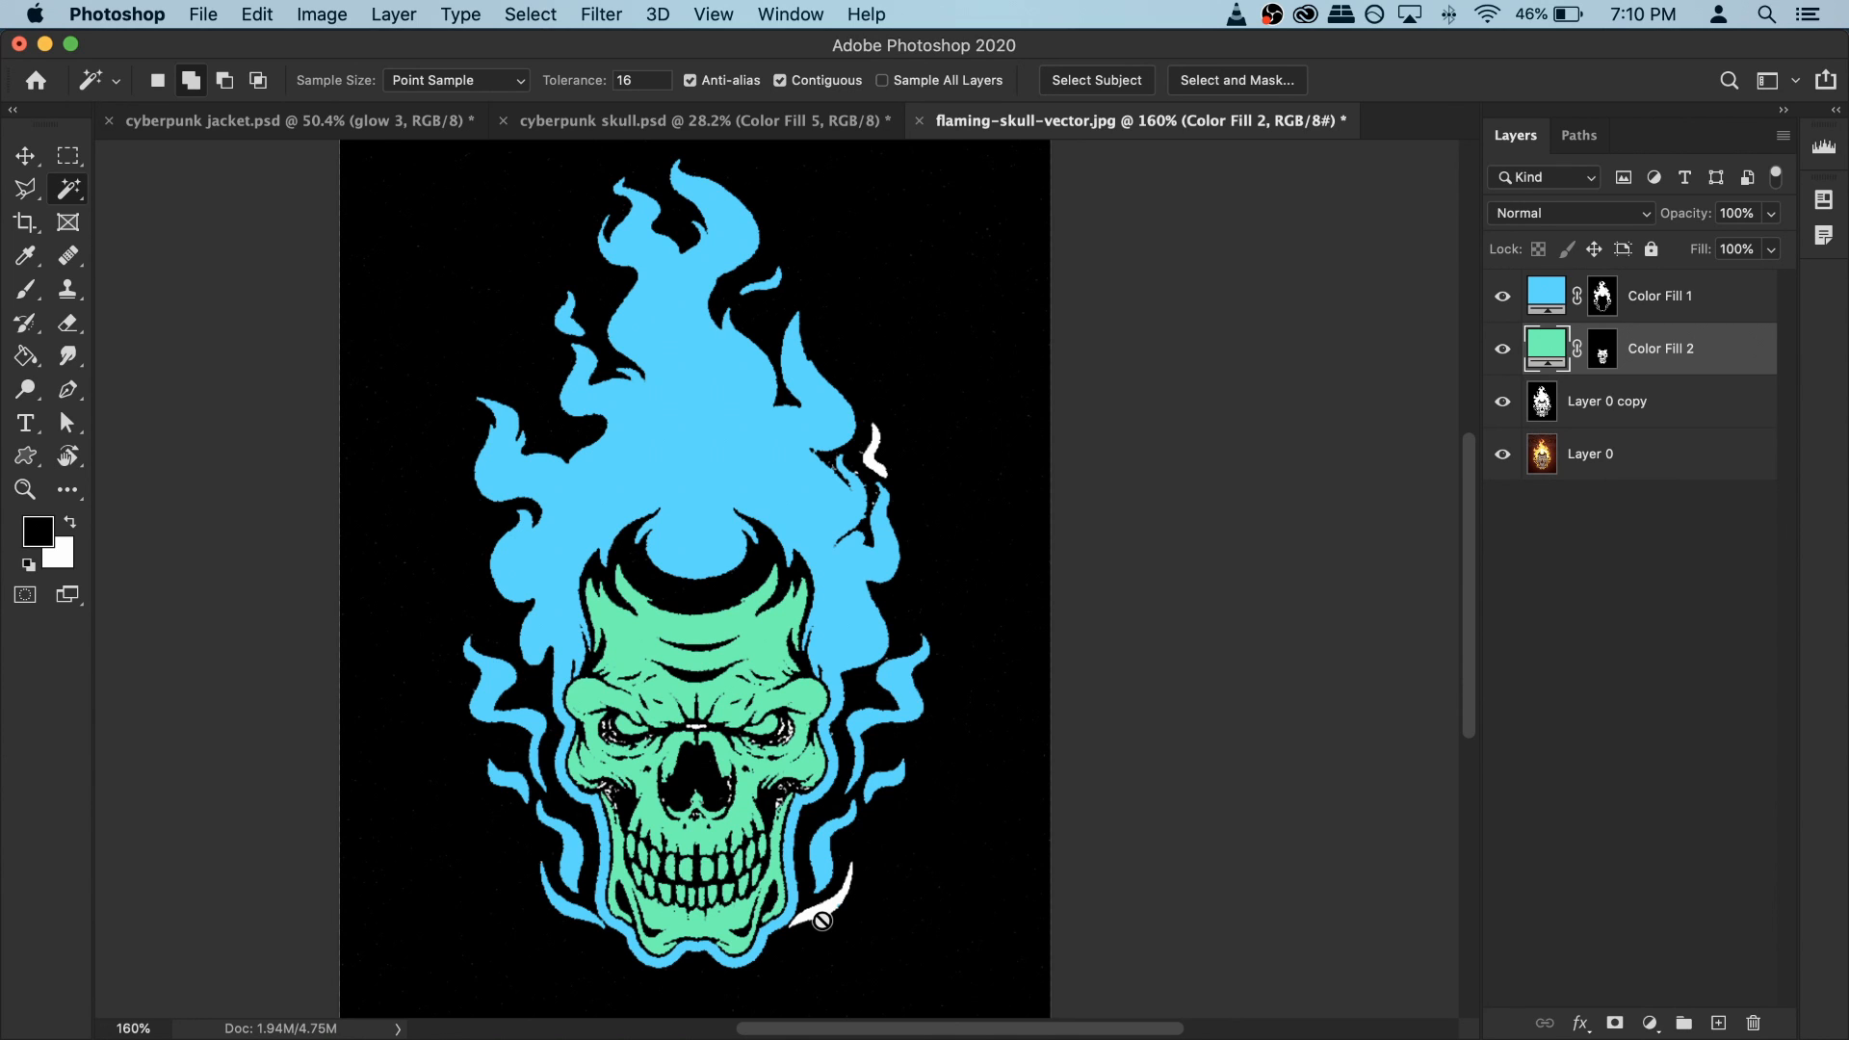
click(1659, 417)
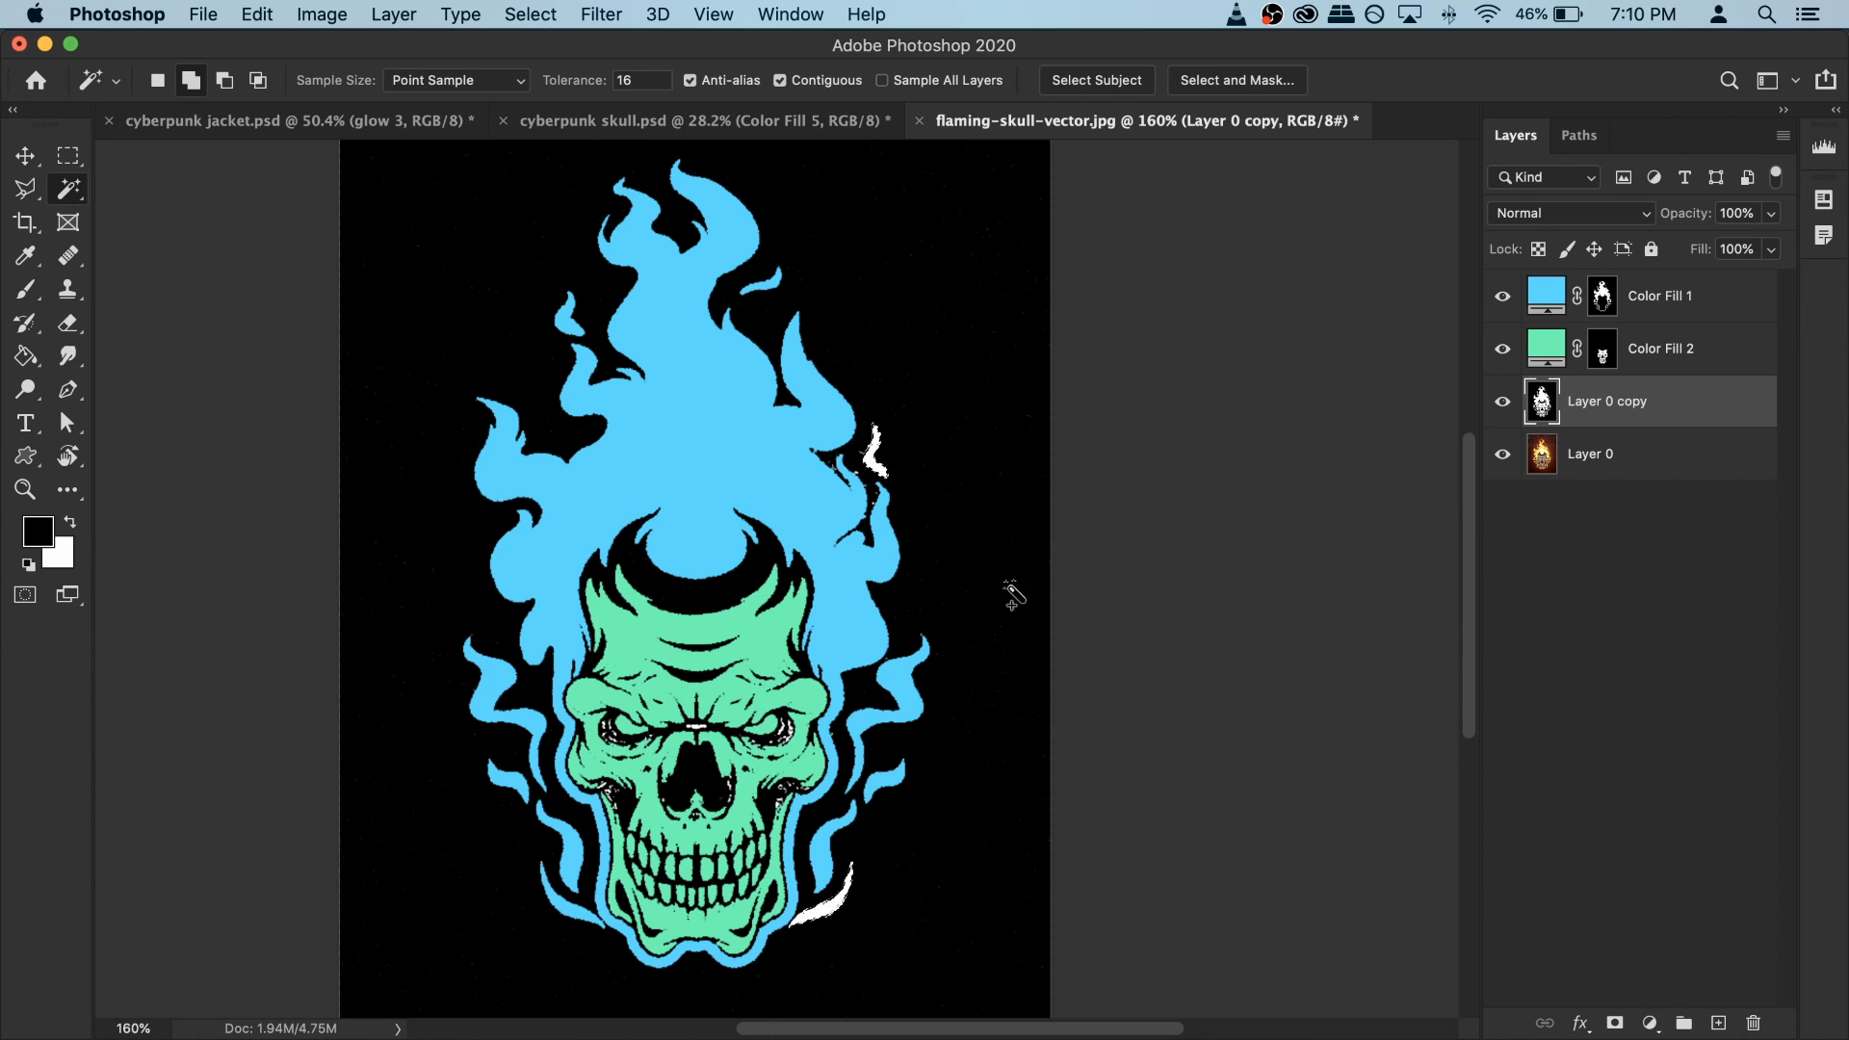
Step: Paint white over the two selected flames on the Color Fill 1 layer mask, and clear the selection
click(1710, 306)
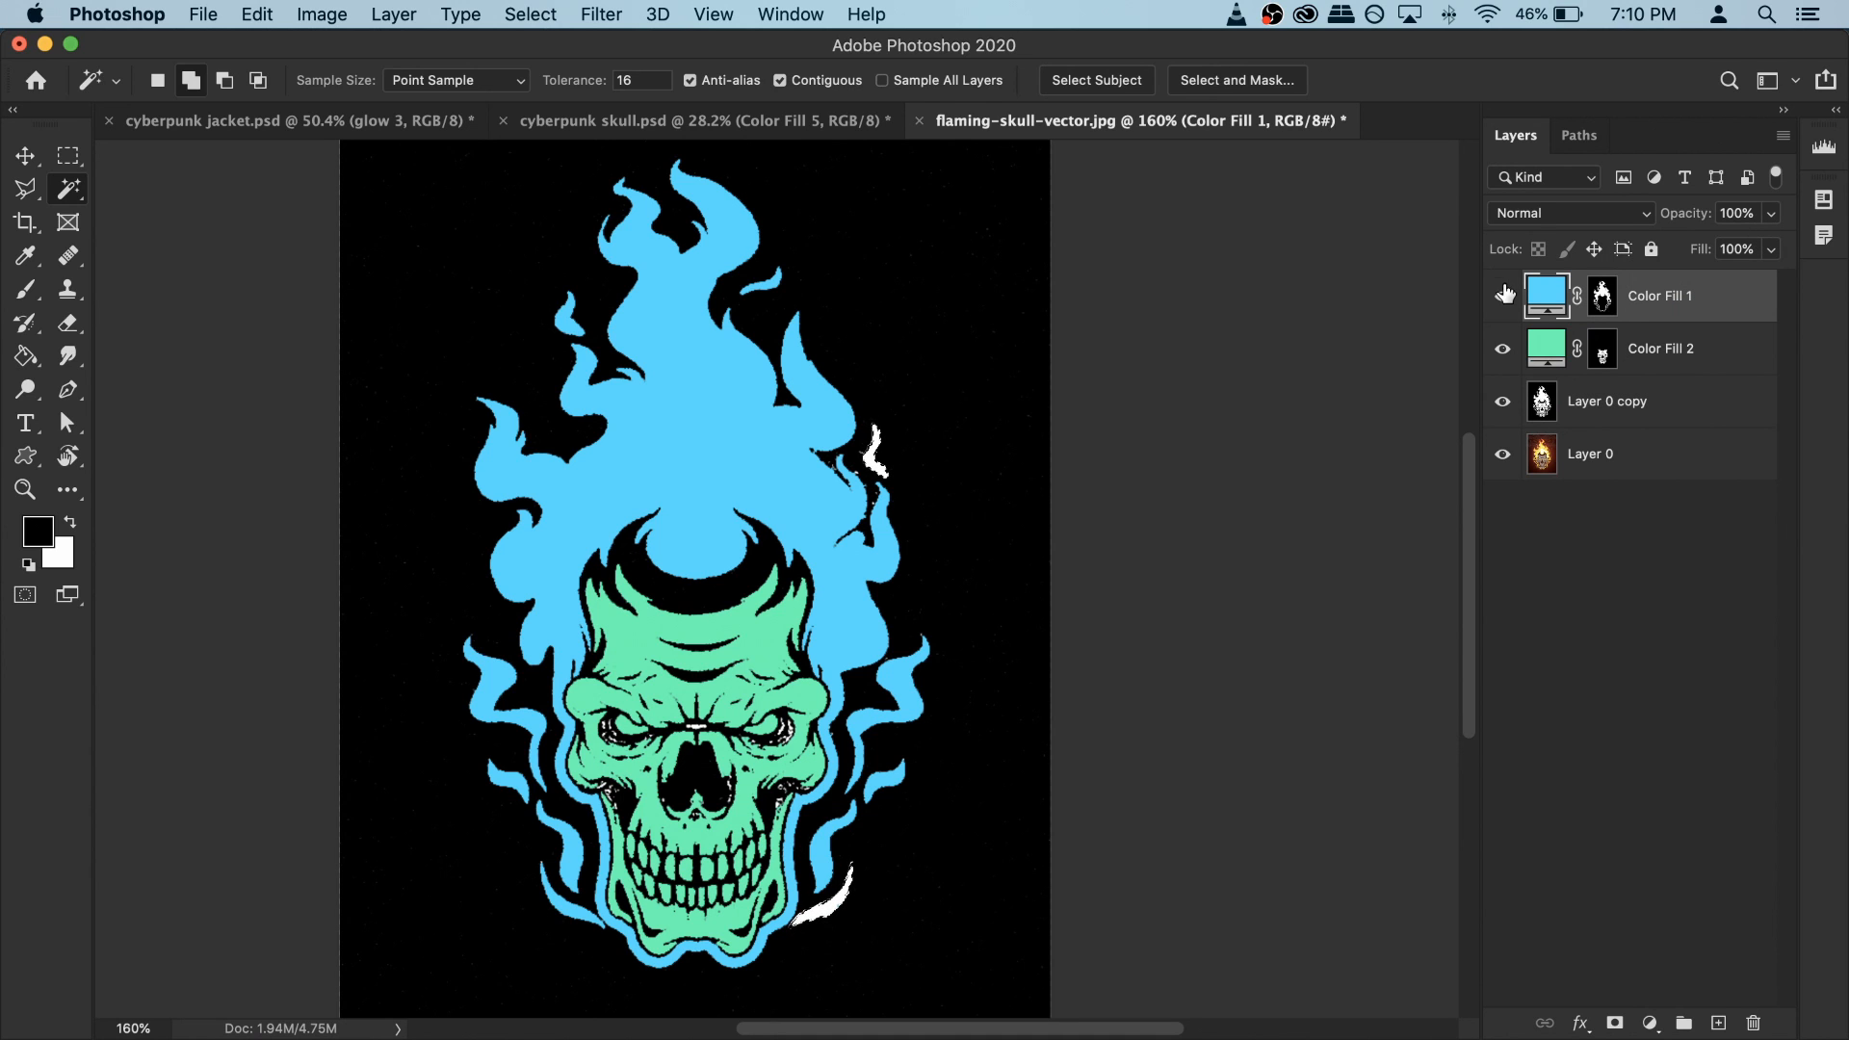
click(1502, 299)
click(1502, 298)
click(1602, 297)
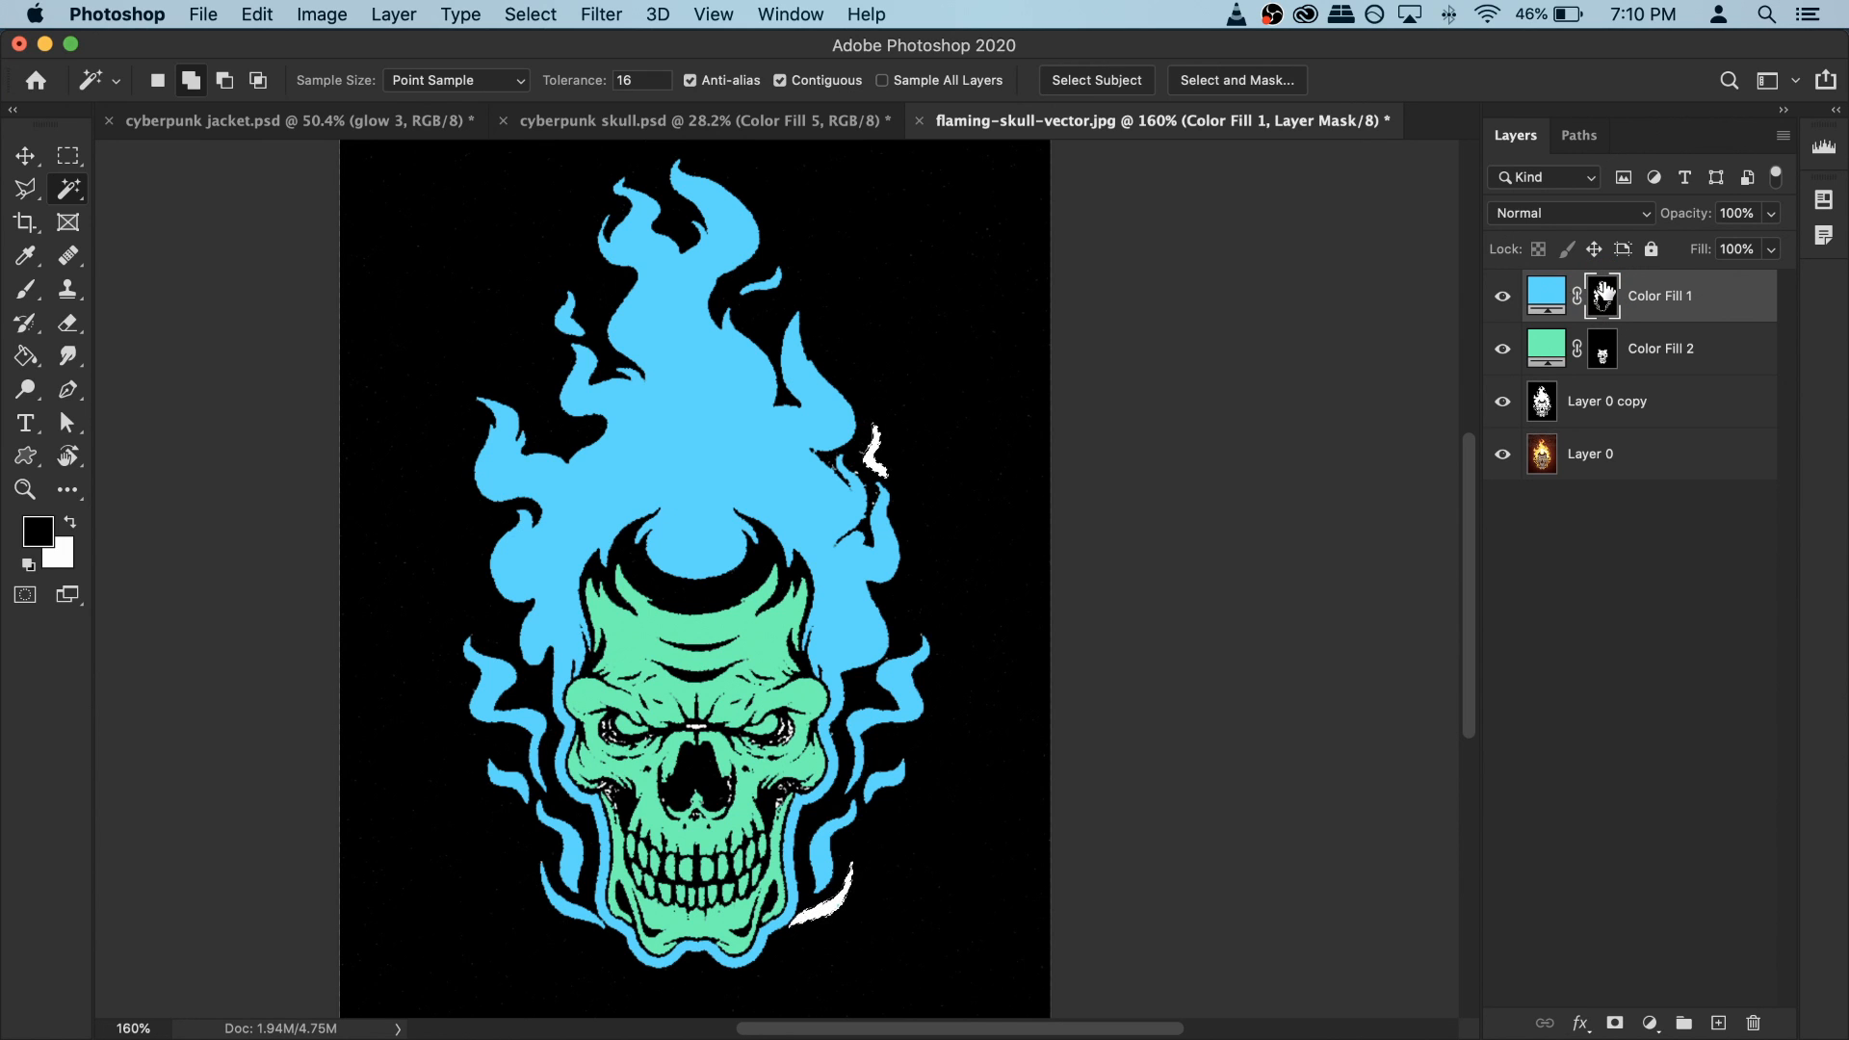
click(26, 289)
click(65, 522)
drag(909, 513, 880, 487)
mouse_move(854, 867)
mouse_down()
mouse_move(773, 933)
mouse_move(863, 838)
mouse_move(791, 946)
mouse_move(865, 866)
mouse_move(784, 964)
mouse_move(871, 865)
mouse_move(811, 934)
mouse_up()
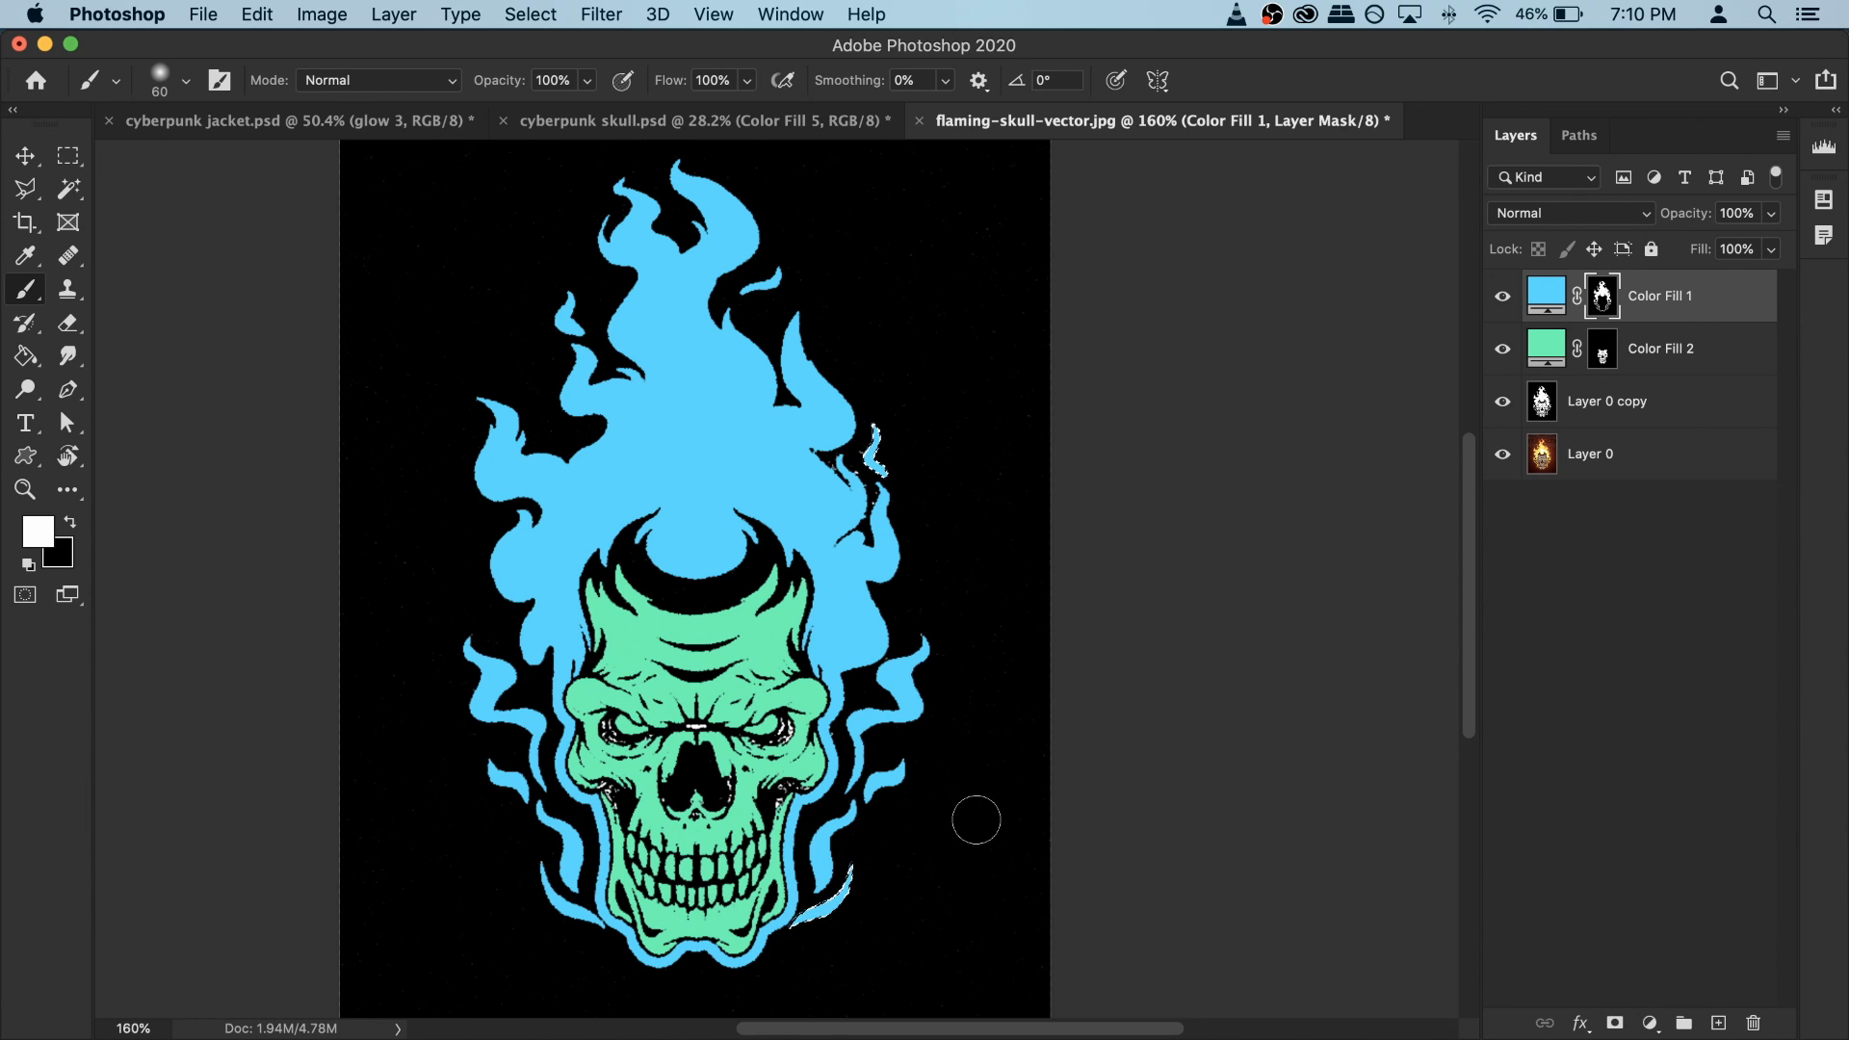
drag(846, 874, 807, 910)
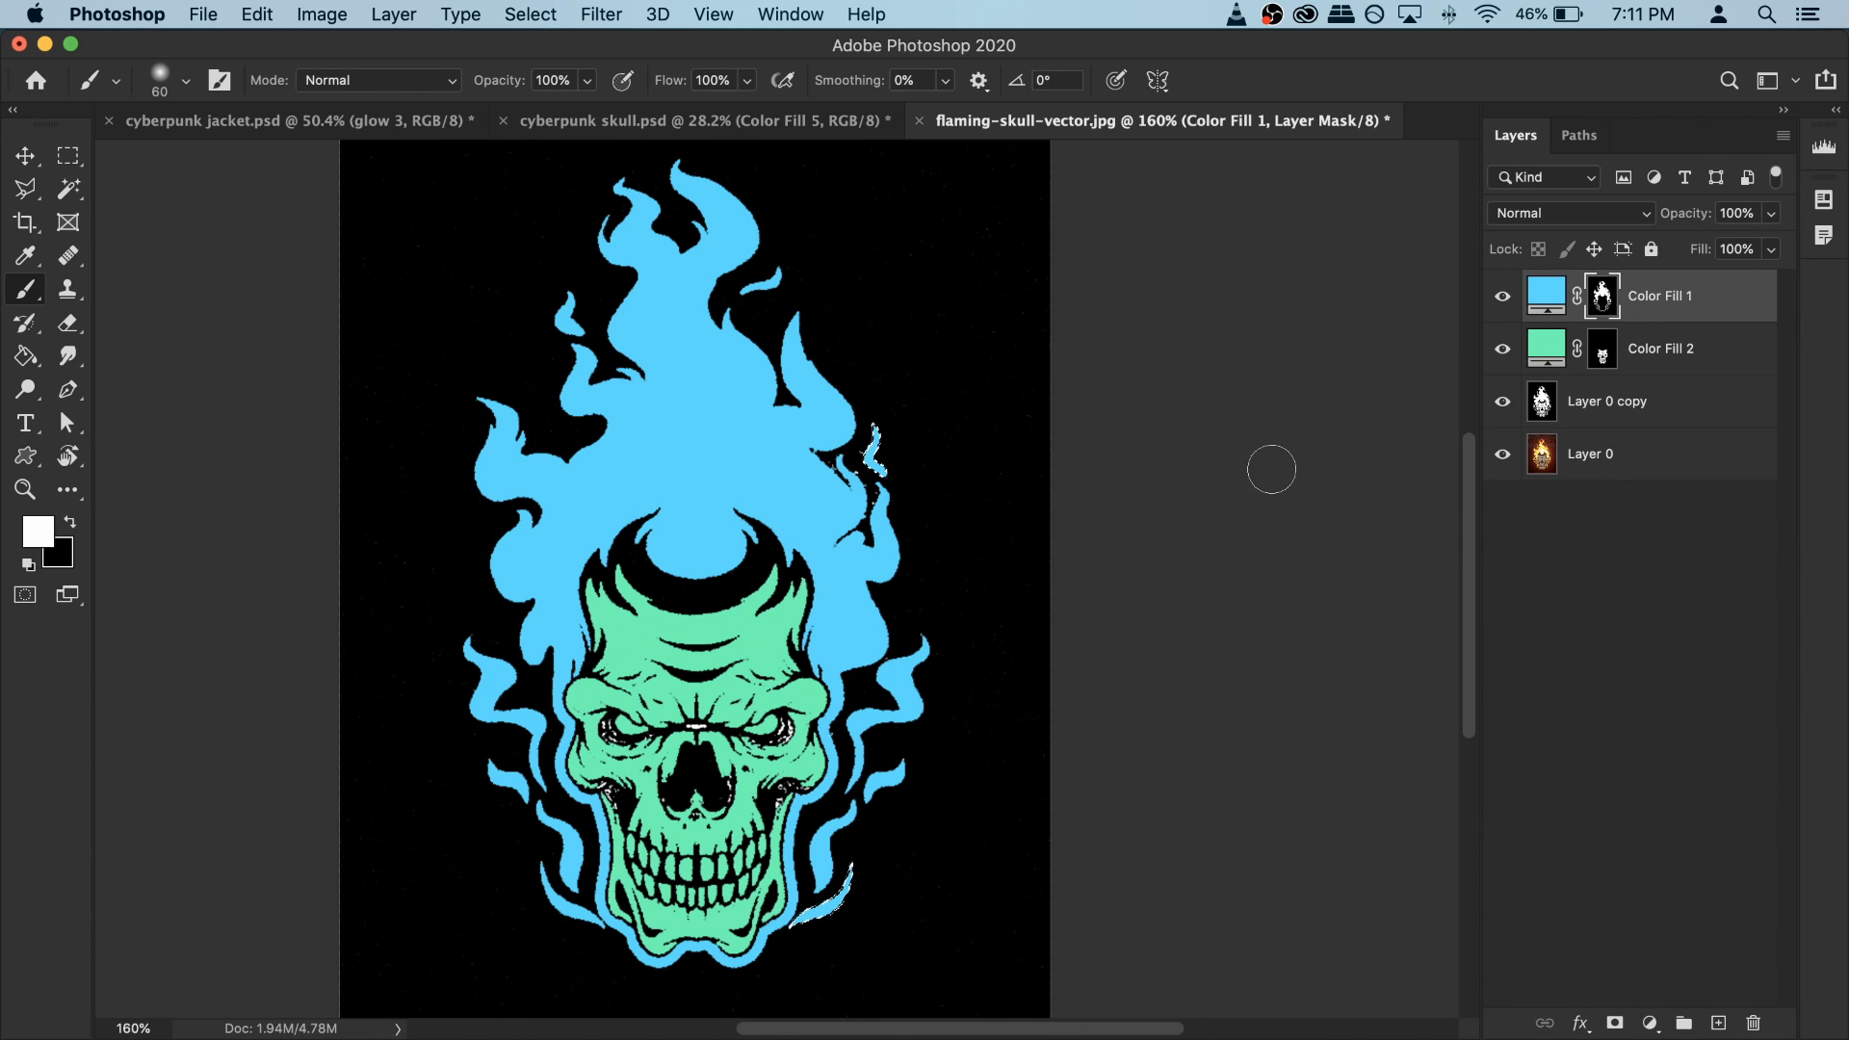
click(532, 15)
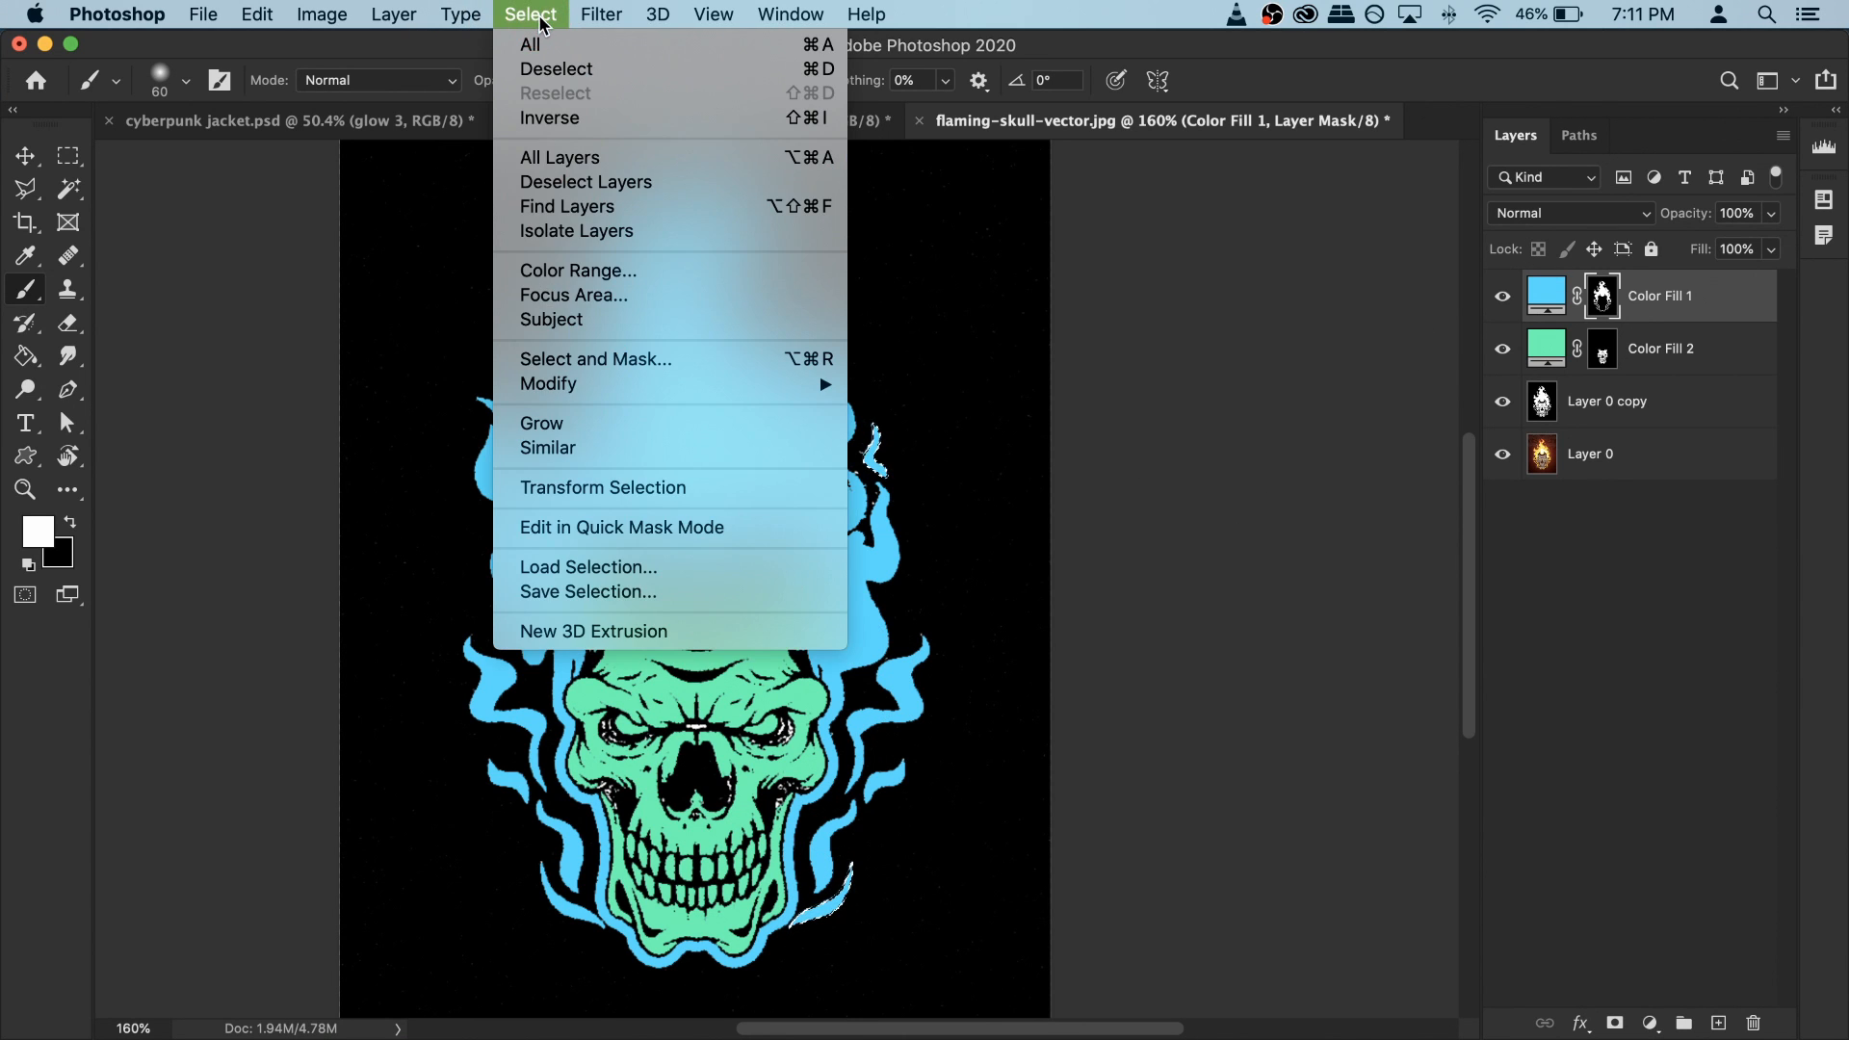
click(558, 67)
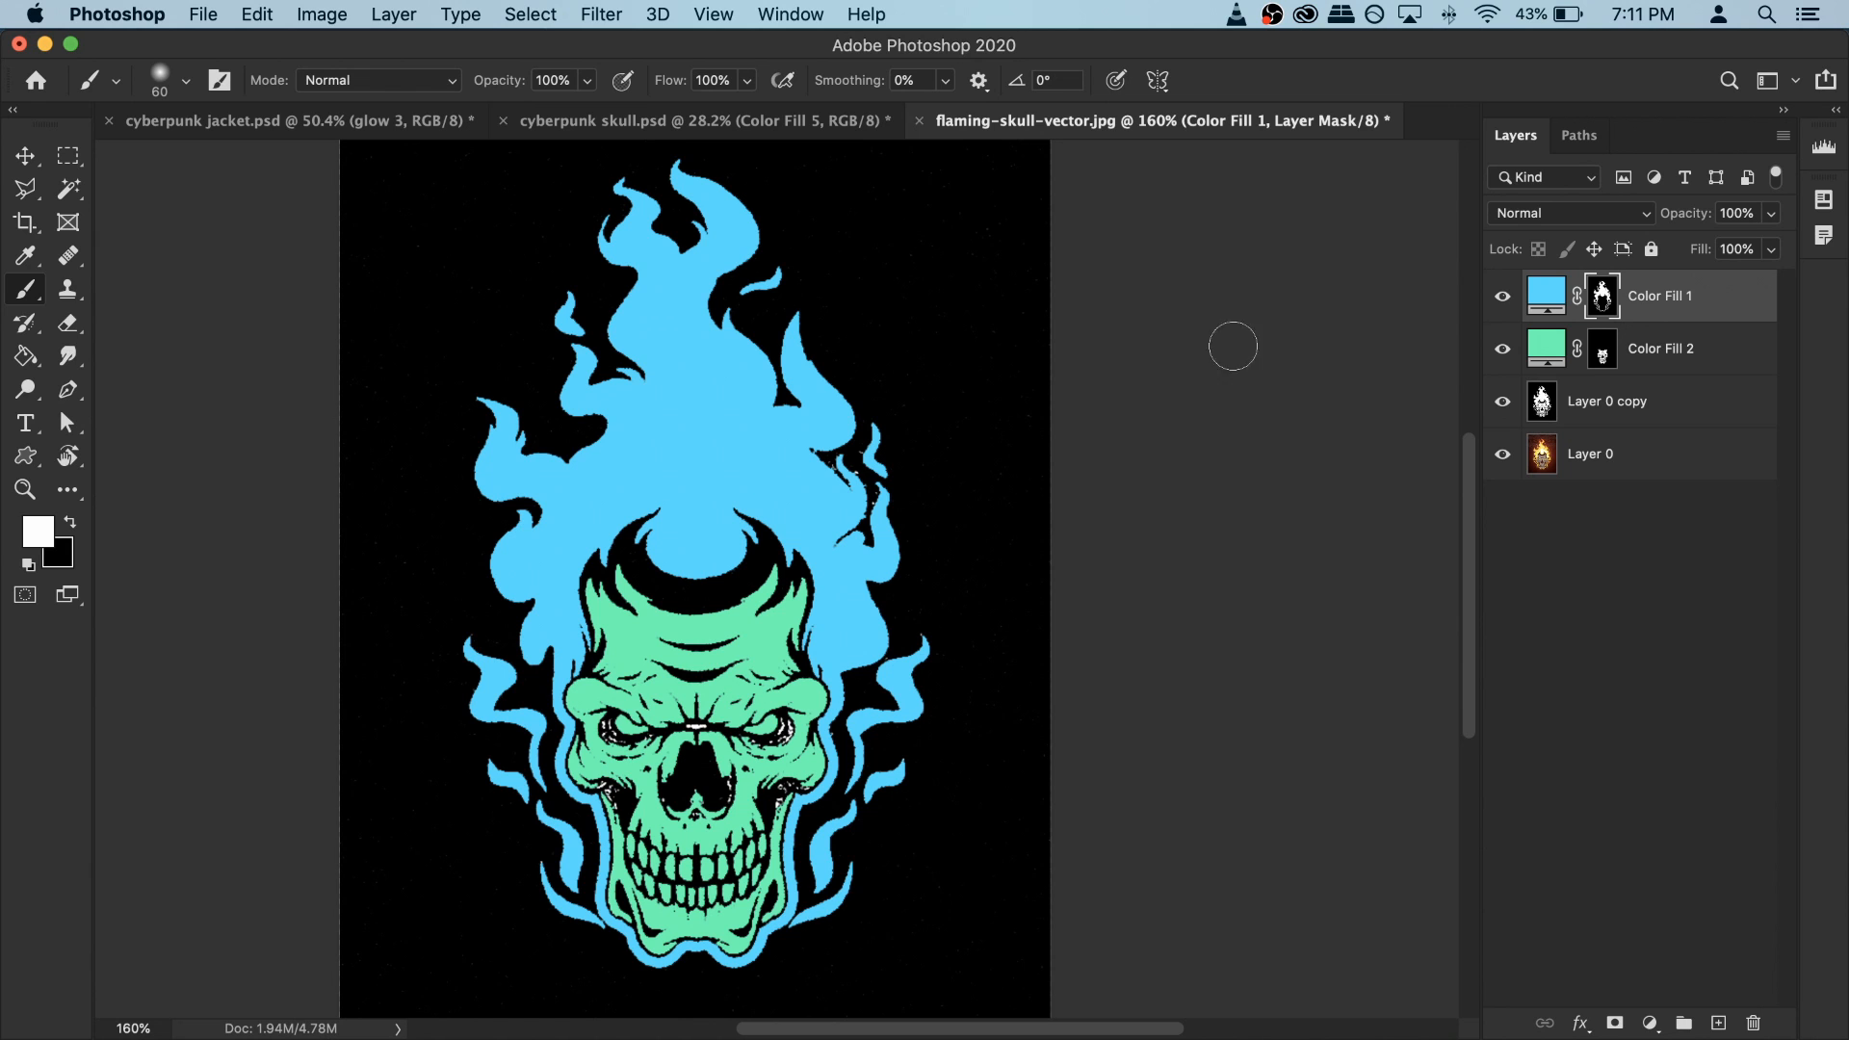
Step: Isolate the original Layer 0 to compare it with the recolored artwork, and restore the visibility of all layers
key(alt)
key(alt)
alt+click(1502, 455)
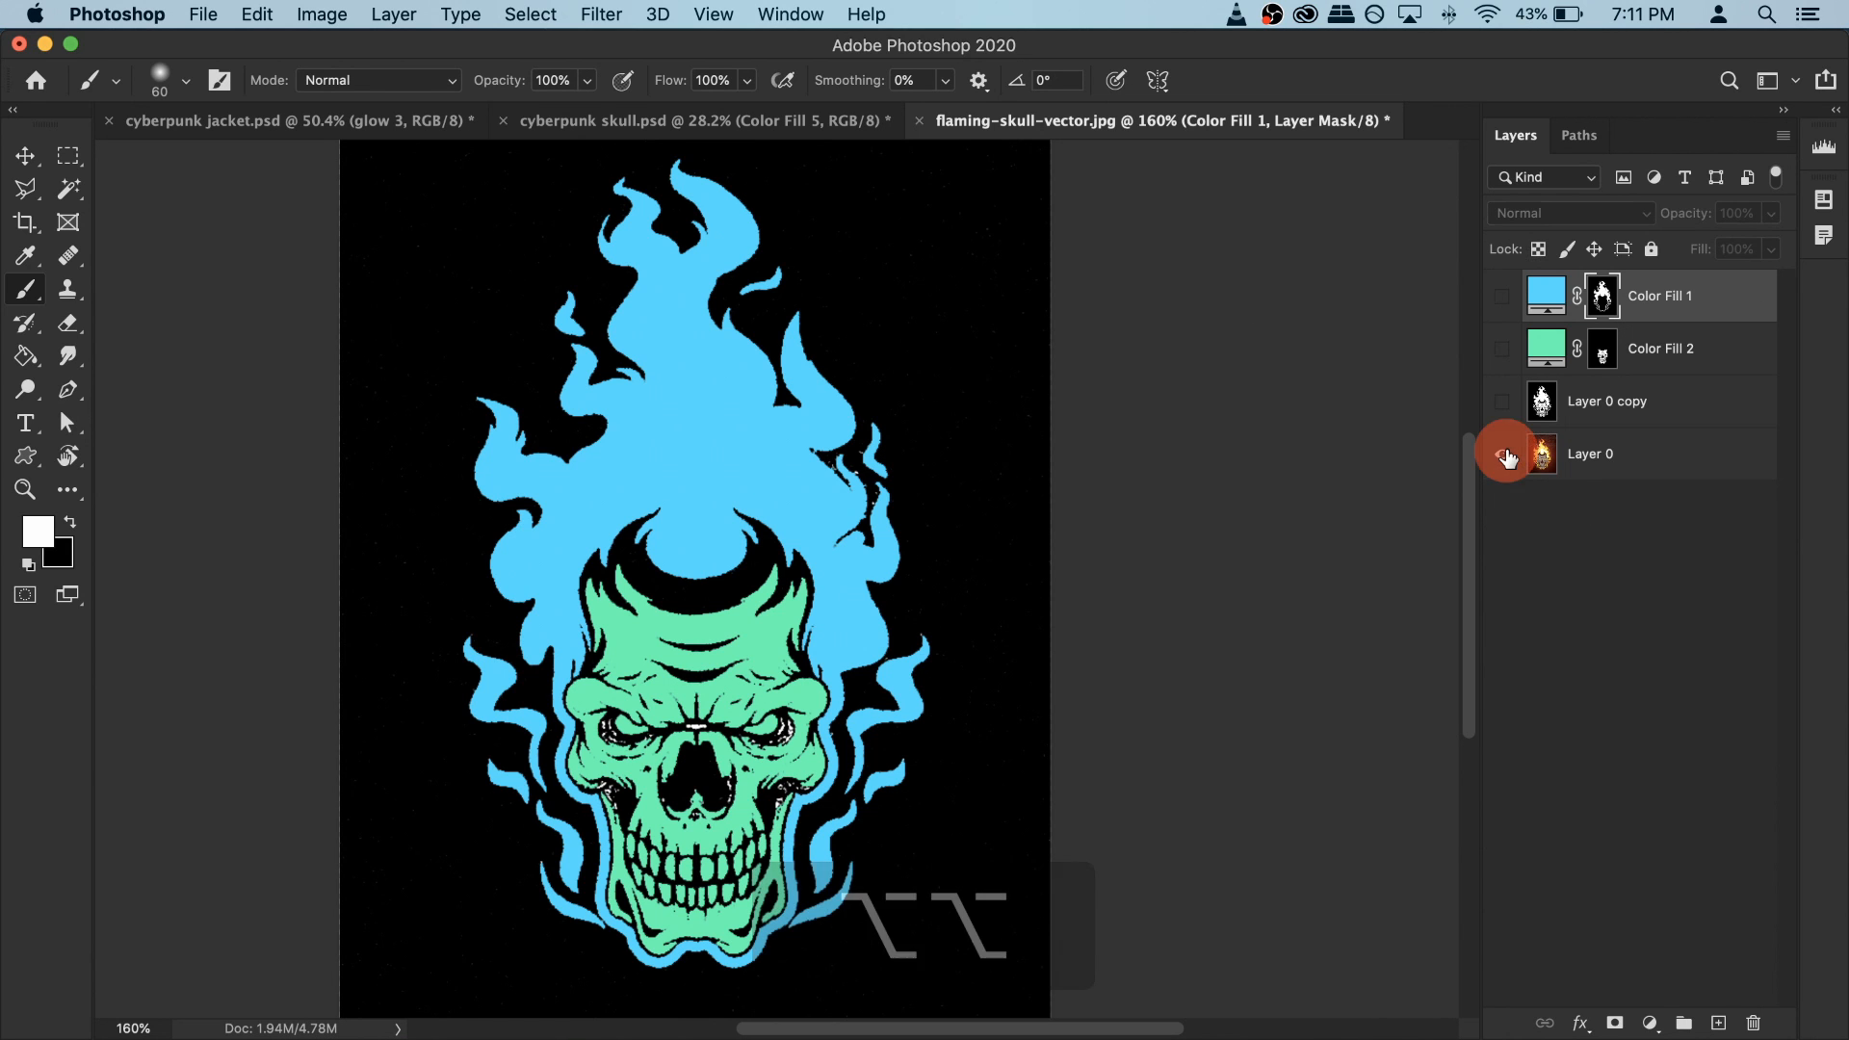
alt+click(1504, 454)
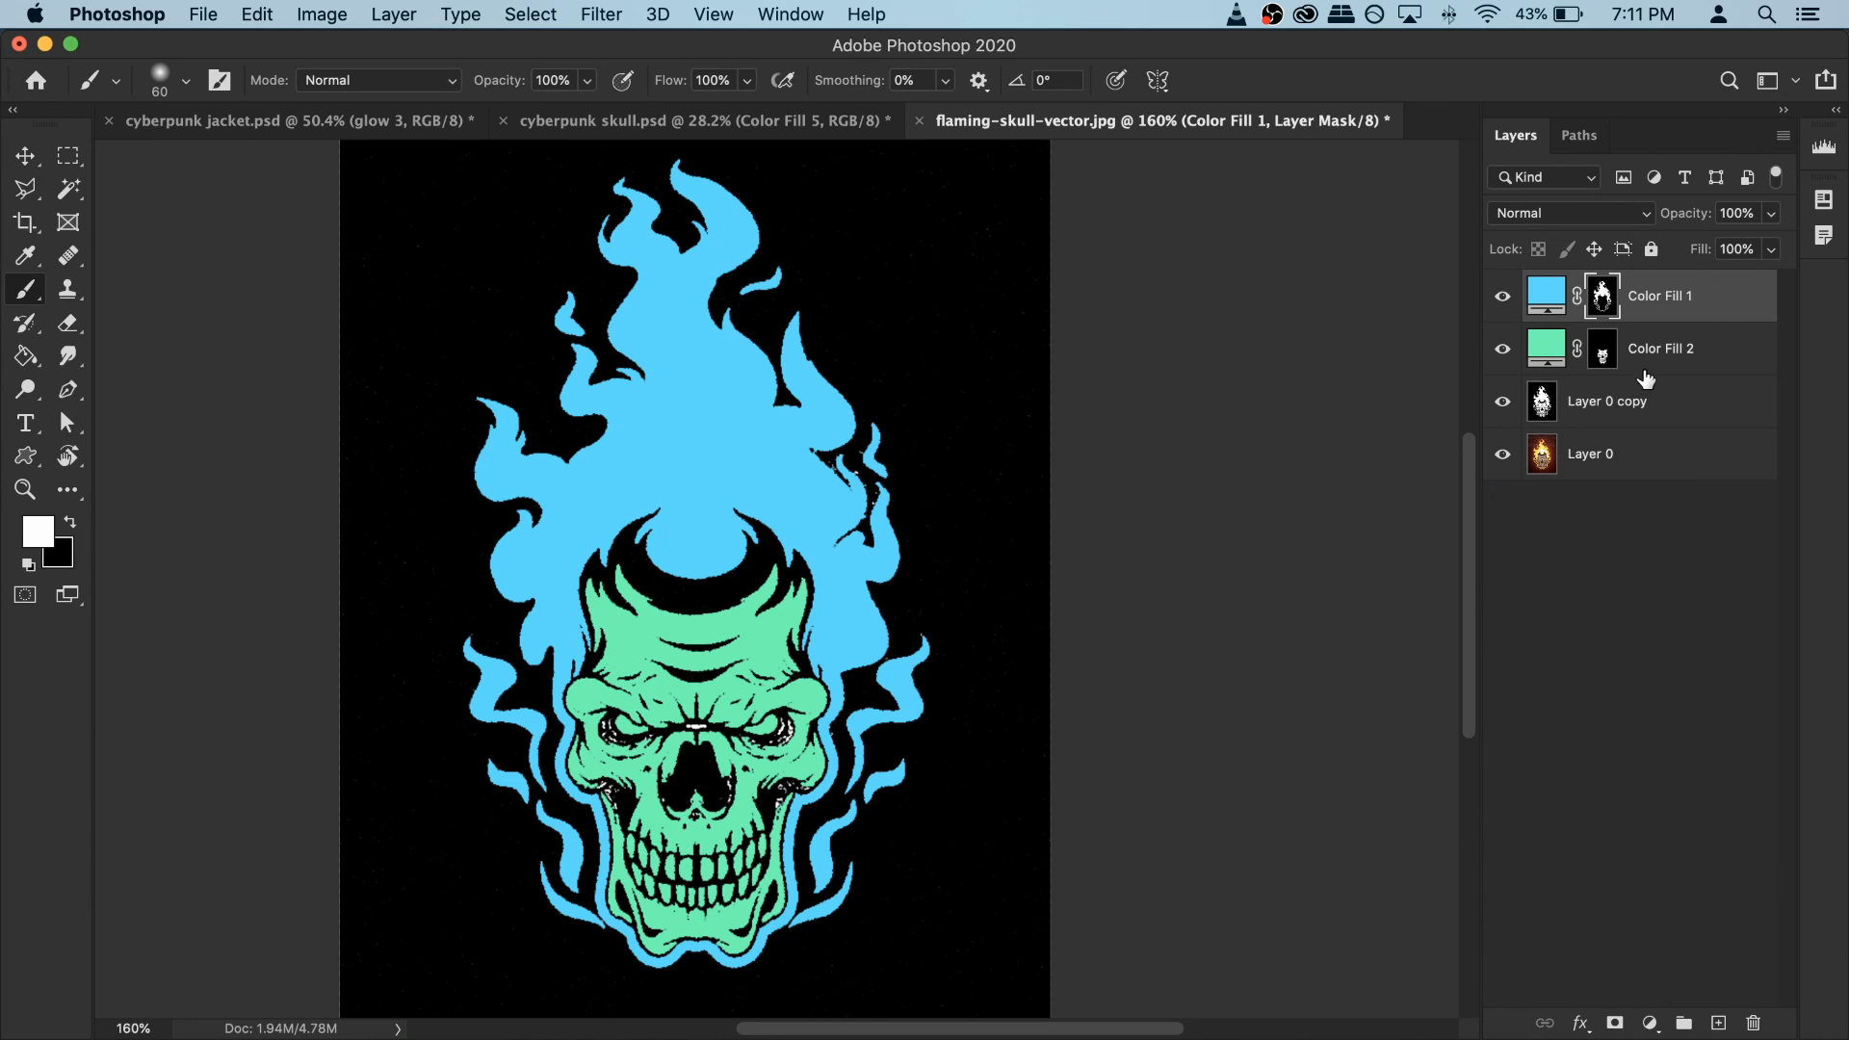
Step: Add a new layer above Color Fill 1 and name it "main skull"
click(1747, 293)
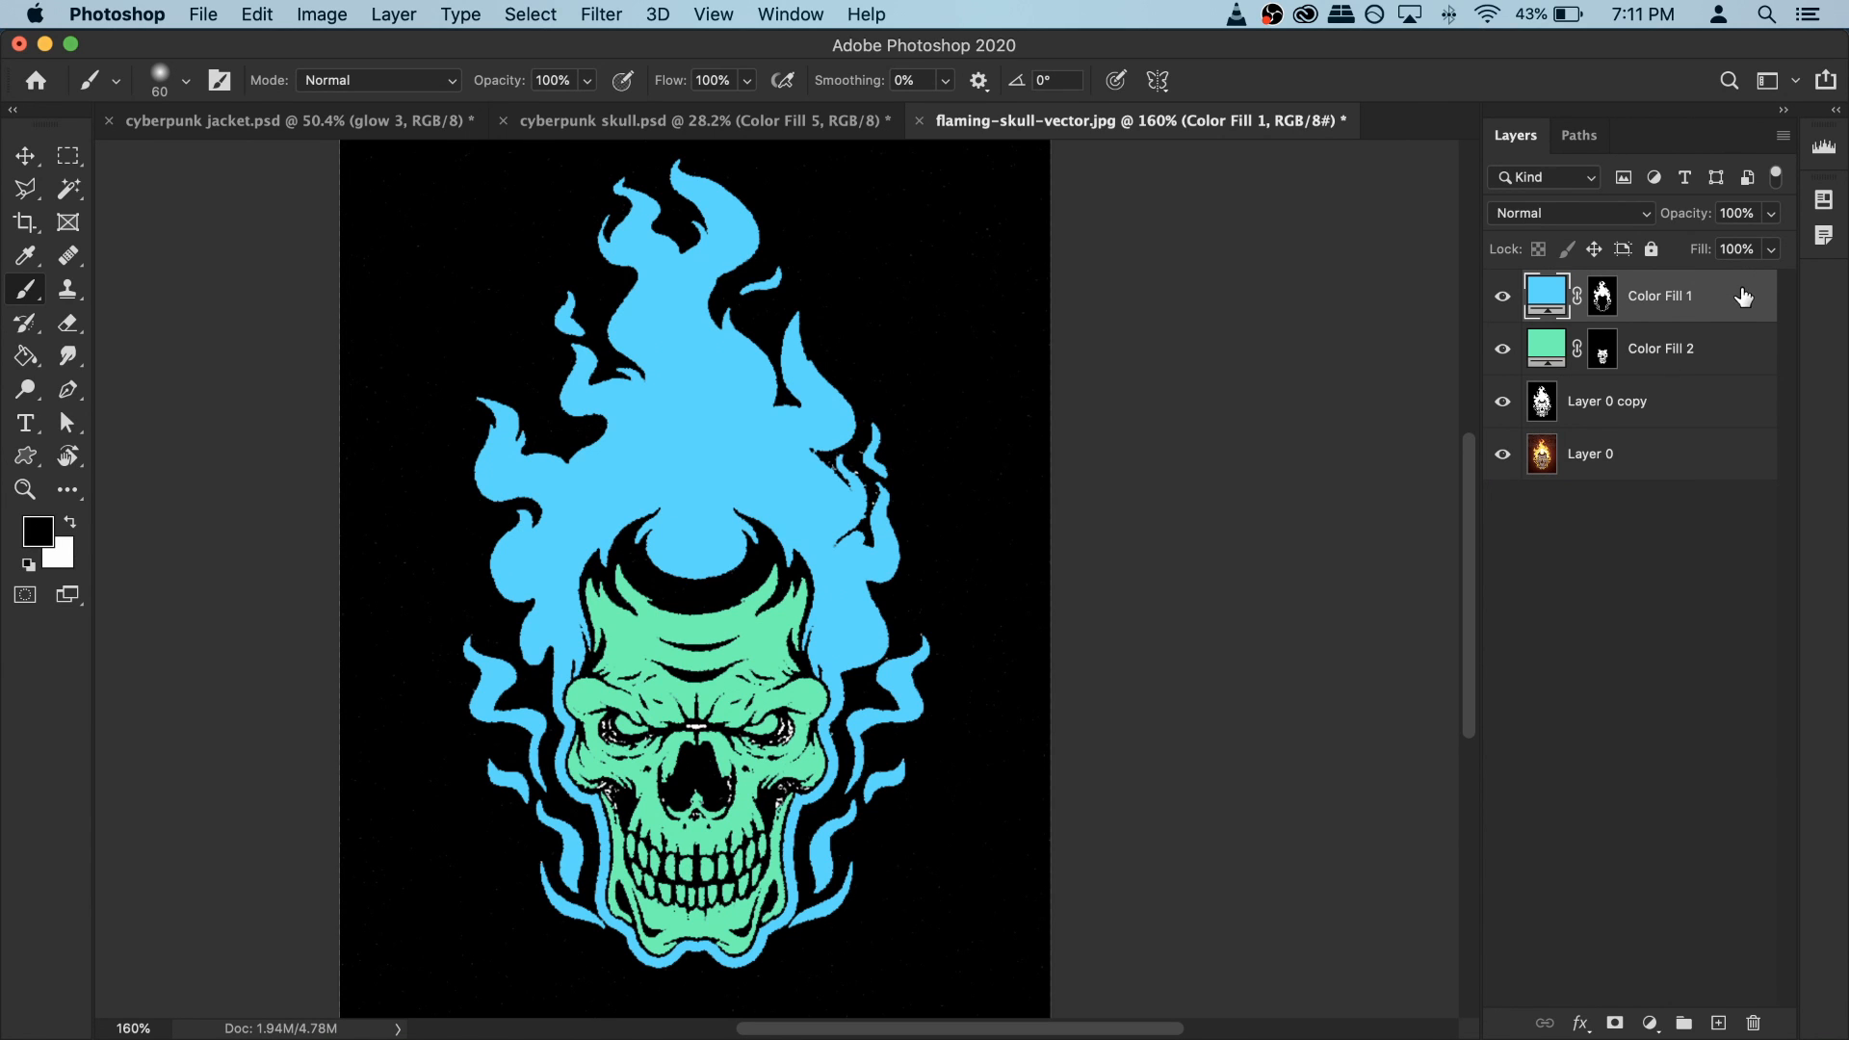
click(1719, 1023)
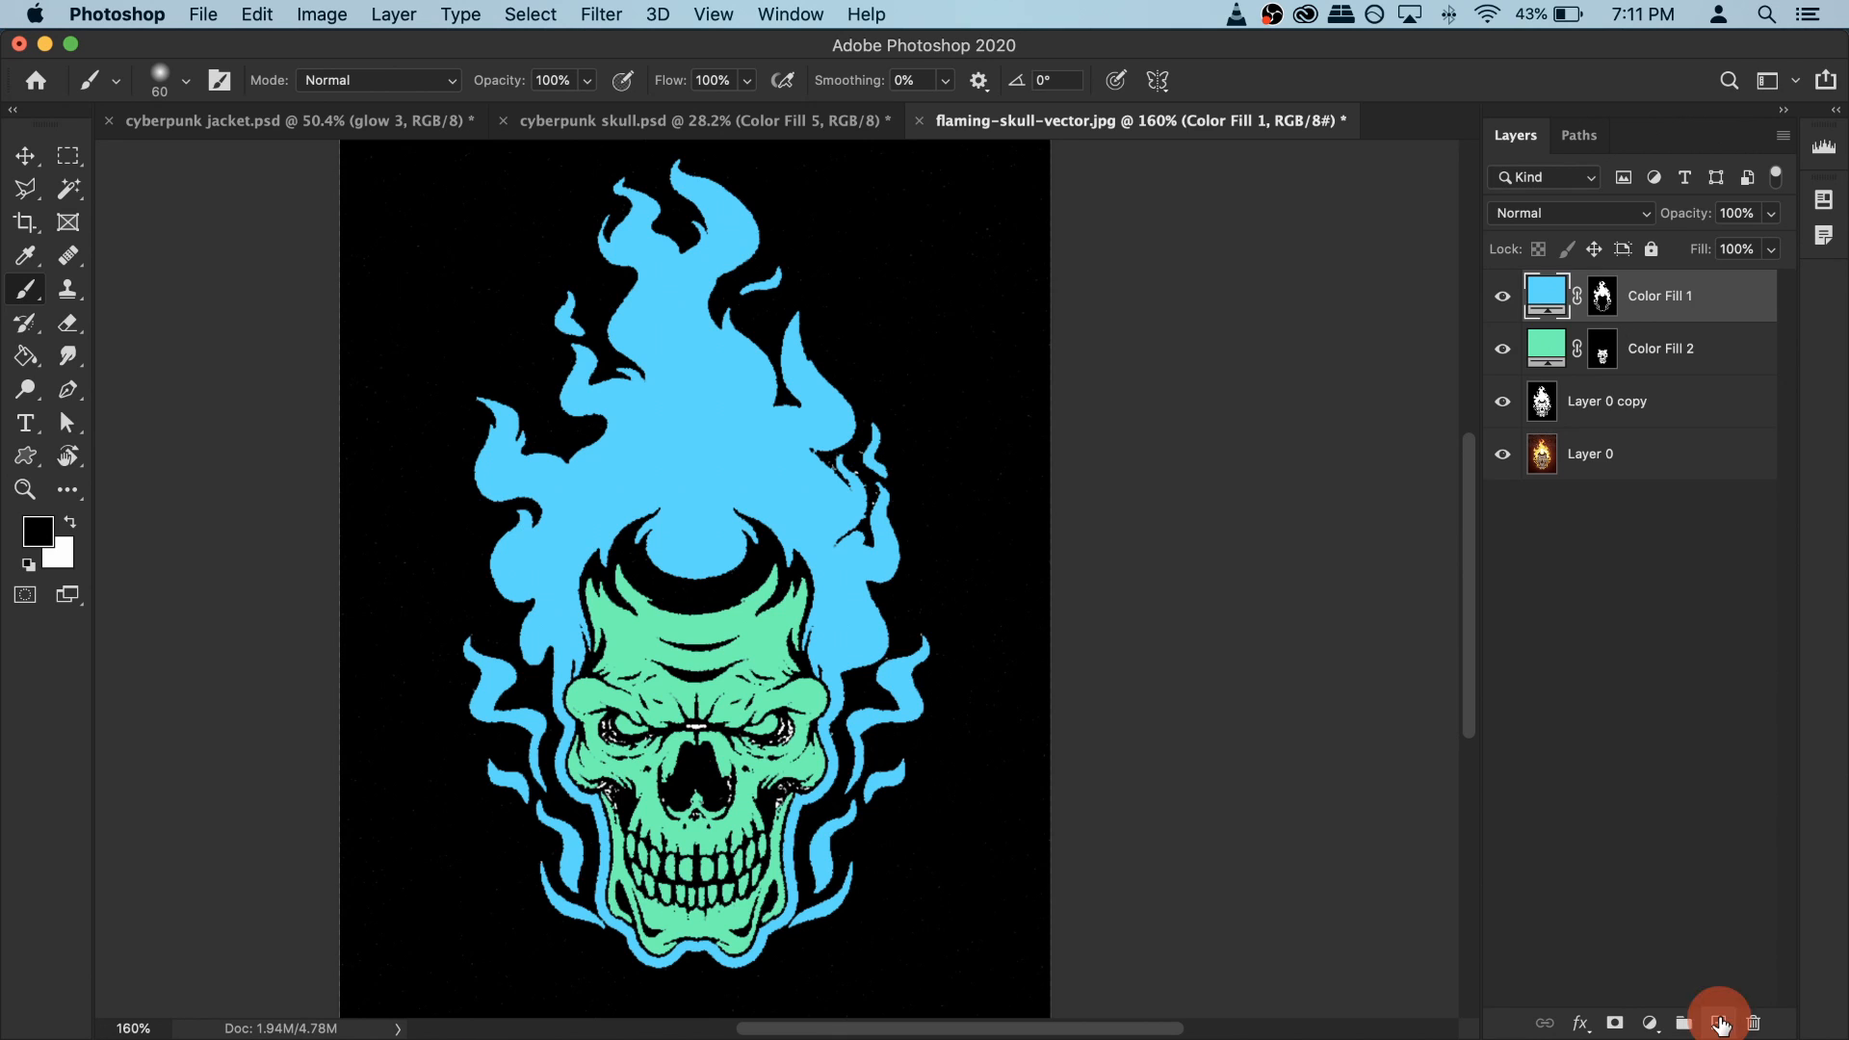
double_click(1597, 297)
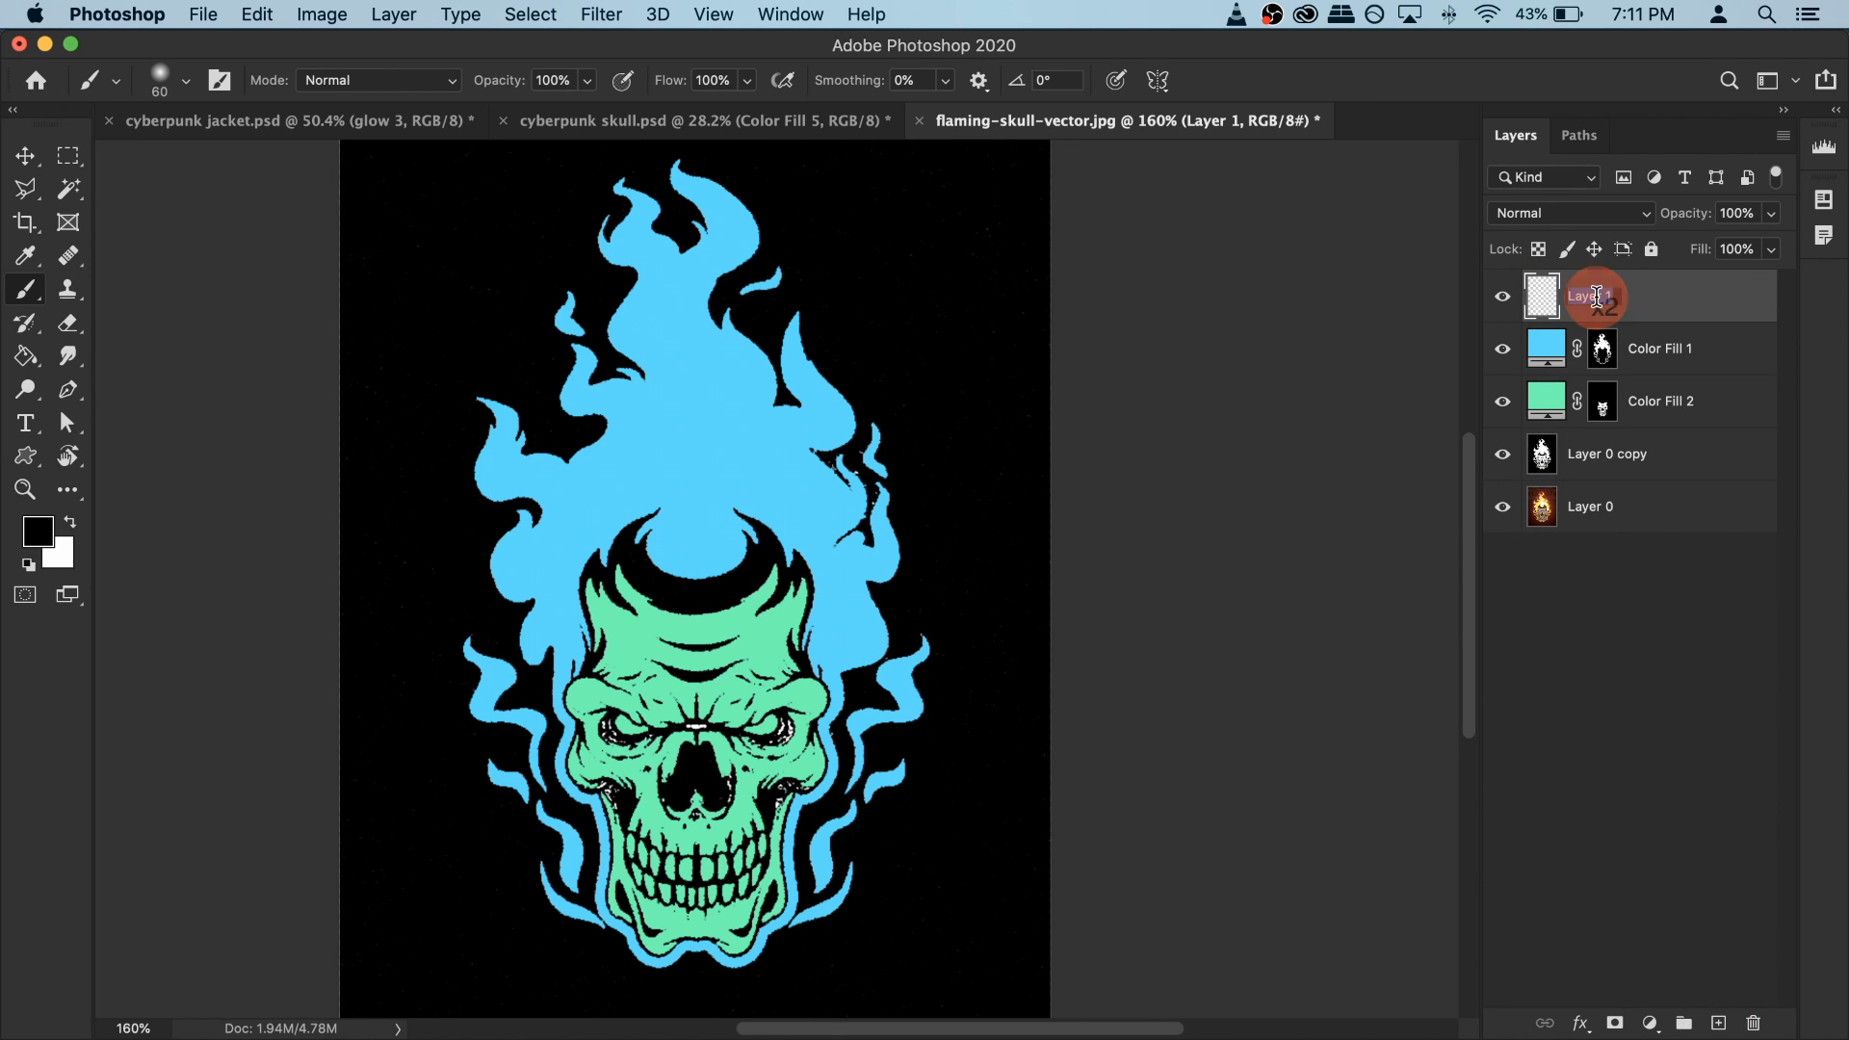
text(main skull)
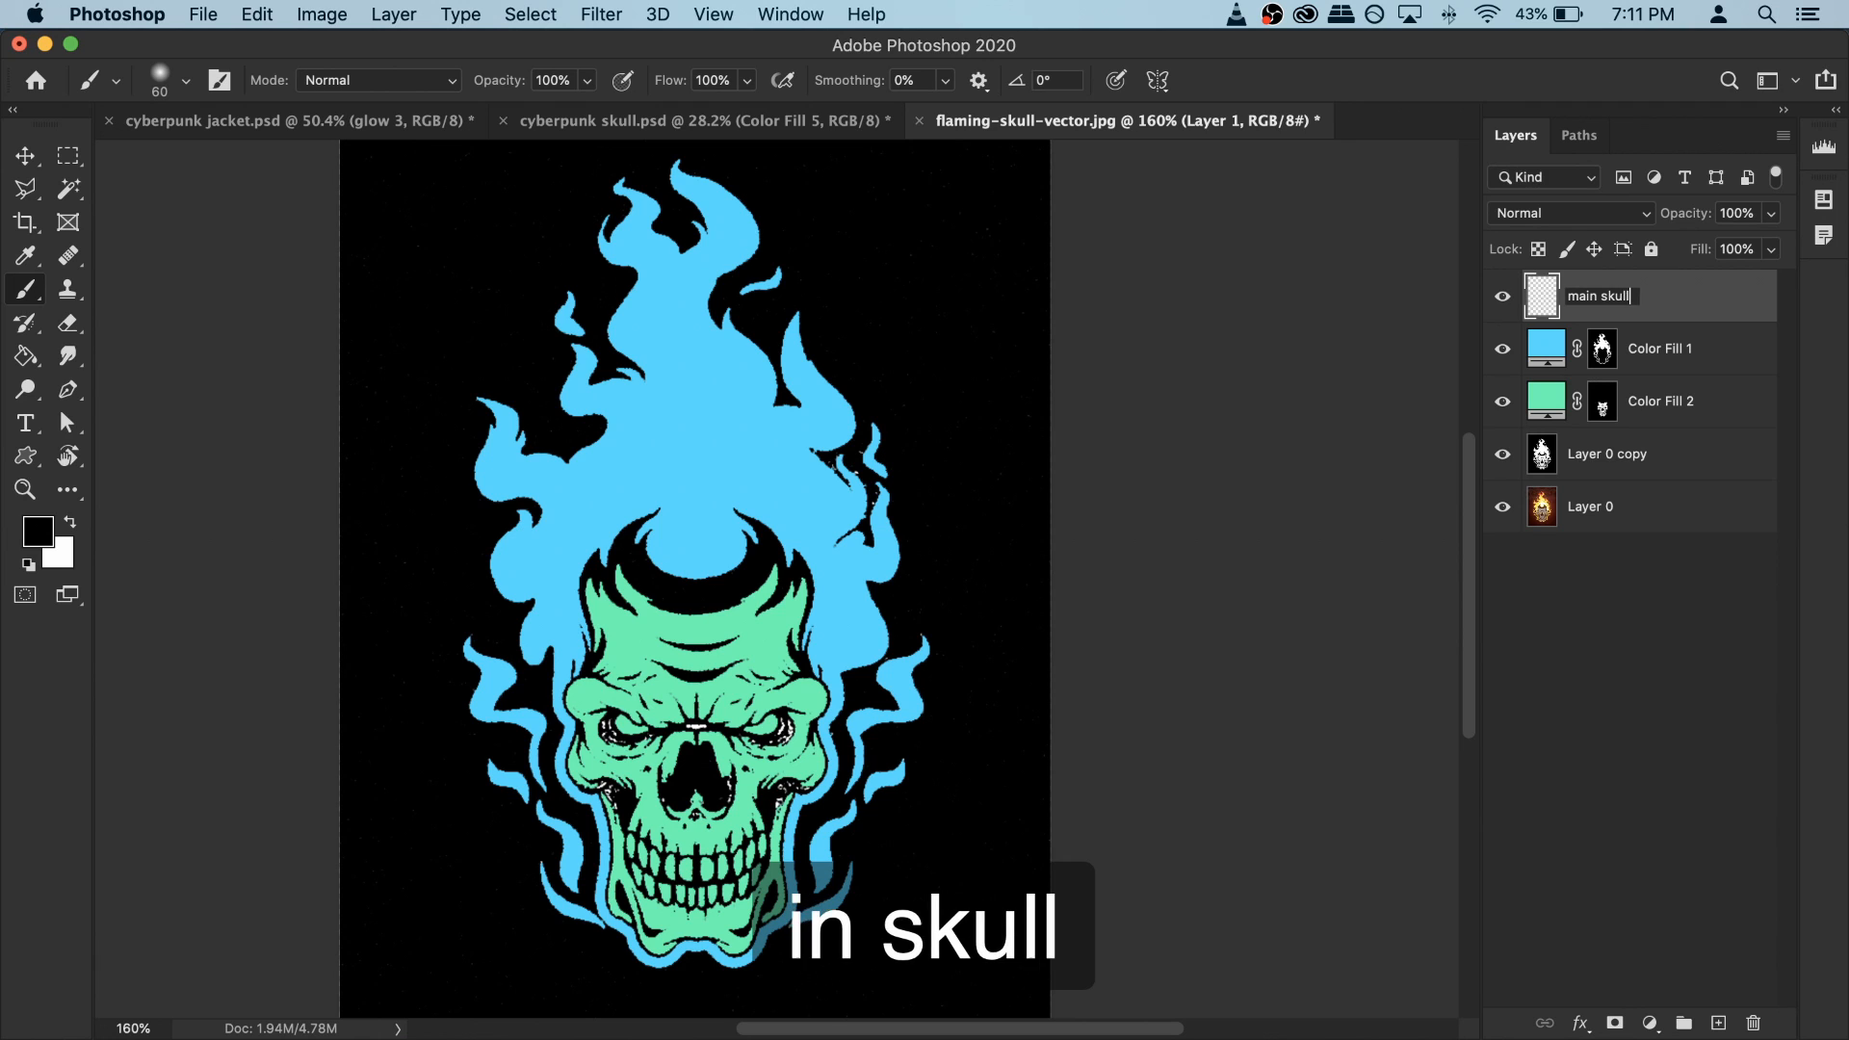
key(Return)
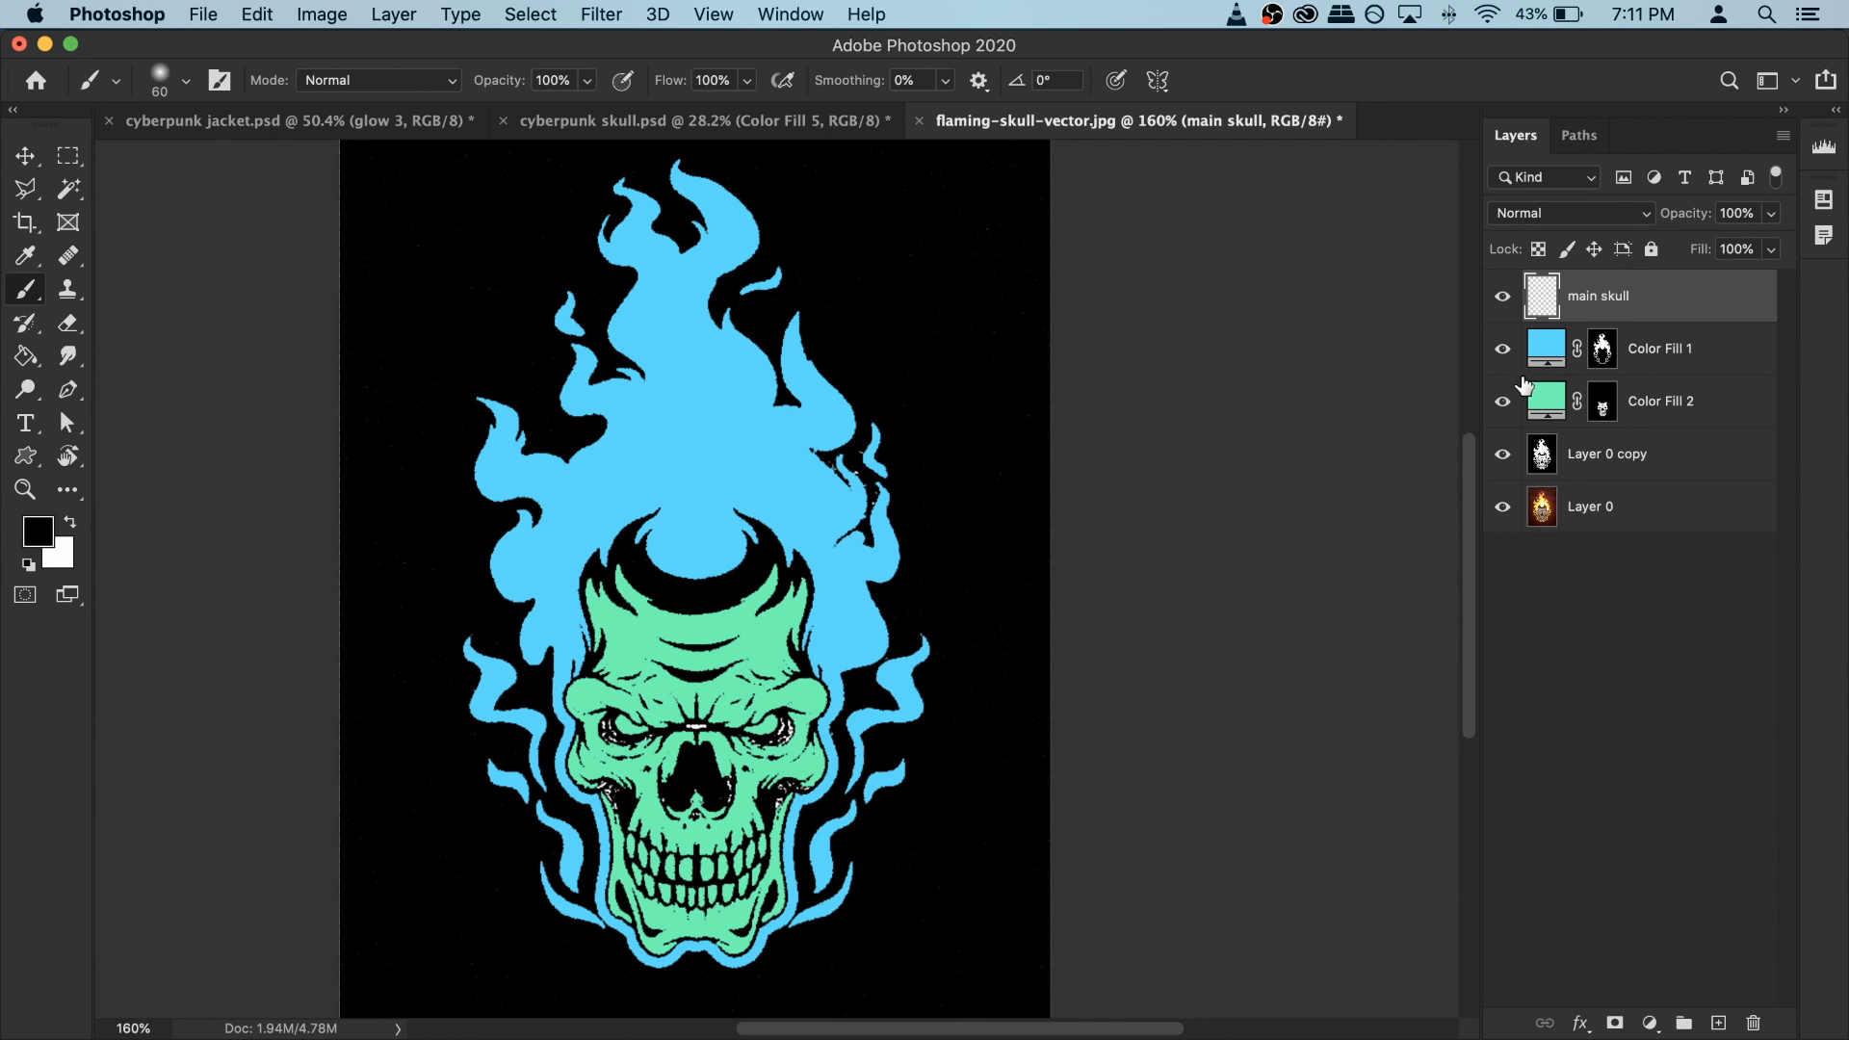
Step: Hide Layer 0 and Layer 0 copy, and stamp the visible color fills onto the main skull layer
click(1504, 511)
click(1499, 456)
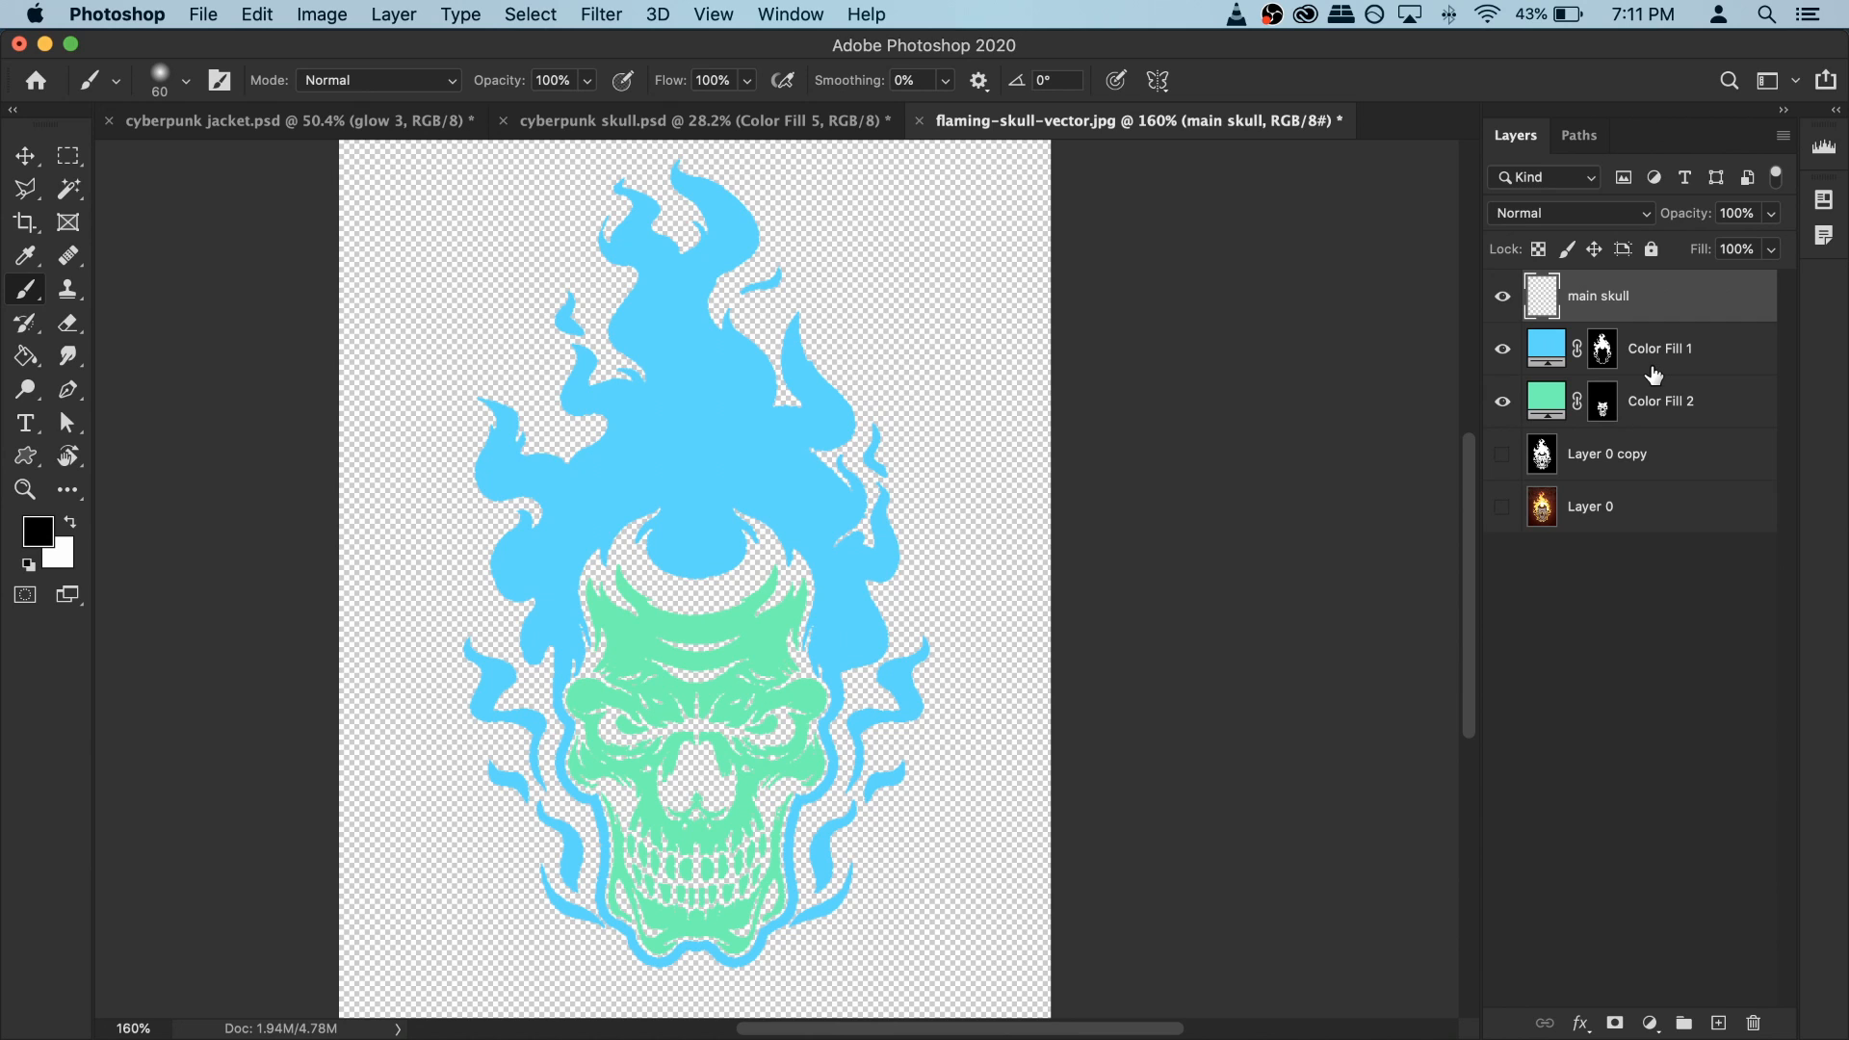
key(alt)
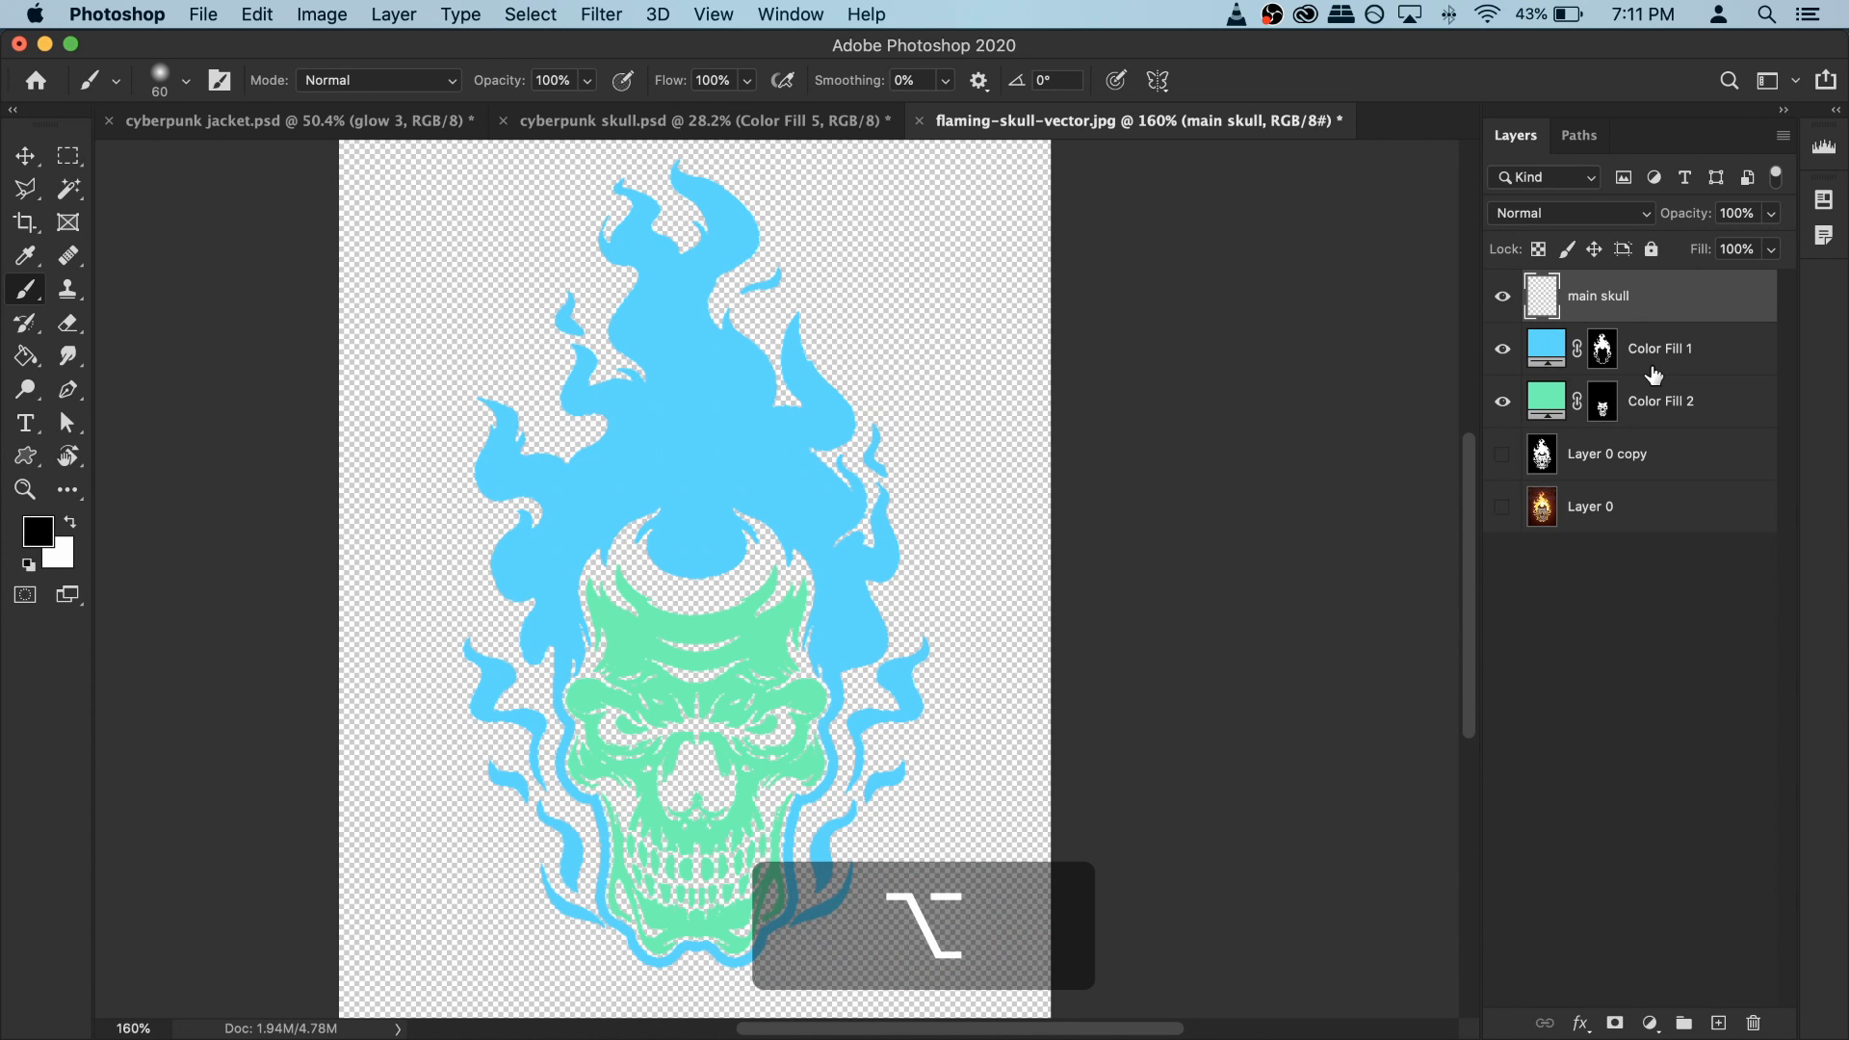
key(super)
key(shift)
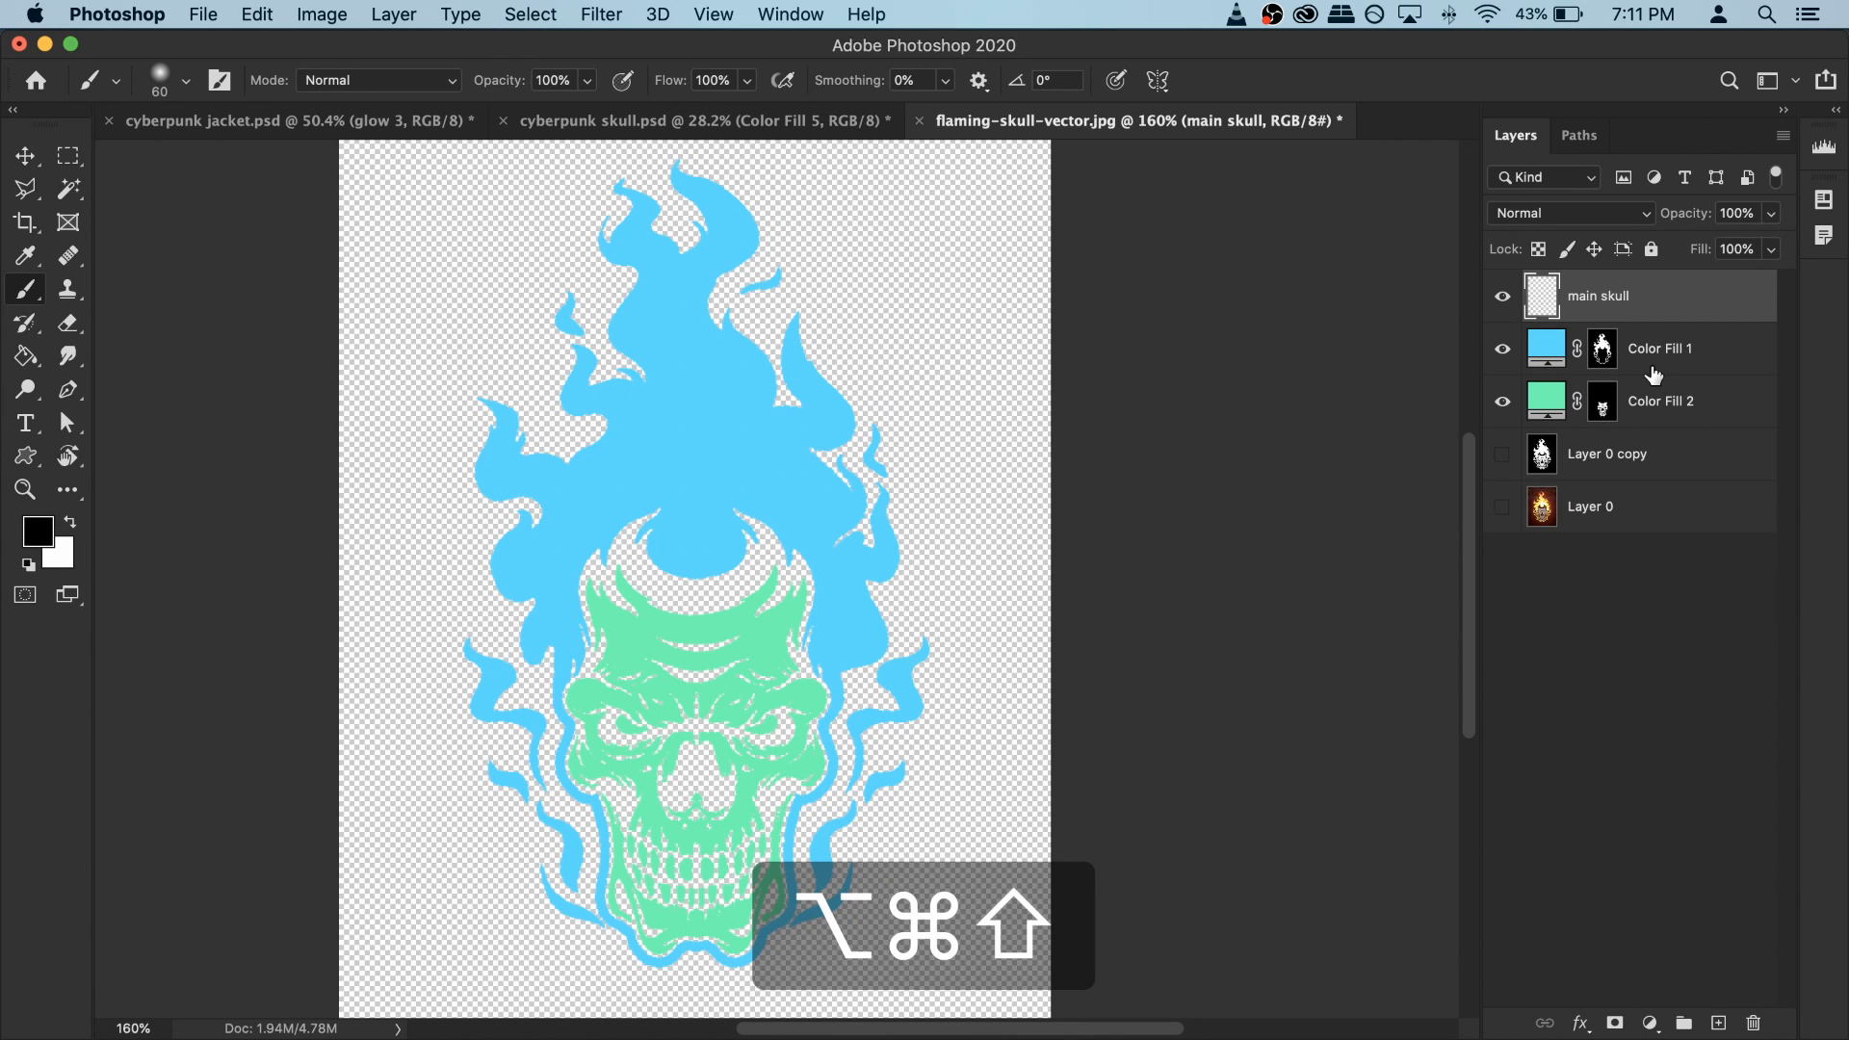
key(ctrl+alt+shift+e)
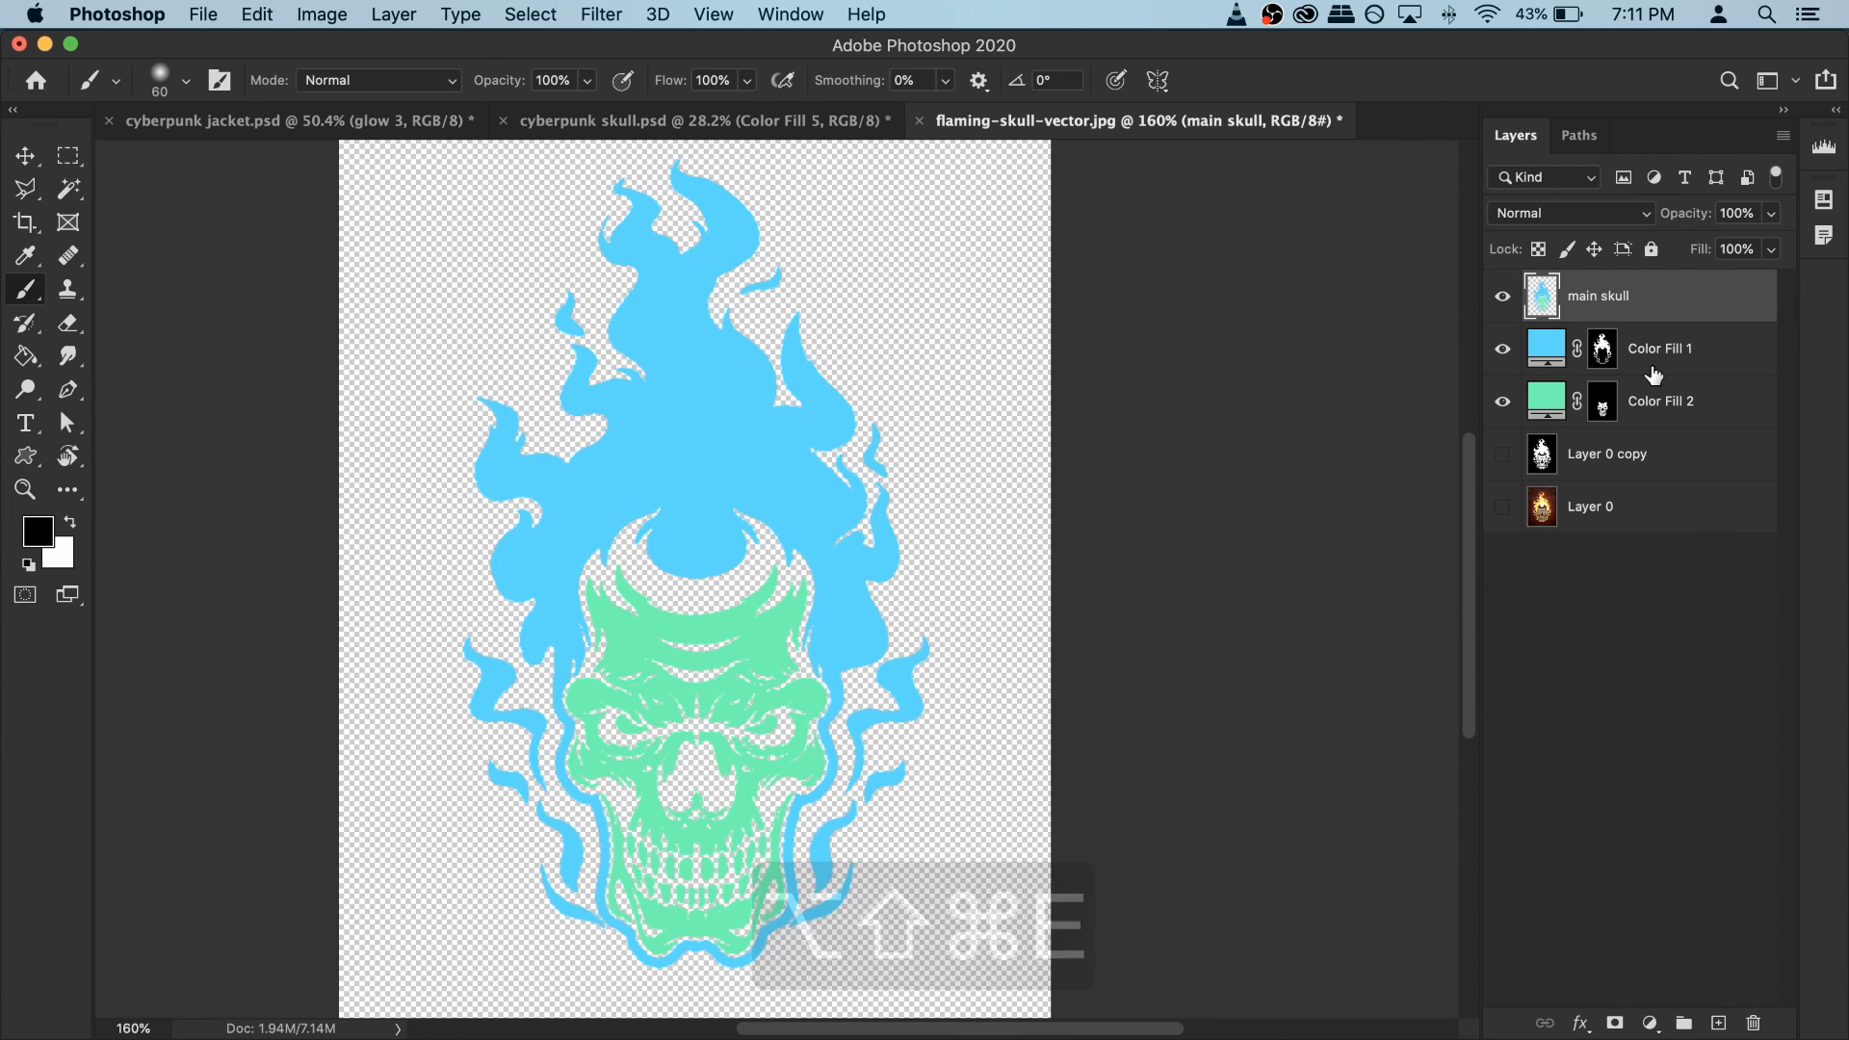
Step: Hide Color Fill 1 and Color Fill 2, and toggle the main skull layer to check the merged artwork on its own
drag(1504, 352, 1505, 401)
click(1505, 295)
click(1504, 296)
click(1505, 307)
click(1505, 307)
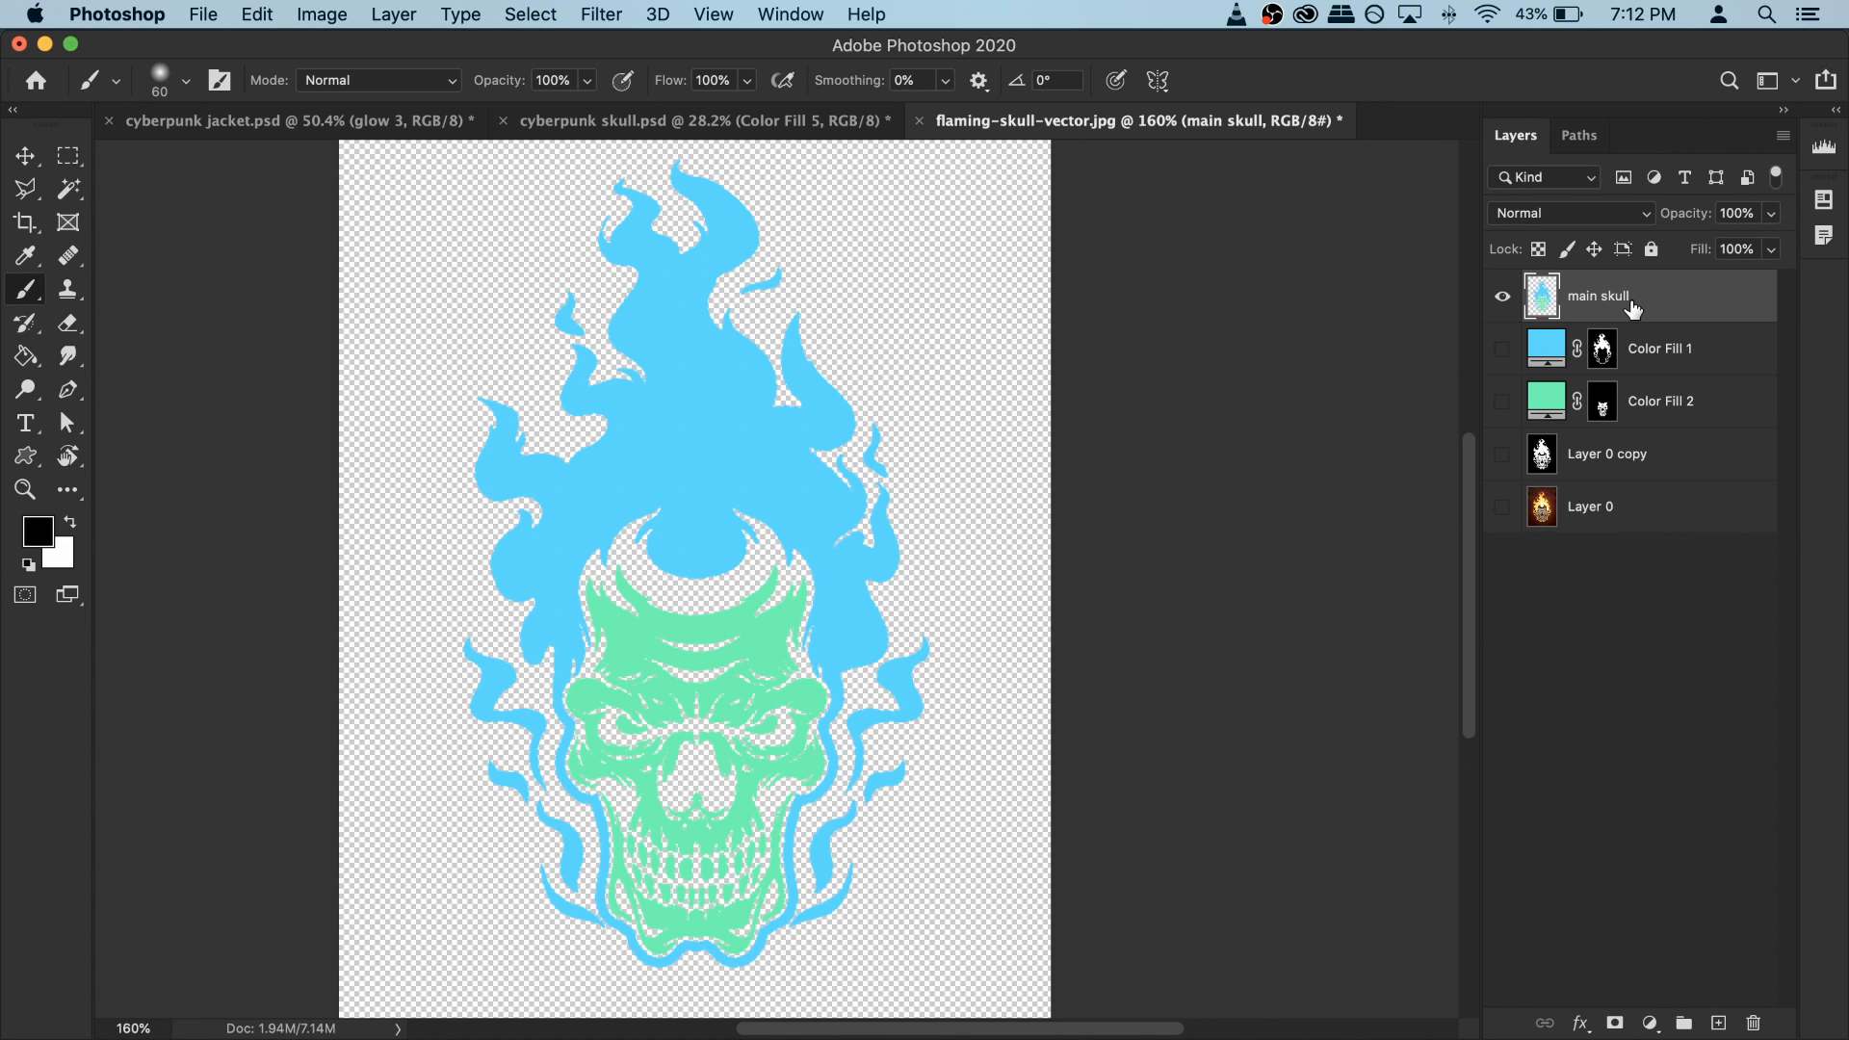
Step: Delete the main skull layer, show the color fills and Layer 0 copy, and try recoloring Color Fill 1 to teal 22b7a4
key(BackSpace)
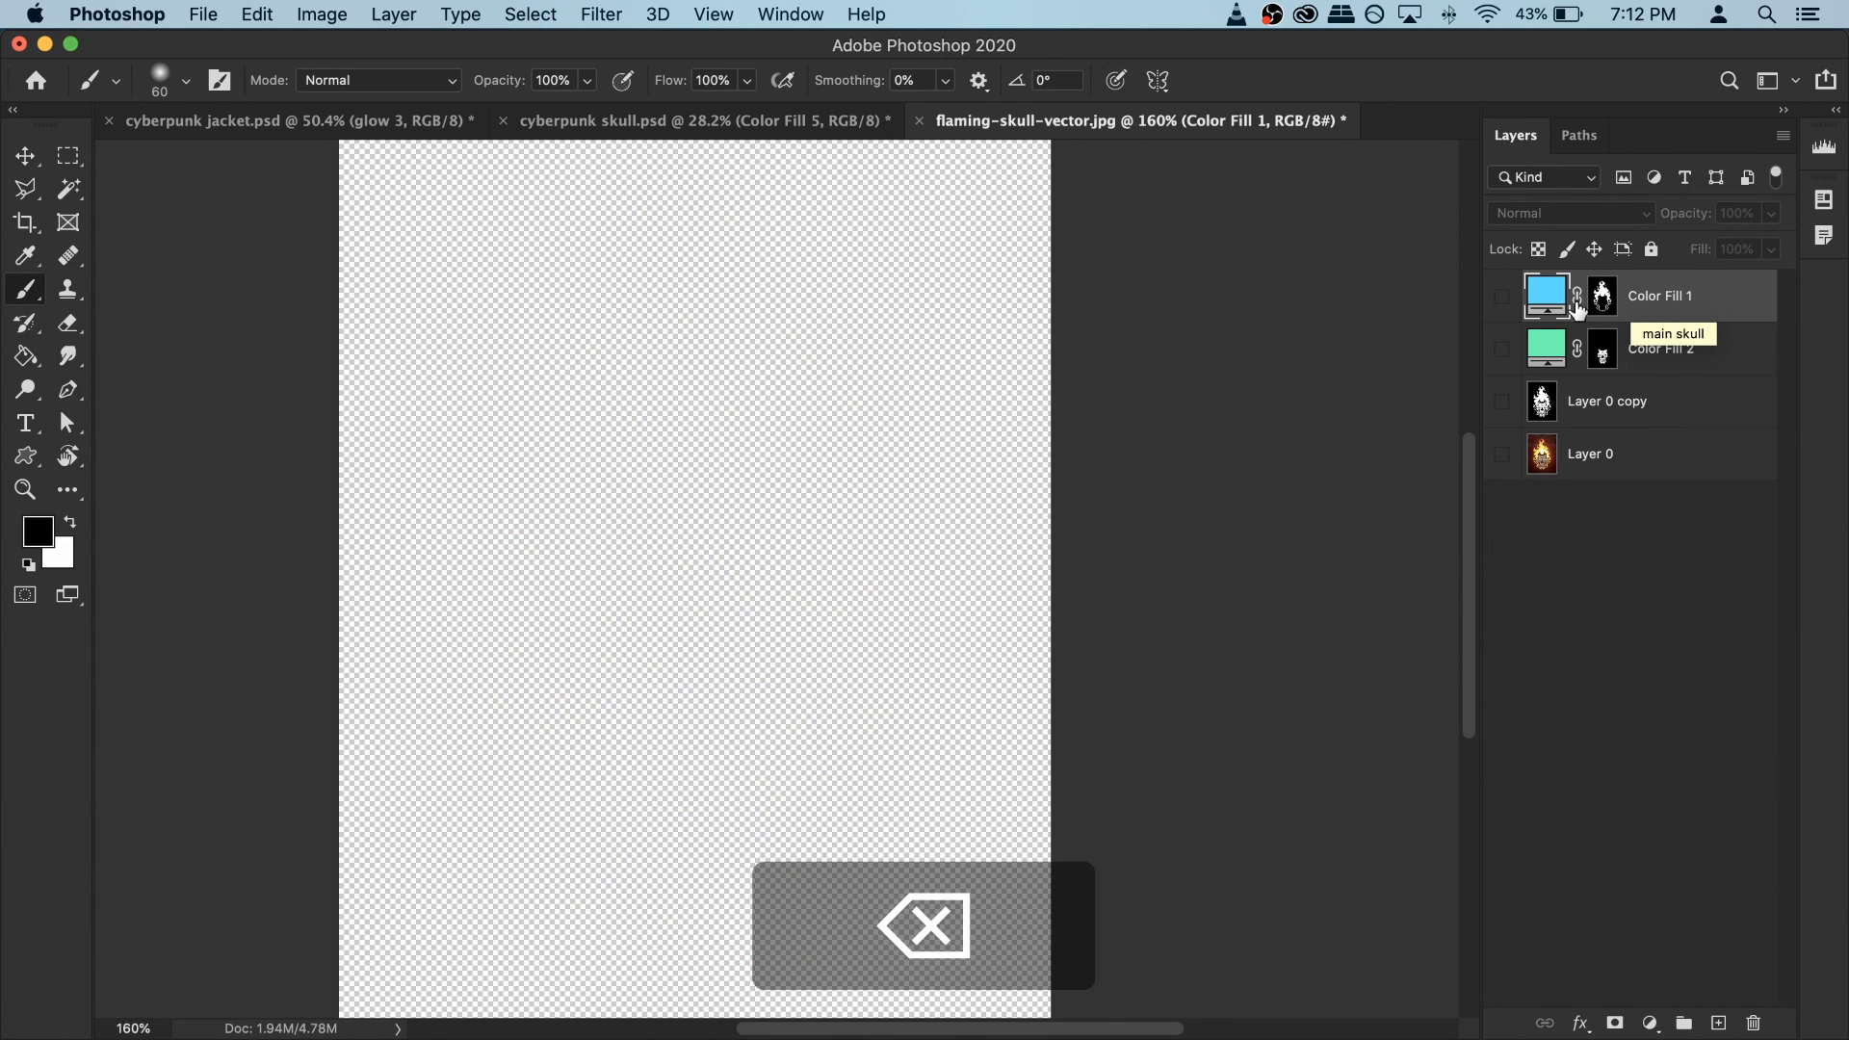
drag(1505, 303, 1510, 388)
double_click(1546, 294)
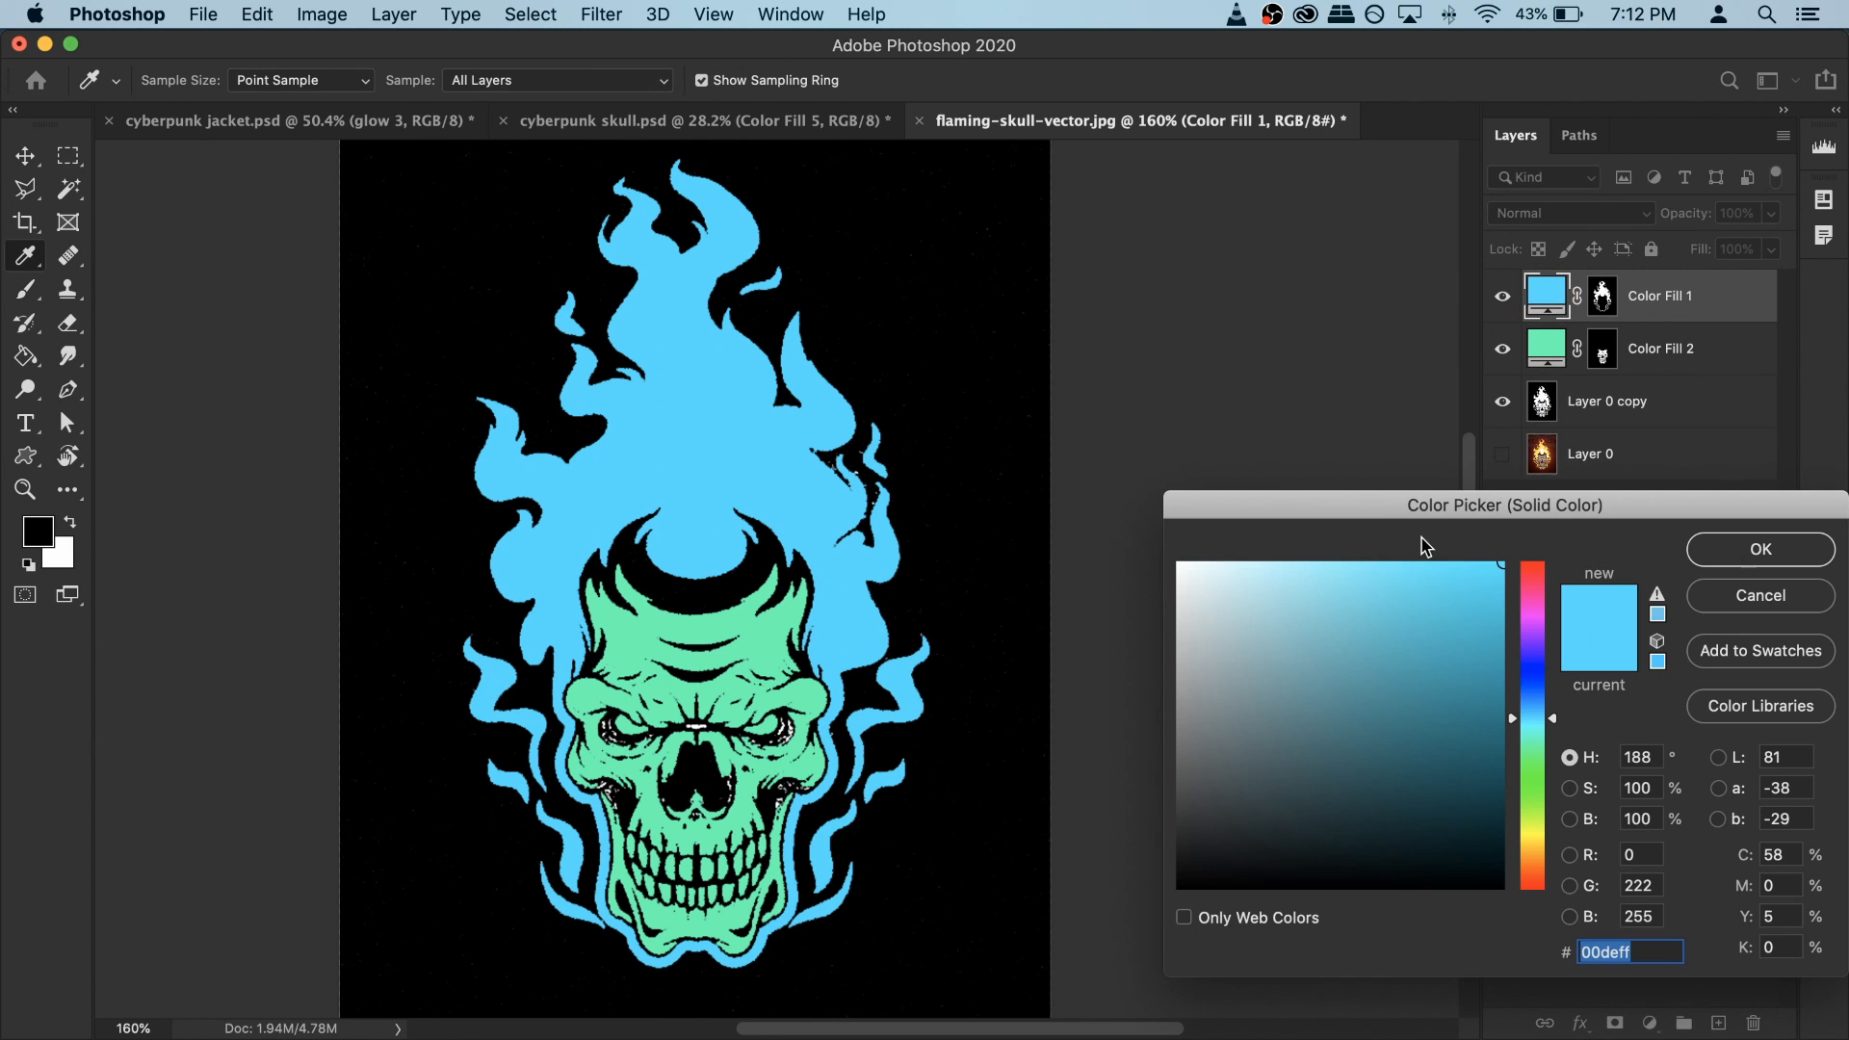
drag(1533, 719, 1535, 730)
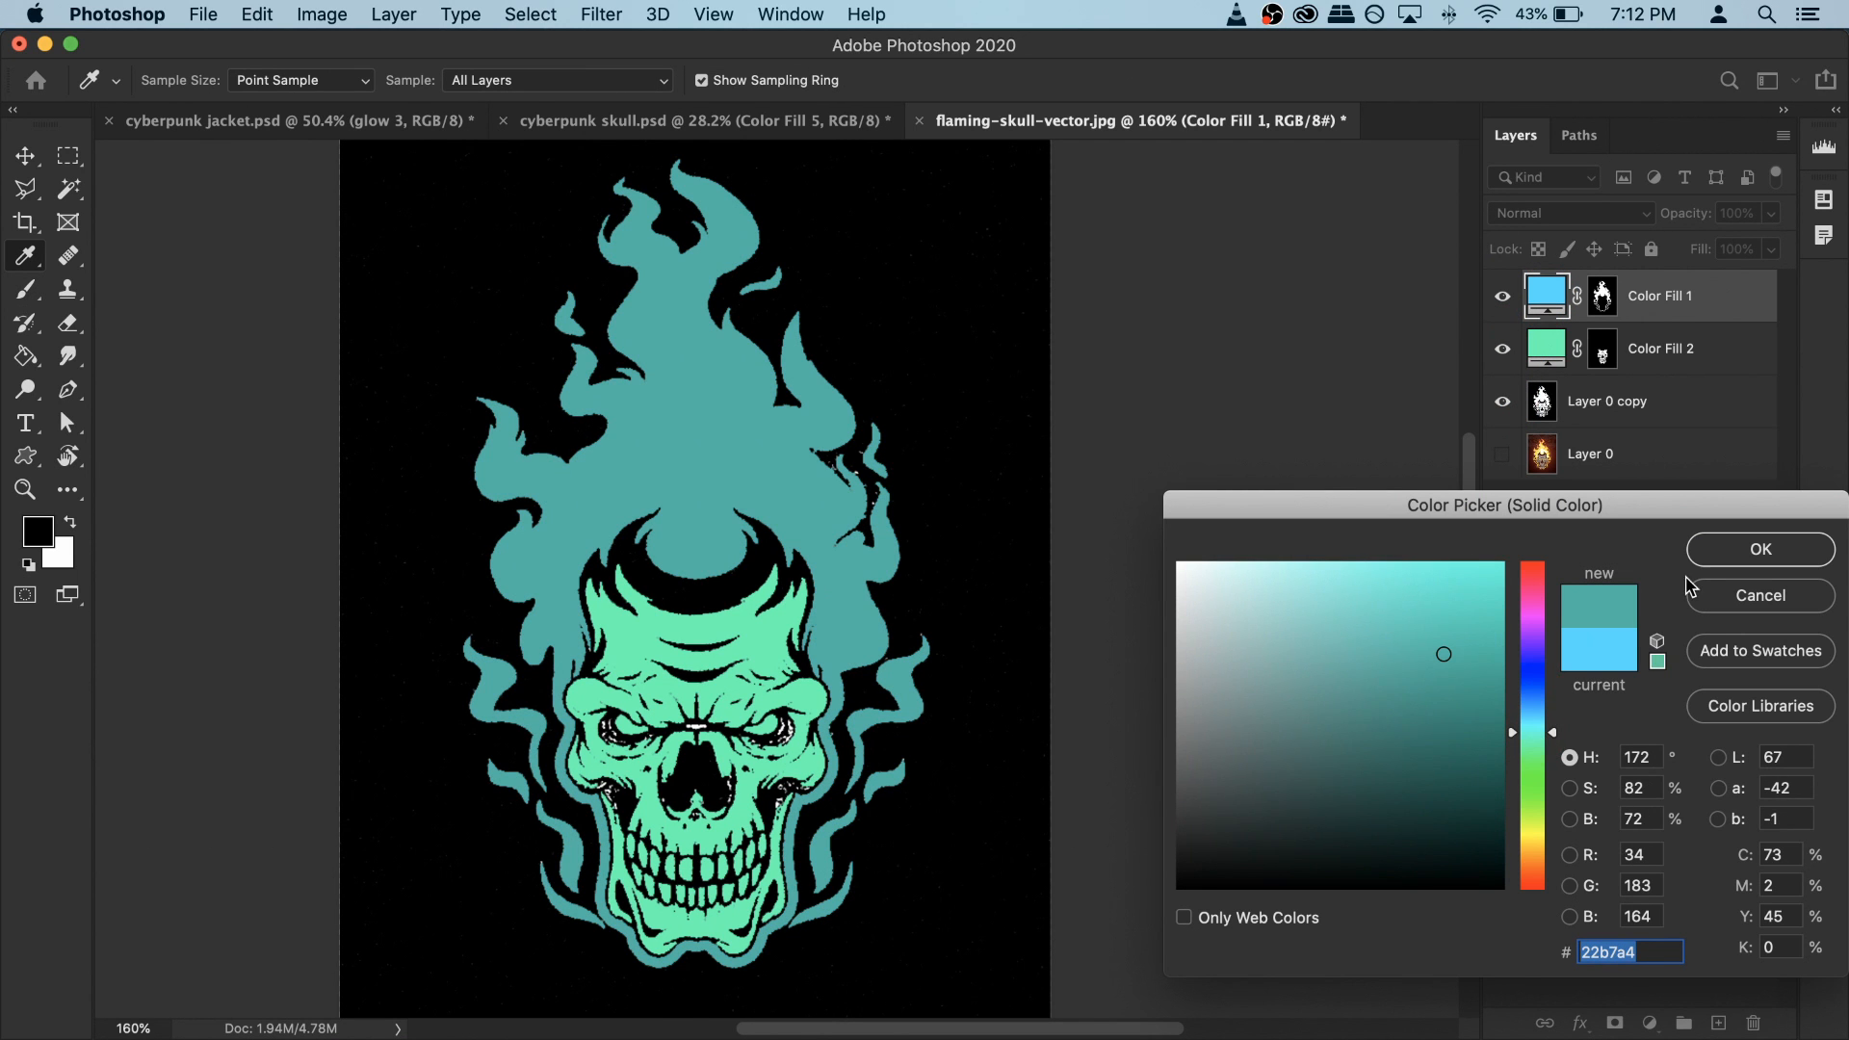
click(1745, 557)
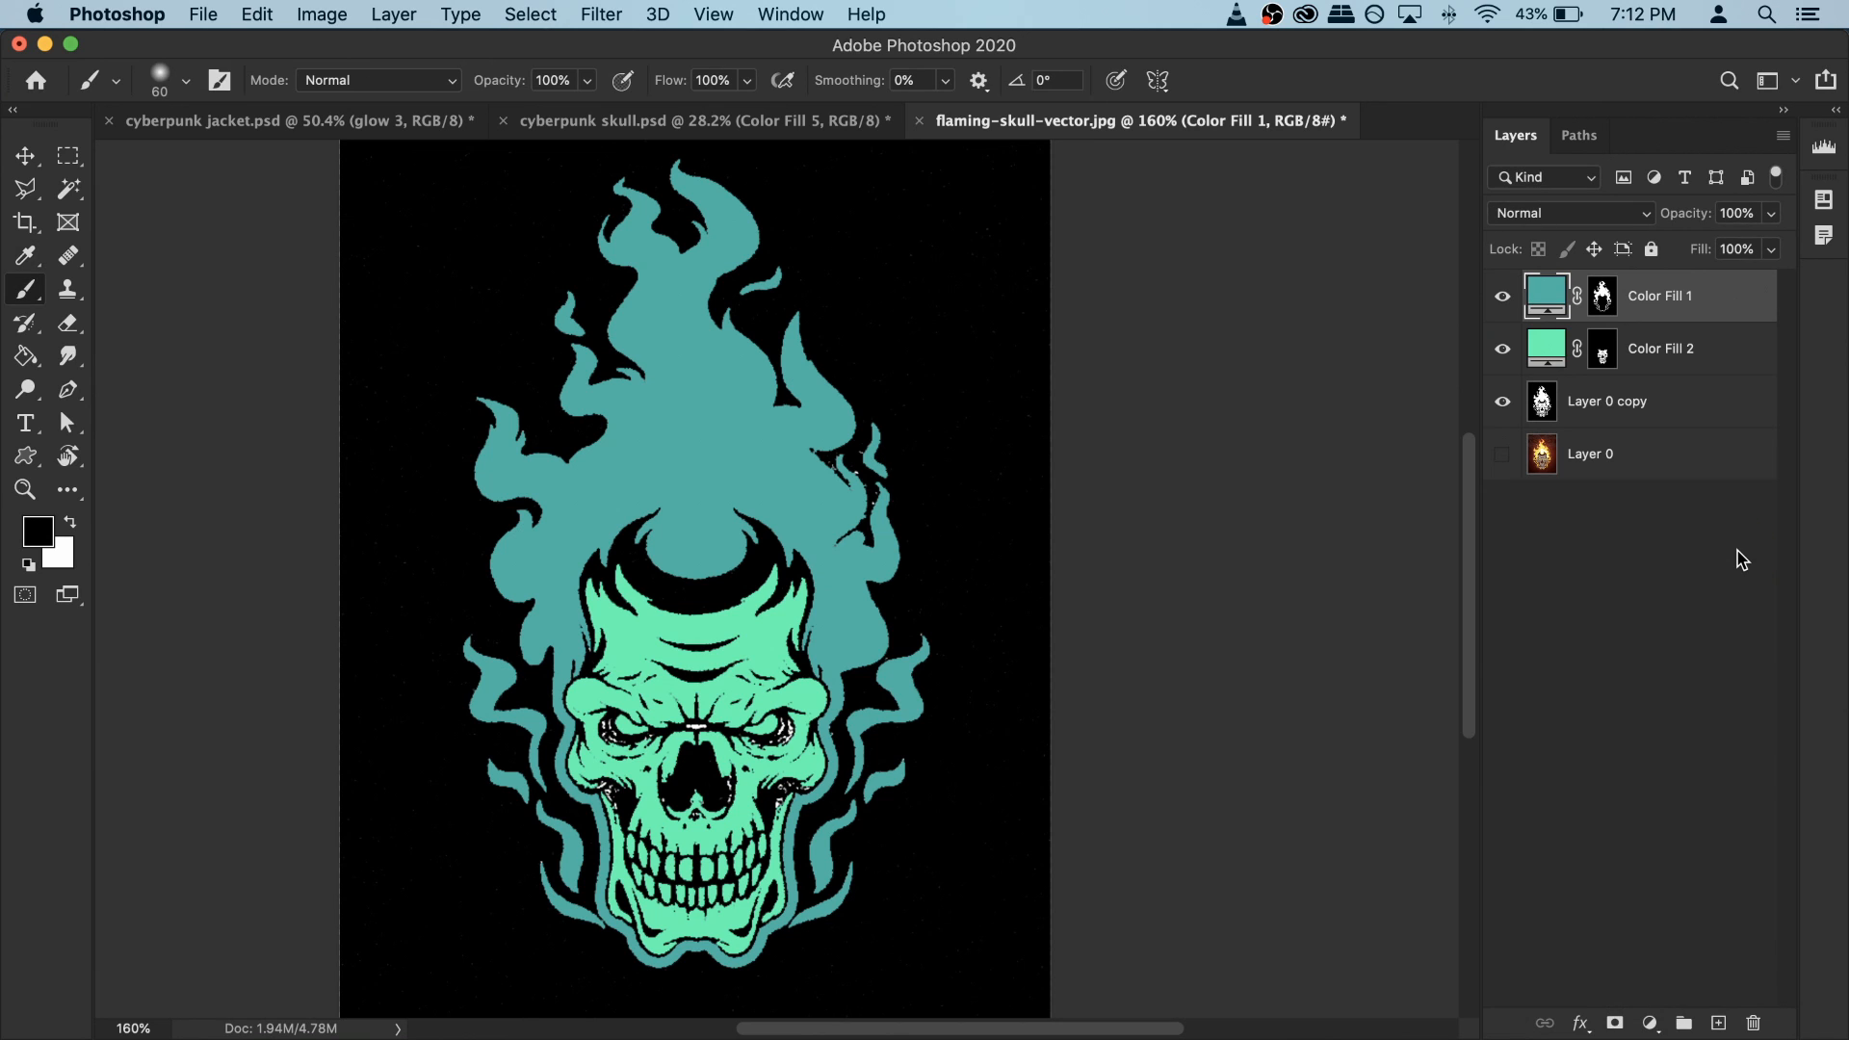
Step: Undo the recoloring and the main skull deletion, and hide both color fills and Layer 0 copy
key(super+z)
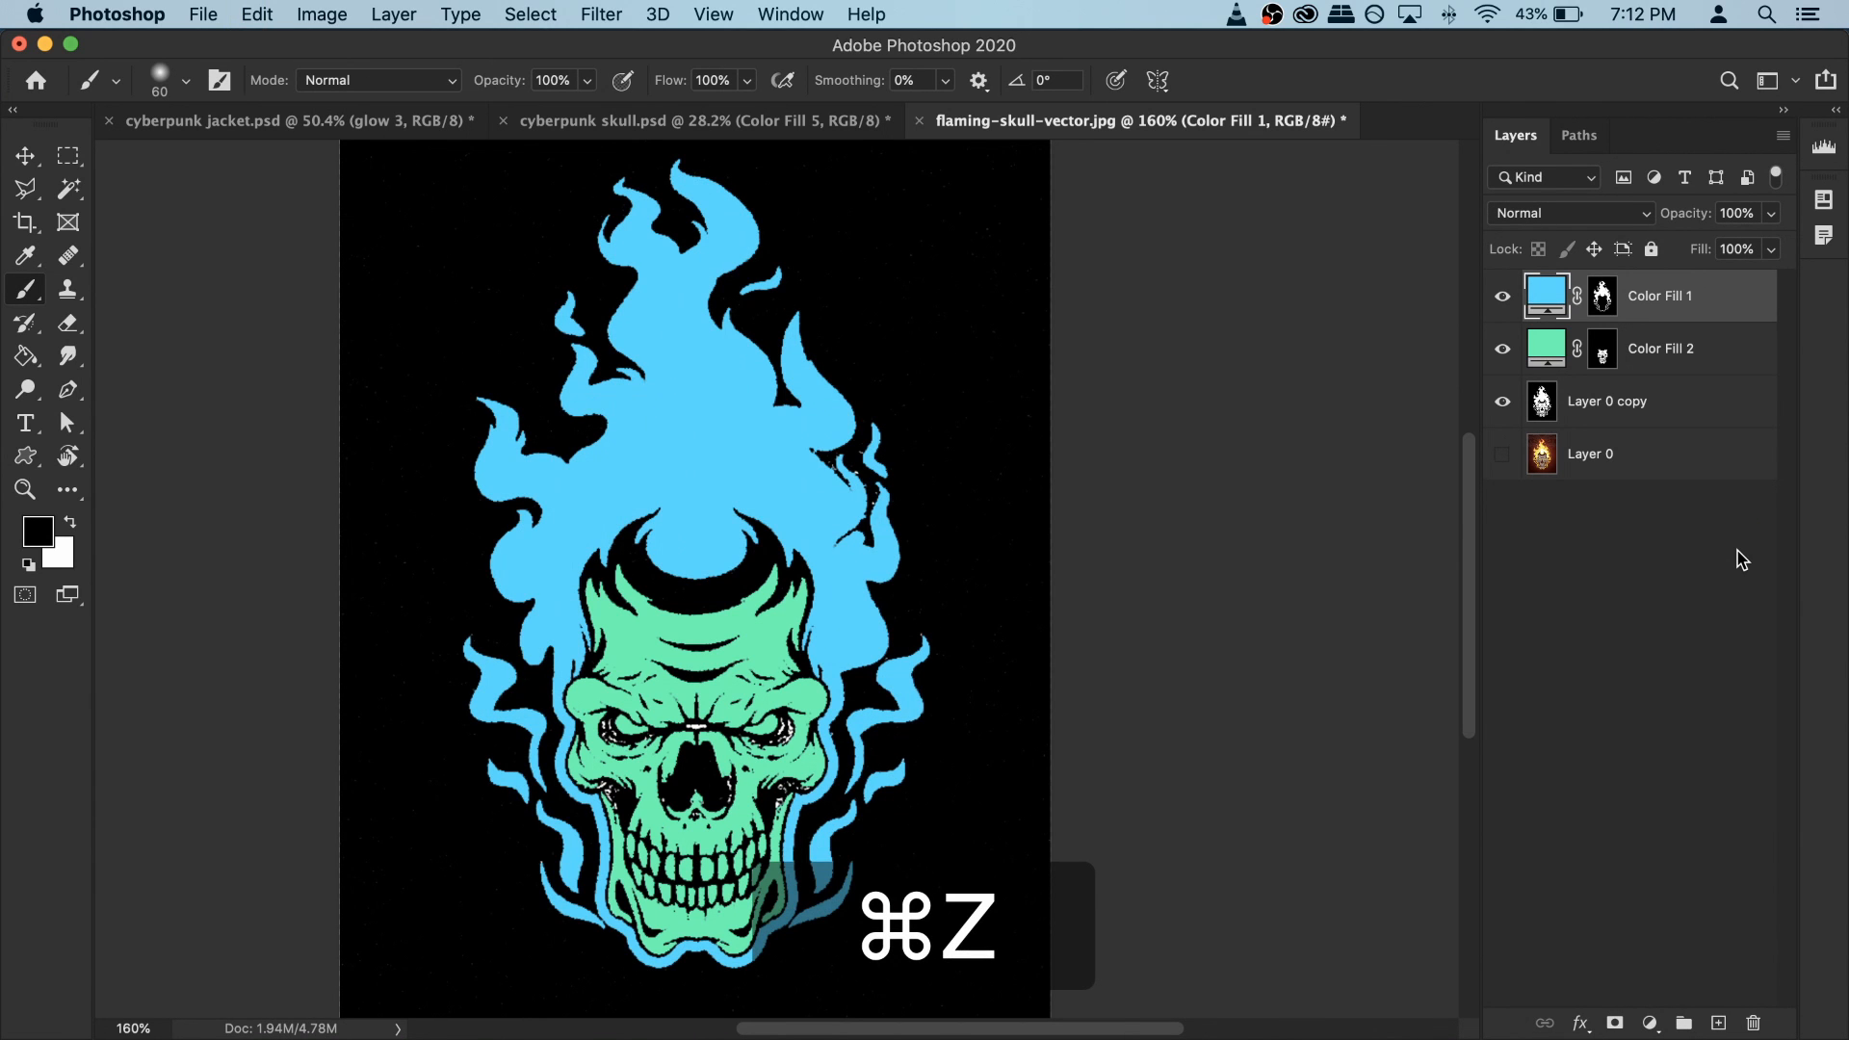
key(super+z)
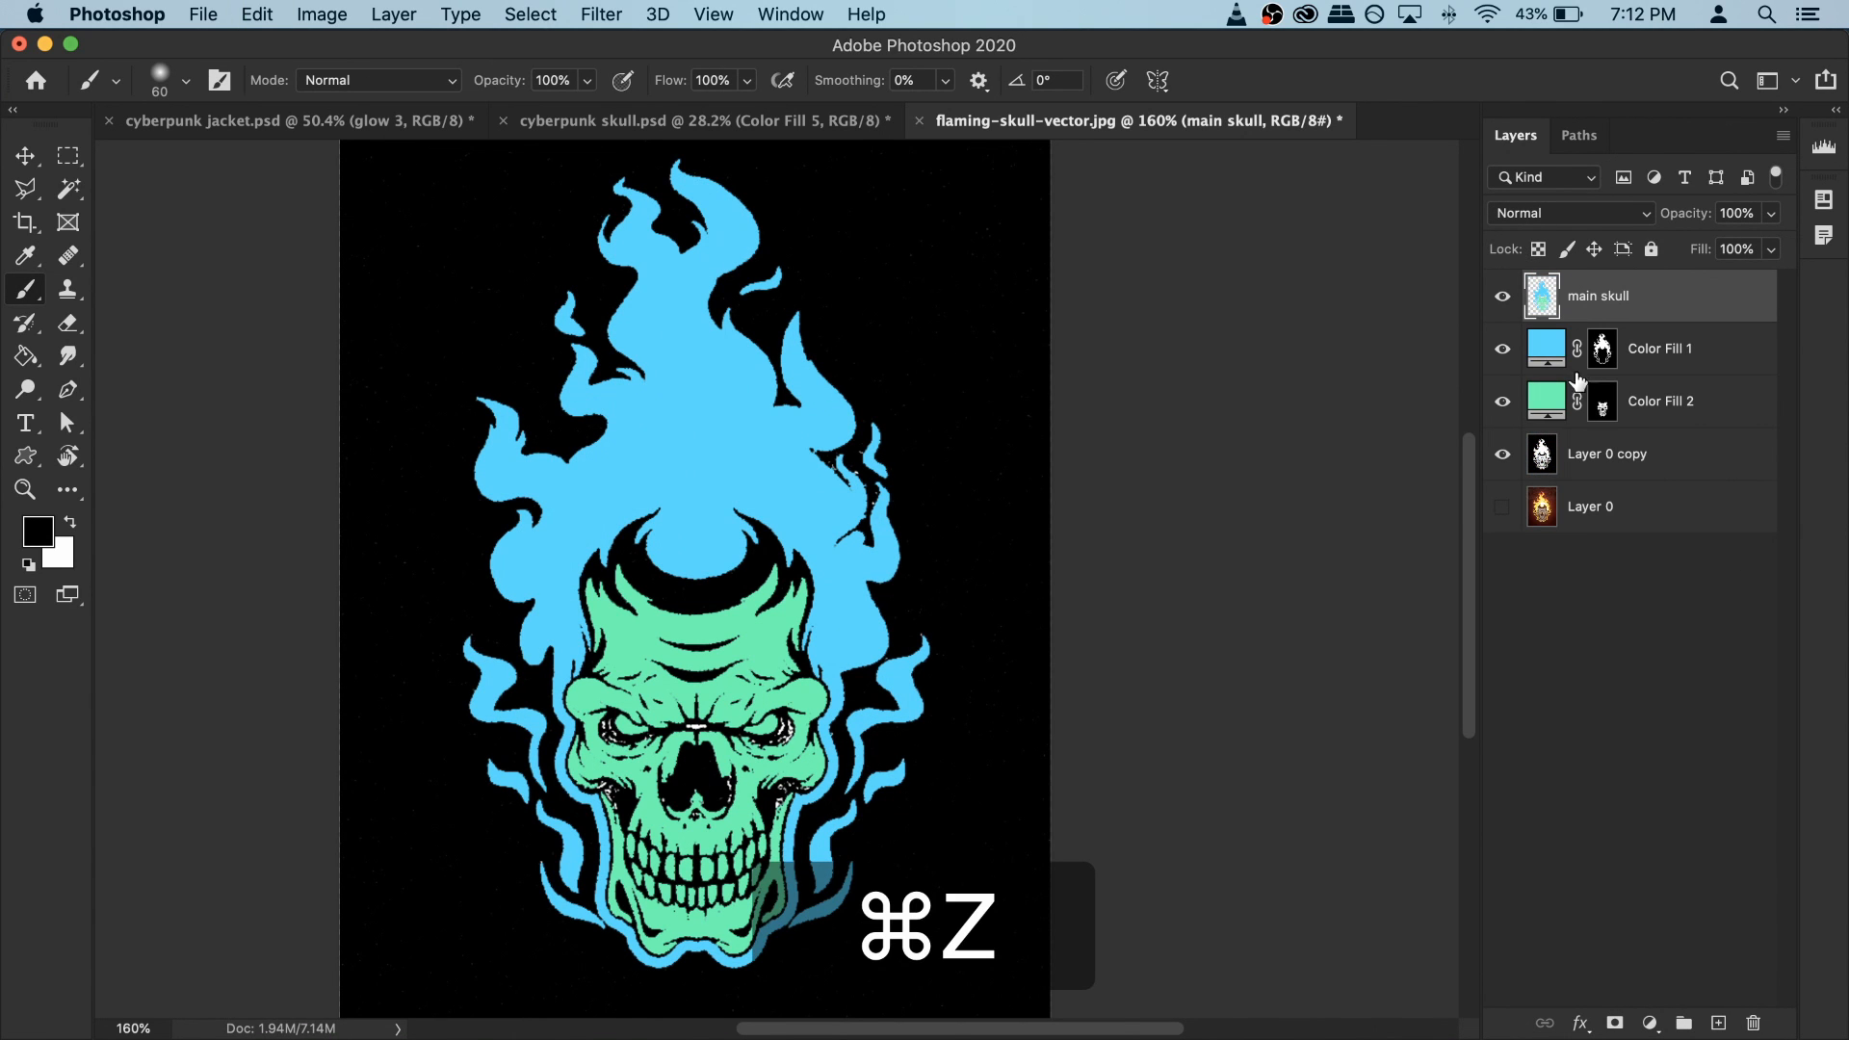
drag(1502, 348, 1502, 454)
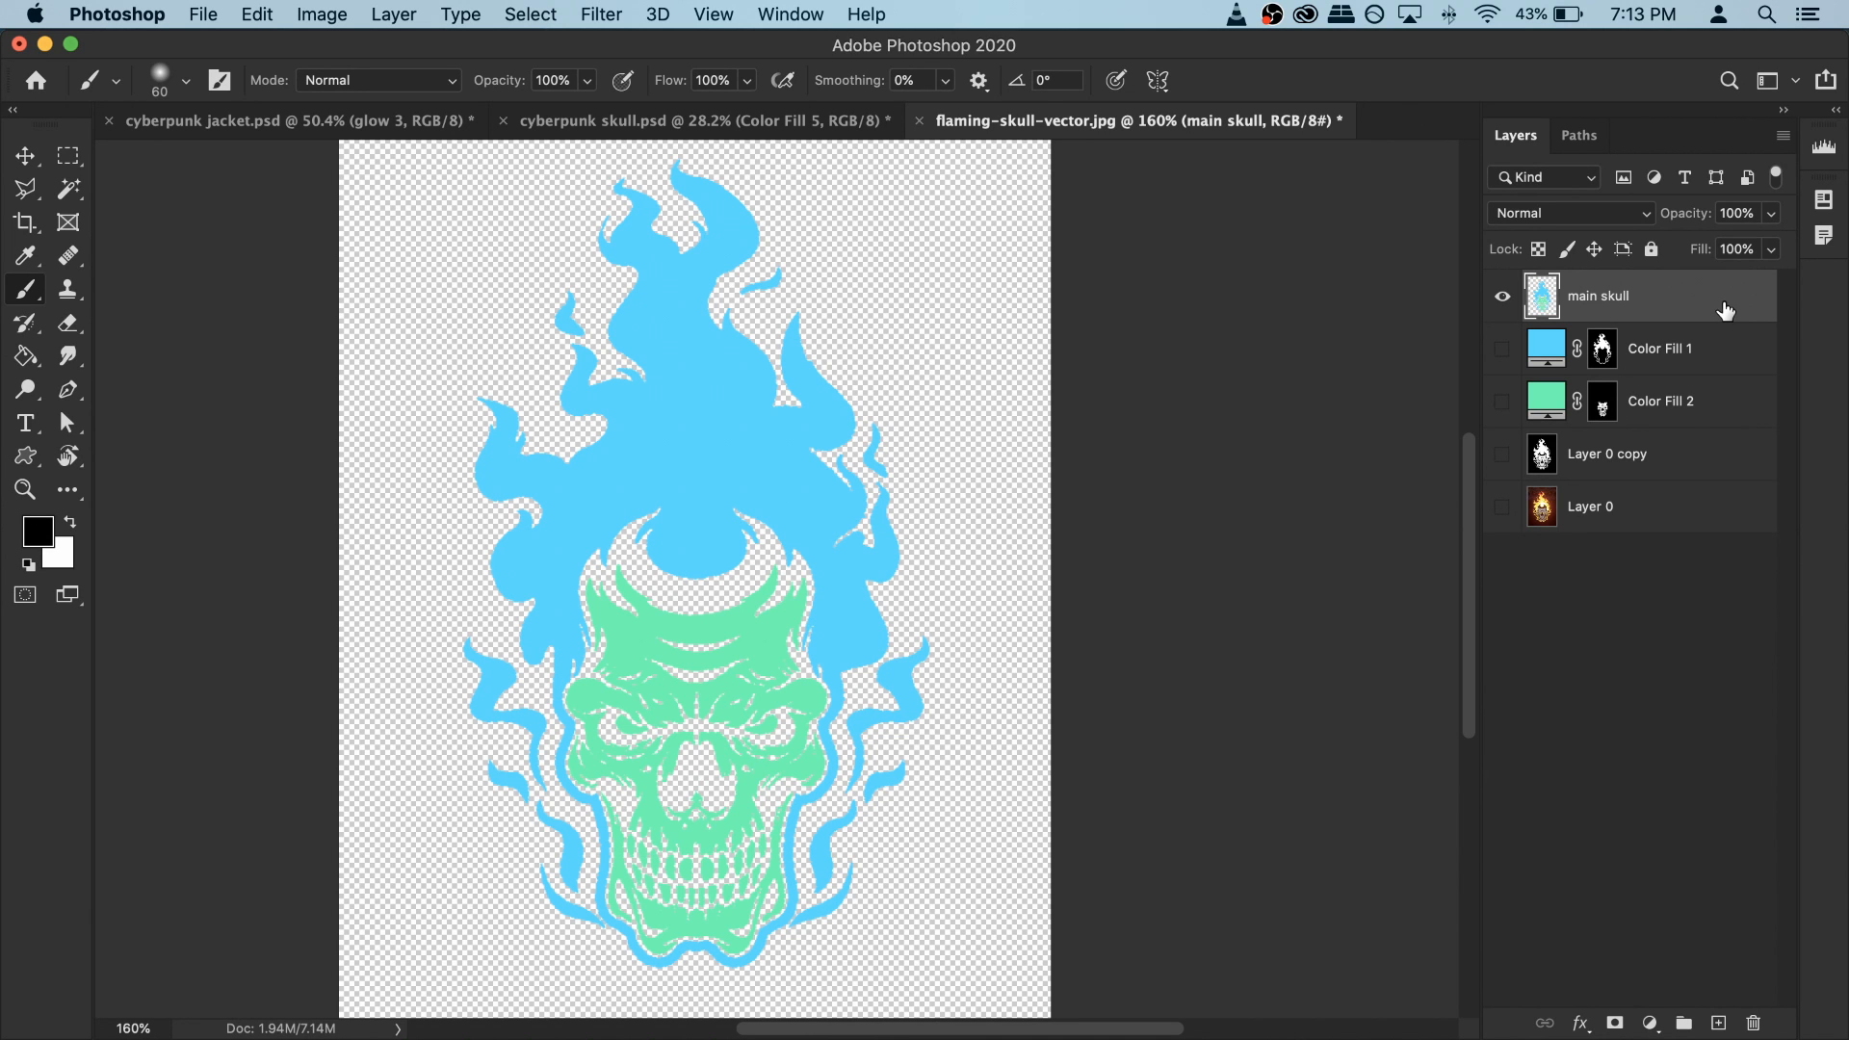
Step: Open the Unsplash JPG of the person in a leather jacket from the cyberpunk jacket tutorial folder
click(202, 13)
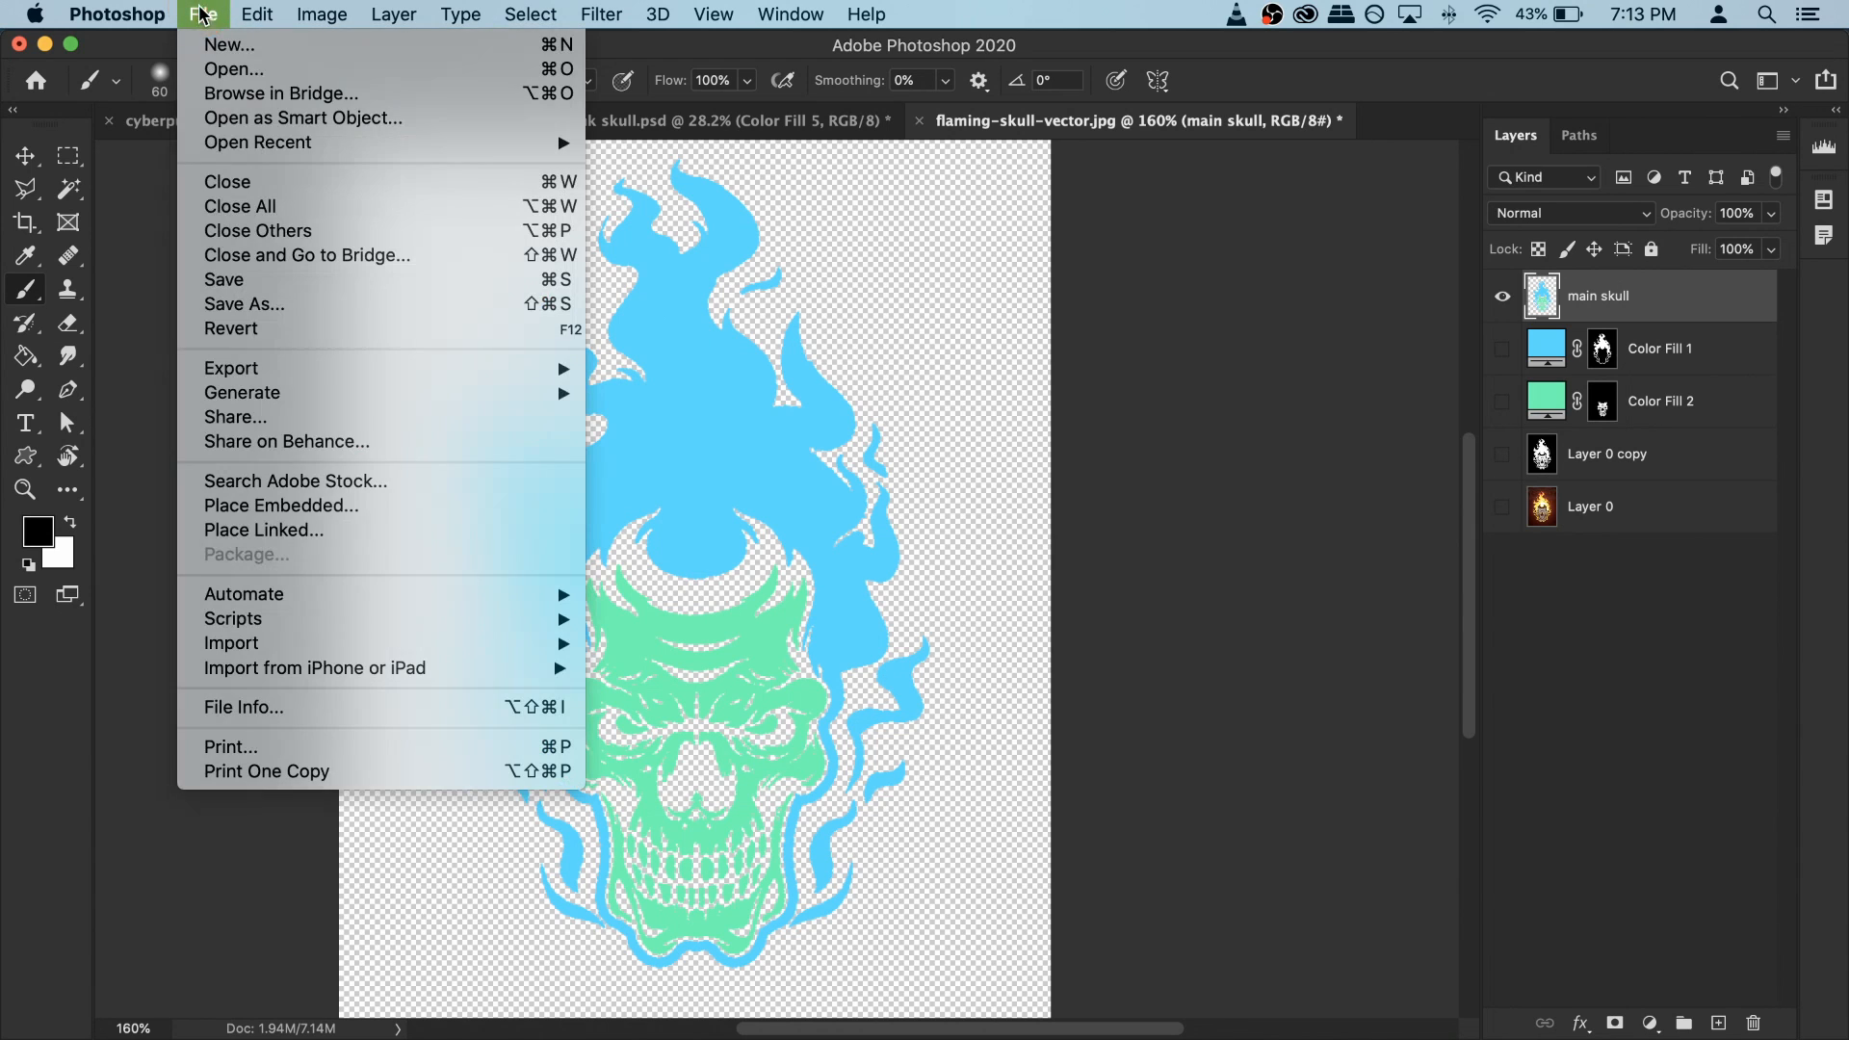
click(258, 77)
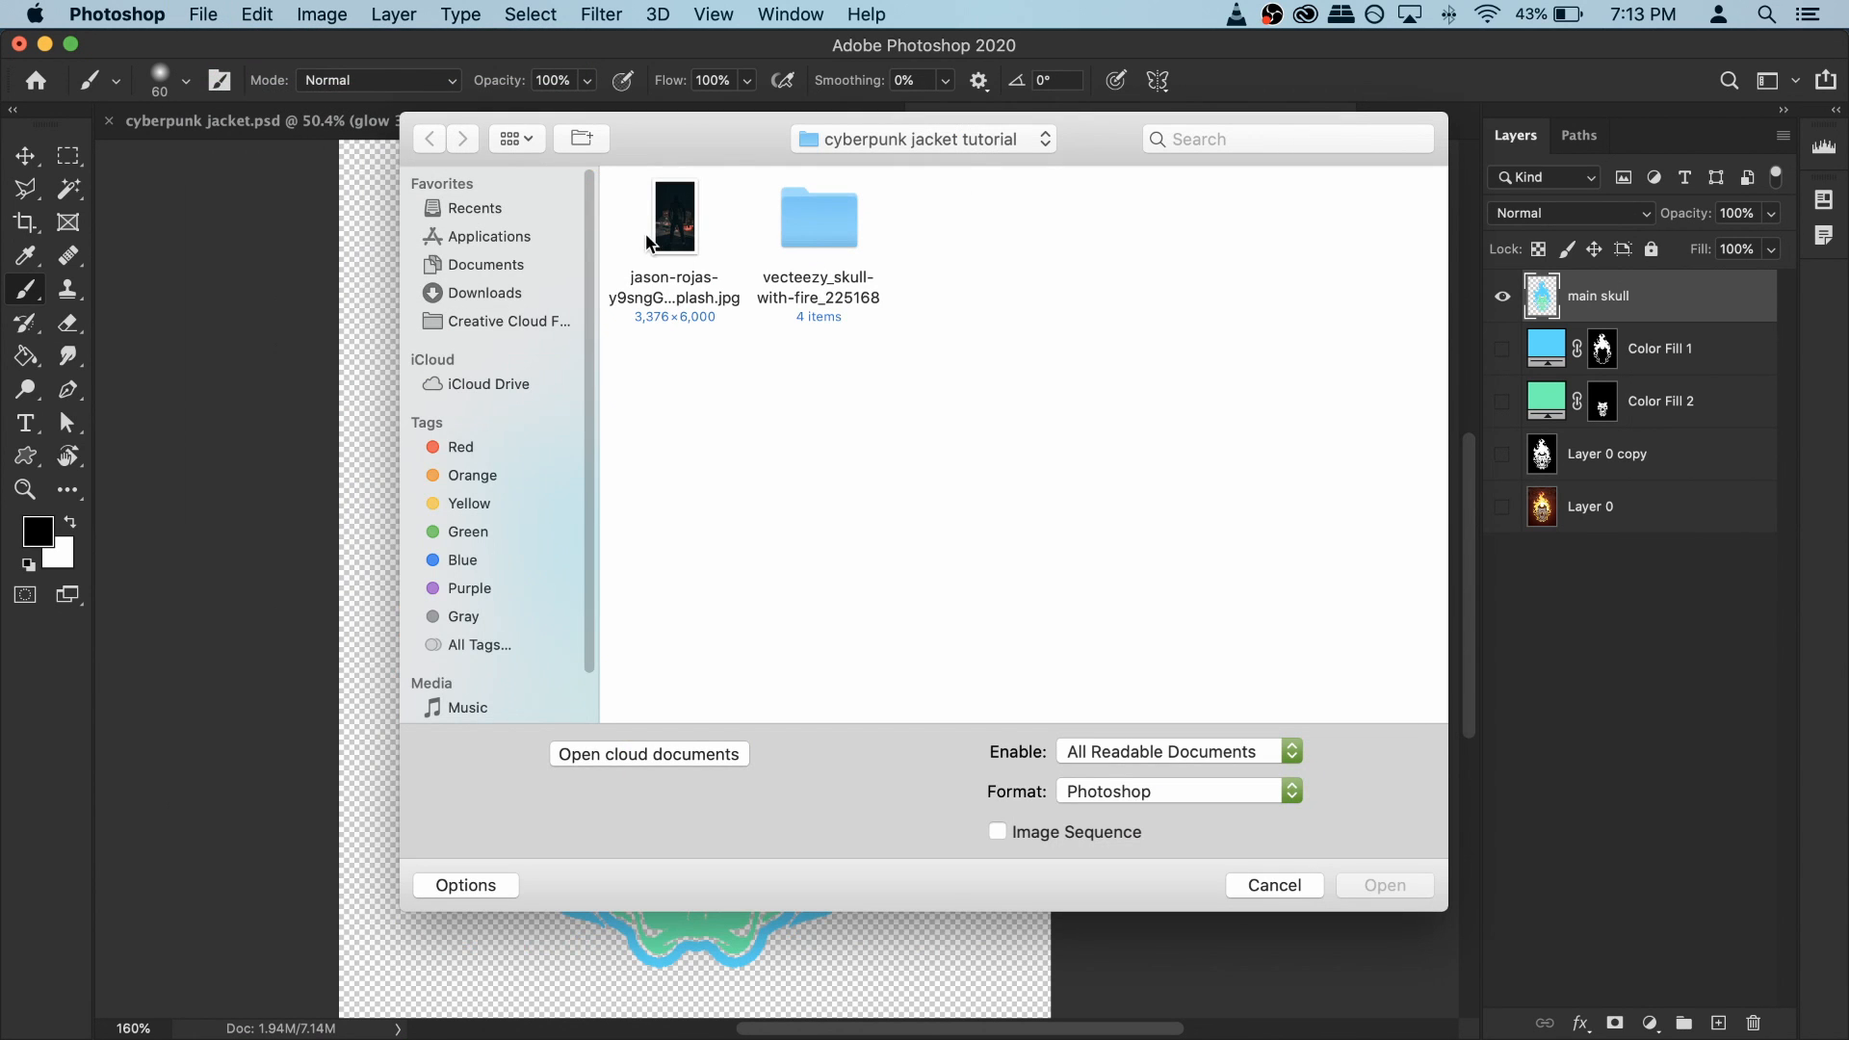
click(694, 220)
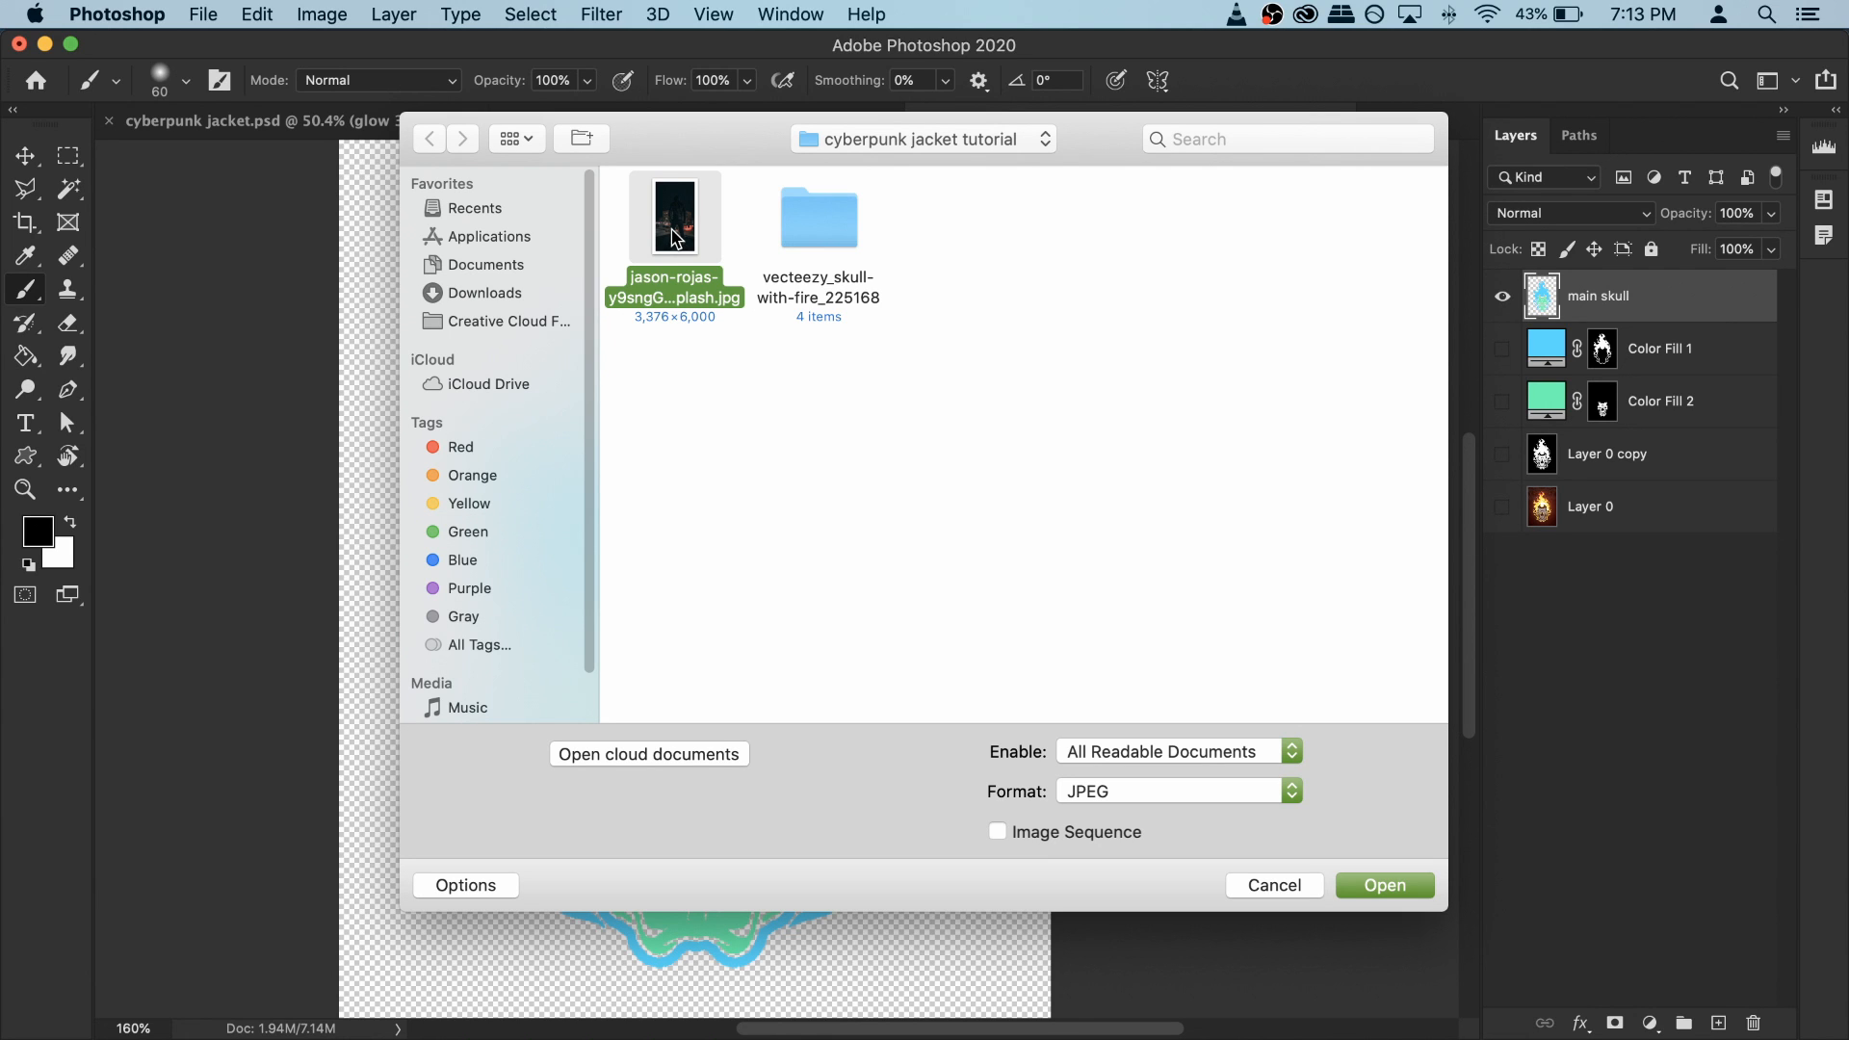
click(1391, 882)
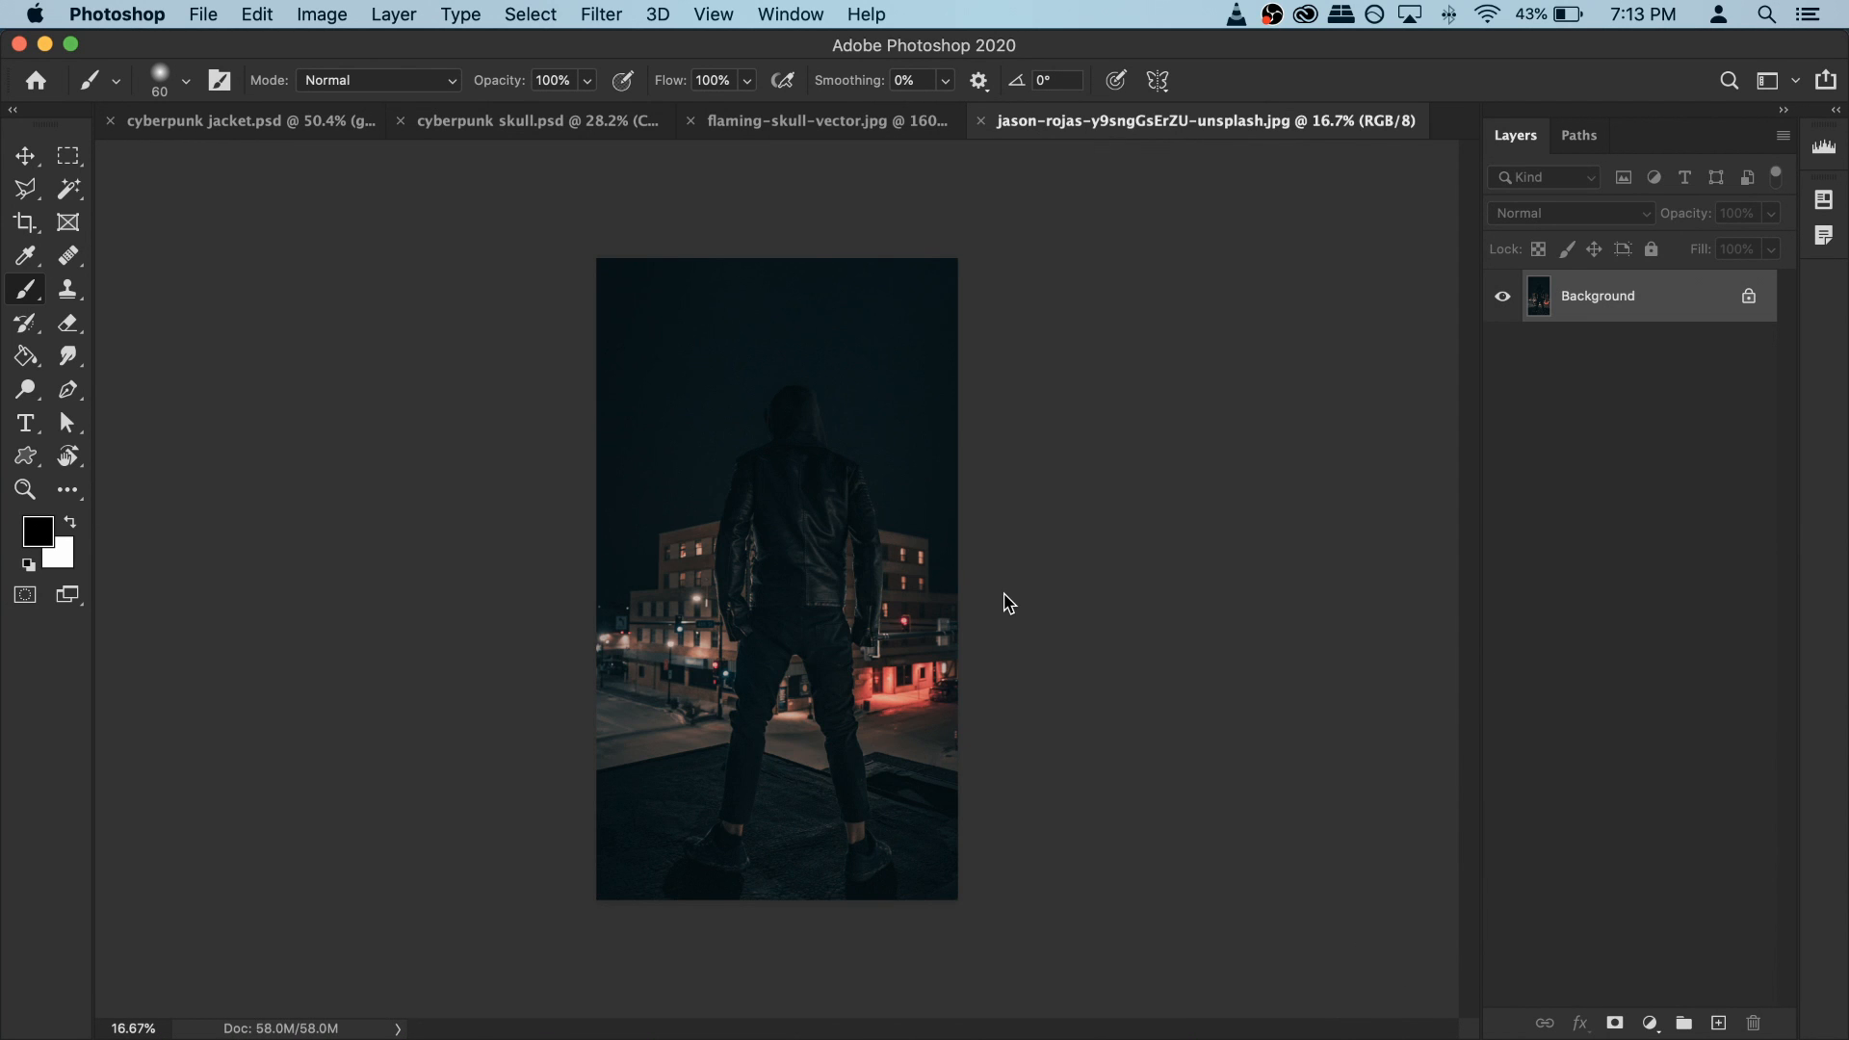
Step: Darken the photo with a Hue/Saturation adjustment layer at Lightness -25, and toggle it to compare the result
scroll(782, 513, up, 1)
scroll(782, 514, down, 1)
click(1650, 1023)
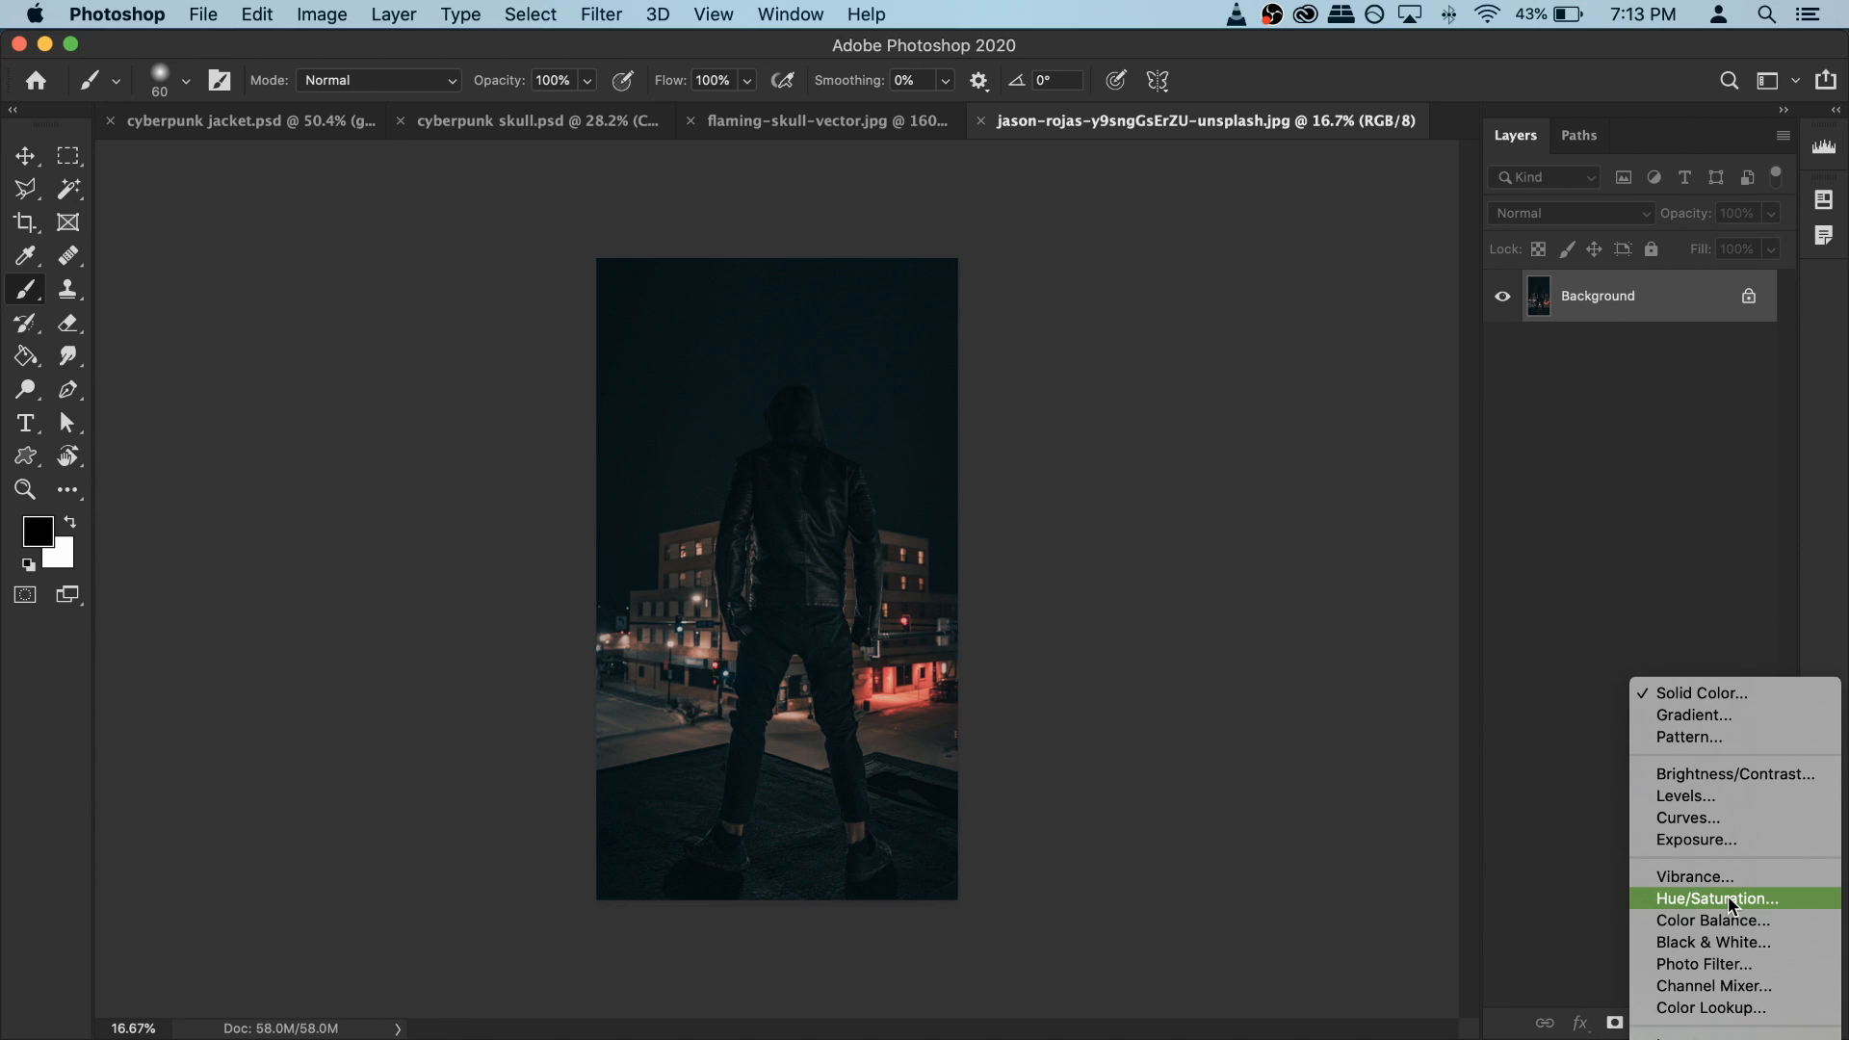
click(1728, 896)
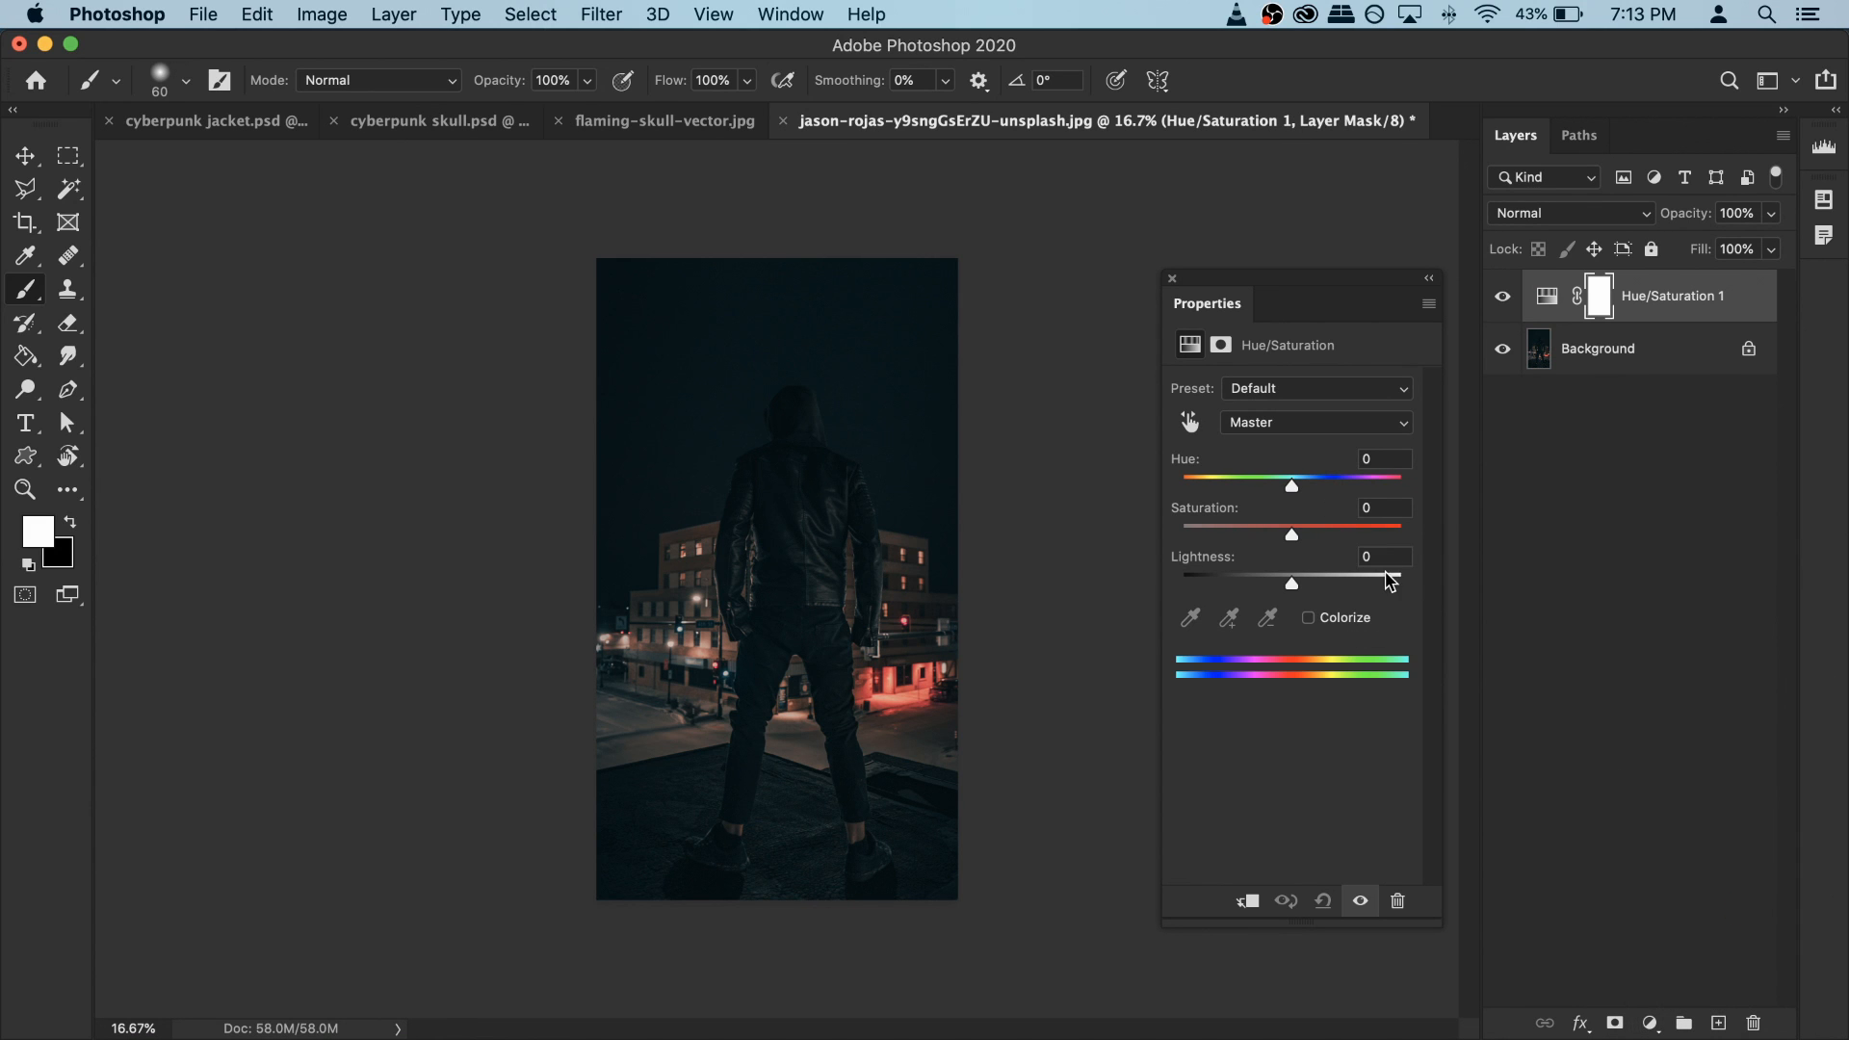
drag(1381, 554, 1312, 548)
text(-25)
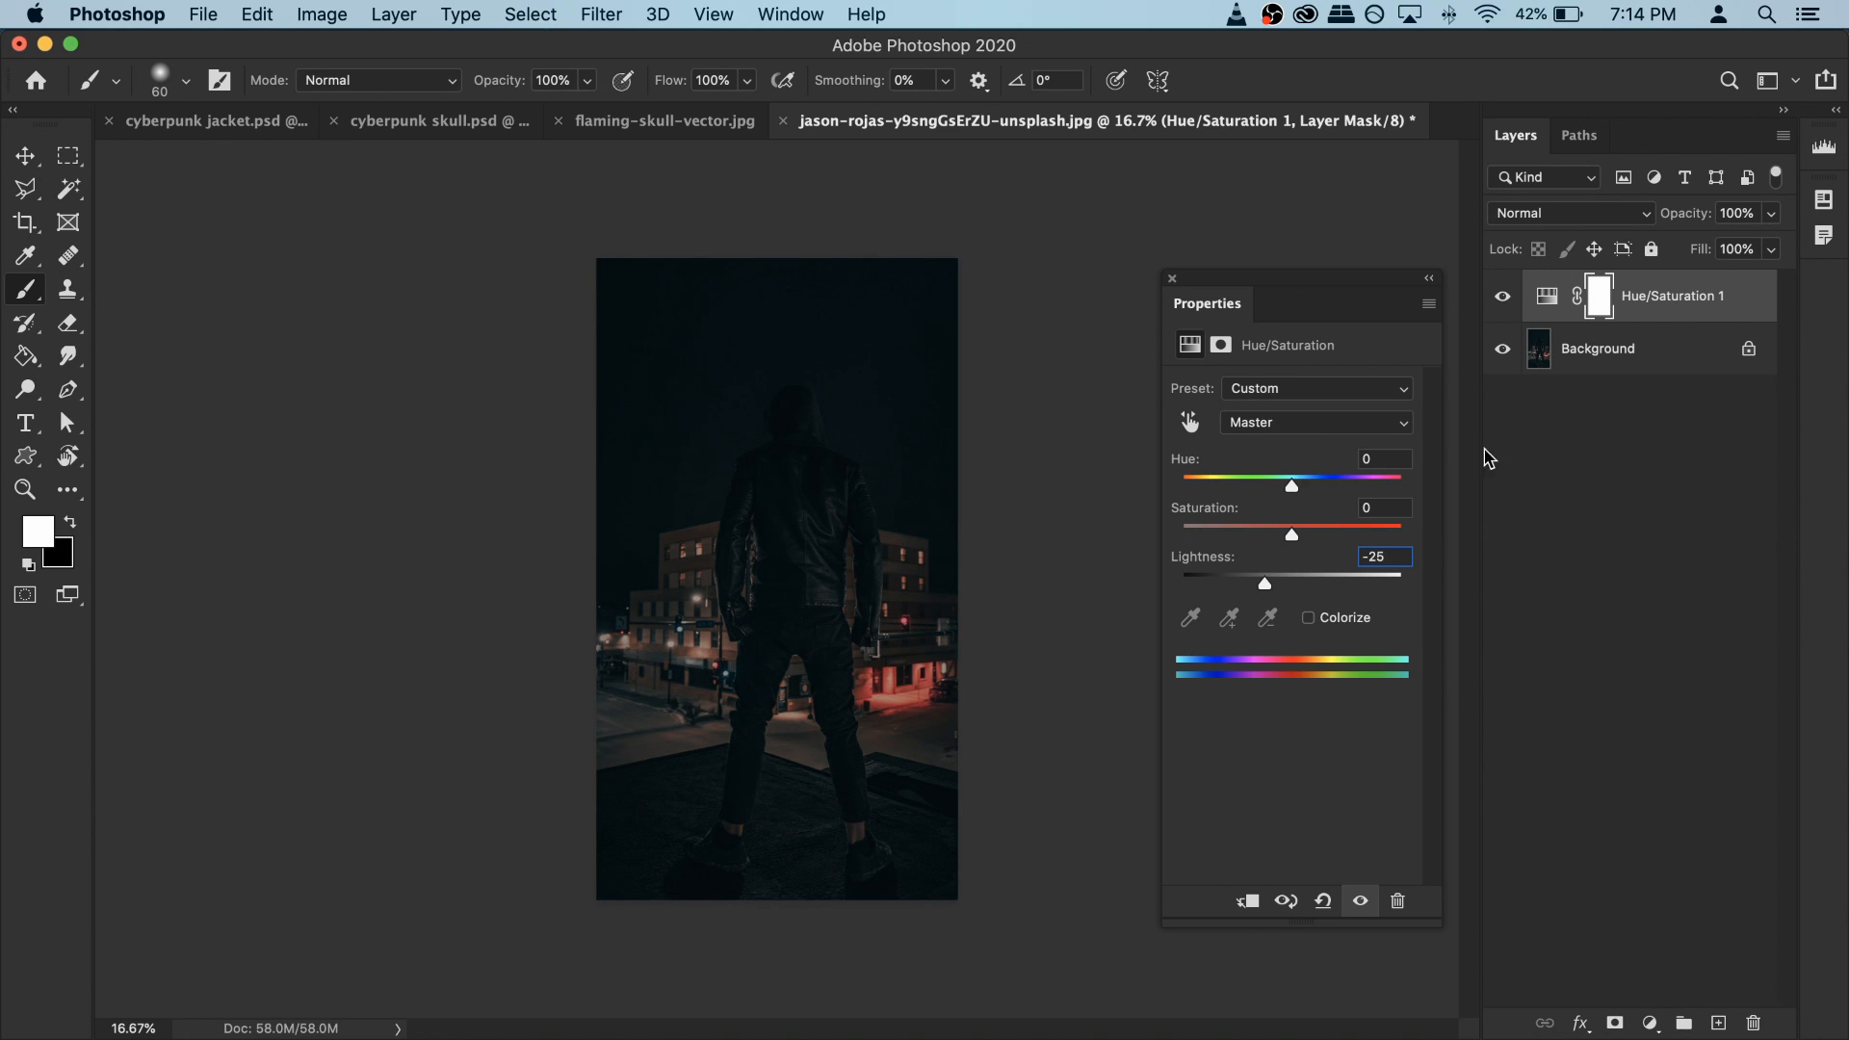
click(1502, 299)
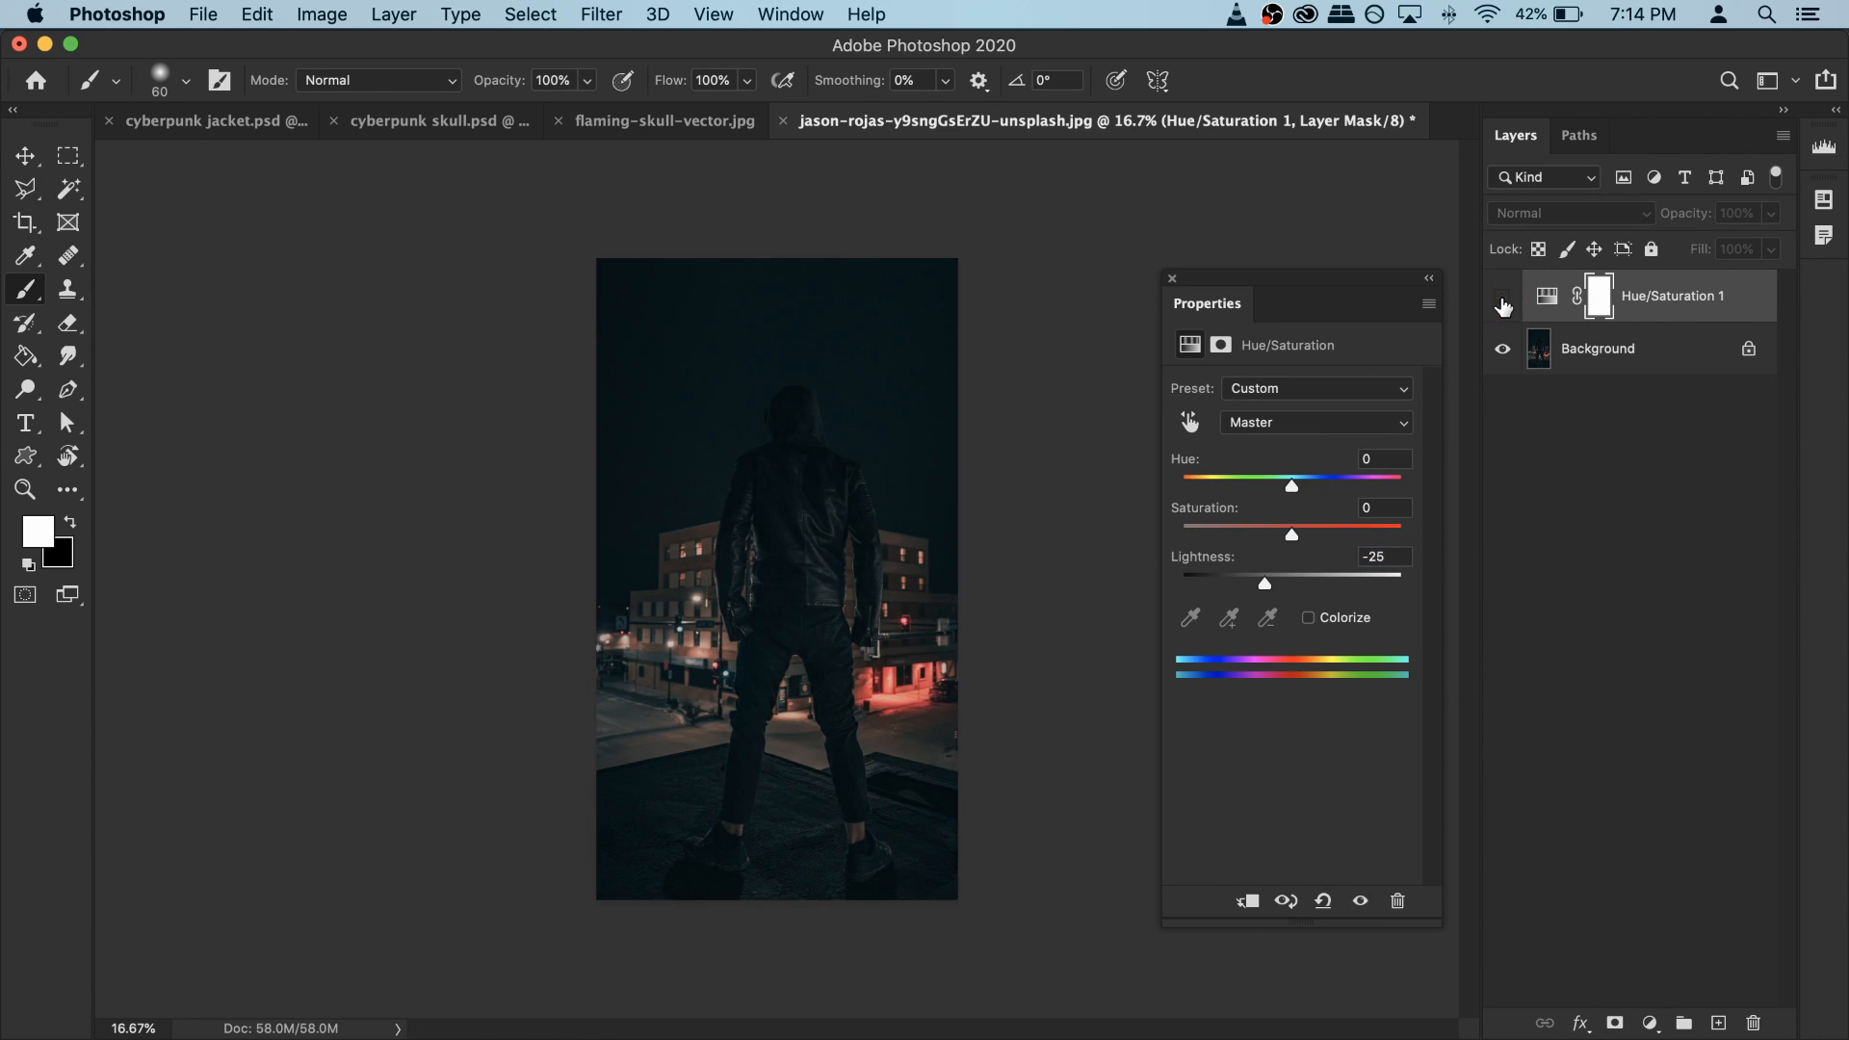
click(1502, 298)
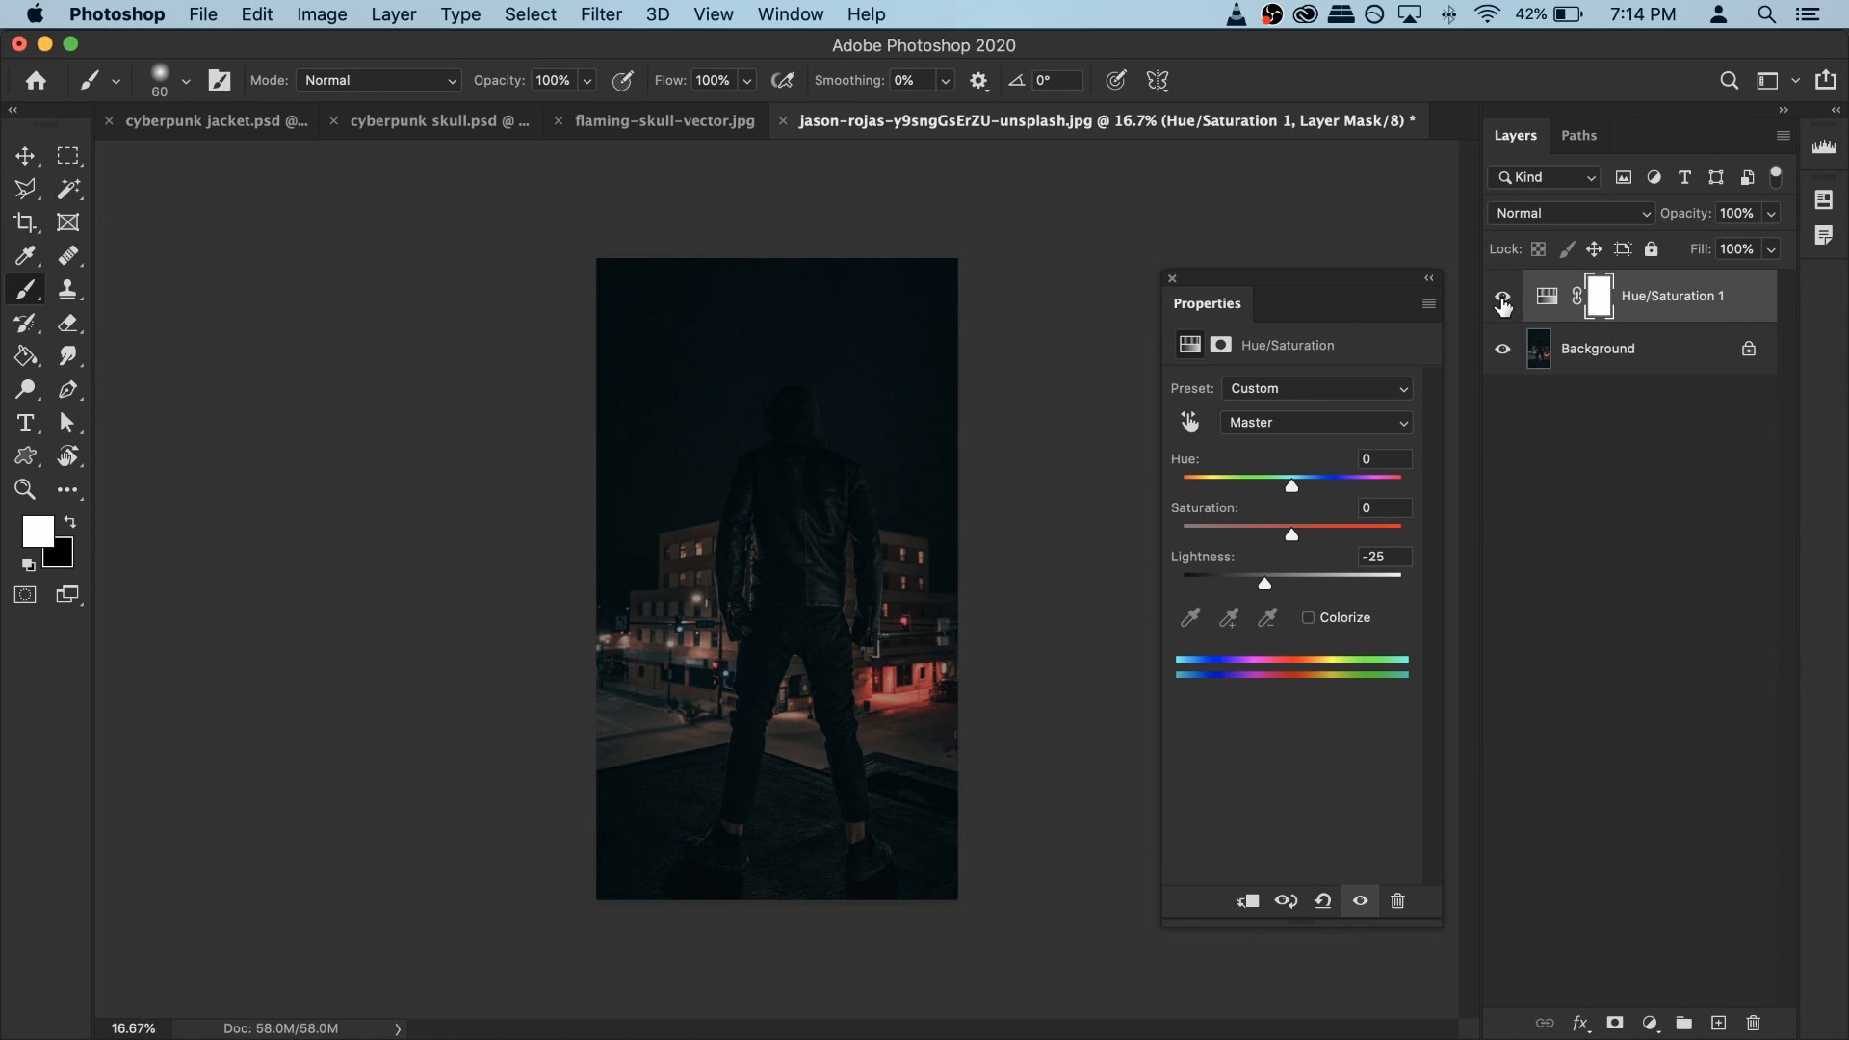
click(1172, 278)
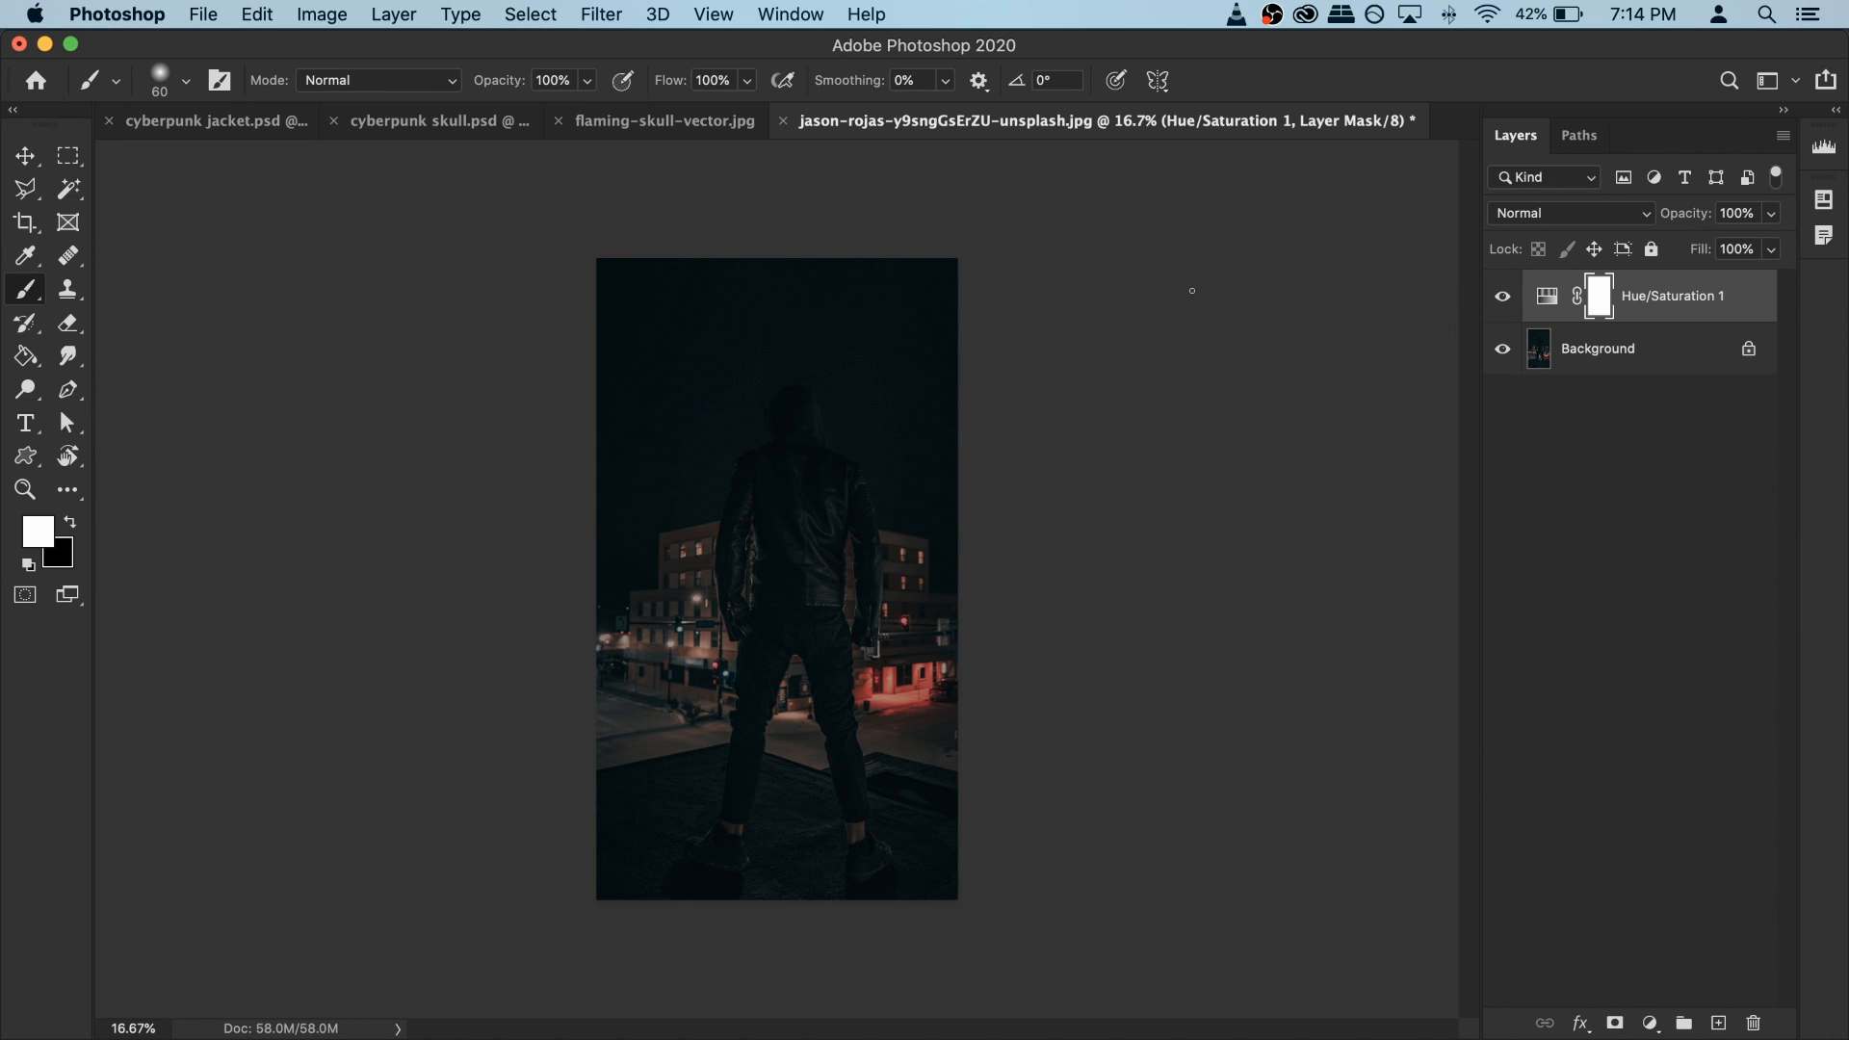
Step: Copy the entire main skull layer from flaming-skull-vector.jpg and paste it into the jacket photo as a new layer
click(679, 128)
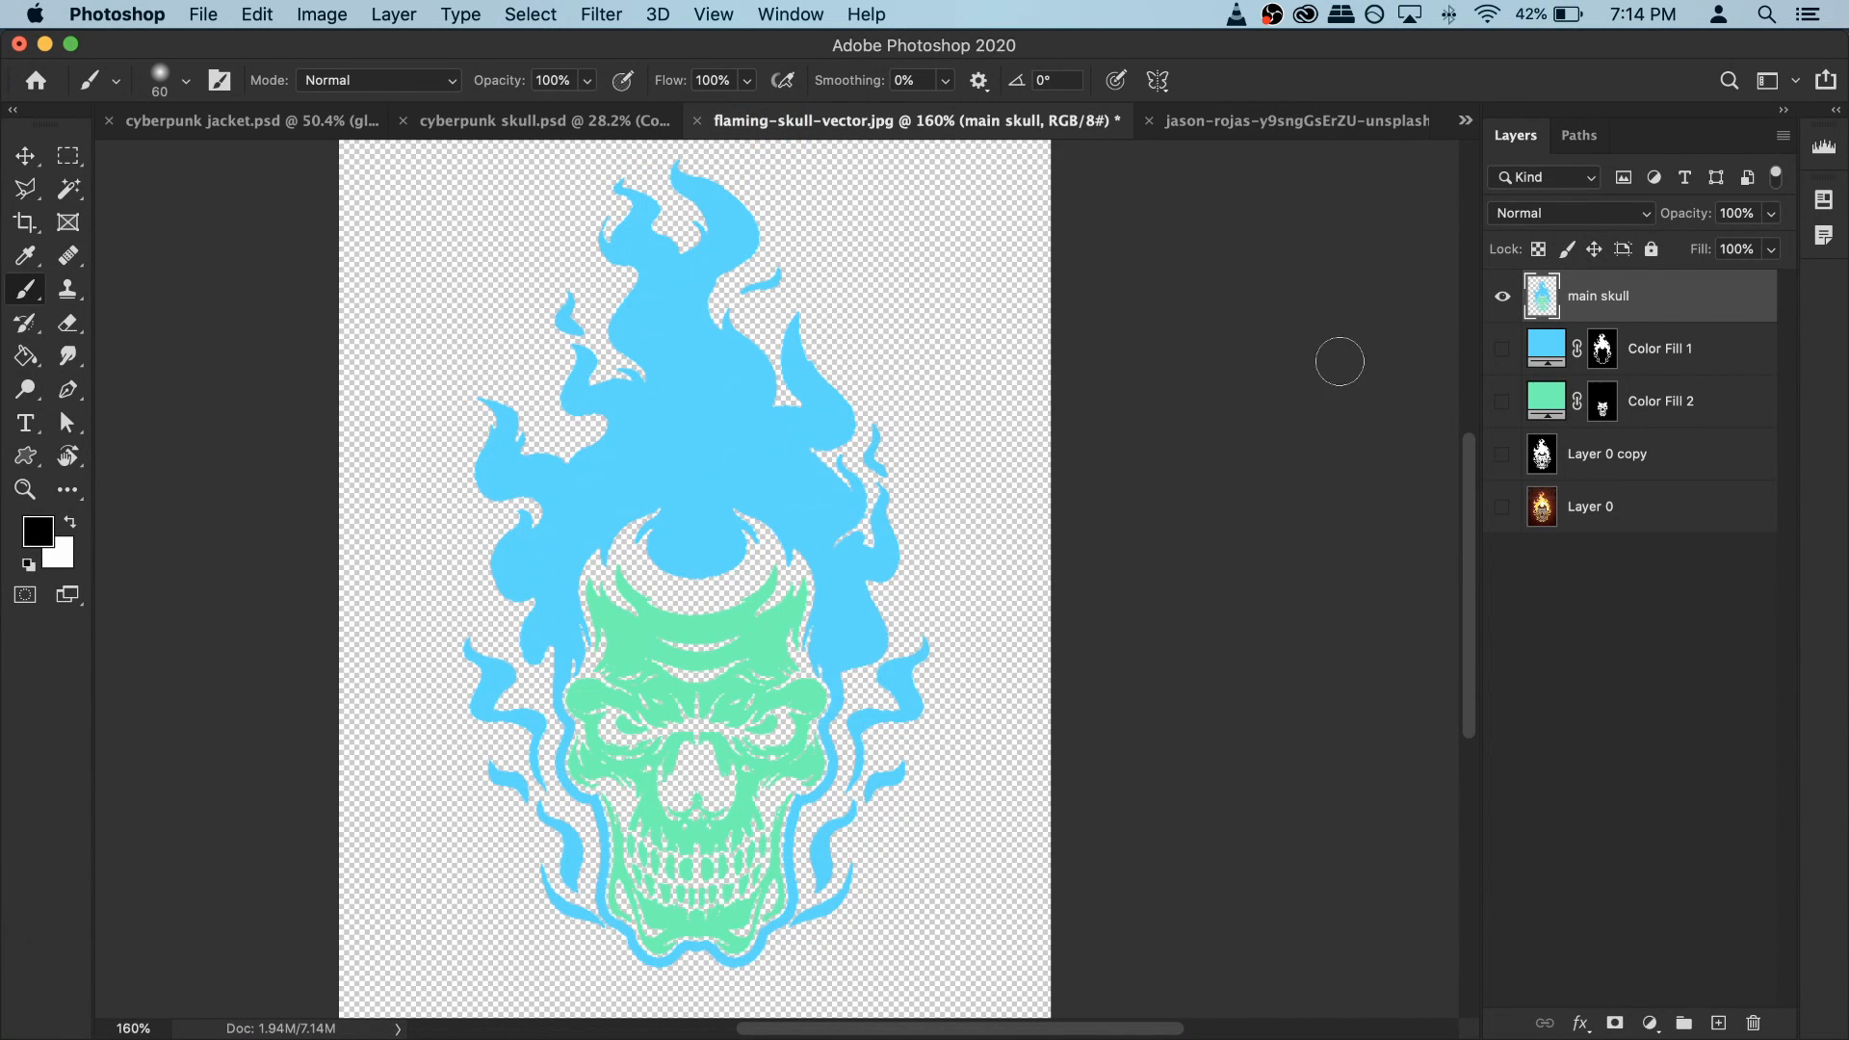
scroll(866, 524, down, 5)
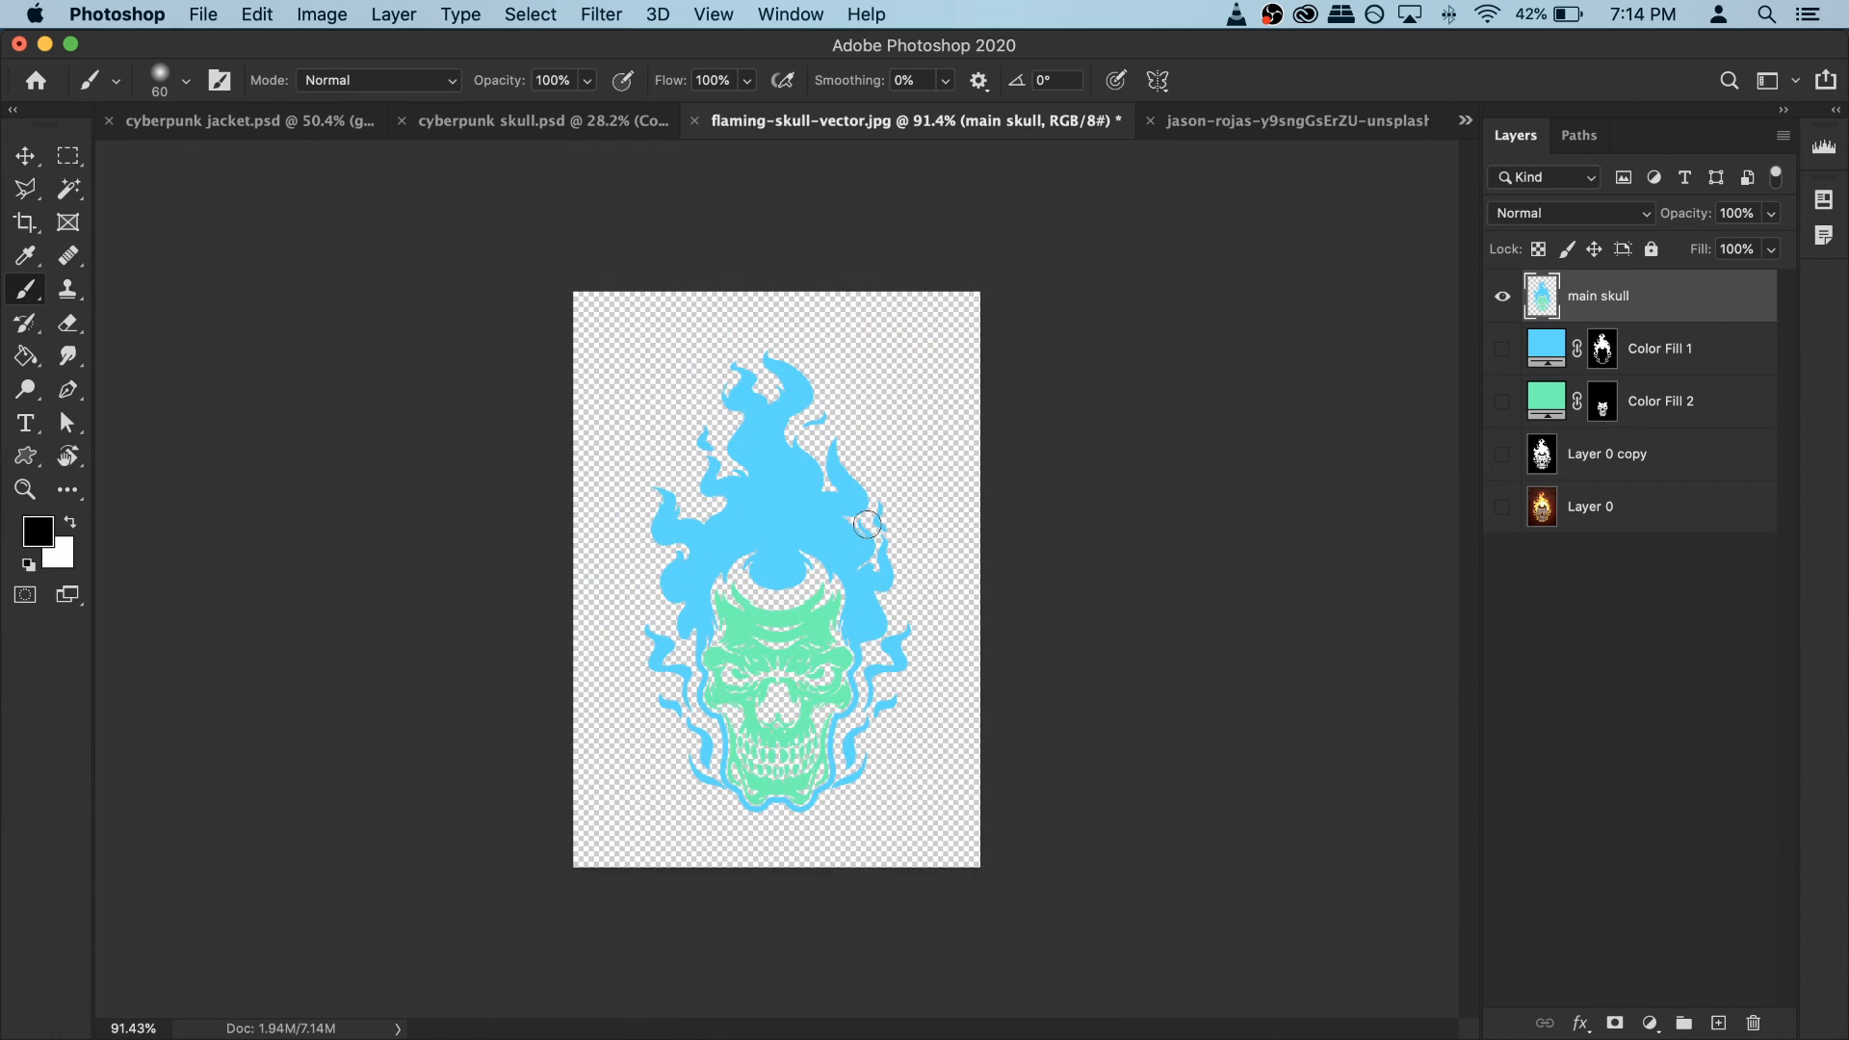
key(super+a)
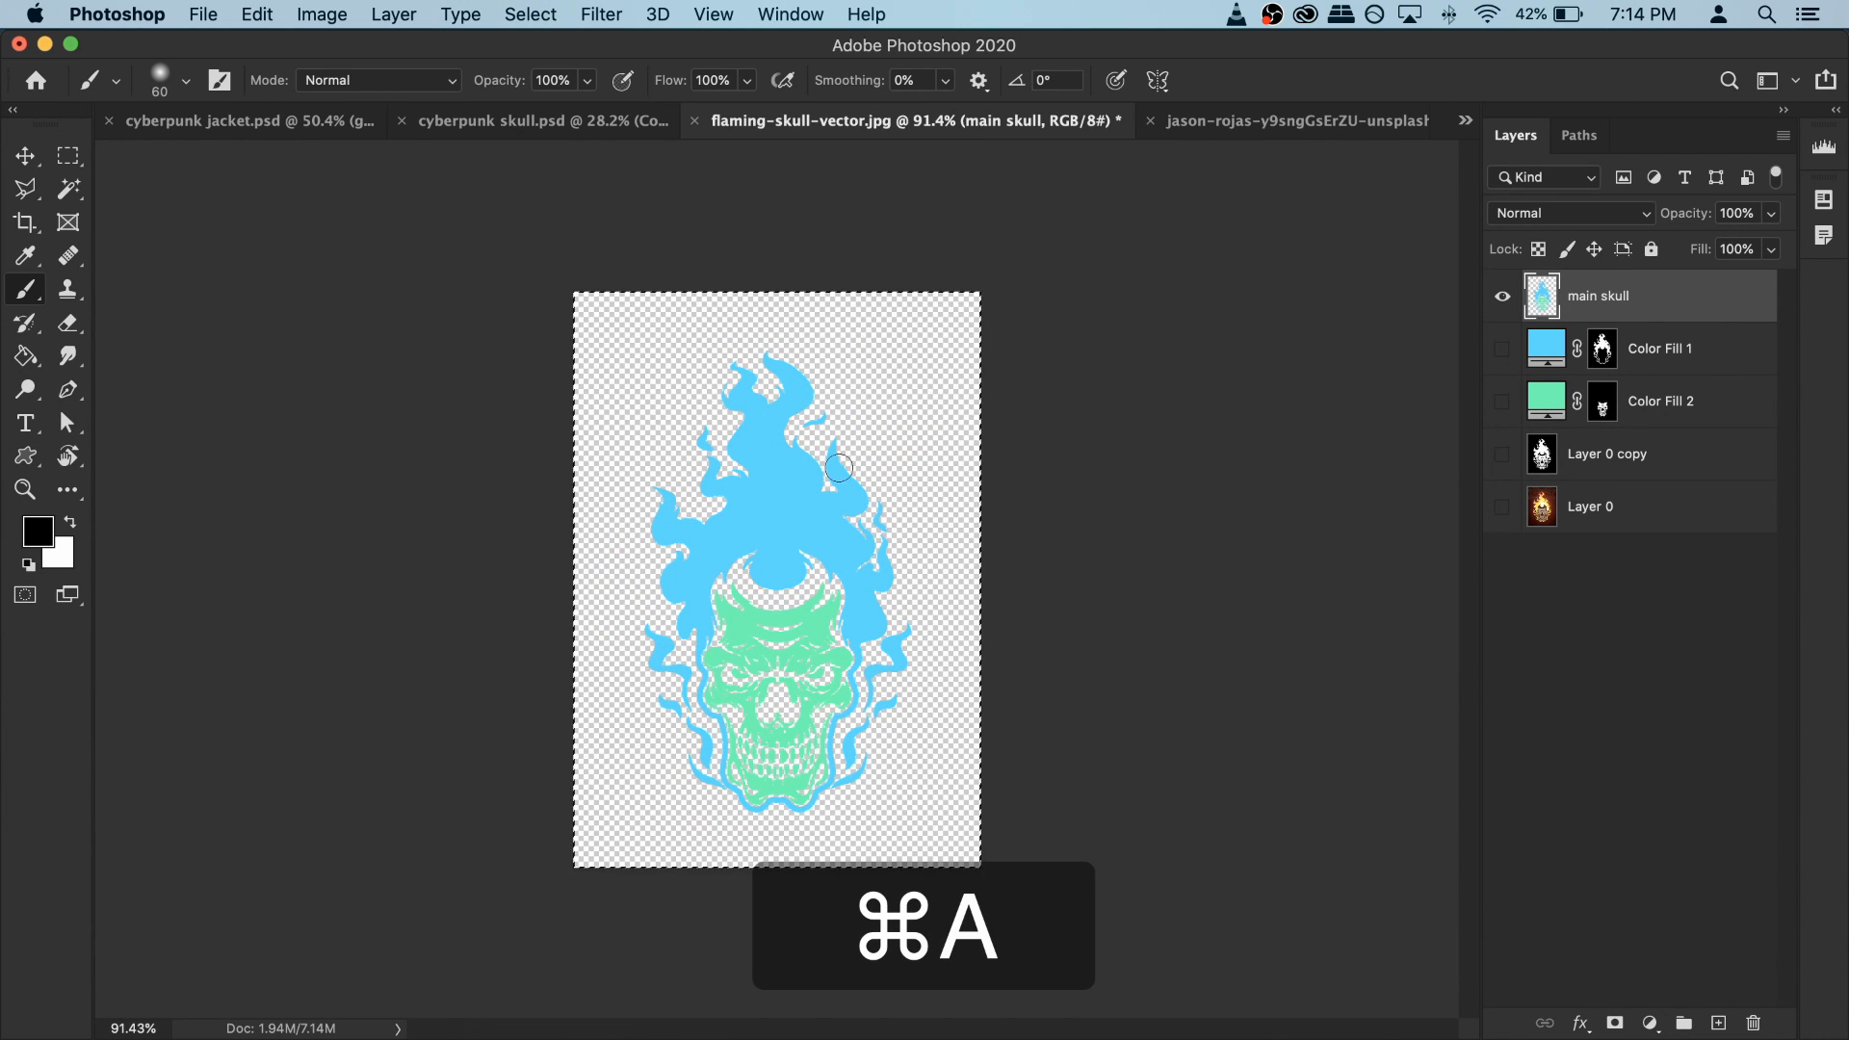
key(super+c)
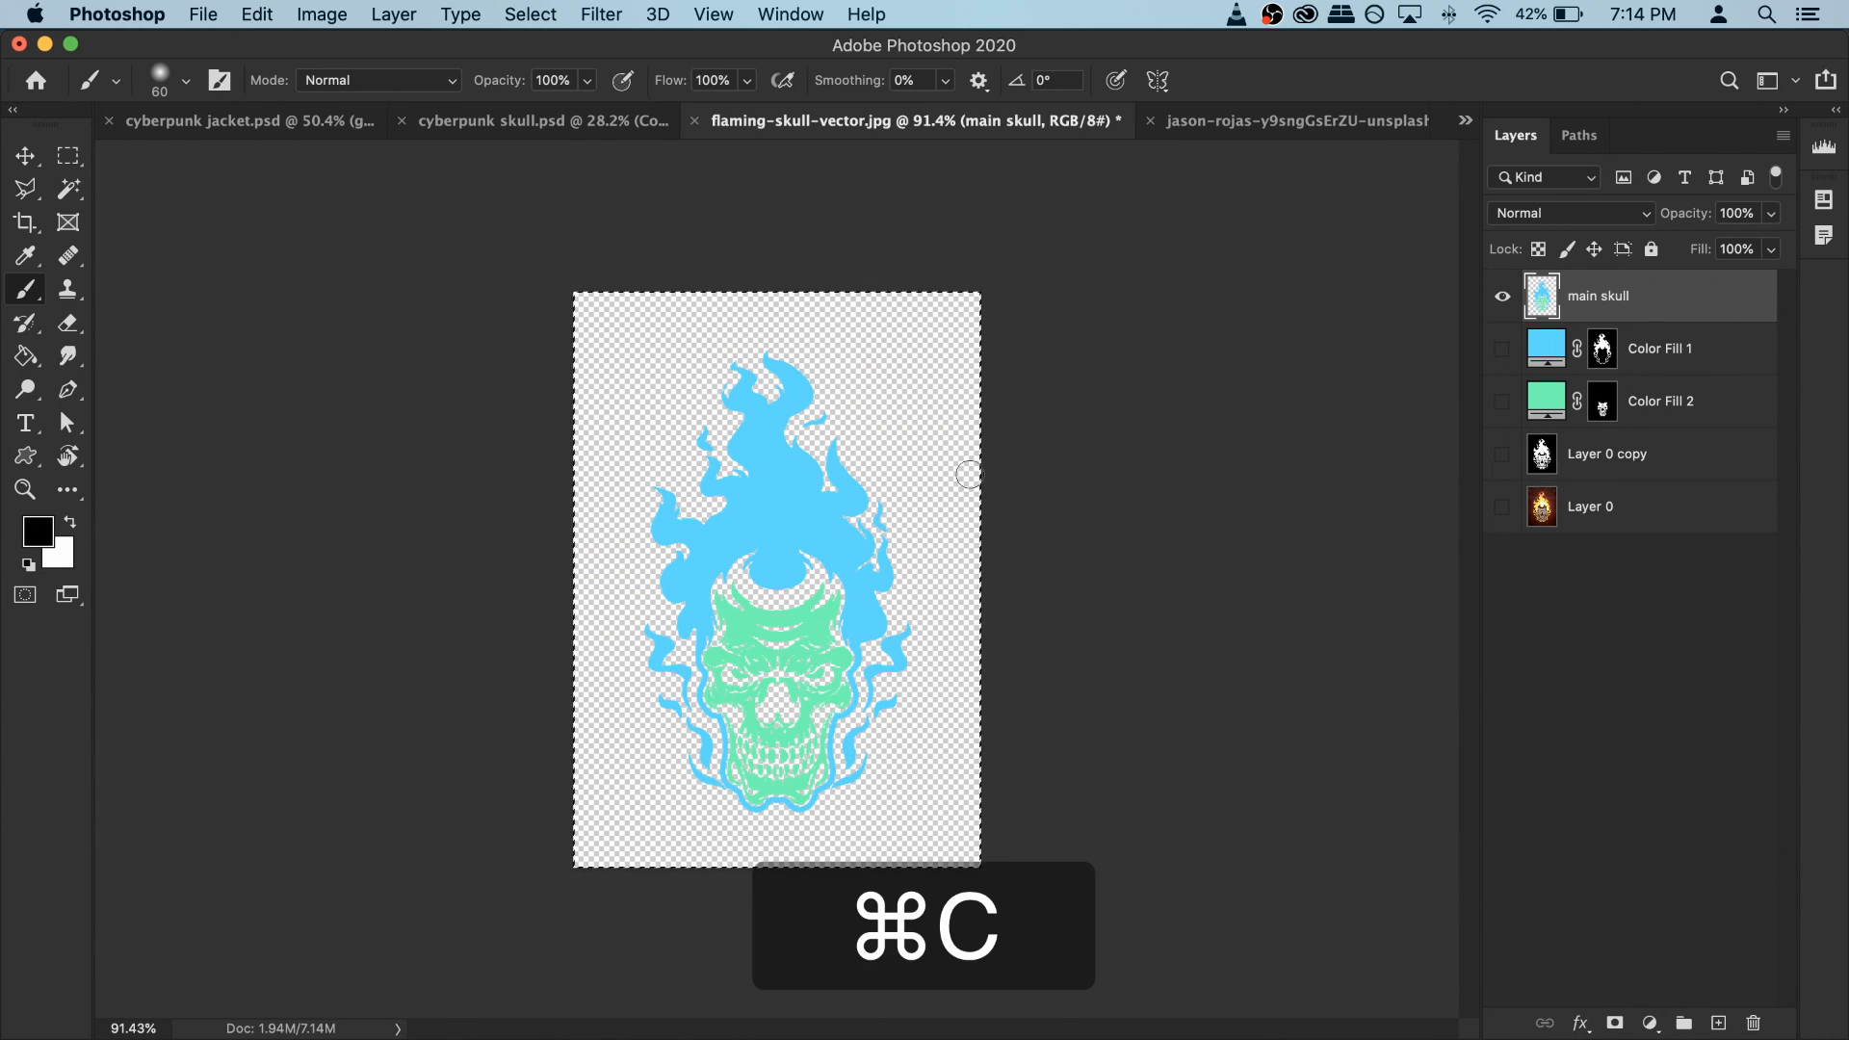
click(1331, 126)
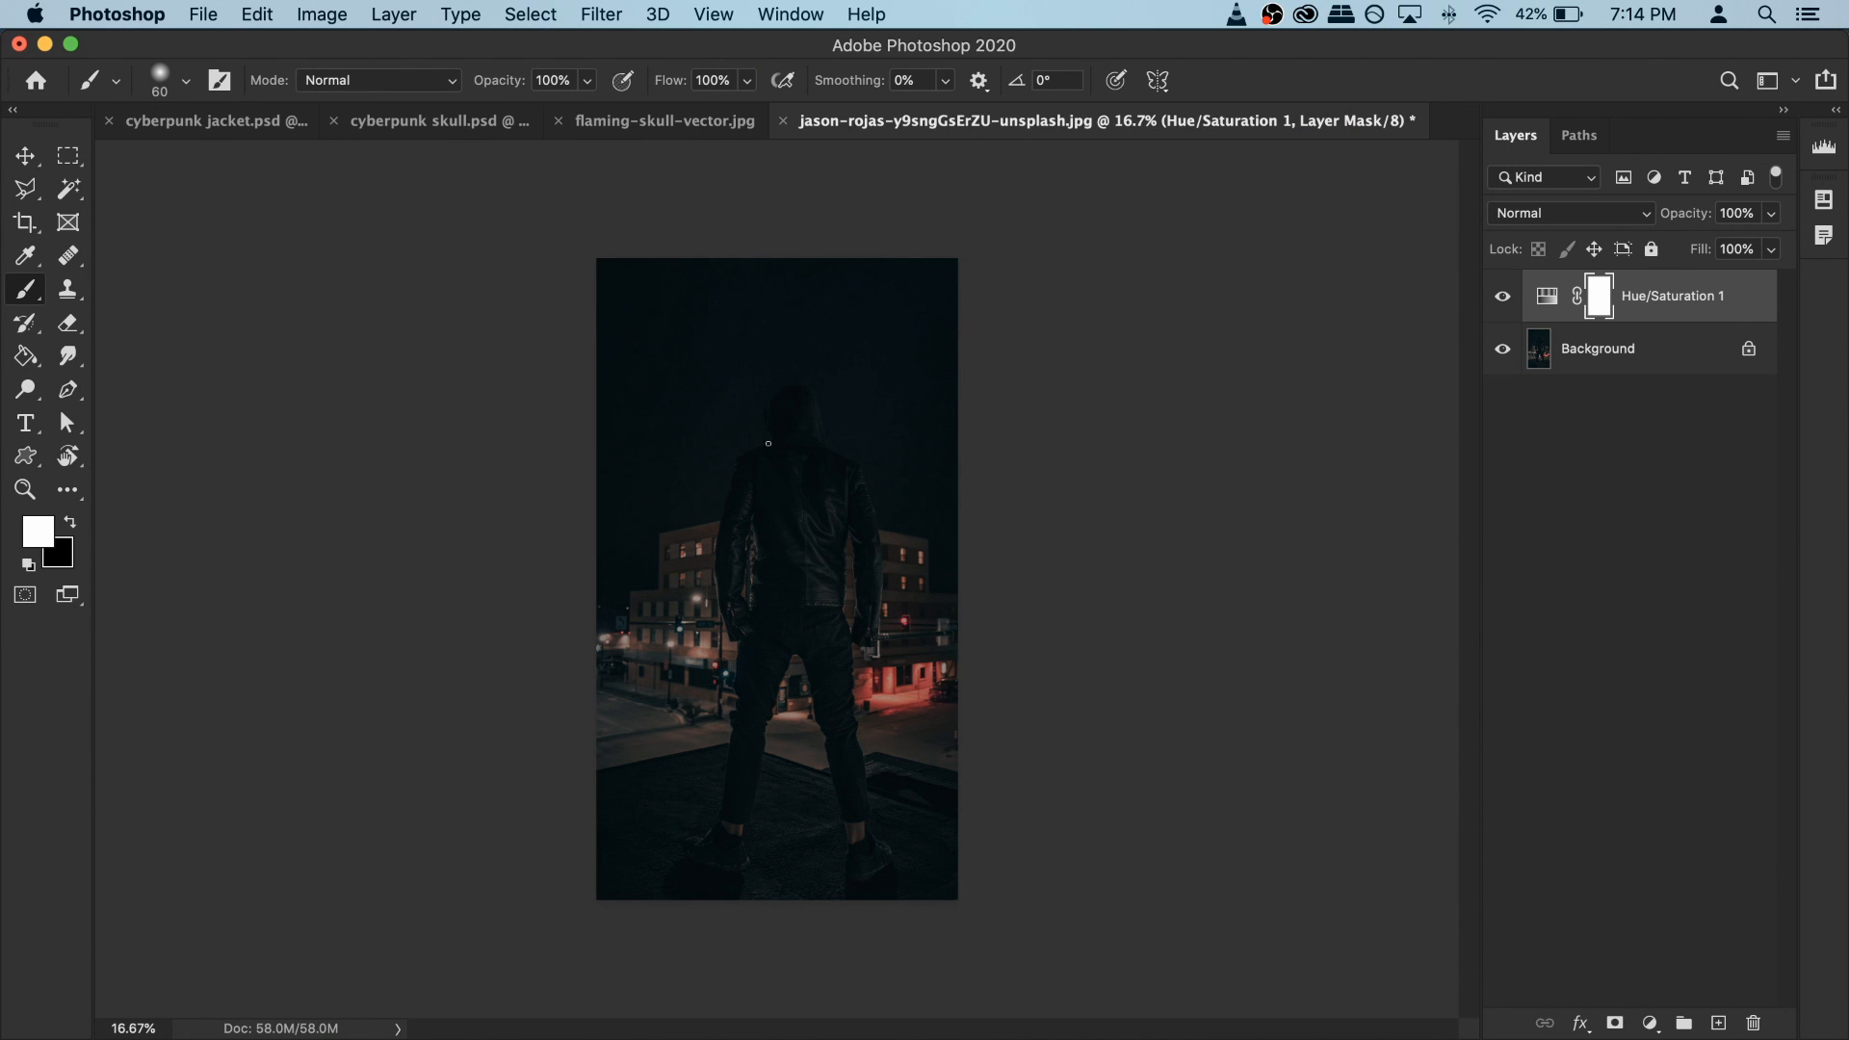
key(super)
key(super+v)
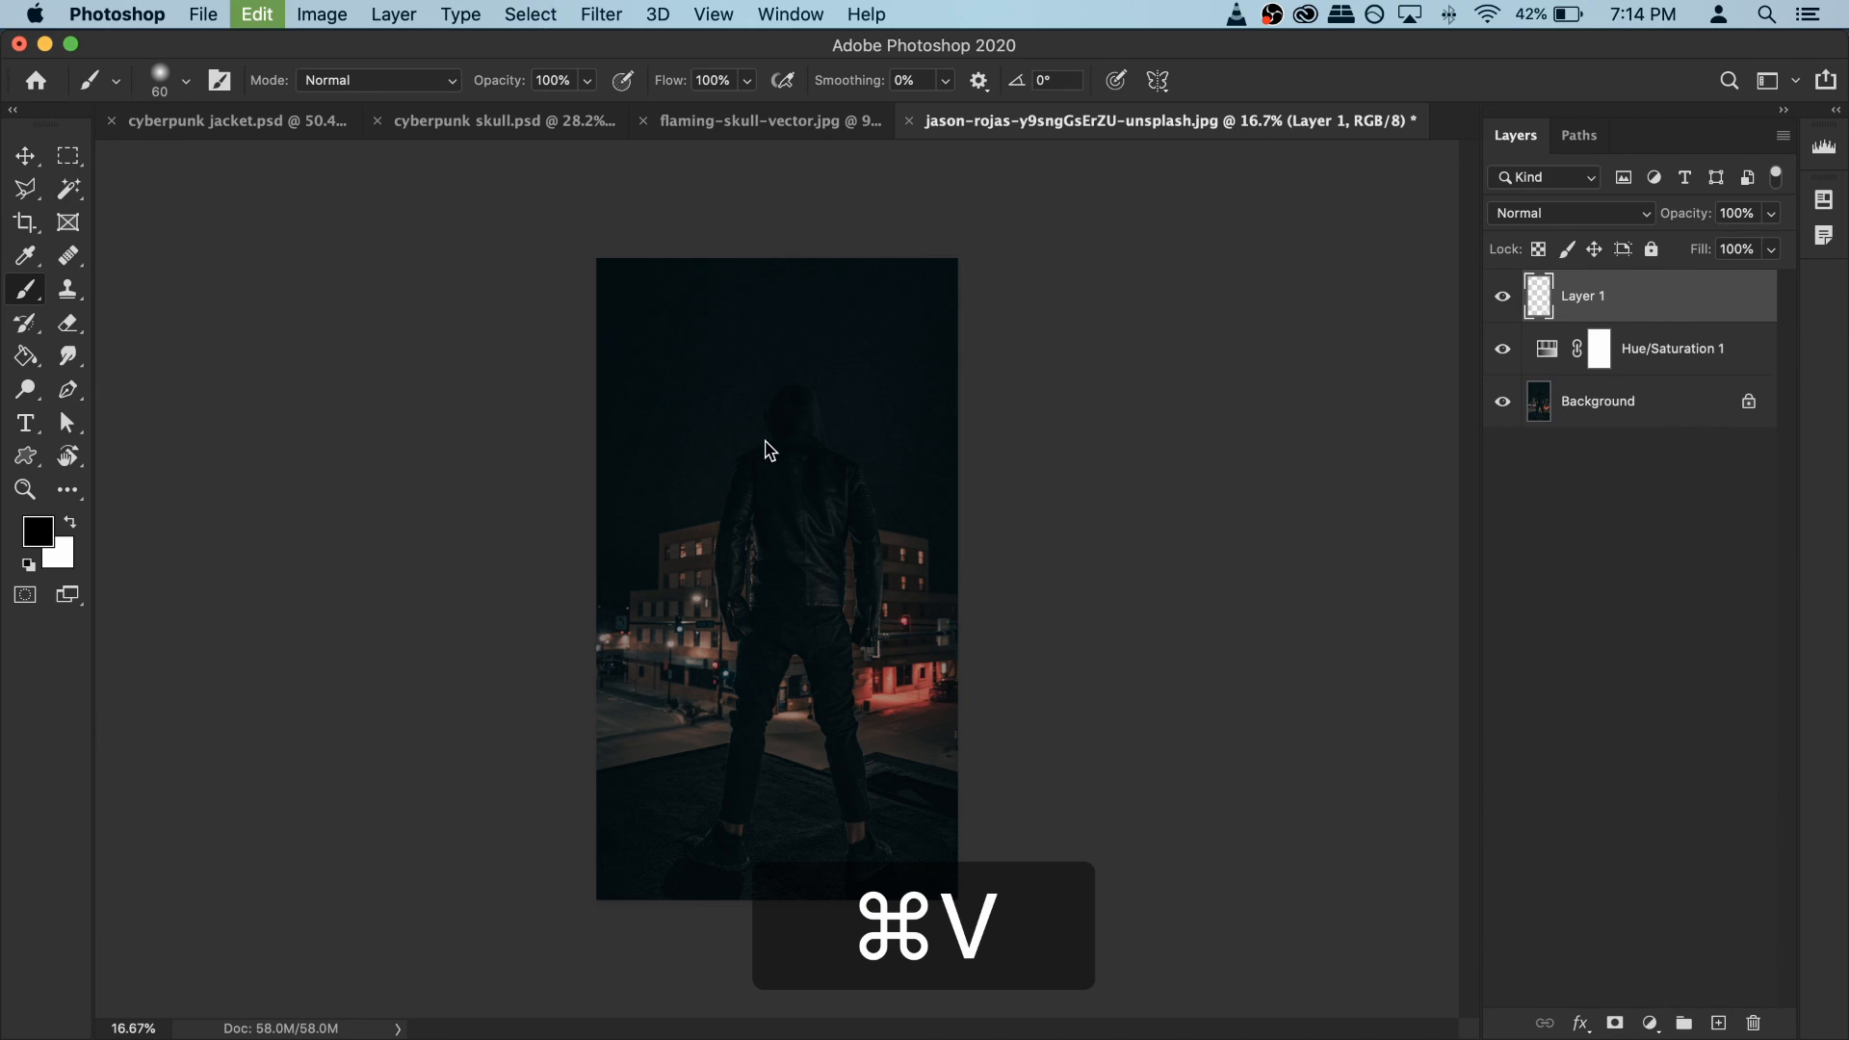
Step: Free-transform the pasted skull, scaling it proportionally to about 177% and placing it over the back of the jacket
scroll(745, 599, up, 2)
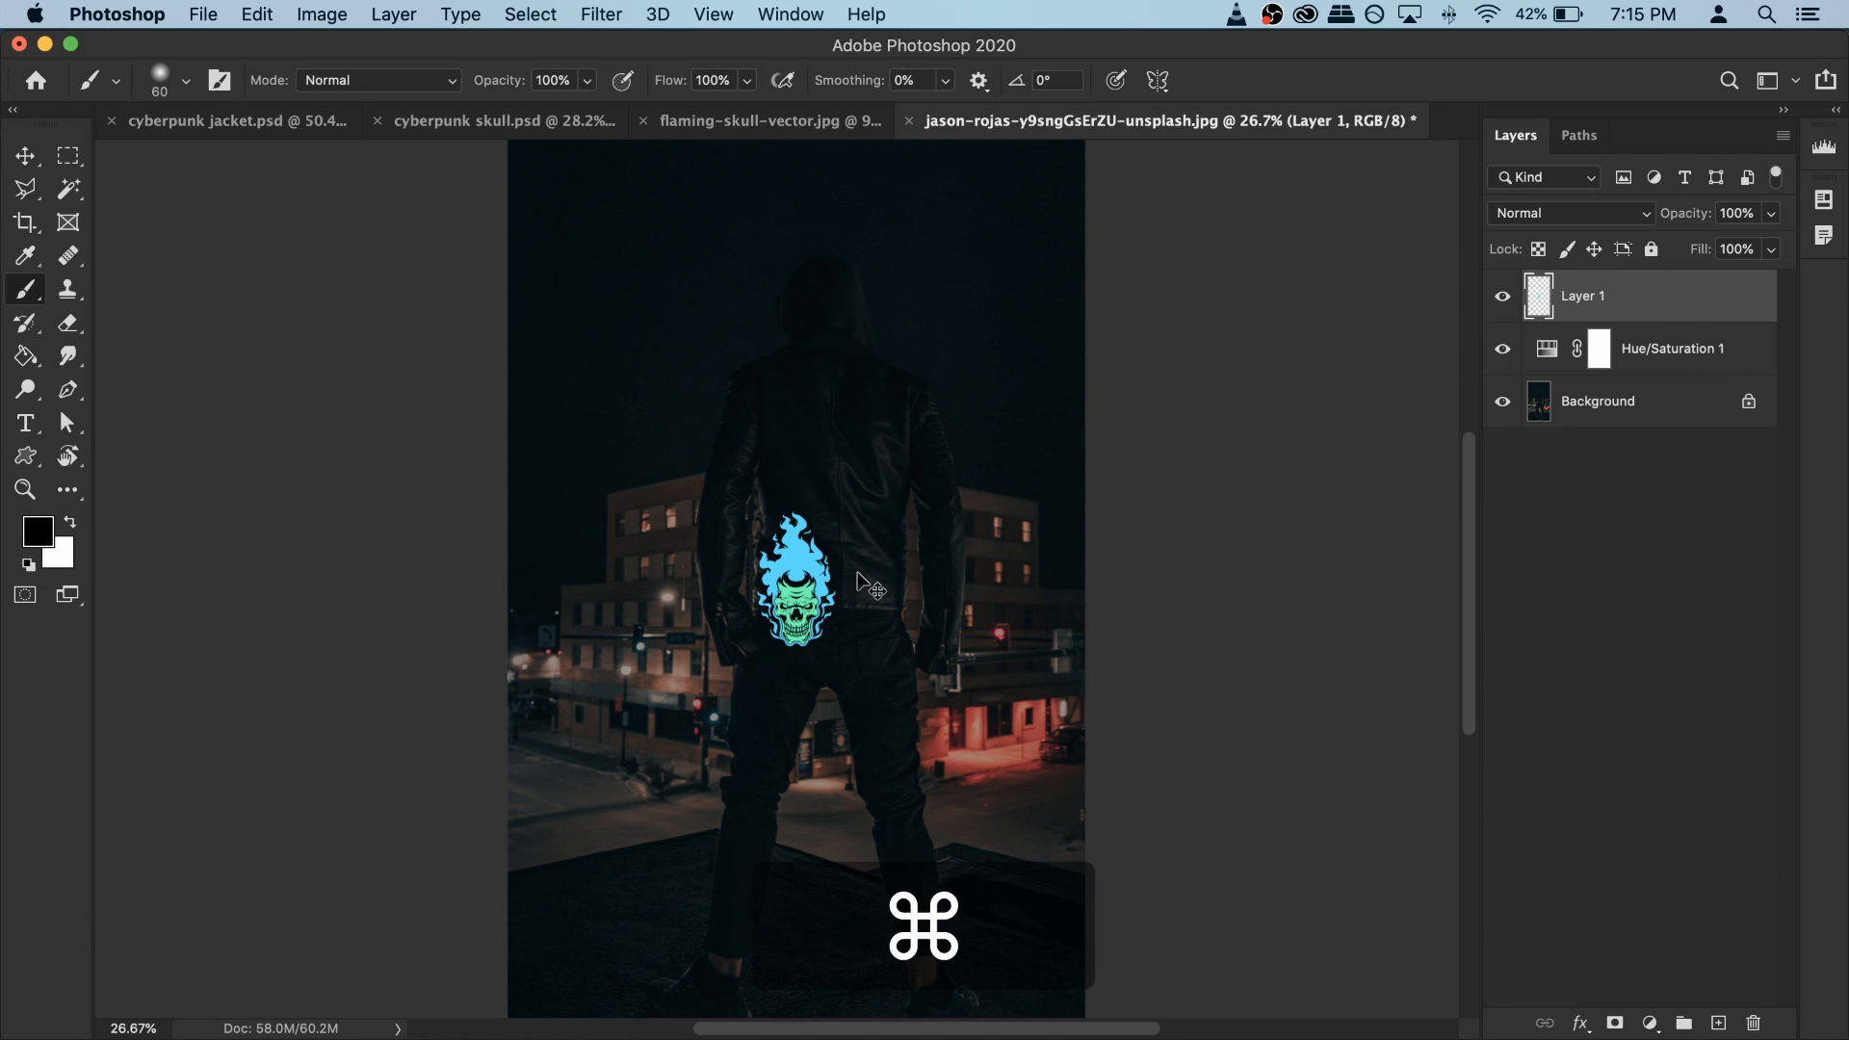
key(super+t)
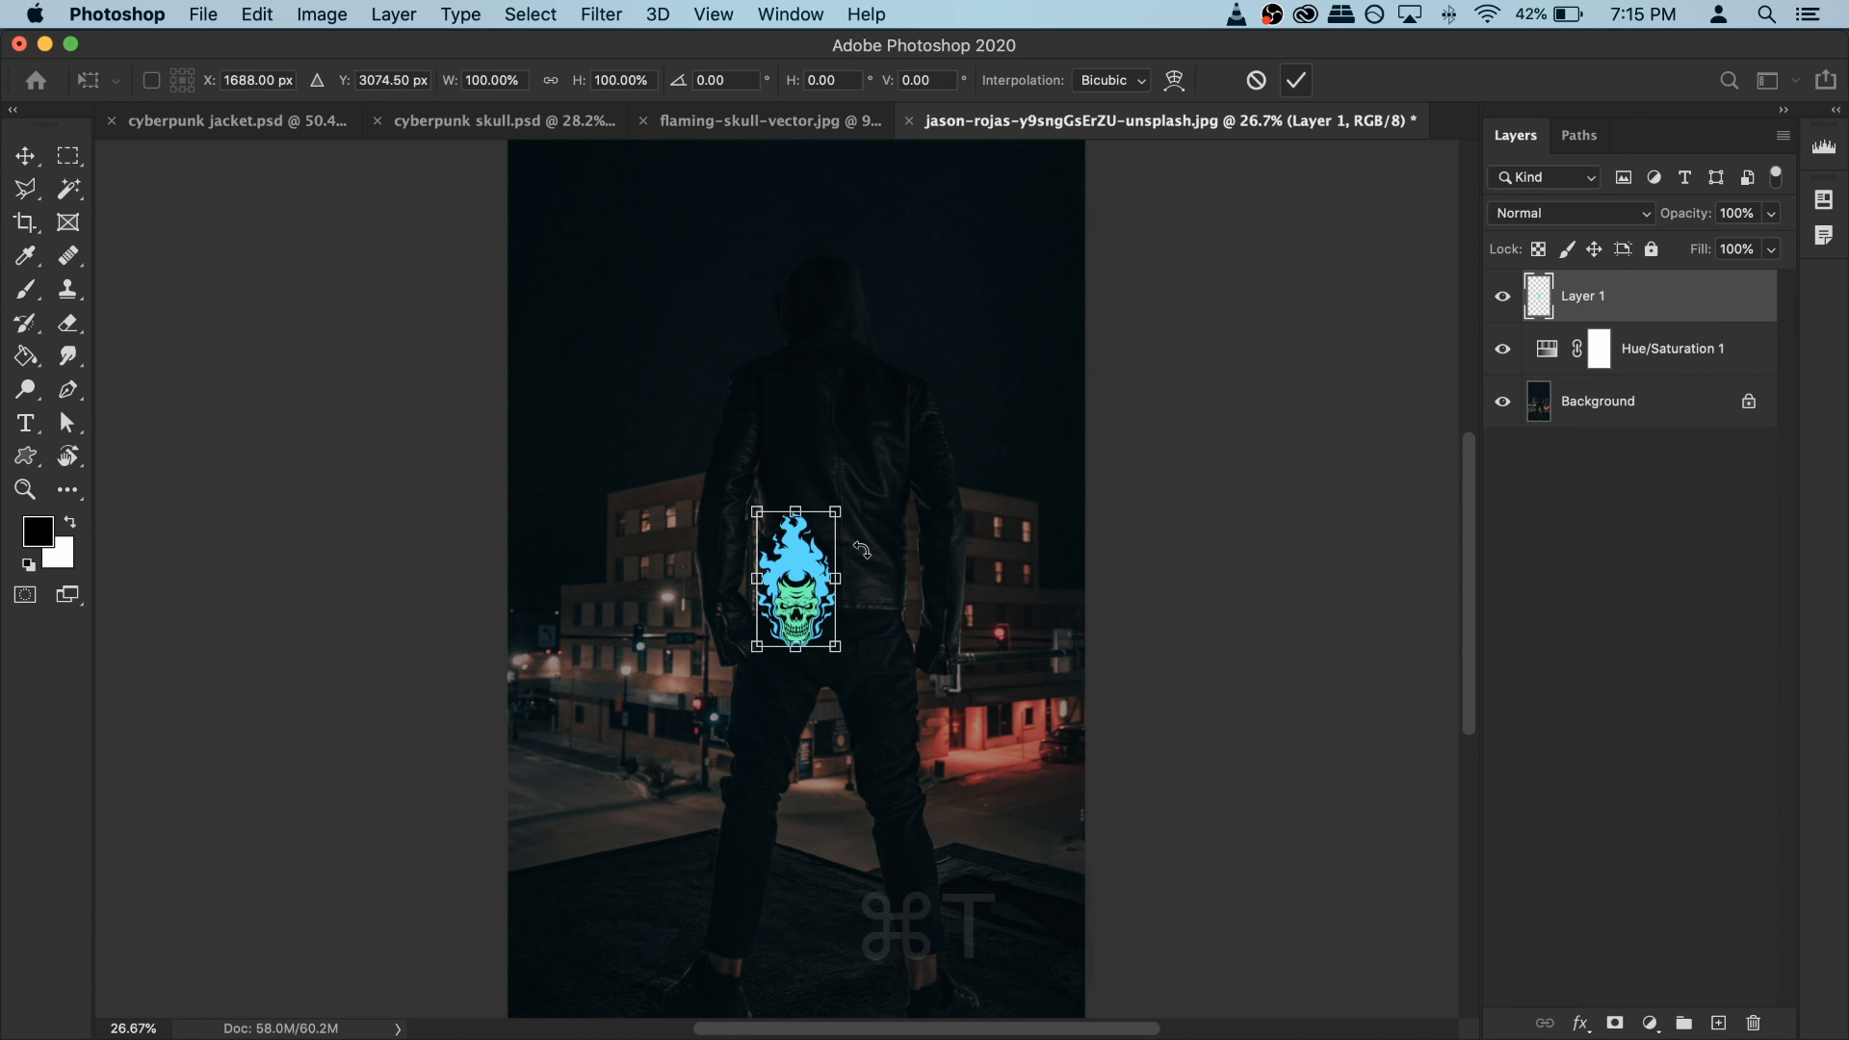
drag(843, 510, 925, 423)
scroll(836, 578, up, 5)
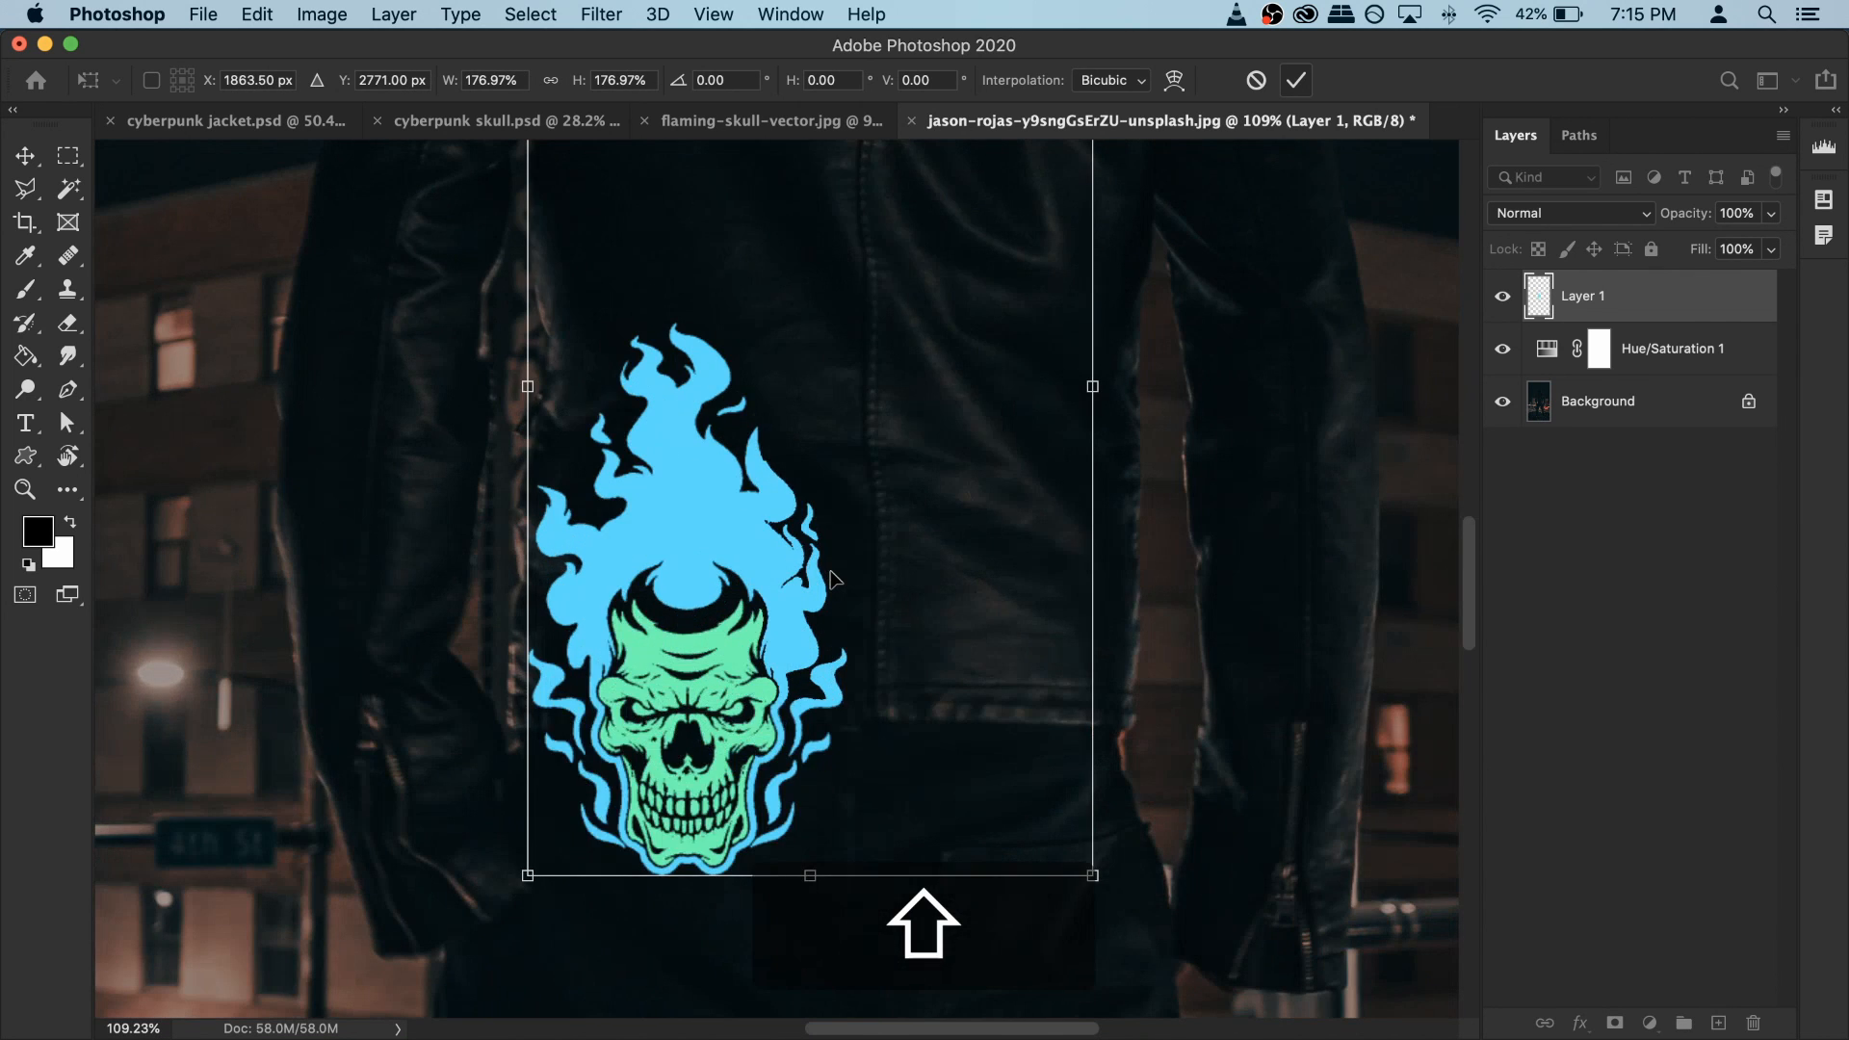
scroll(831, 578, down, 3)
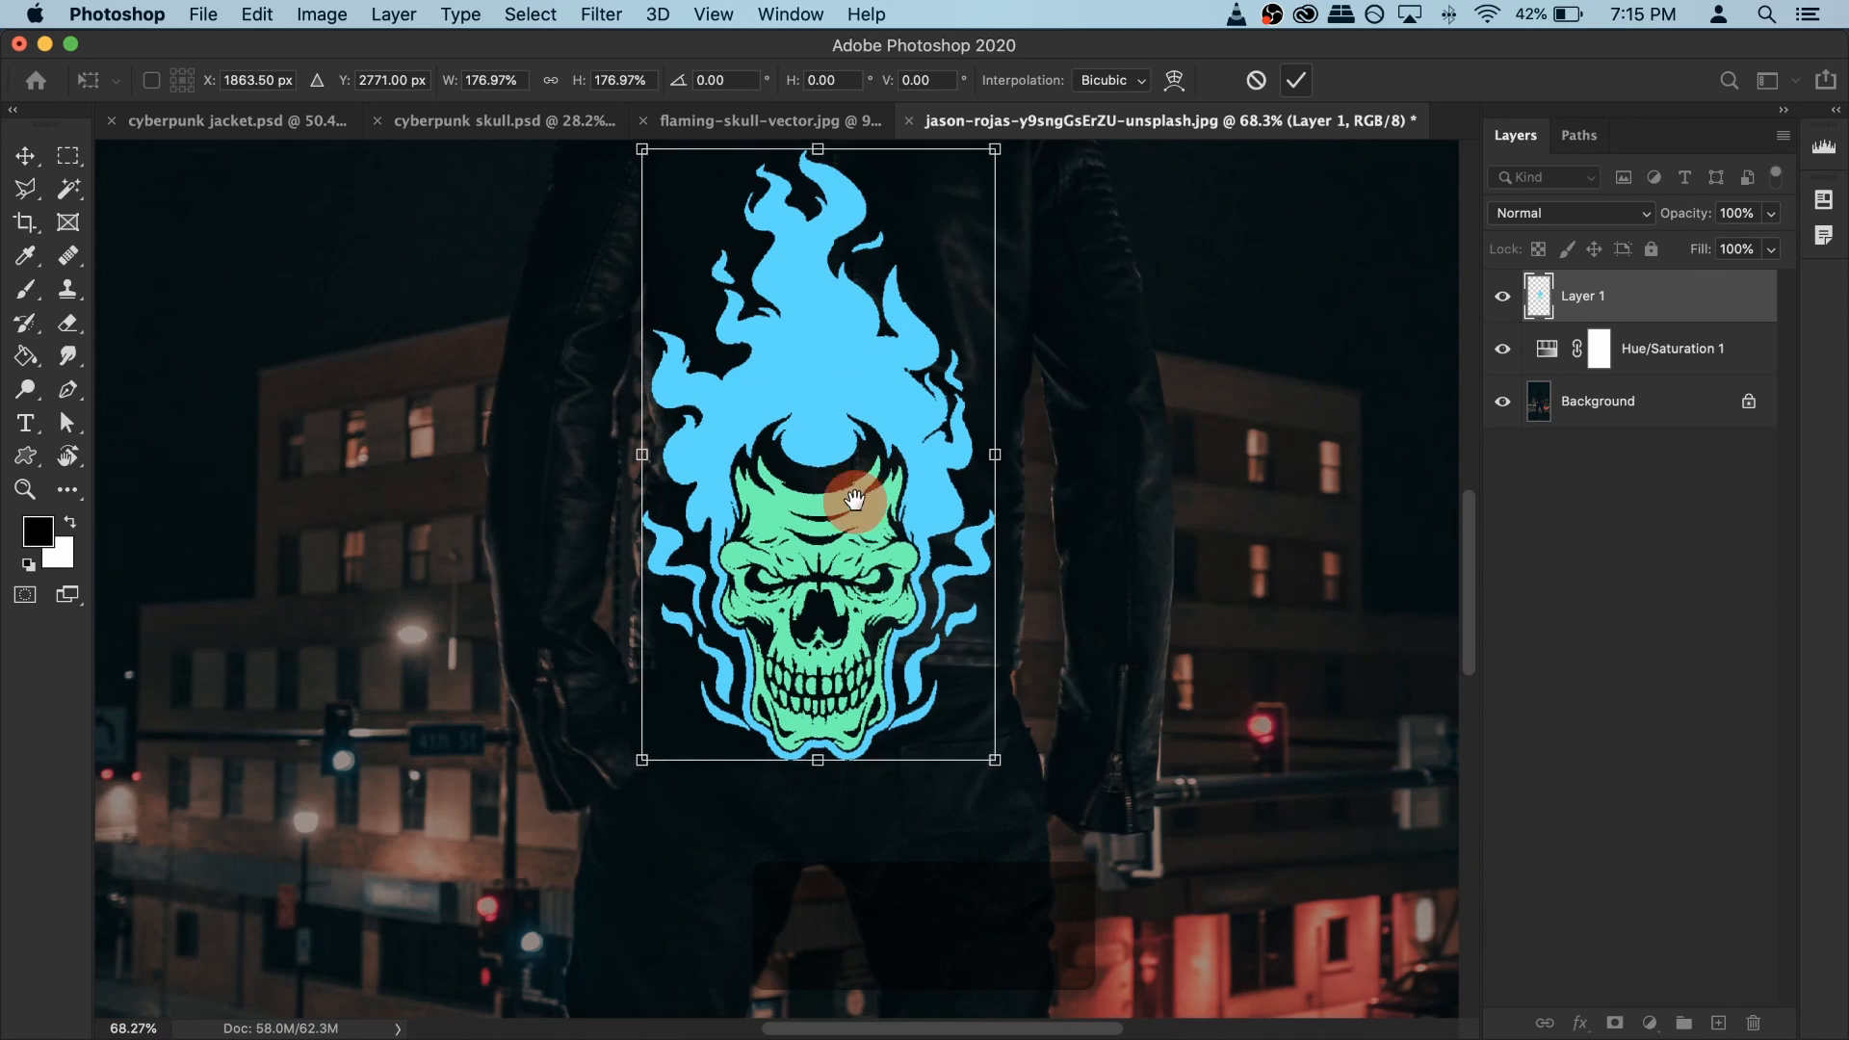
scroll(833, 583, up, 4)
drag(833, 651, 872, 543)
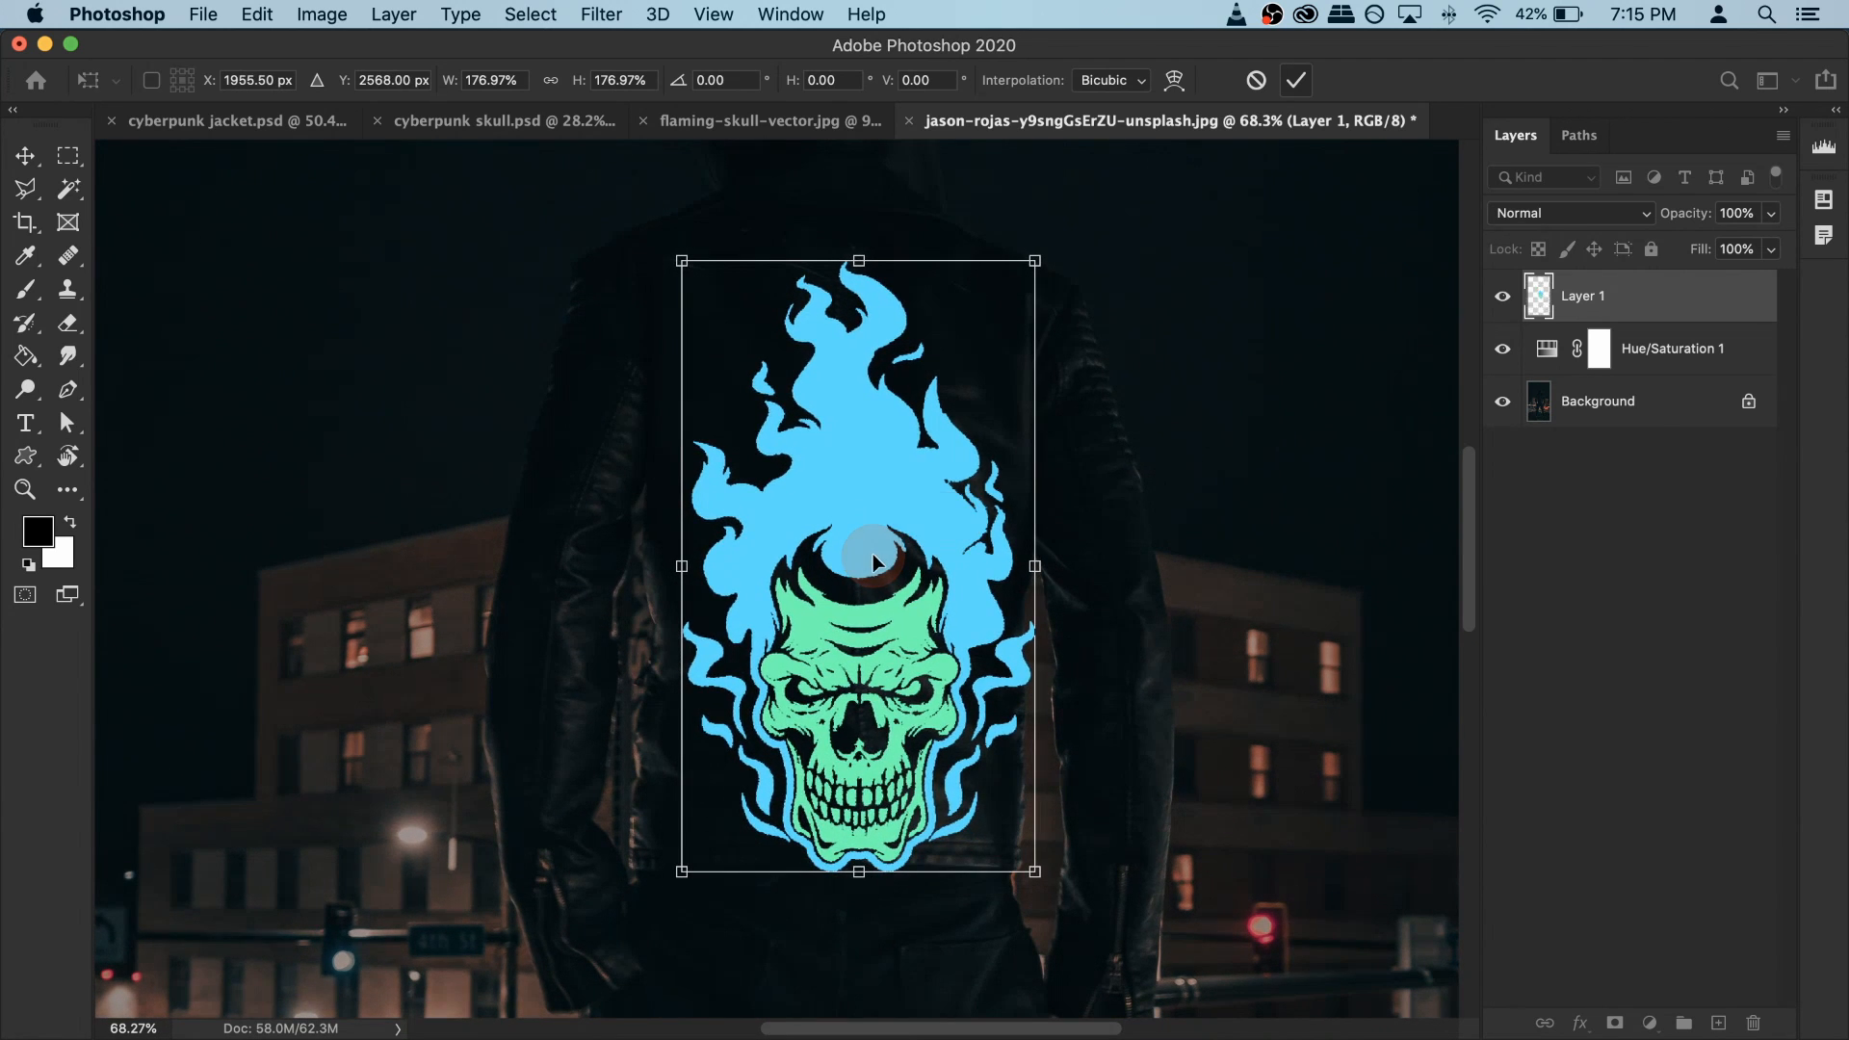
Step: Distort the skull's four corners to follow the angle of the jacket's back, and apply the transformation
right_click(880, 449)
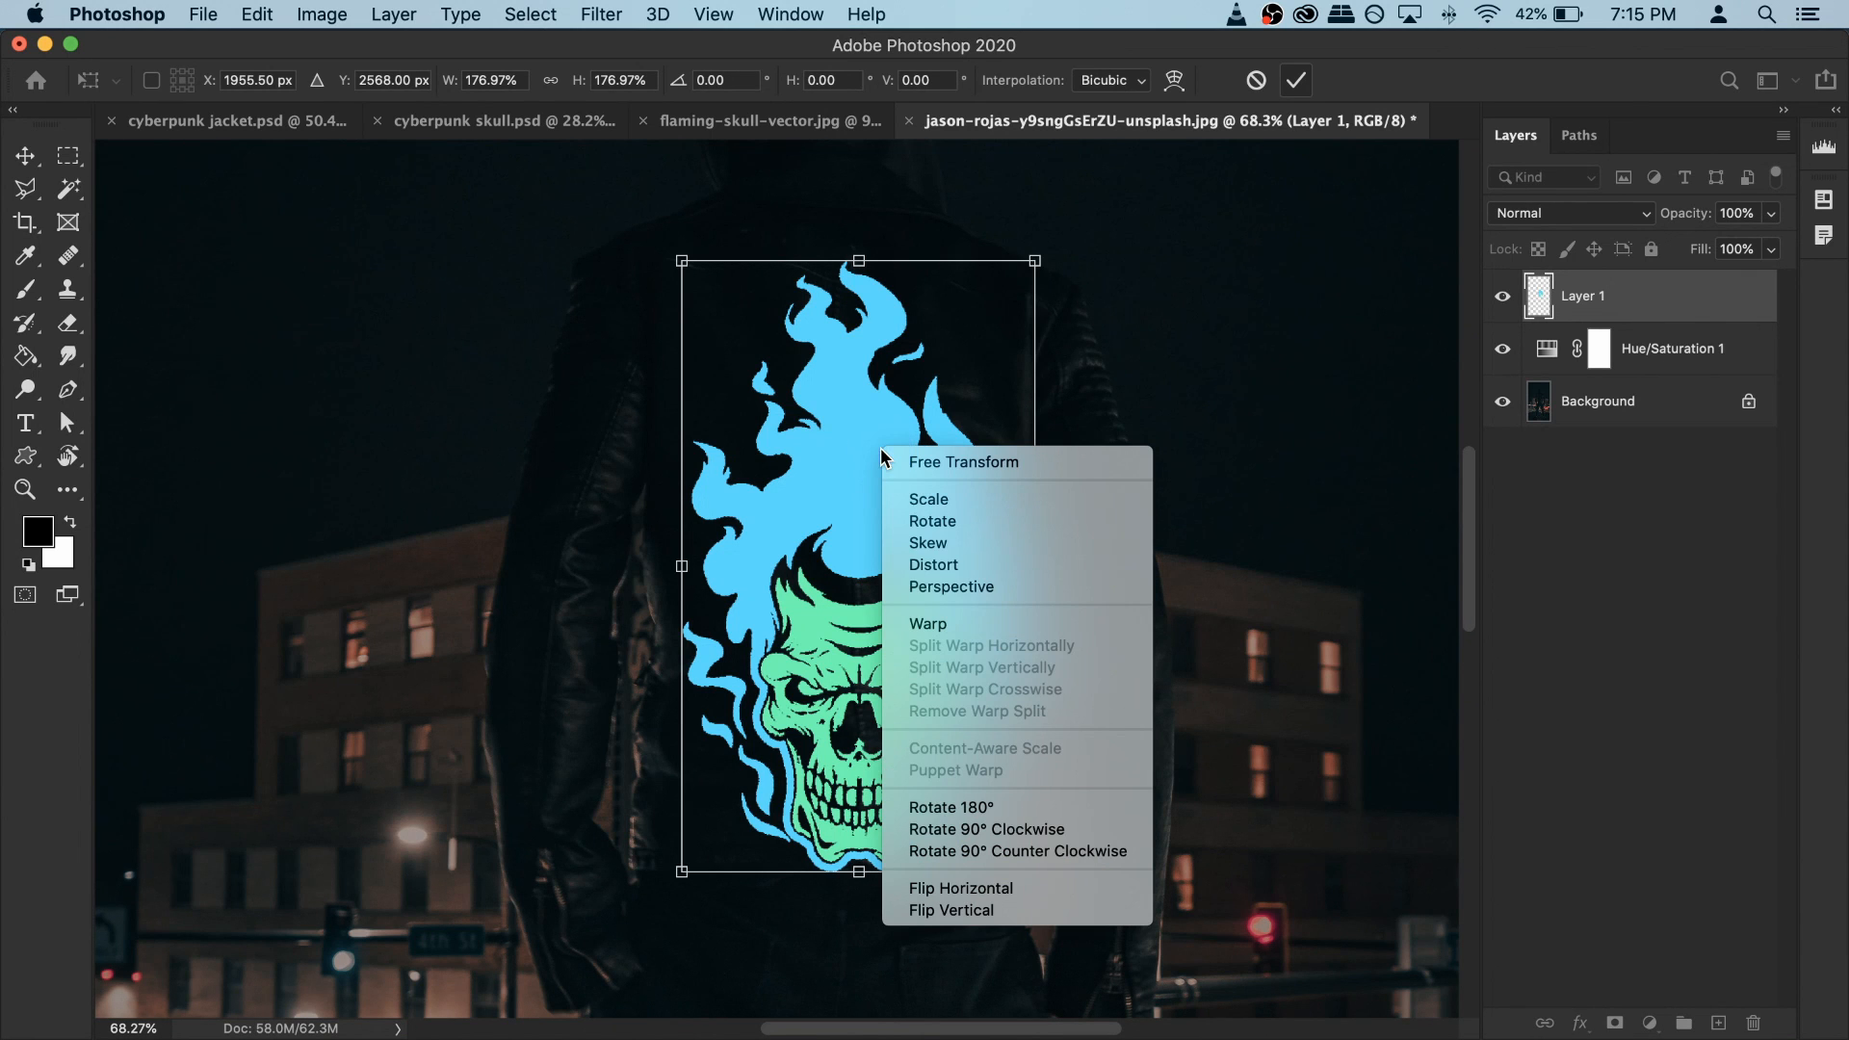
click(965, 564)
drag(683, 262, 654, 226)
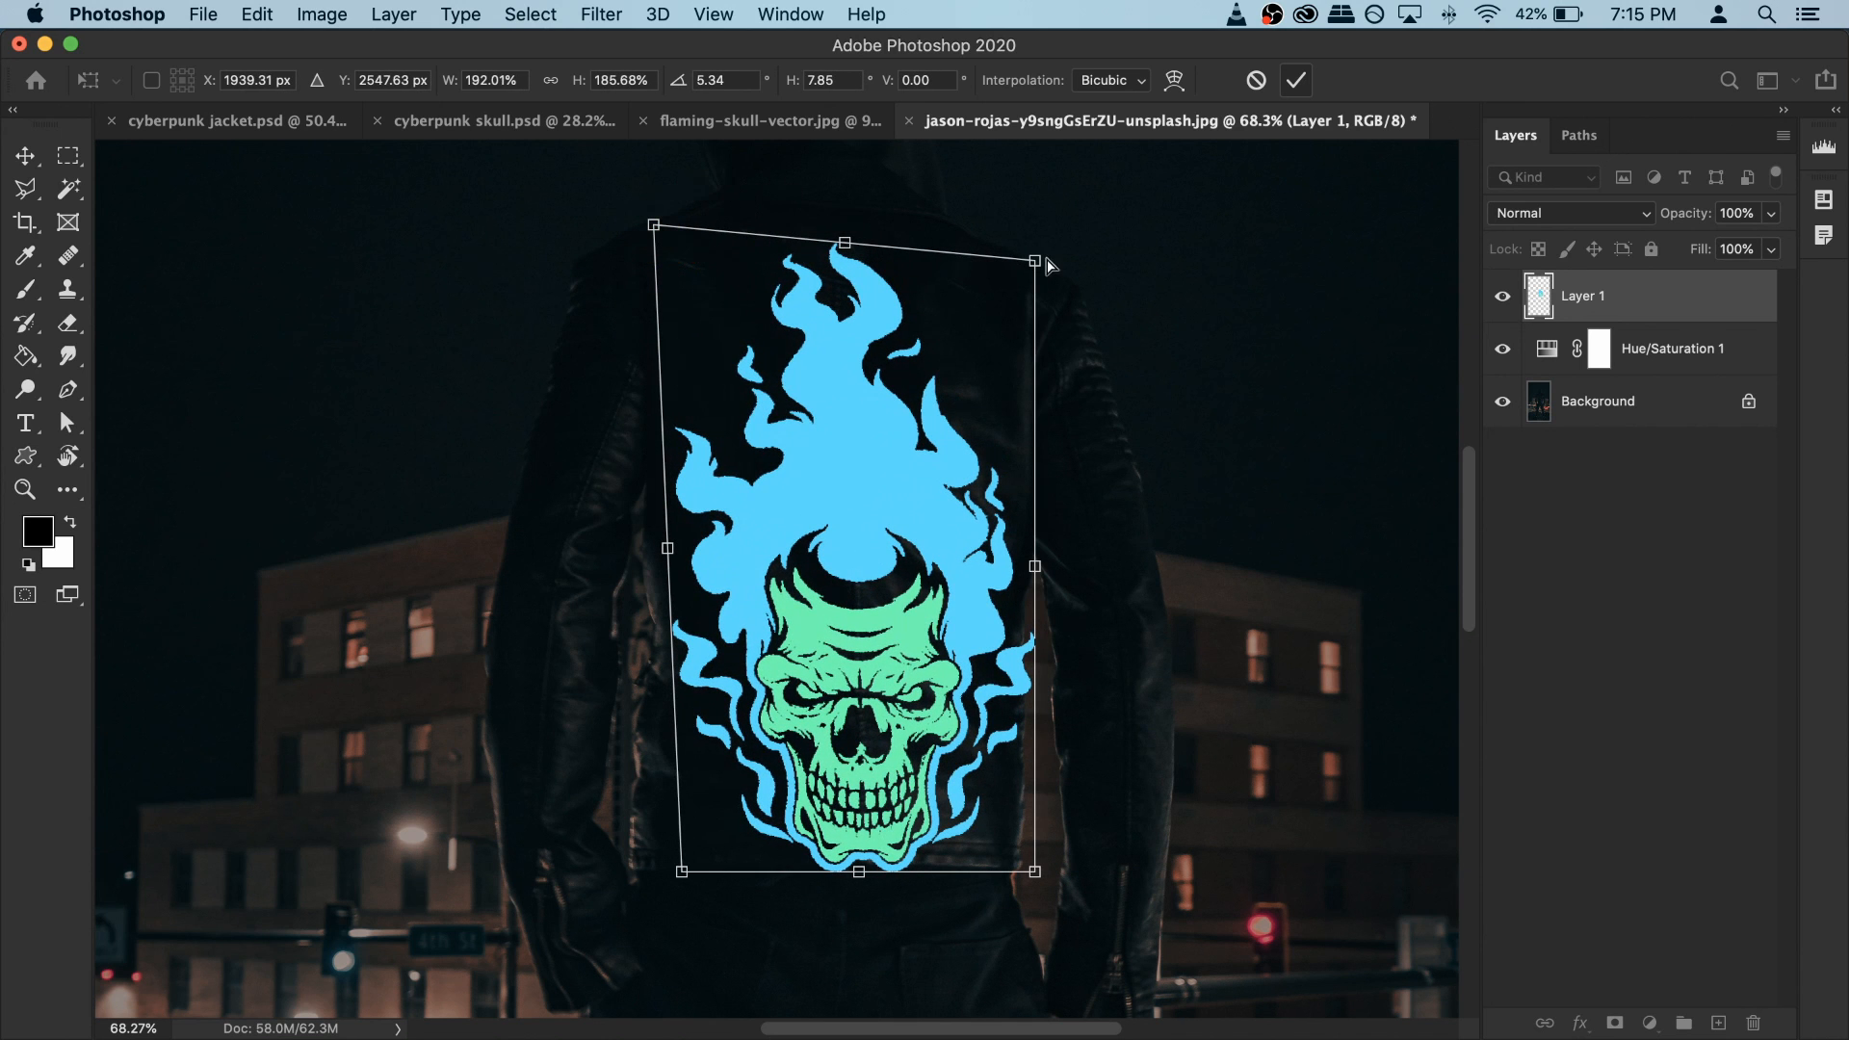
drag(1036, 262, 1025, 269)
drag(682, 871, 650, 866)
drag(1034, 871, 1003, 860)
mouse_move(655, 879)
mouse_down()
mouse_move(642, 863)
mouse_move(640, 881)
mouse_up()
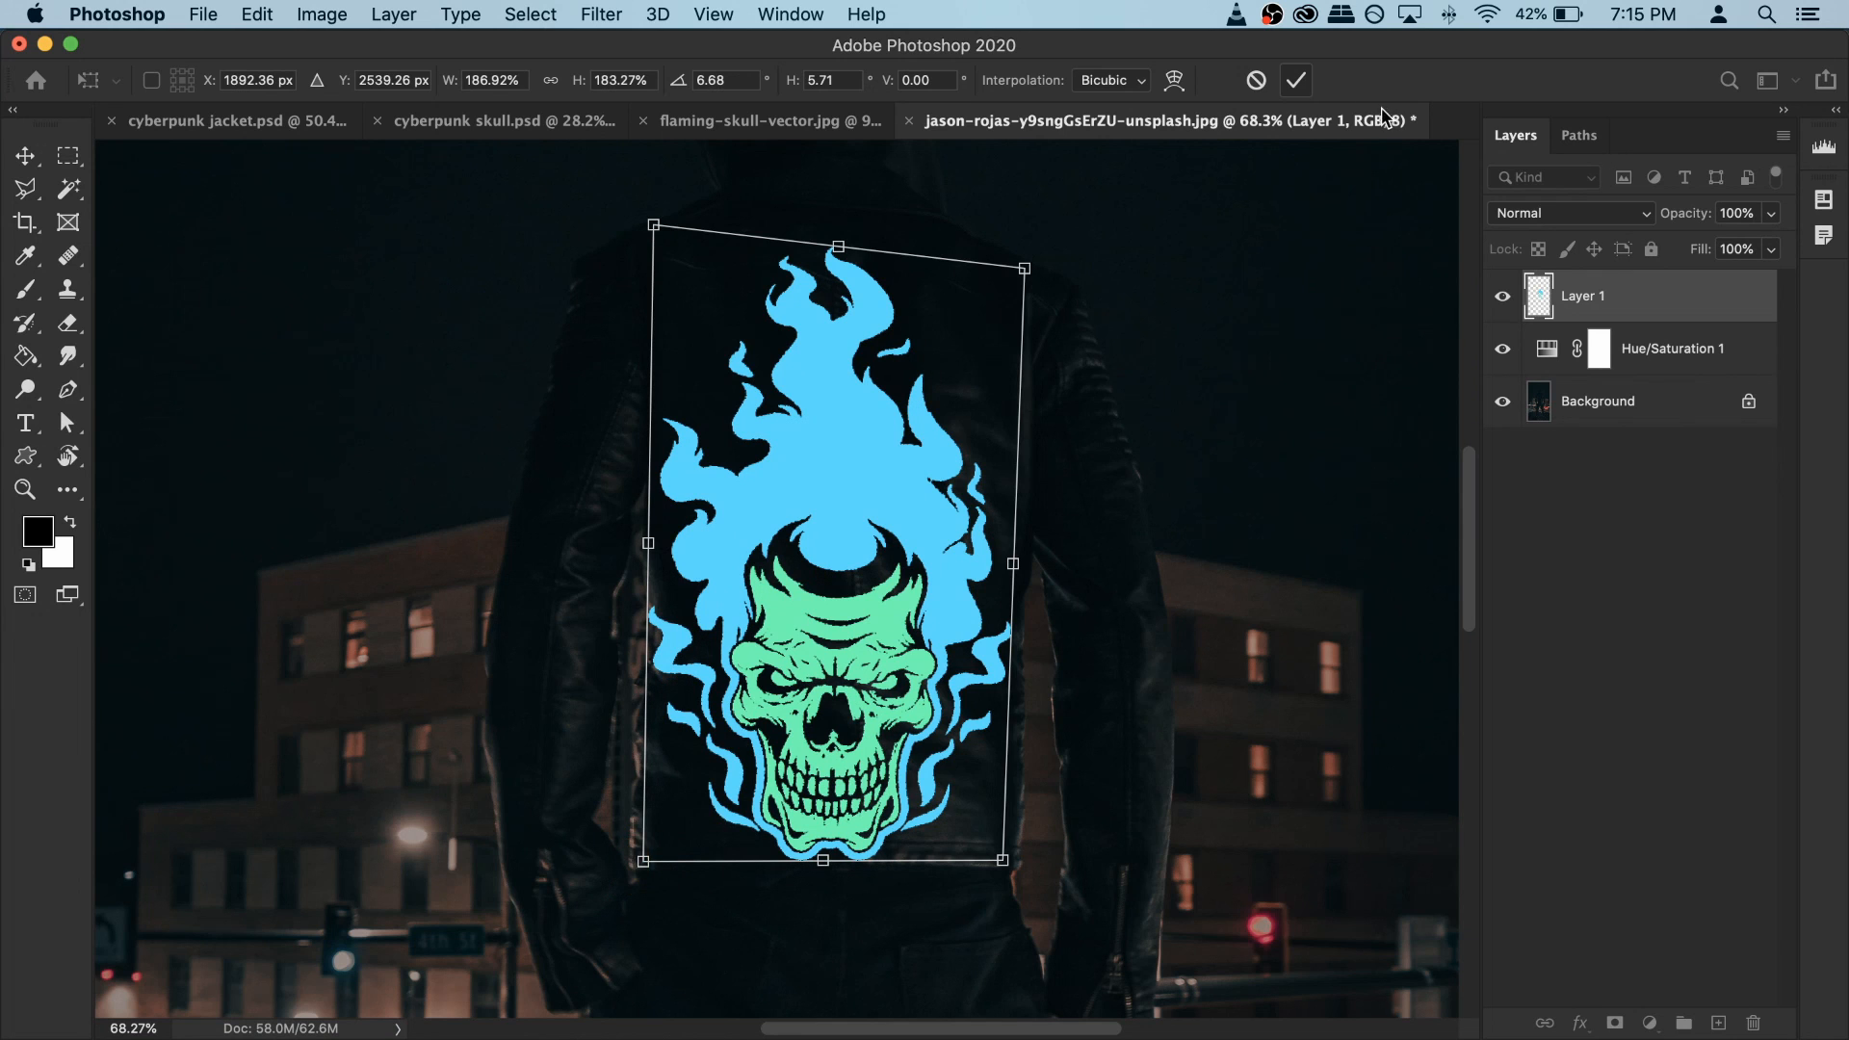
click(1297, 81)
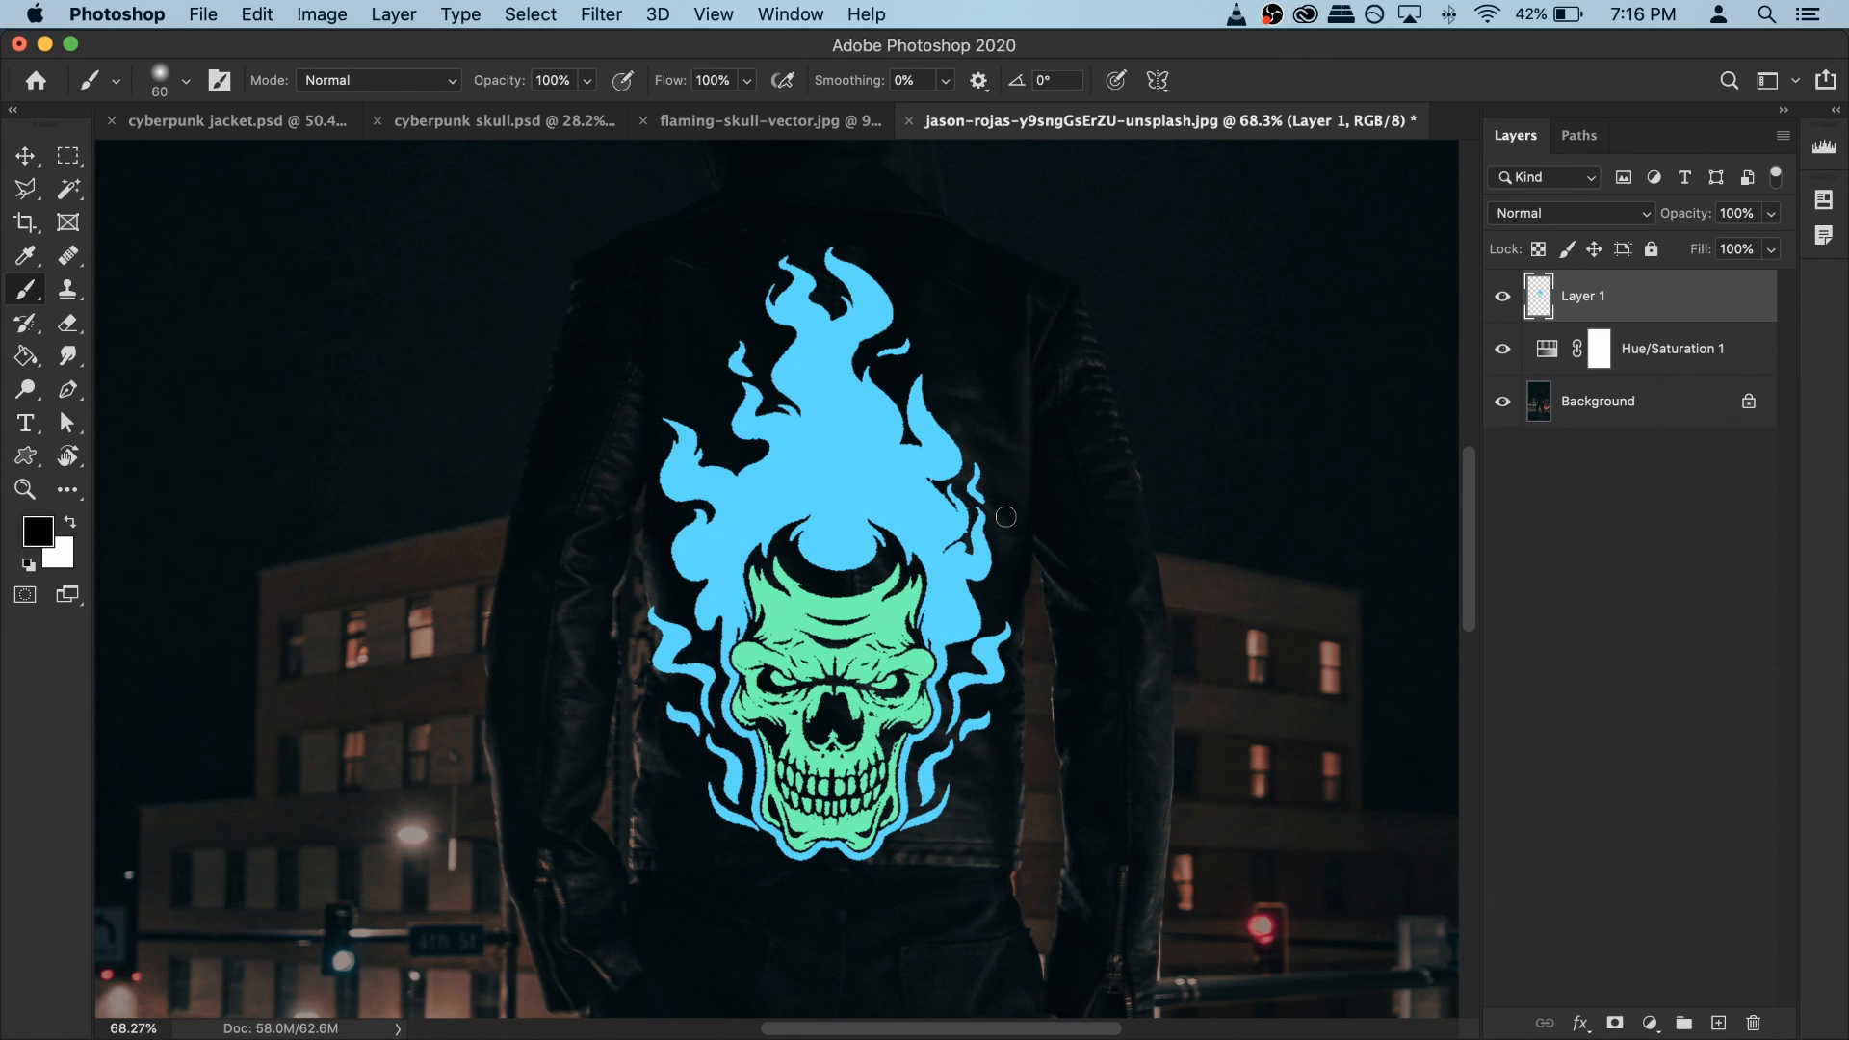
Step: Free-transform the skull layer to a smaller size about its centre, reposition it on the jacket's back, and apply the transformation
key(super+t)
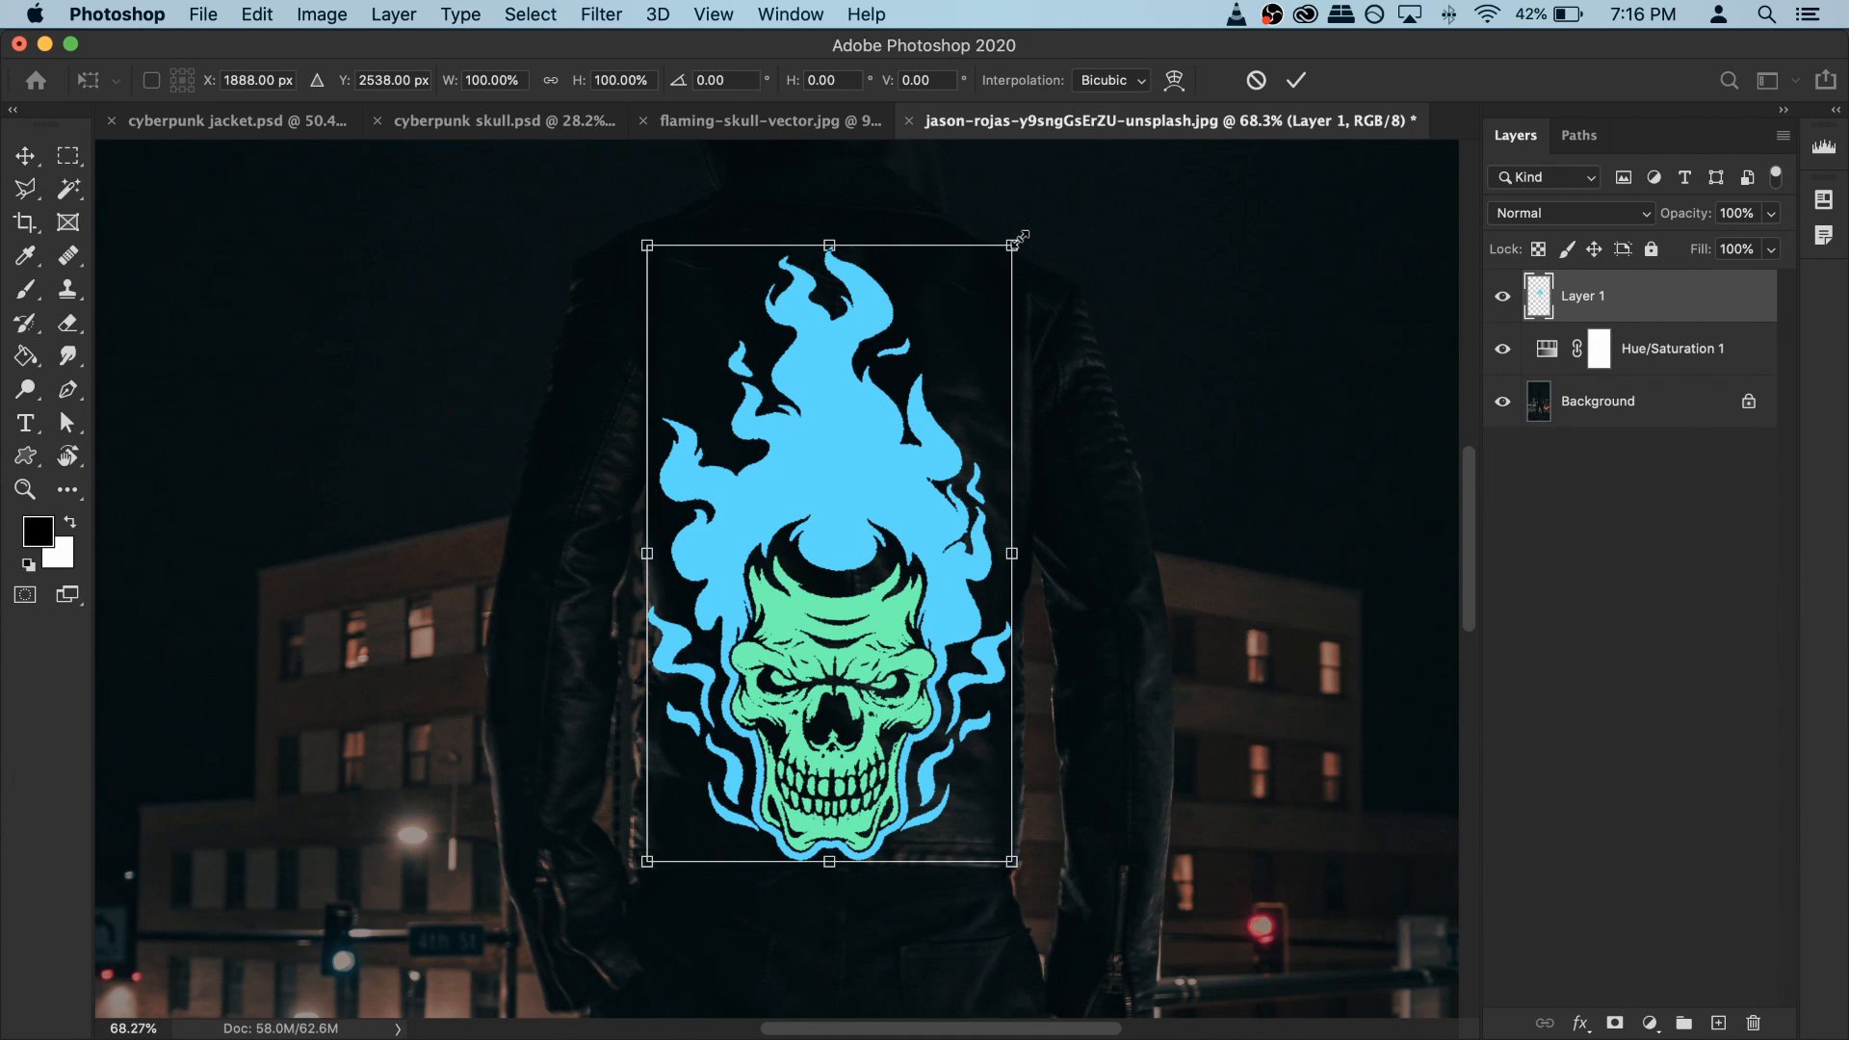
key(alt)
key(shift)
key(shift)
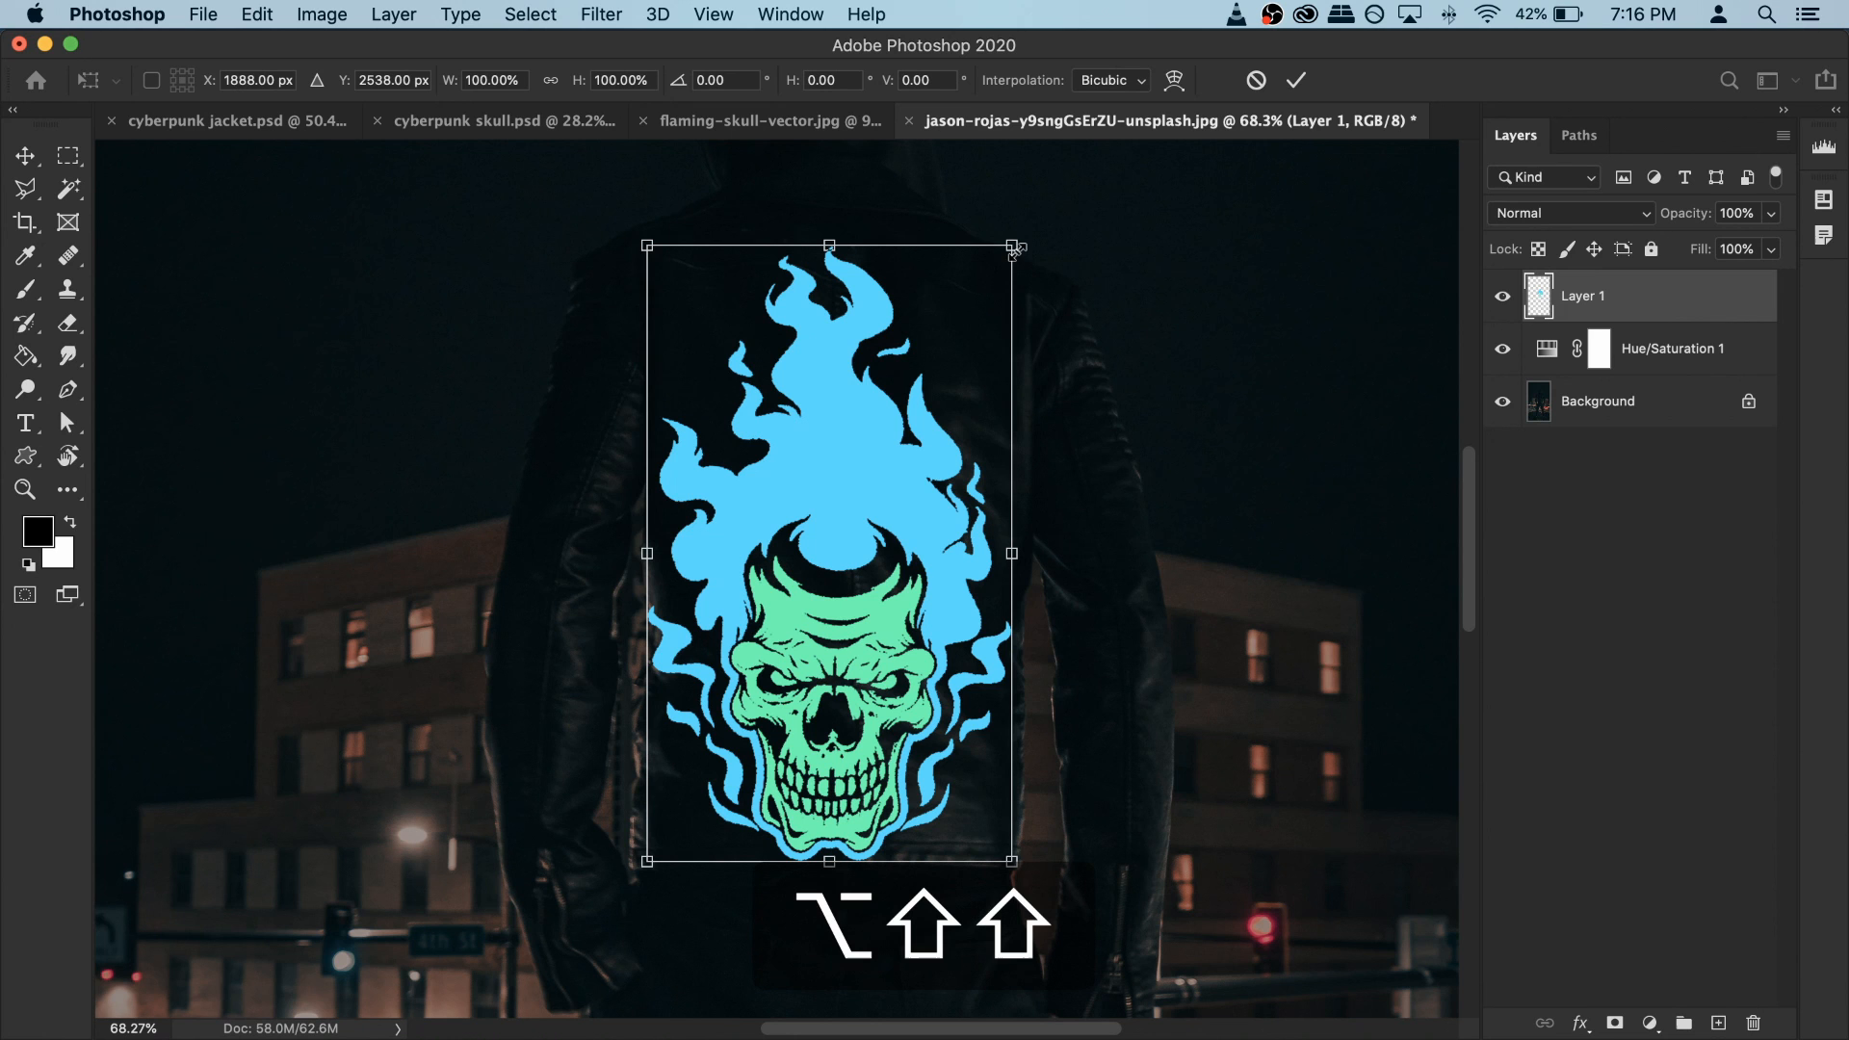
drag(1013, 244, 968, 313)
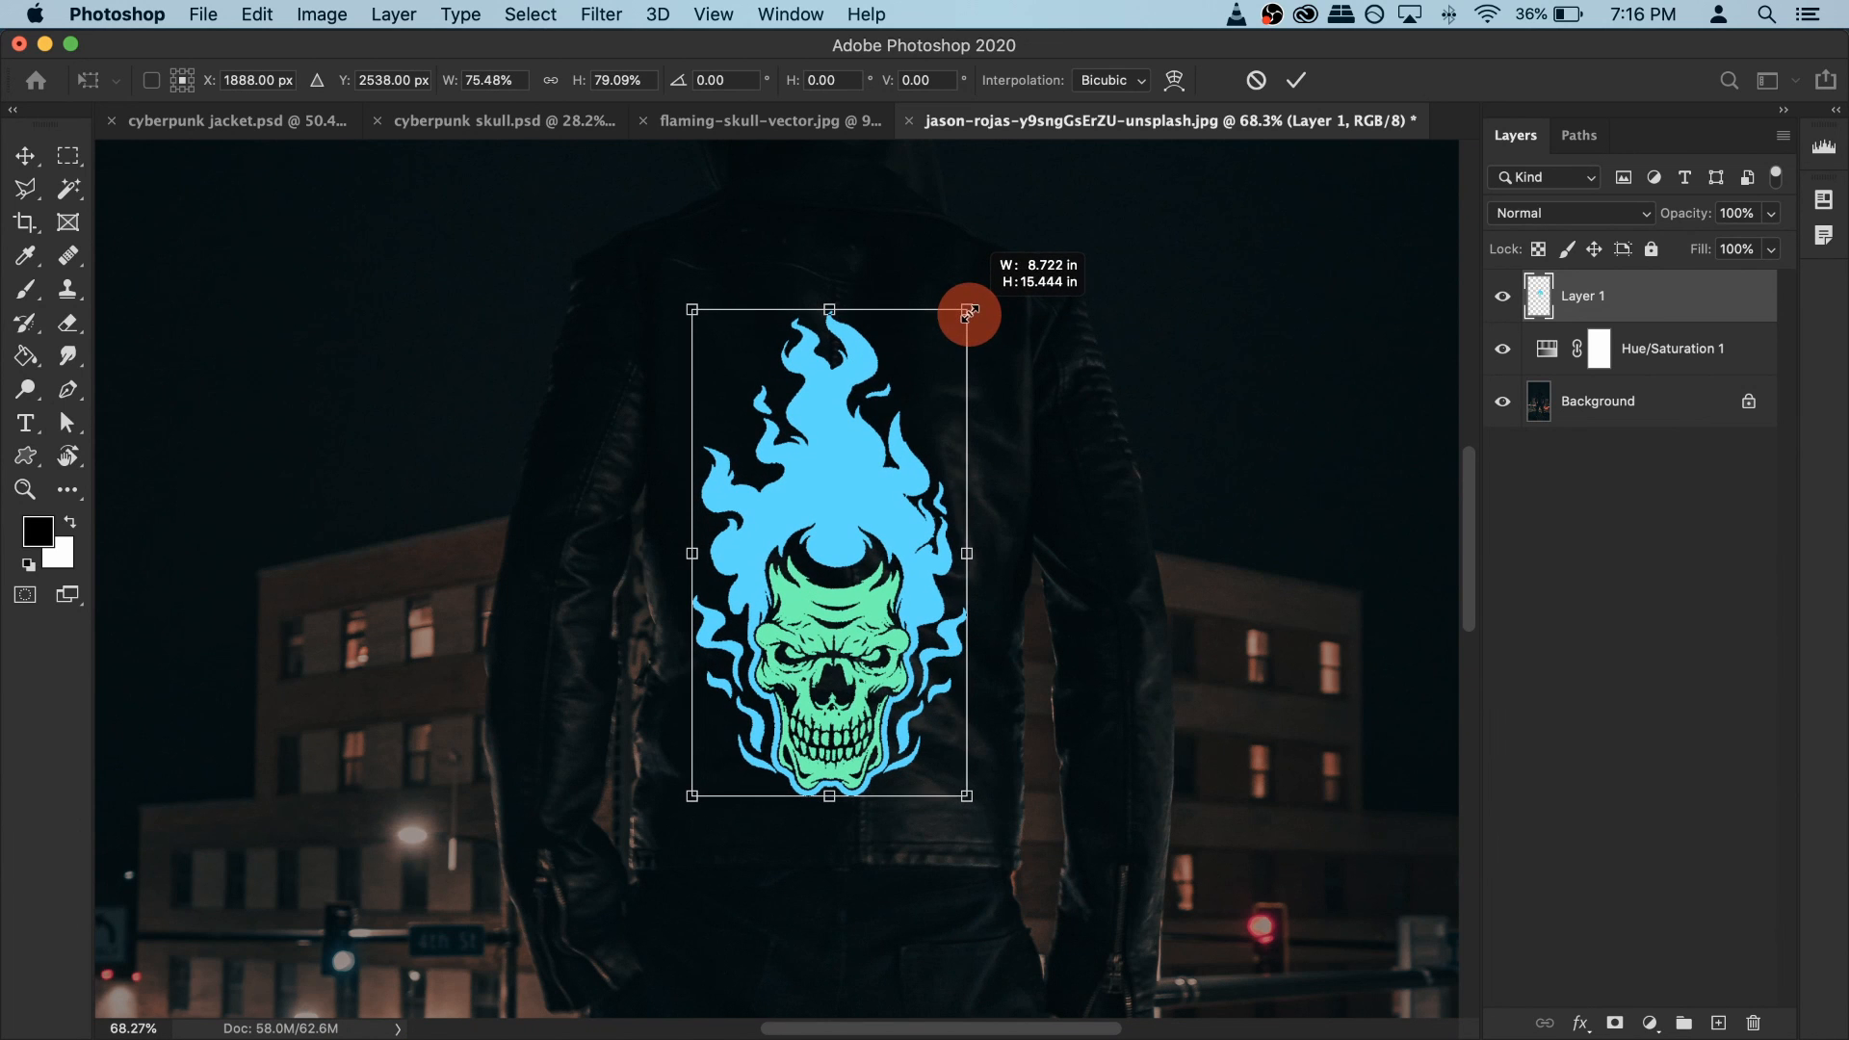
key(shift)
key(shift)
drag(844, 624, 863, 592)
drag(988, 771, 1010, 795)
click(1295, 81)
key(super+z)
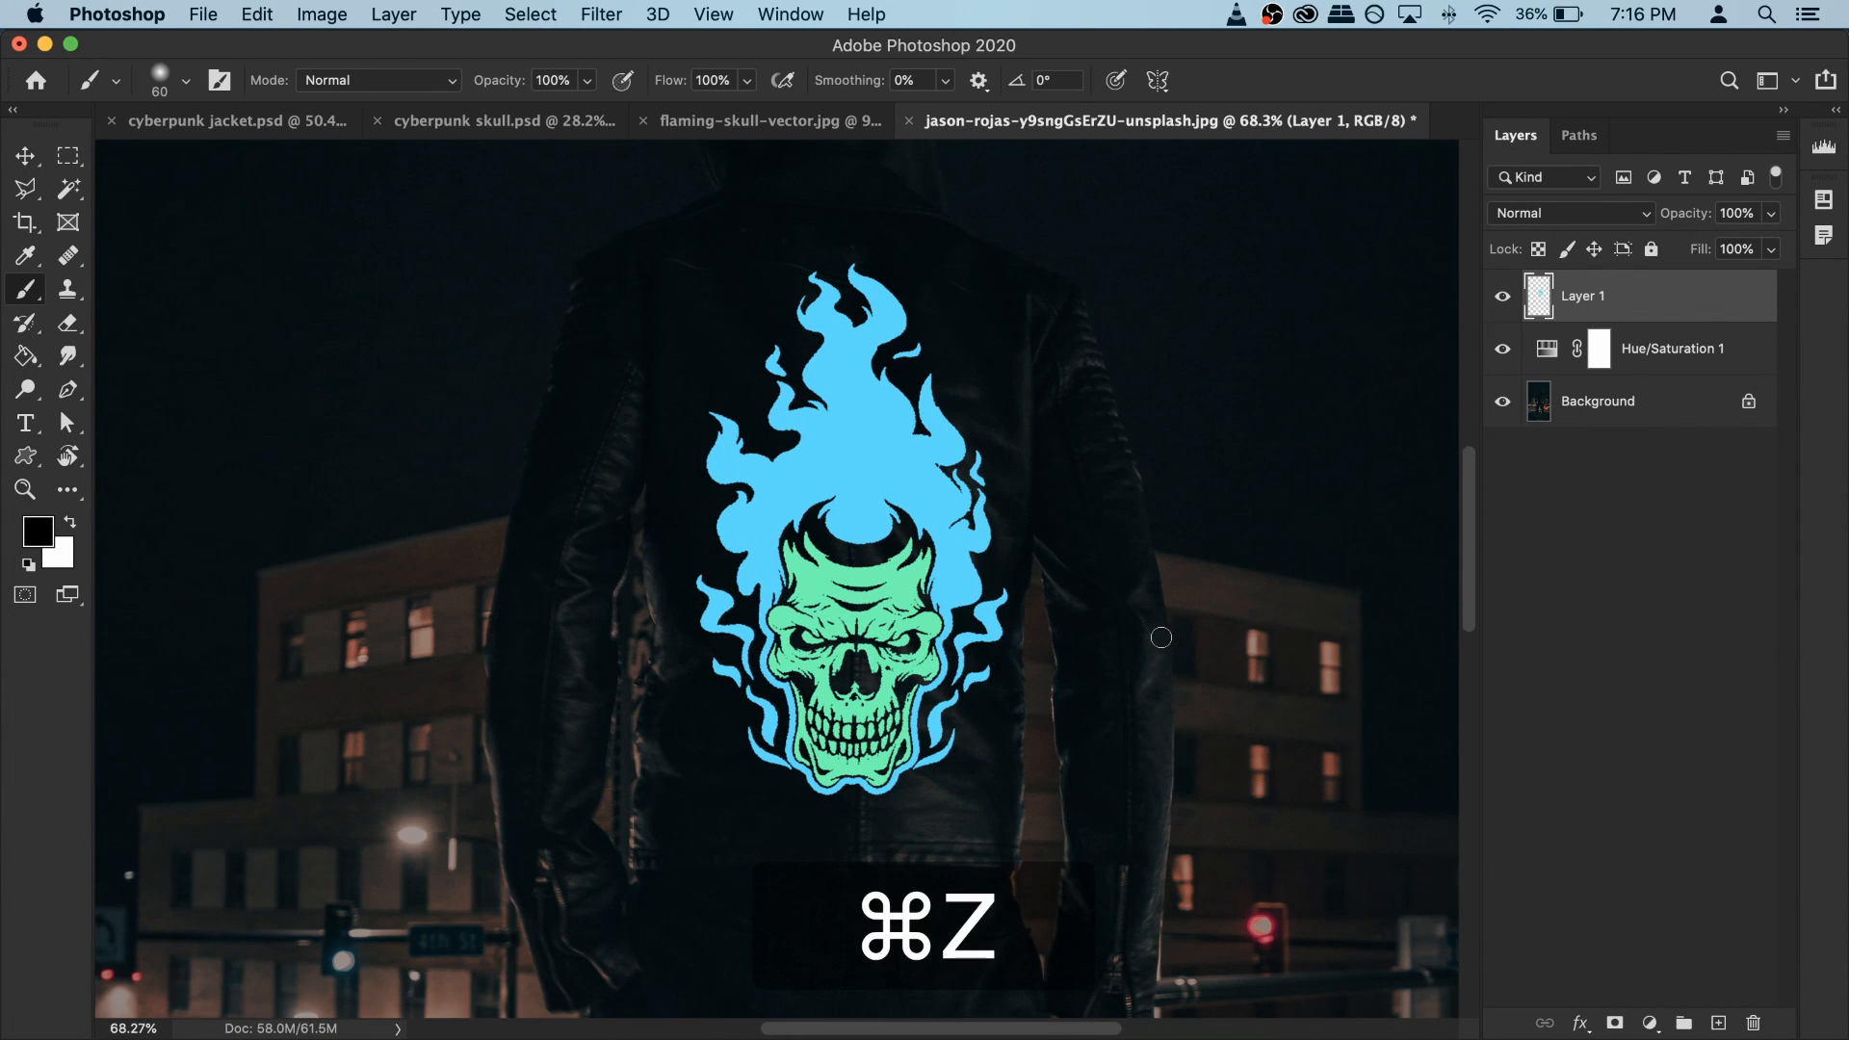
Step: Move the skull slightly to the left with the Move tool to centre it on the jacket's back
click(26, 156)
click(879, 613)
drag(879, 613, 867, 613)
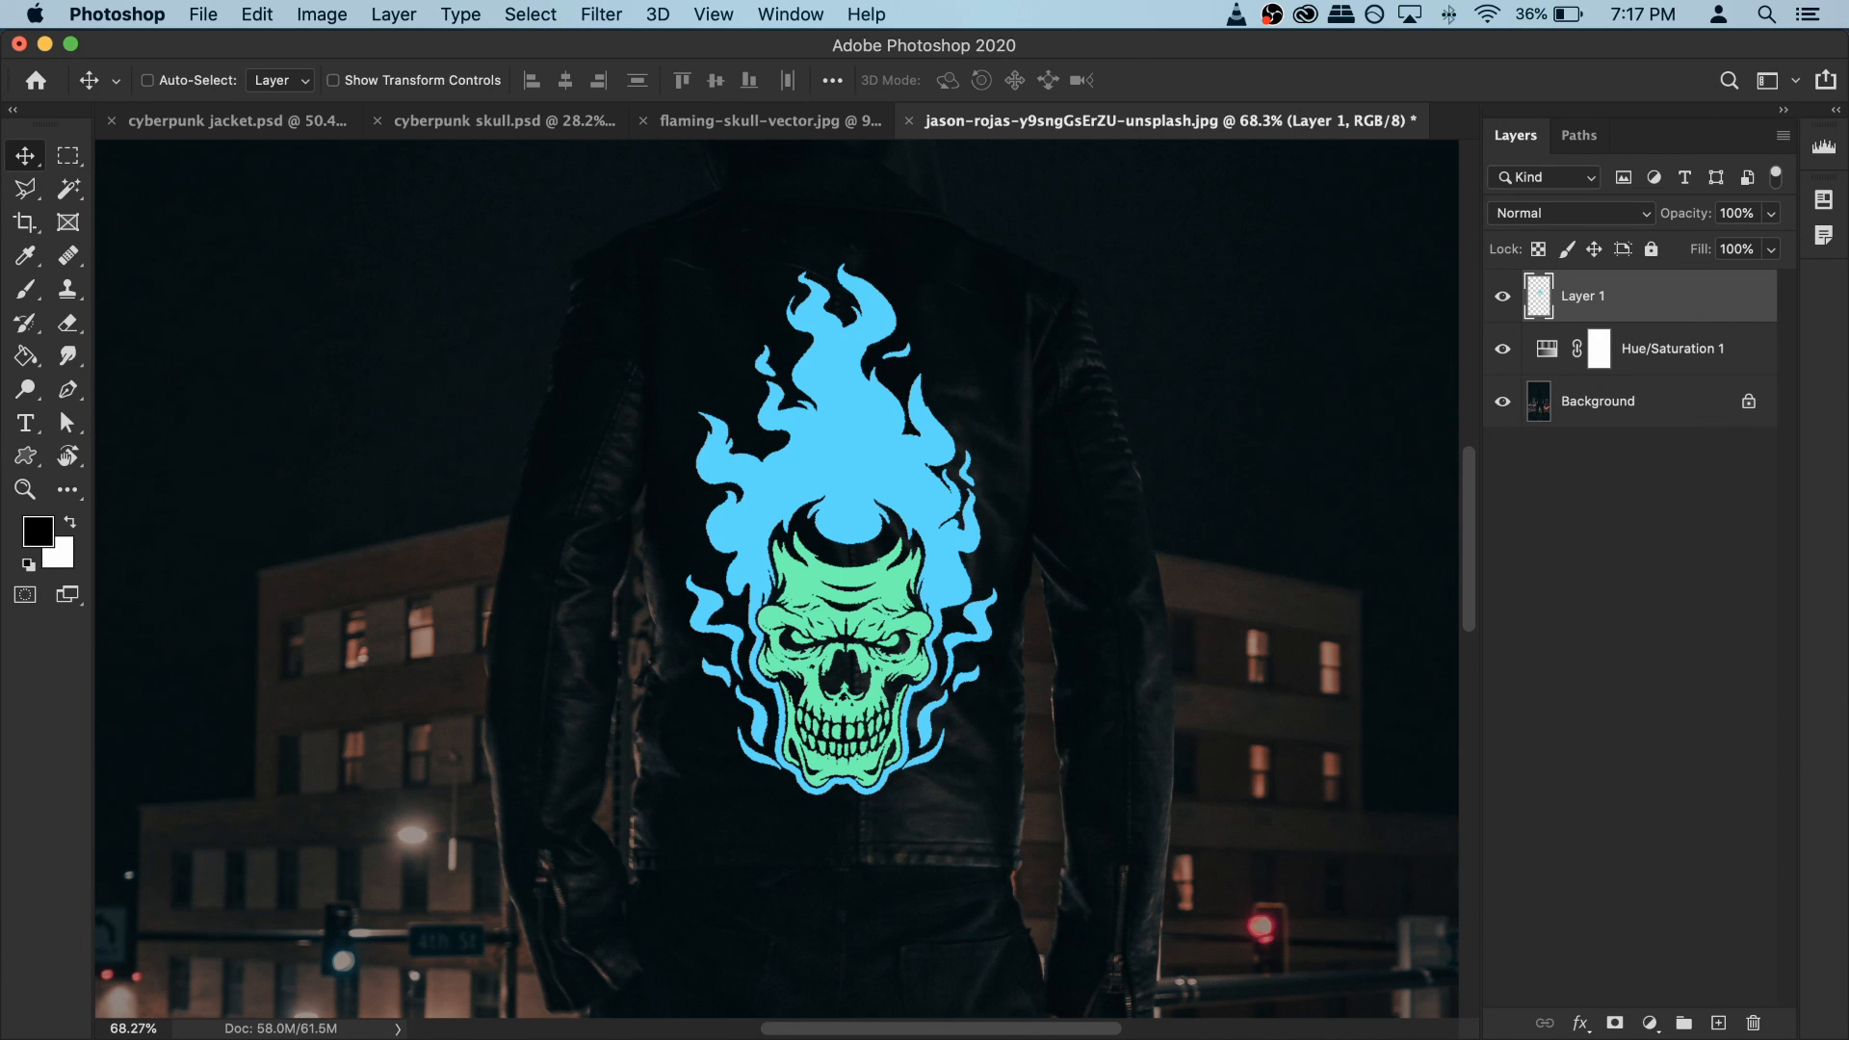
Step: Add a layer mask to the skull layer and set the Brush tool to 8% opacity with black as the foreground color
click(1616, 1024)
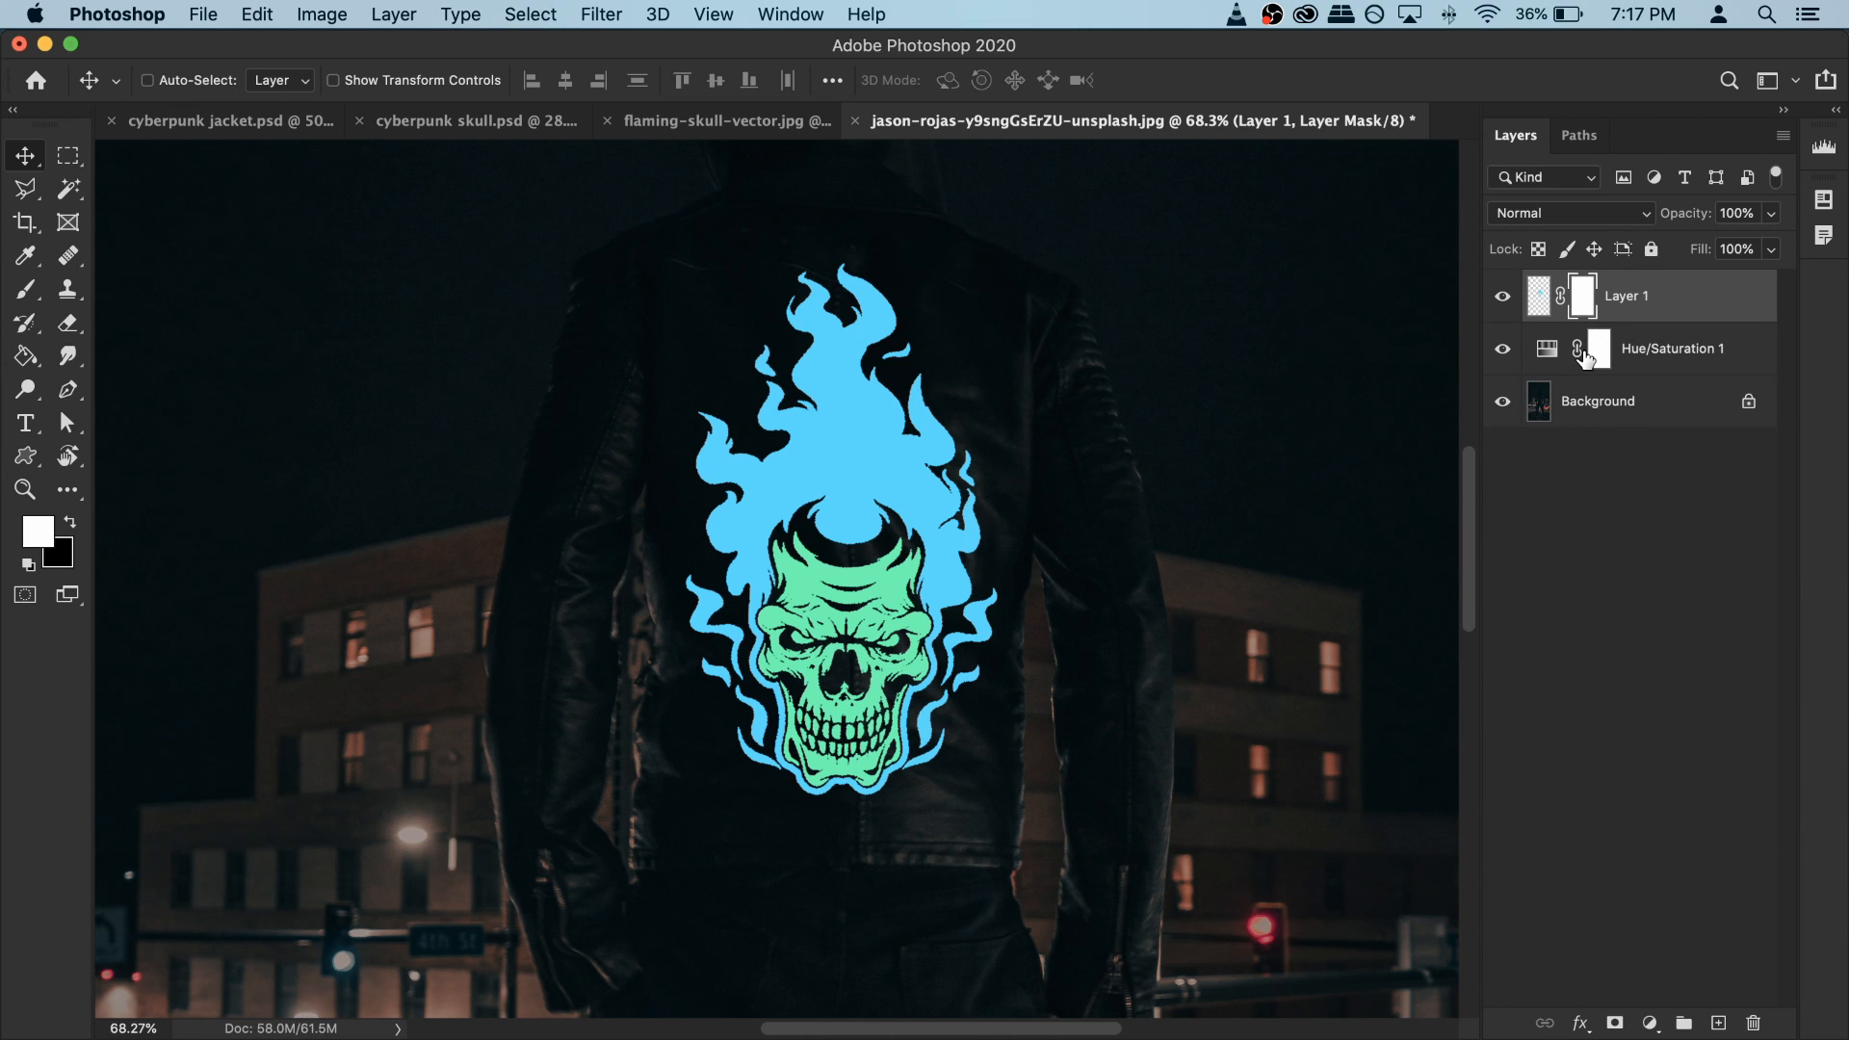
click(23, 295)
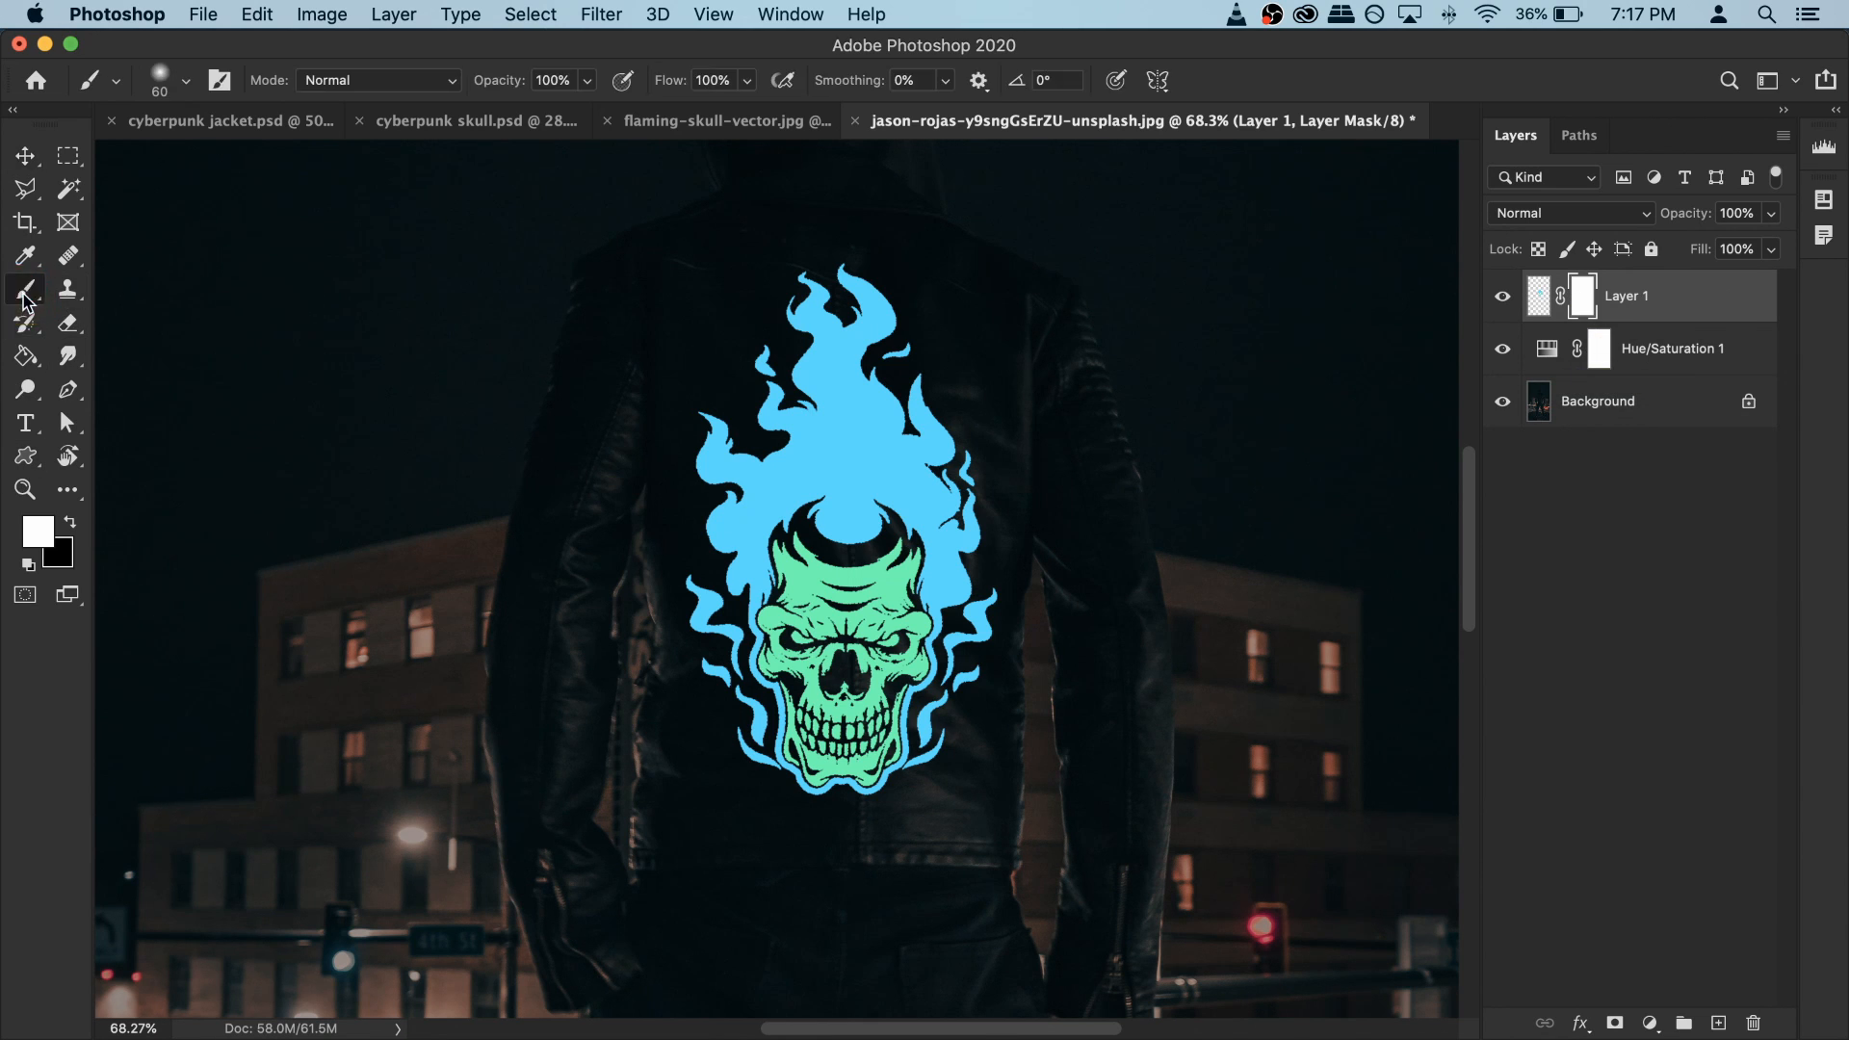
click(588, 82)
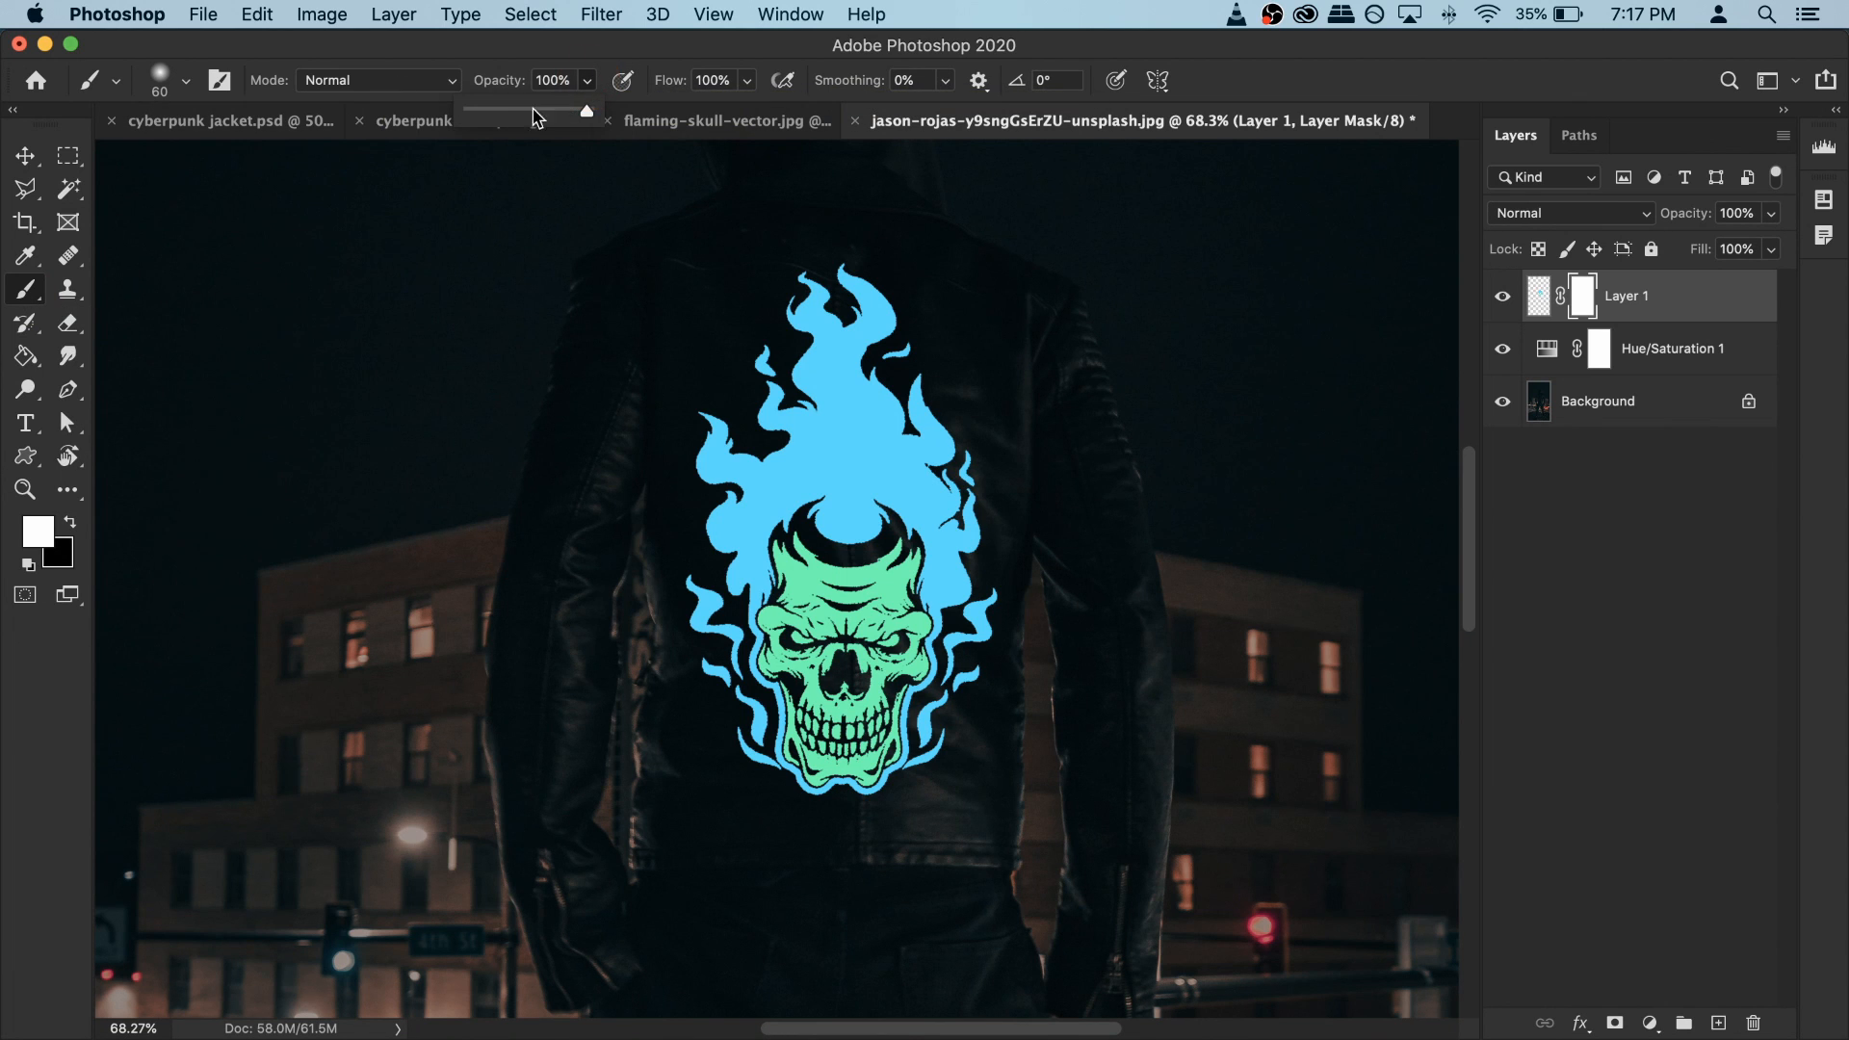
drag(495, 113, 484, 113)
drag(480, 115, 479, 113)
click(70, 522)
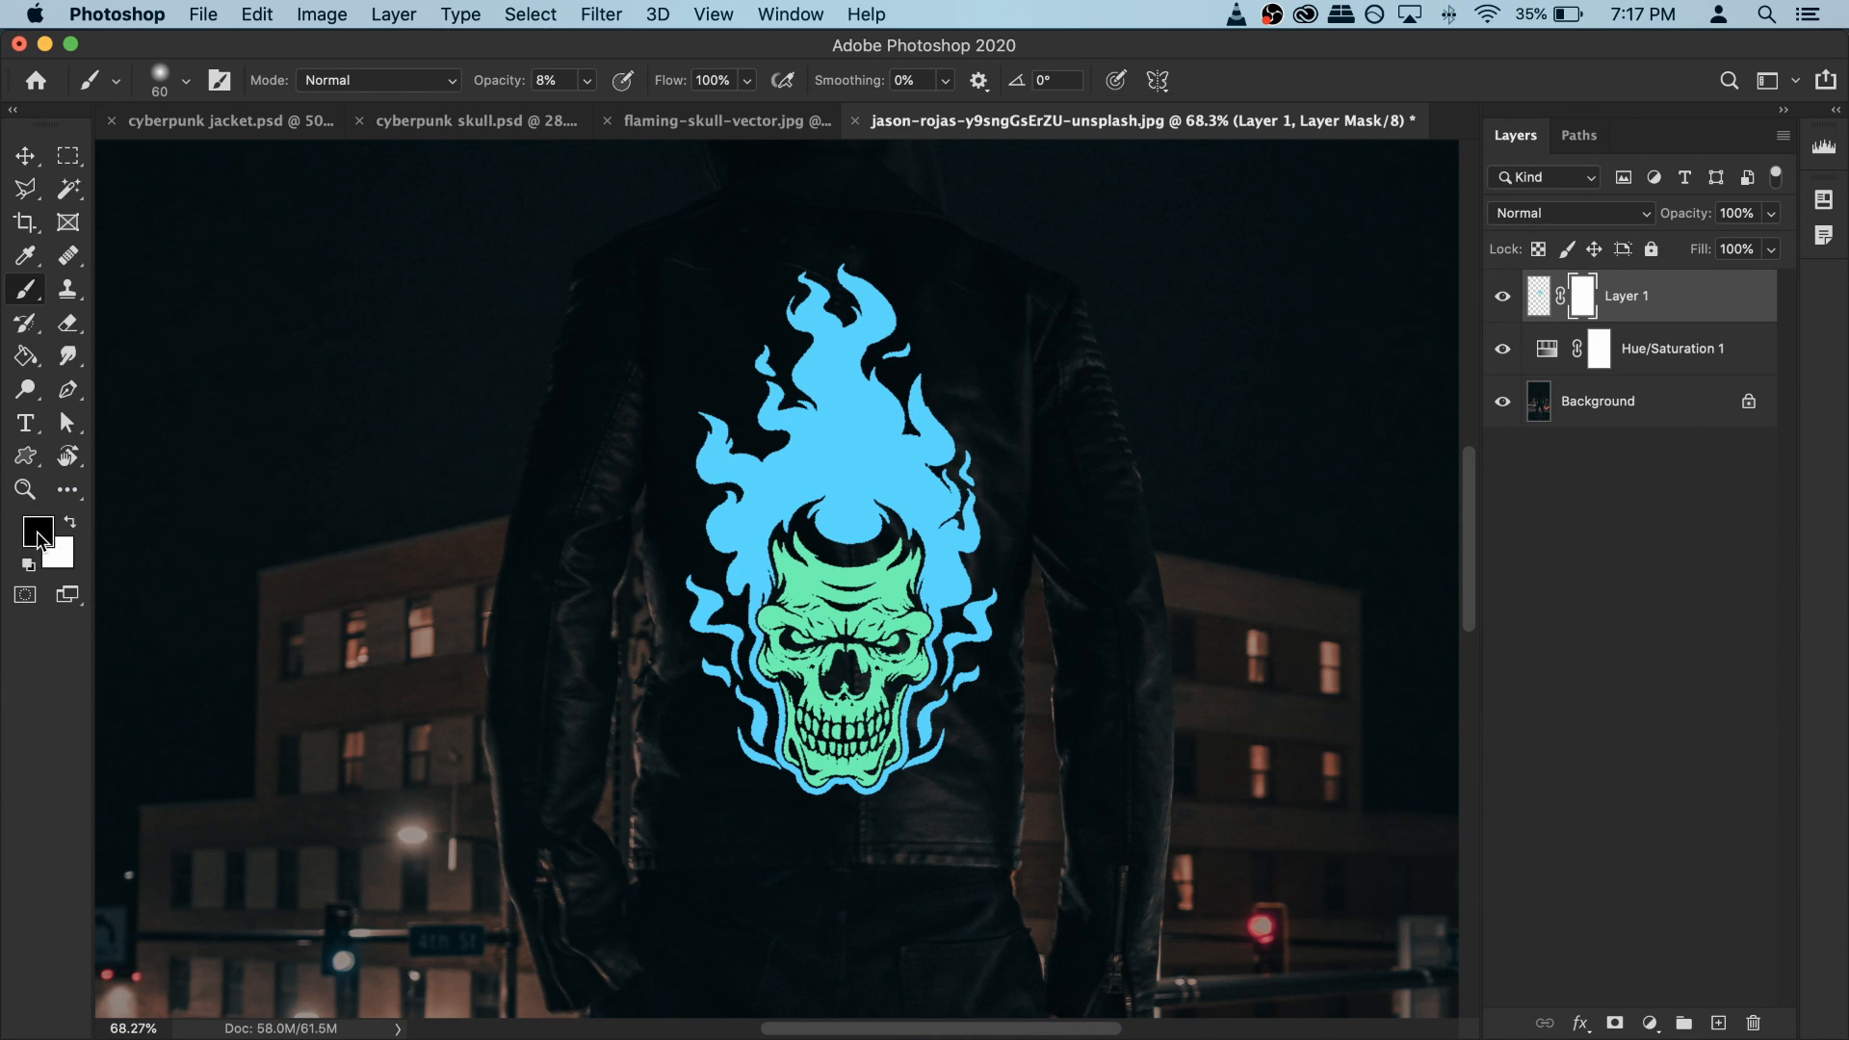
click(38, 535)
click(1676, 603)
scroll(844, 515, up, 5)
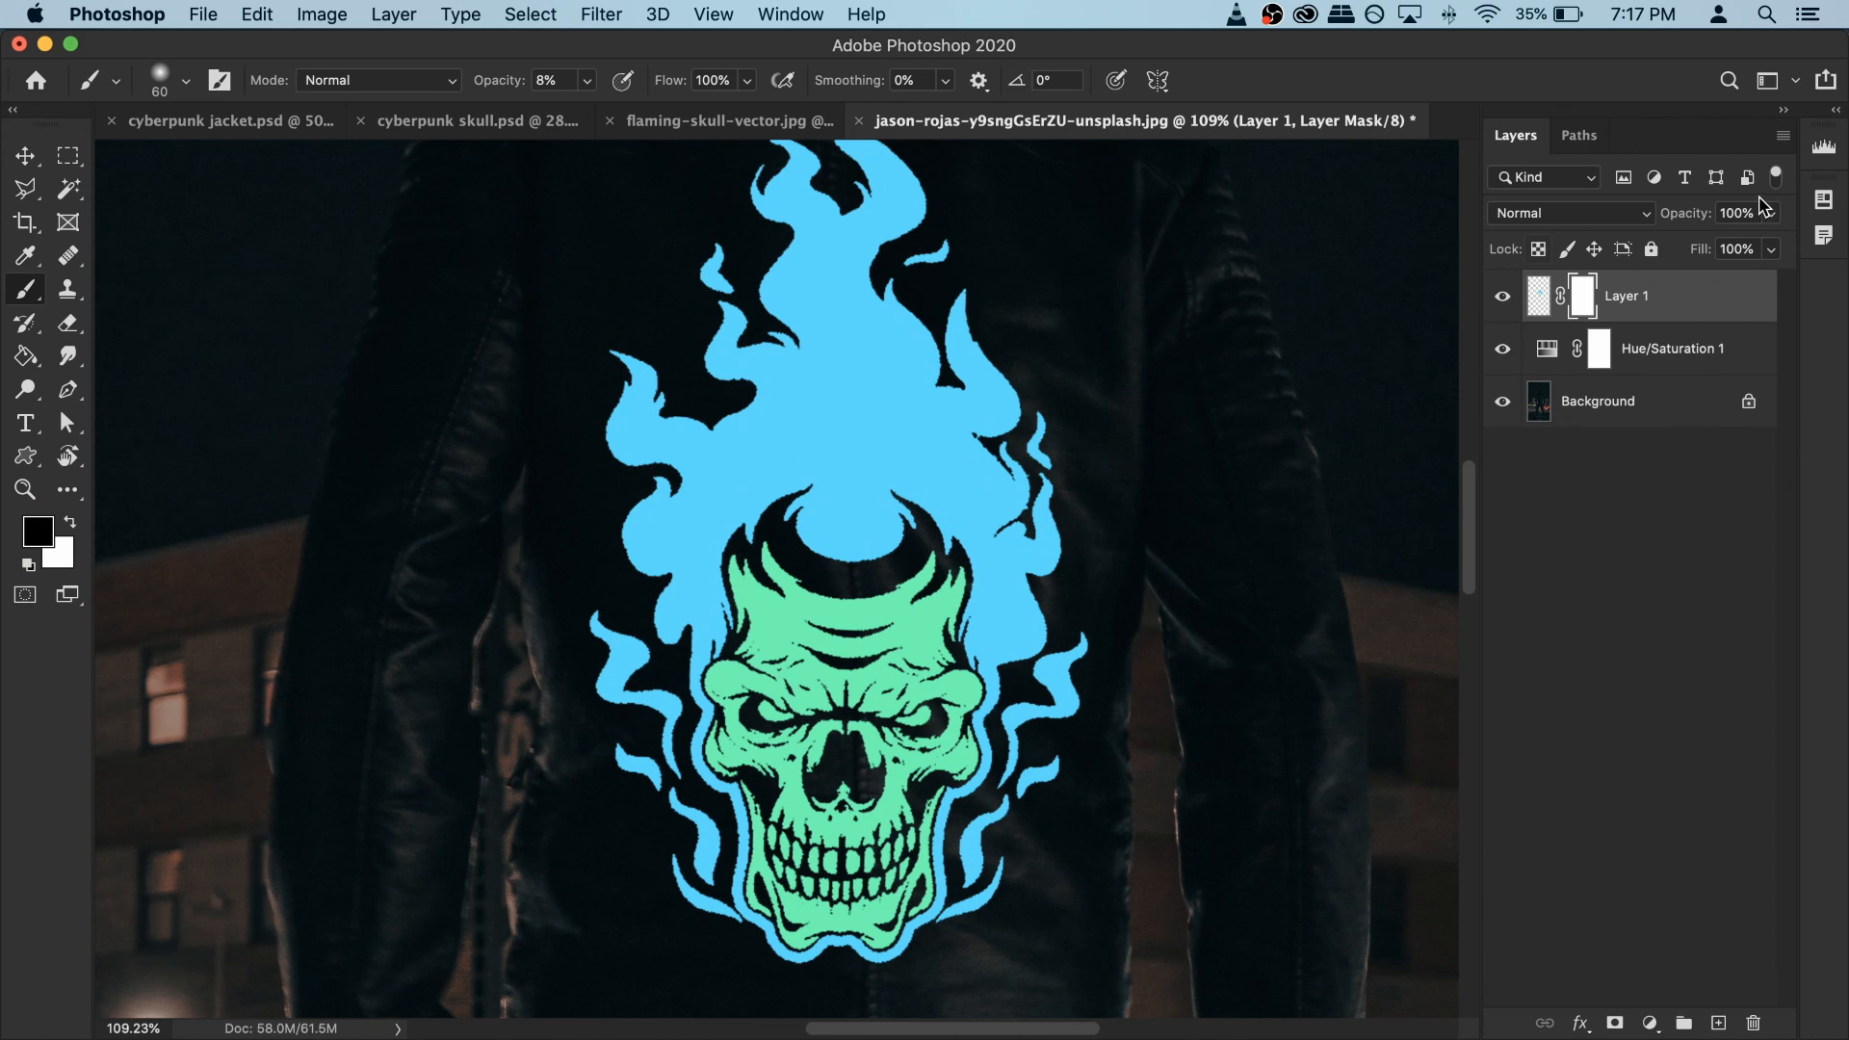
Step: Hide the skull layer, add a new layer above it, and set a white 20 px brush at 100% opacity
click(1502, 296)
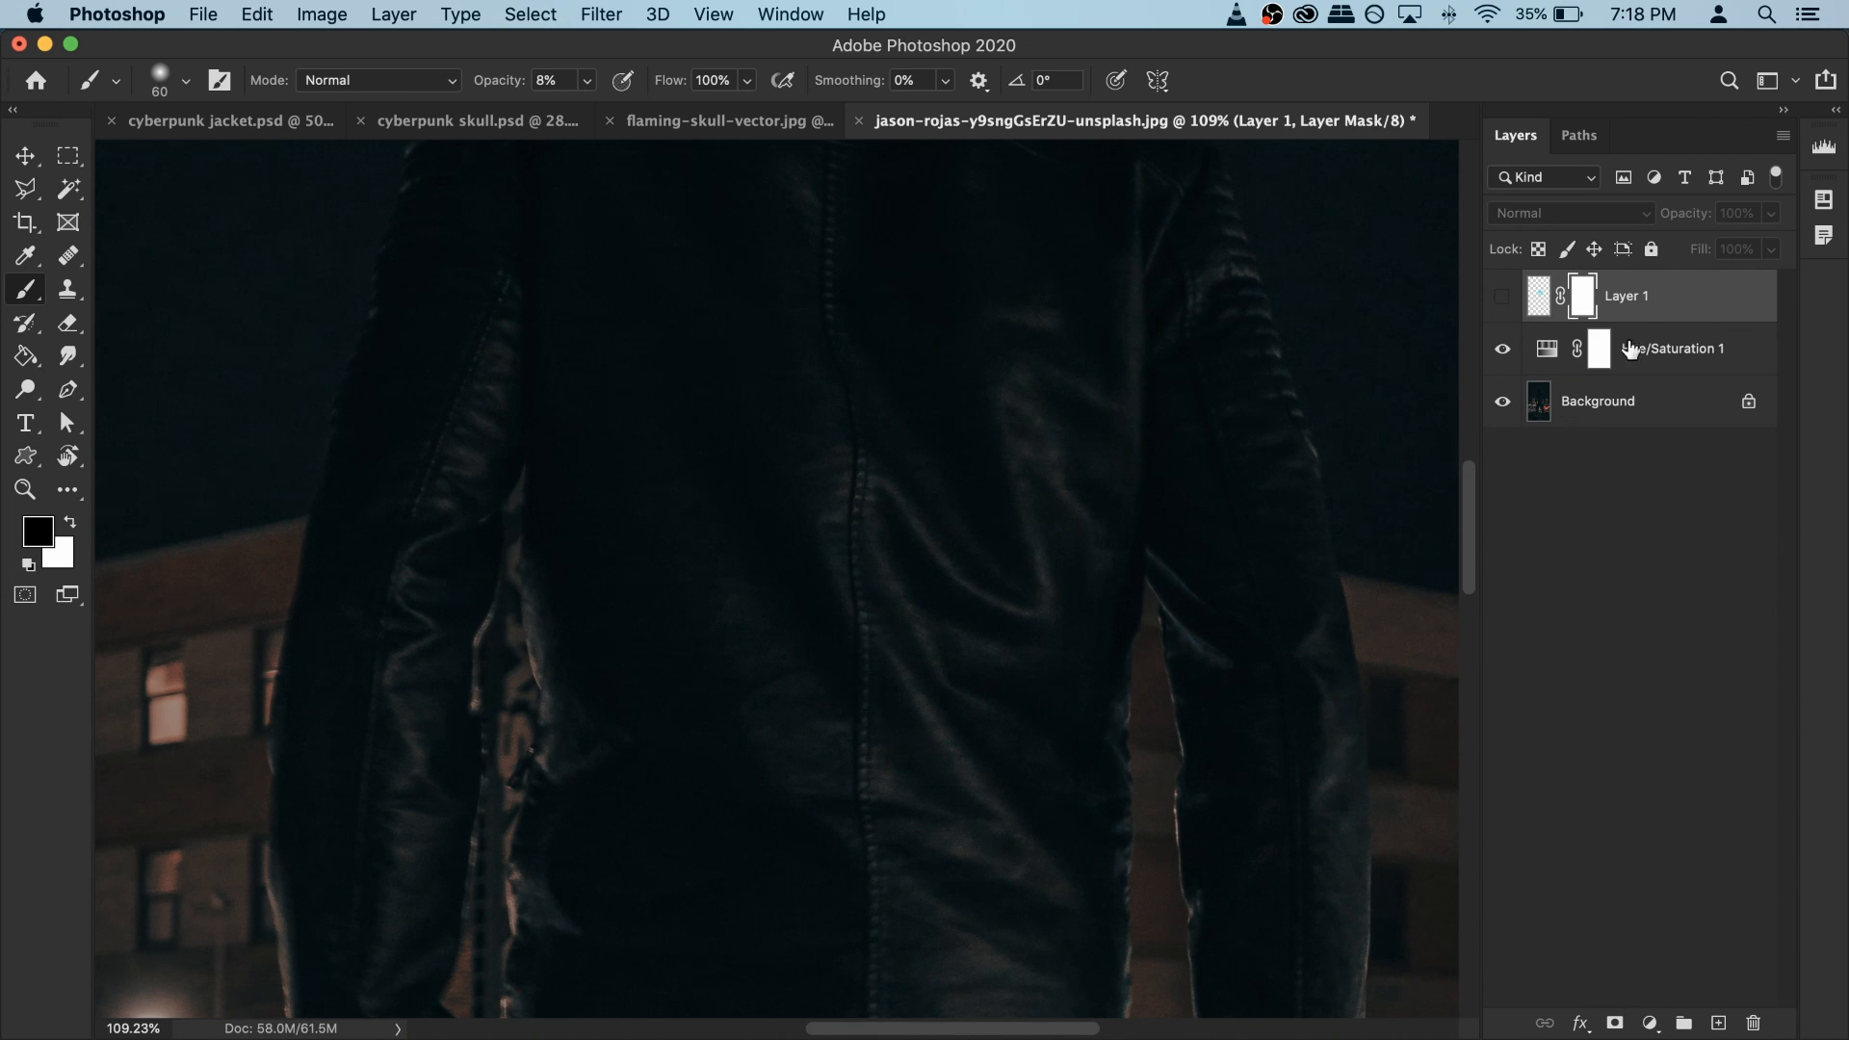
click(1718, 1022)
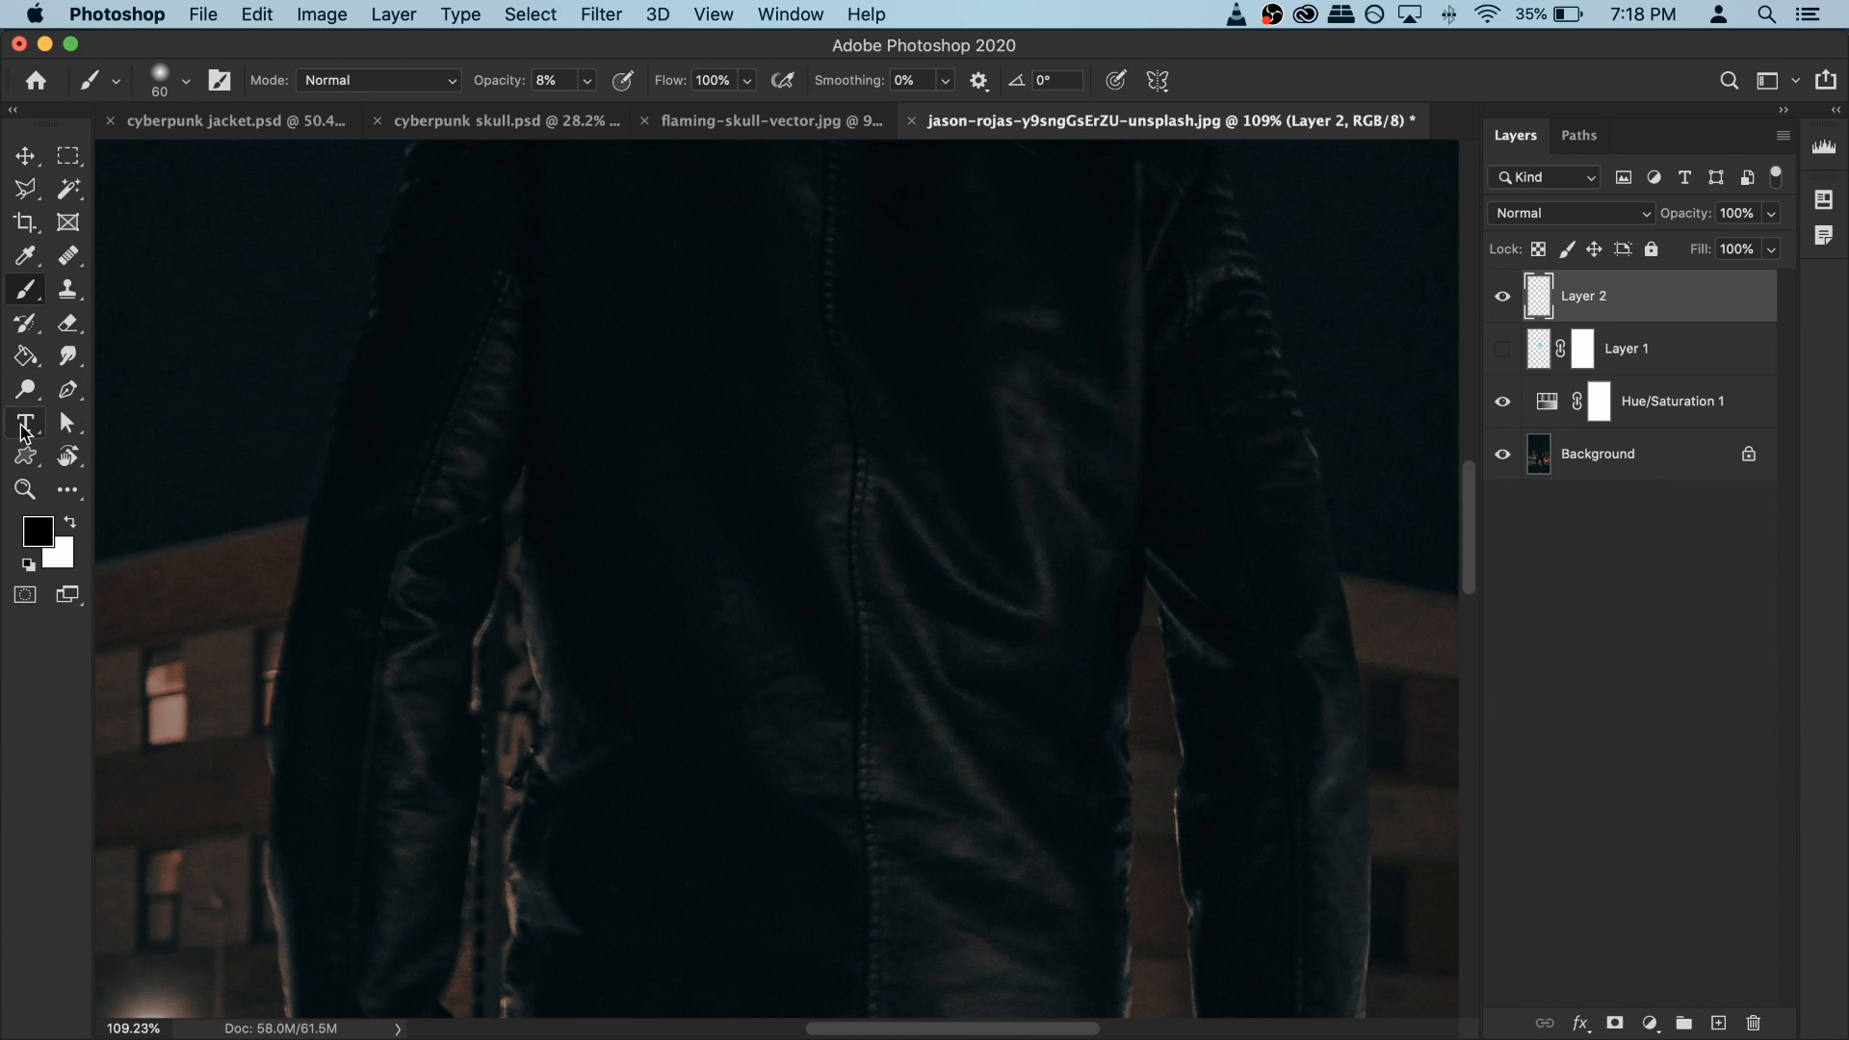
key(x)
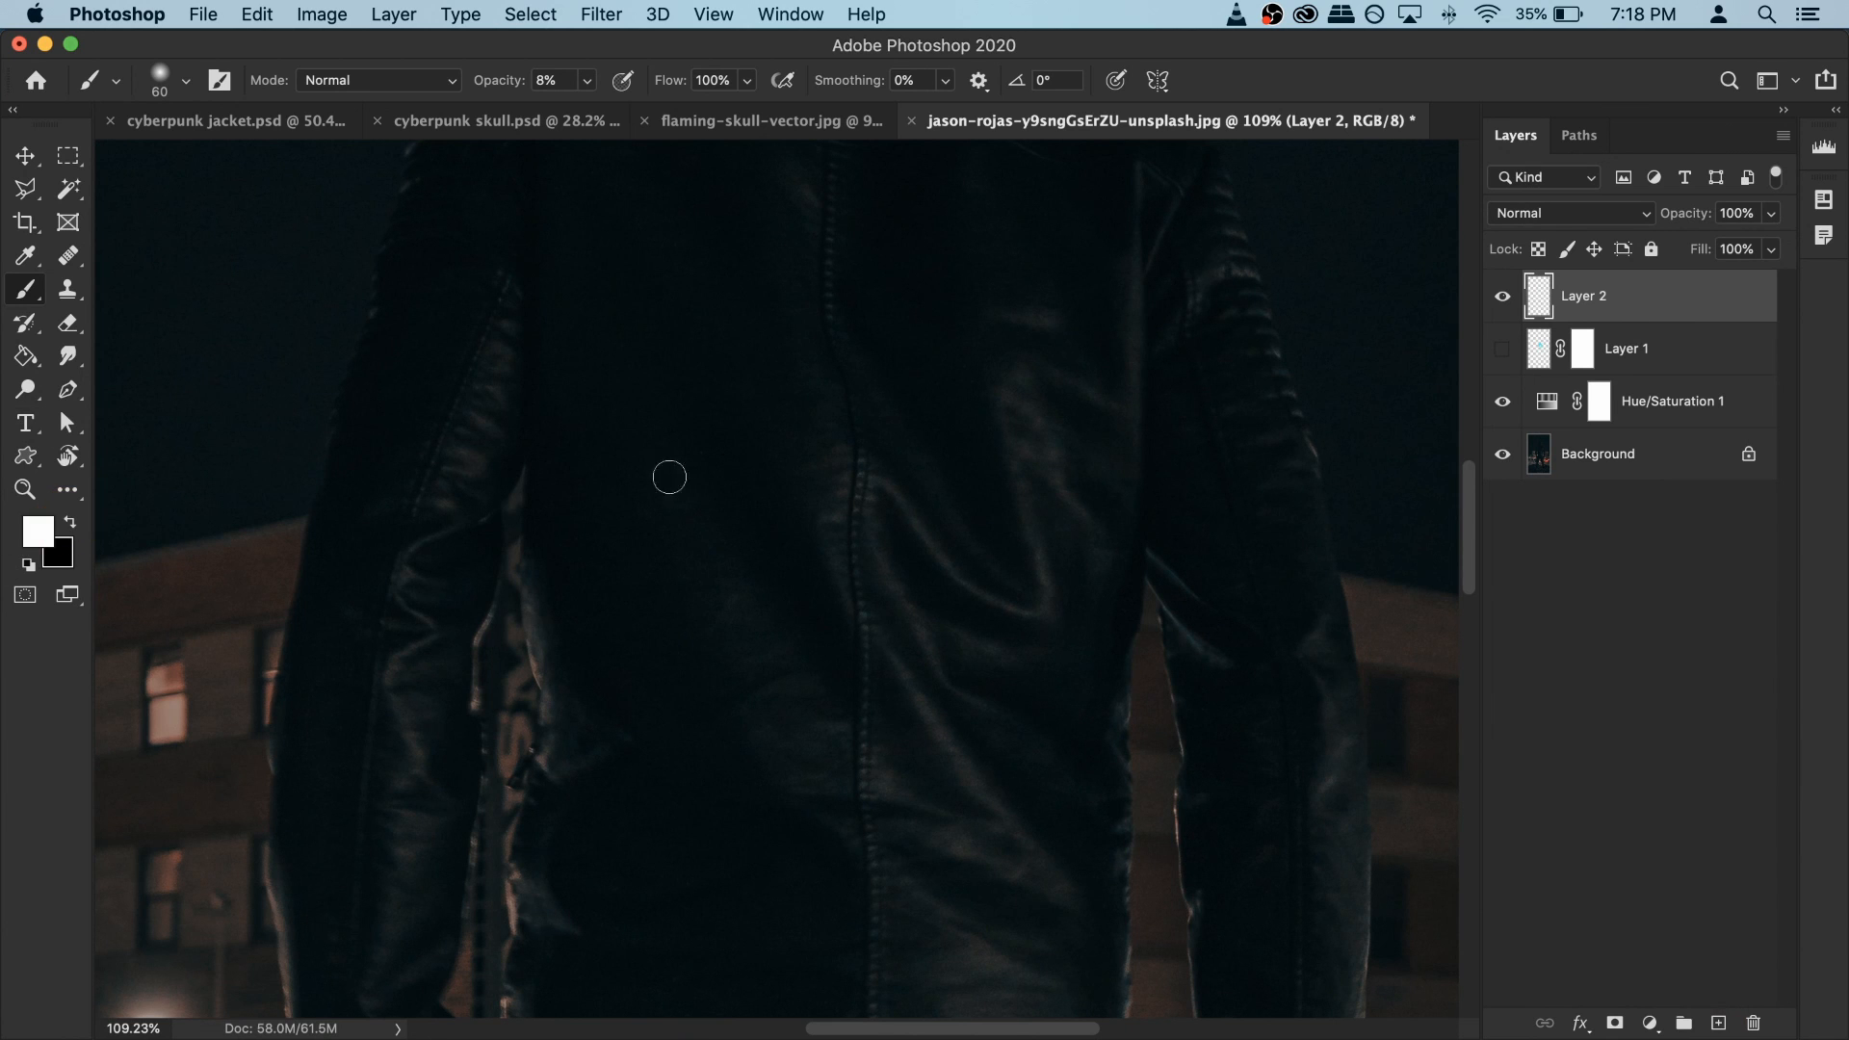
key(bracketleft)
key(bracketleft)
key(bracketleft)
key(bracketleft)
key(bracketleft)
key(bracketleft)
key(bracketleft)
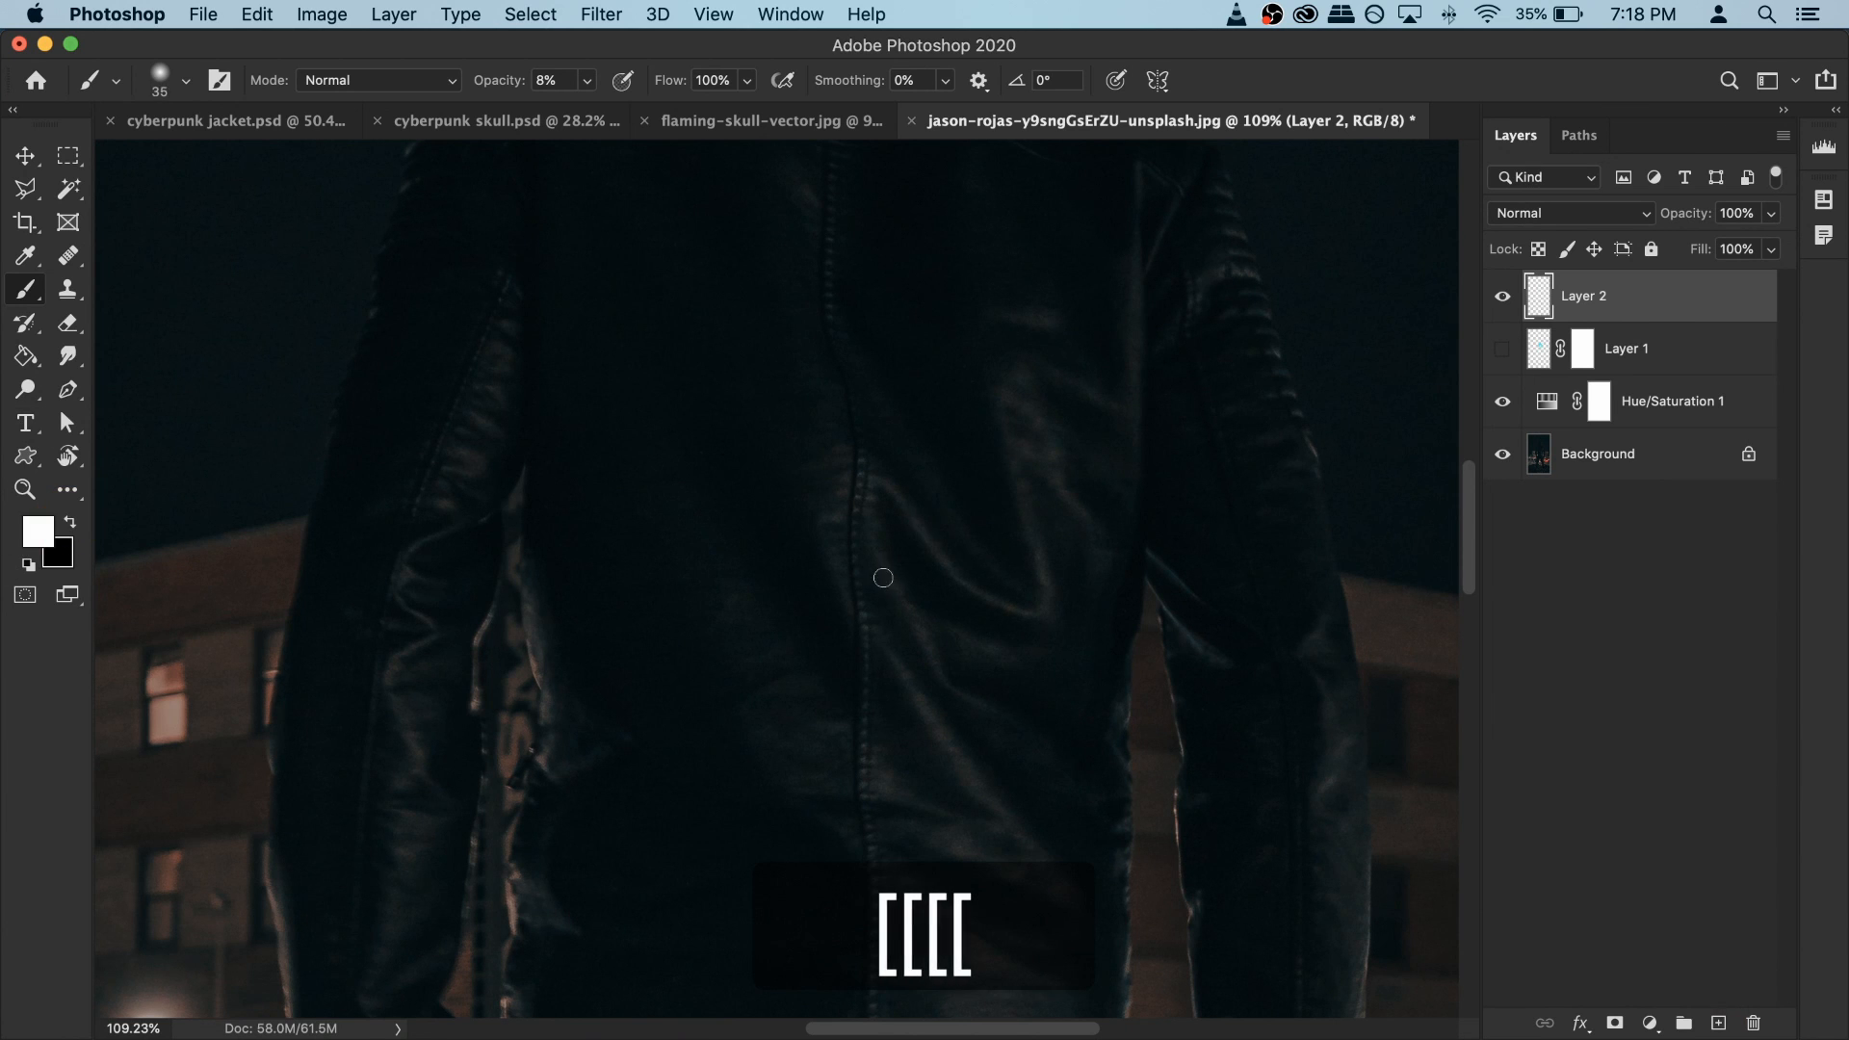
drag(500, 85, 821, 87)
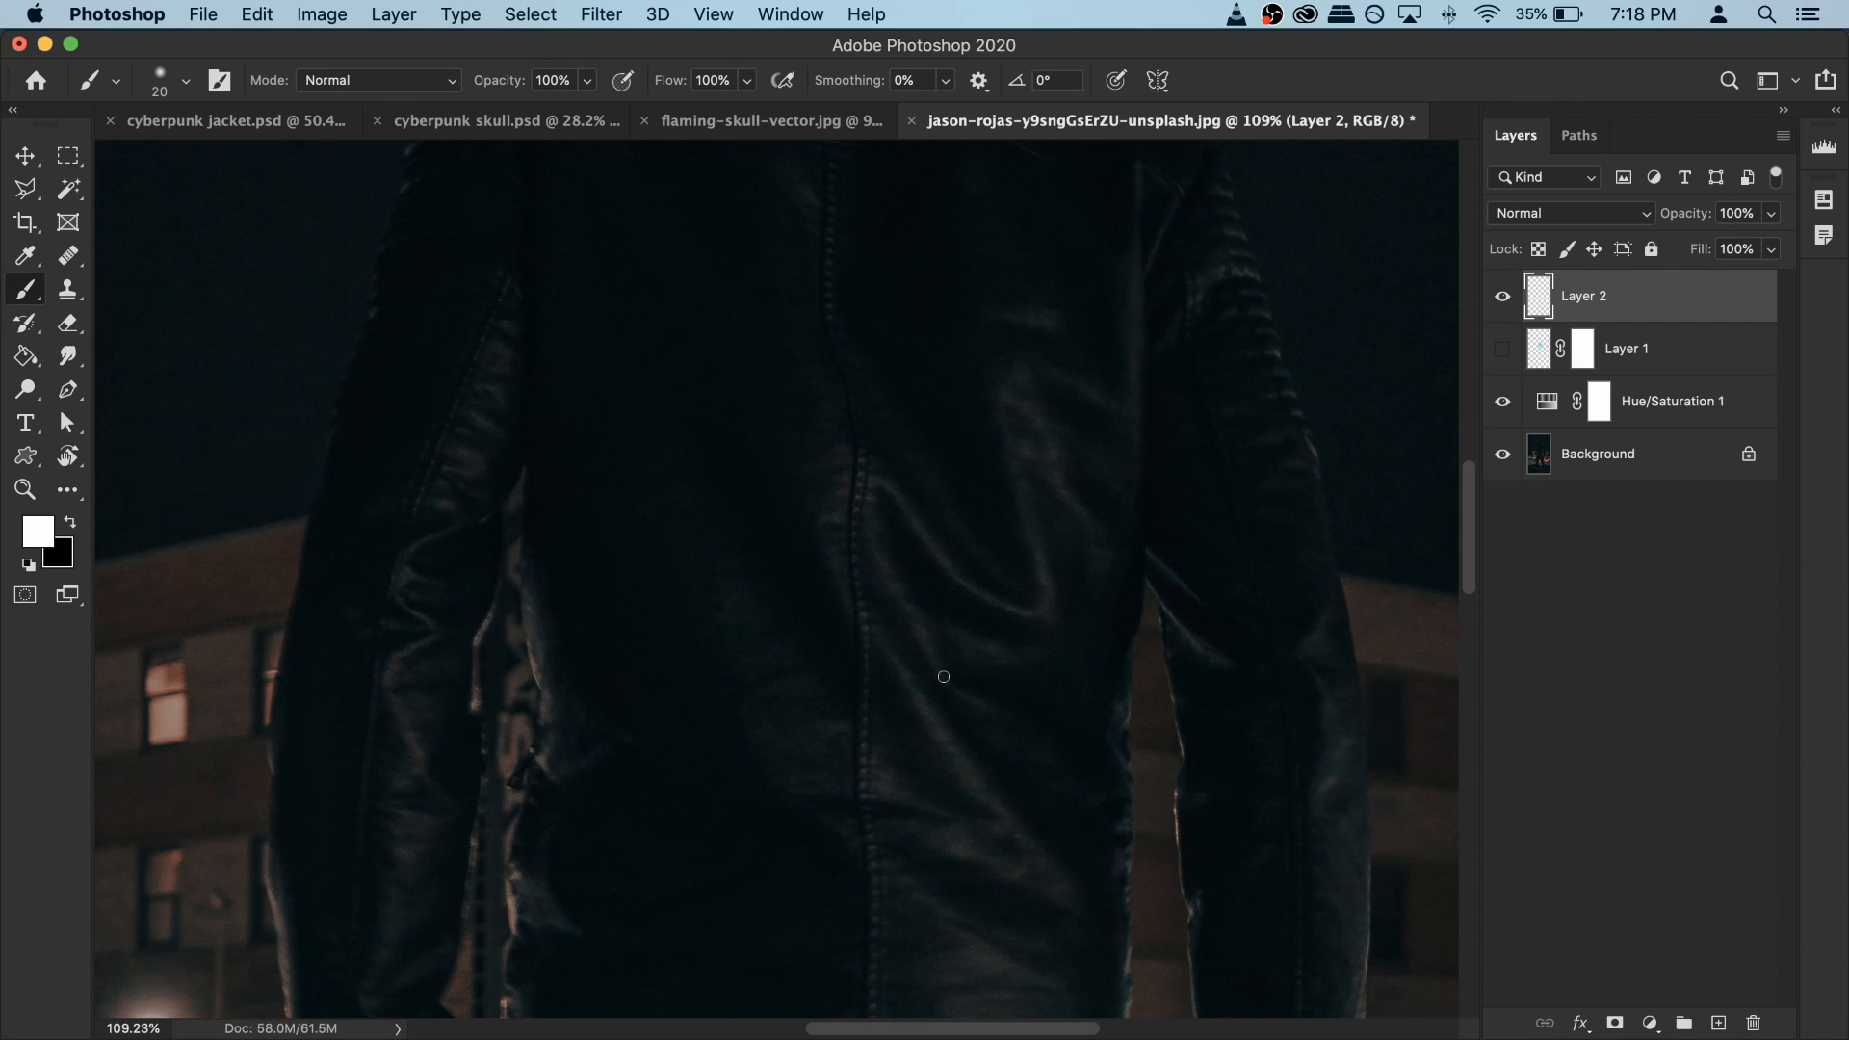
Step: Mark the leather folds on the jacket's back with four short white curved strokes on the new layer
mouse_move(859, 738)
mouse_down()
mouse_move(897, 679)
mouse_move(961, 696)
mouse_up()
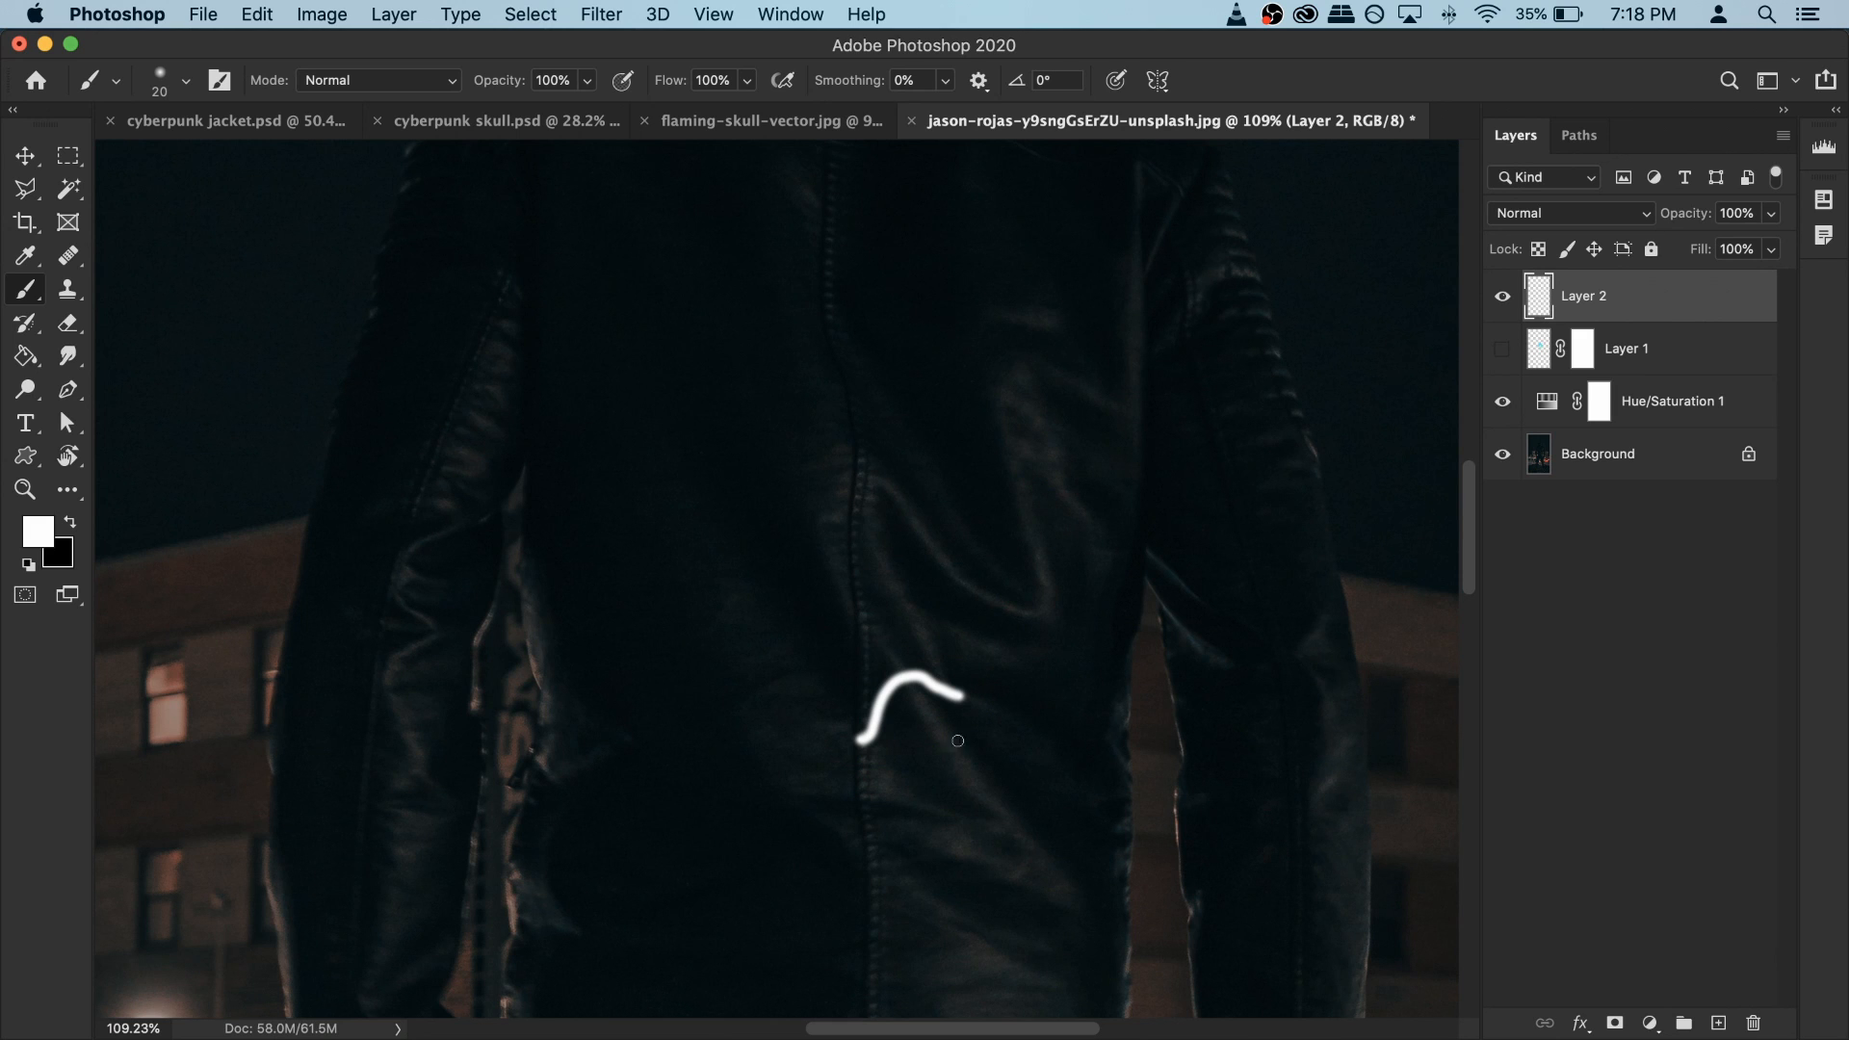
mouse_move(951, 648)
mouse_down()
mouse_move(962, 577)
mouse_move(1002, 581)
mouse_up()
mouse_move(979, 509)
mouse_down()
mouse_move(1019, 442)
mouse_move(1049, 475)
mouse_up()
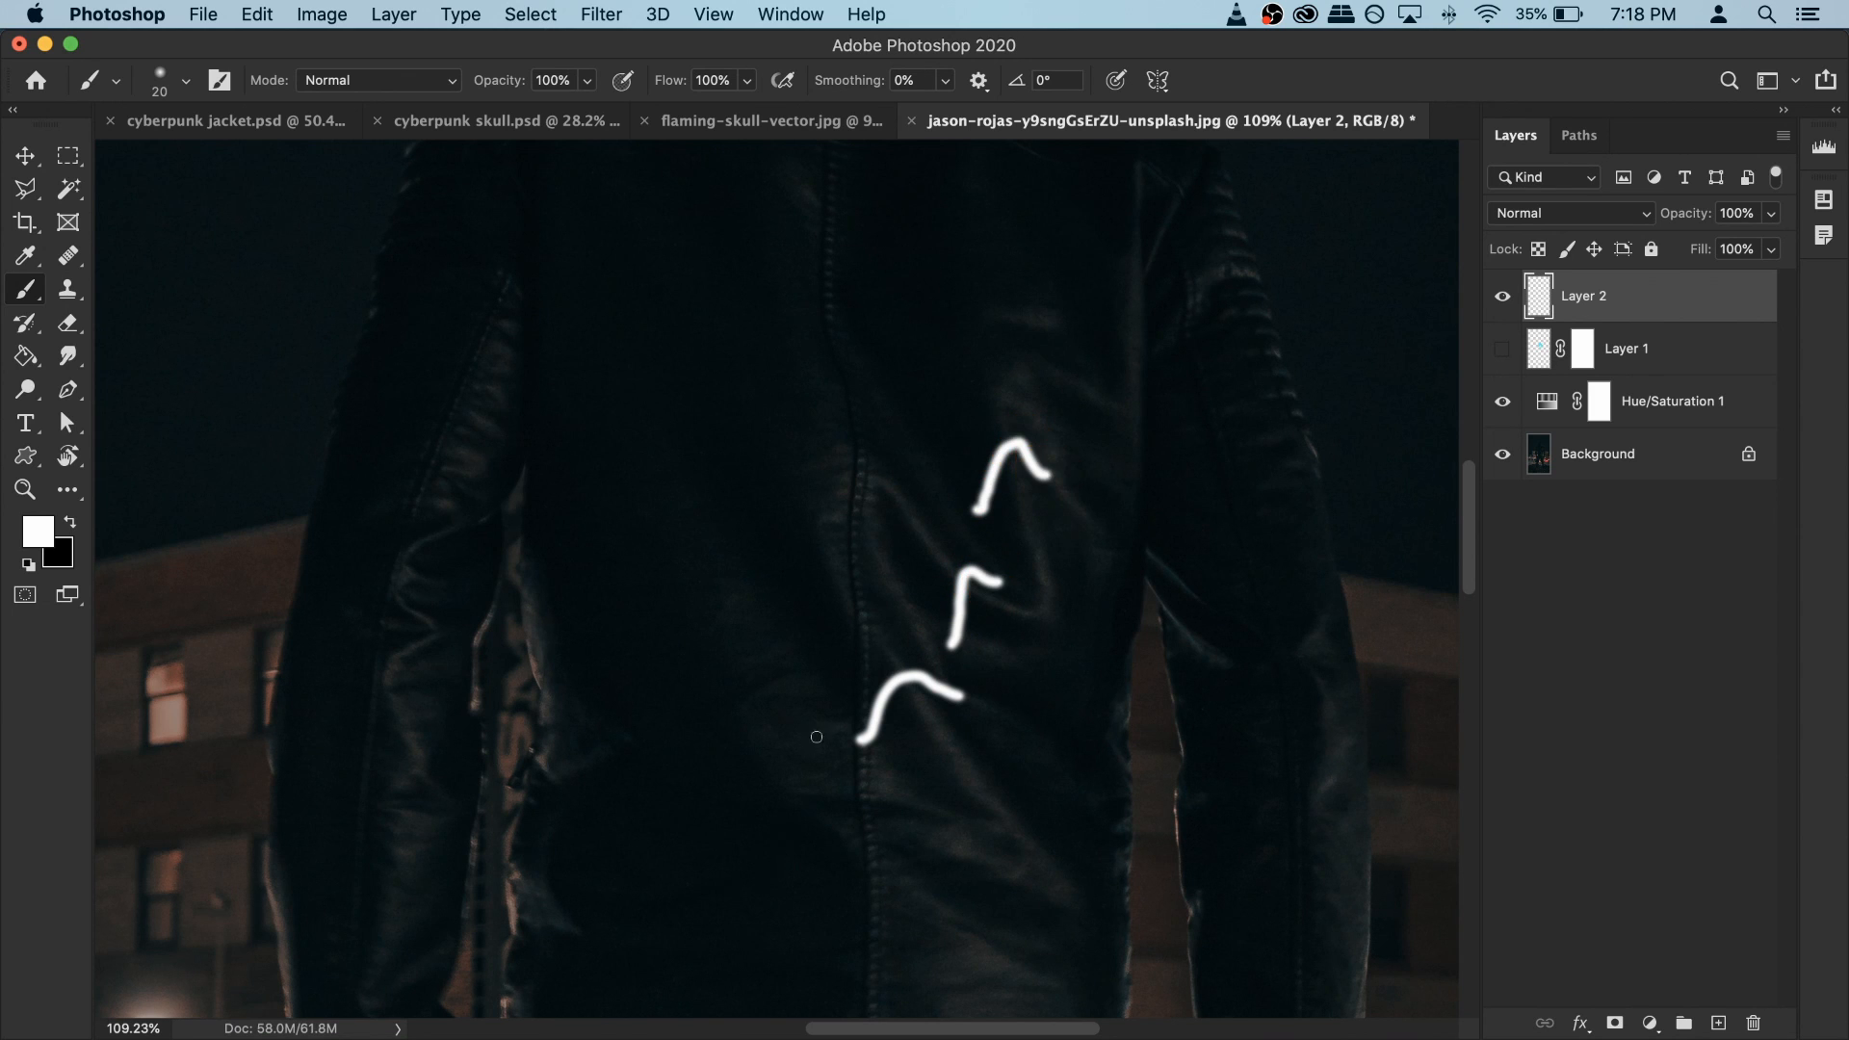
mouse_move(831, 693)
mouse_down()
mouse_move(758, 725)
mouse_move(746, 817)
mouse_up()
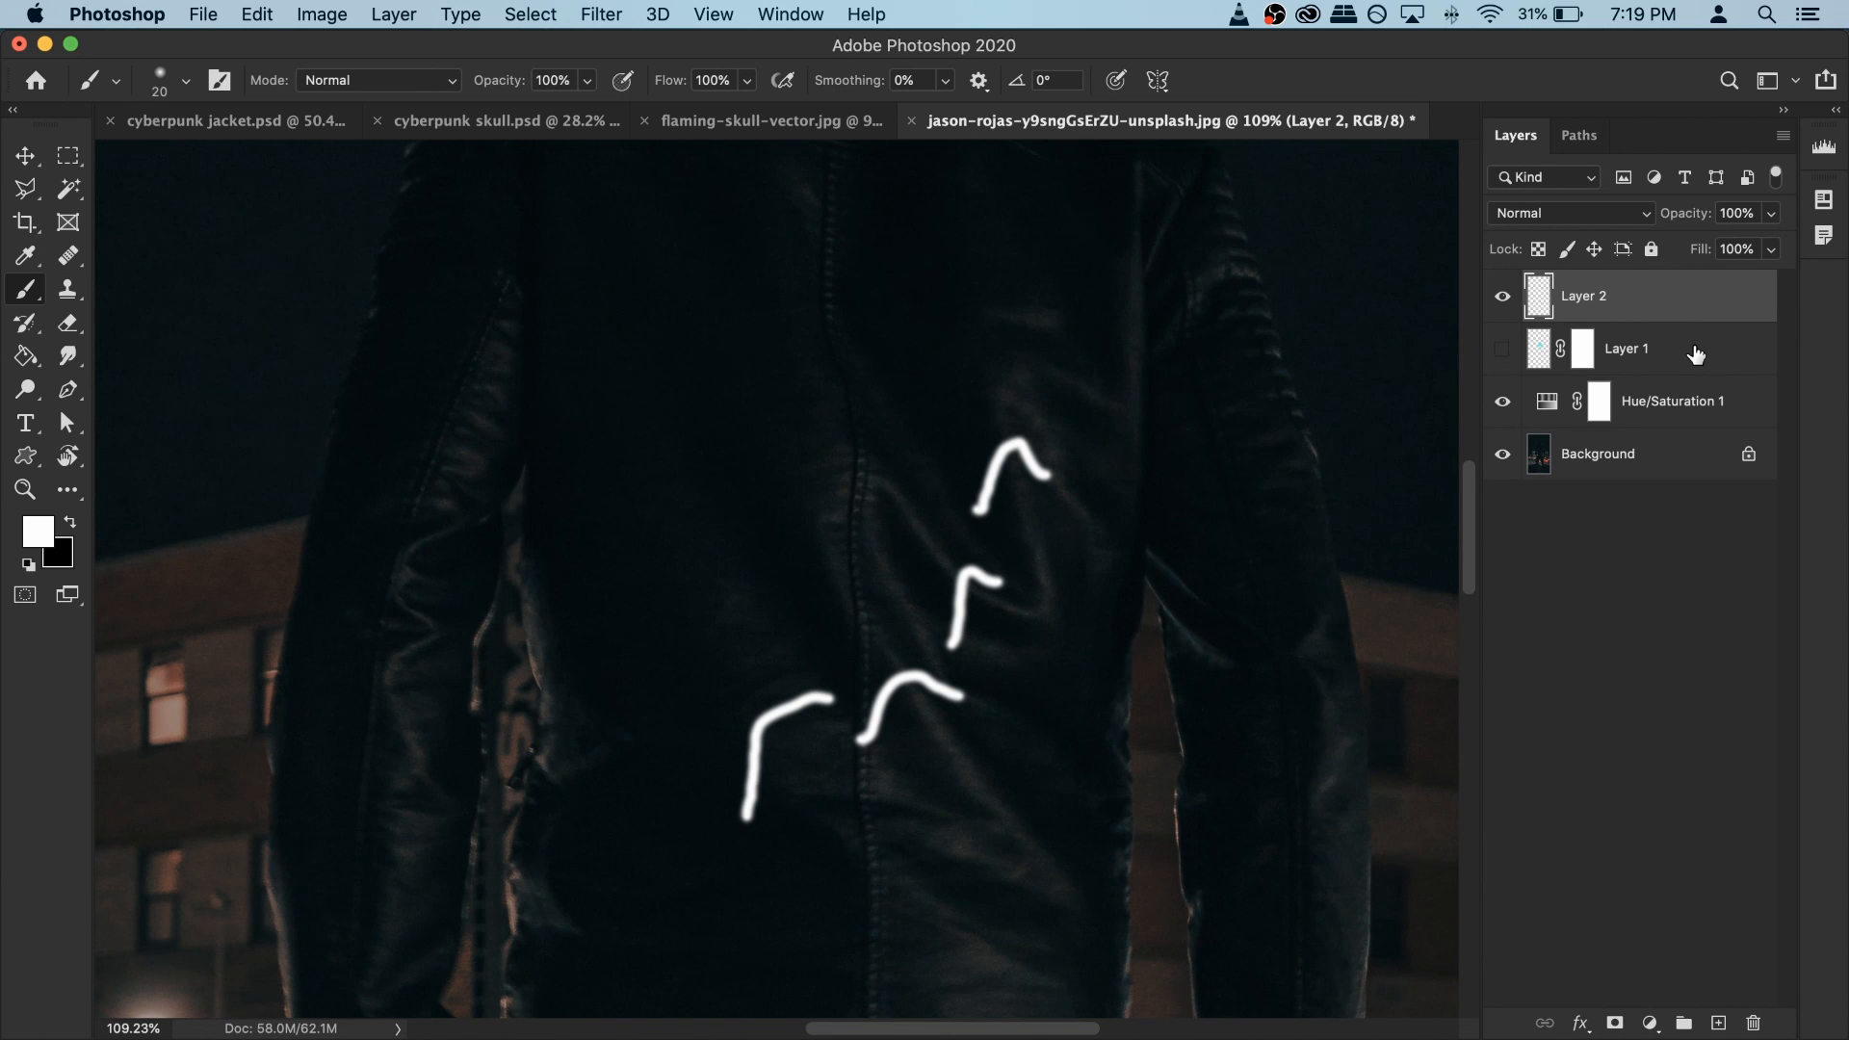
Step: Delete the layer with the white fold marks and show the skull layer again
click(1681, 308)
key(BackSpace)
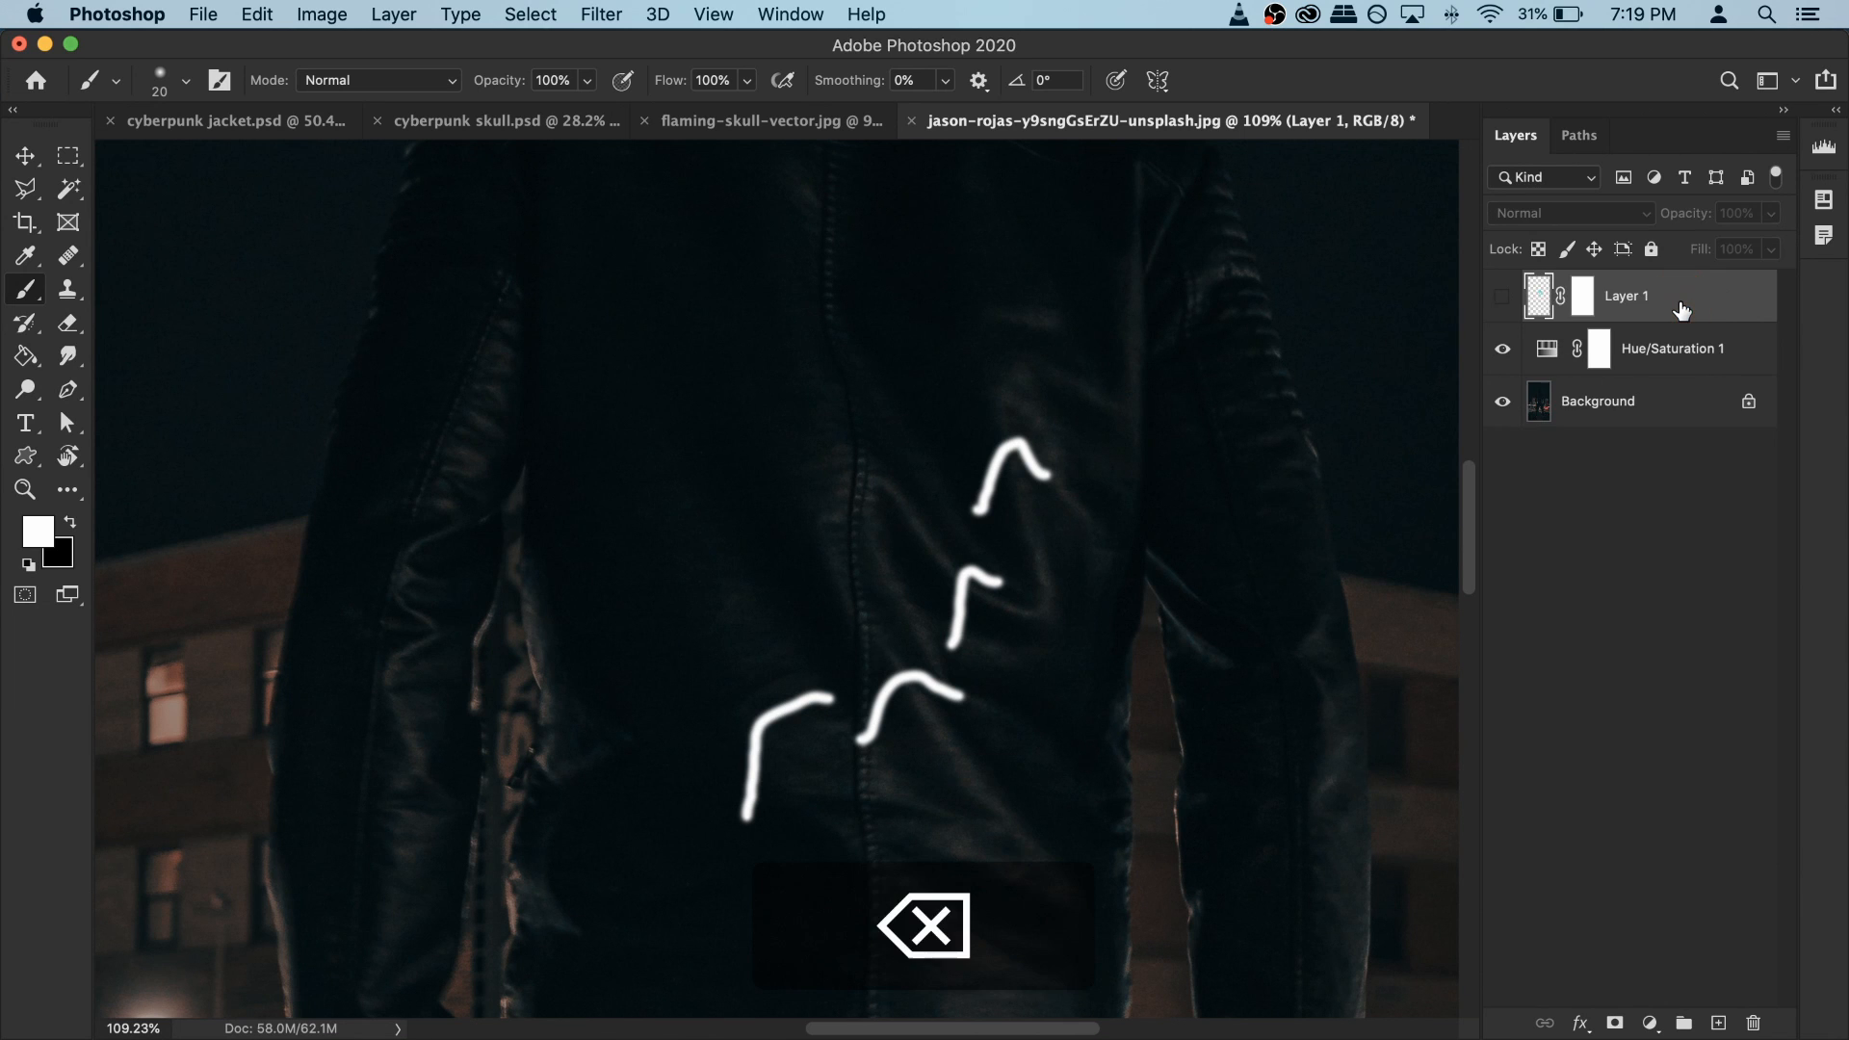
click(1503, 298)
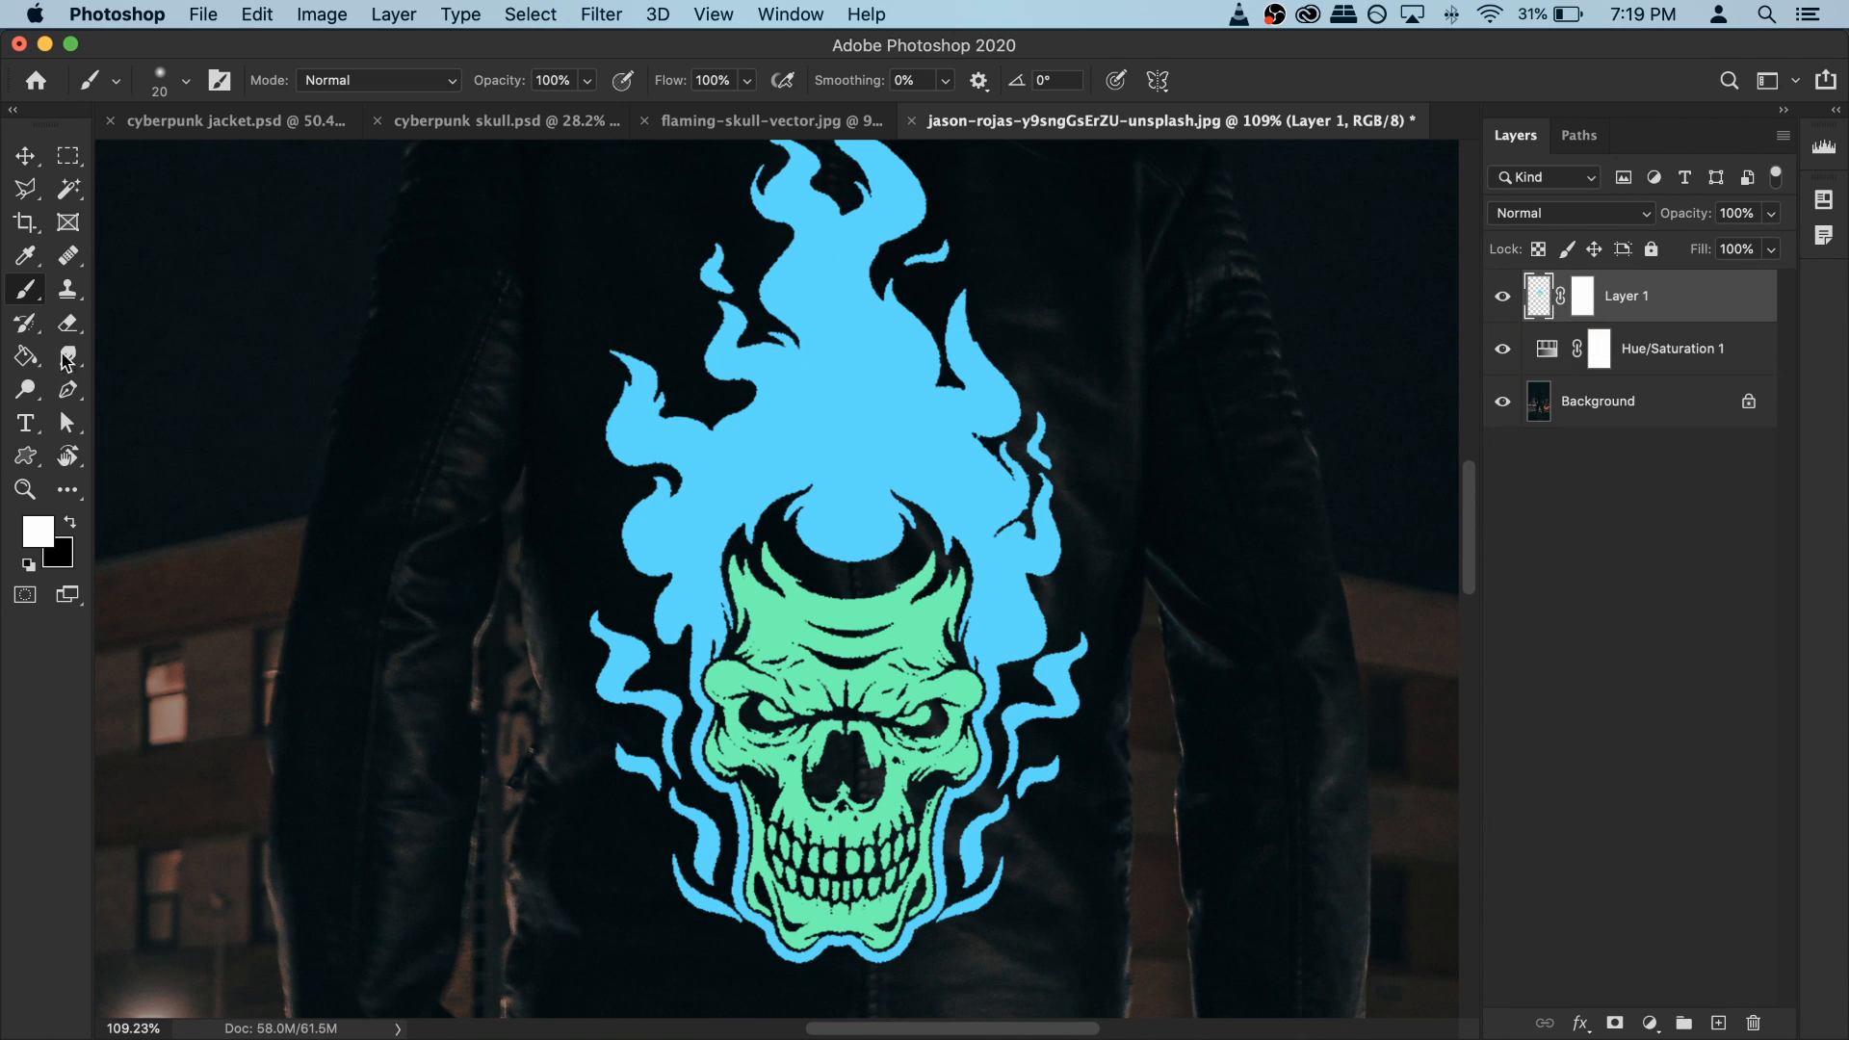
Step: Lower the brush opacity to 9%, select the skull layer's mask, and switch the foreground color to black
click(587, 81)
drag(489, 112, 479, 110)
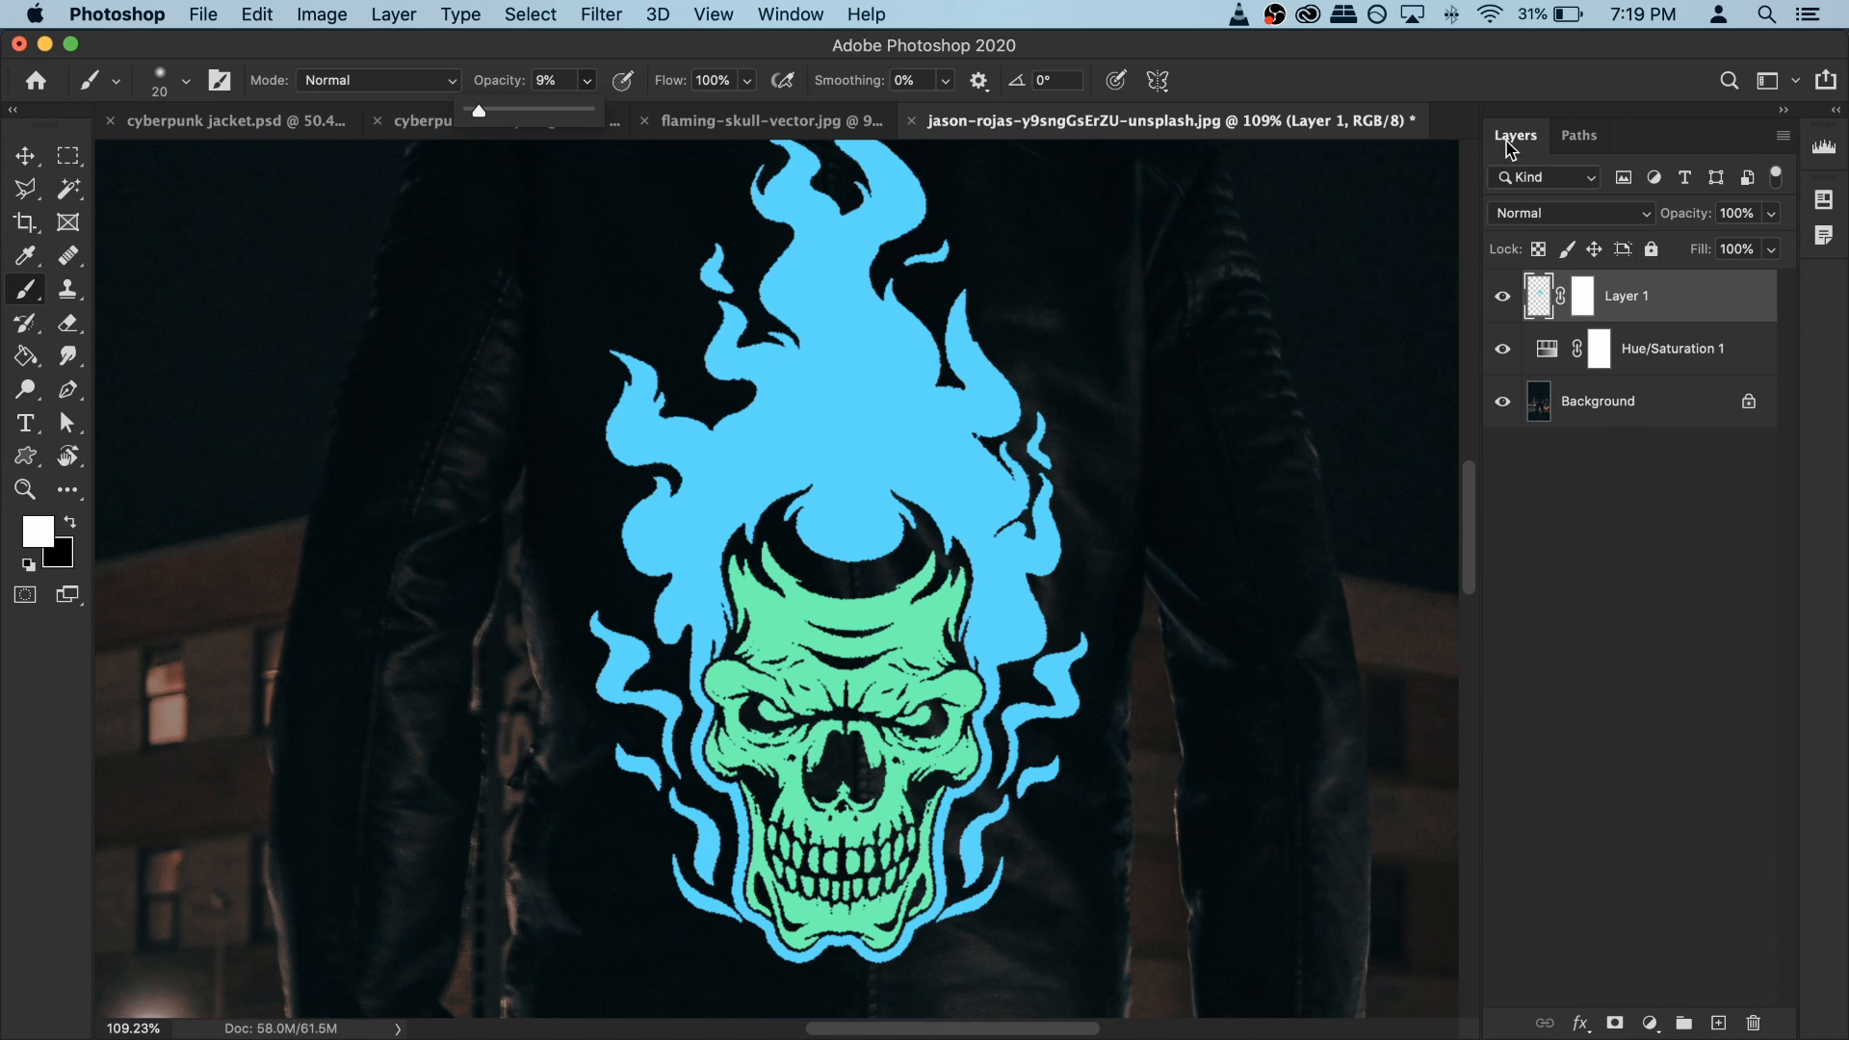
click(1580, 289)
key(x)
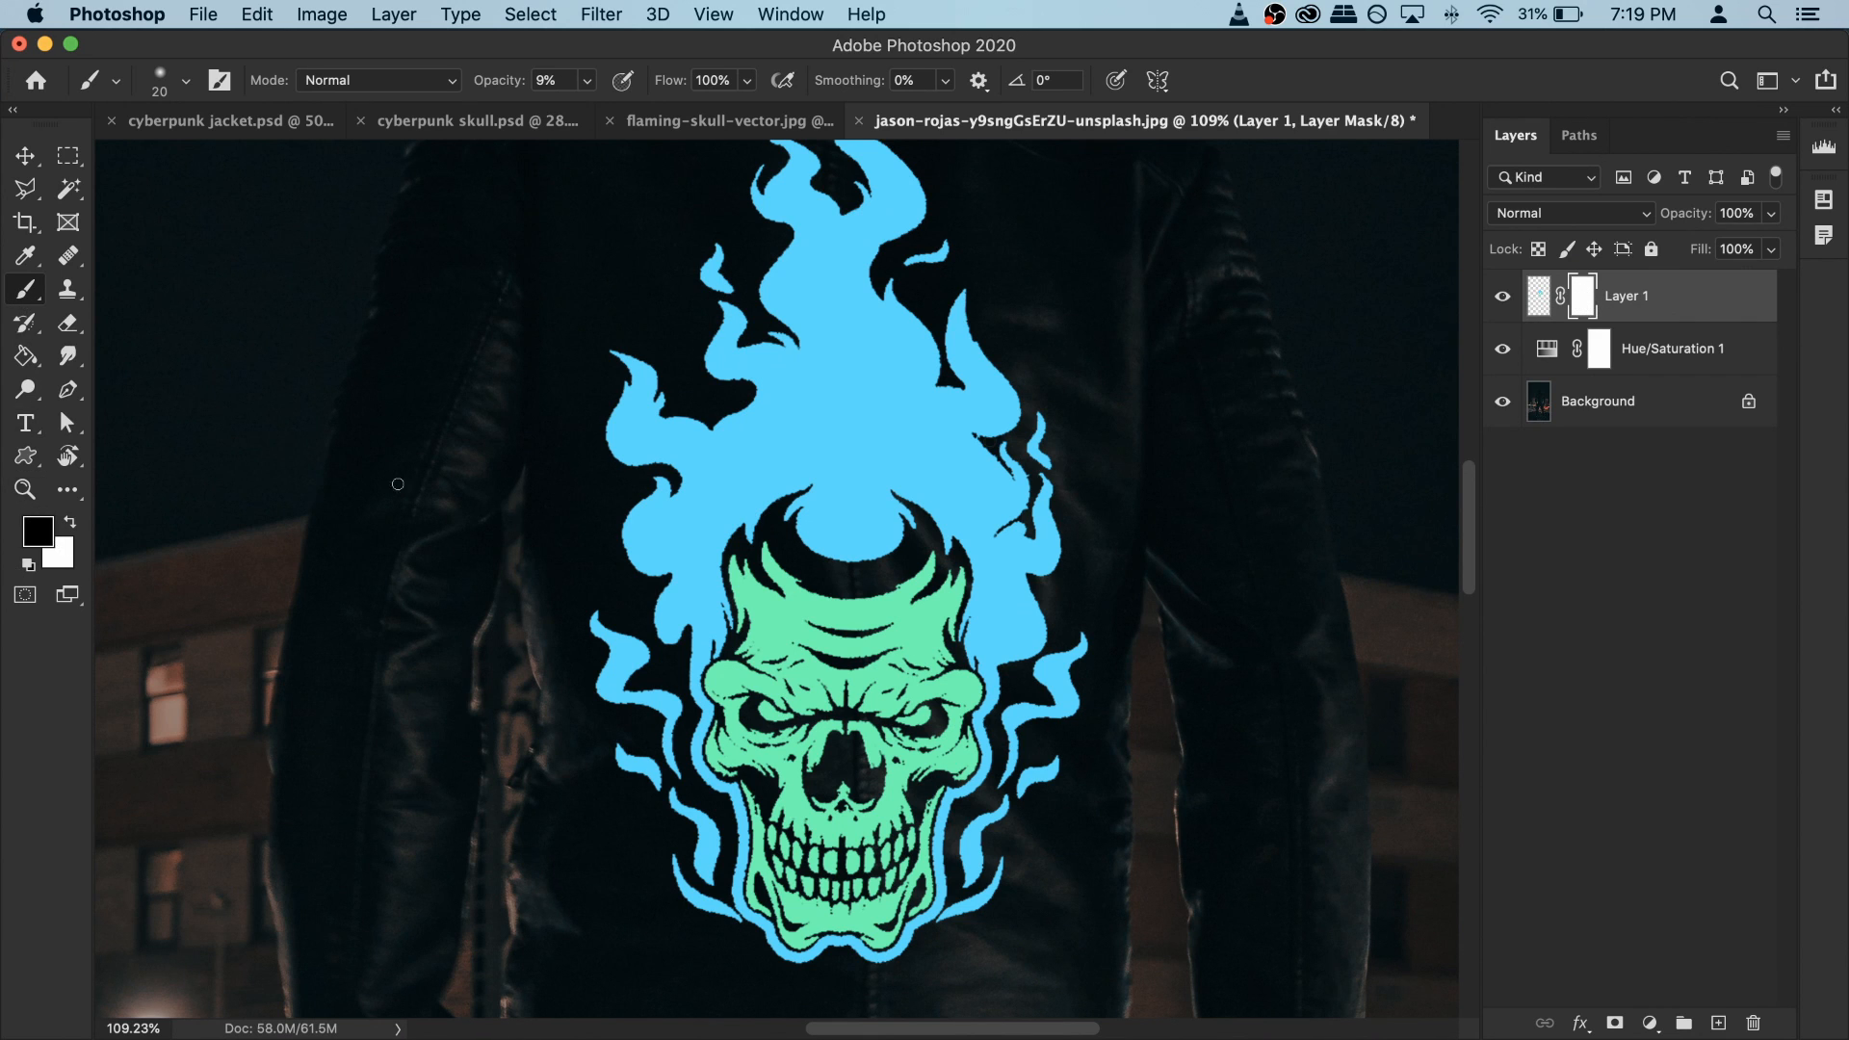
Step: Check the brush's 0% hardness setting, keep the skull's layer mask active, and enlarge the soft brush to 125 px
right_click(939, 403)
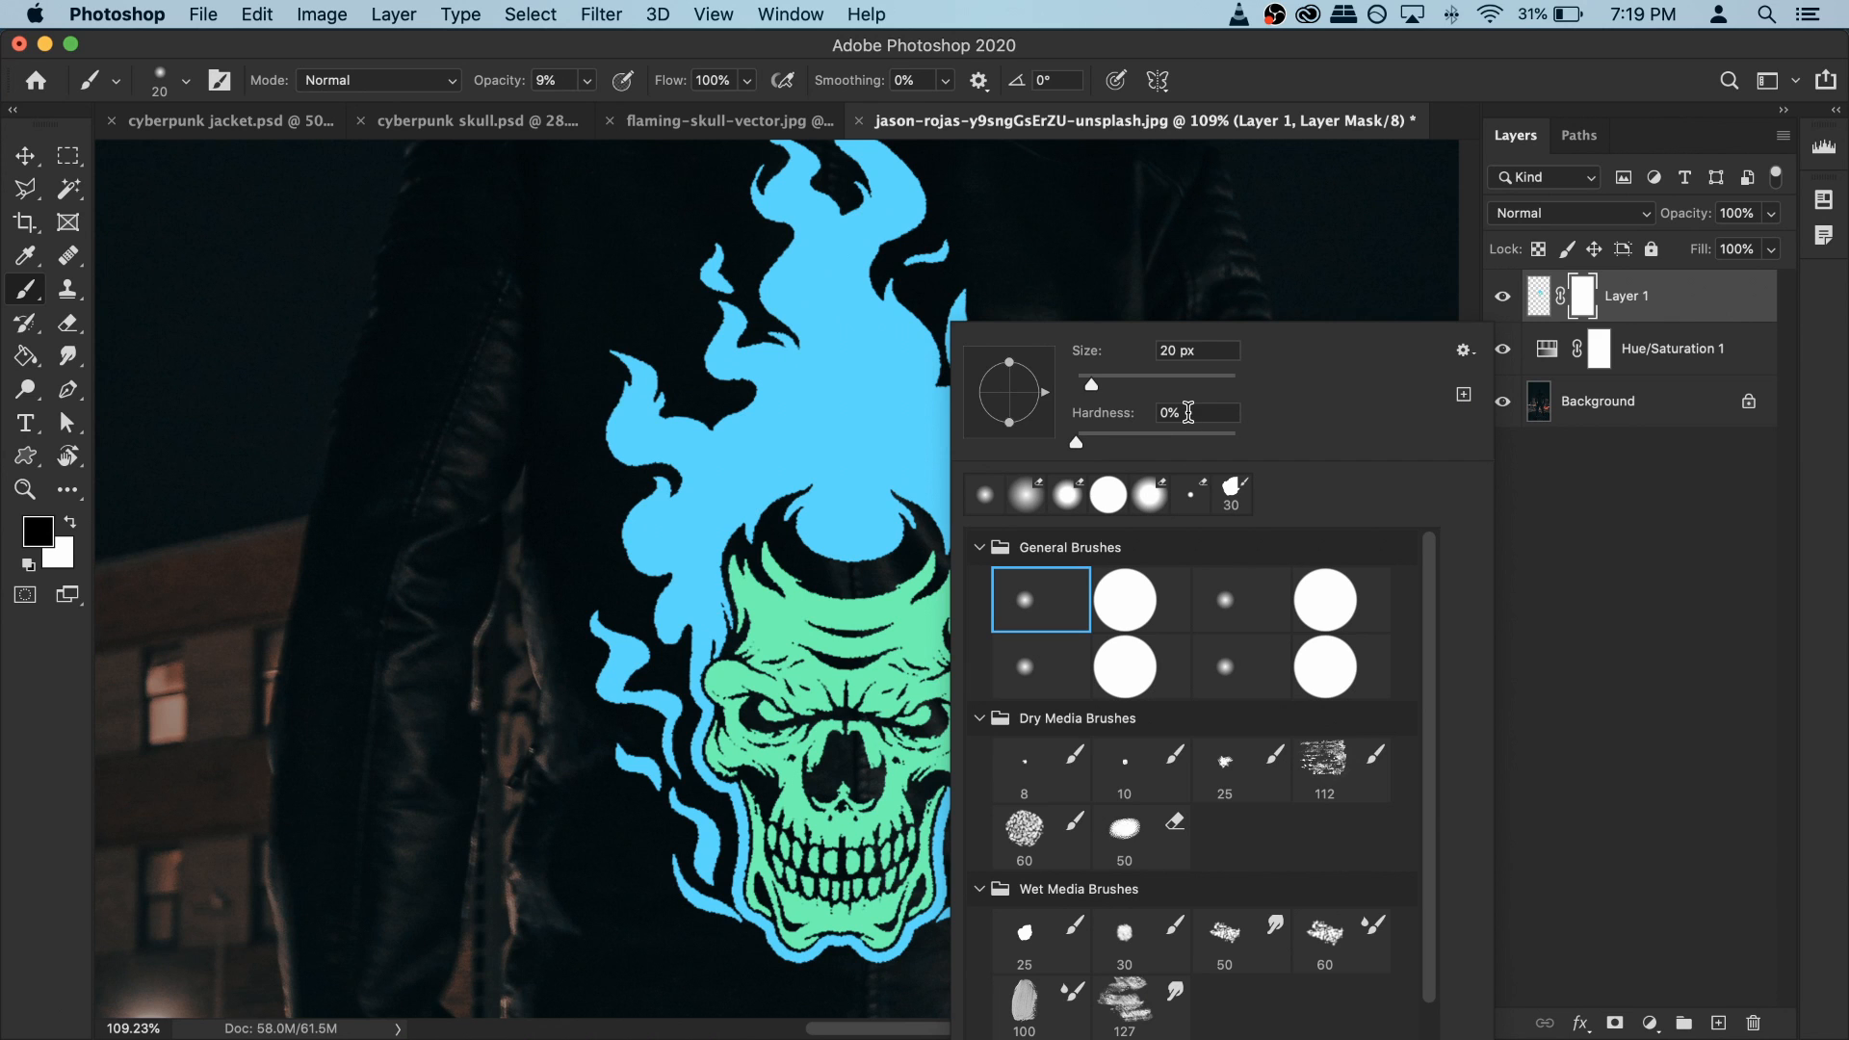
click(1102, 409)
right_click(881, 441)
click(1136, 412)
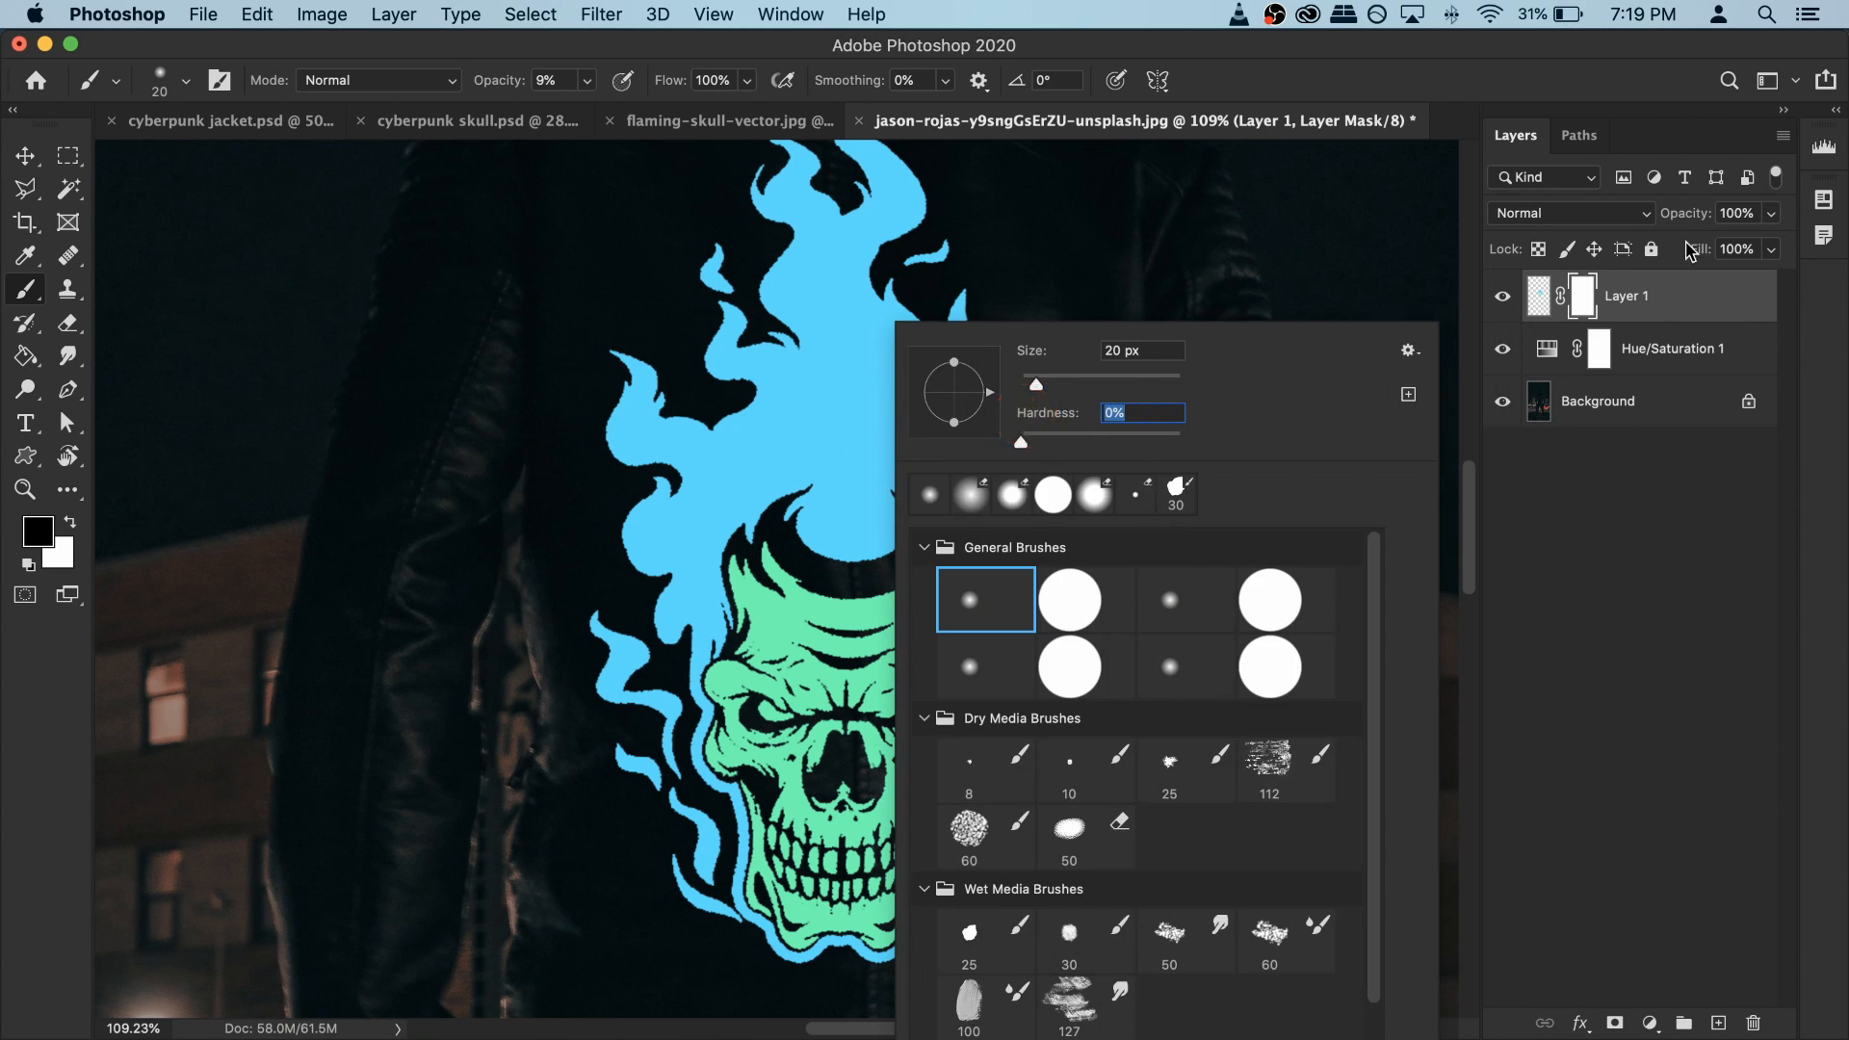
click(1584, 301)
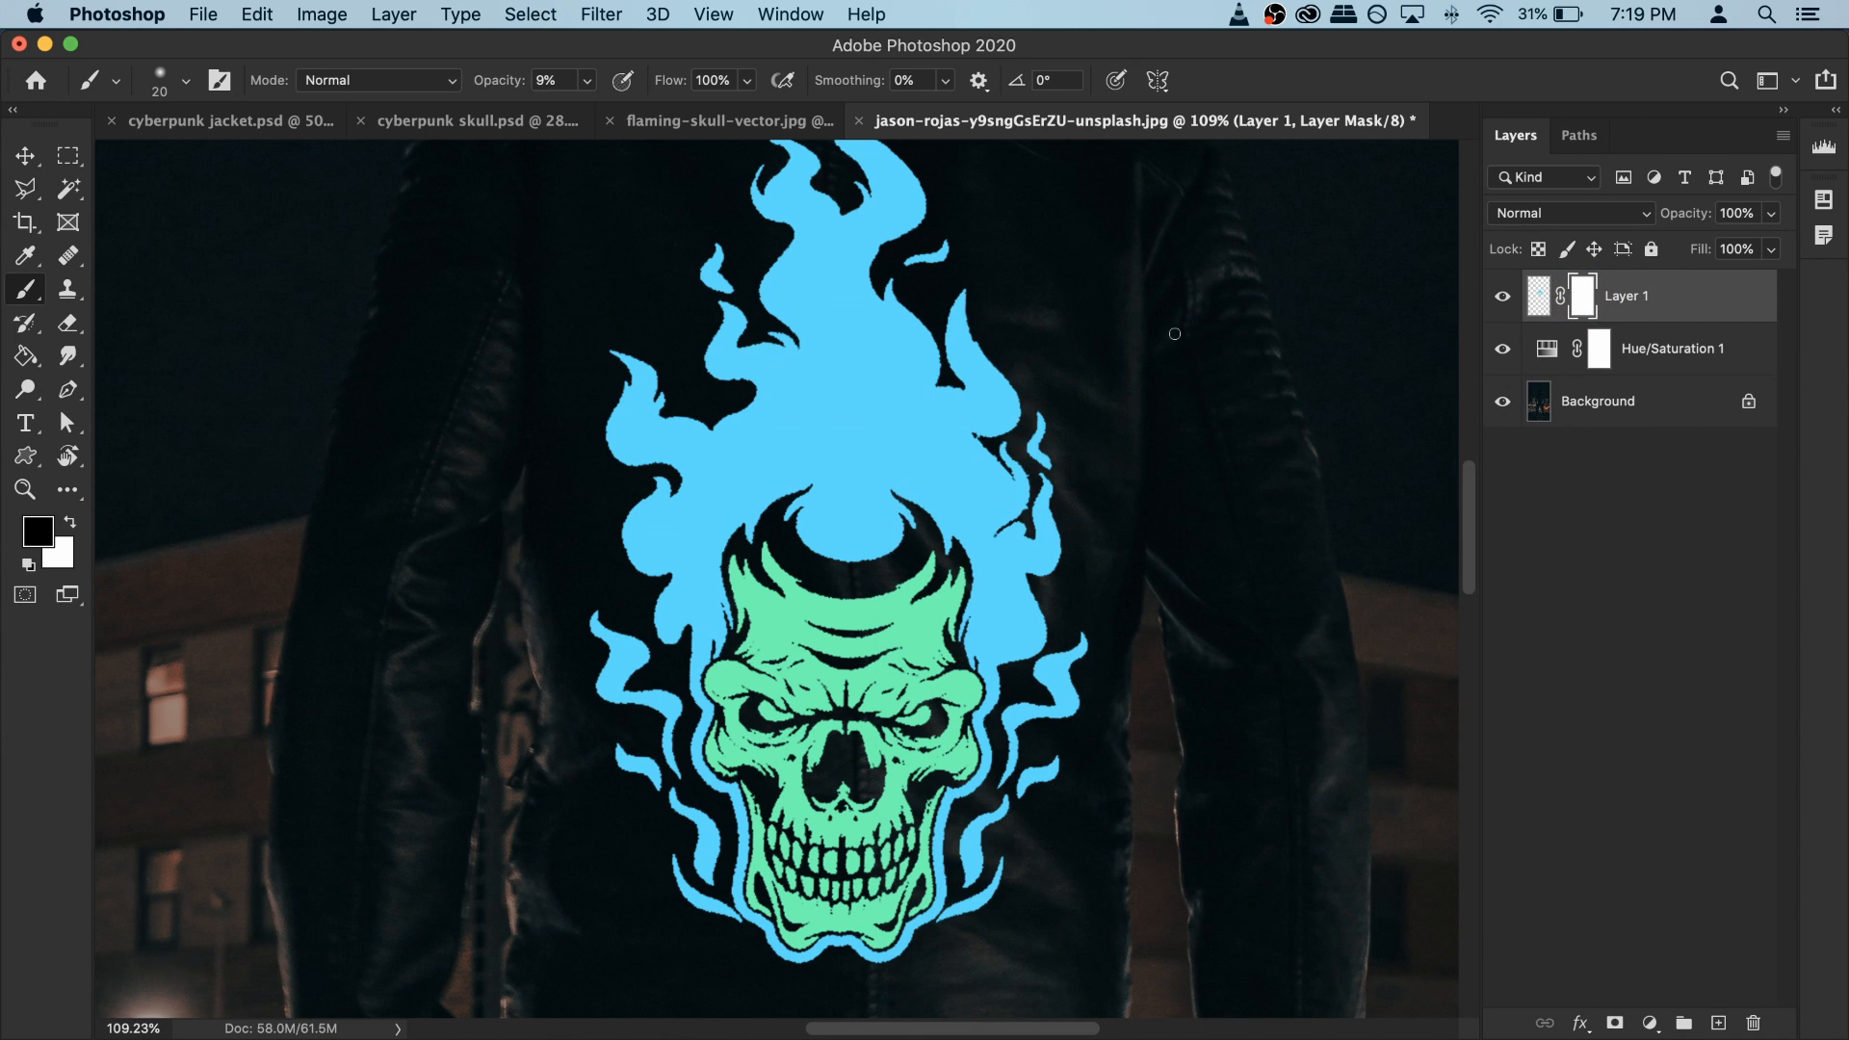
key(bracketright)
key(bracketright)
key(bracketright)
key(bracketright)
key(bracketright)
key(bracketright)
key(bracketright)
key(bracketright)
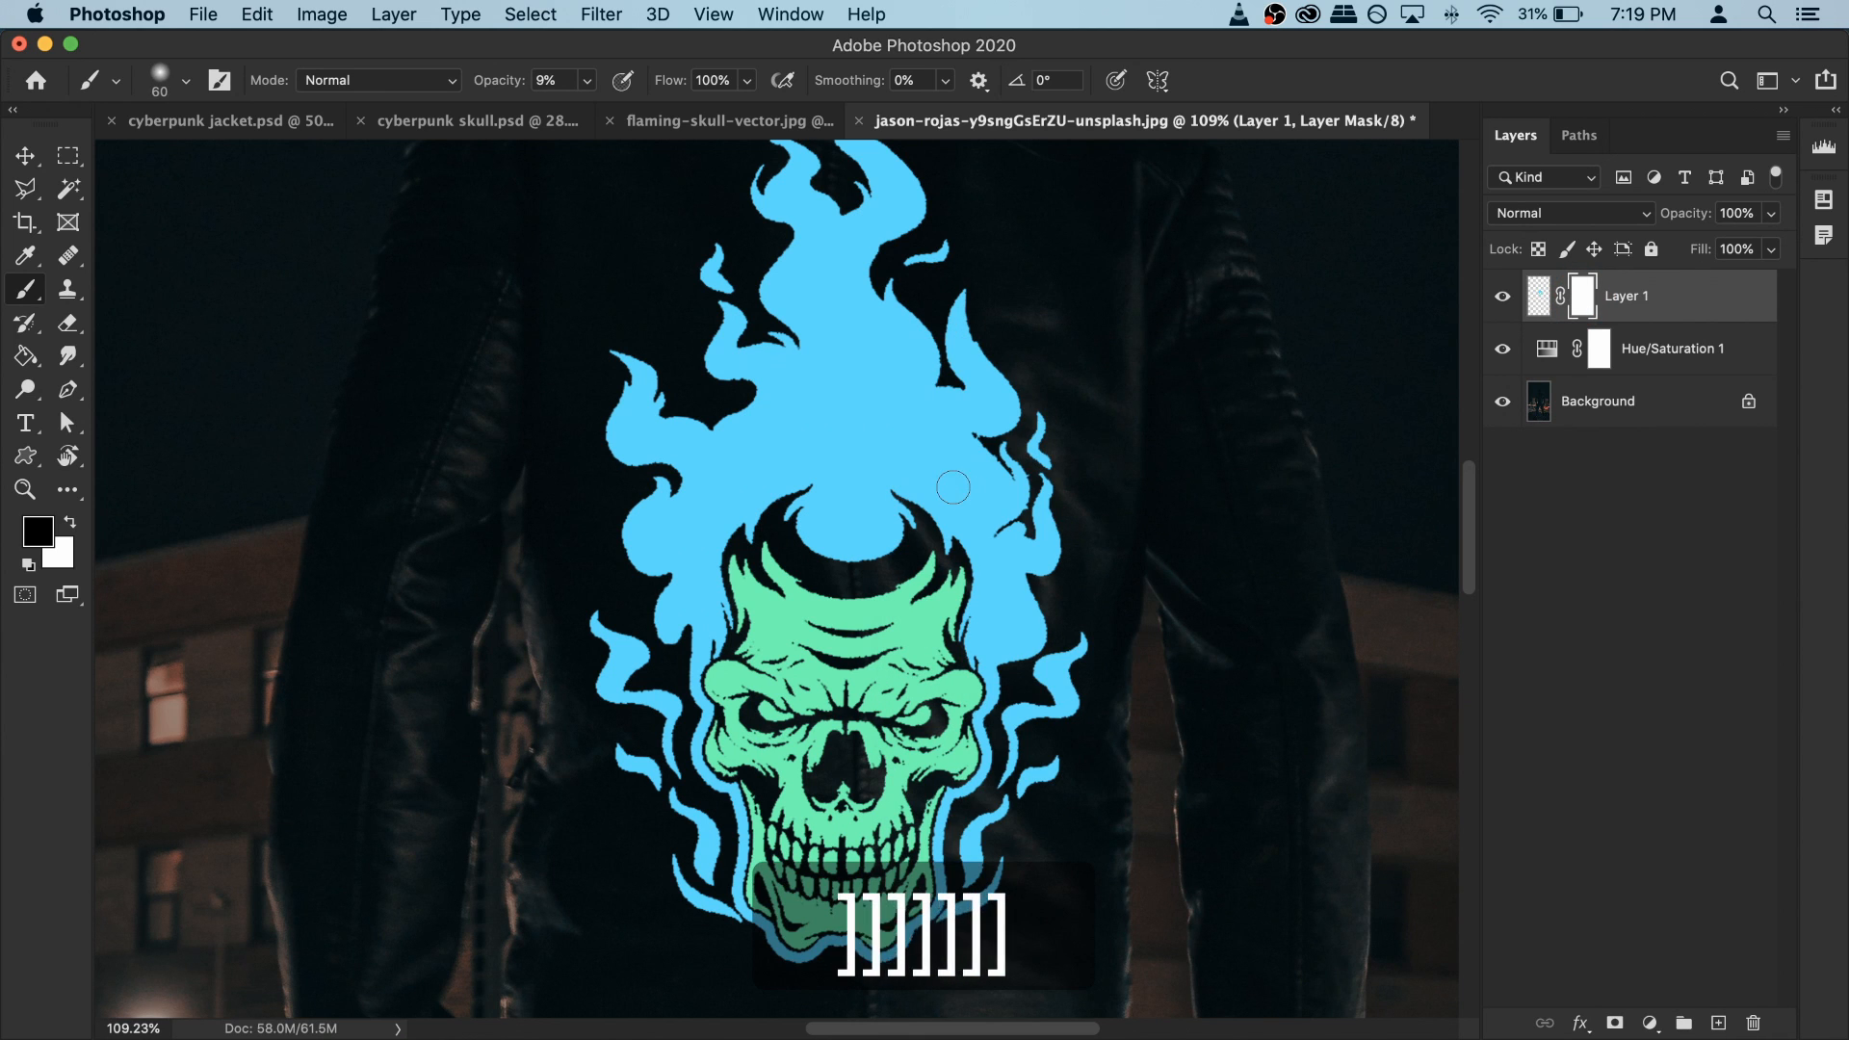
key(bracketright)
key(bracketright)
key(bracketright)
key(bracketright)
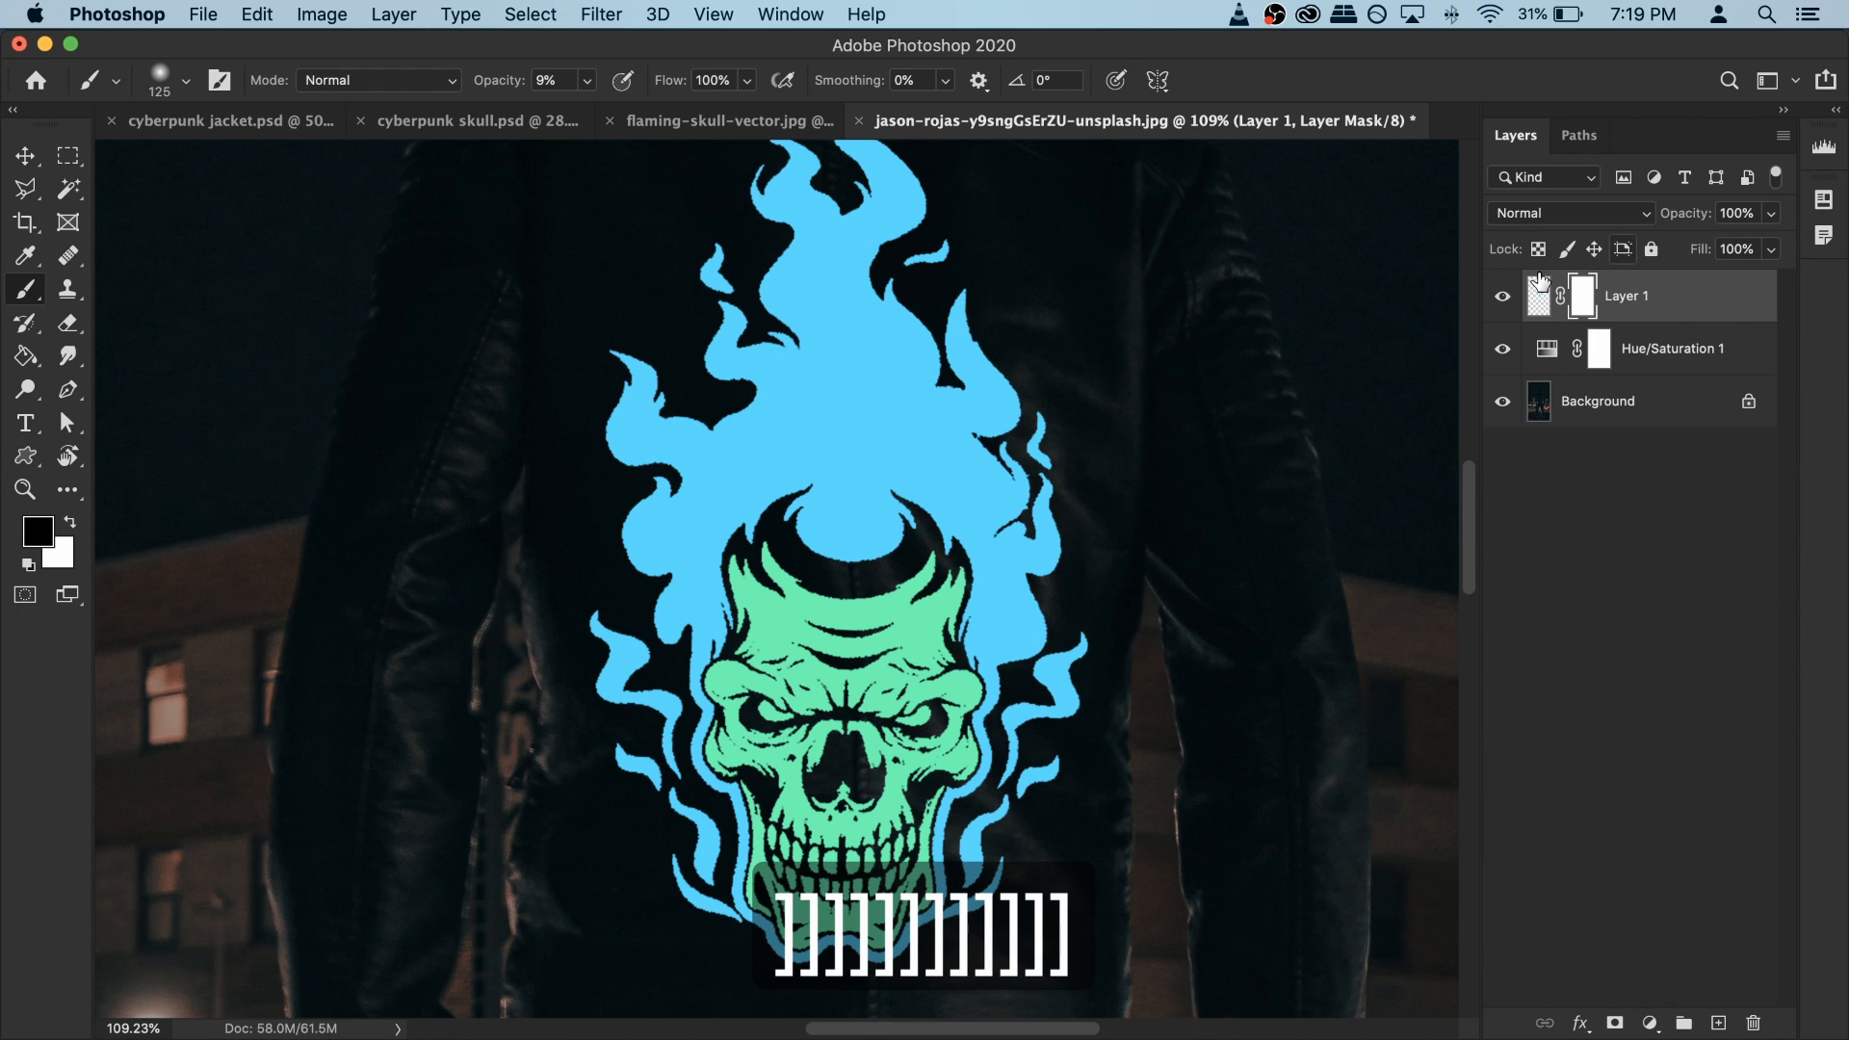
Step: Toggle the skull layer to locate the jacket folds, and paint a diagonal shadow on its mask across the flames right of the forehead
click(1502, 297)
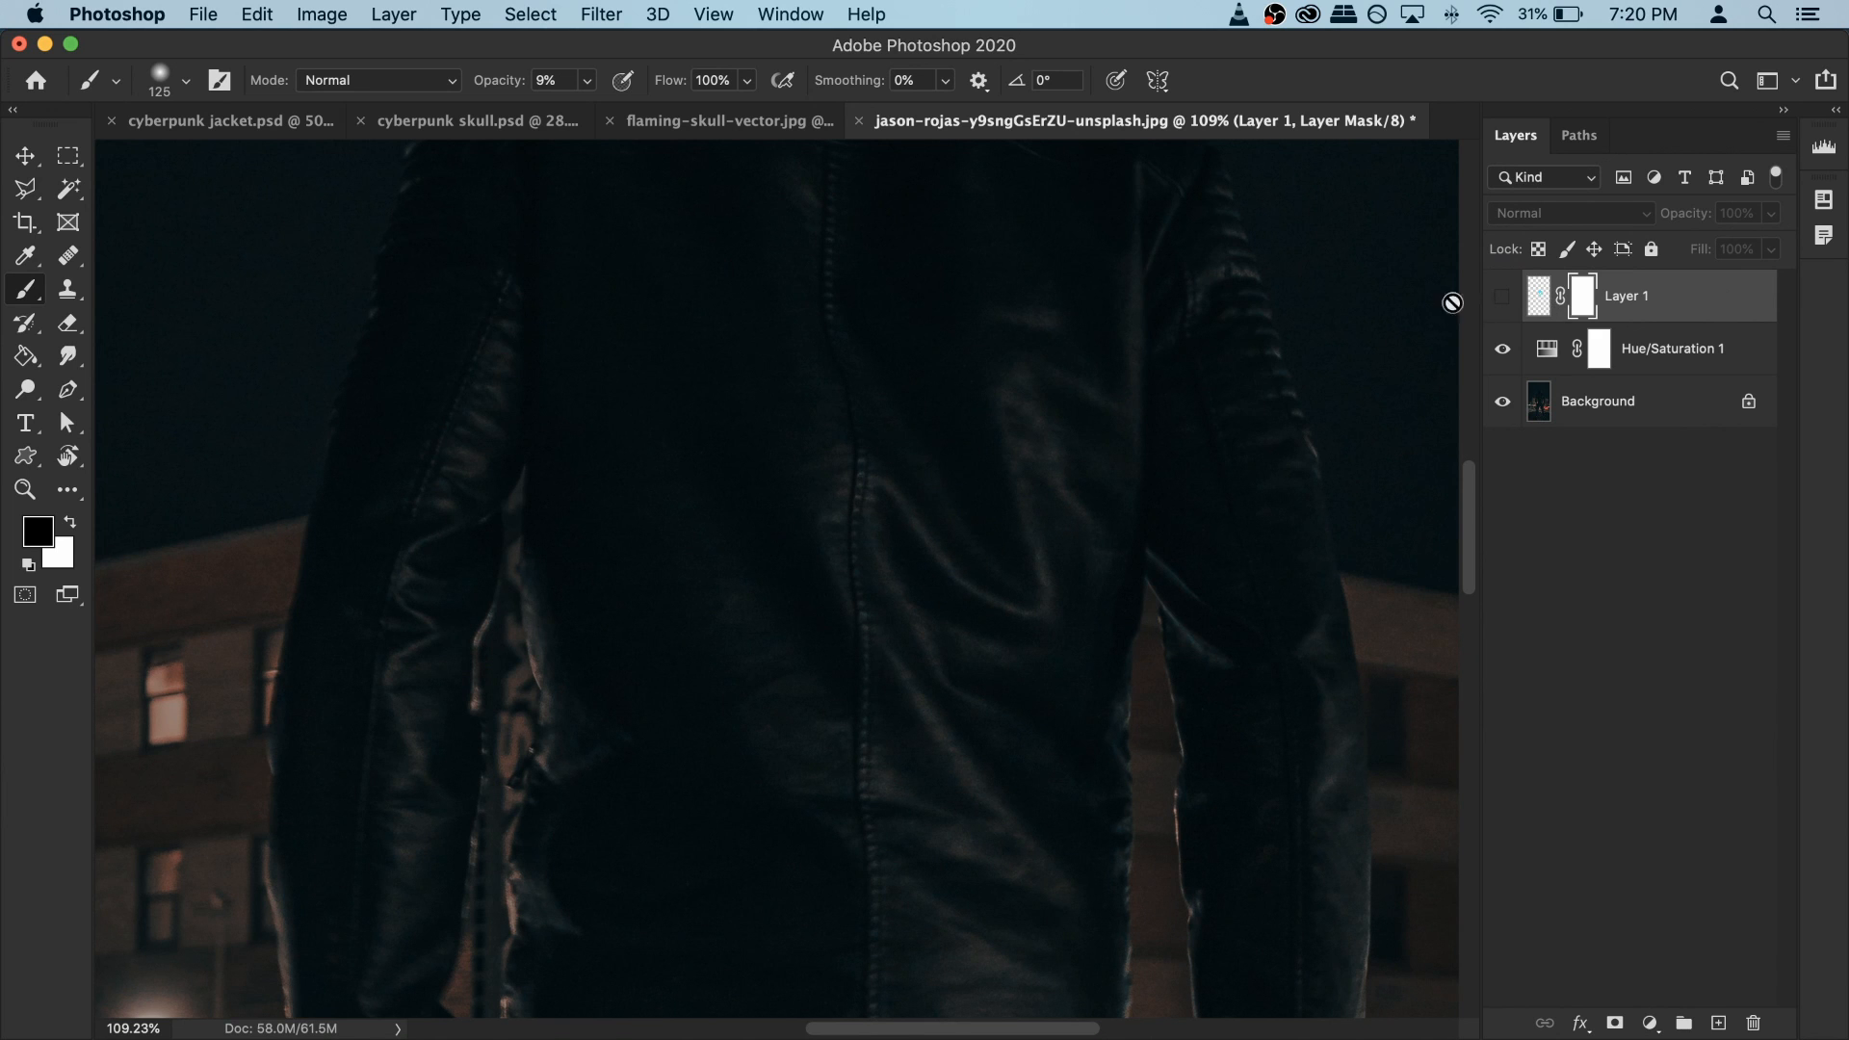
click(1500, 298)
mouse_move(915, 401)
mouse_down()
mouse_move(994, 533)
mouse_move(898, 416)
mouse_move(995, 557)
mouse_move(908, 423)
mouse_move(1025, 563)
mouse_move(896, 395)
mouse_move(1022, 562)
mouse_move(877, 410)
mouse_move(1010, 571)
mouse_move(888, 423)
mouse_move(978, 602)
mouse_move(971, 548)
mouse_move(1050, 616)
mouse_move(985, 544)
mouse_move(1069, 630)
mouse_up()
mouse_move(998, 514)
mouse_down()
mouse_move(1052, 616)
mouse_move(900, 433)
mouse_move(1072, 630)
mouse_move(939, 467)
mouse_up()
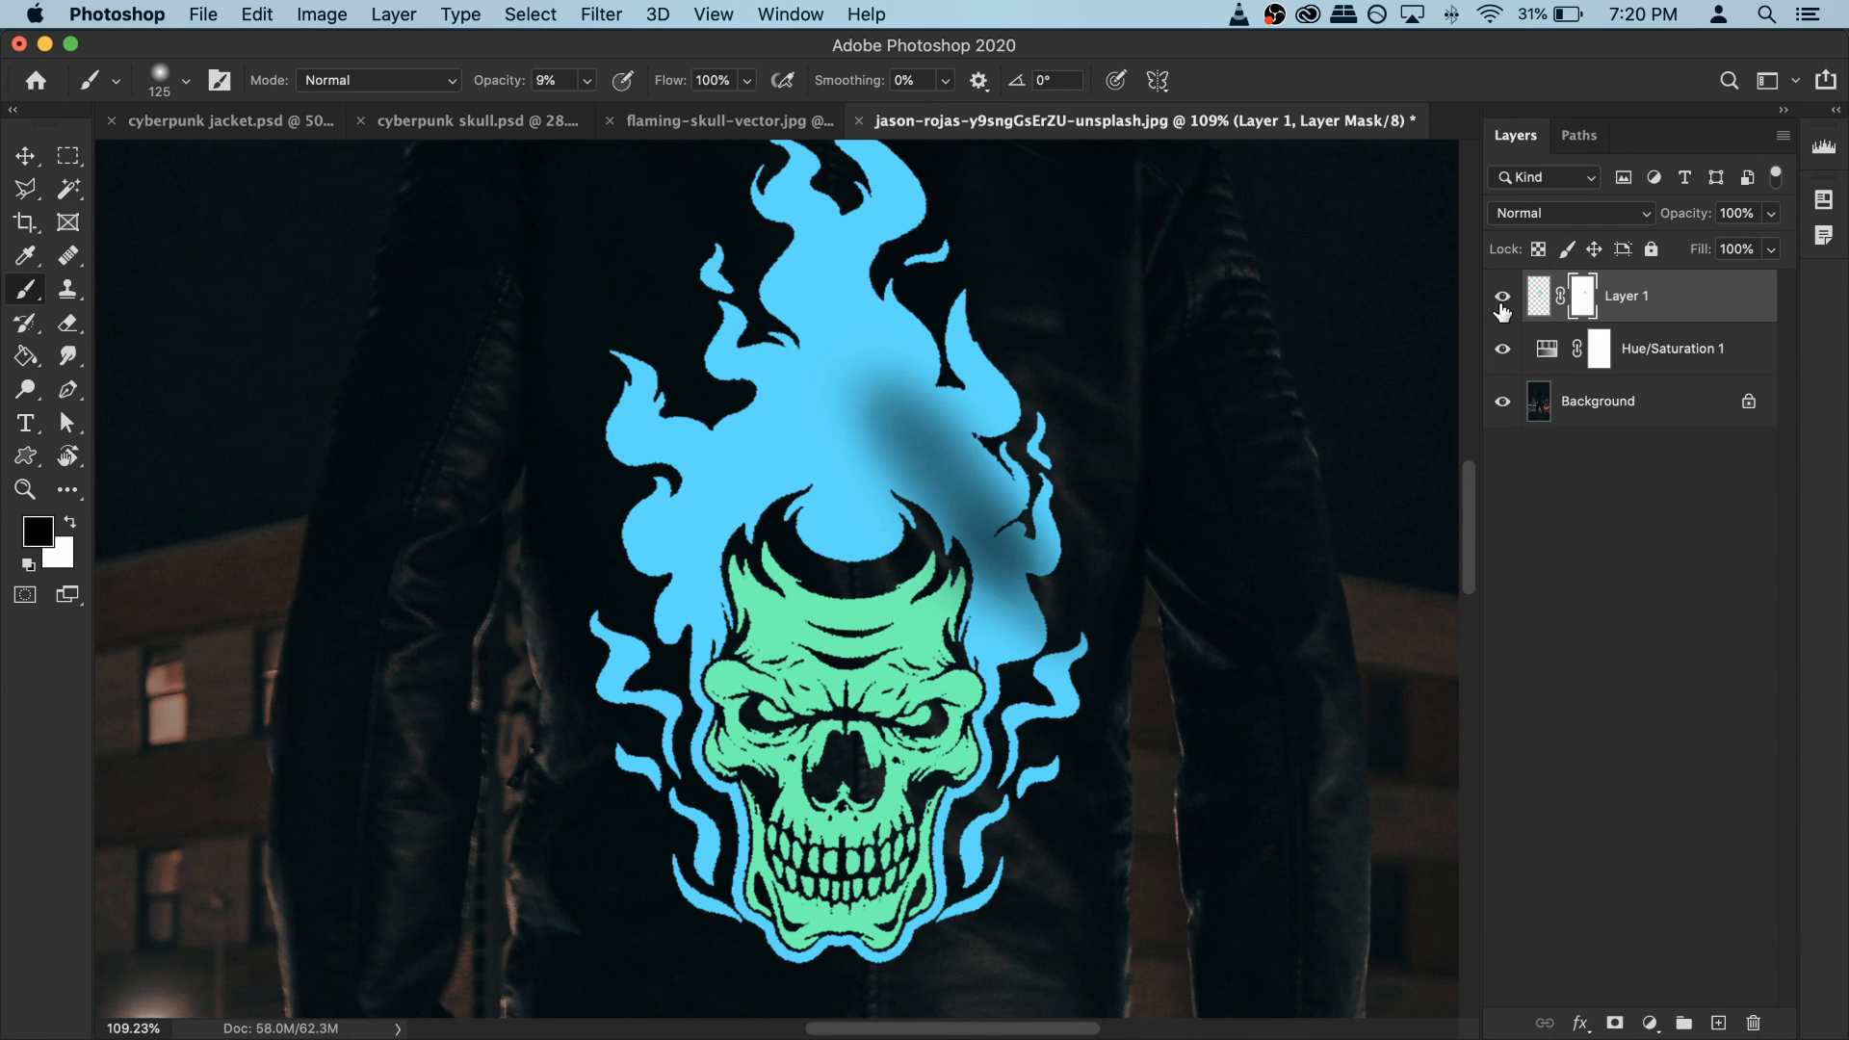
Step: Recheck the folds with the skull layer hidden, then show it and mask shadows over the left flames and across the forehead
click(1502, 296)
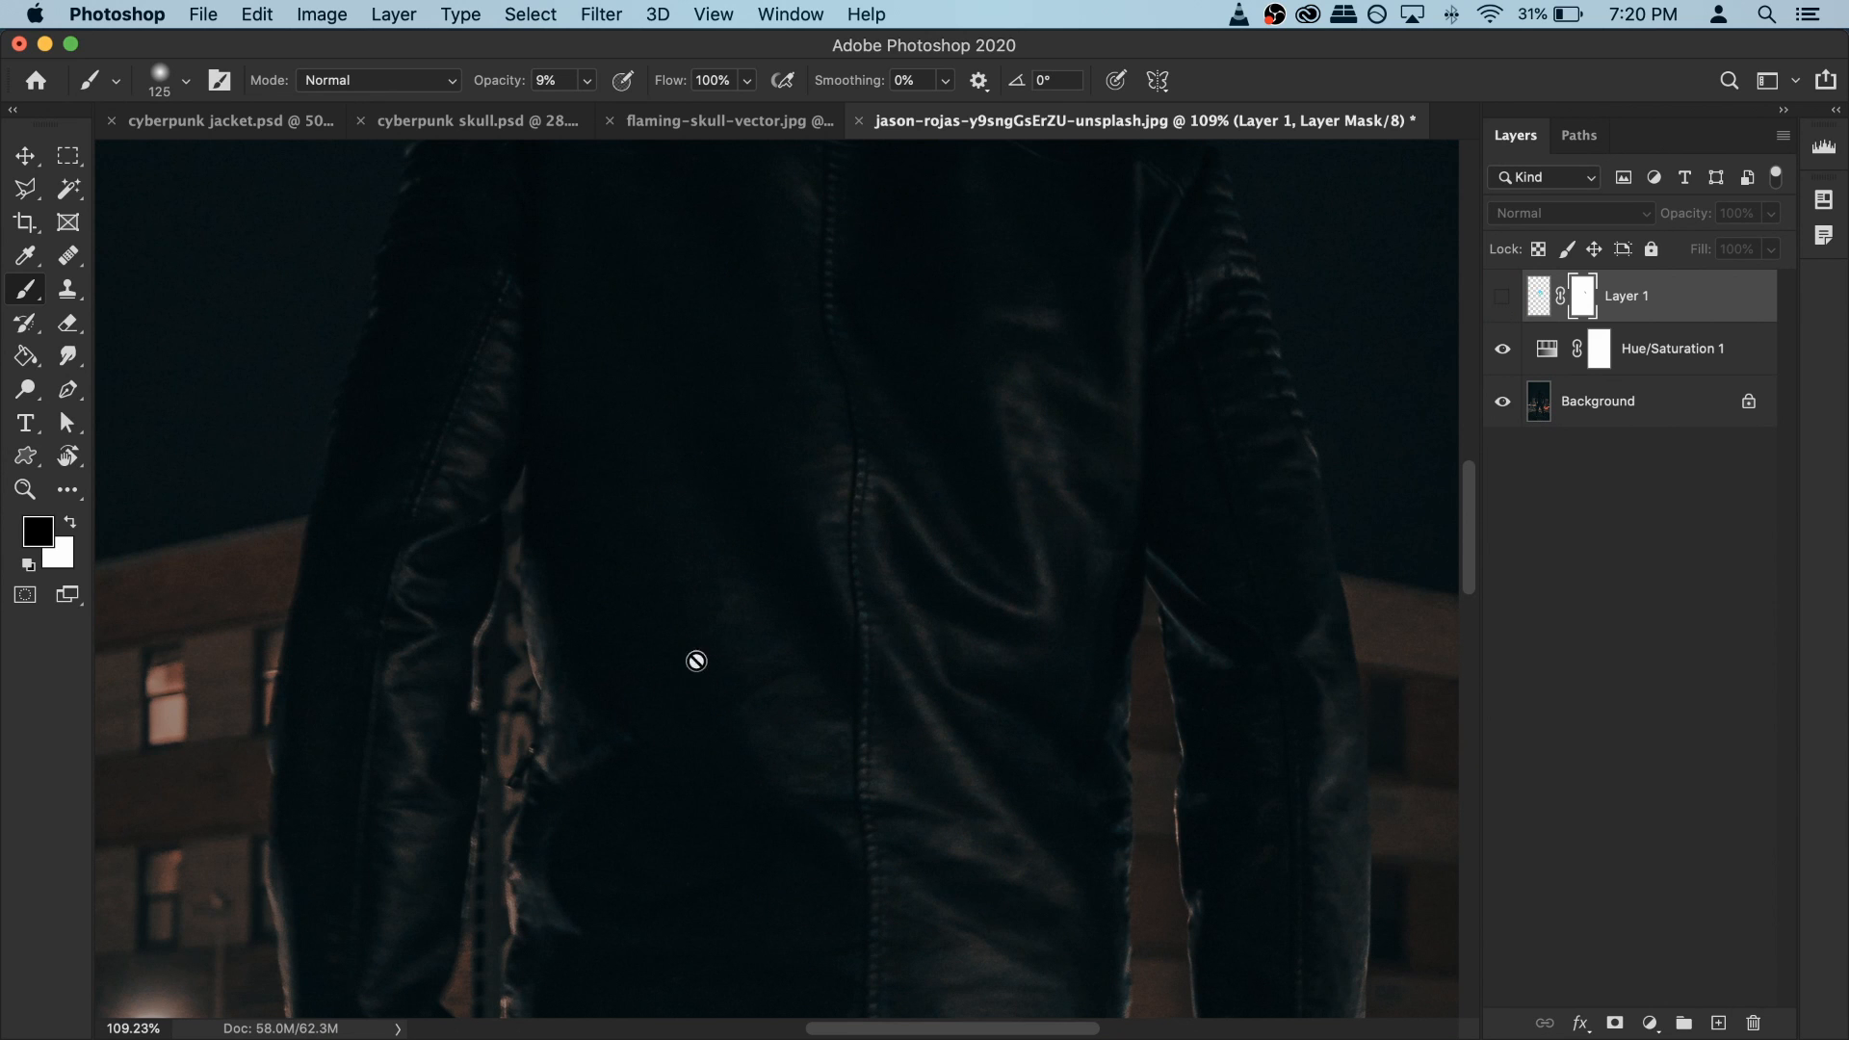
click(893, 749)
click(1130, 419)
click(1504, 298)
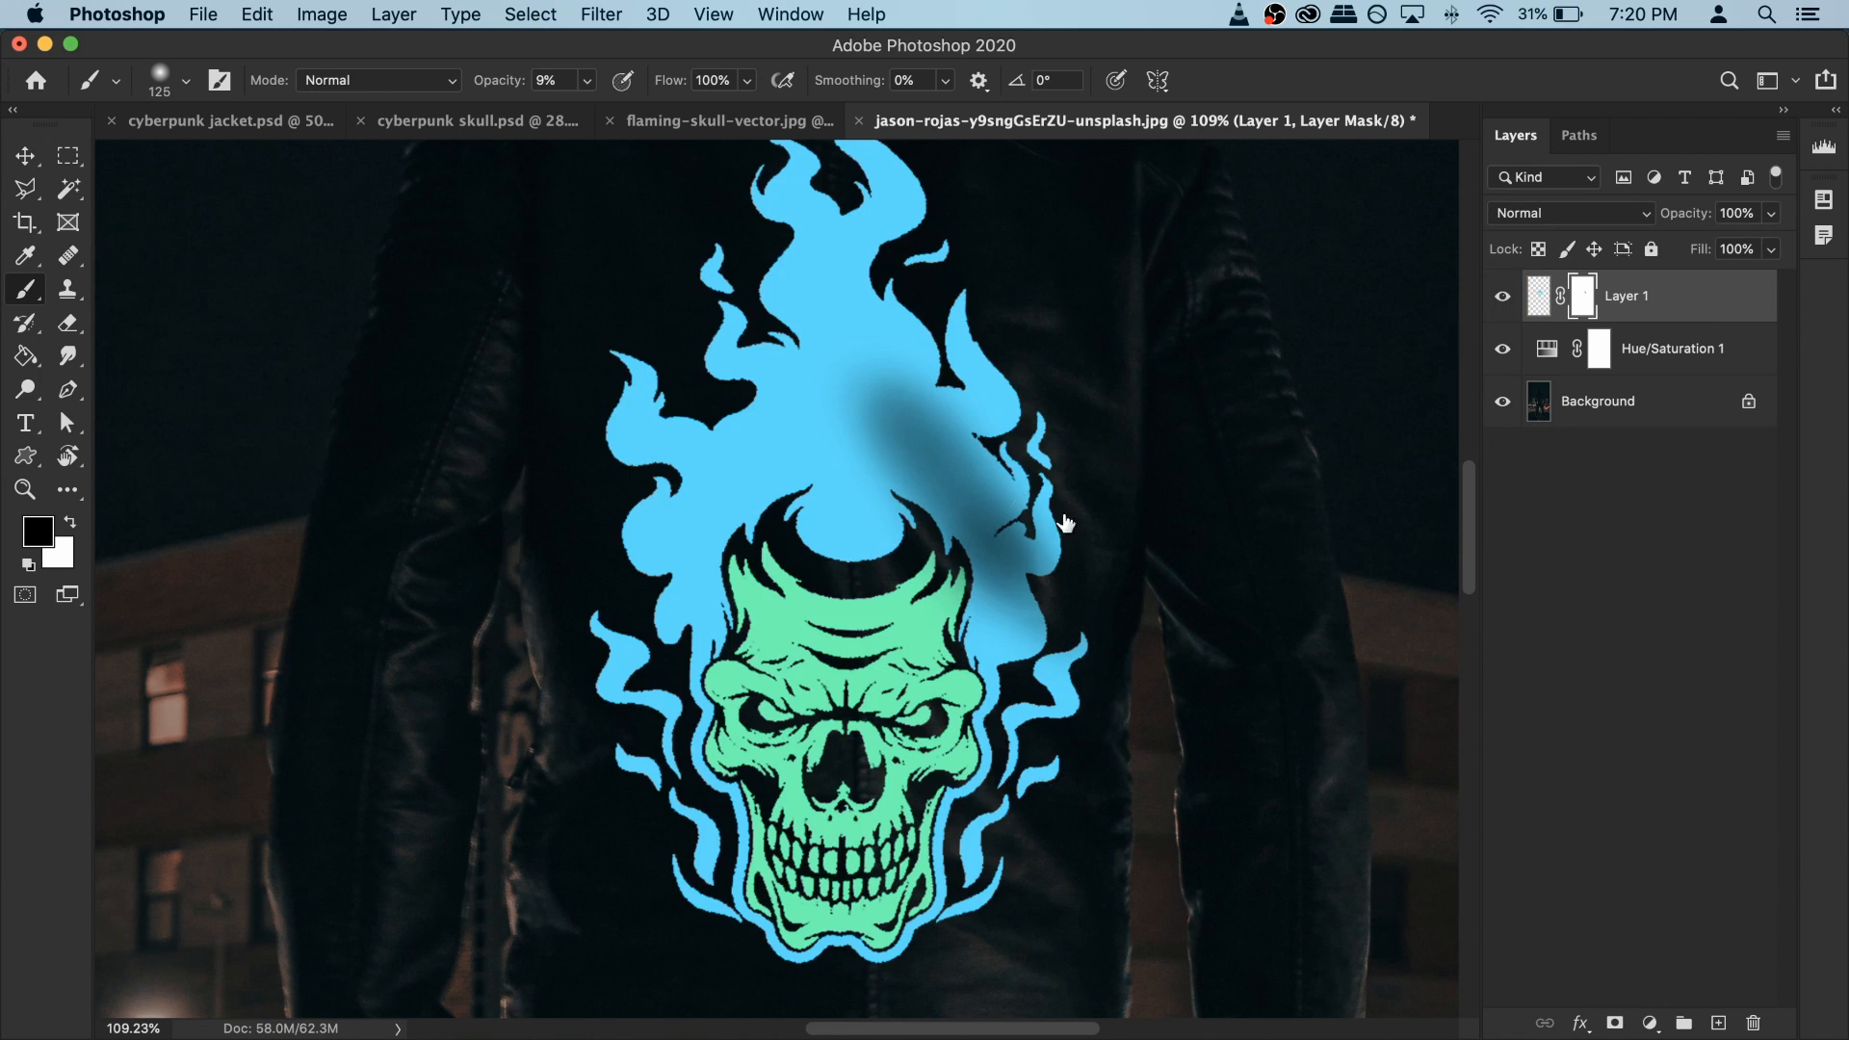
mouse_move(697, 499)
mouse_down()
mouse_move(869, 694)
mouse_move(719, 598)
mouse_up()
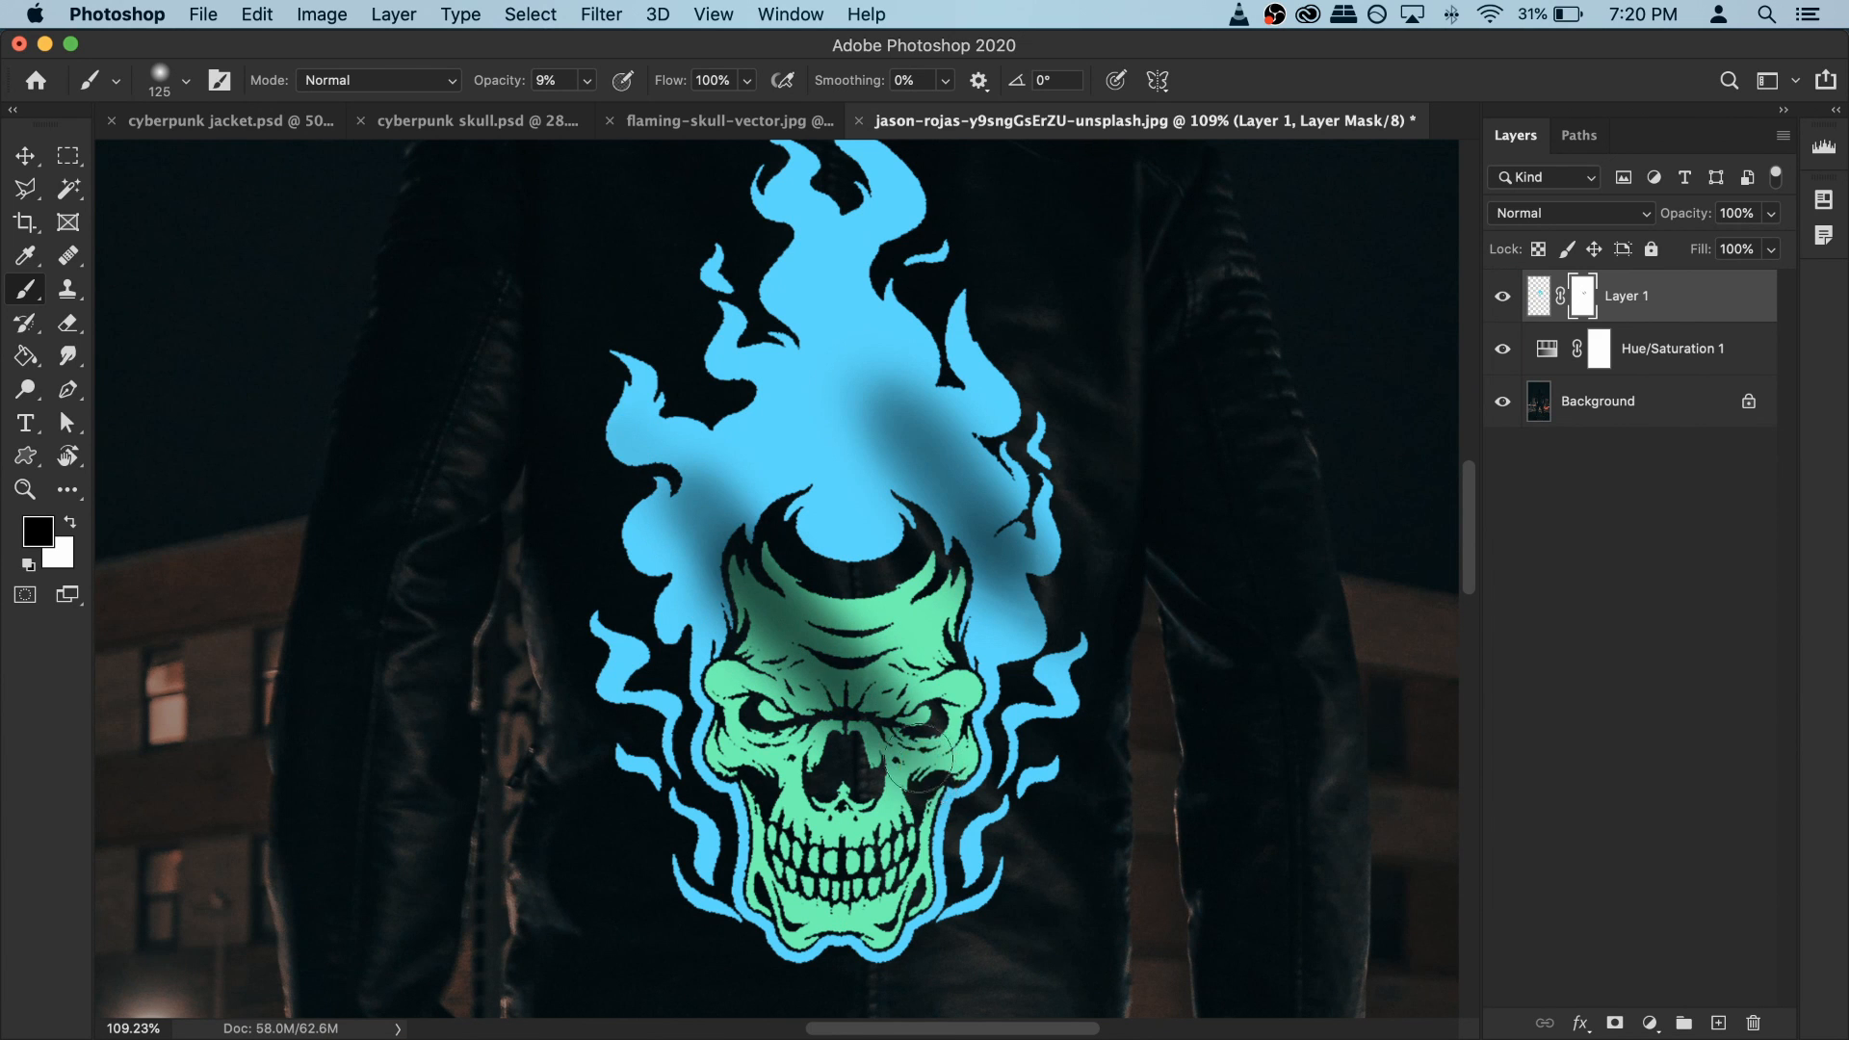
Step: Compare with the bare jacket and mask a faint shadow over the small flames beside the skull's right cheek
click(1503, 297)
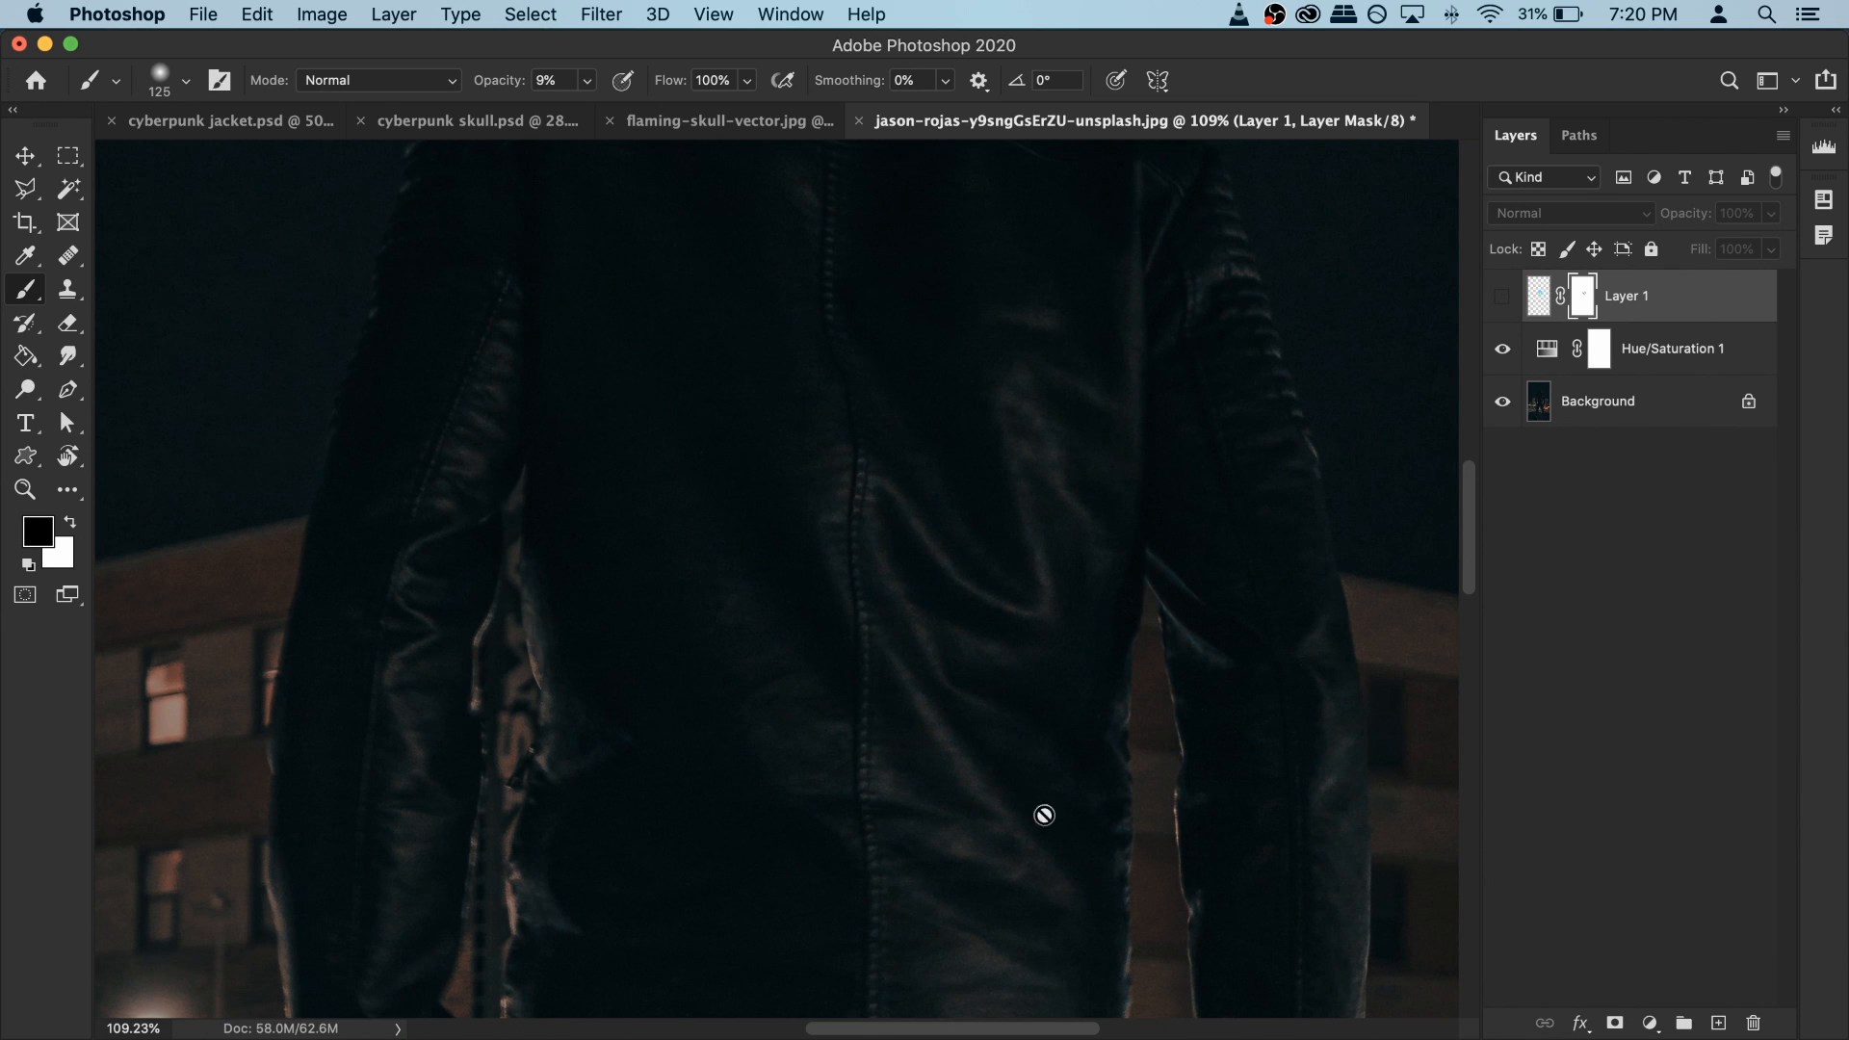
click(1502, 297)
mouse_move(1006, 740)
mouse_down()
mouse_move(1073, 817)
mouse_move(1013, 753)
mouse_move(1059, 770)
mouse_up()
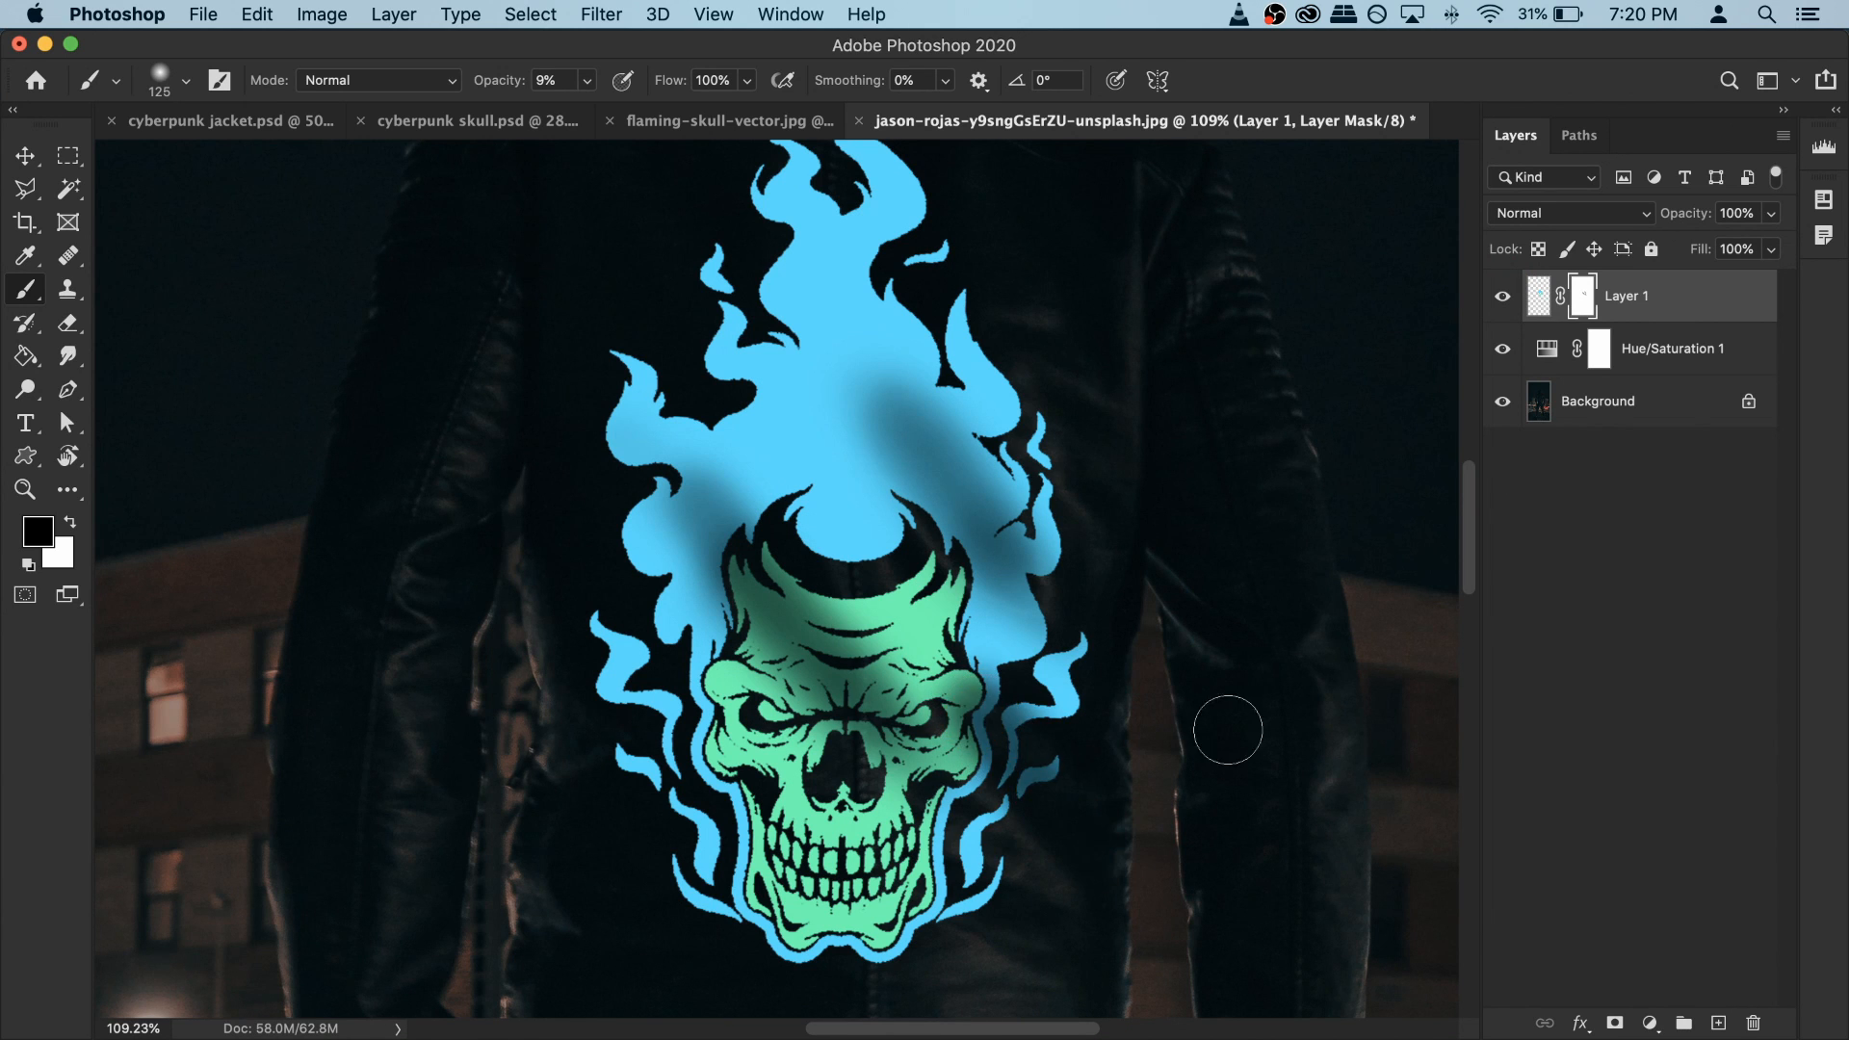
Step: Toggle the skull layer to follow the folds, and mask shadows over the lower-left flames and the lower-right side of the jaw
click(1502, 296)
click(1502, 296)
mouse_move(679, 732)
mouse_down()
mouse_move(756, 854)
mouse_move(661, 743)
mouse_move(783, 957)
mouse_move(731, 905)
mouse_up()
click(1505, 302)
click(1504, 303)
mouse_move(925, 879)
mouse_down()
mouse_move(1011, 944)
mouse_move(945, 888)
mouse_up()
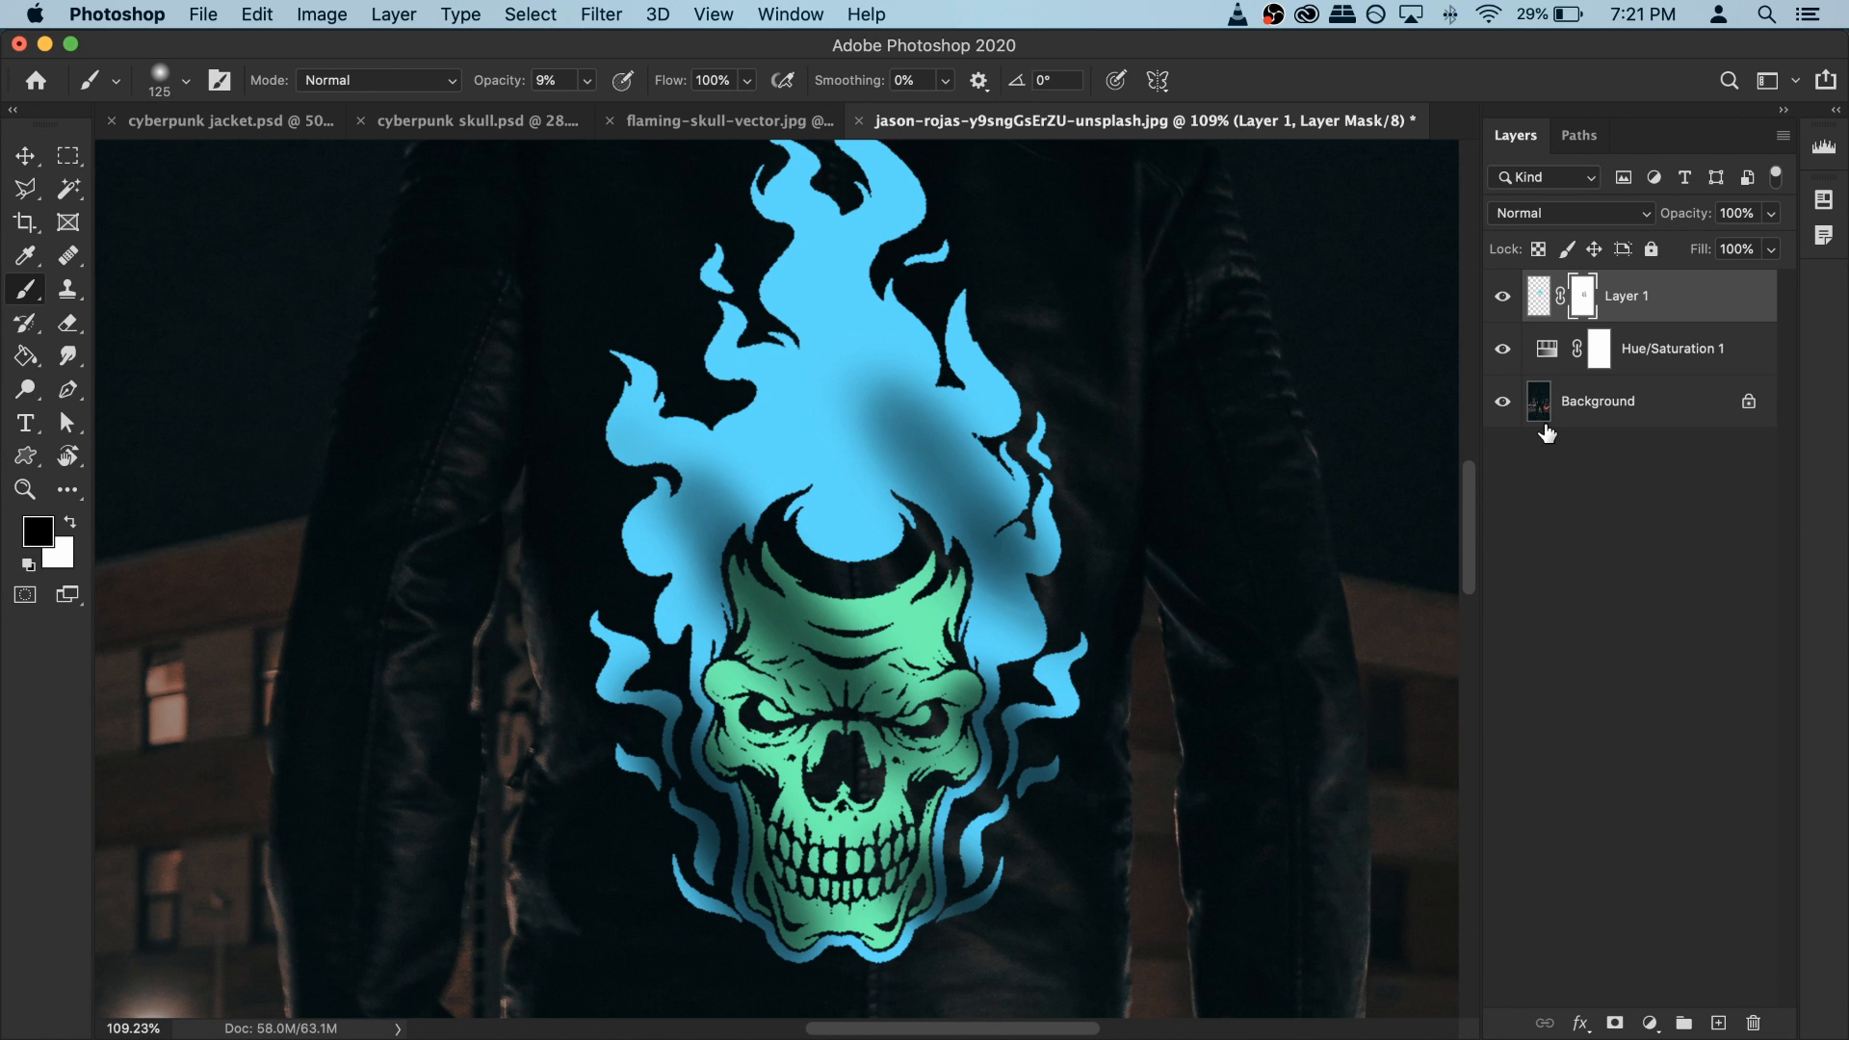
Step: Mask a diagonal shadow down the upper flames with the 9% opacity brush, and lighten it by painting back with white
mouse_move(905, 381)
mouse_down()
mouse_move(730, 167)
mouse_move(763, 235)
mouse_move(940, 397)
mouse_move(886, 337)
mouse_up()
drag(894, 268, 1052, 598)
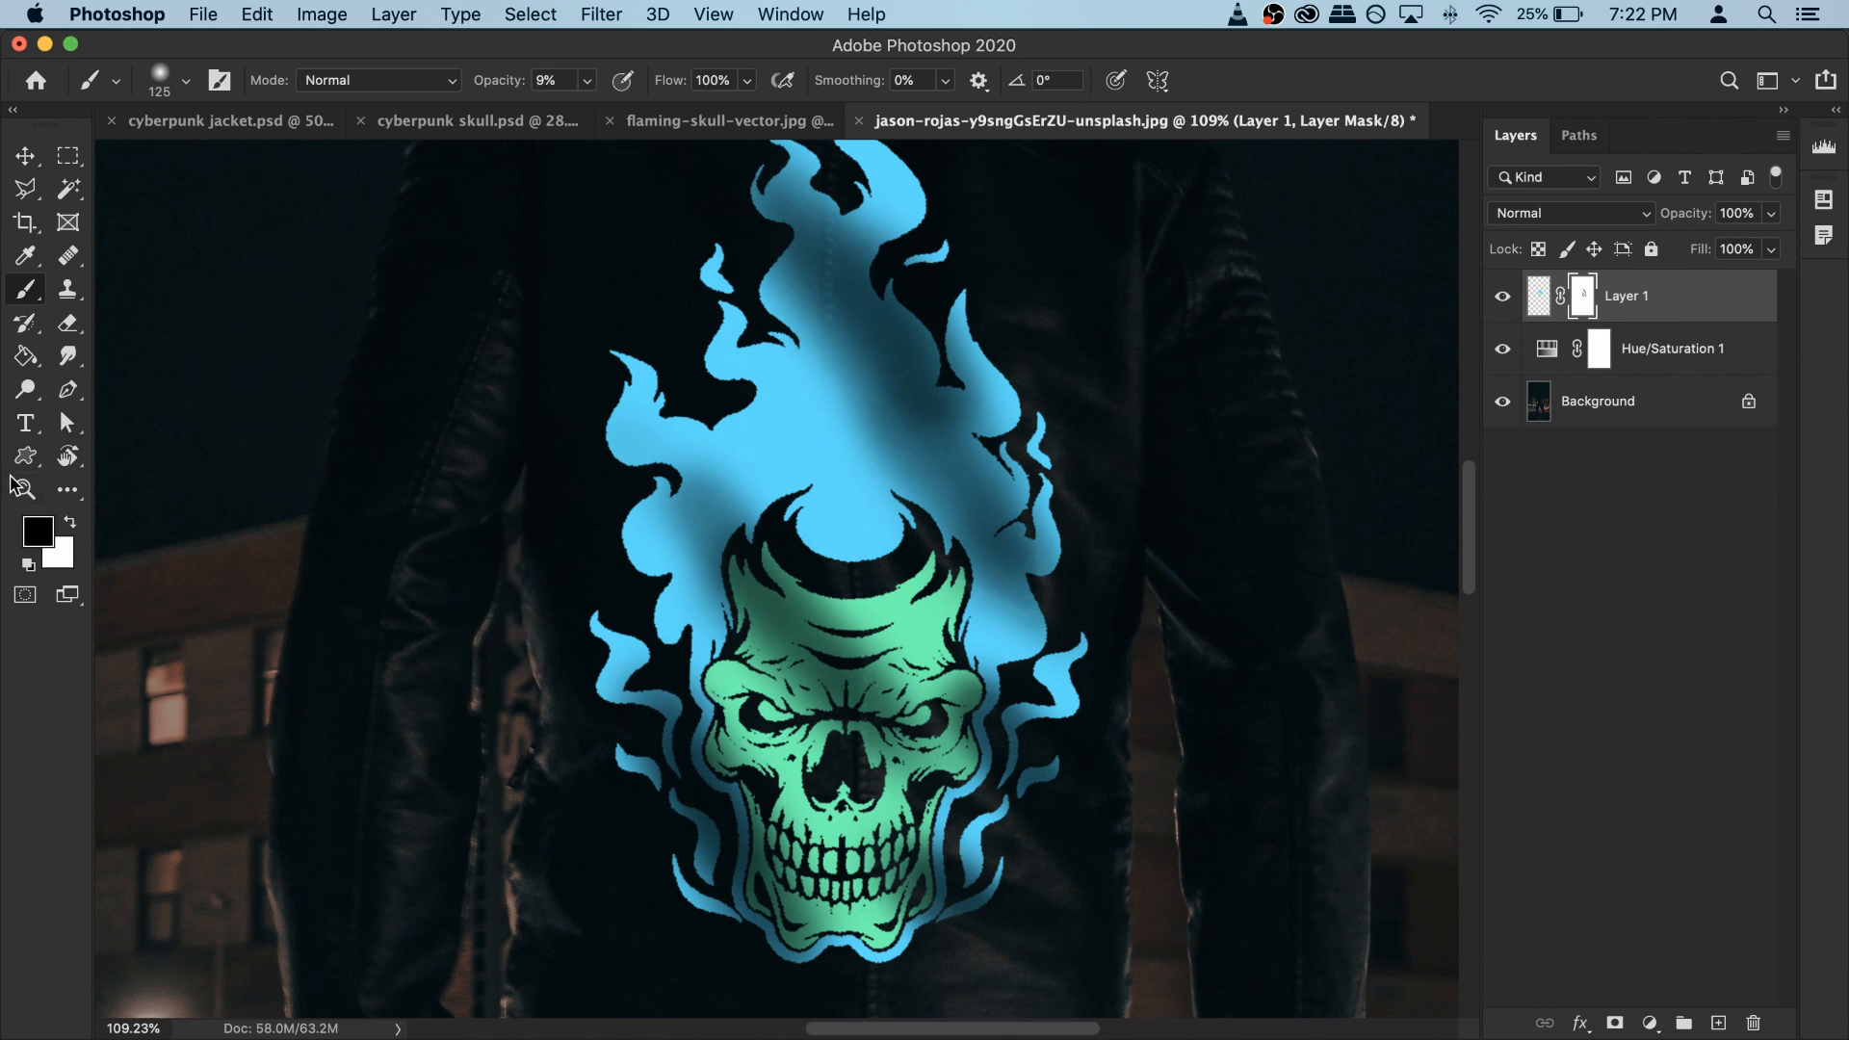
click(64, 525)
mouse_move(865, 322)
mouse_down()
mouse_move(929, 487)
mouse_move(958, 472)
mouse_up()
drag(902, 364, 965, 475)
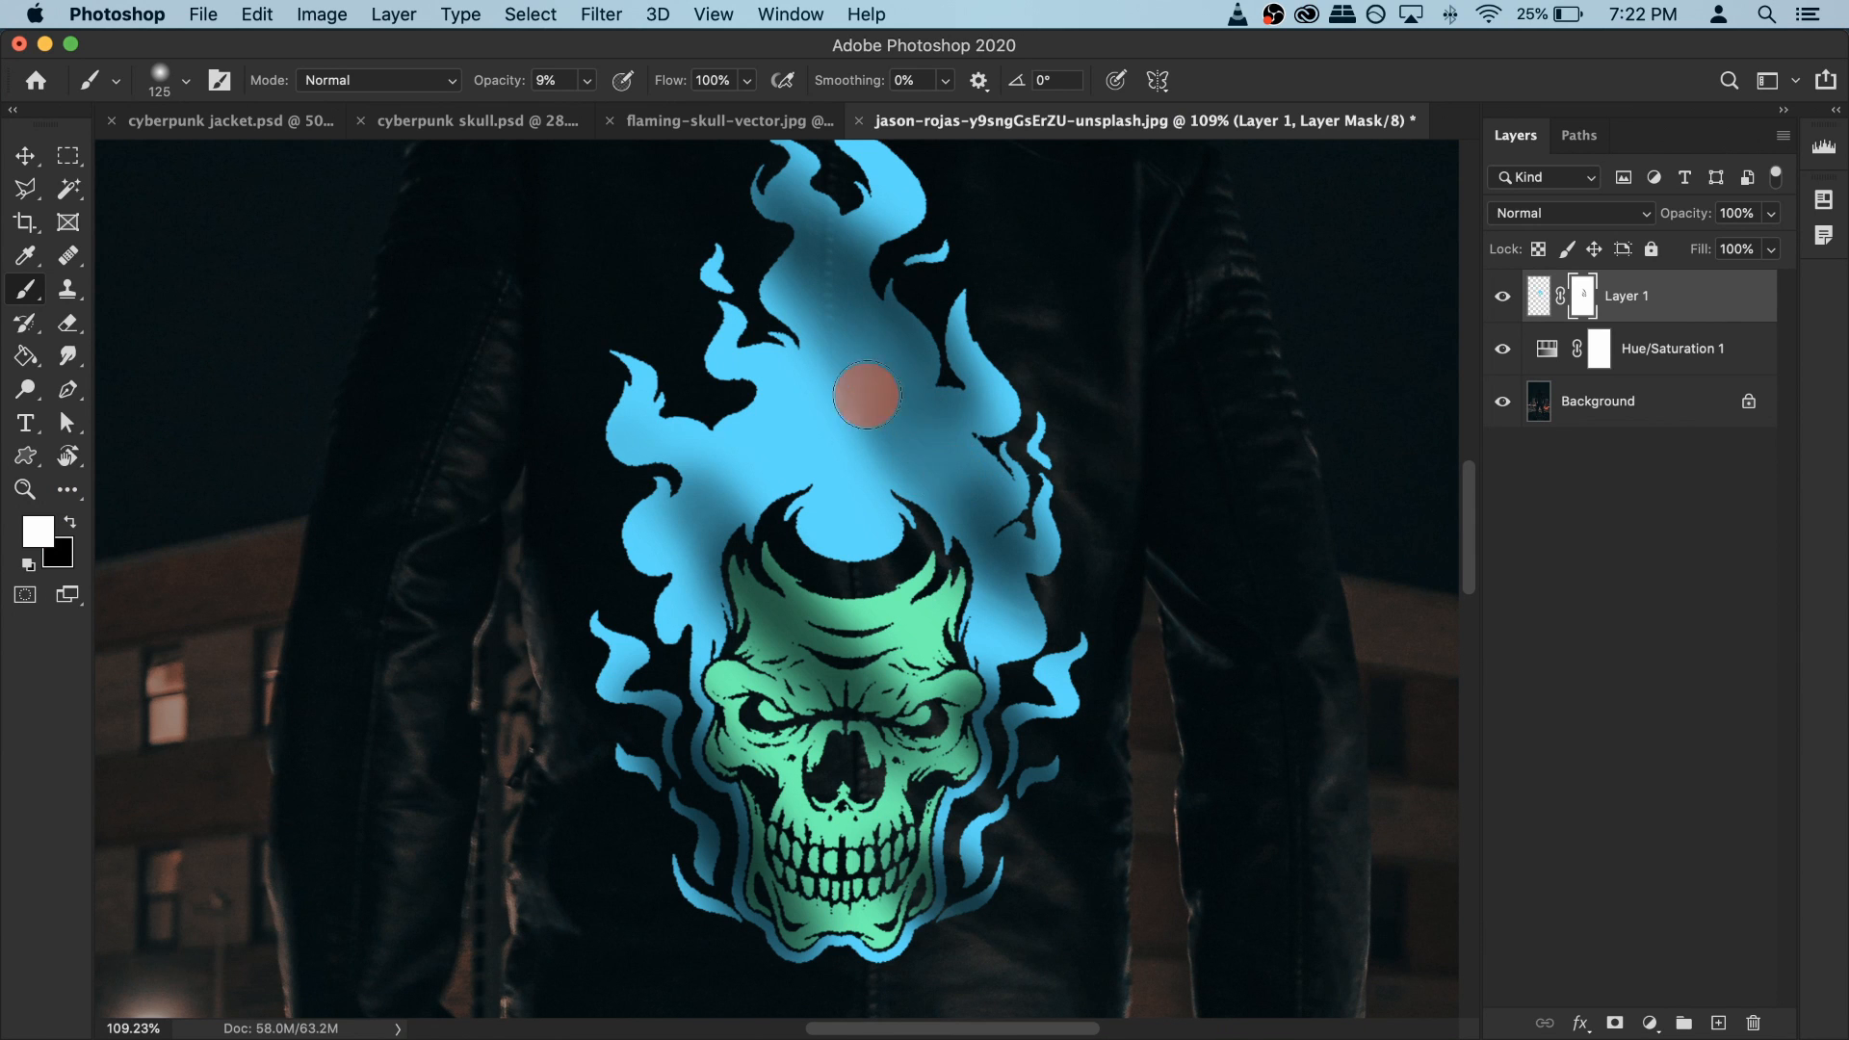
drag(840, 390, 891, 429)
drag(767, 216, 949, 390)
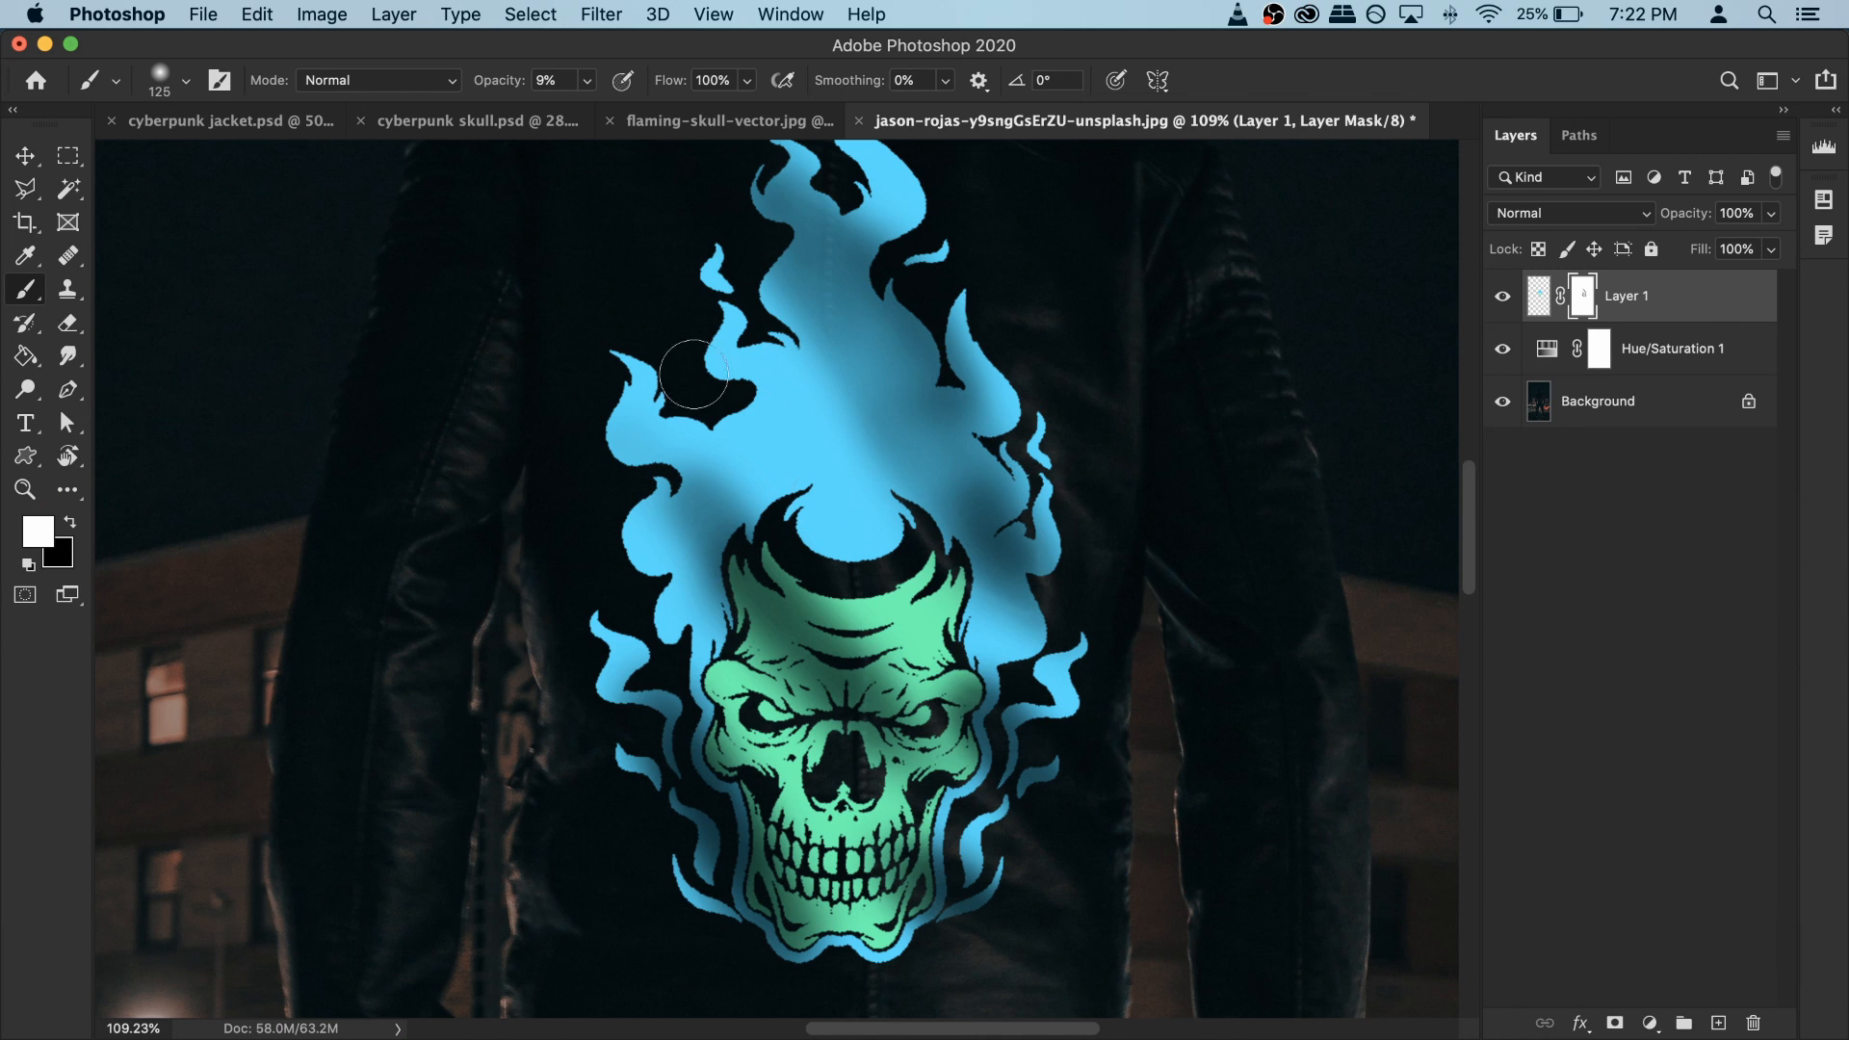
Step: Switch the brush back to black, undo a trial stroke on the right flames, and mask a shadow over the left flame tip
click(70, 521)
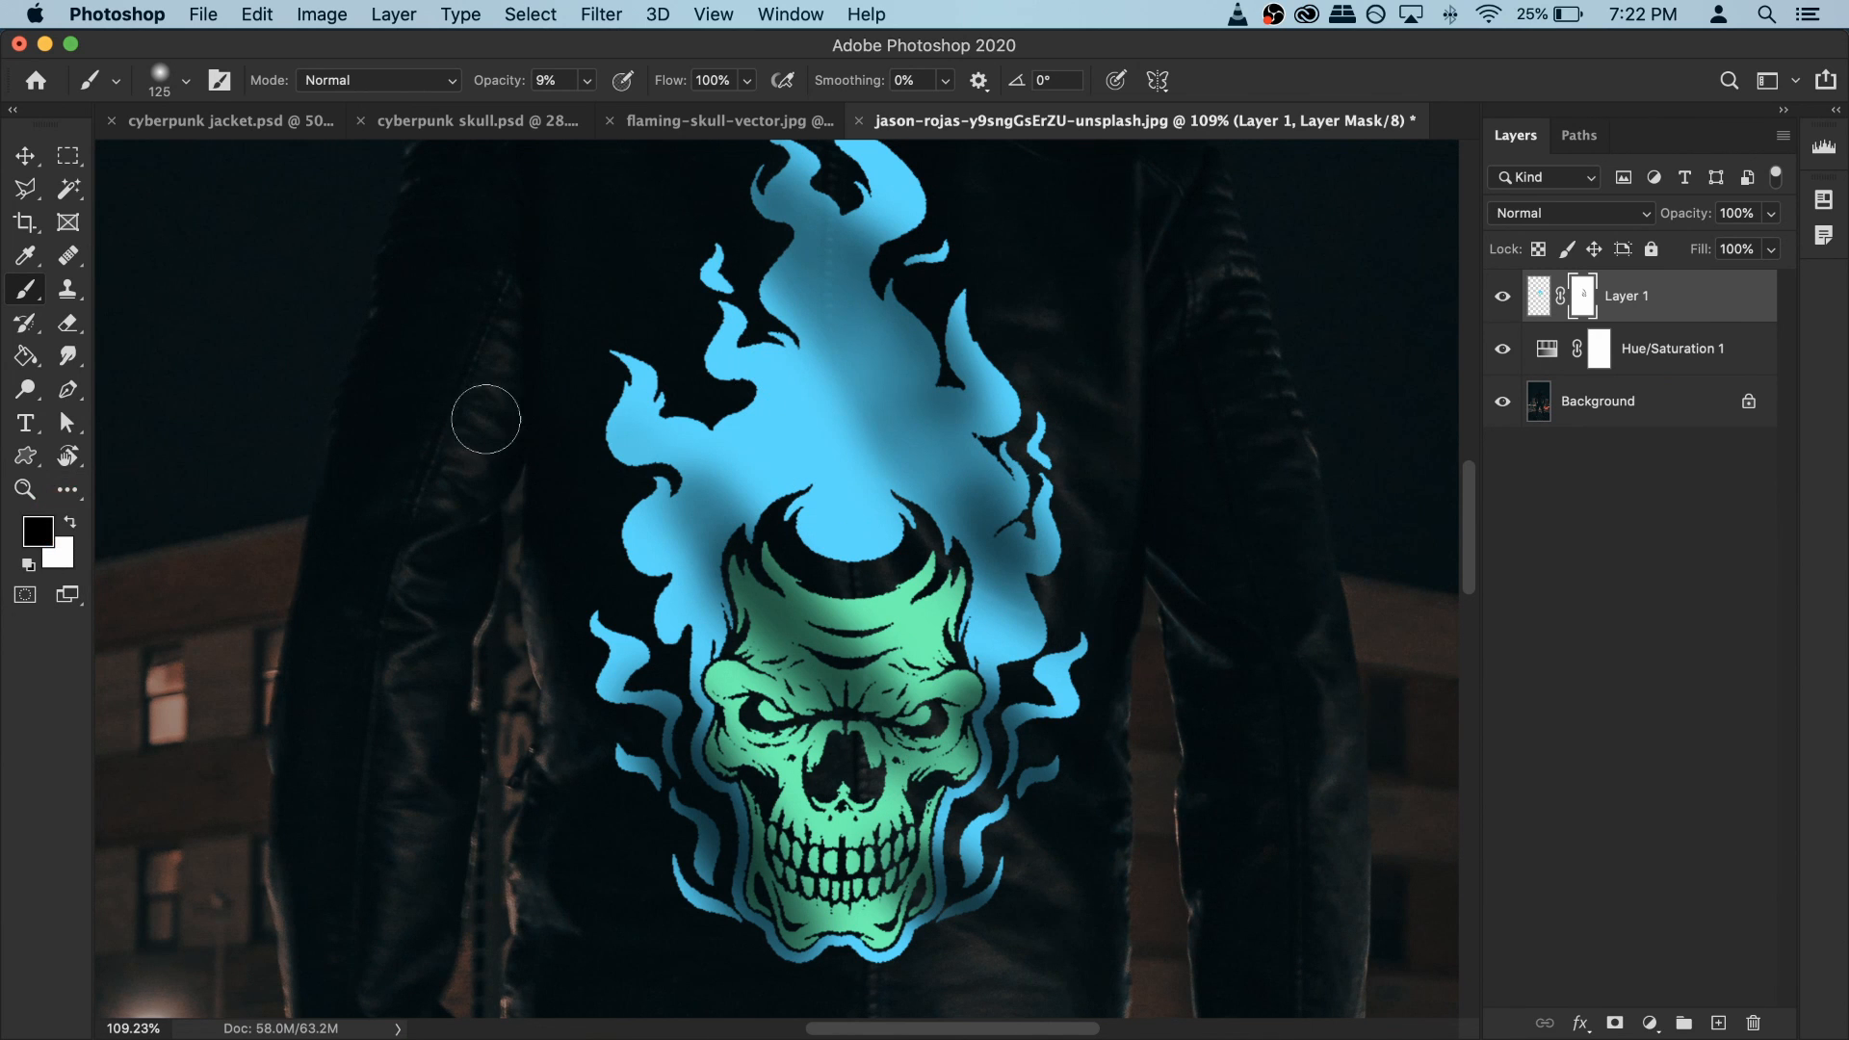
mouse_move(992, 524)
mouse_down()
mouse_move(845, 327)
mouse_move(996, 504)
mouse_up()
key(super+z)
click(598, 412)
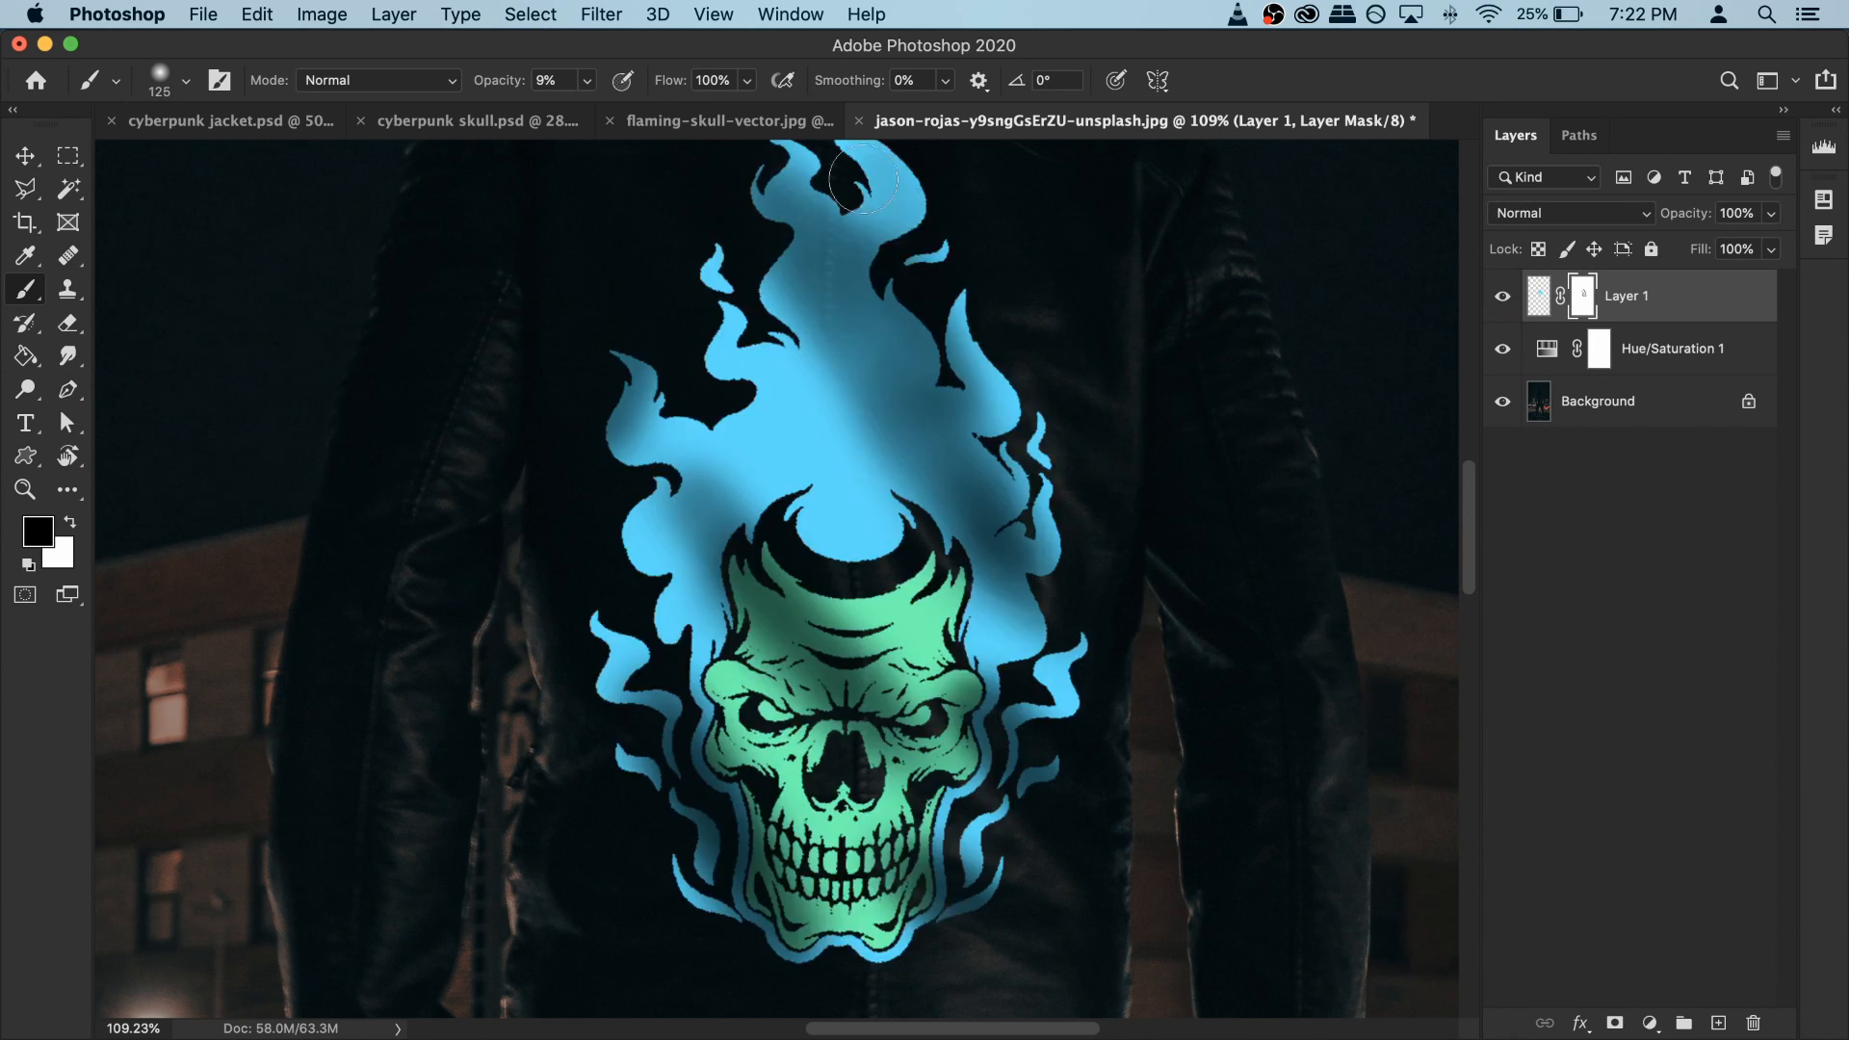
Step: Mask further diagonal shadows over the flames and down across the skull, and toggle the skull layer to check them against the folds
scroll(864, 179, down, 3)
drag(891, 299, 994, 471)
scroll(995, 471, up, 2)
mouse_move(736, 457)
mouse_down()
mouse_move(969, 710)
mouse_move(970, 751)
mouse_up()
scroll(969, 709, down, 4)
scroll(925, 722, up, 2)
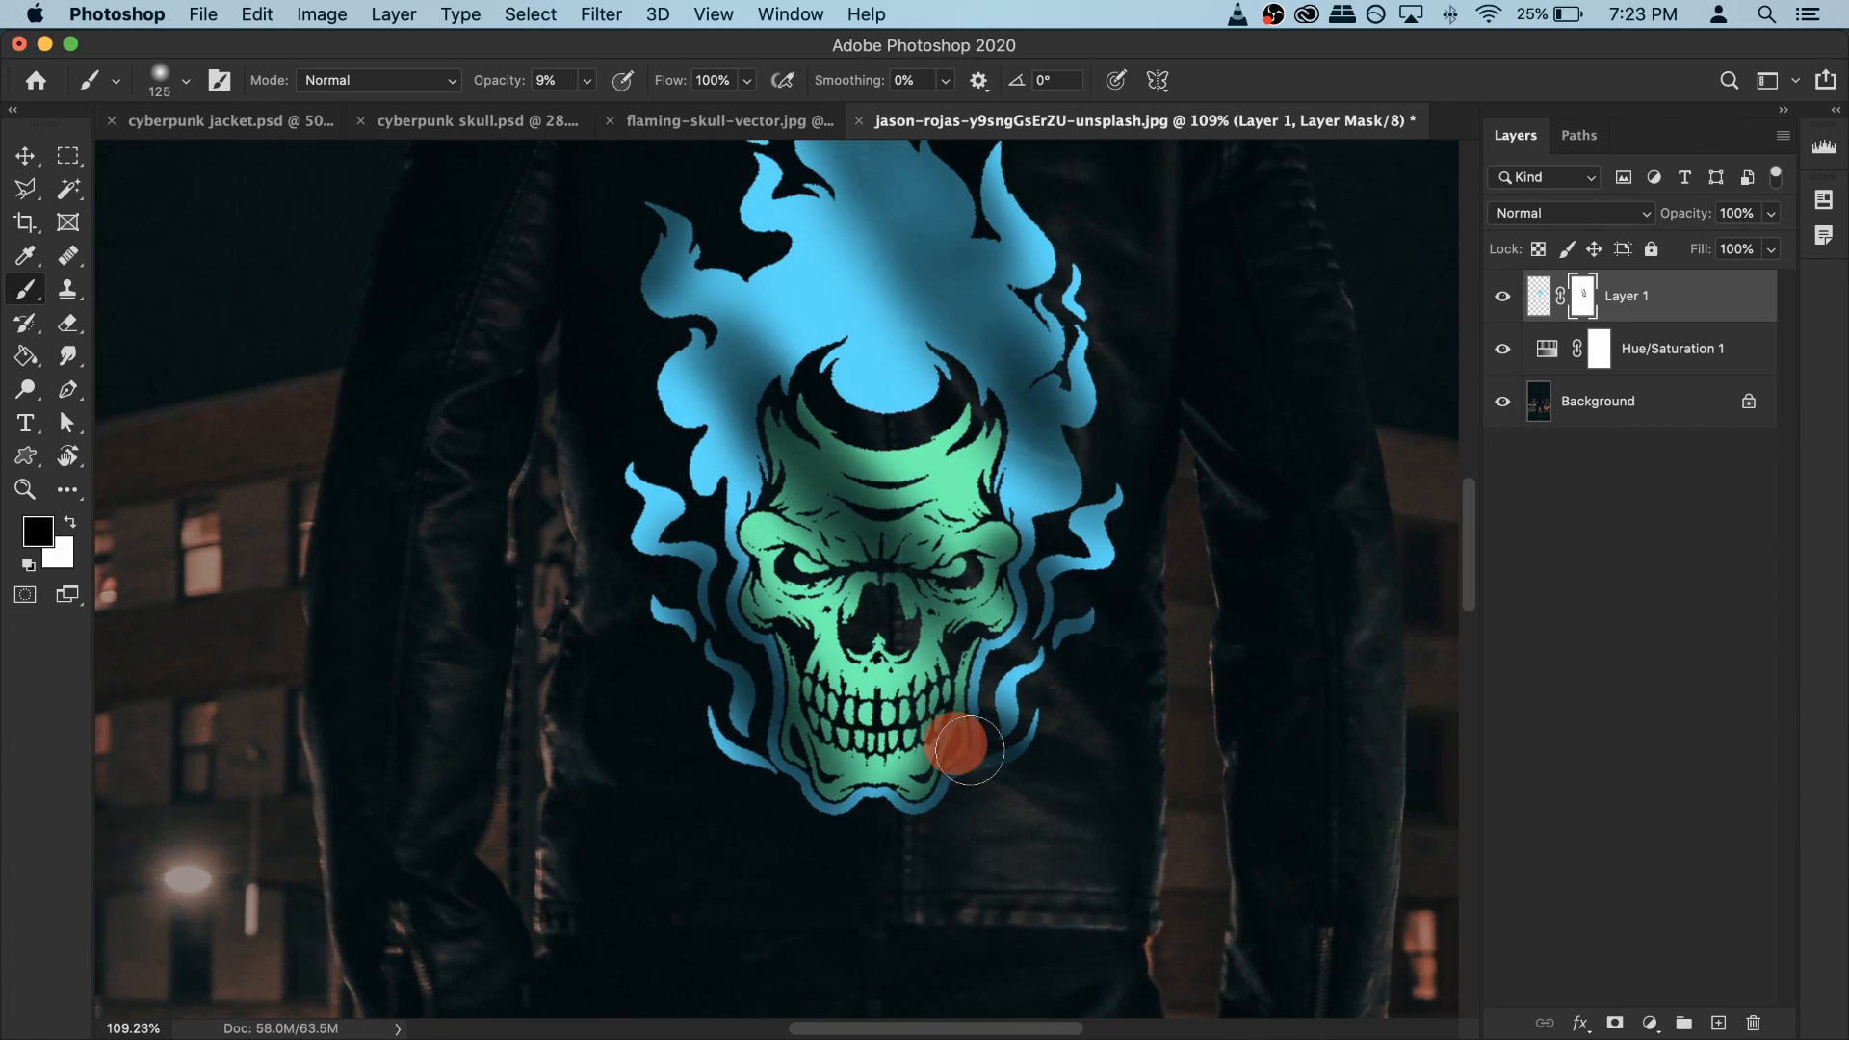
click(1502, 297)
click(1502, 296)
scroll(814, 452, up, 3)
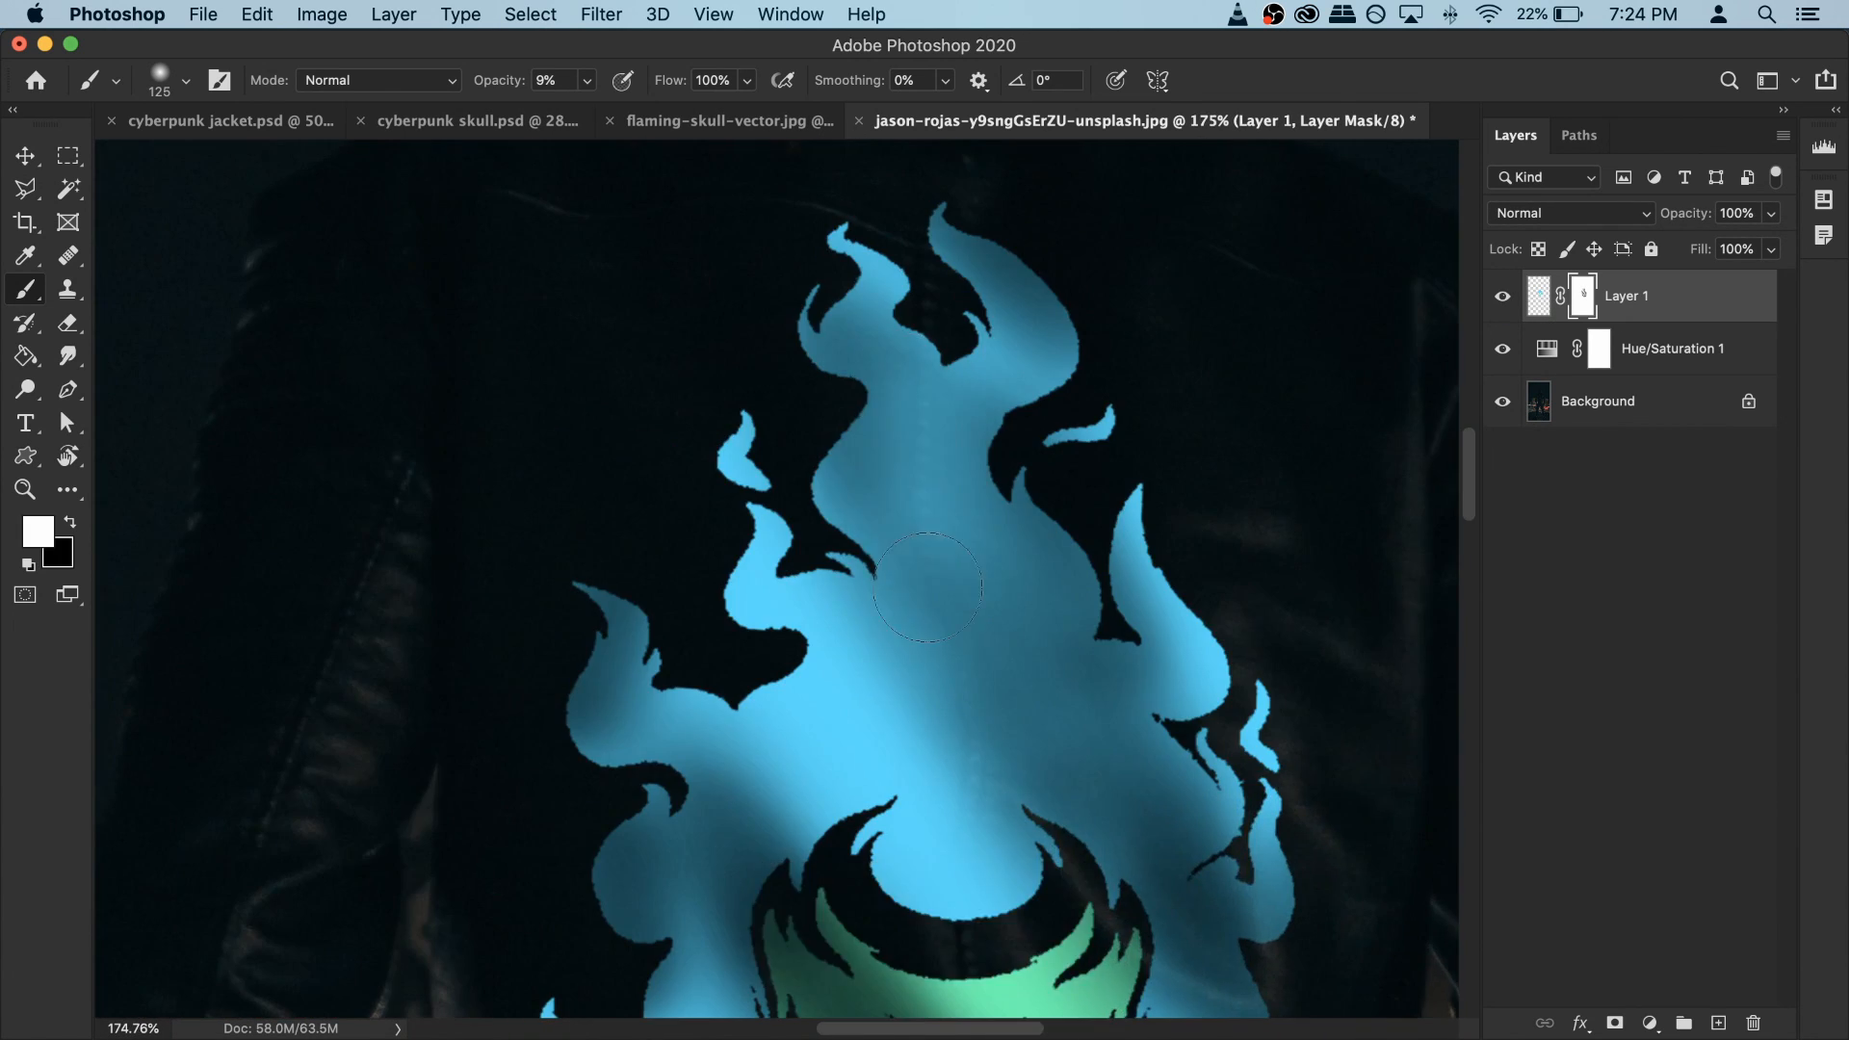
Step: Toggle the skull's layer mask off and on to compare the artwork with and without the painted shadows
shift+click(1583, 296)
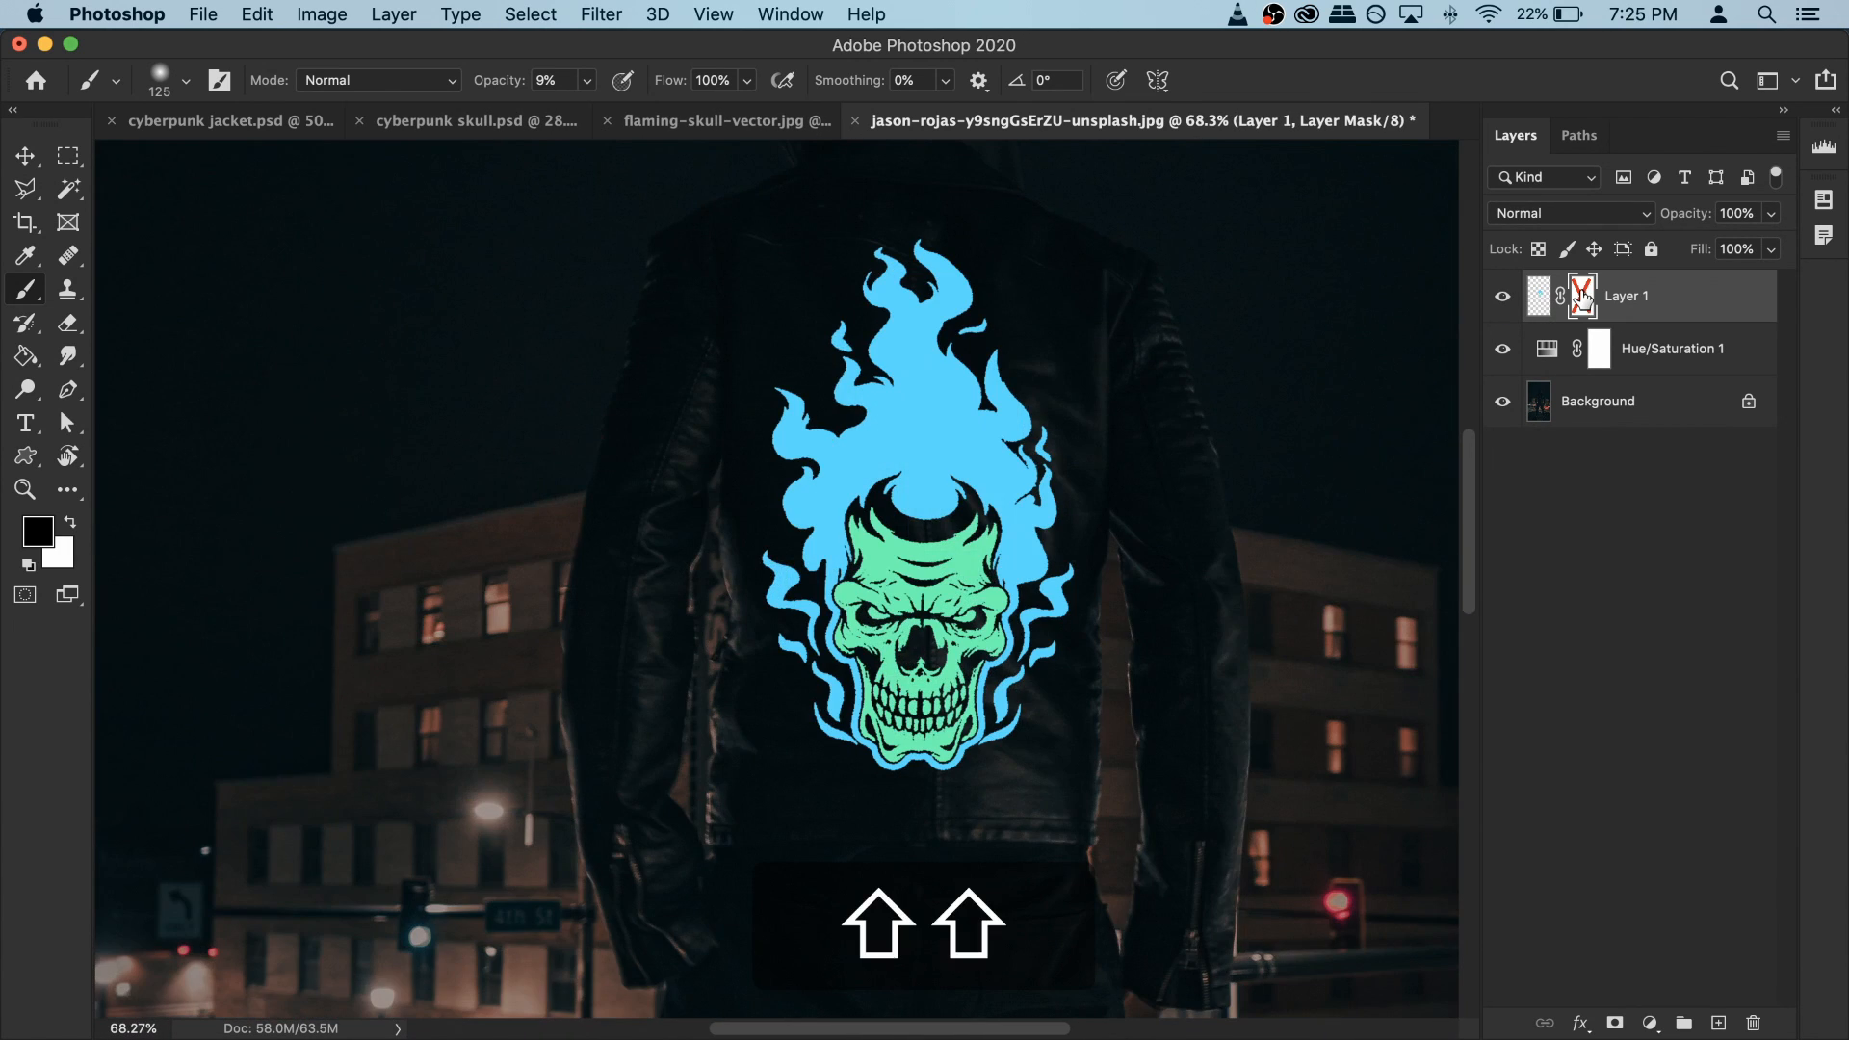
shift+click(1582, 297)
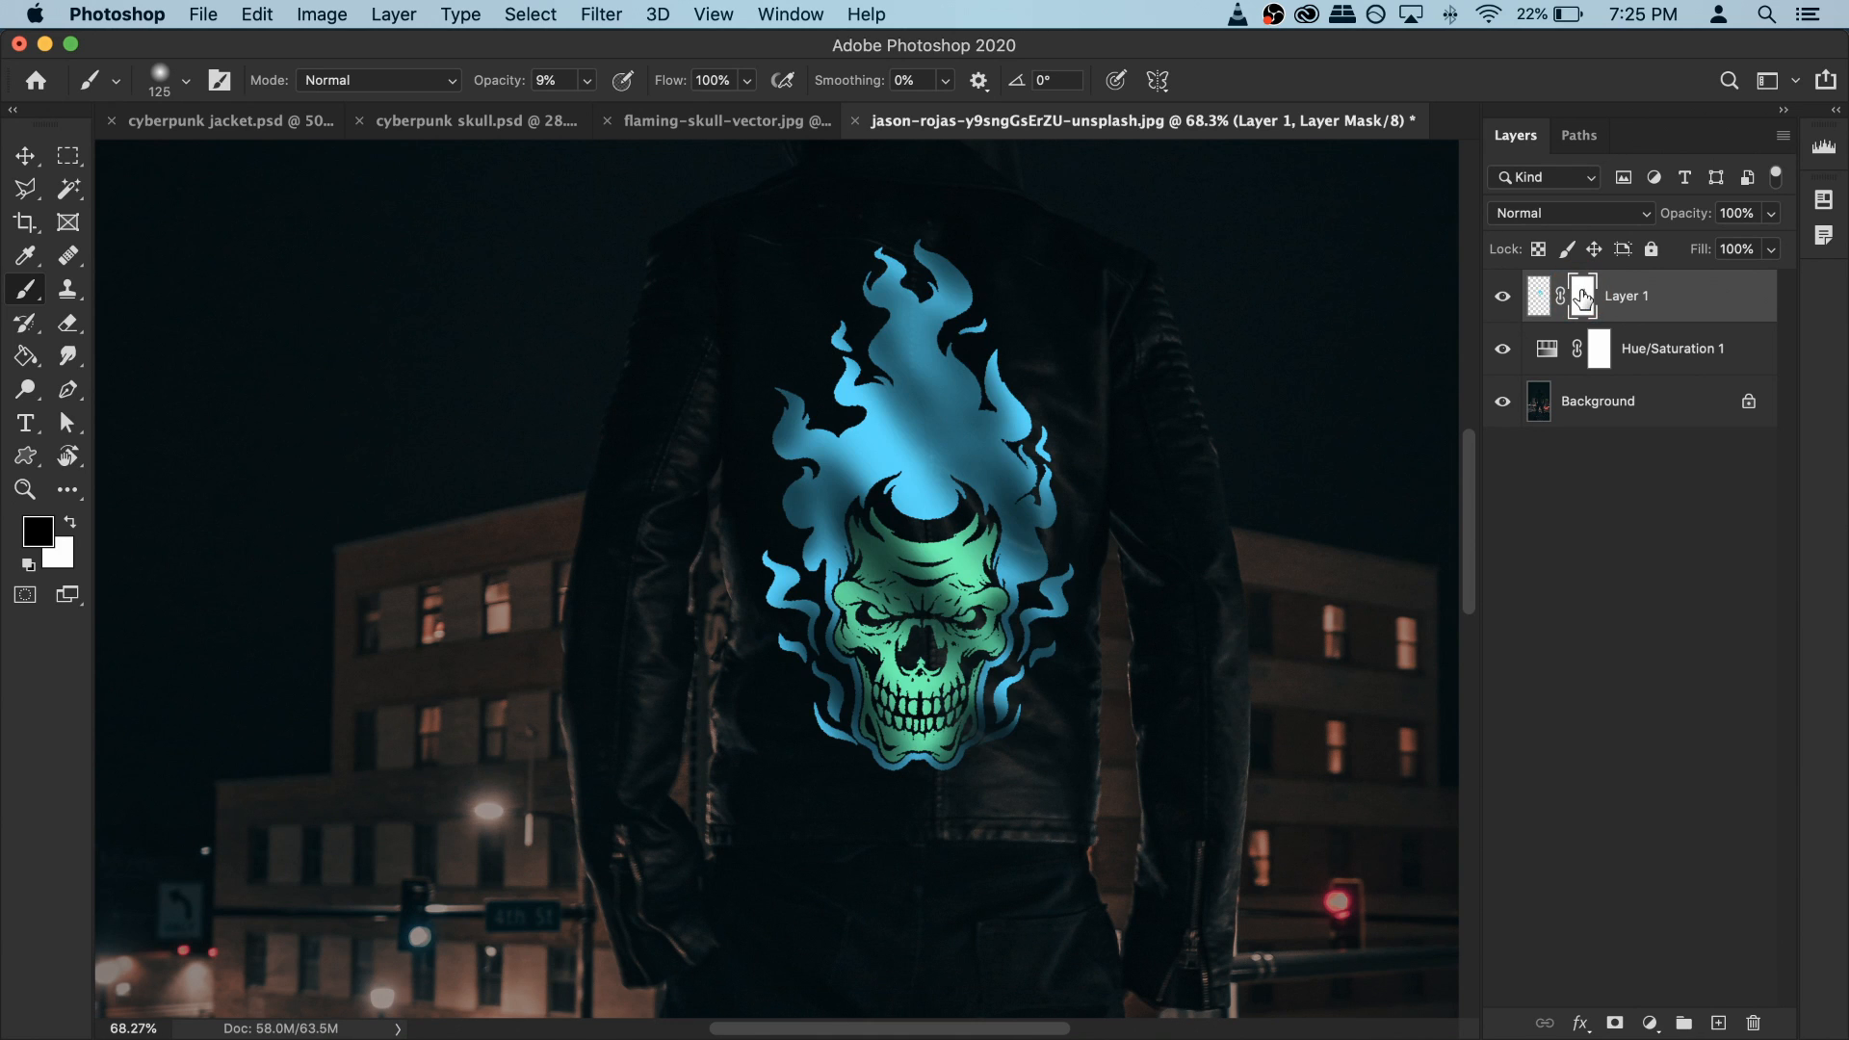
shift+click(1582, 296)
shift+click(1583, 297)
Step: Apply a Levels adjustment to the skull's layer mask with the midtone input set to about 0.76
click(1586, 289)
click(322, 15)
mouse_move(508, 84)
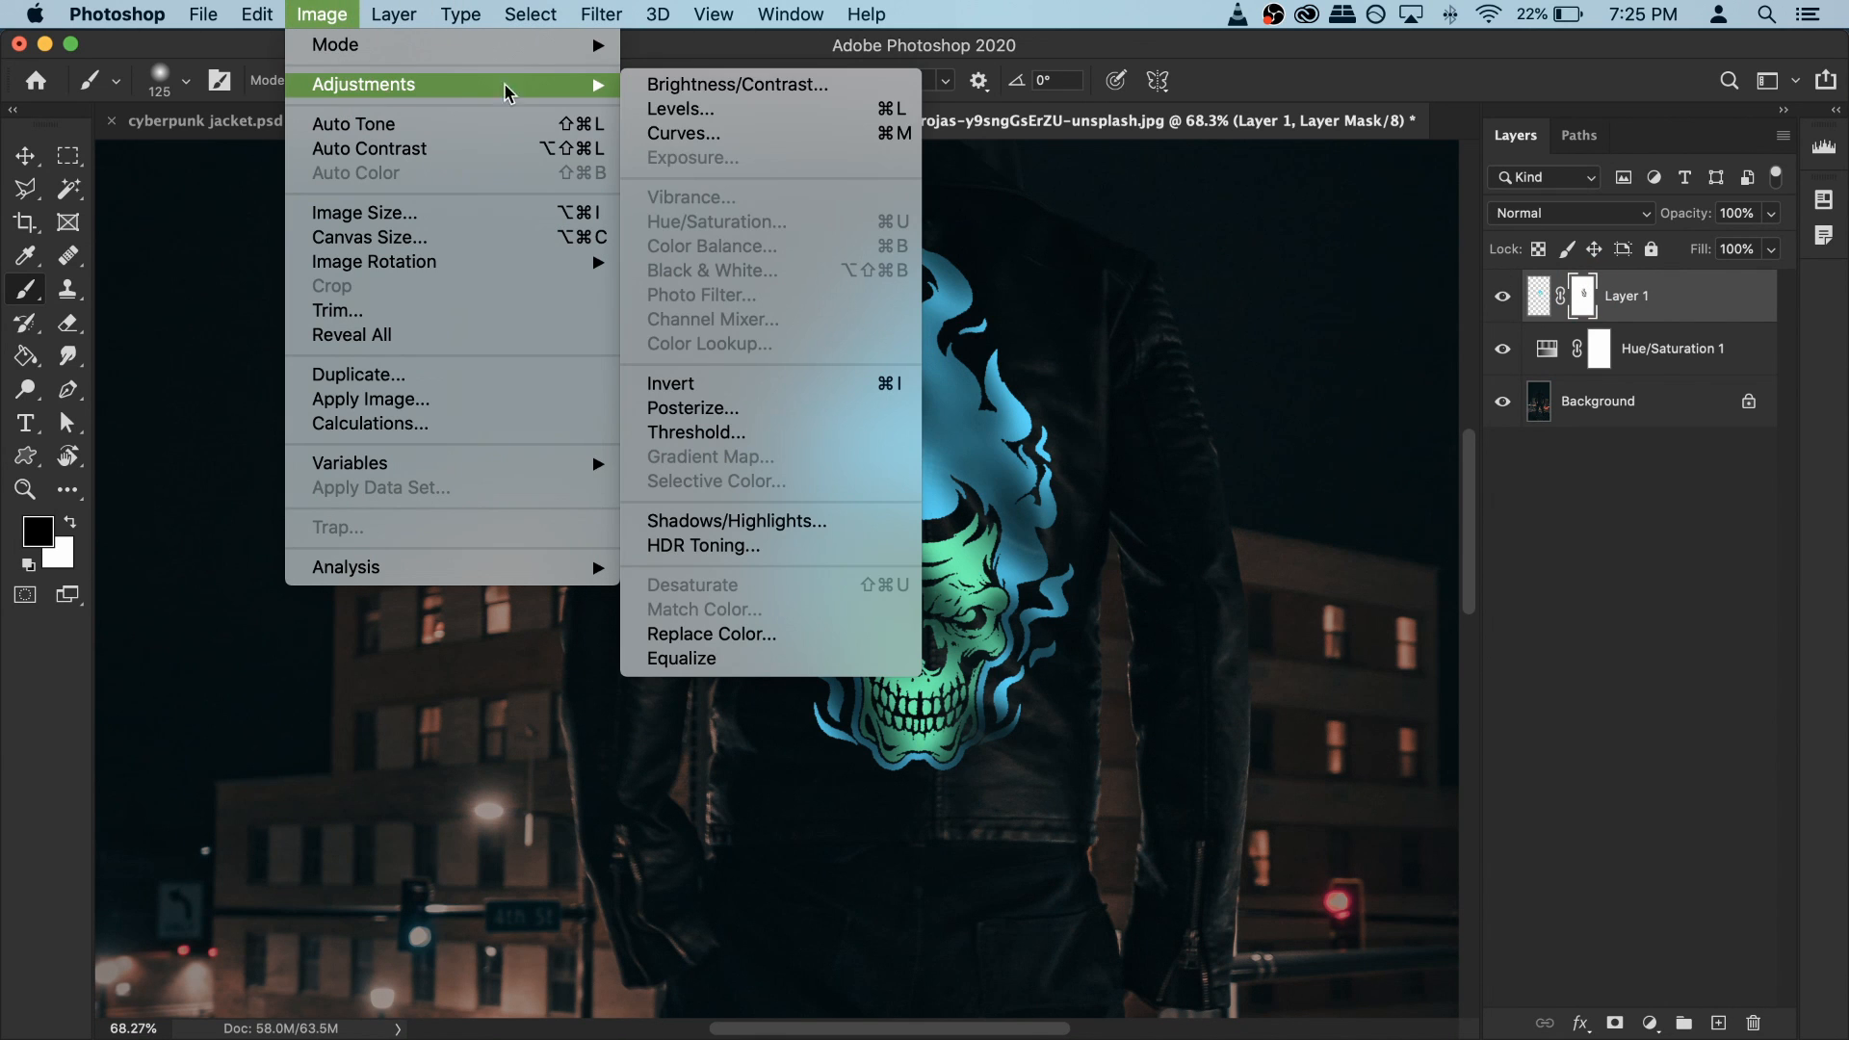
click(697, 108)
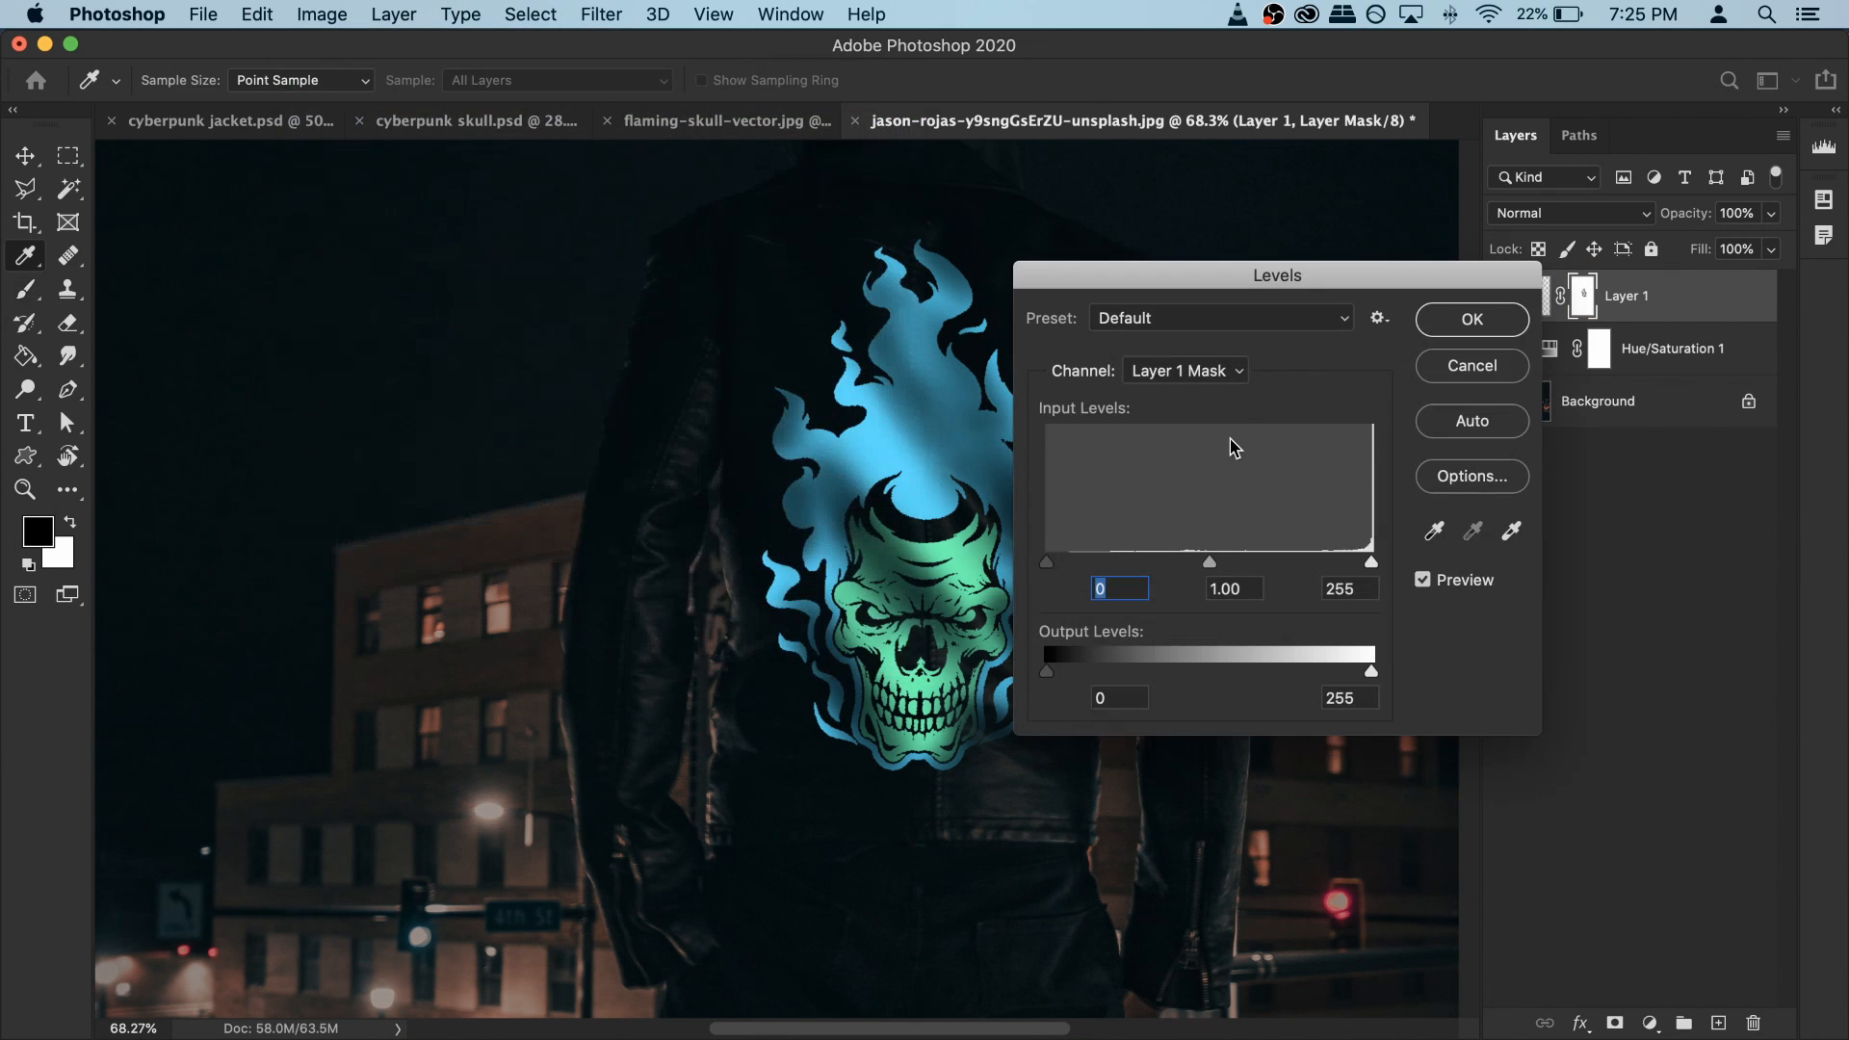
drag(1240, 284, 1451, 269)
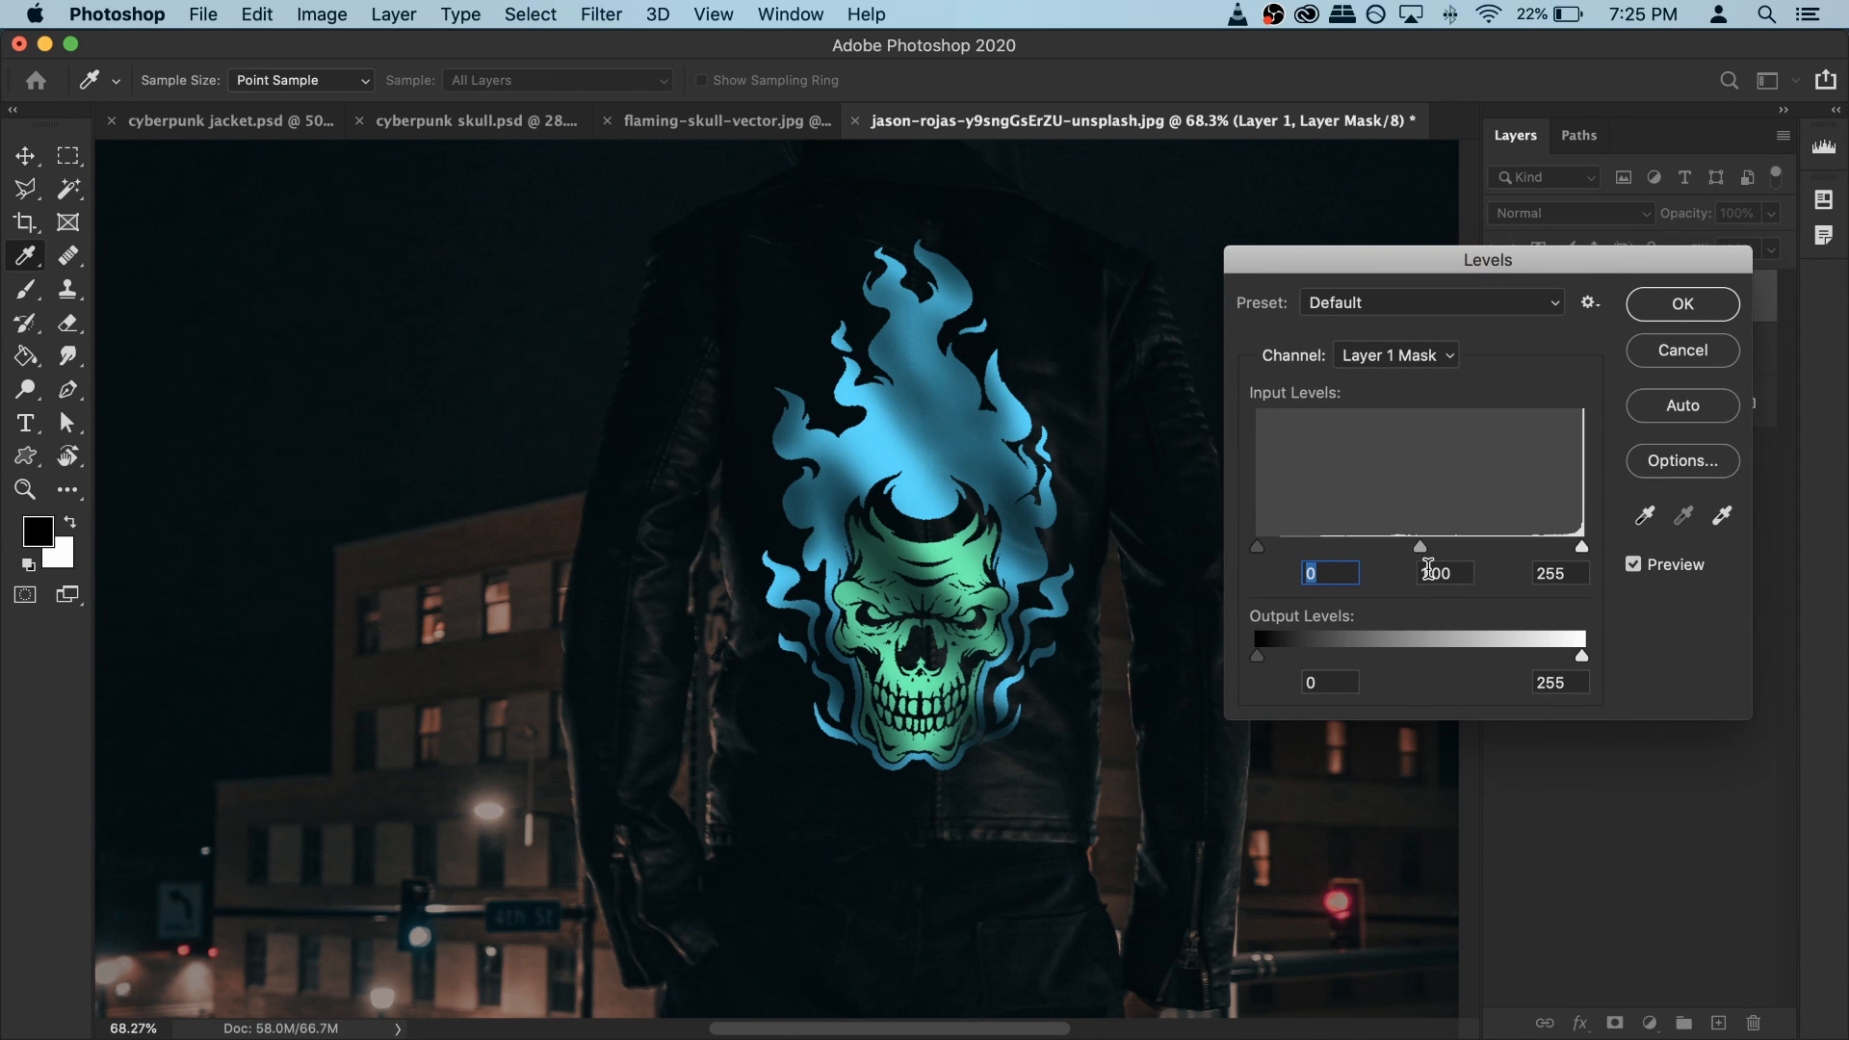
mouse_move(1421, 547)
mouse_down()
mouse_move(1462, 547)
mouse_move(1349, 535)
mouse_move(1450, 531)
mouse_up()
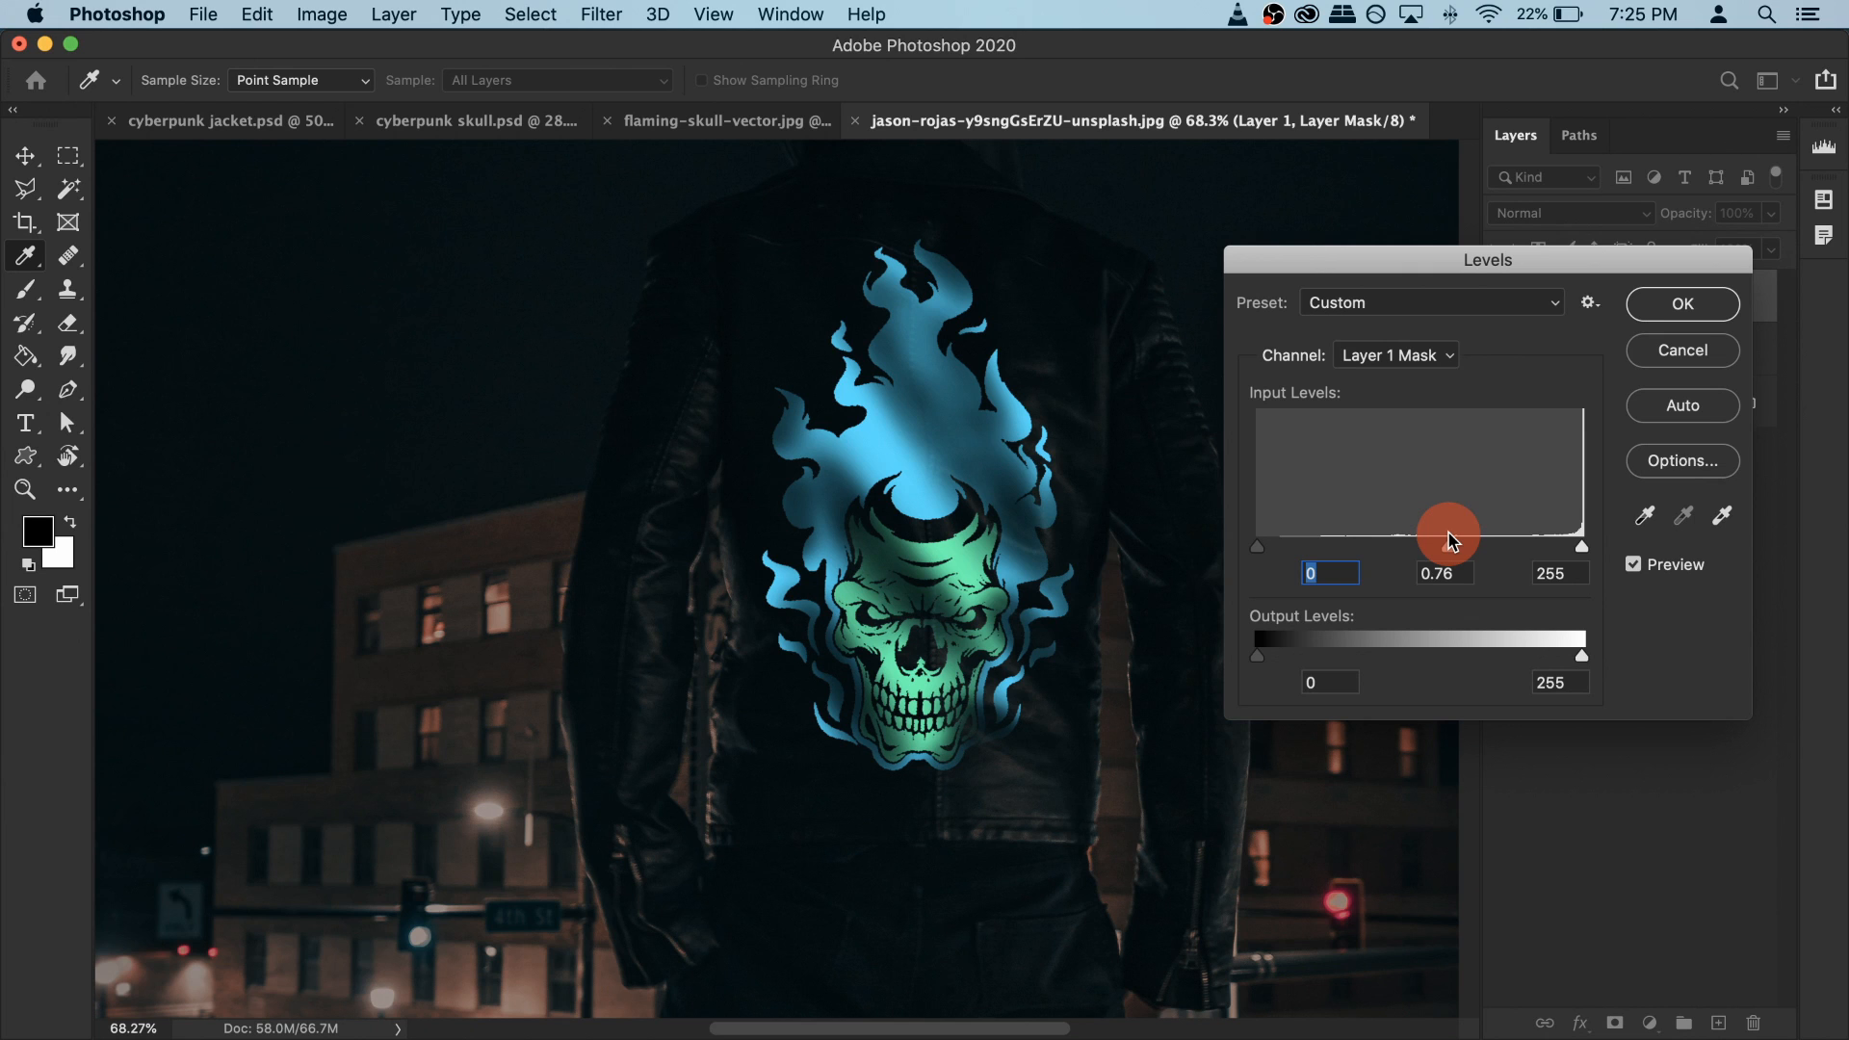
drag(1449, 541, 1446, 542)
click(1680, 304)
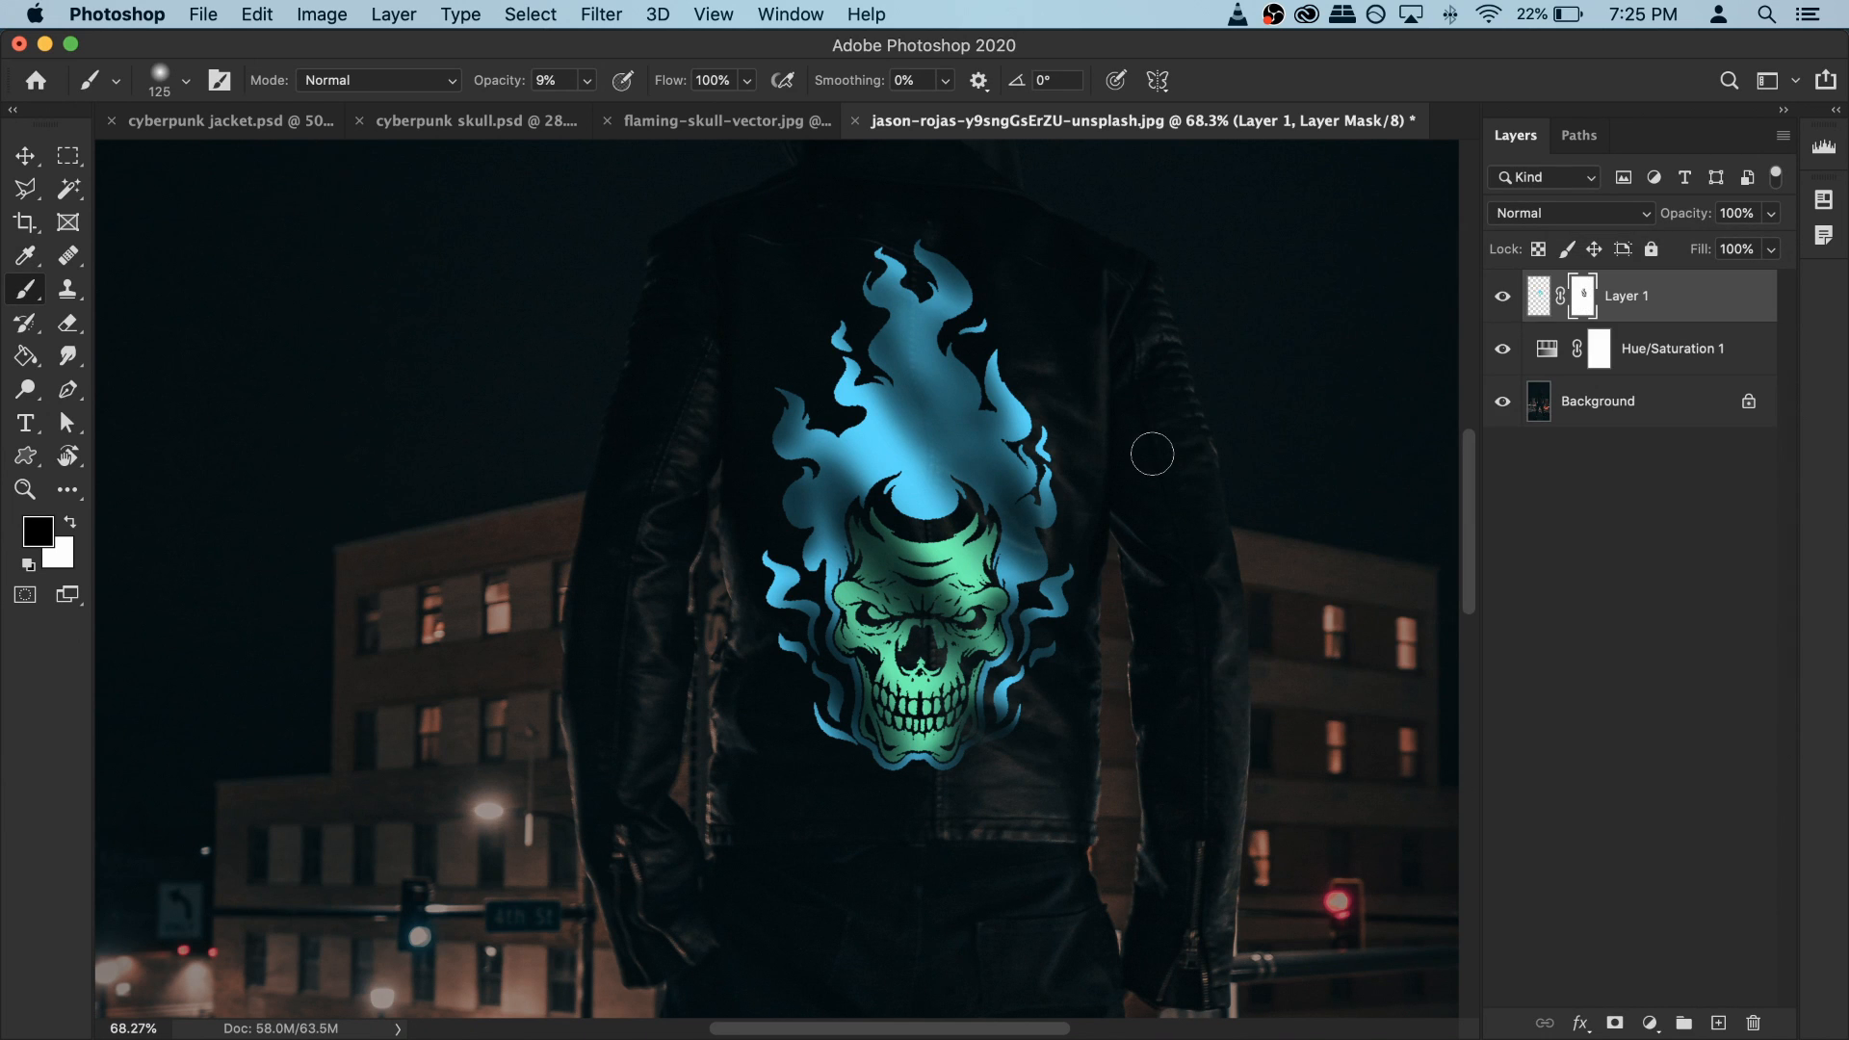
Step: Rename the skull layer as main layer
double_click(1637, 299)
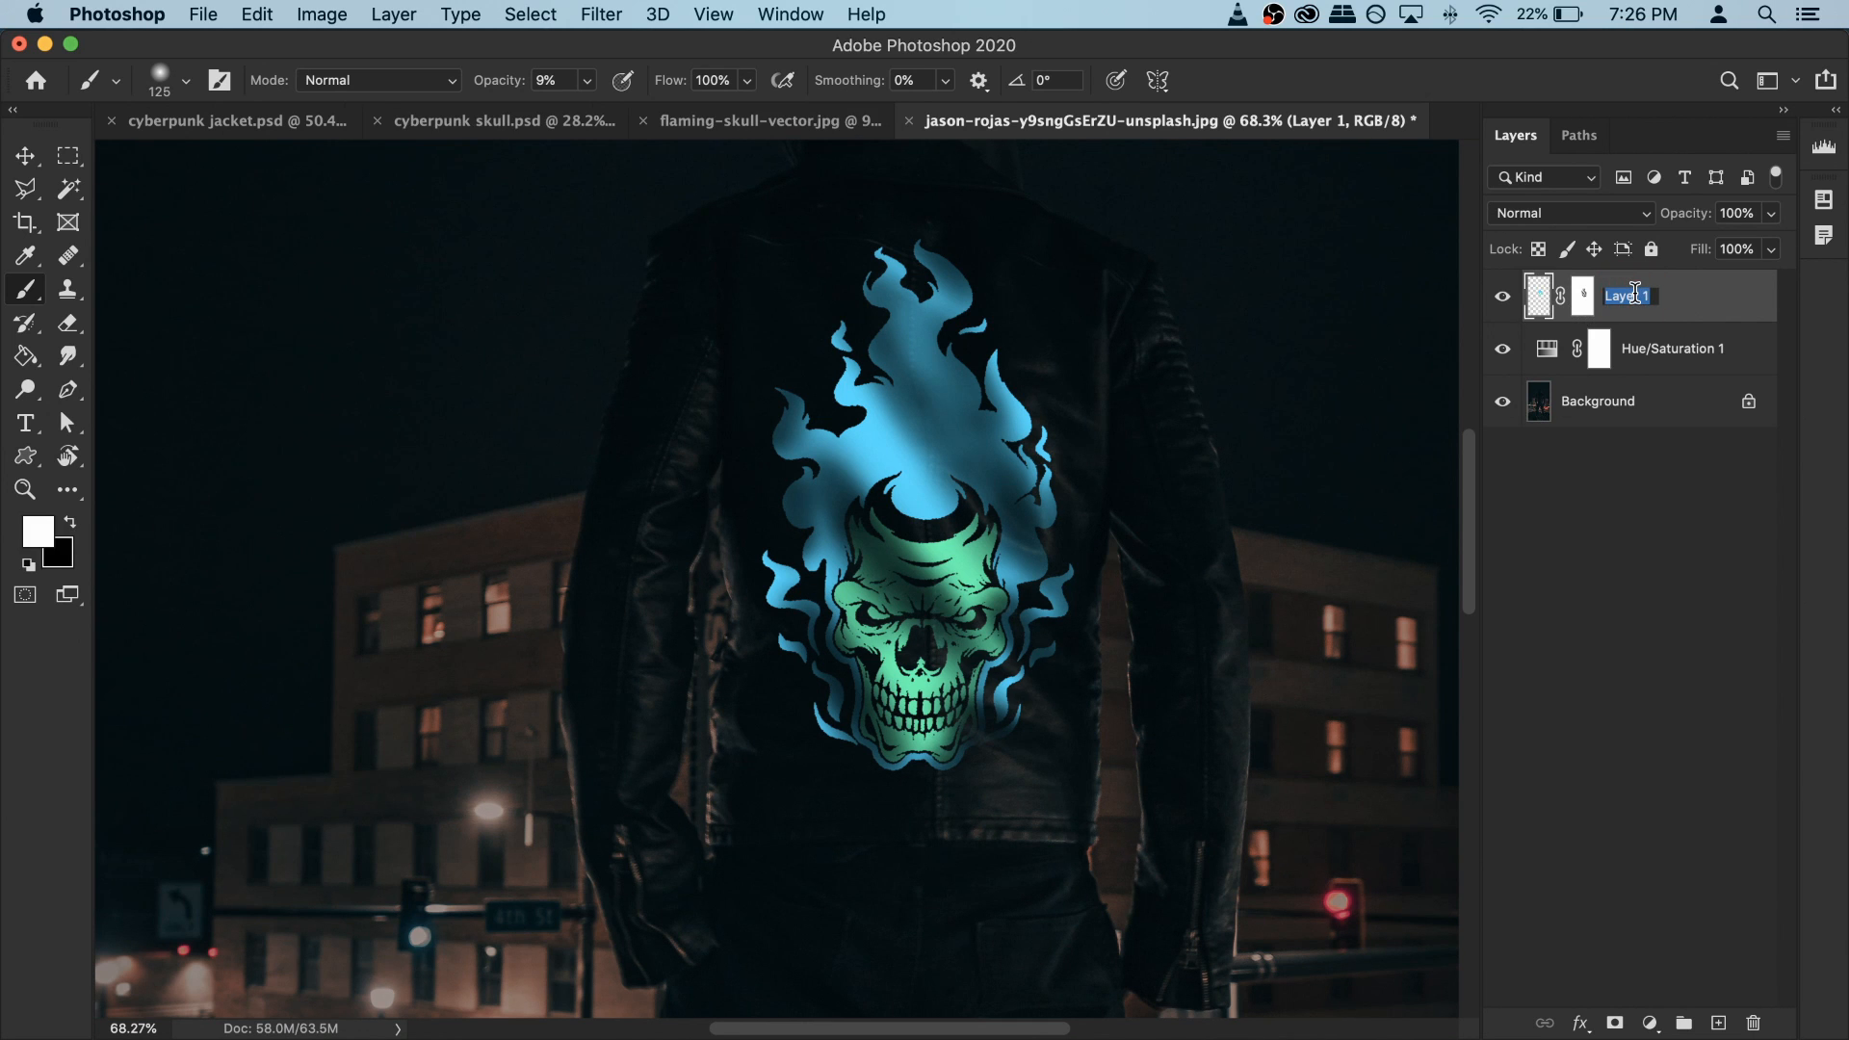
text(main layer)
click(1727, 311)
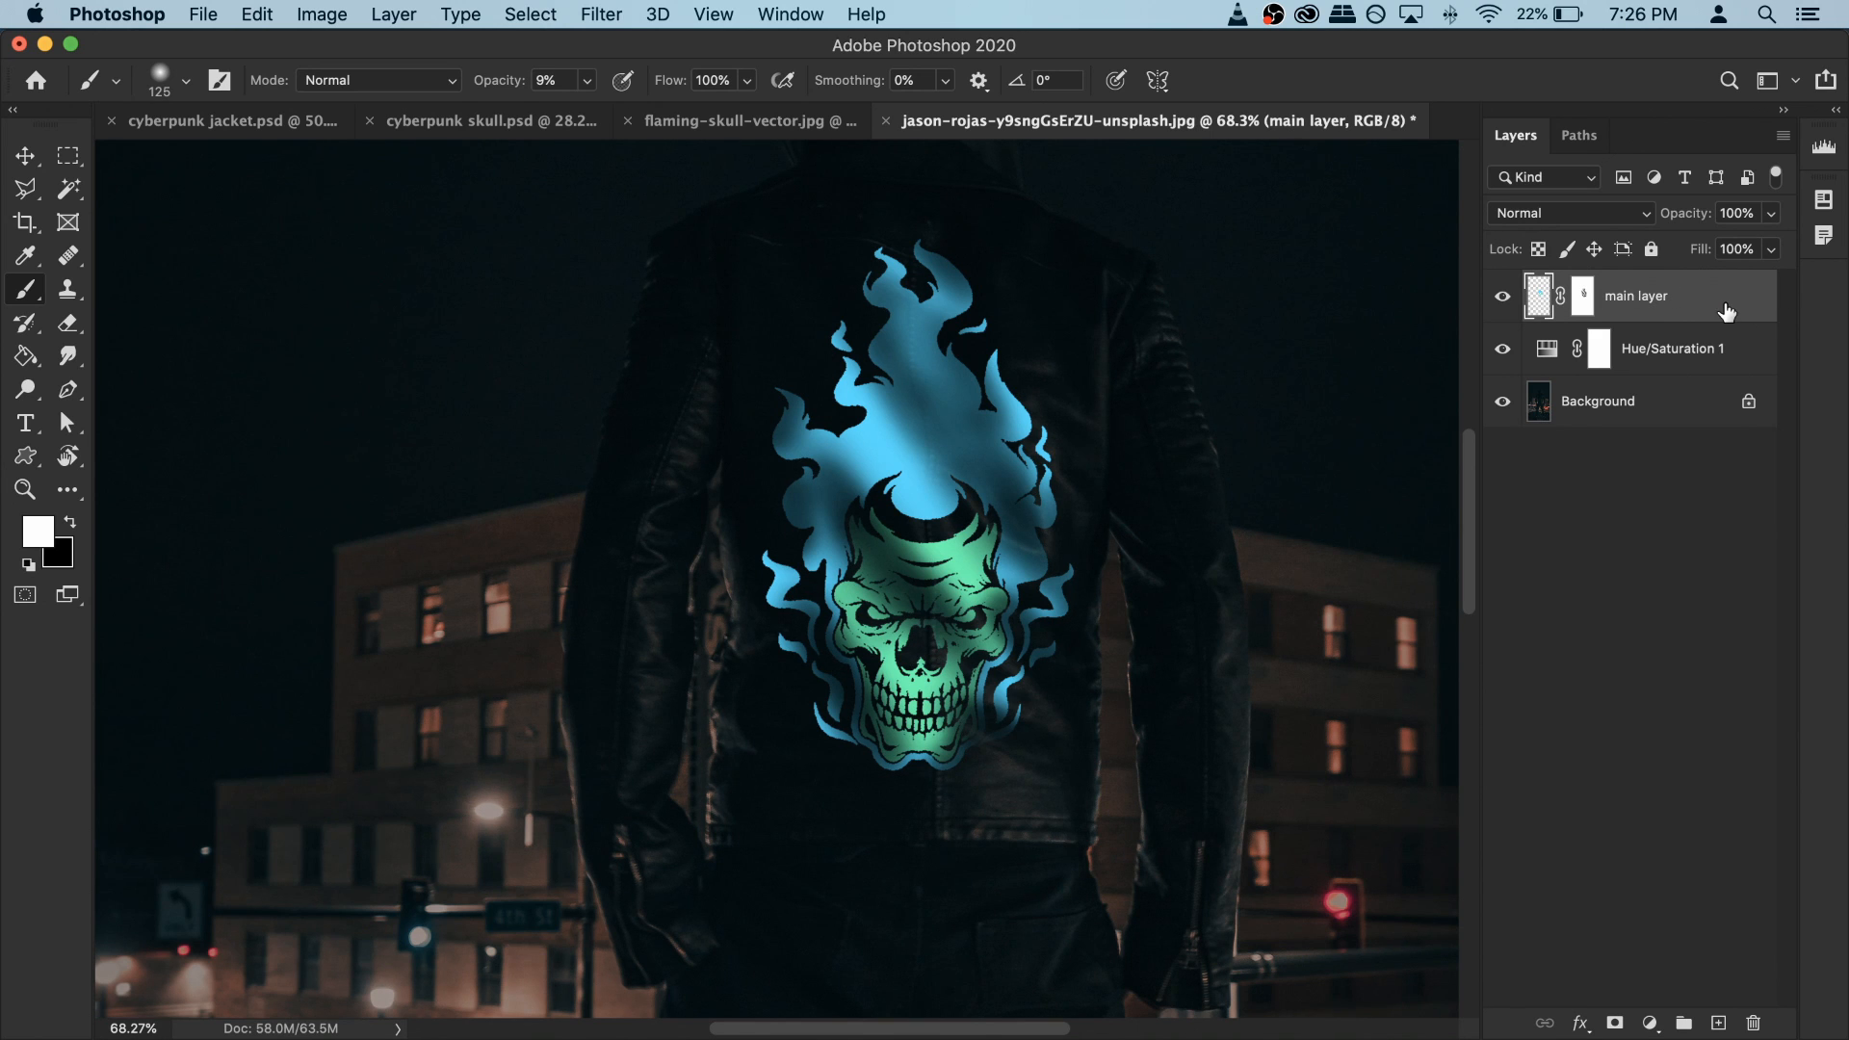
Step: Duplicate main layer and name the copy glow 1
key(super+j)
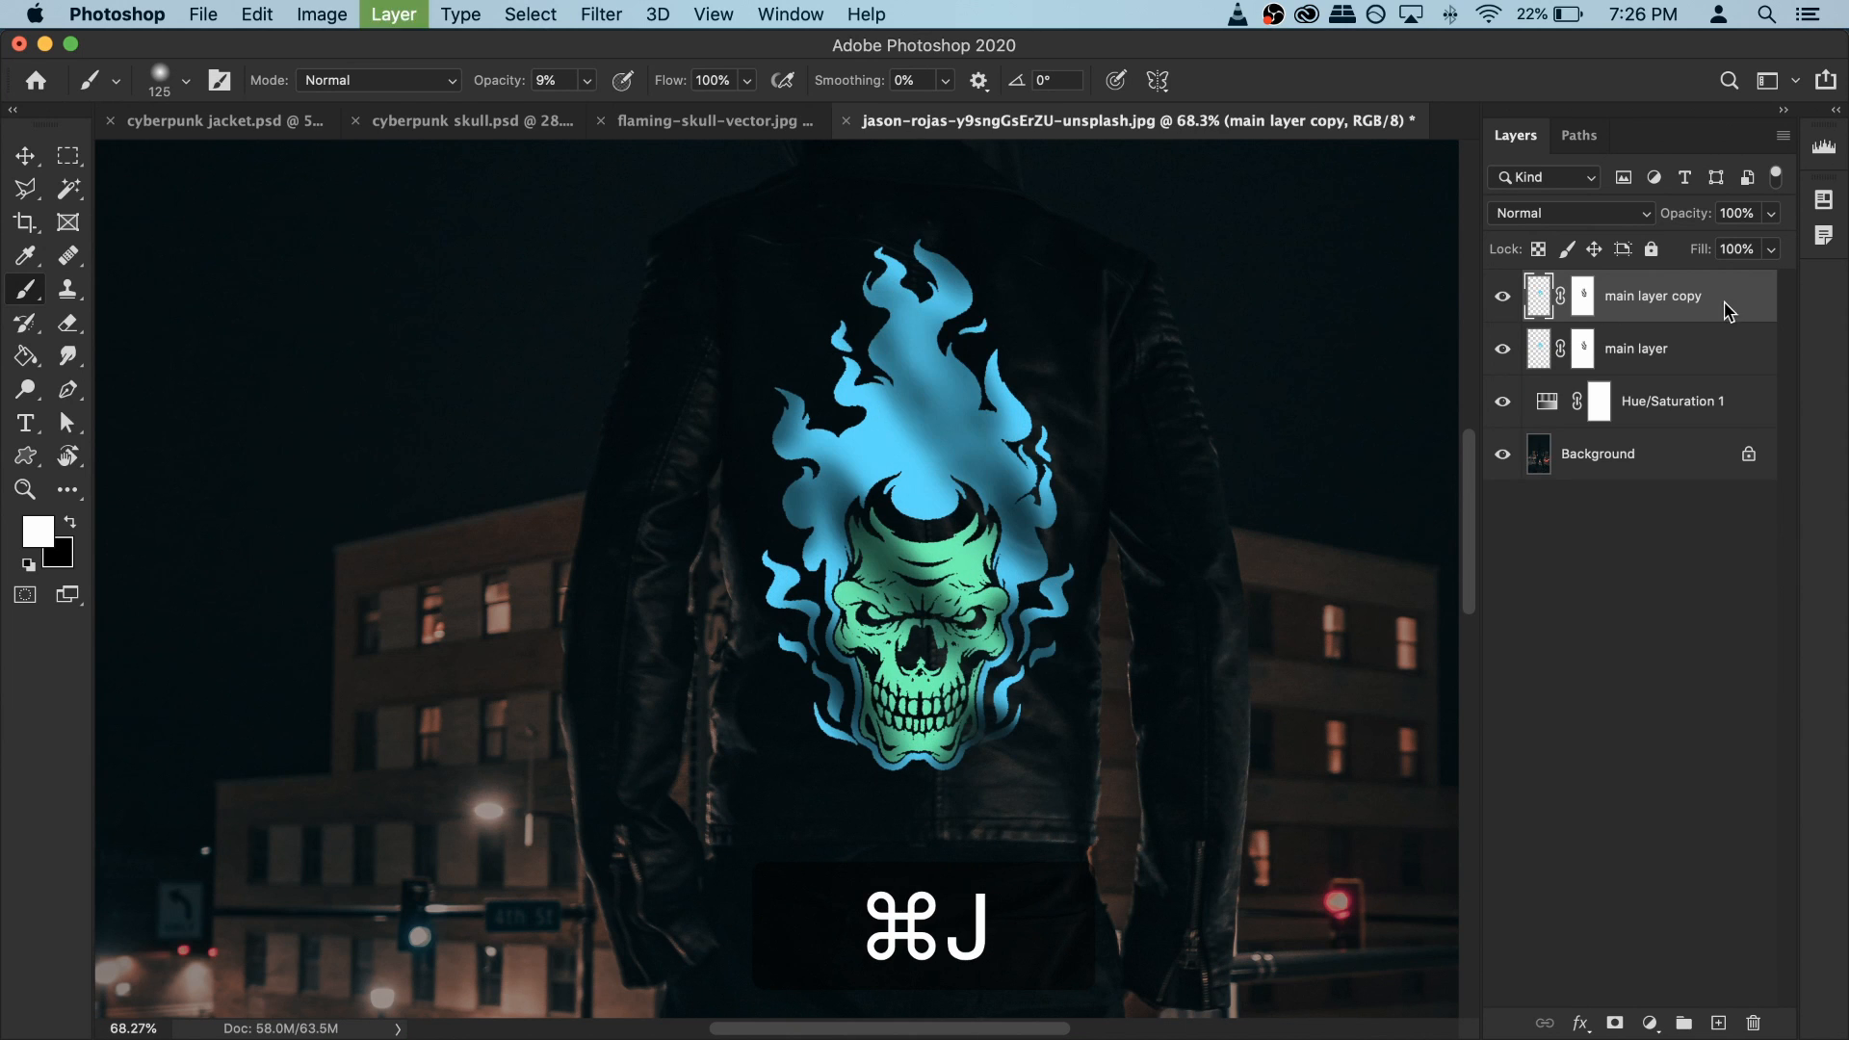
double_click(1669, 297)
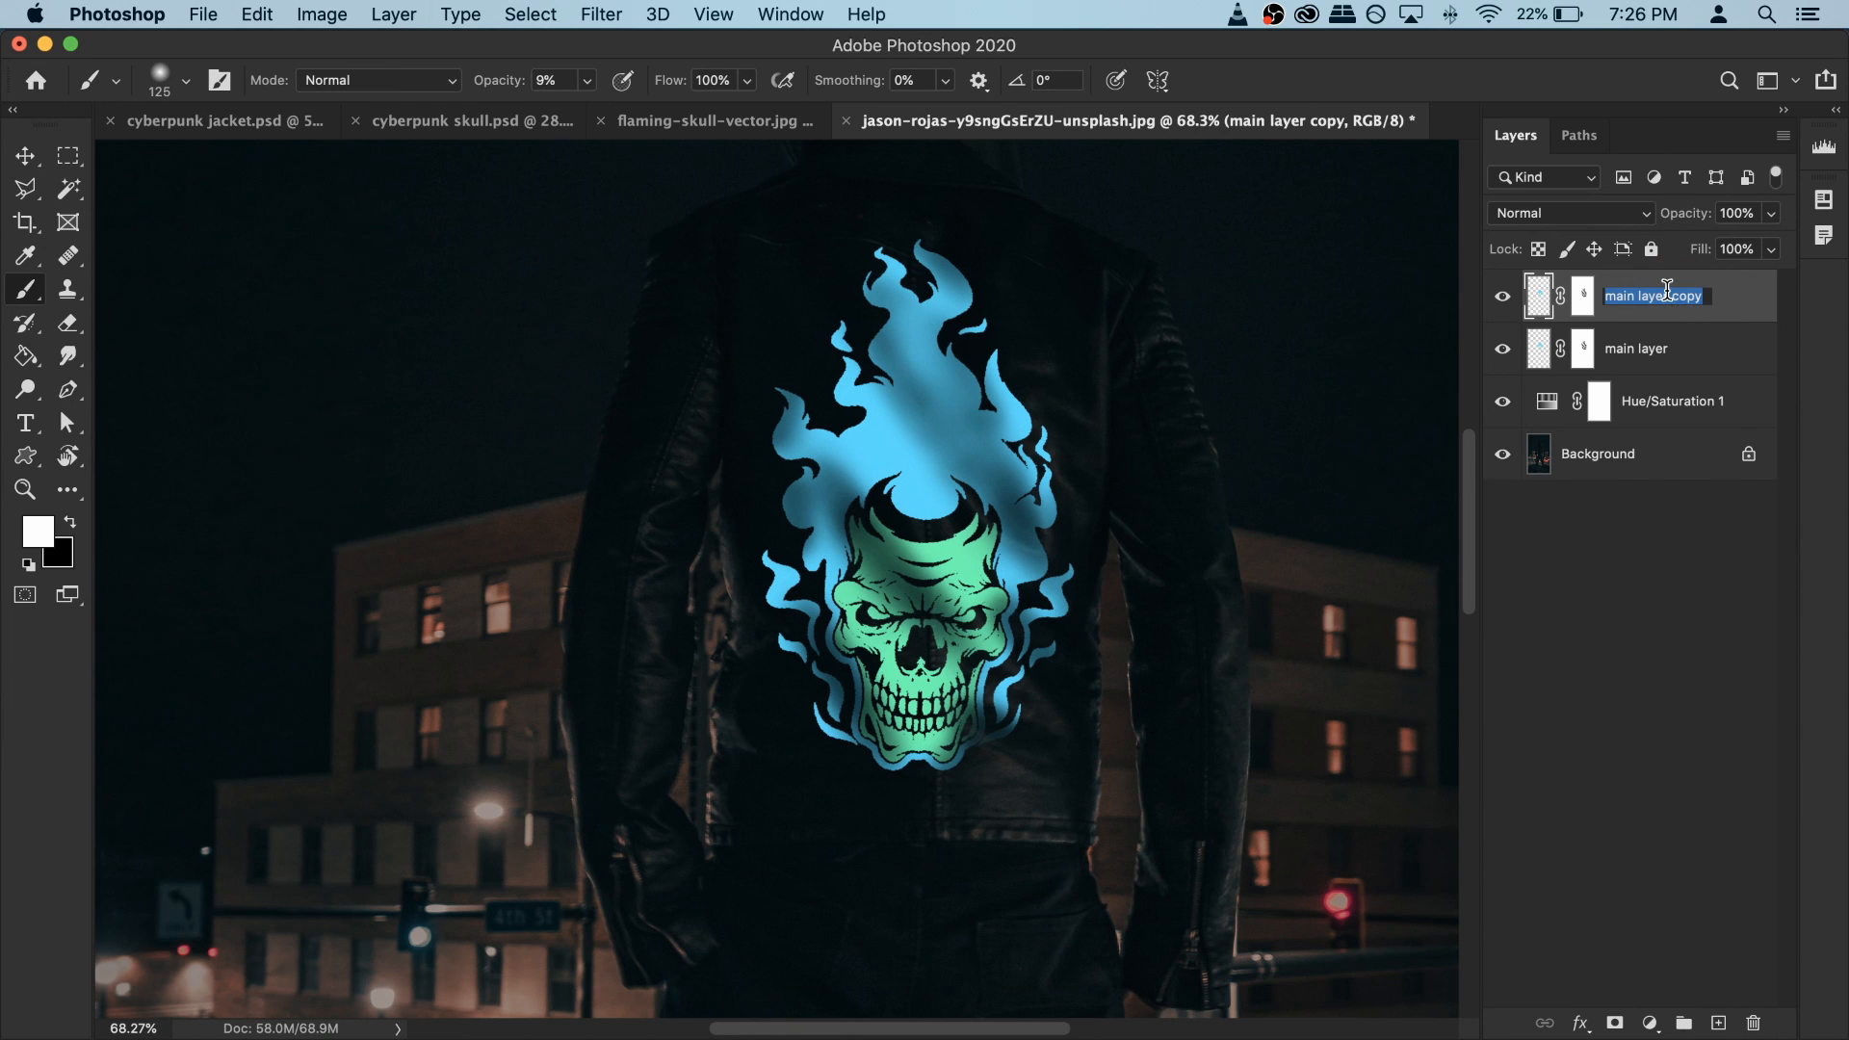
text(glow 1)
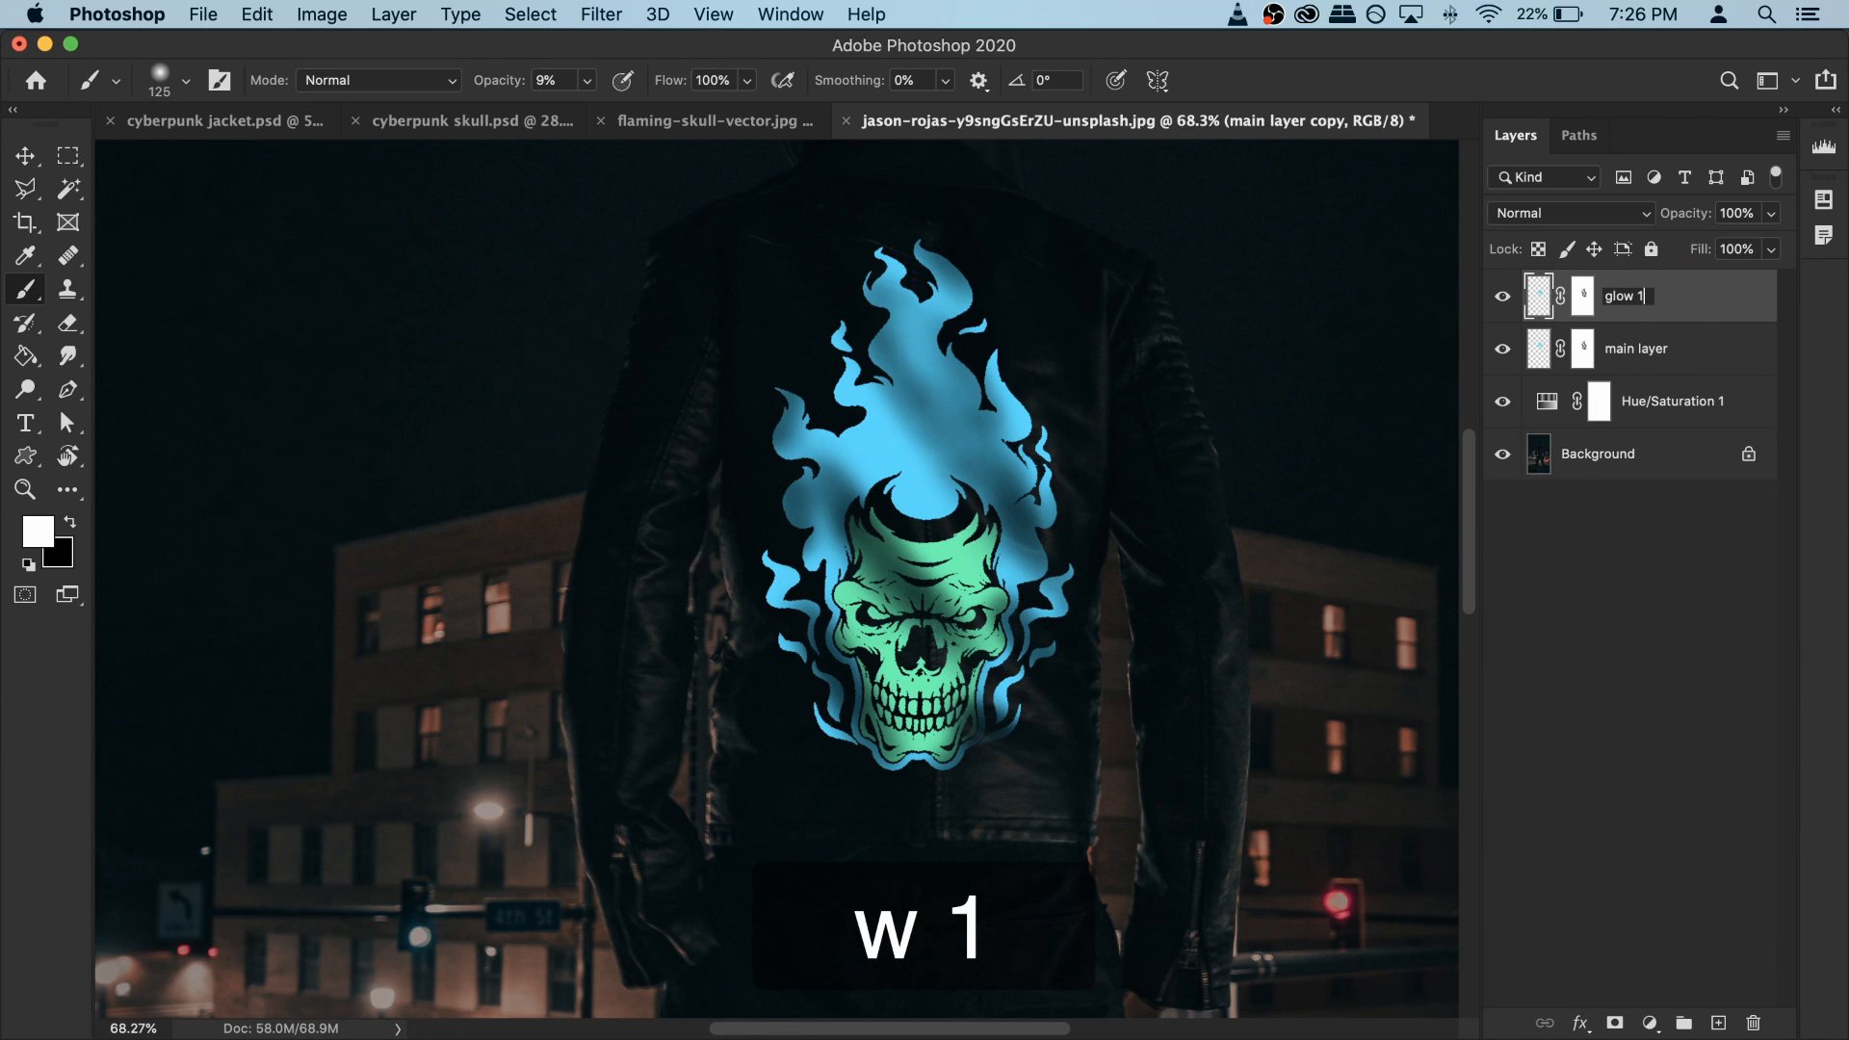
key(Return)
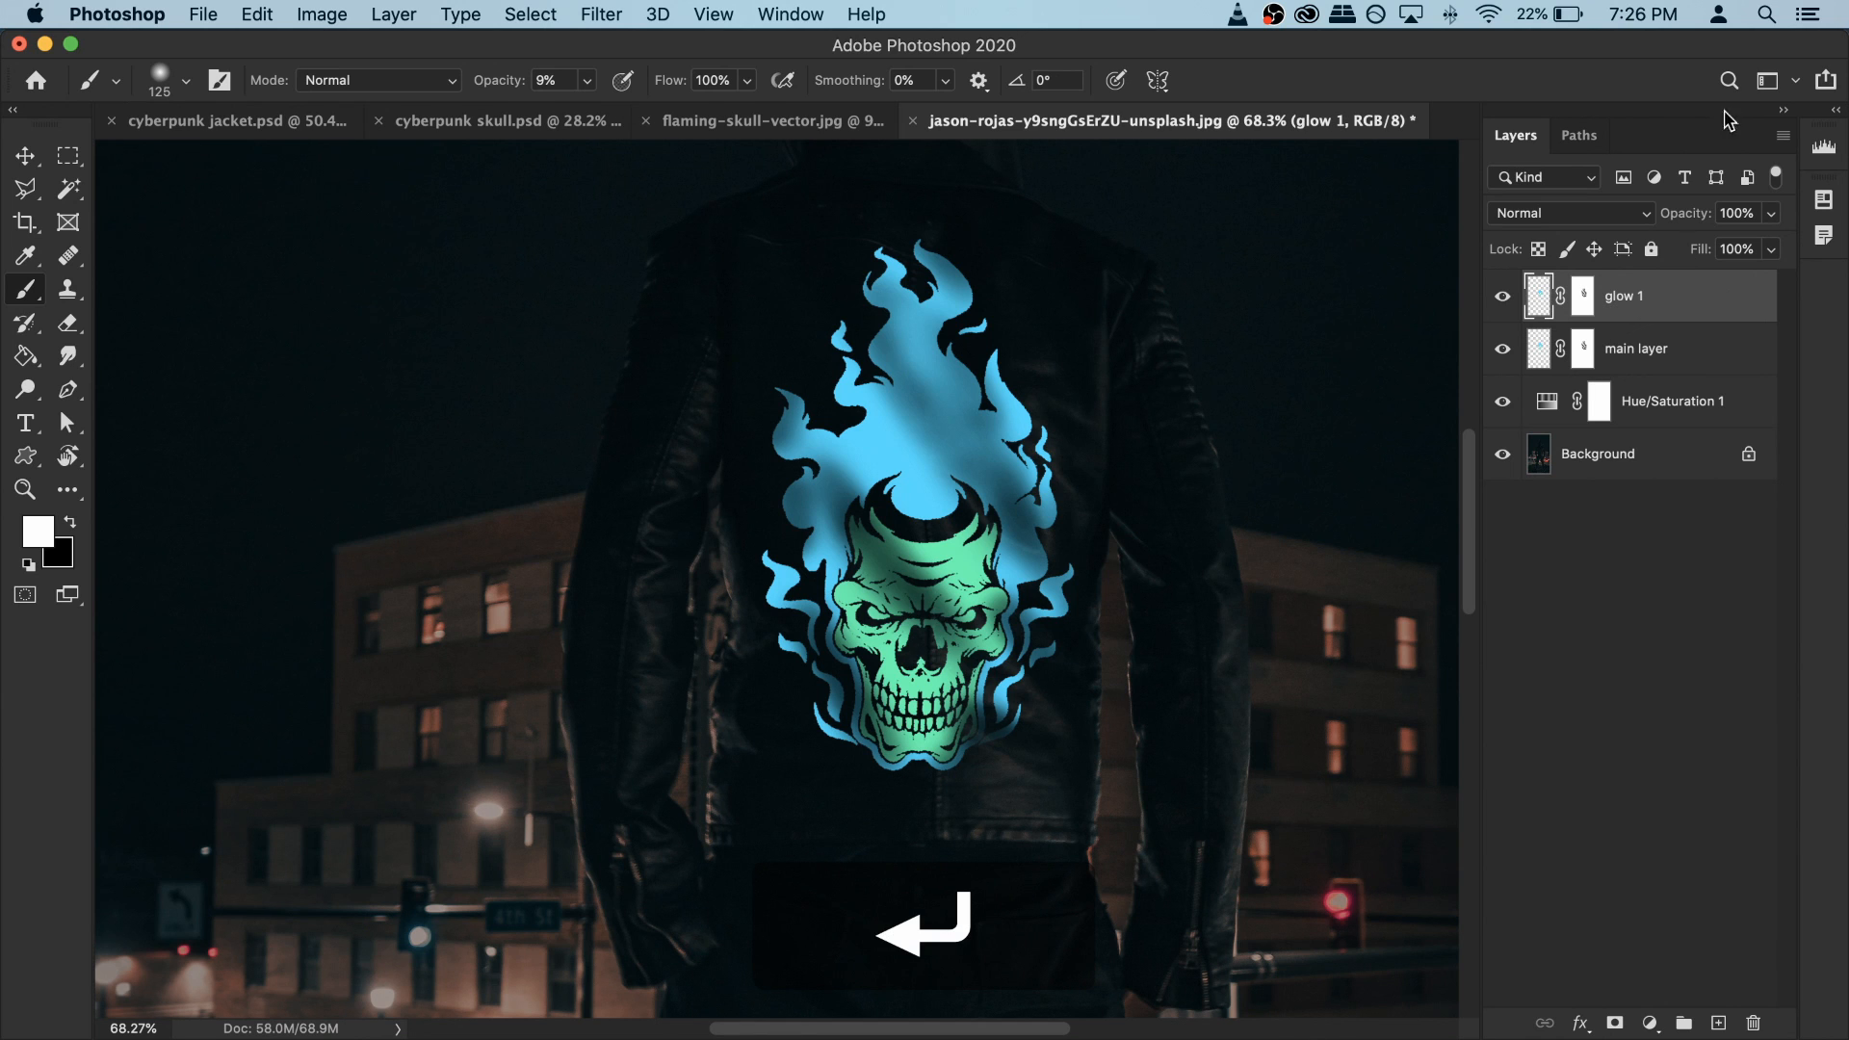
right_click(1686, 310)
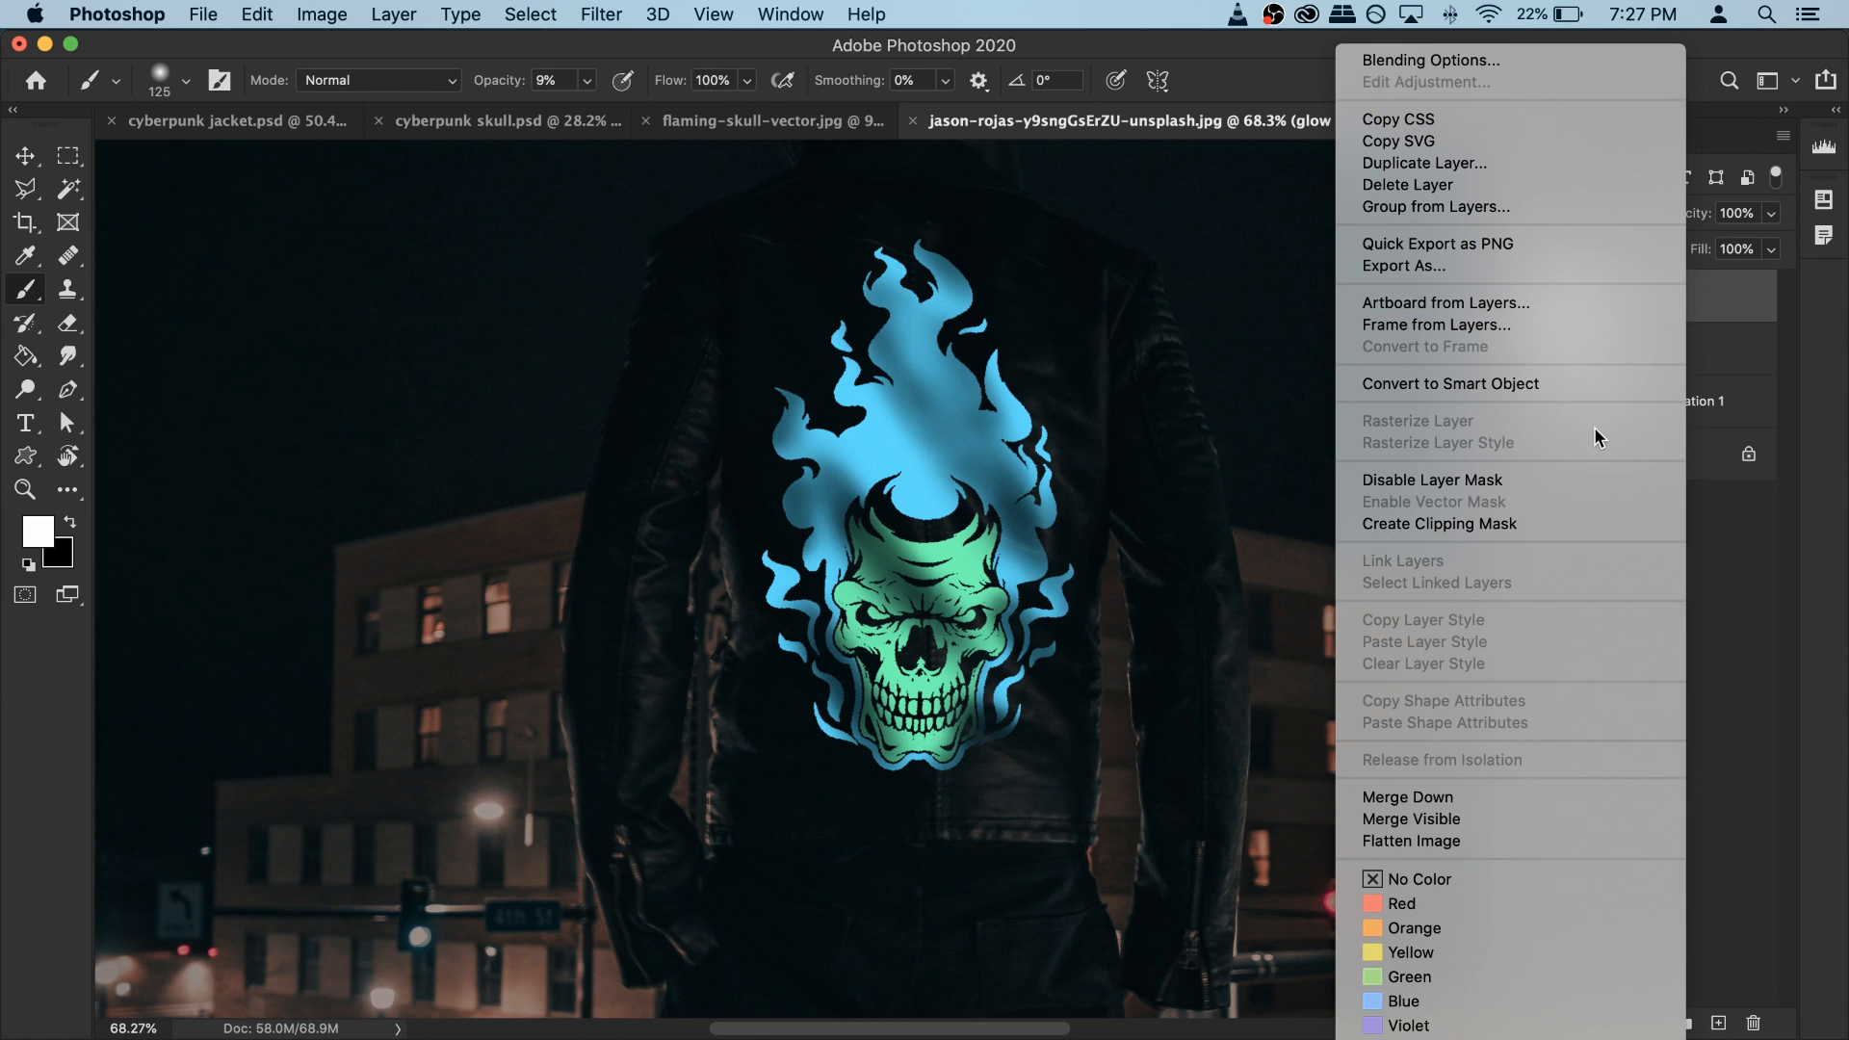
click(1580, 384)
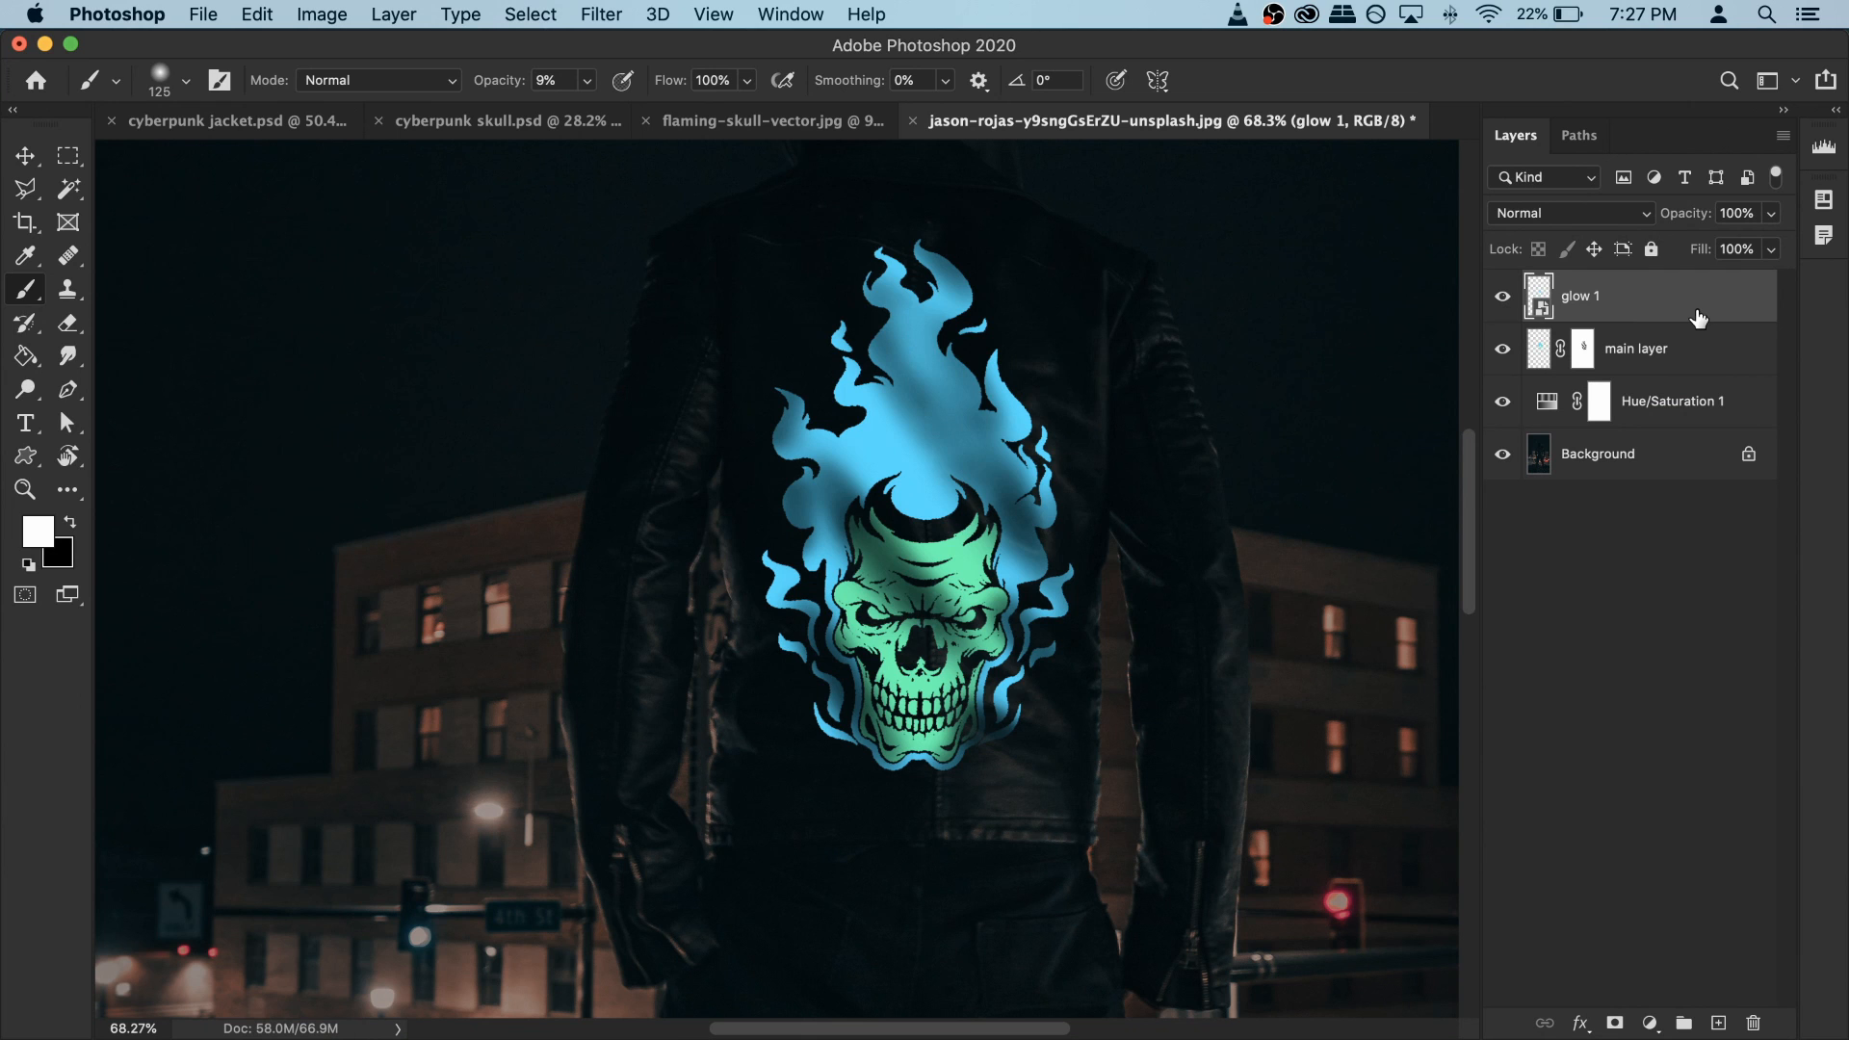
key(super+z)
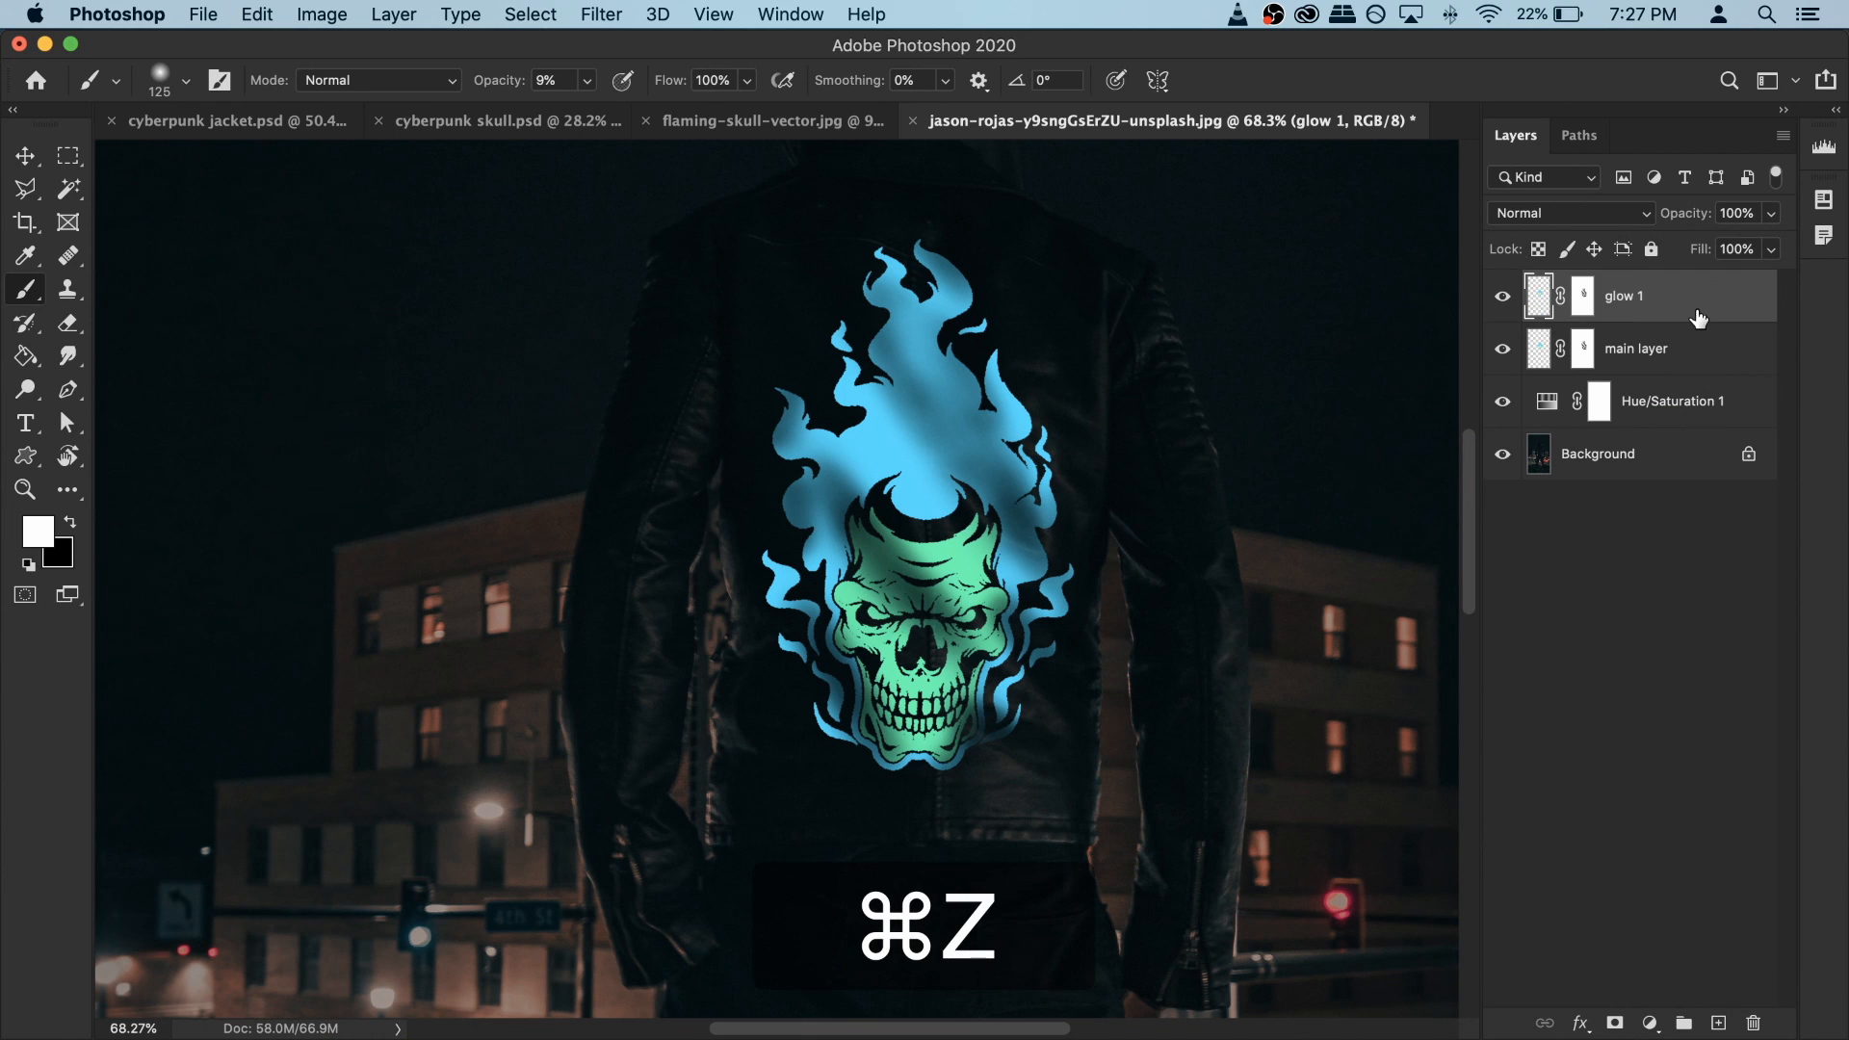
Step: Delete the layer mask from glow 1 and convert the layer to a smart object
click(1584, 296)
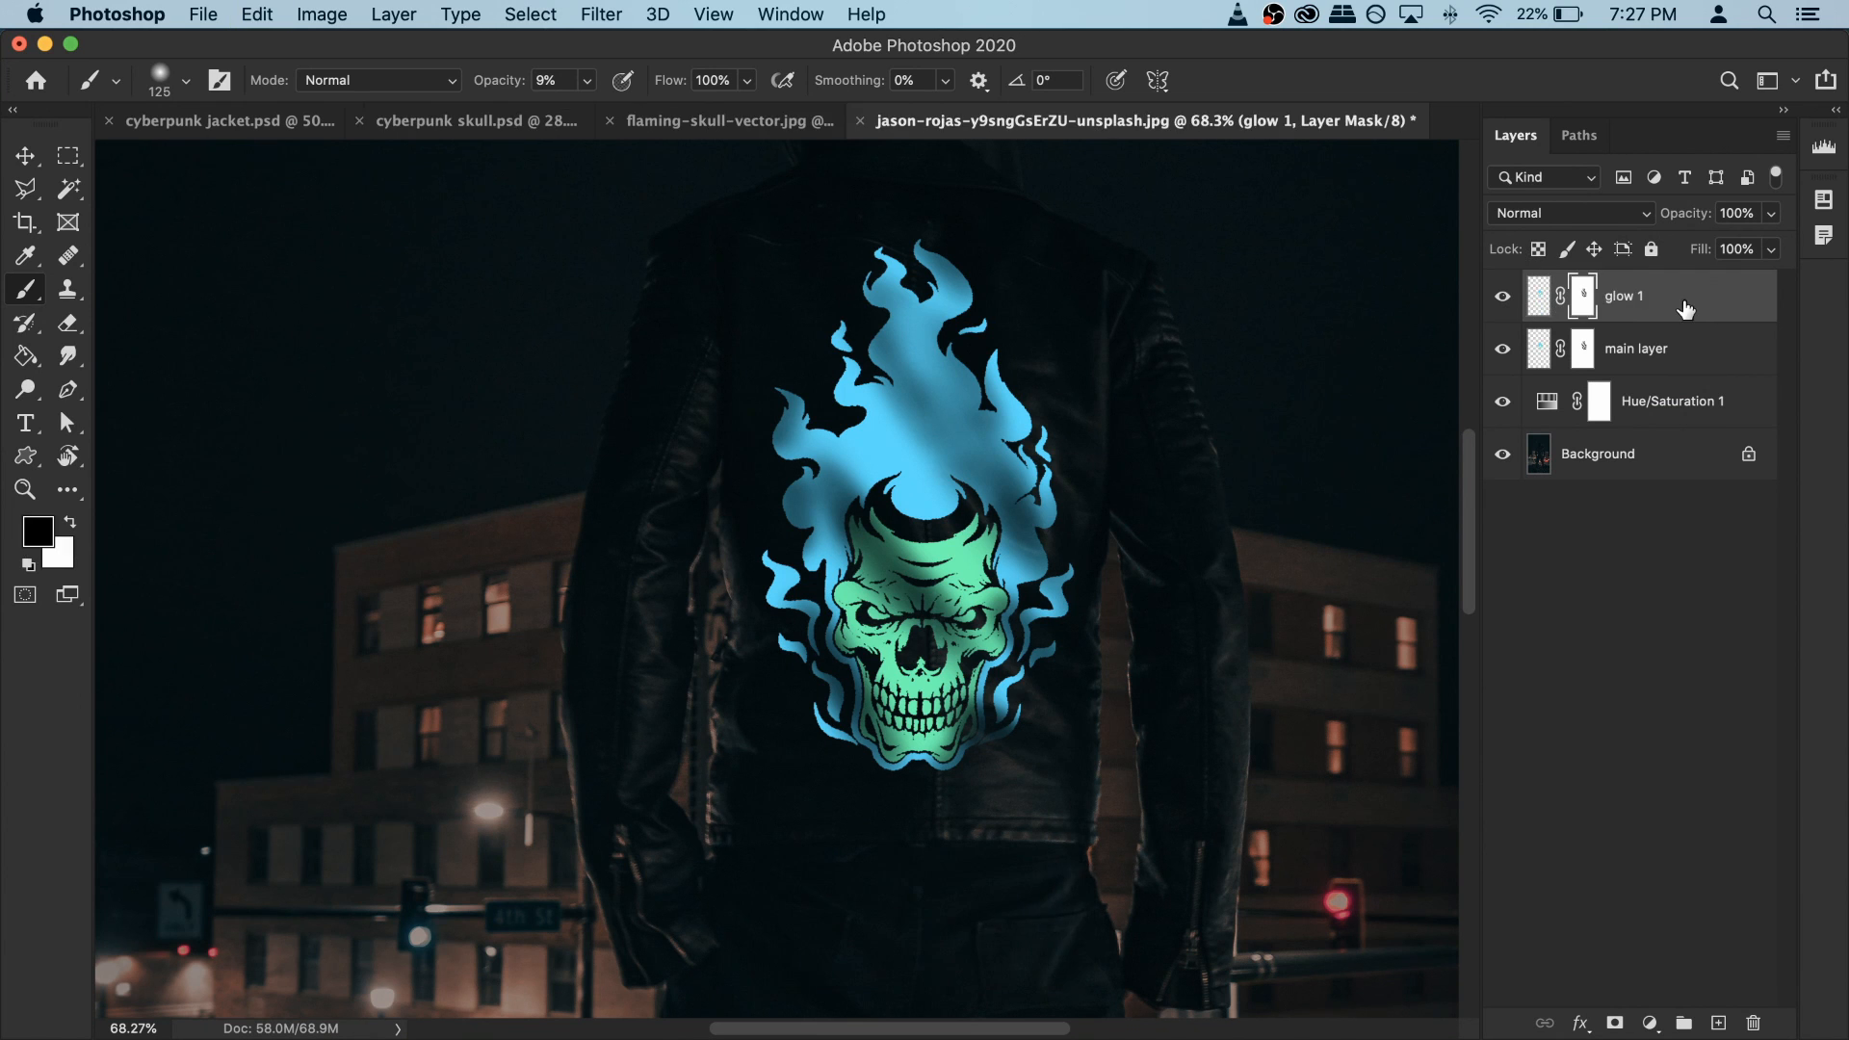
right_click(1583, 295)
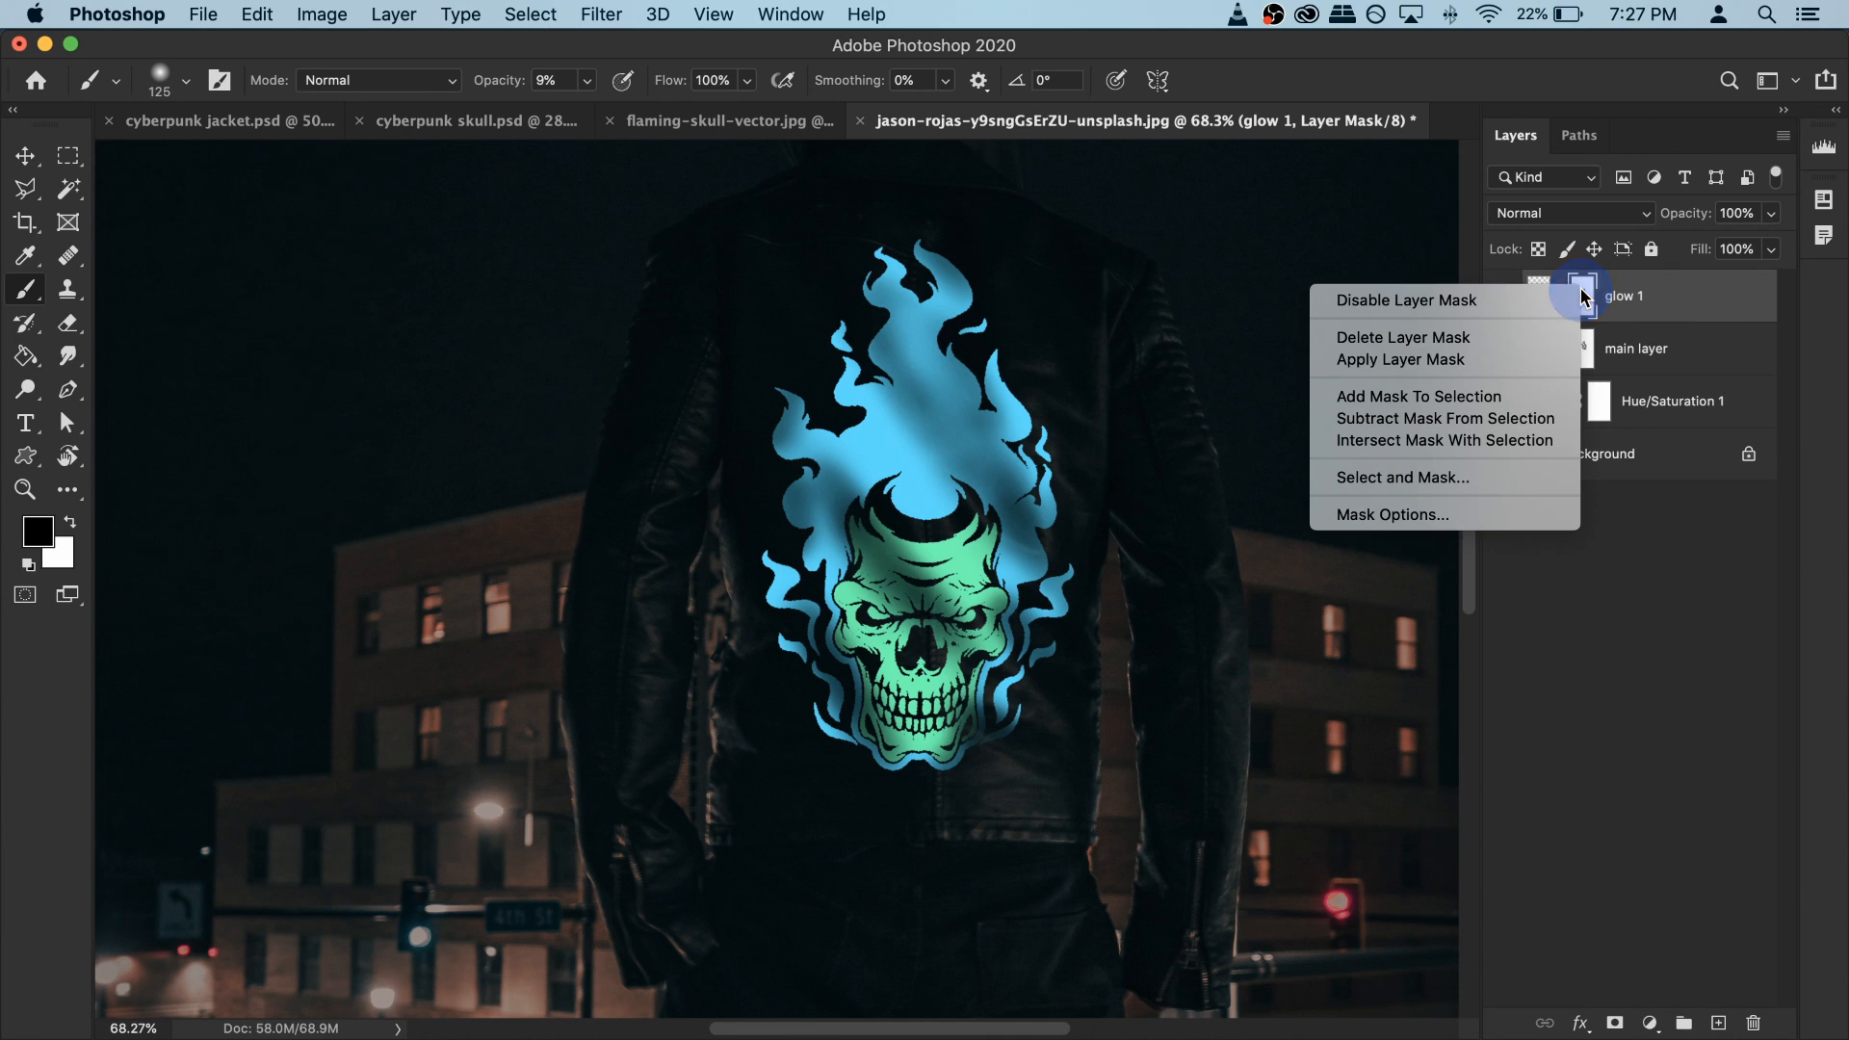
click(1499, 338)
click(1508, 295)
click(1509, 295)
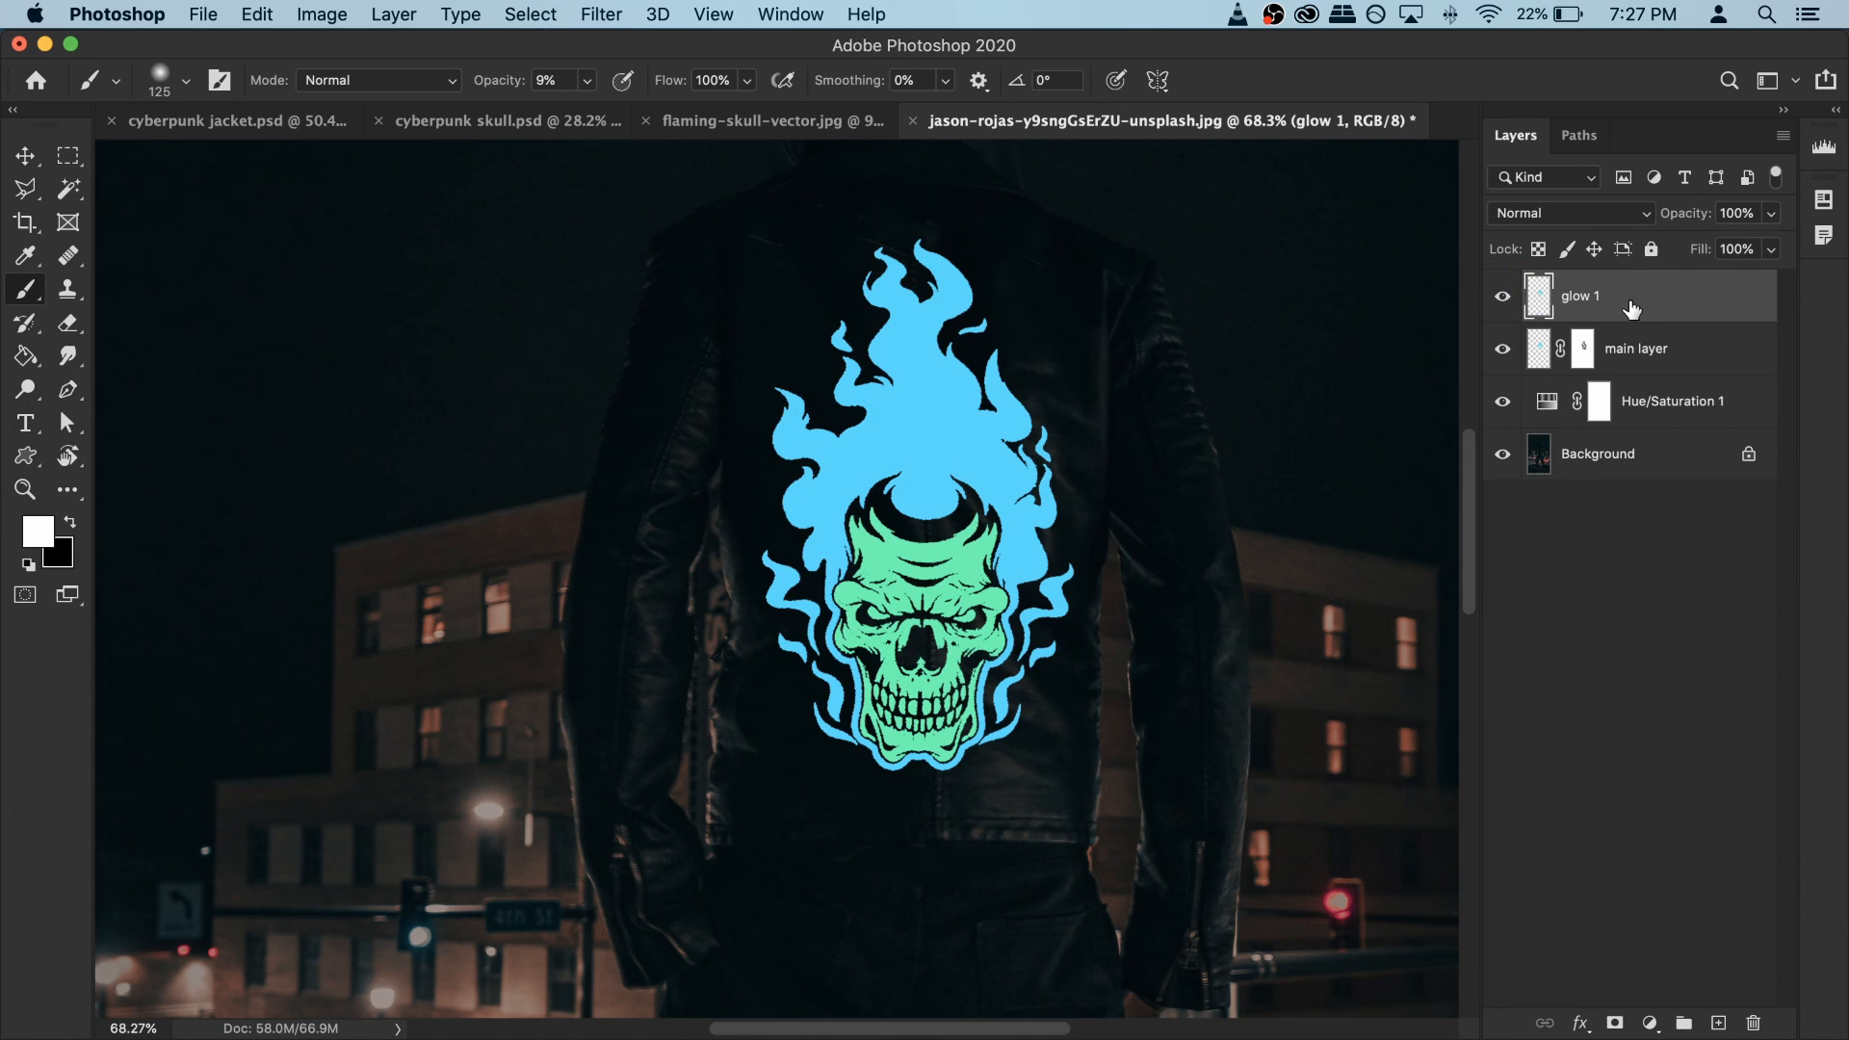
right_click(1643, 302)
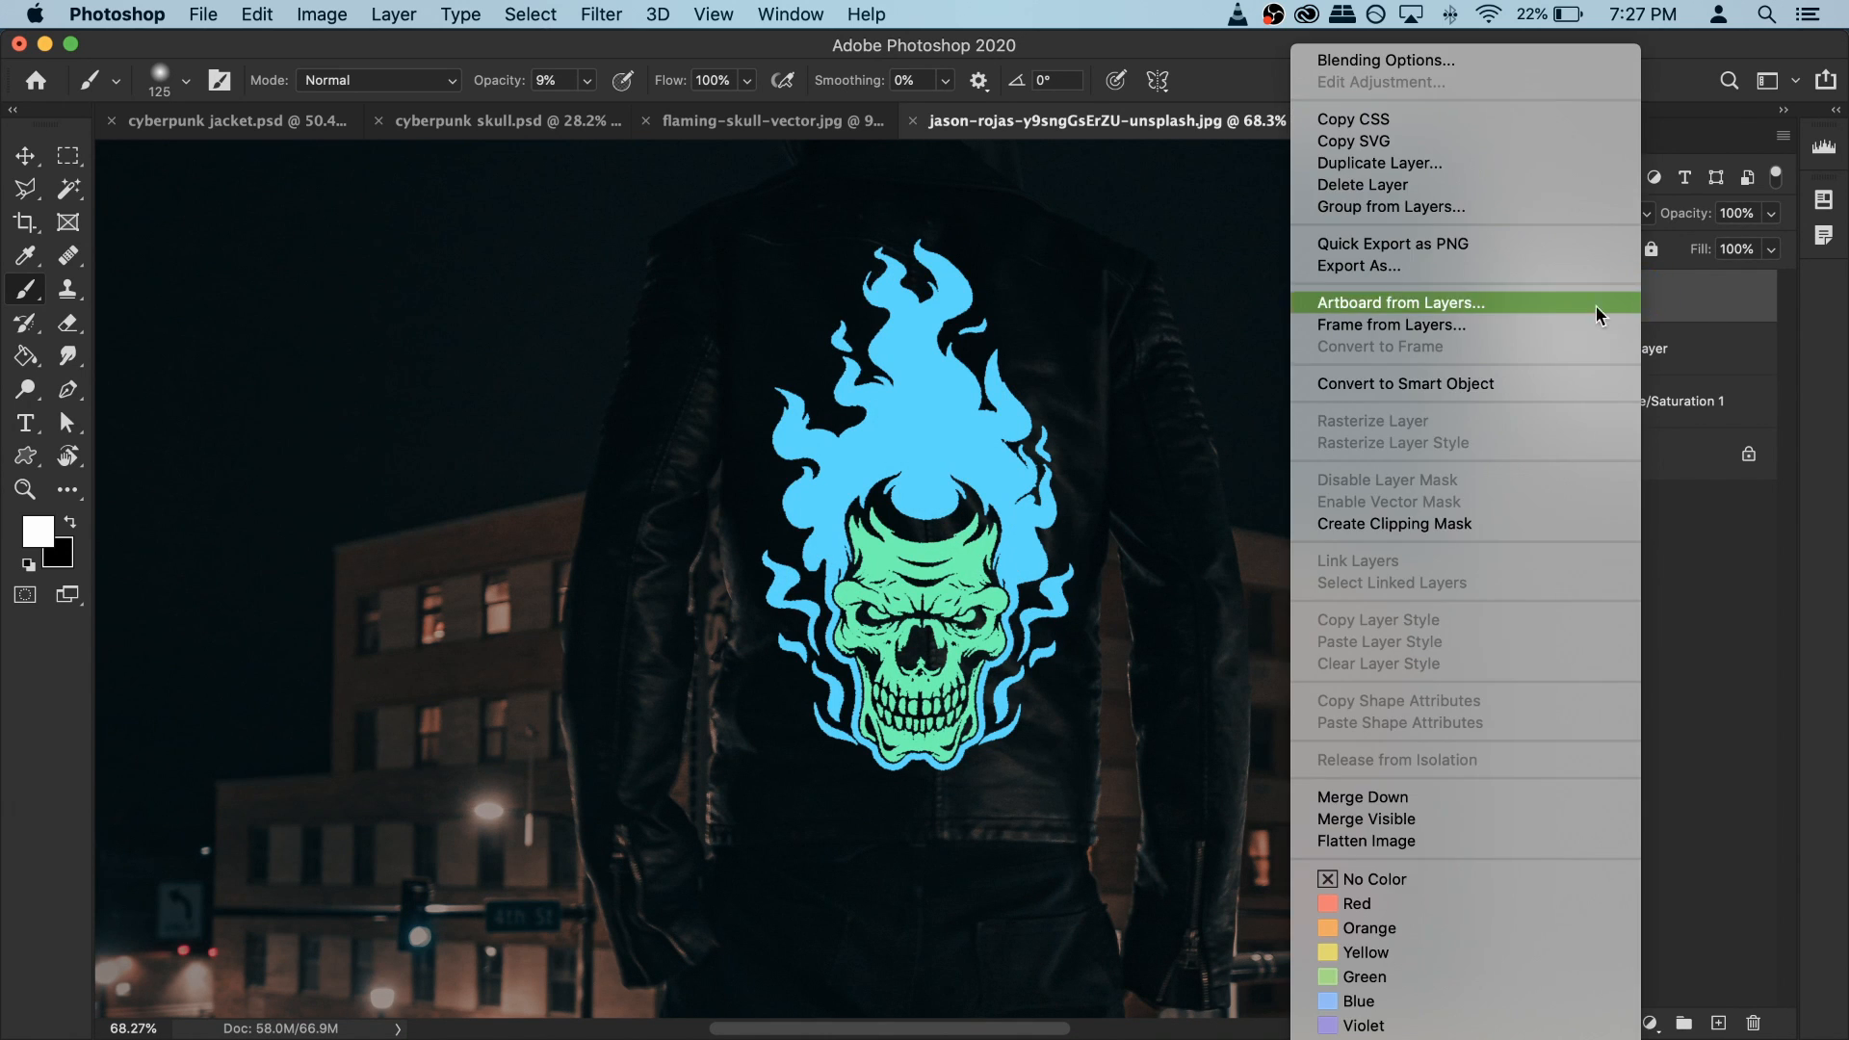
click(1512, 383)
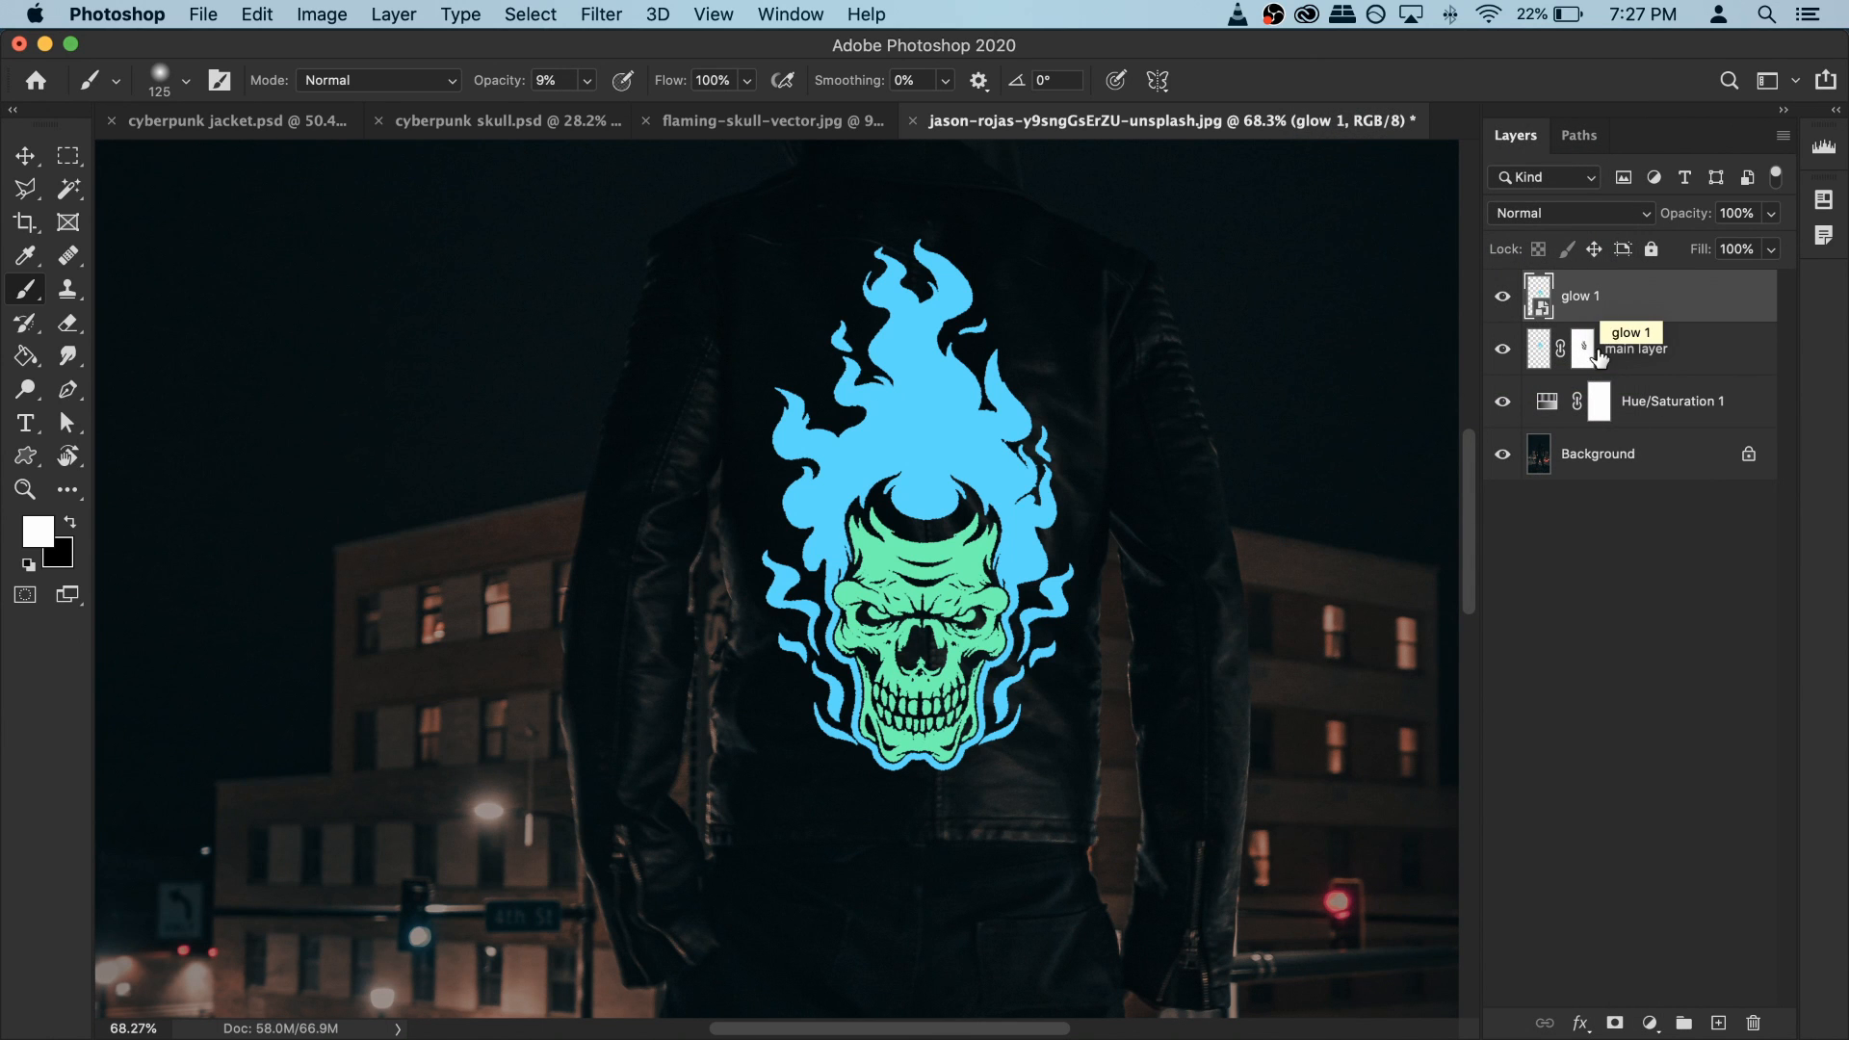
Step: Copy main layer's mask onto the glow 1 smart object, and toggle glow 1's visibility to compare
click(1582, 348)
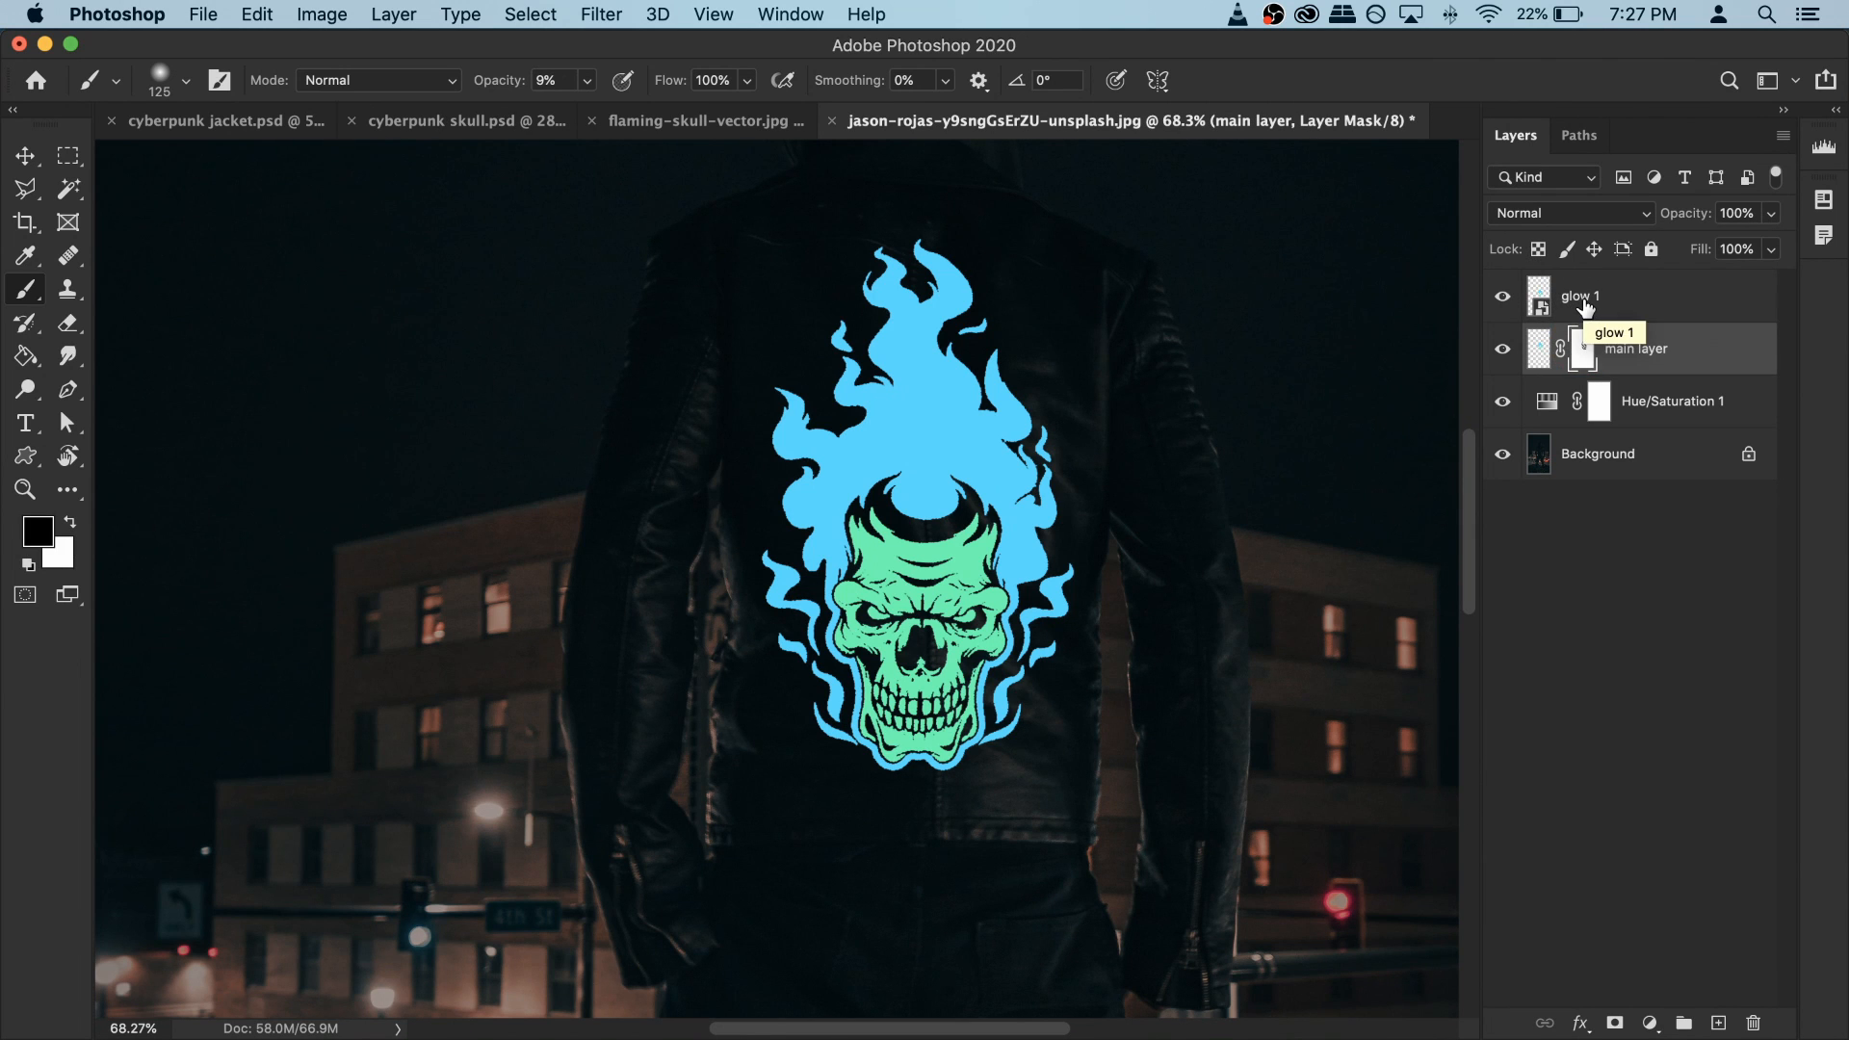
key(alt)
drag(1584, 351, 1581, 298)
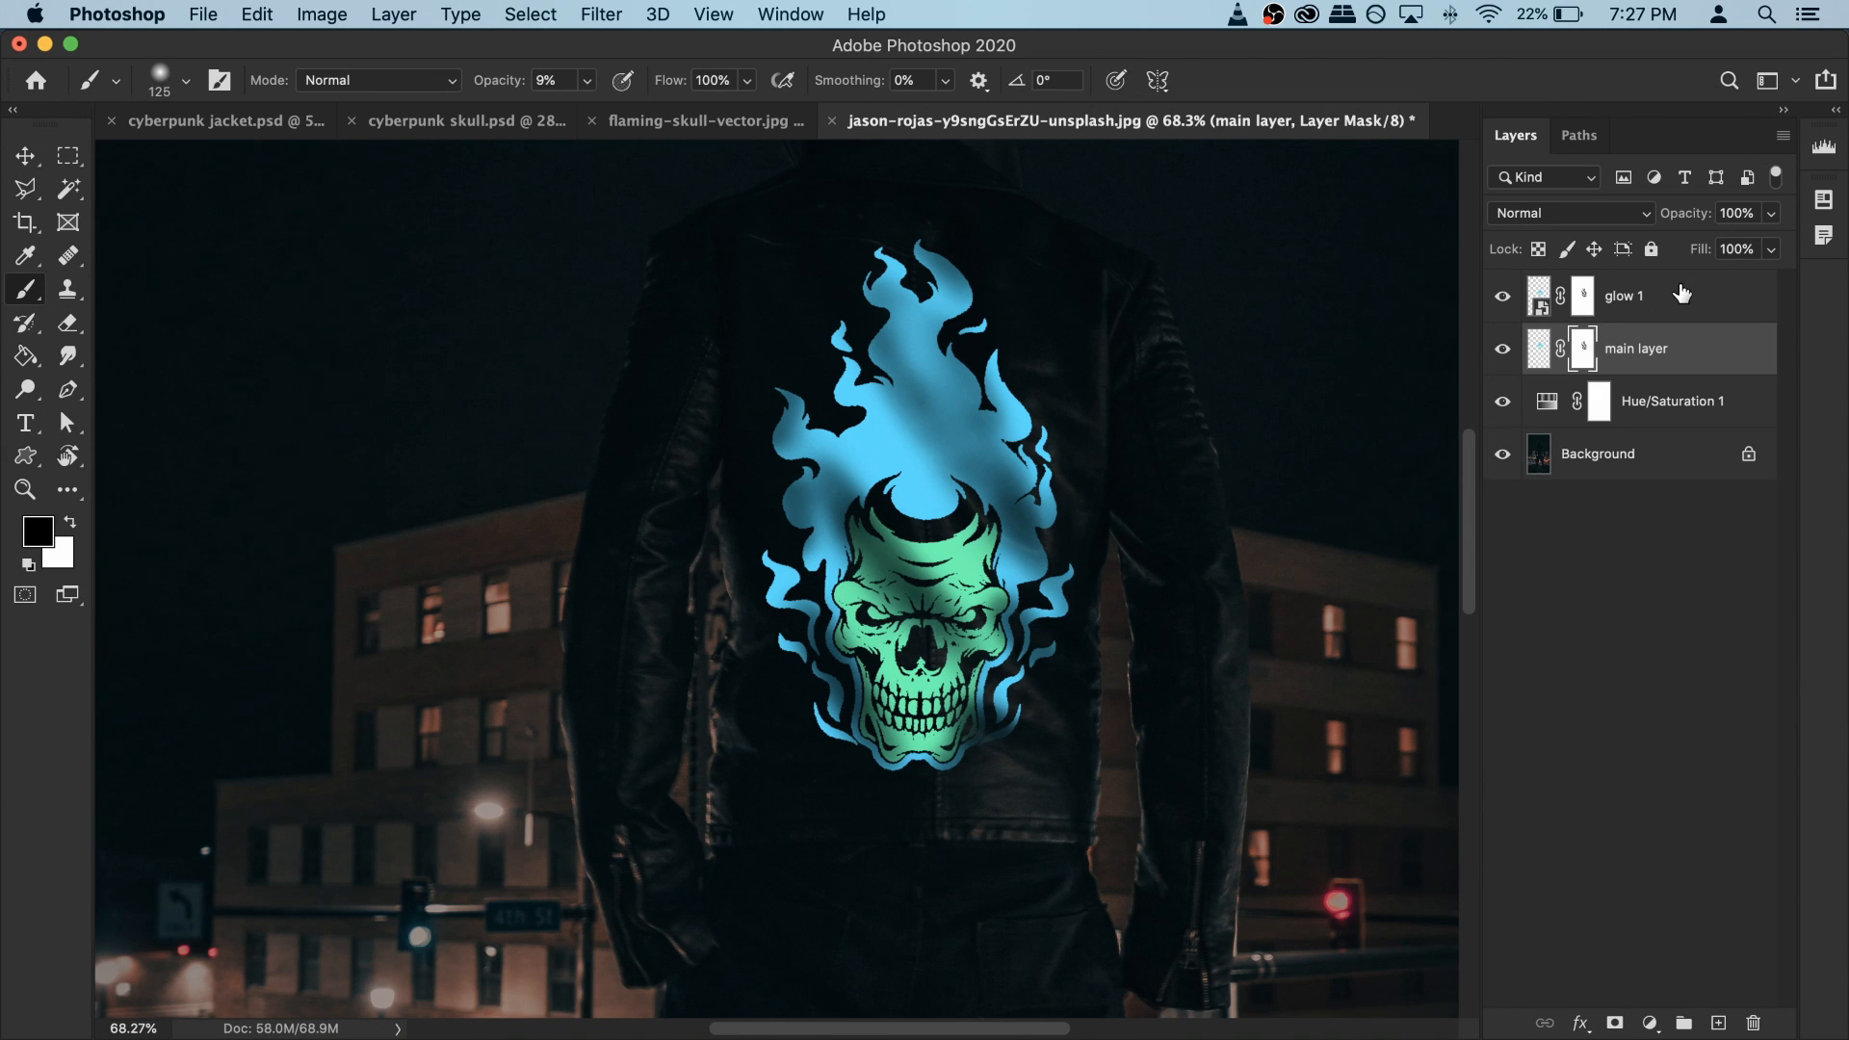
click(1538, 300)
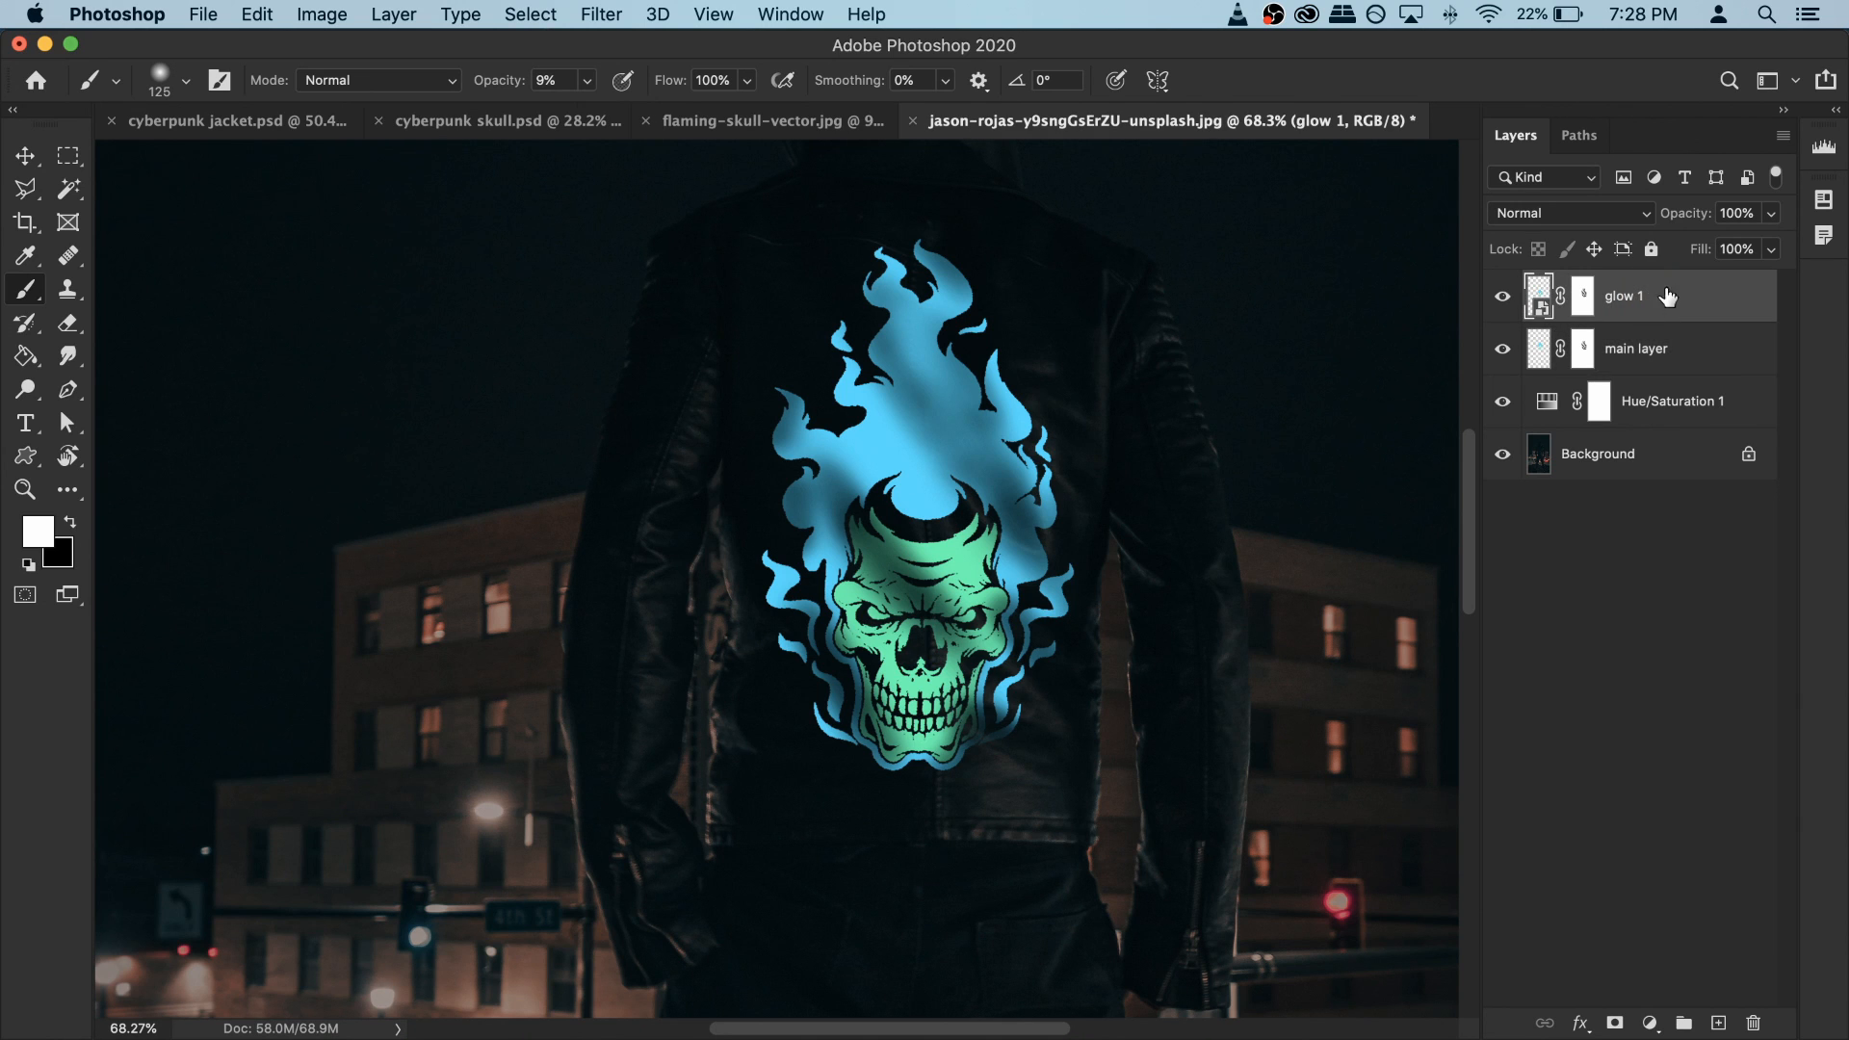
click(1506, 298)
click(1505, 297)
Step: Apply a Gaussian Blur with a 3-pixel radius to the glow 1 smart object
click(1540, 293)
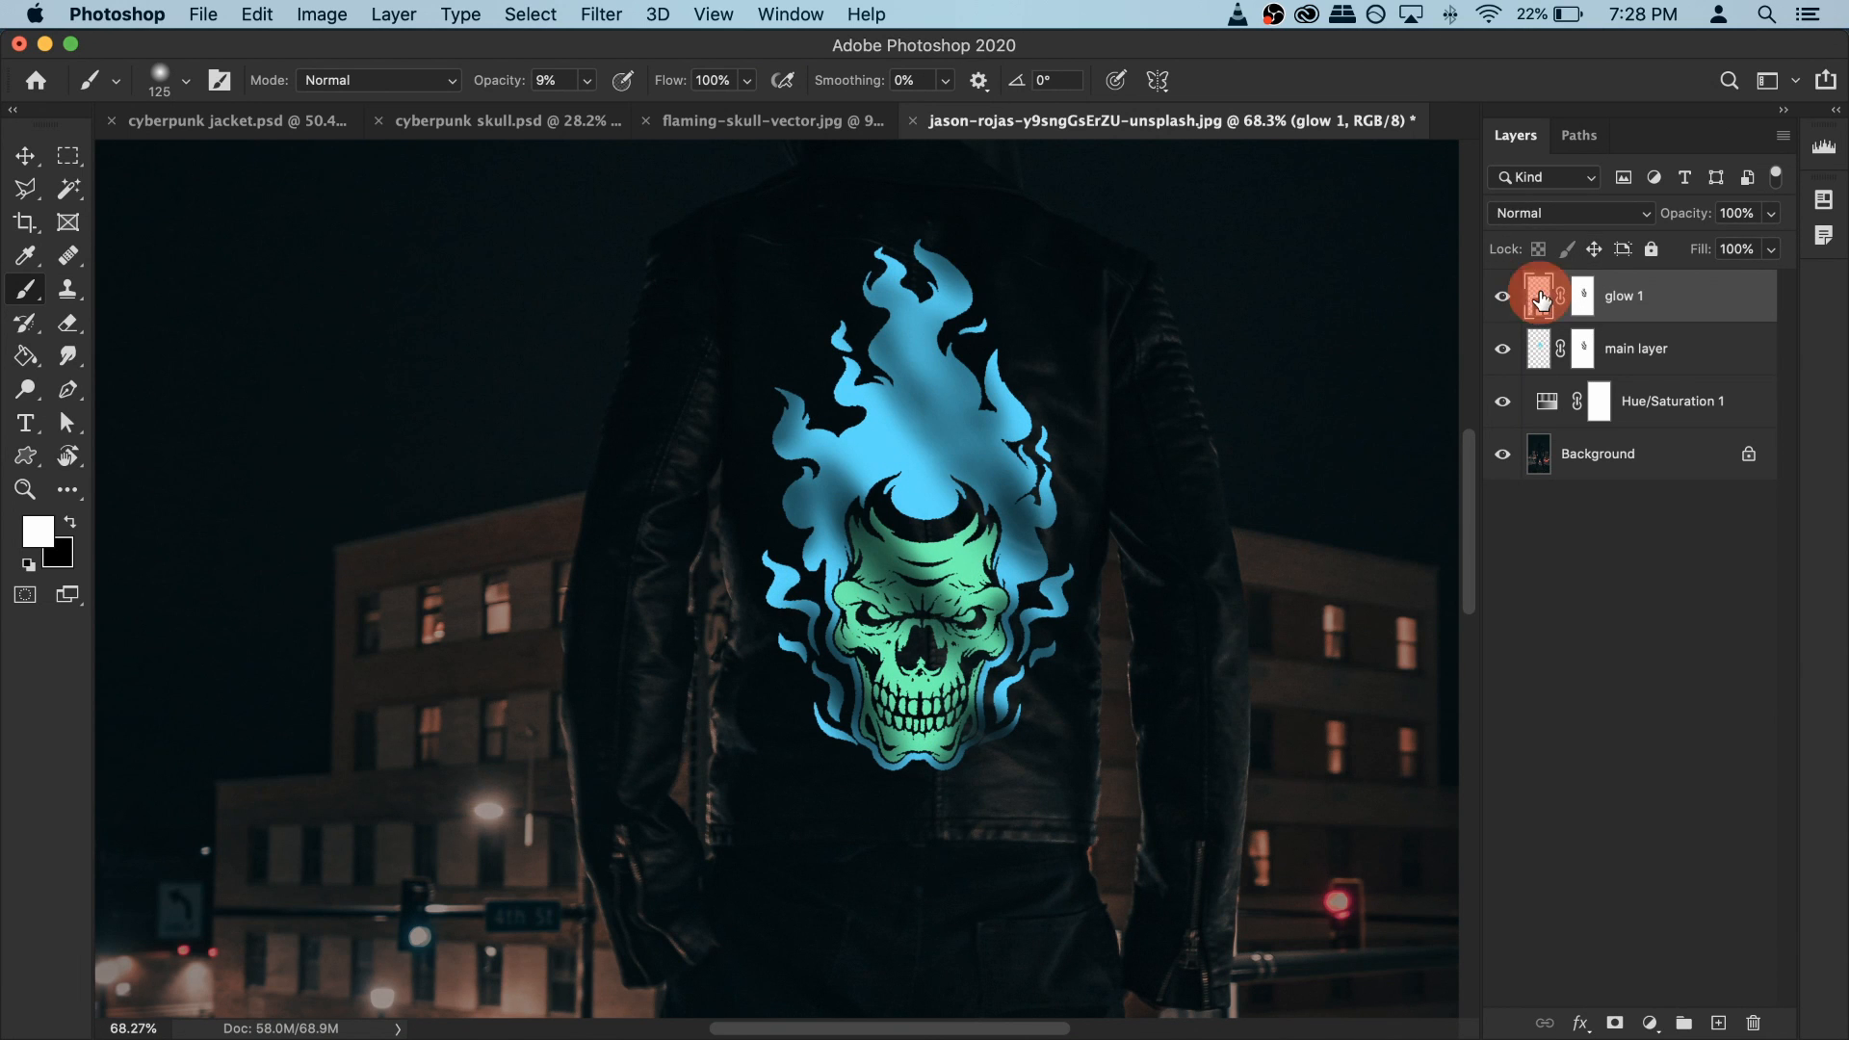
click(602, 15)
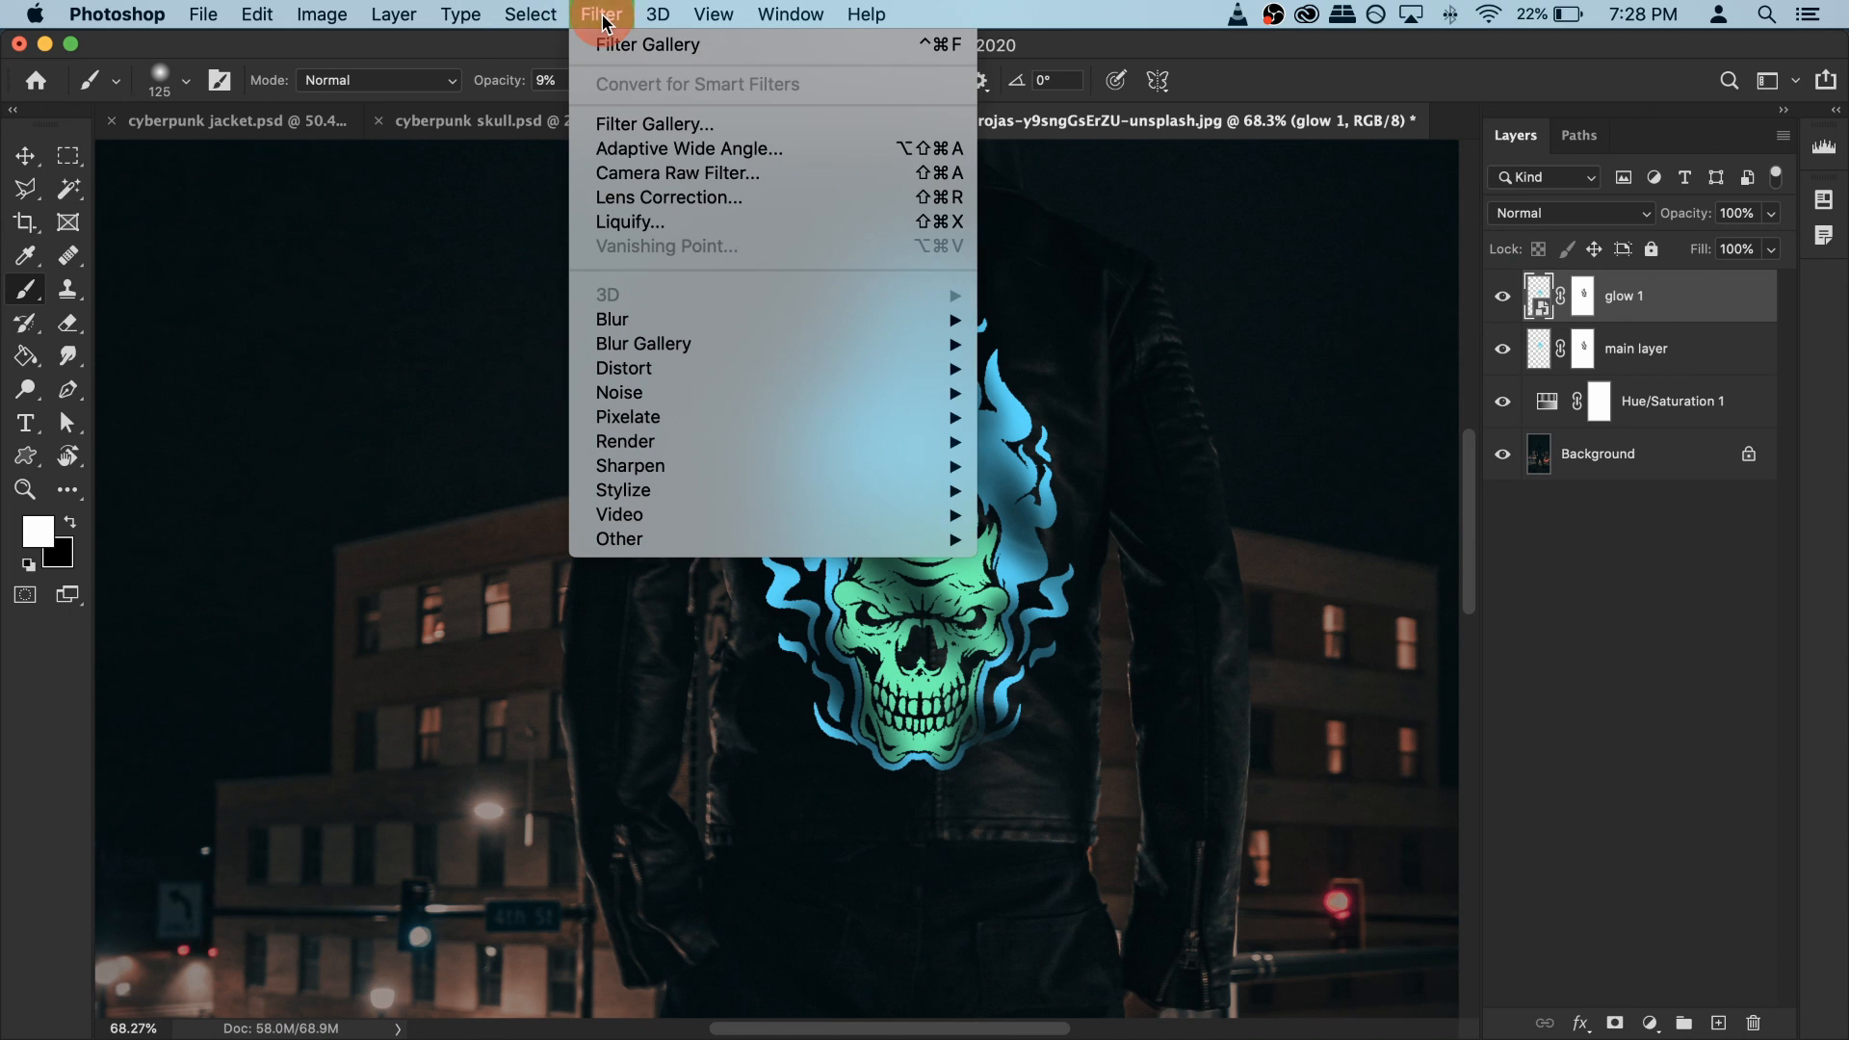
mouse_move(648, 320)
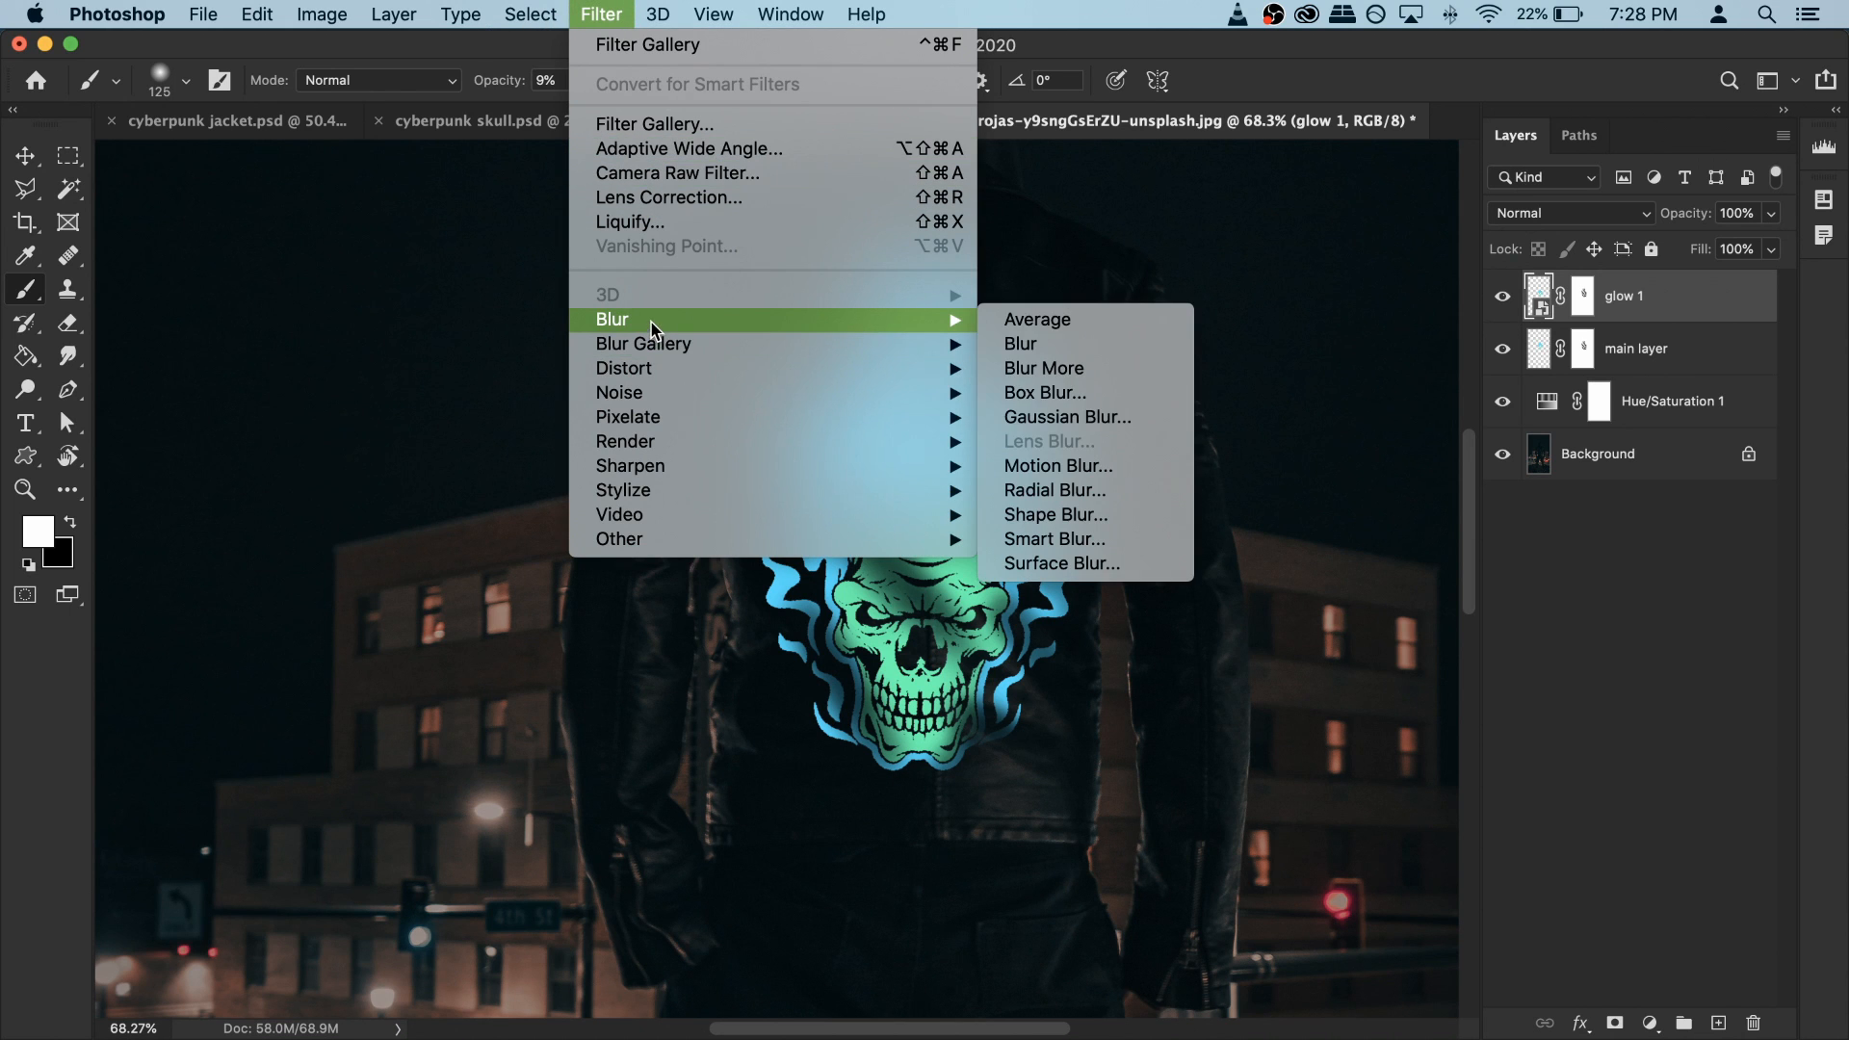
click(1051, 416)
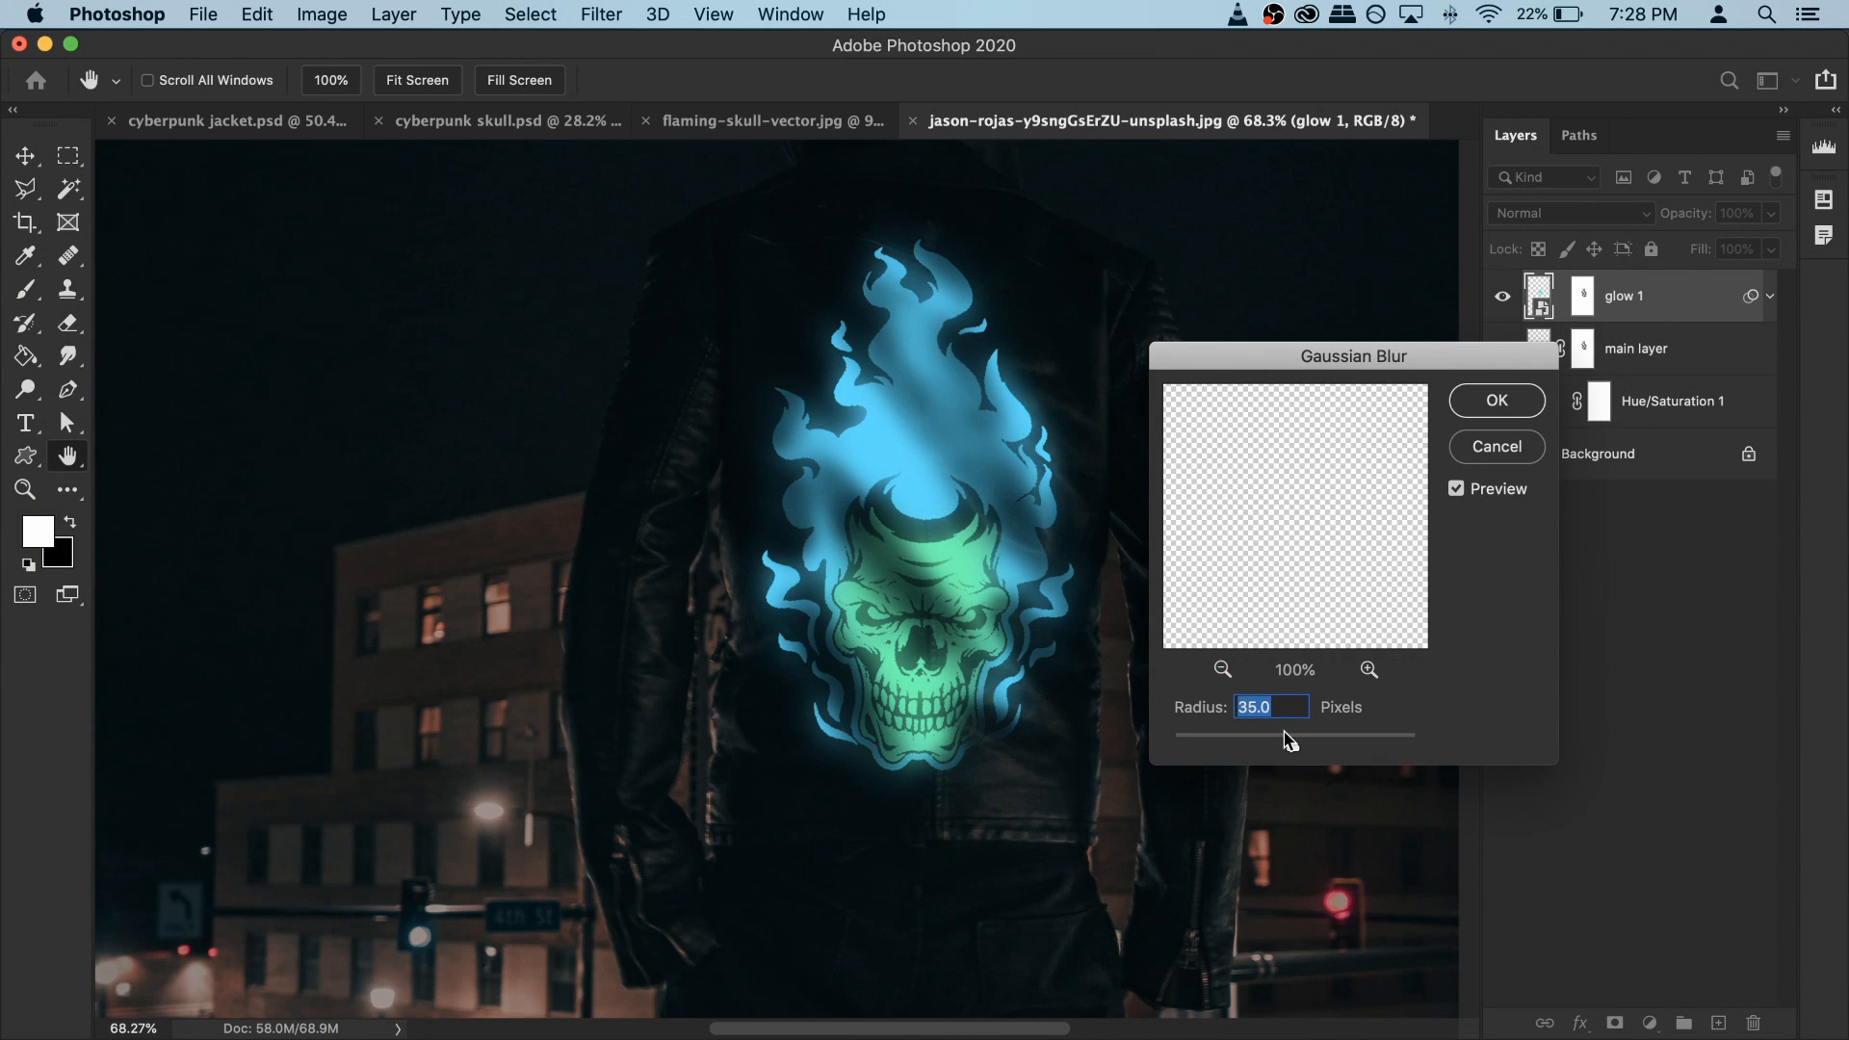
text(2)
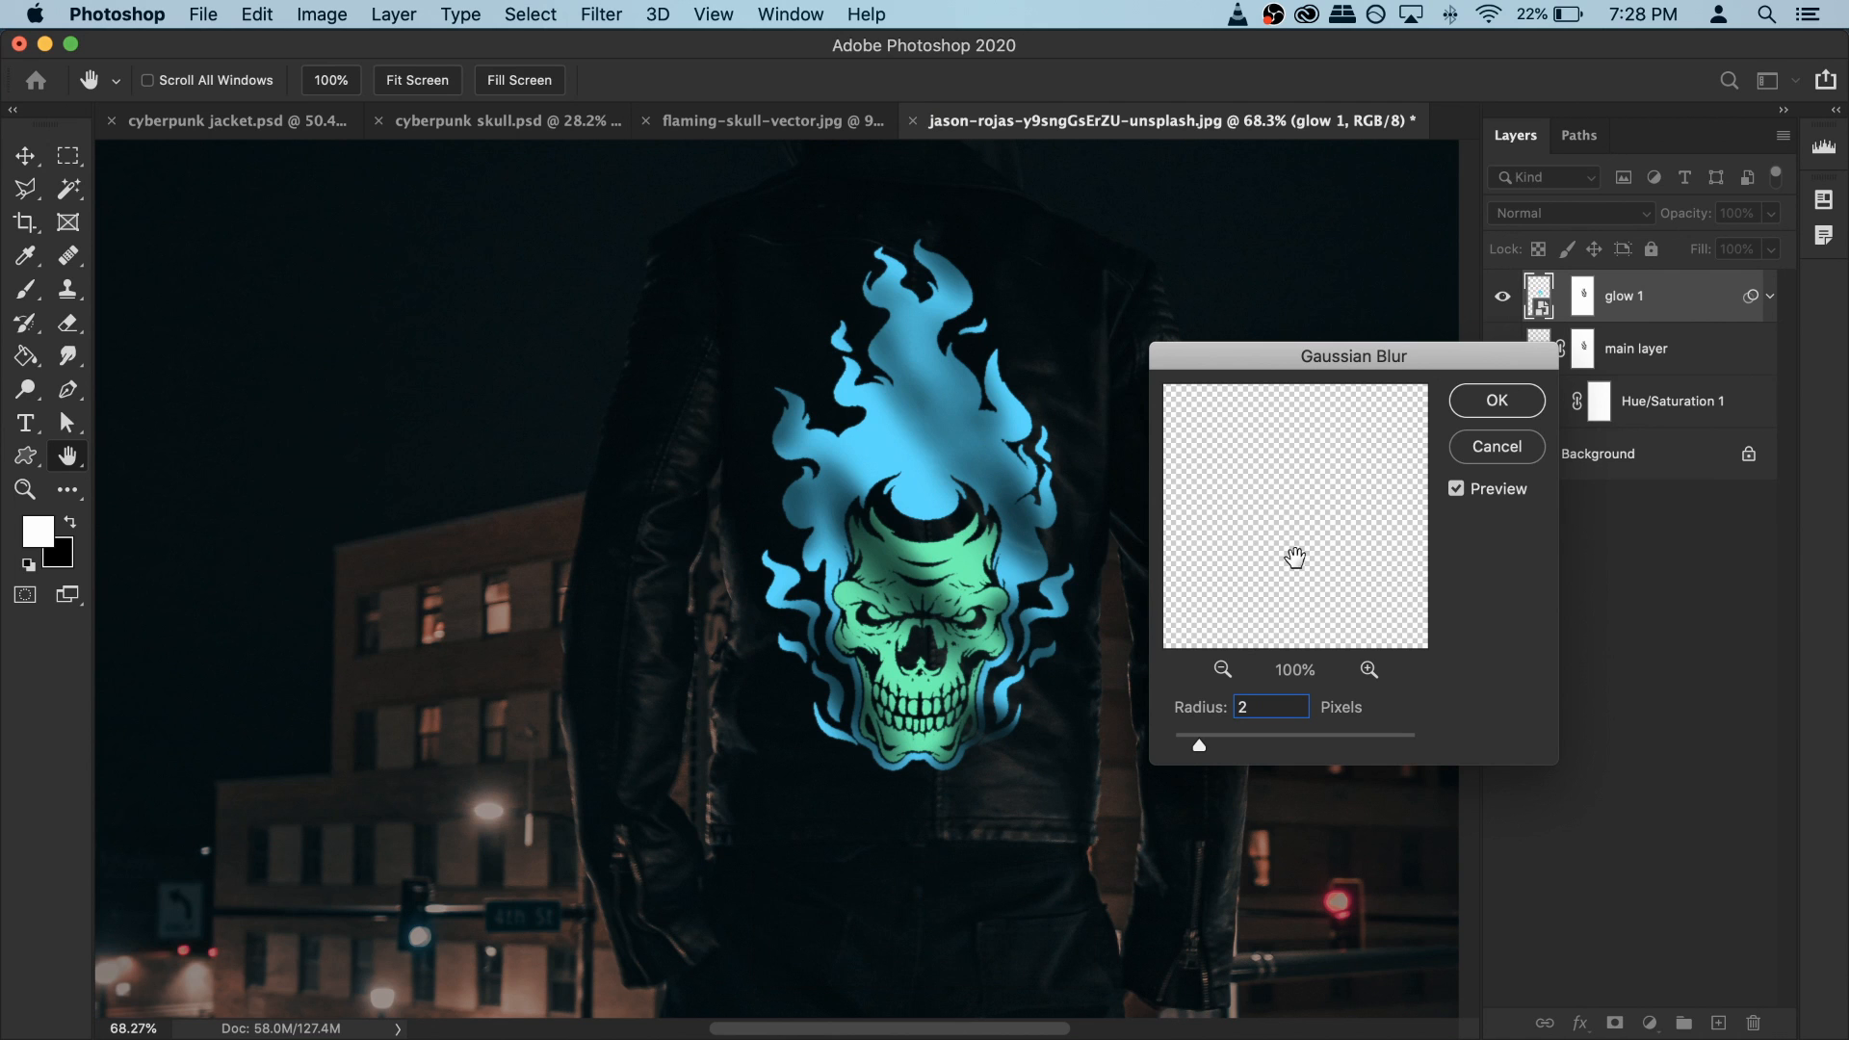
click(1171, 707)
text(3)
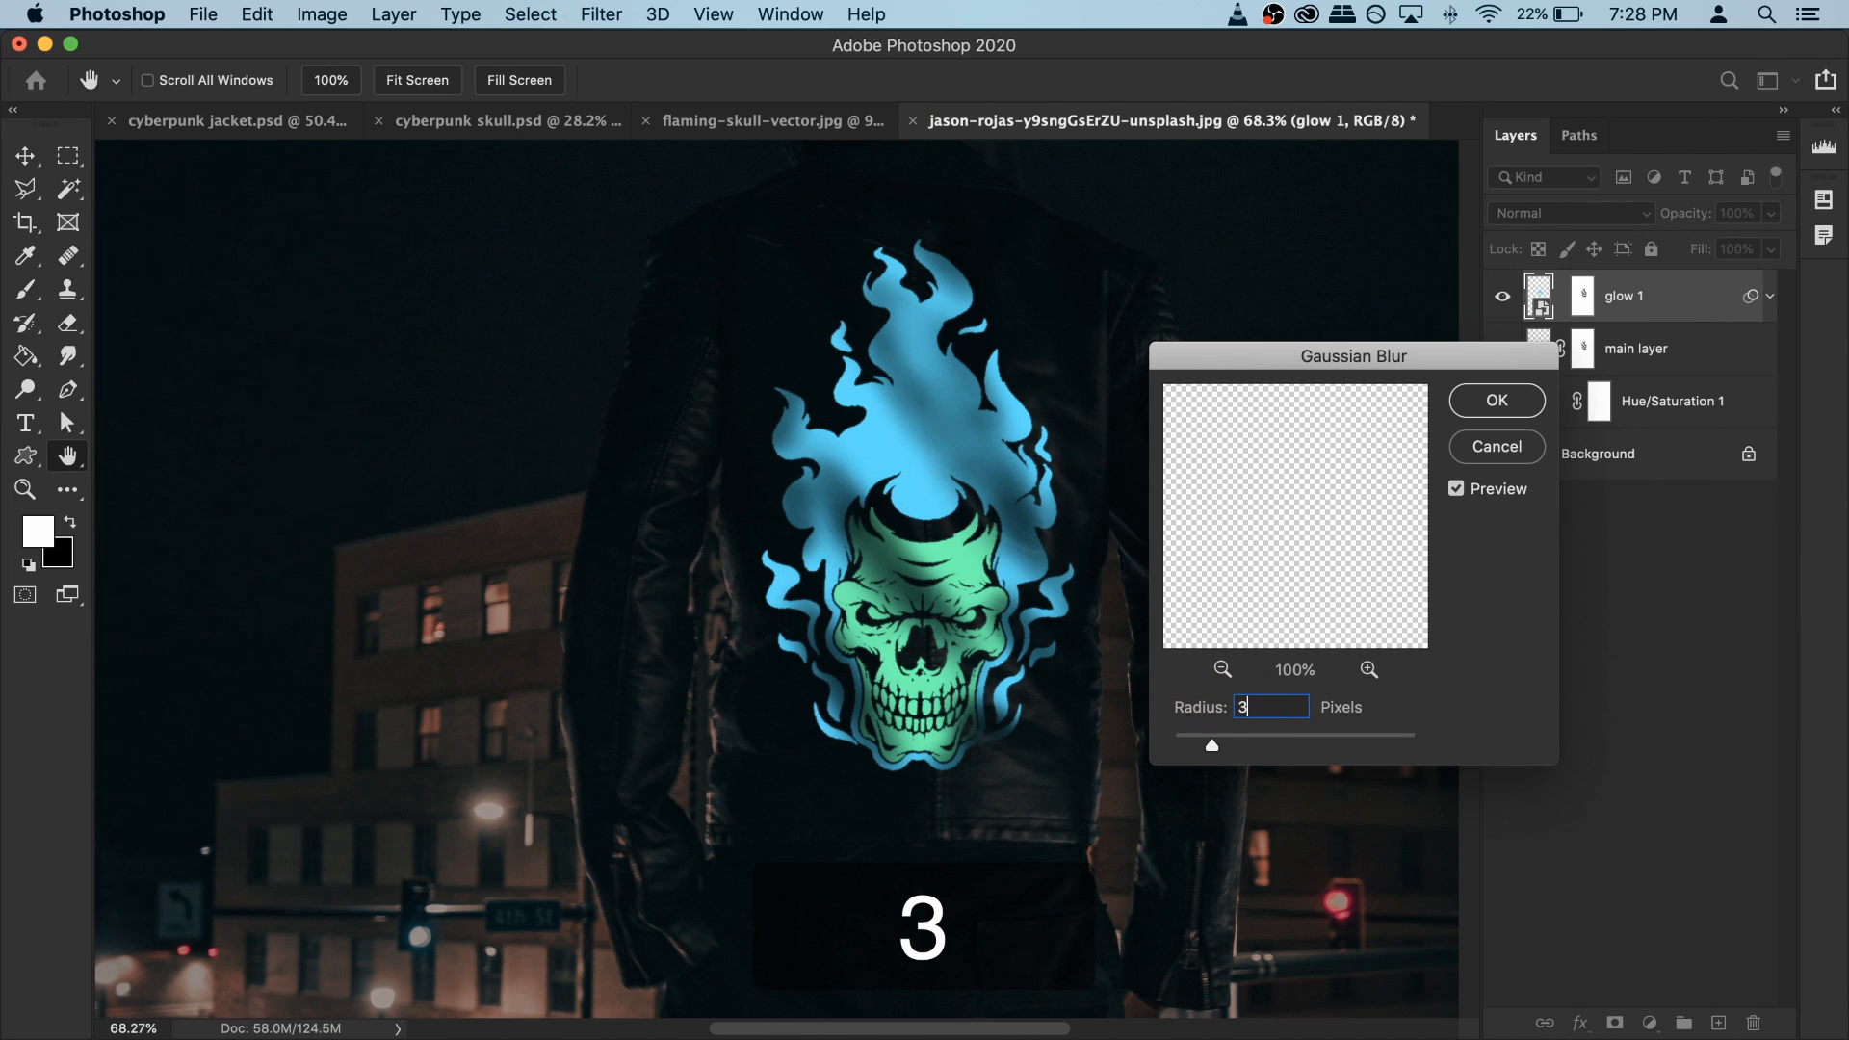
click(1494, 405)
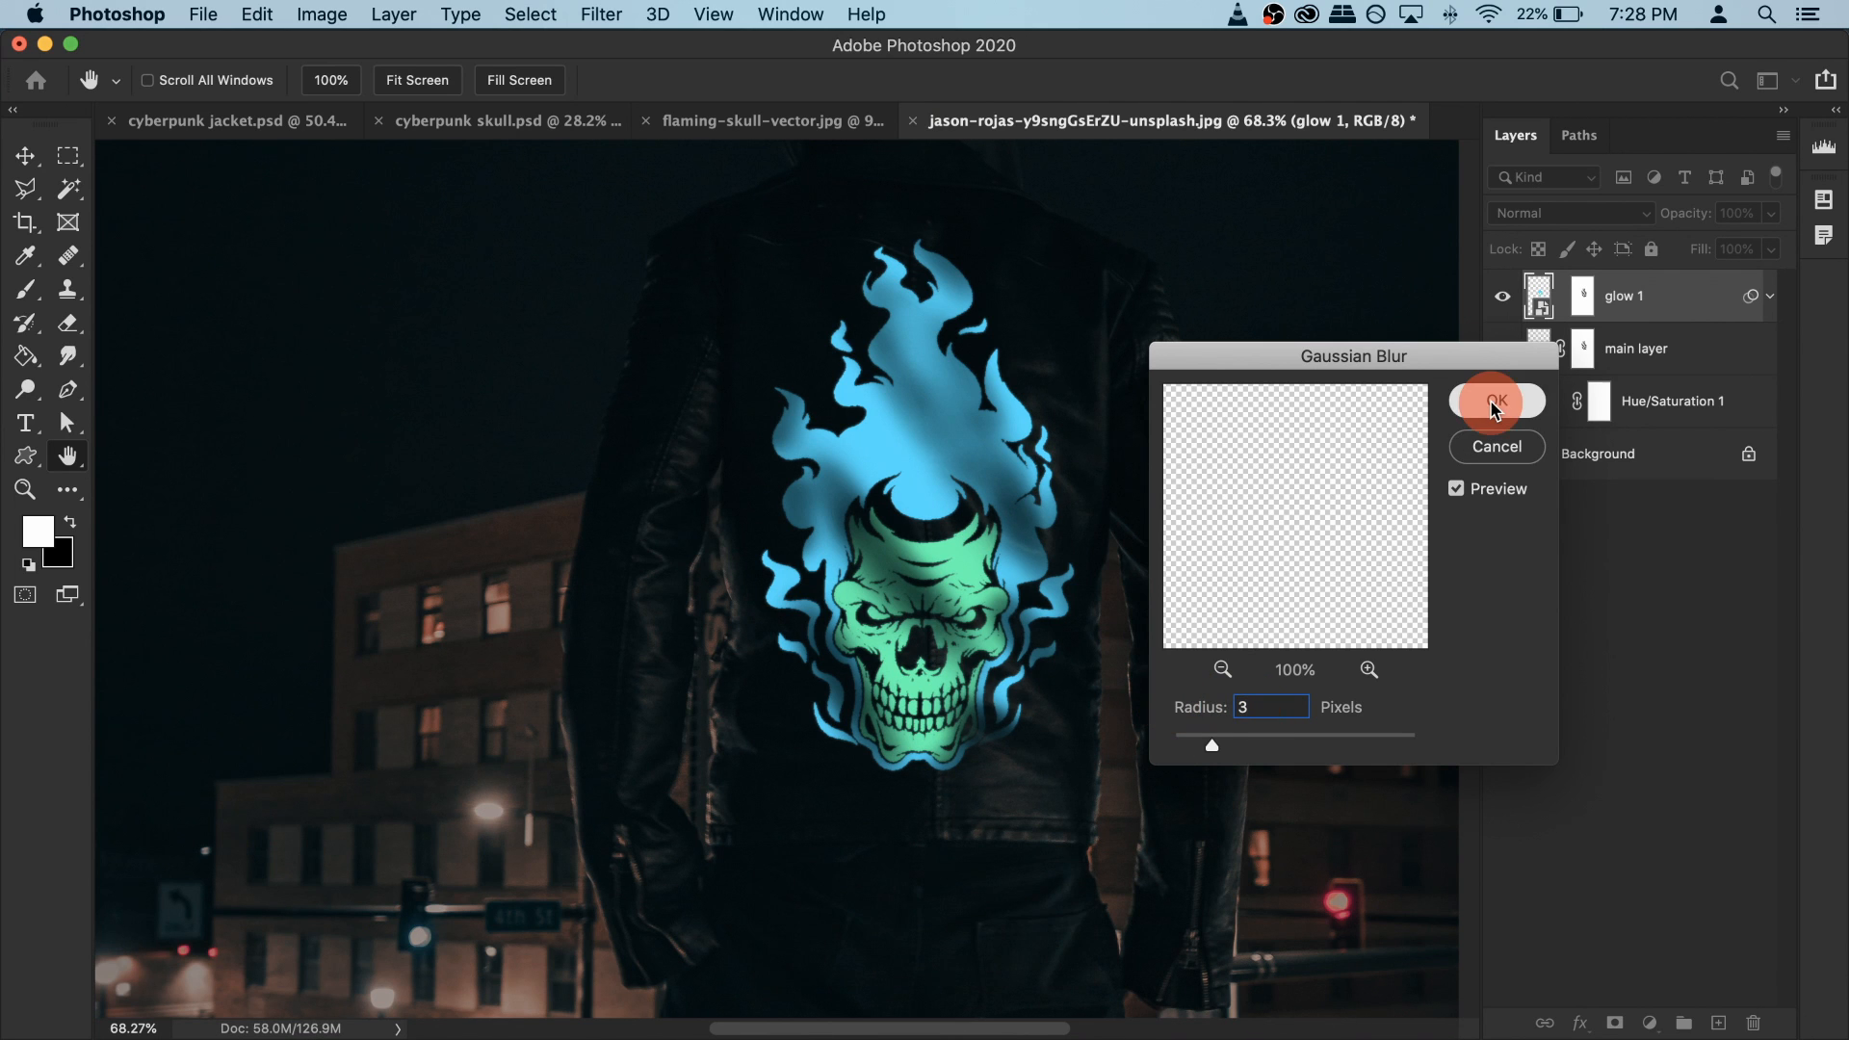
Step: Examine the skull up close with glow 1 hidden and shown to compare the effect of its blur
key(b)
scroll(898, 604, up, 5)
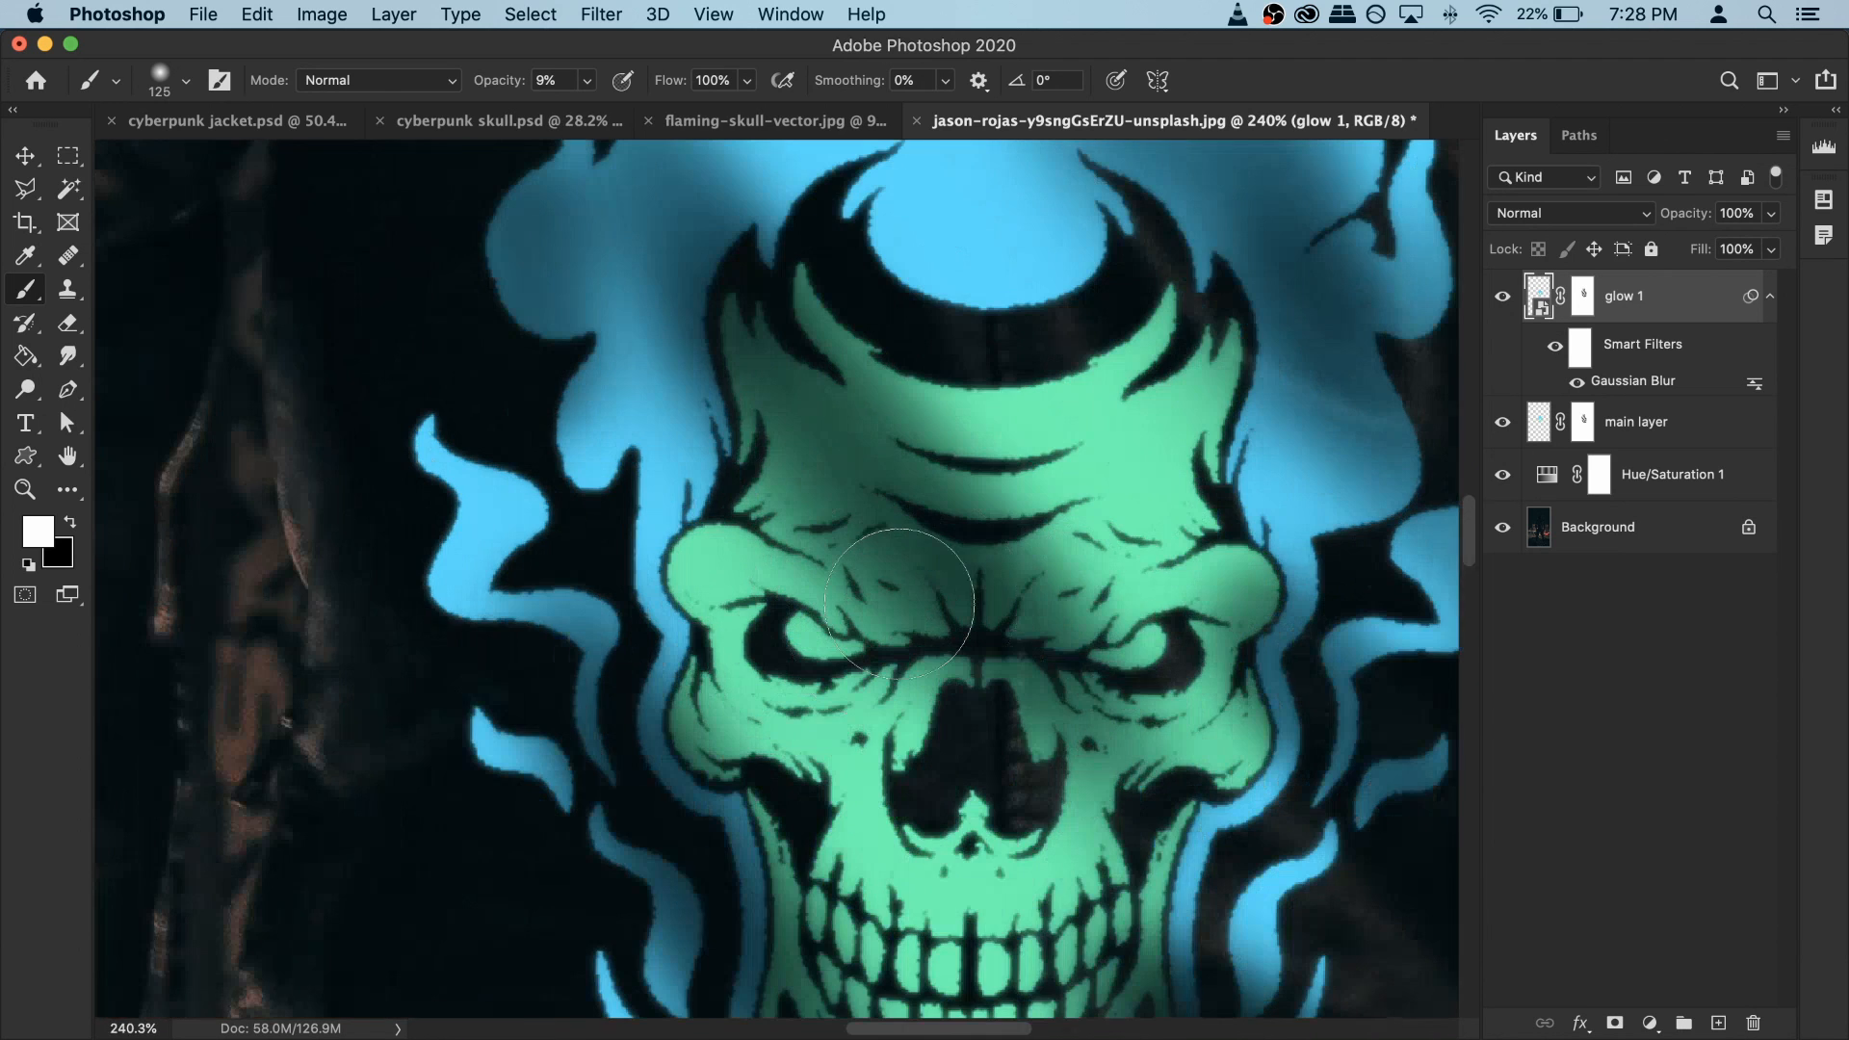
click(1502, 297)
click(1503, 298)
scroll(1154, 451, down, 5)
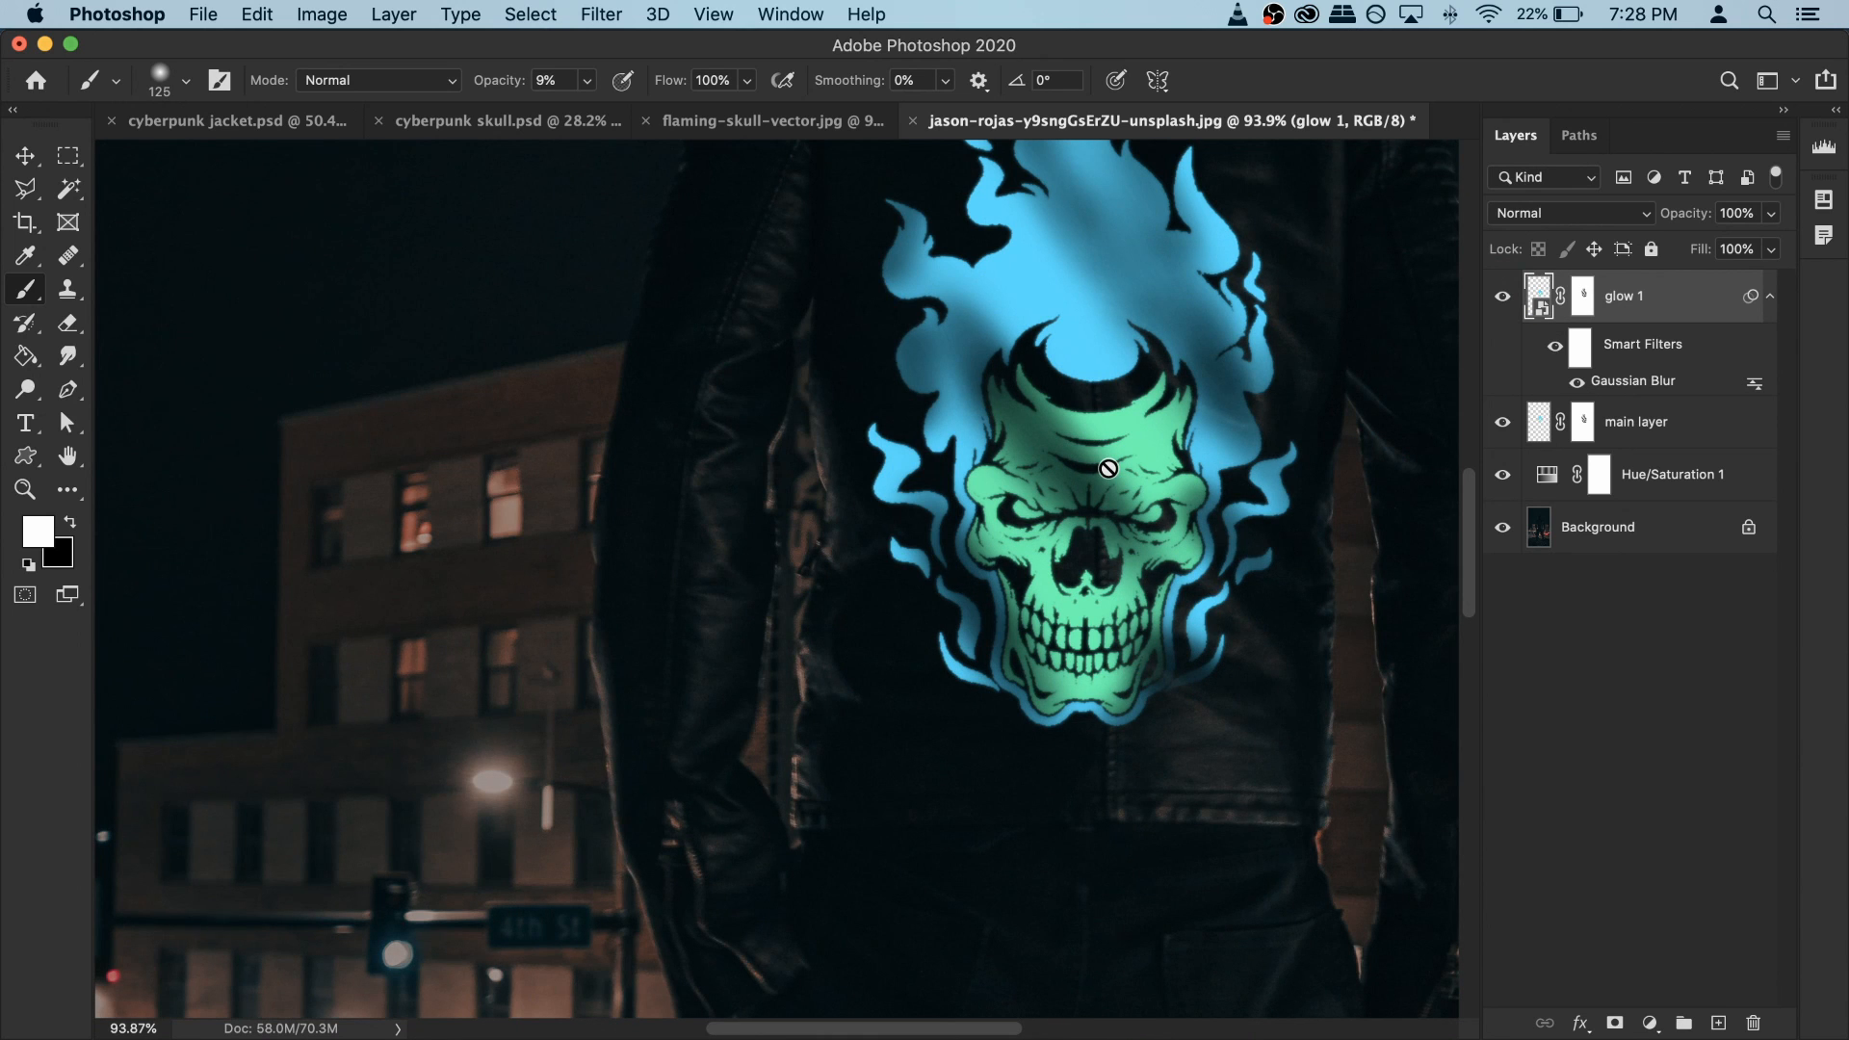
scroll(1098, 471, down, 2)
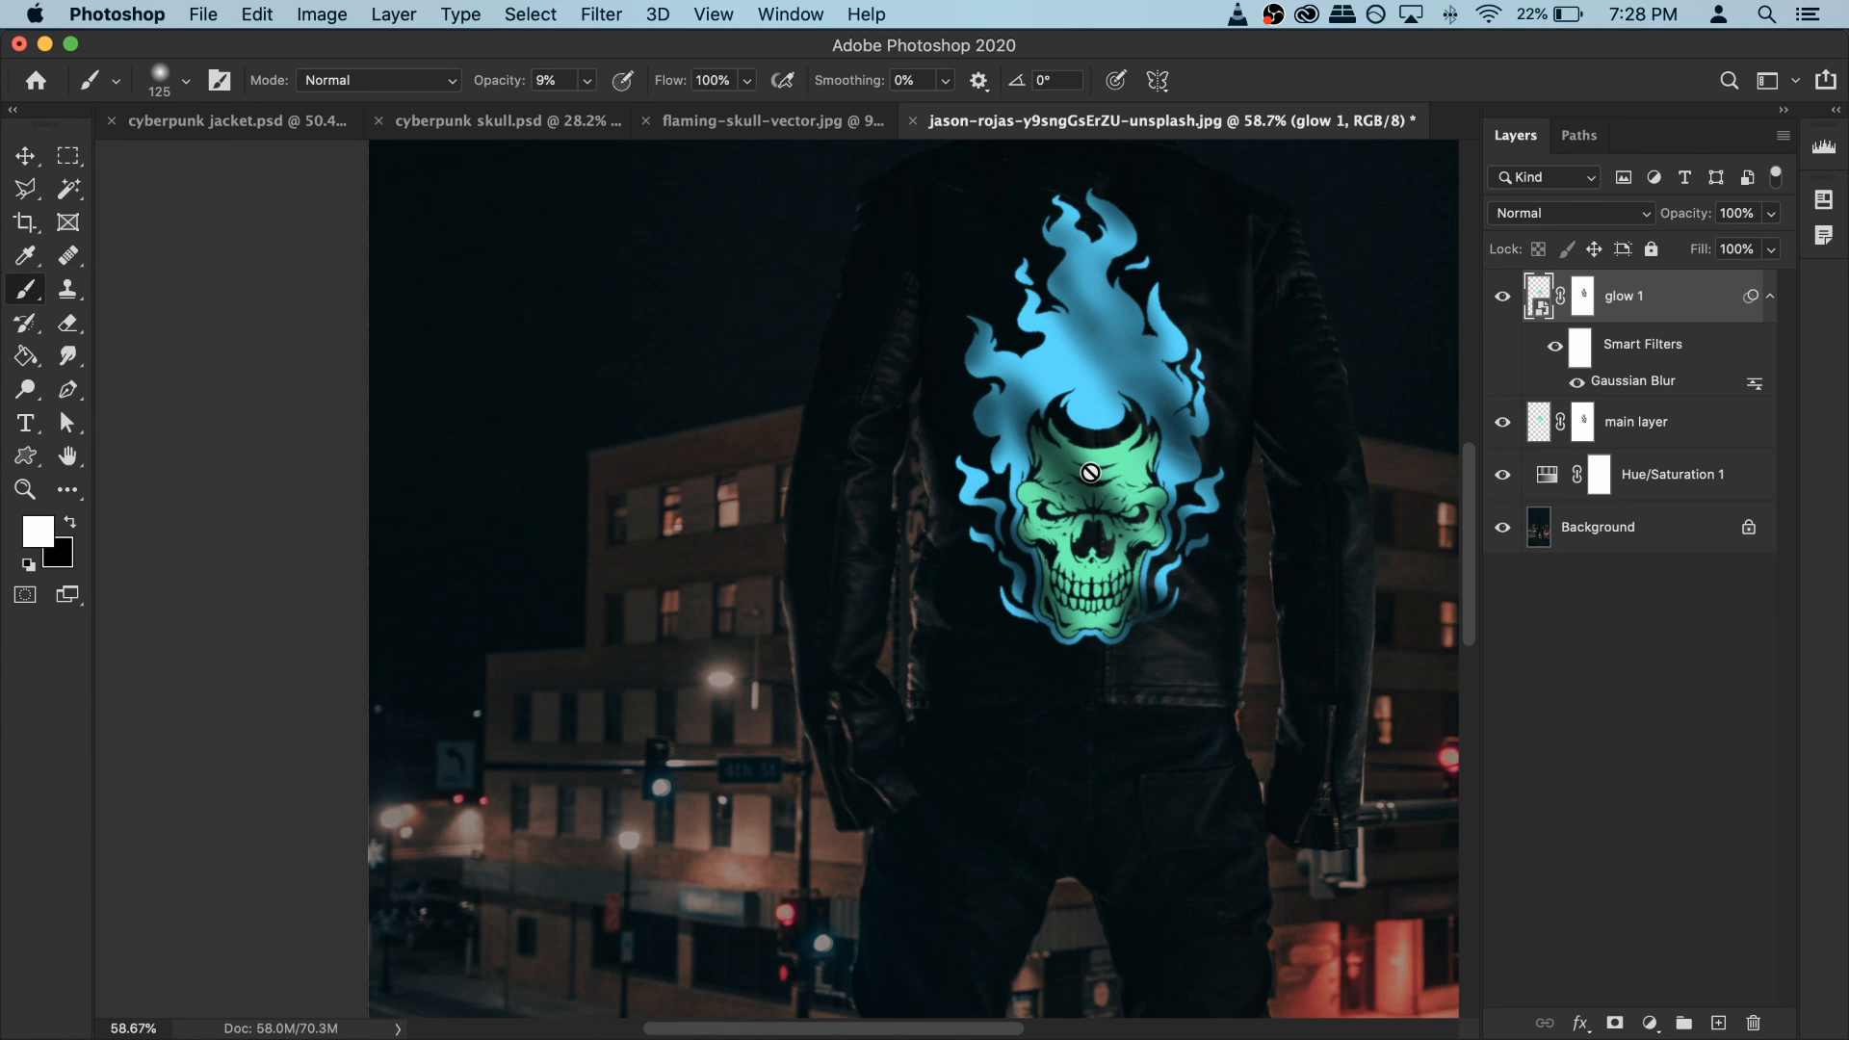
drag(1149, 505, 1072, 555)
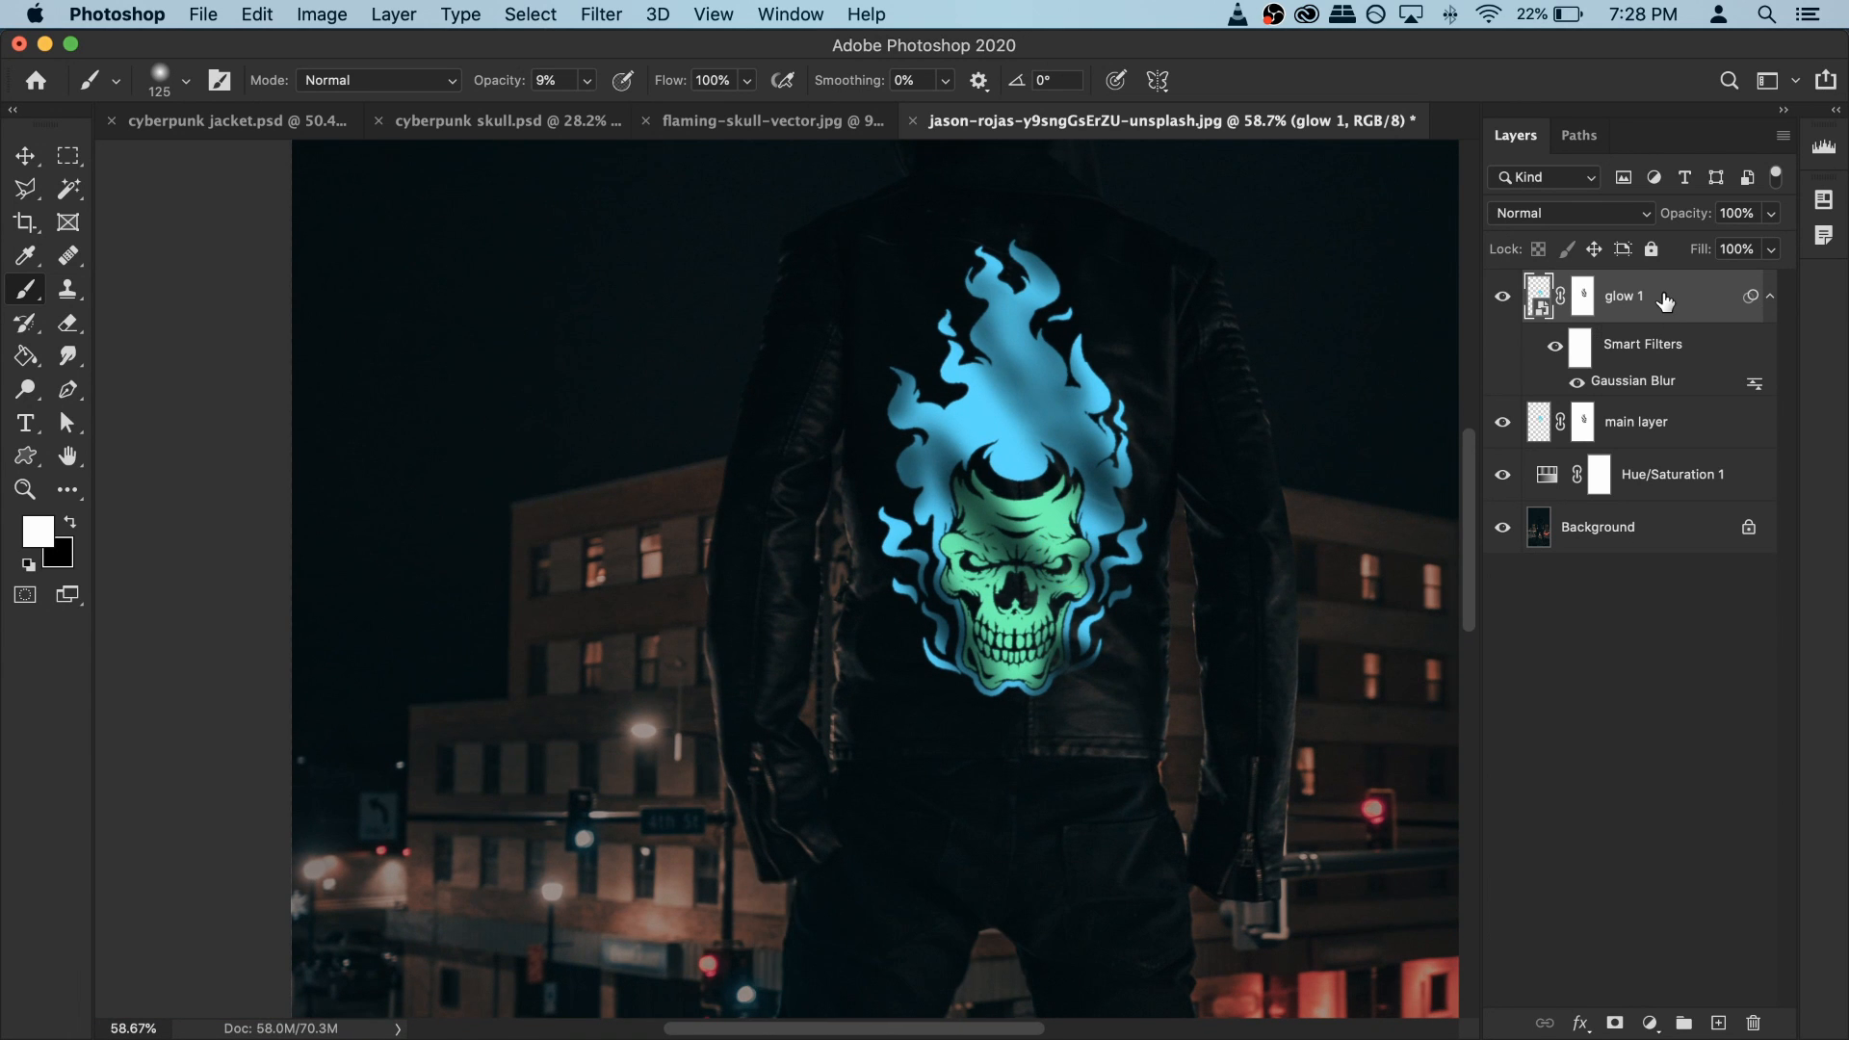
Step: Duplicate the glow 1 layer and name the copy glow 2
key(super+j)
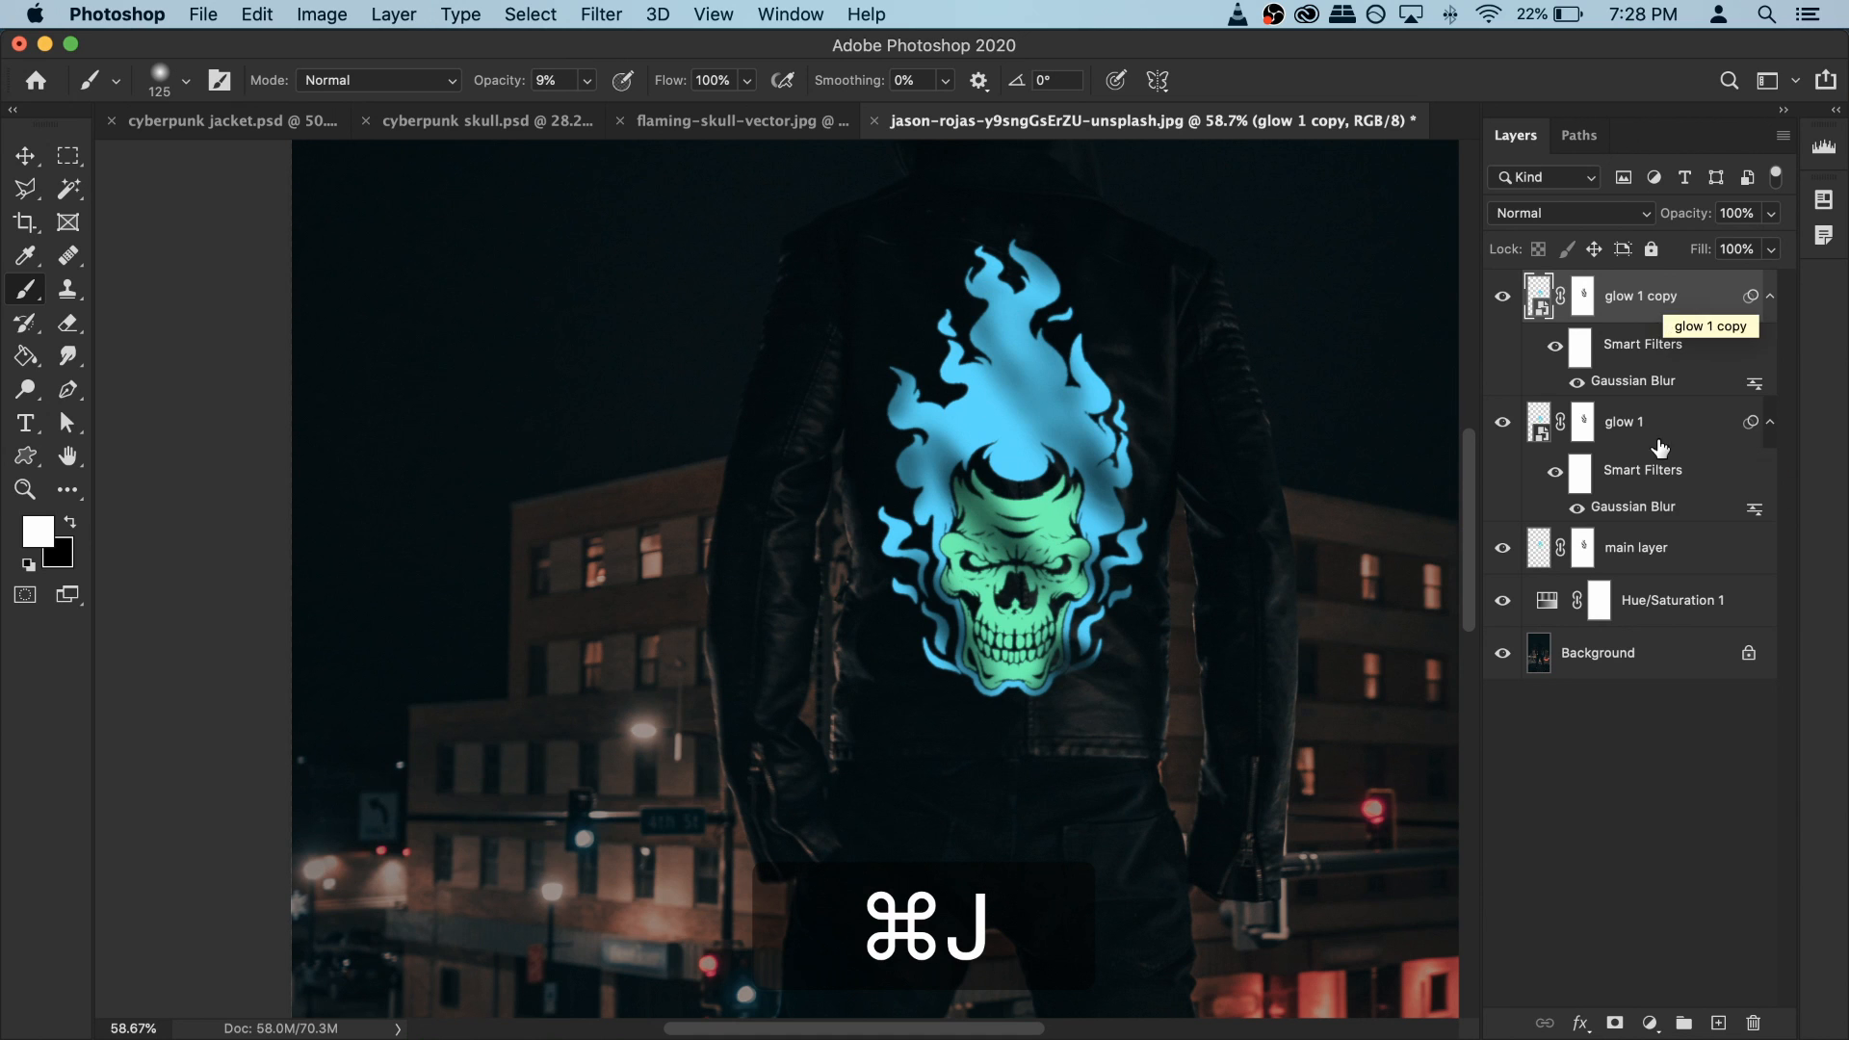
double_click(1645, 294)
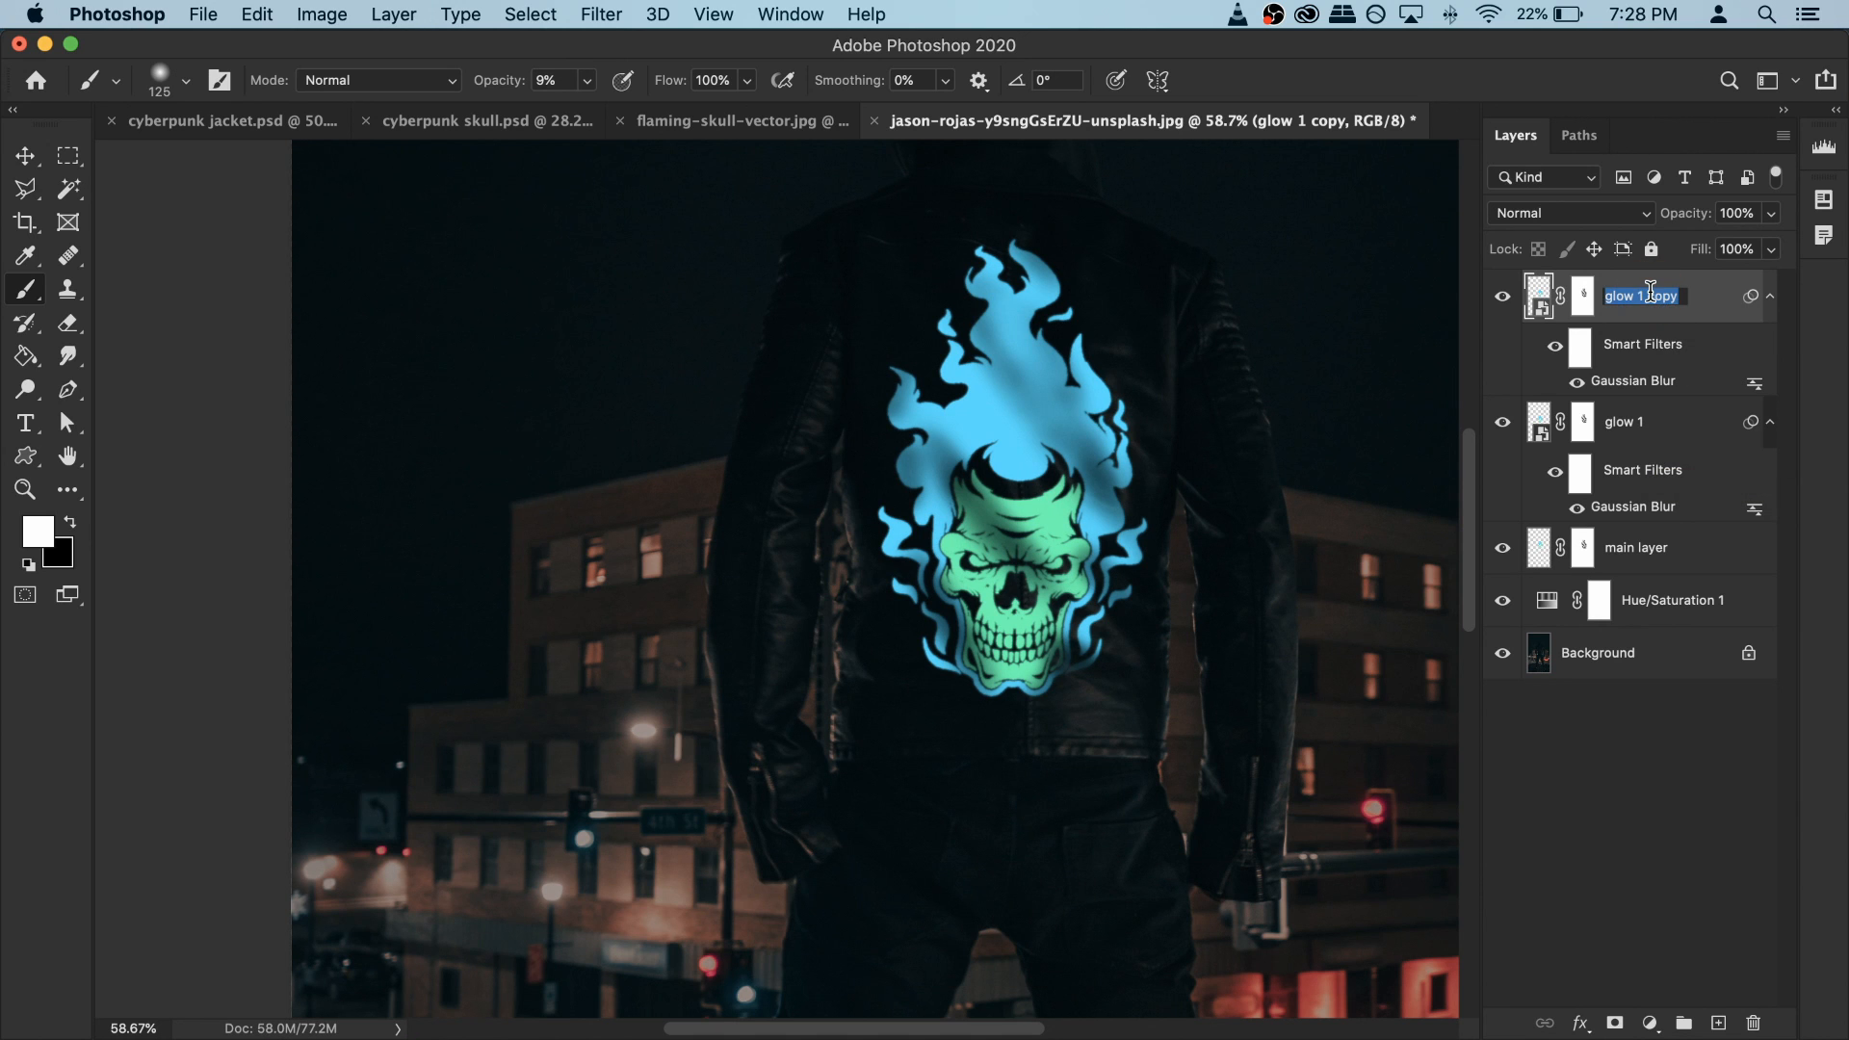
text(glow 2)
key(Return)
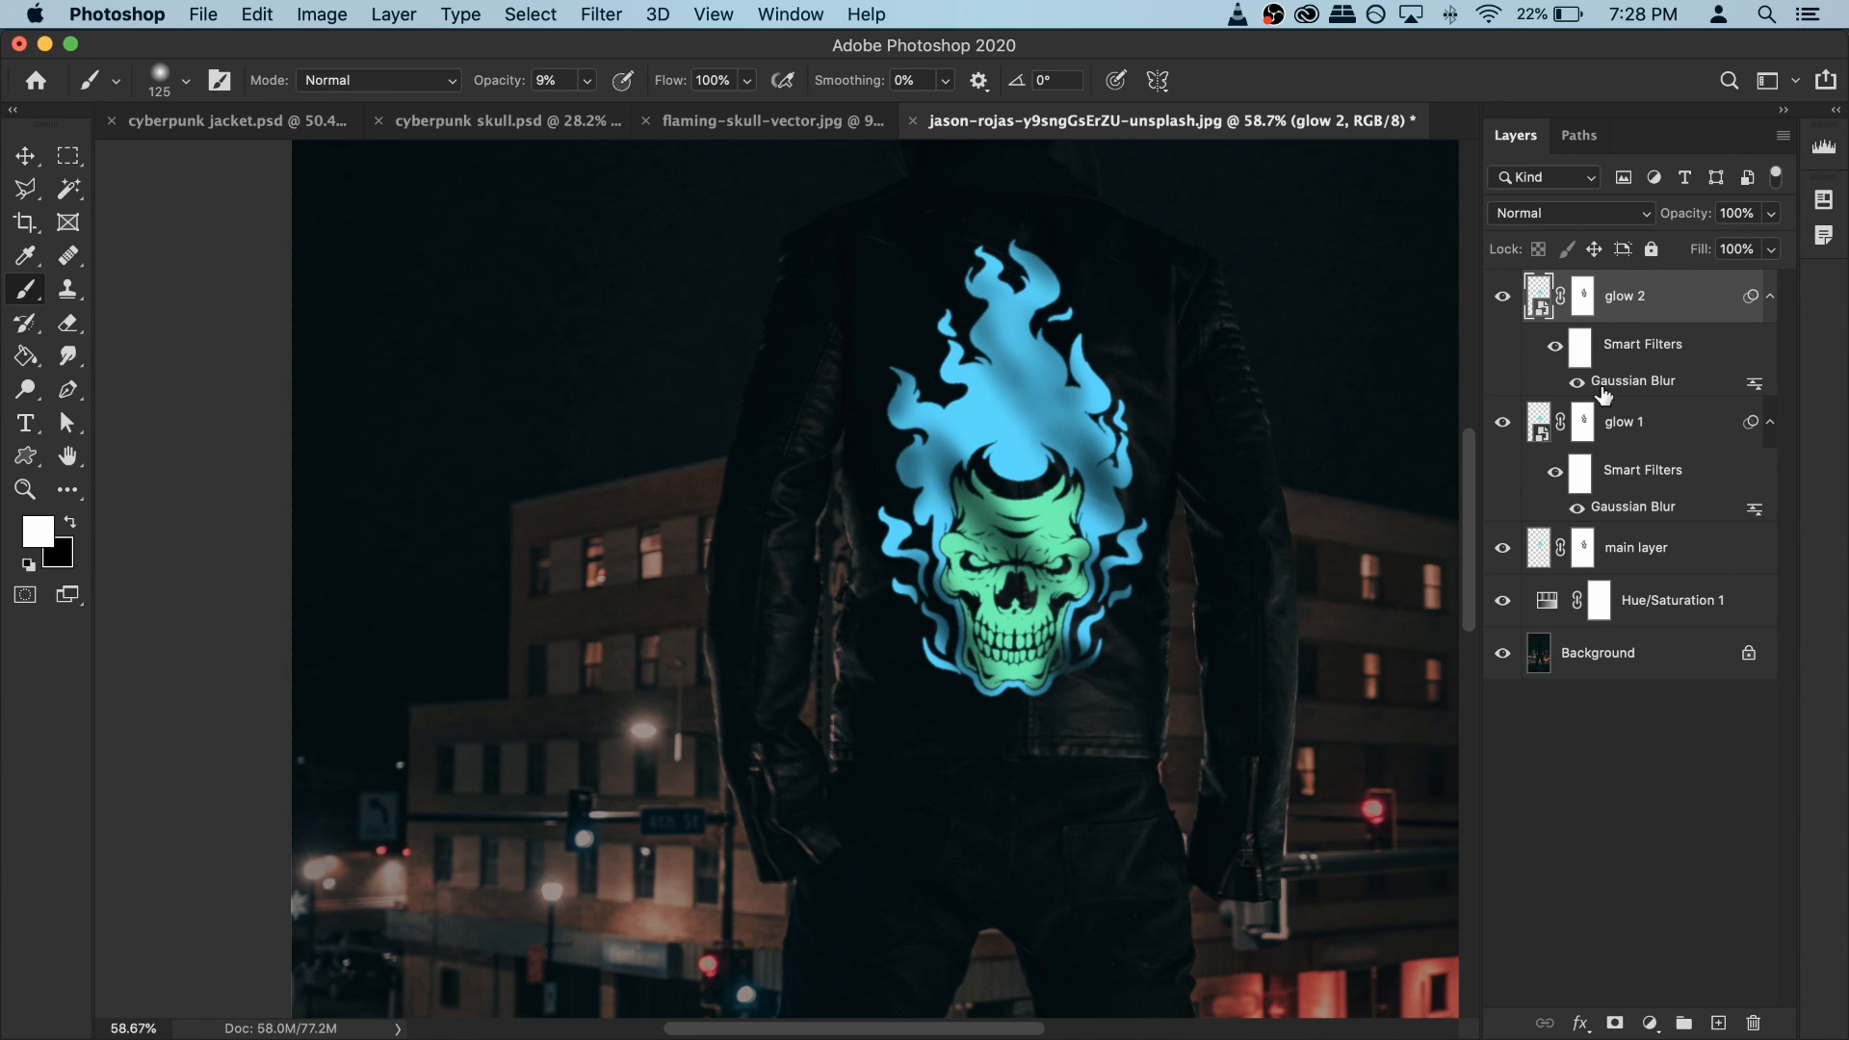
Step: Set the Gaussian Blur radius of glow 2 to 40 pixels
double_click(1647, 381)
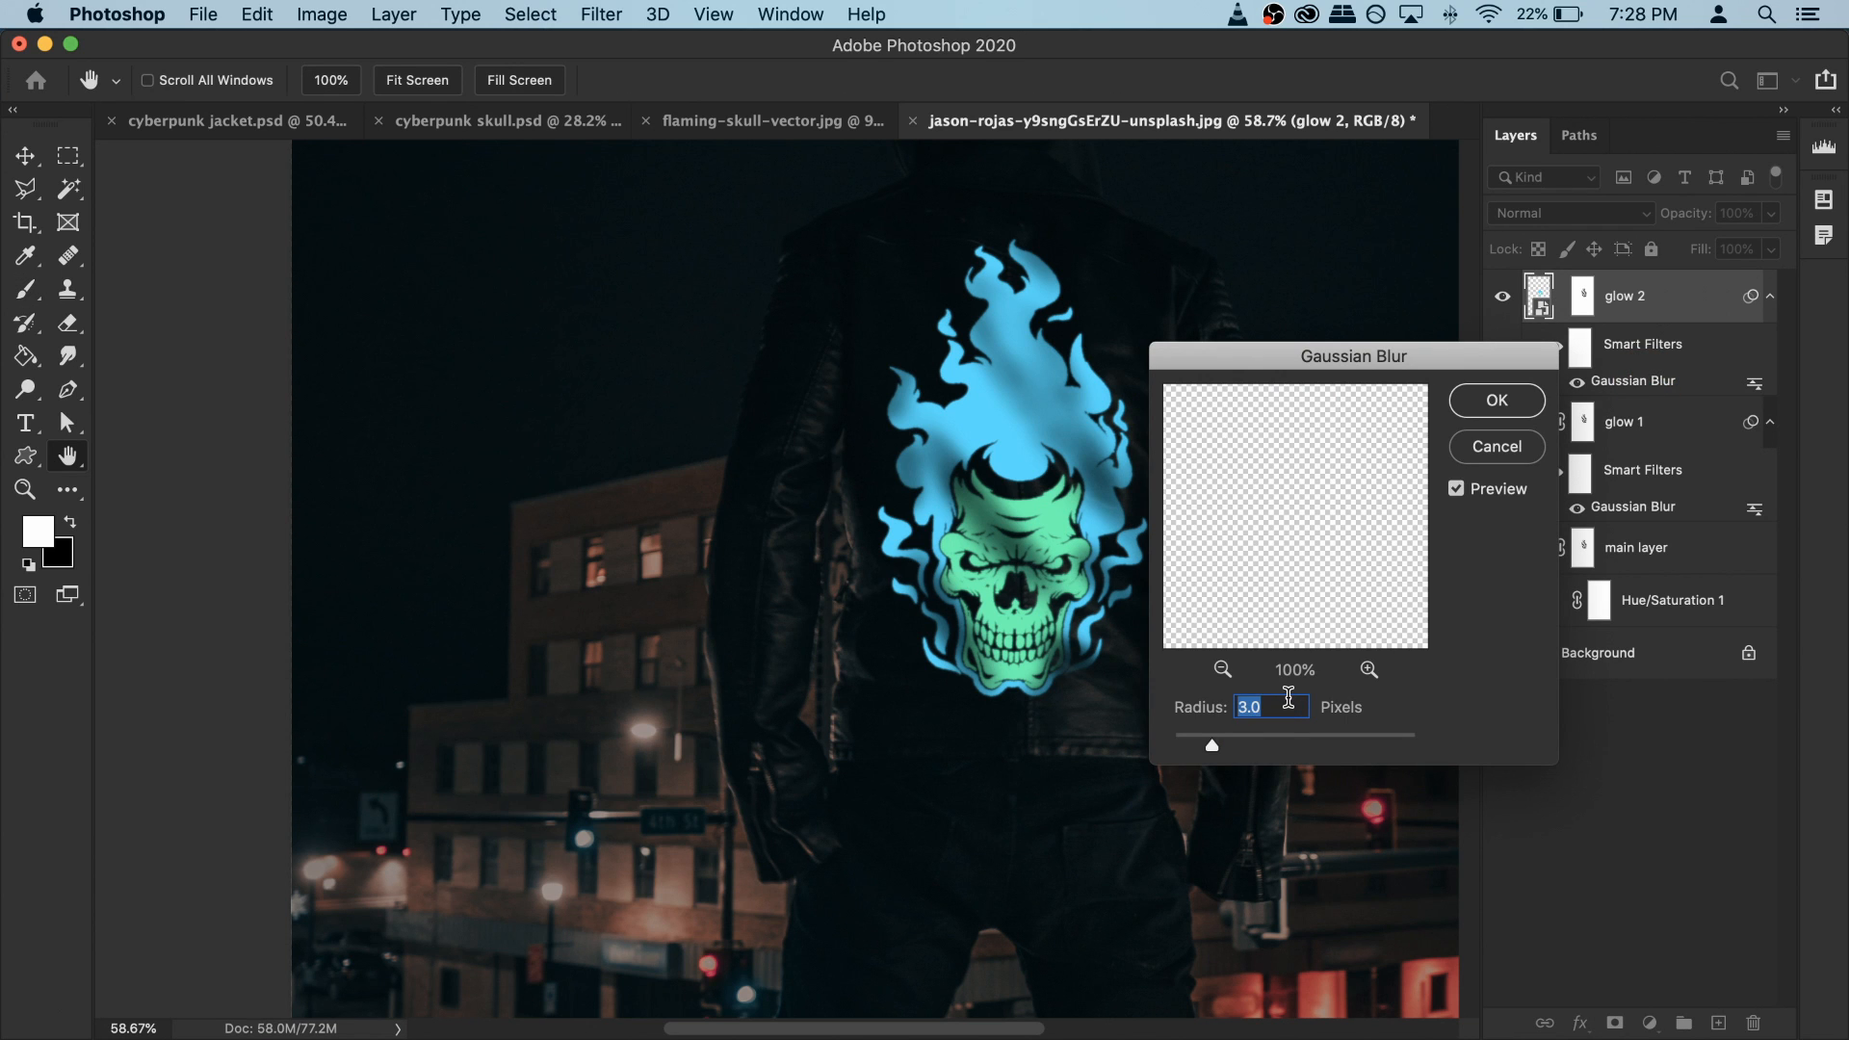
text(5)
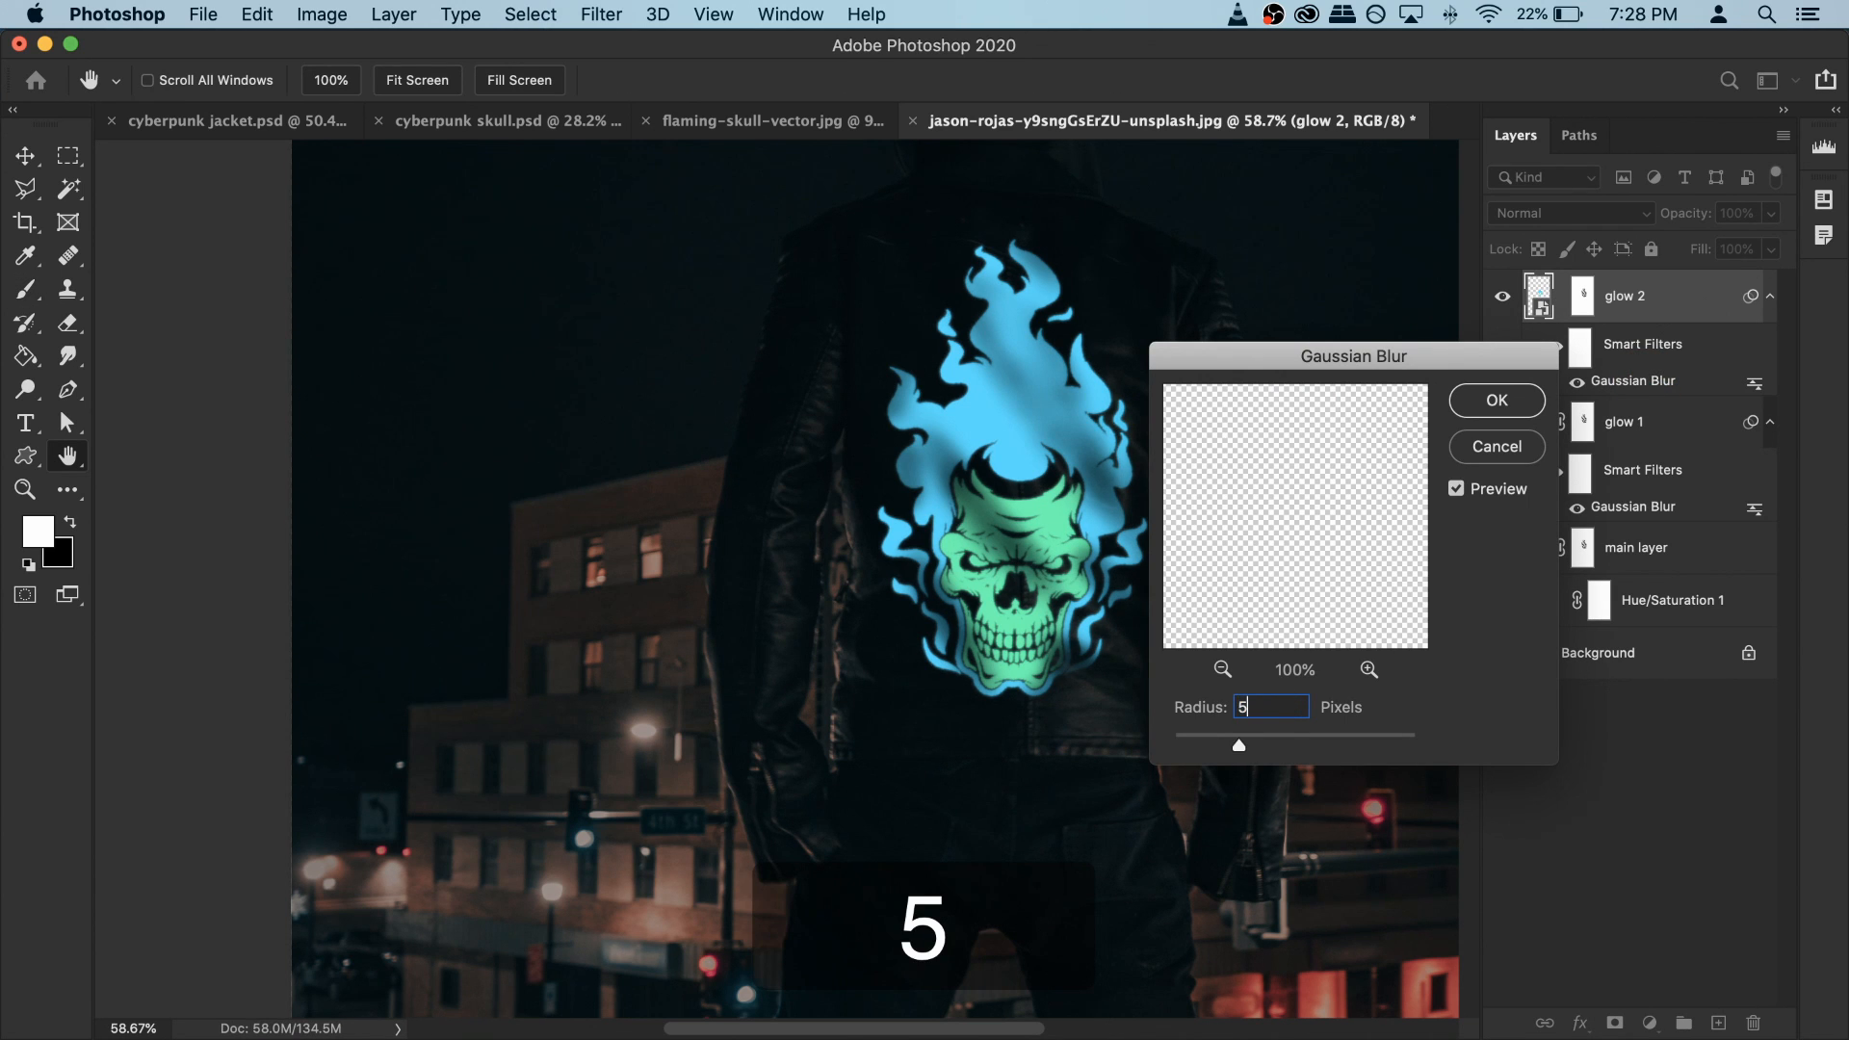
key(BackSpace)
text(4)
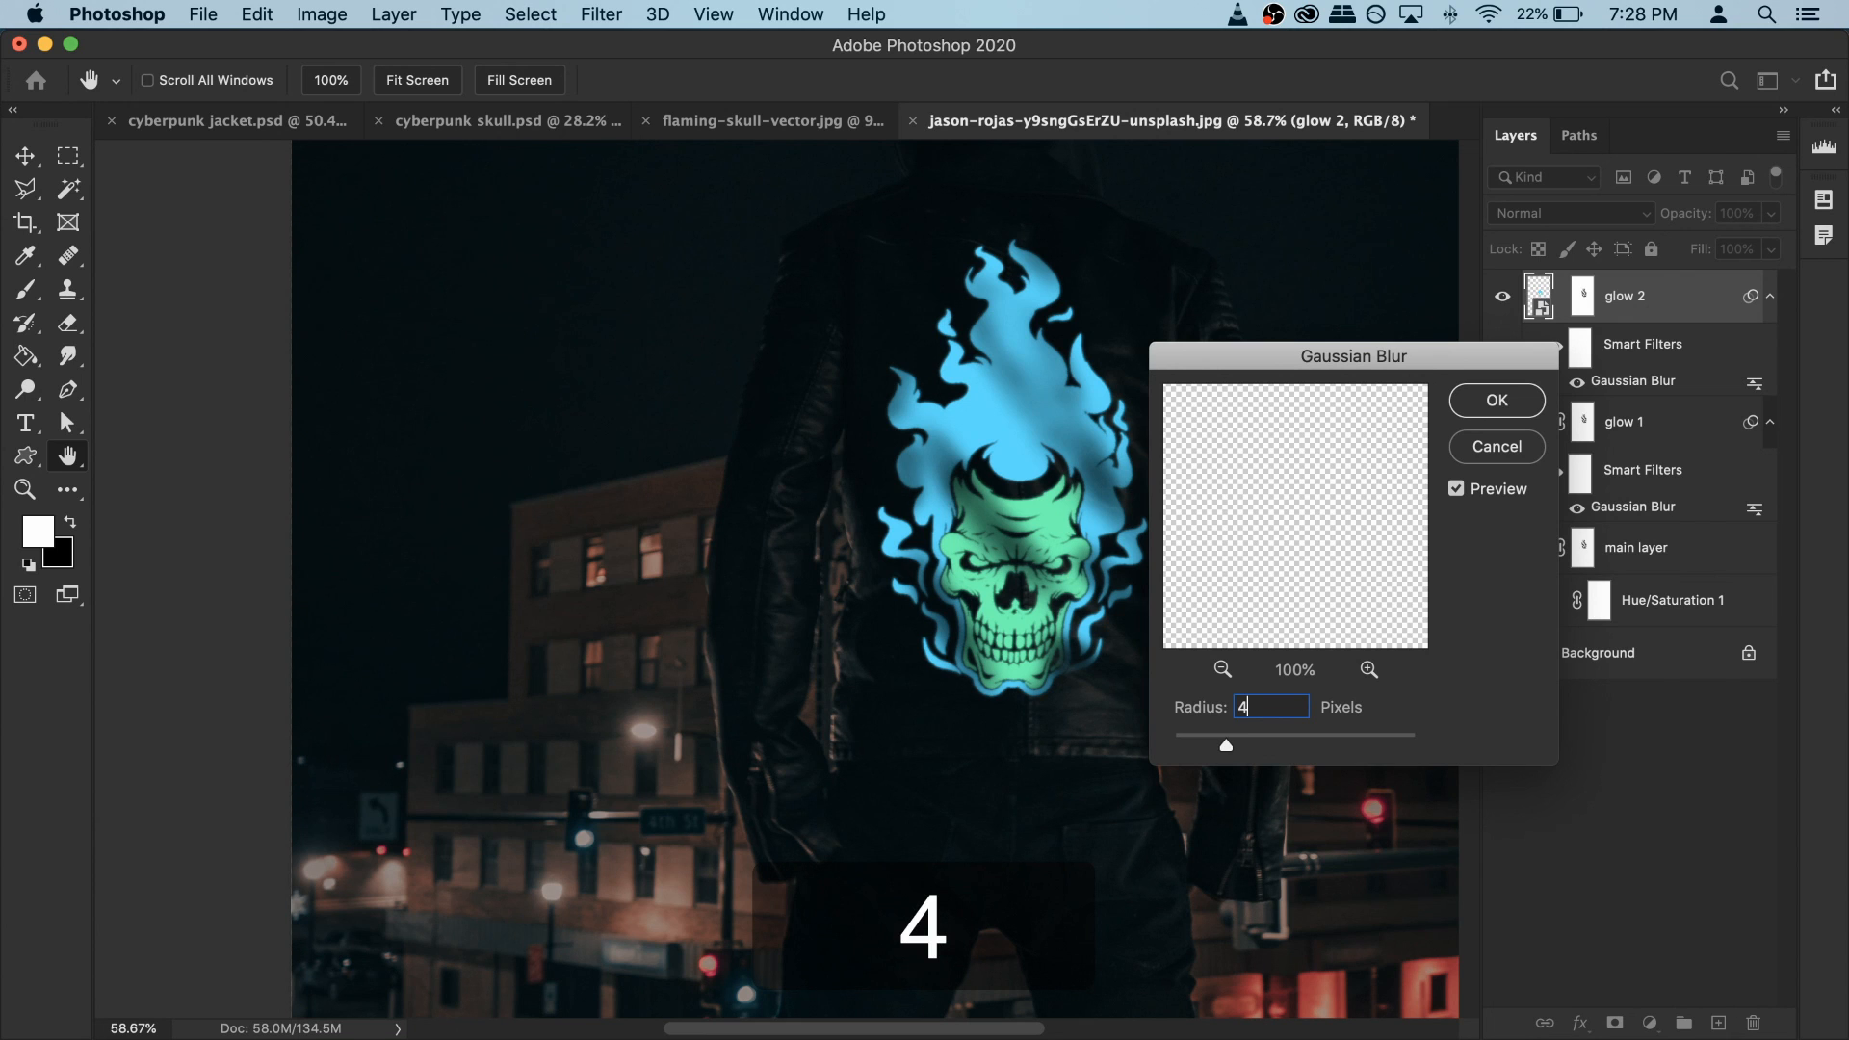
text(0)
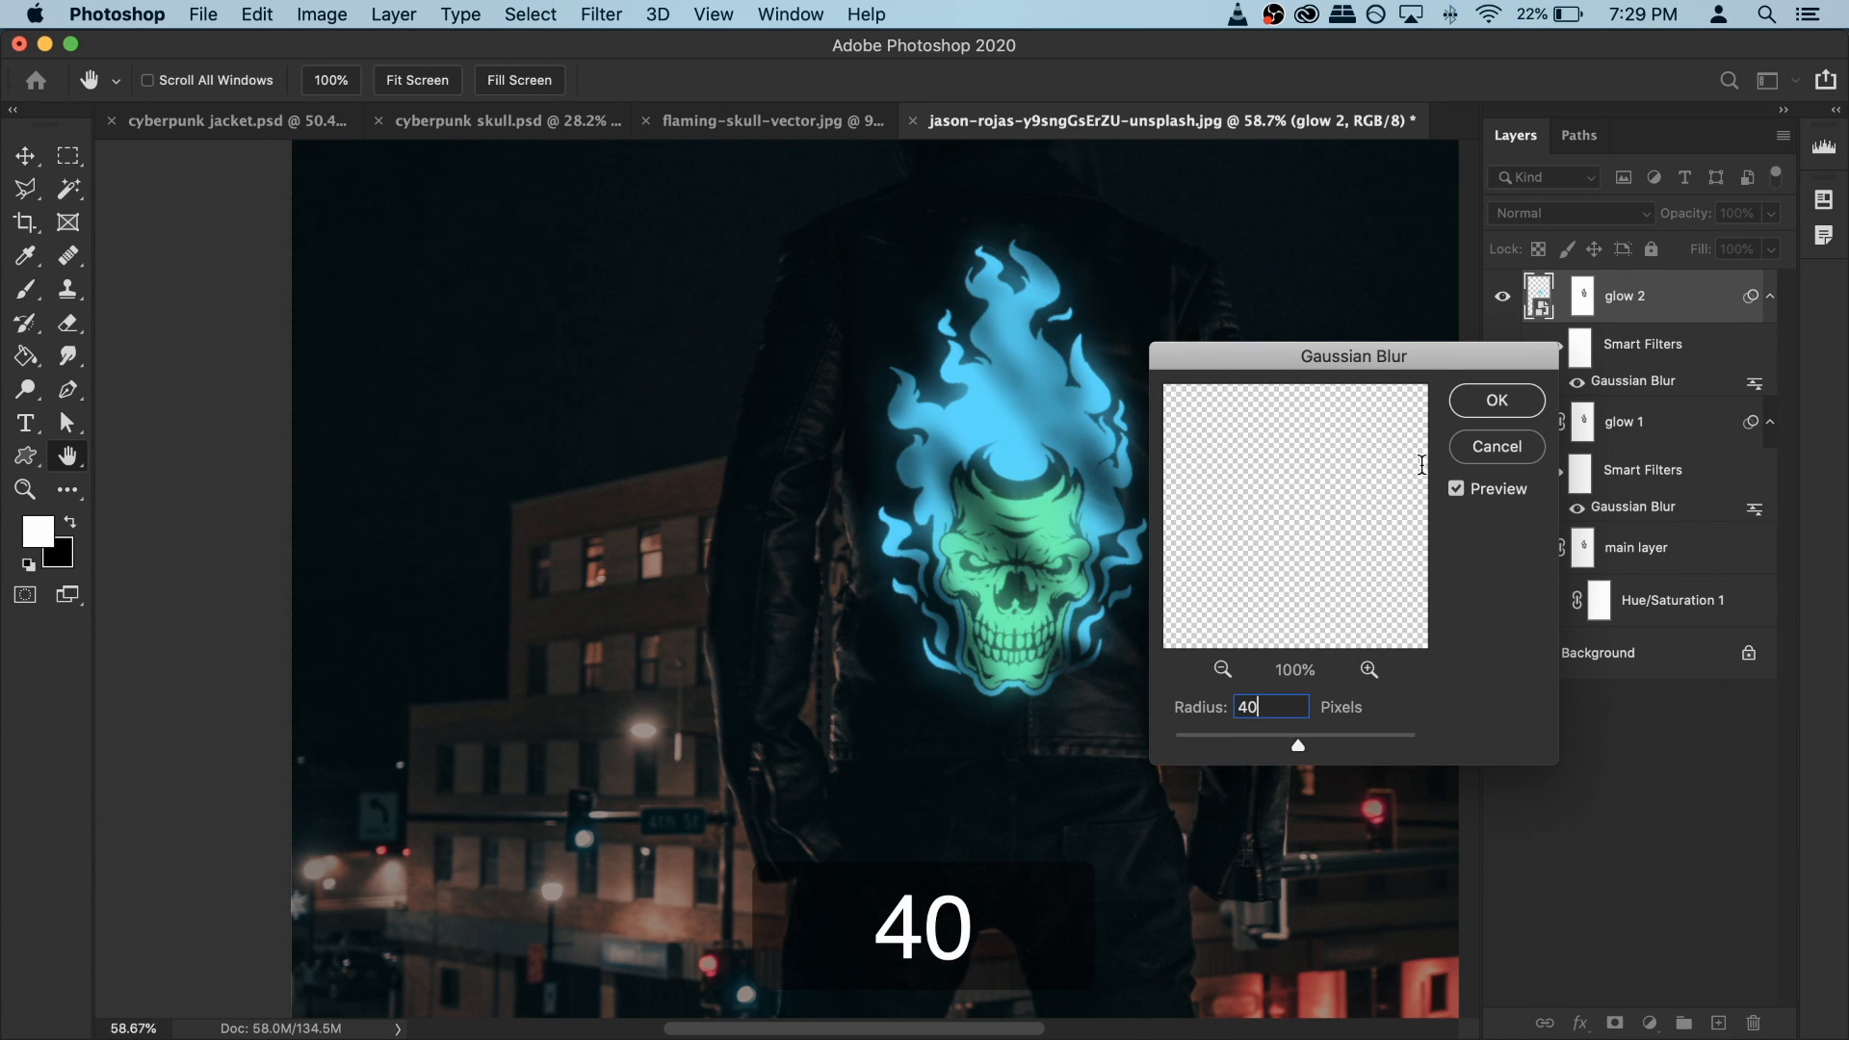
click(1501, 401)
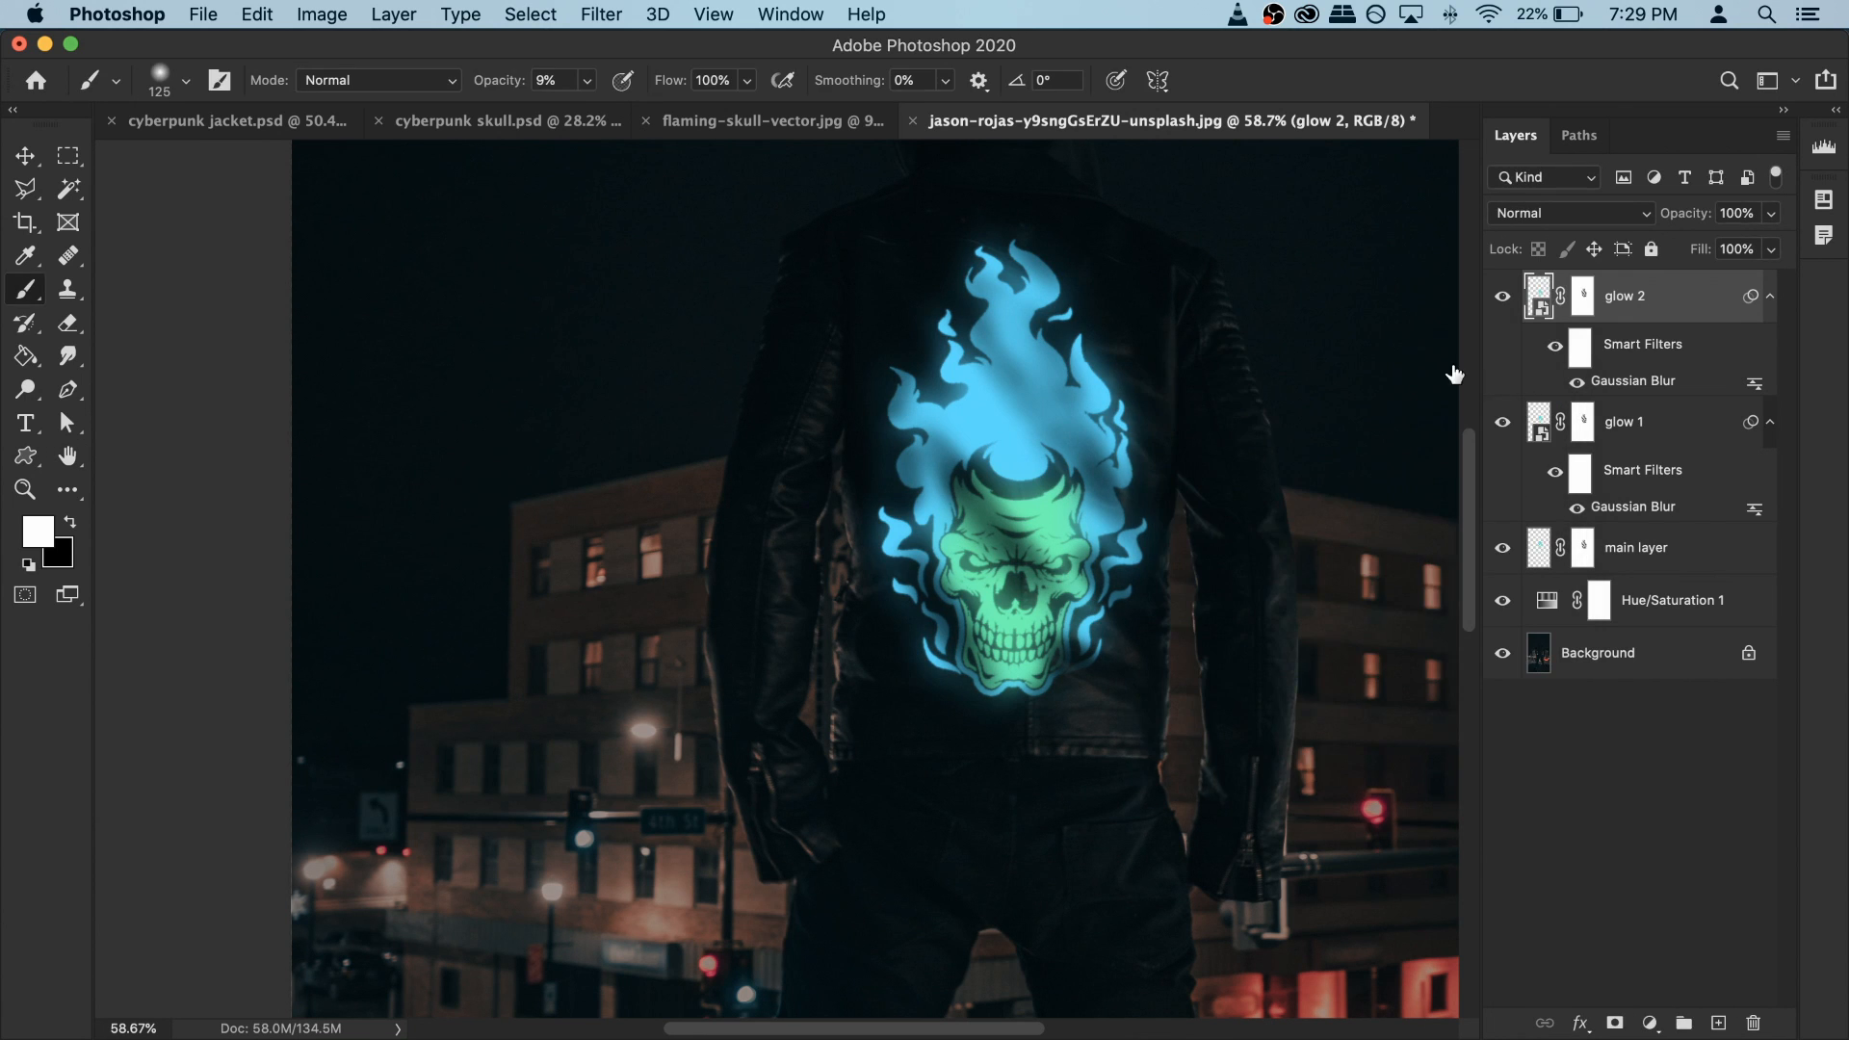
Step: Set glow 2's blend mode to Hard Light, and toggle the layer's visibility to compare
click(1579, 216)
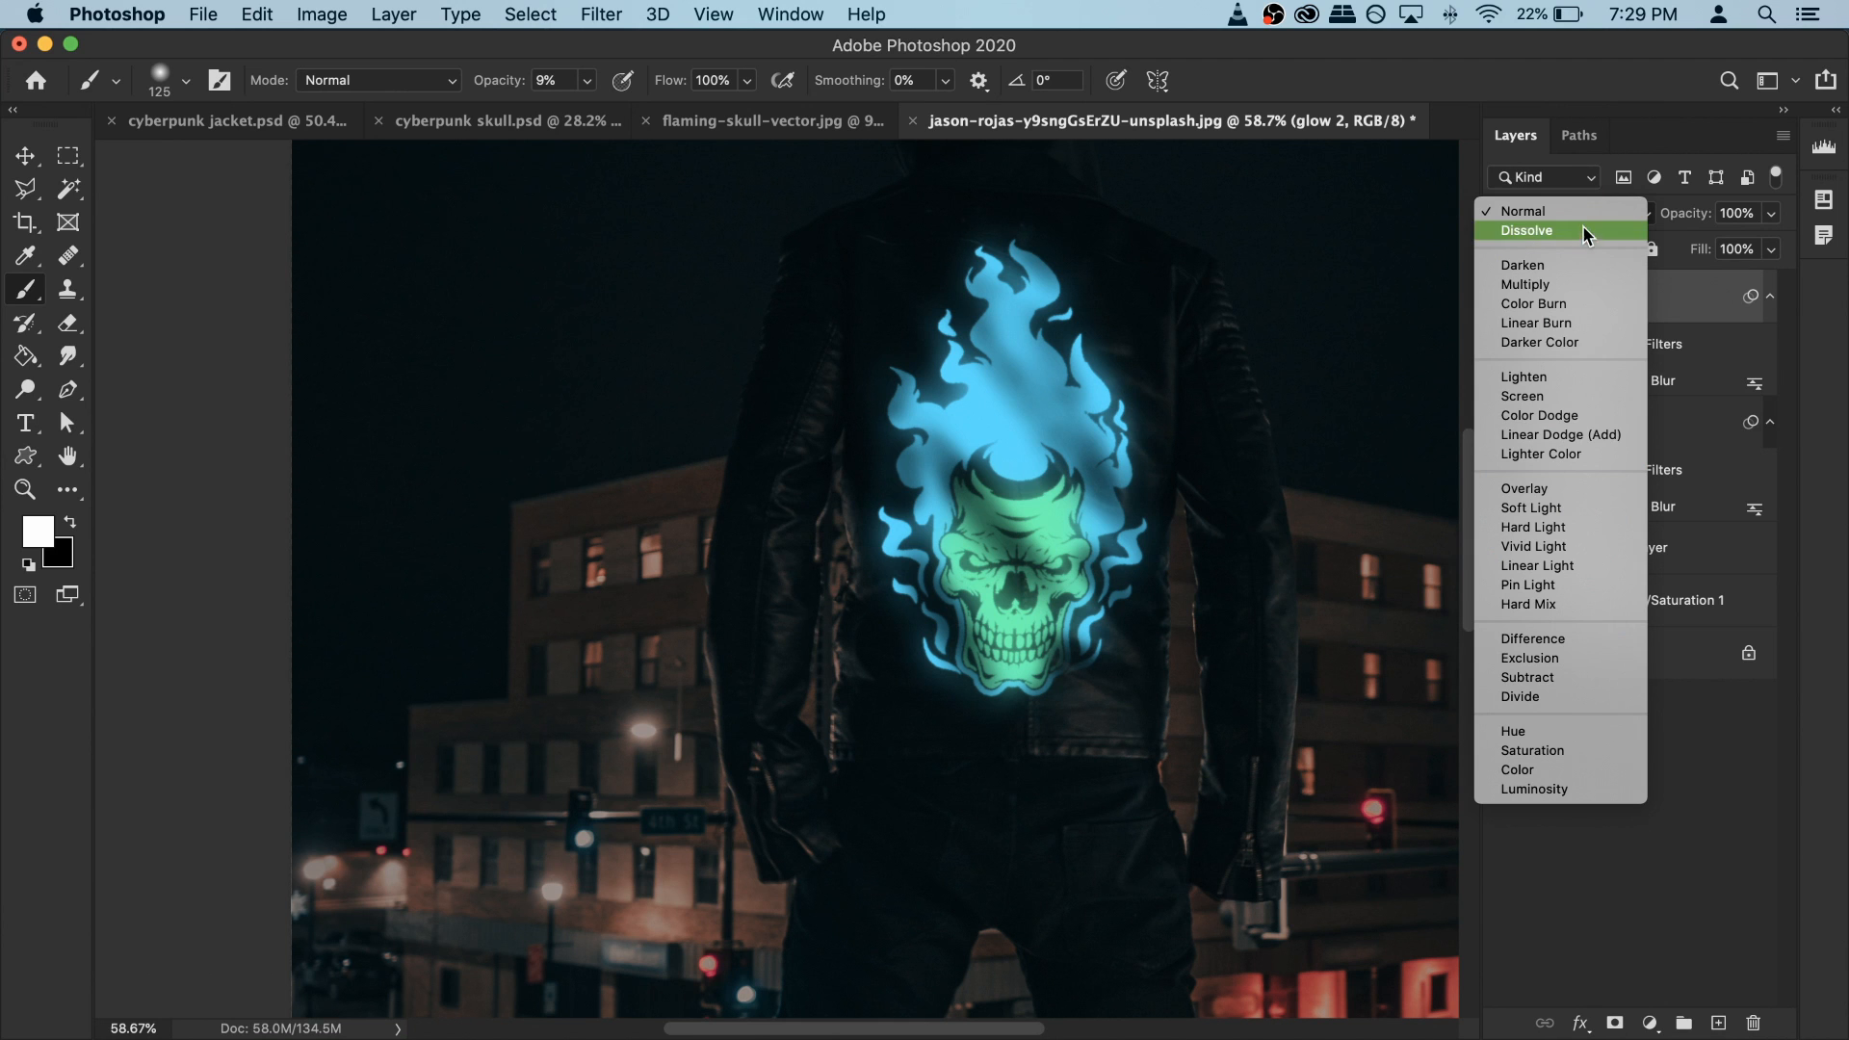
click(1562, 529)
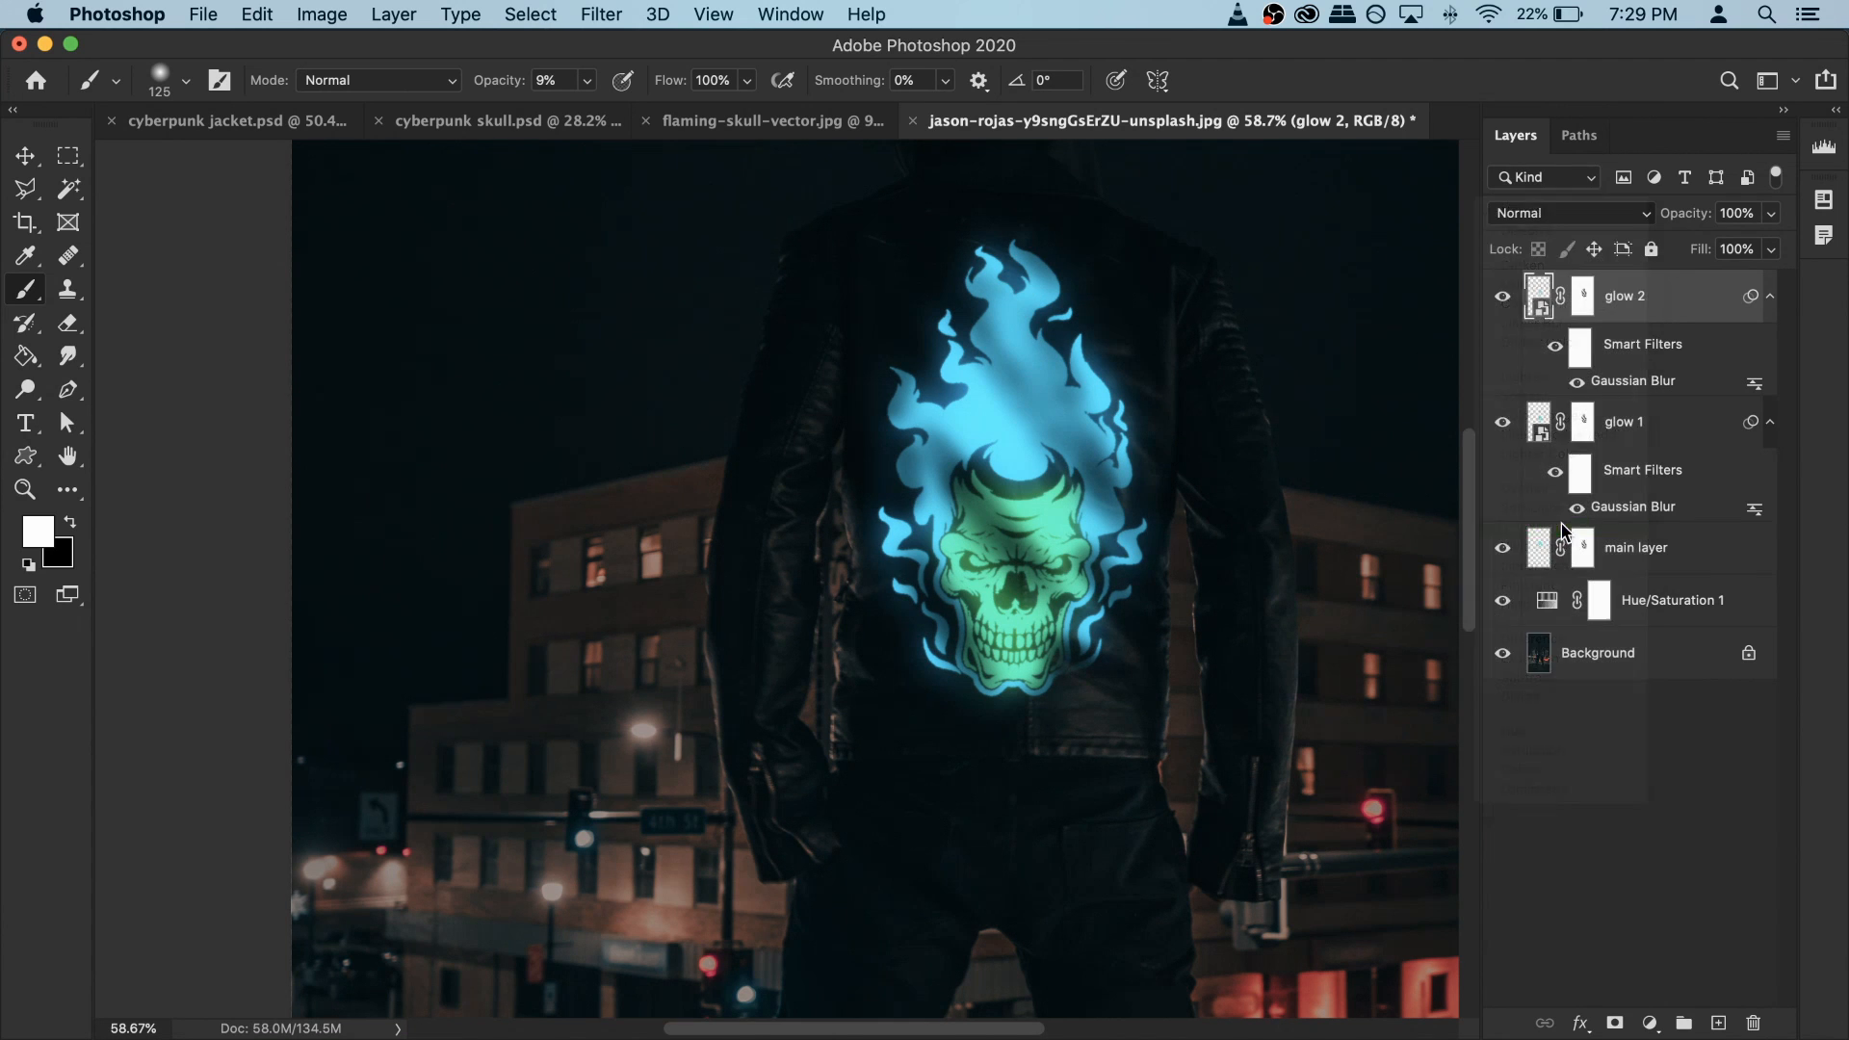
click(1504, 299)
click(1505, 298)
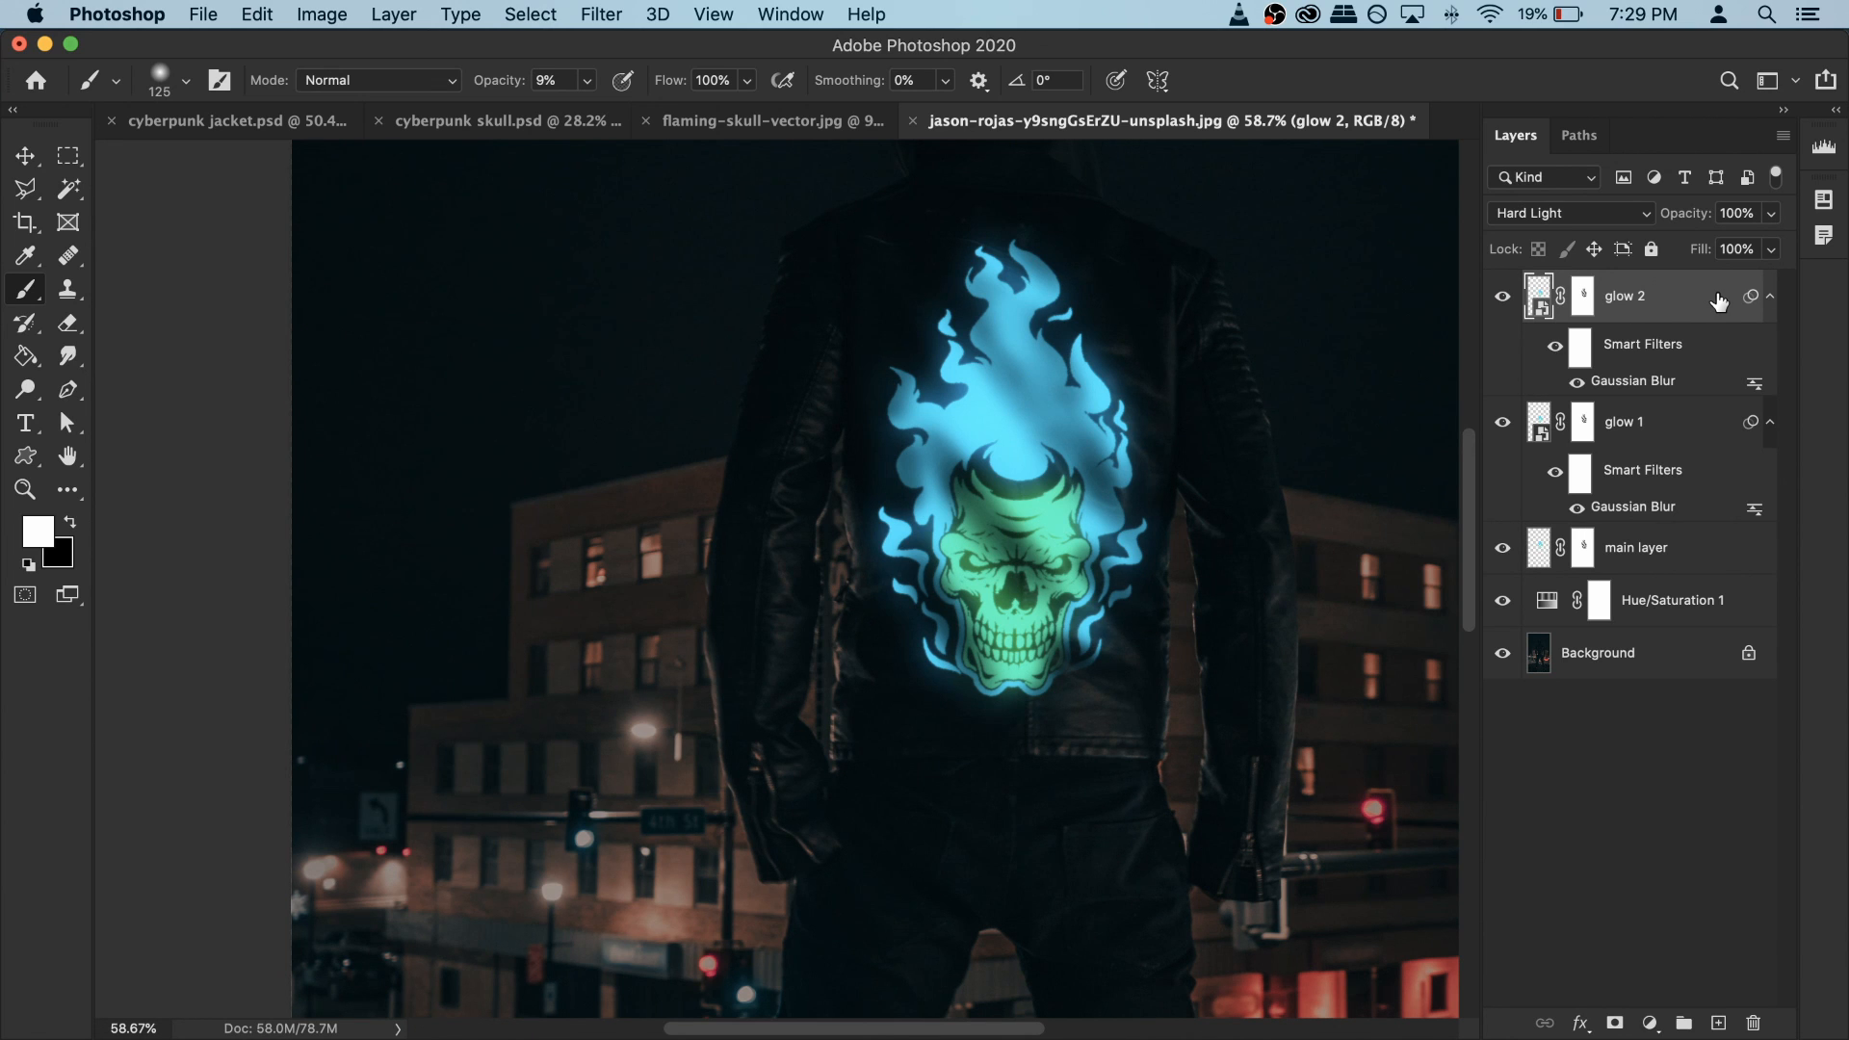
Step: Try a Gaussian Blur radius of 161.8 pixels on a duplicate of glow 2, and delete that duplicate
key(super+j)
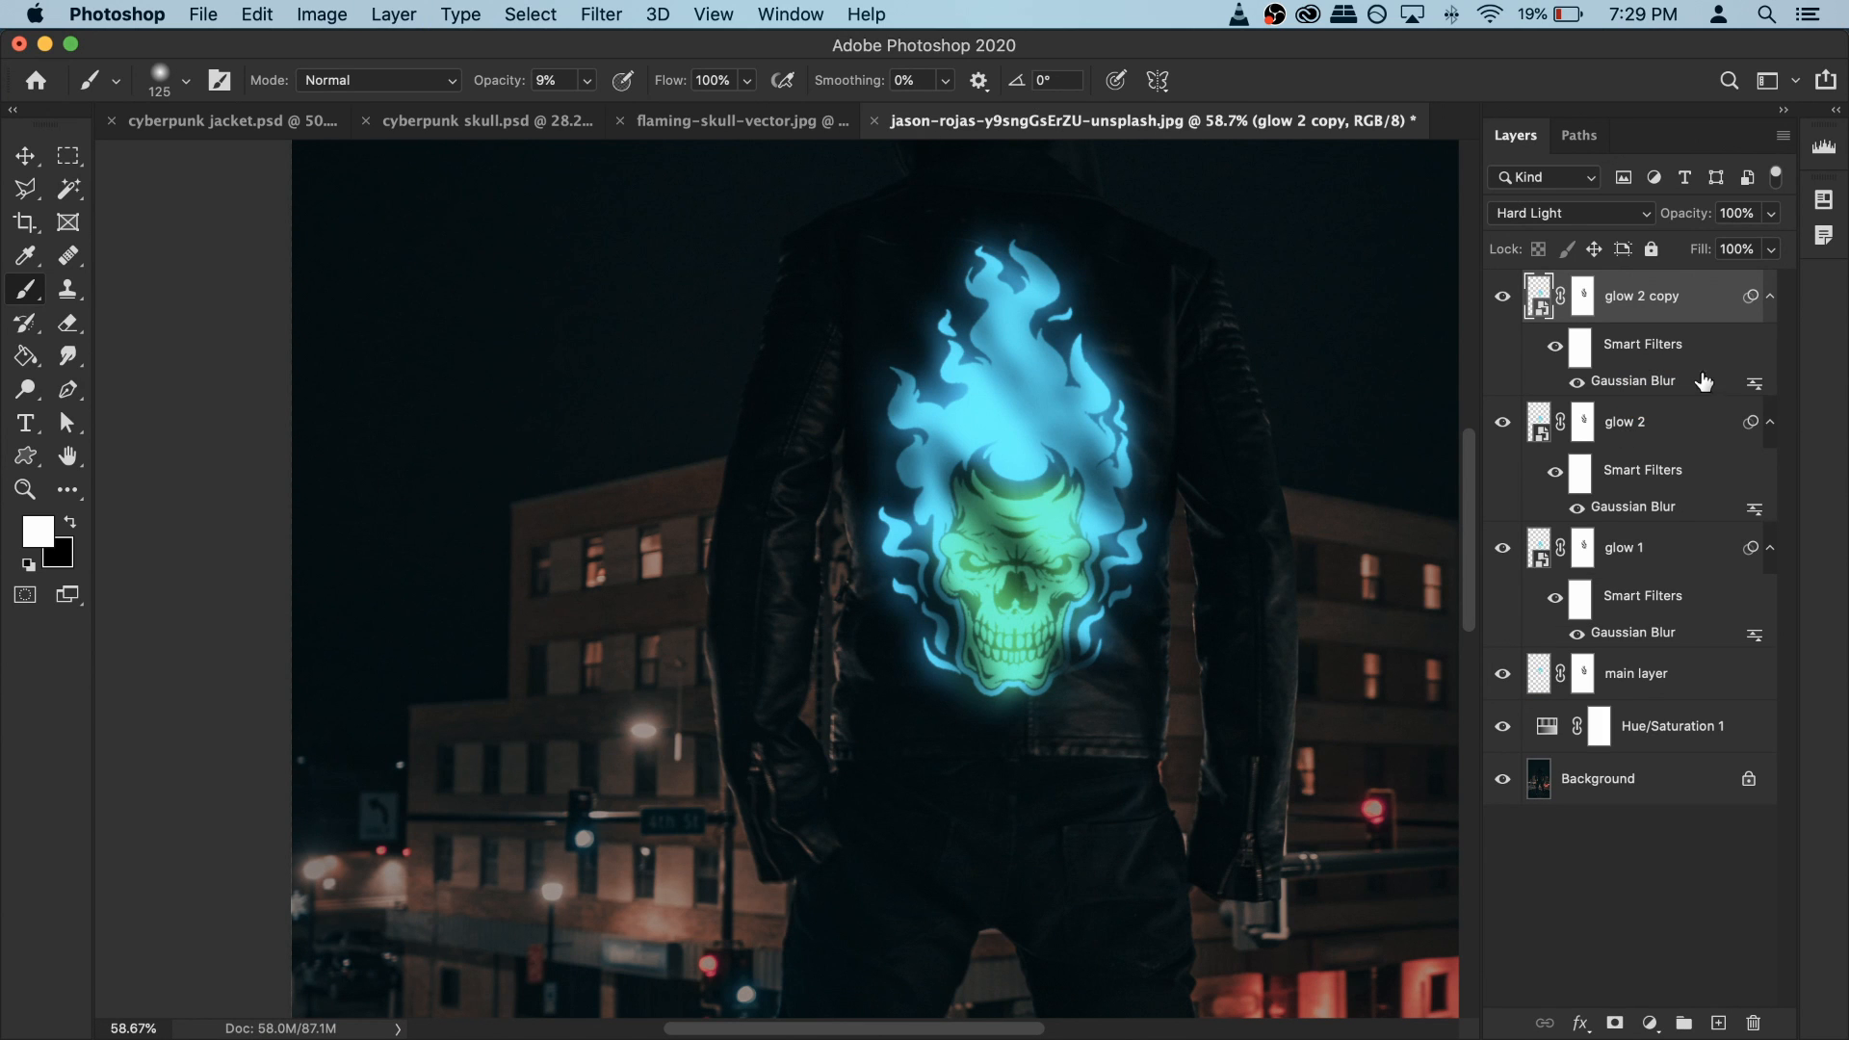
double_click(1633, 381)
drag(1298, 745, 1357, 748)
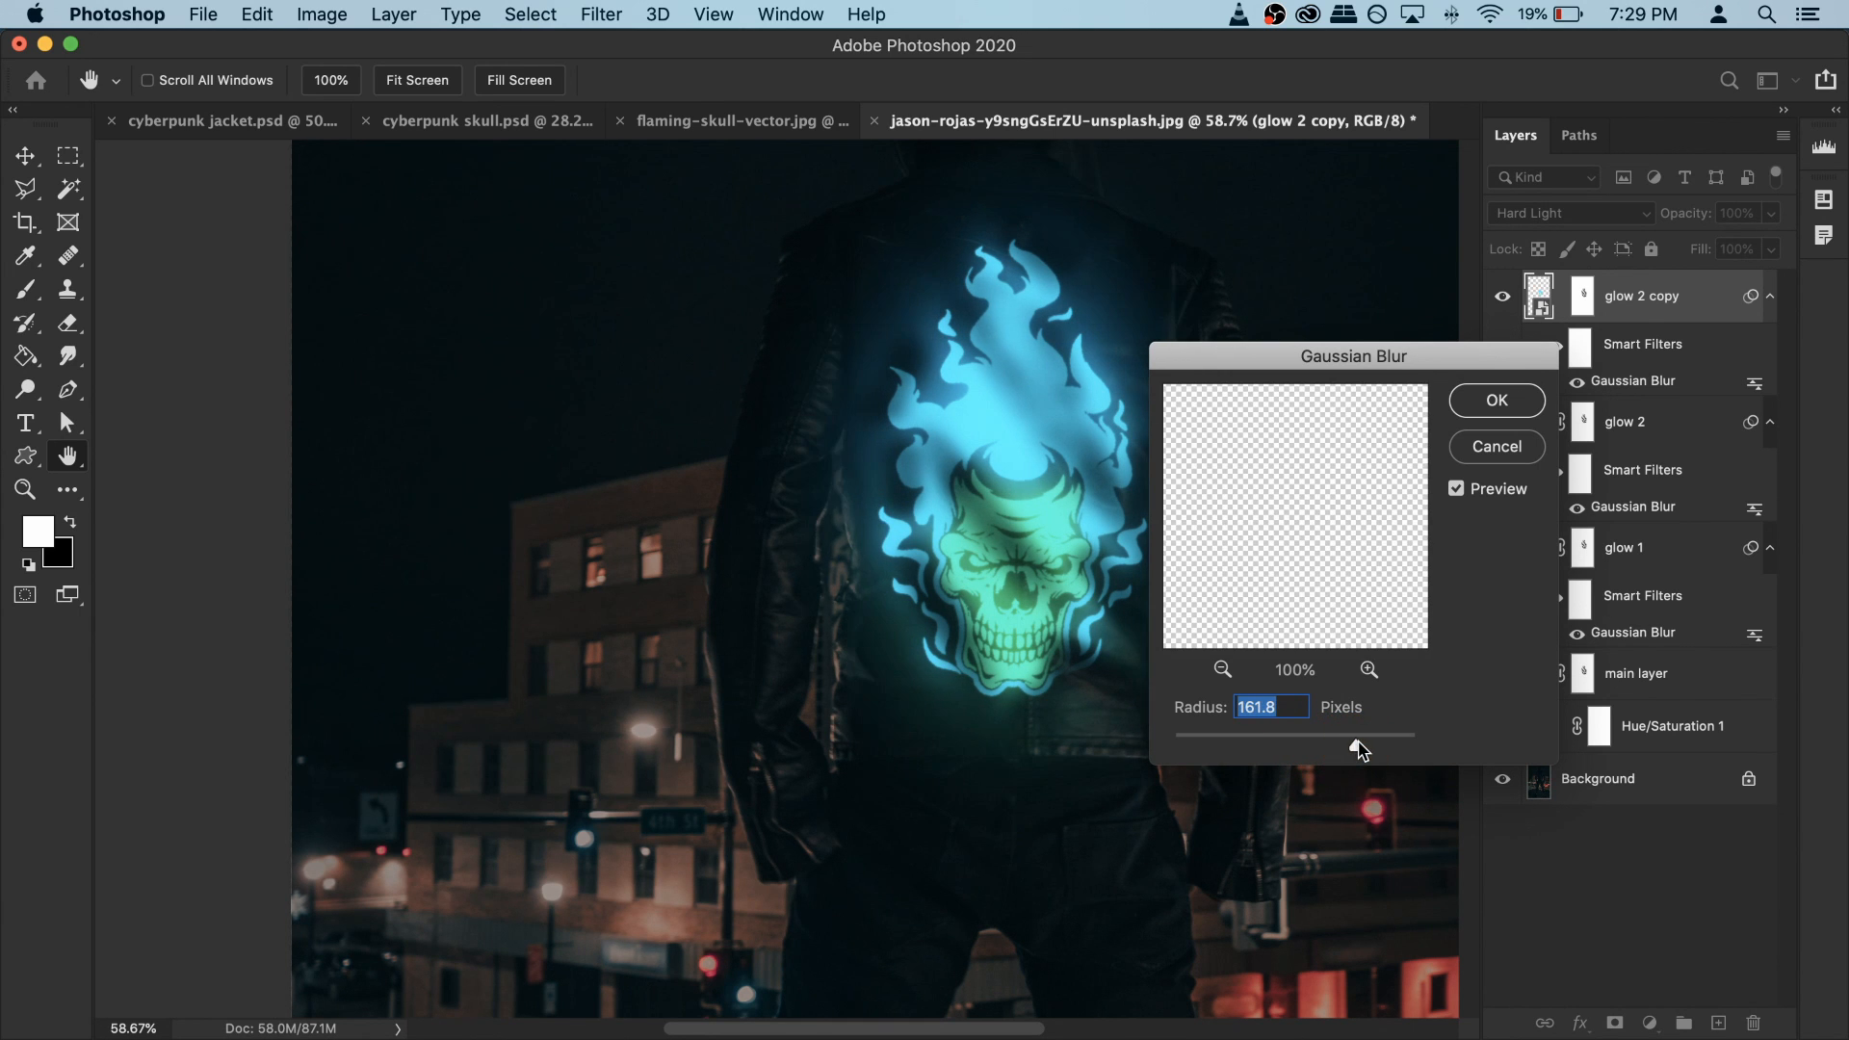
click(1507, 403)
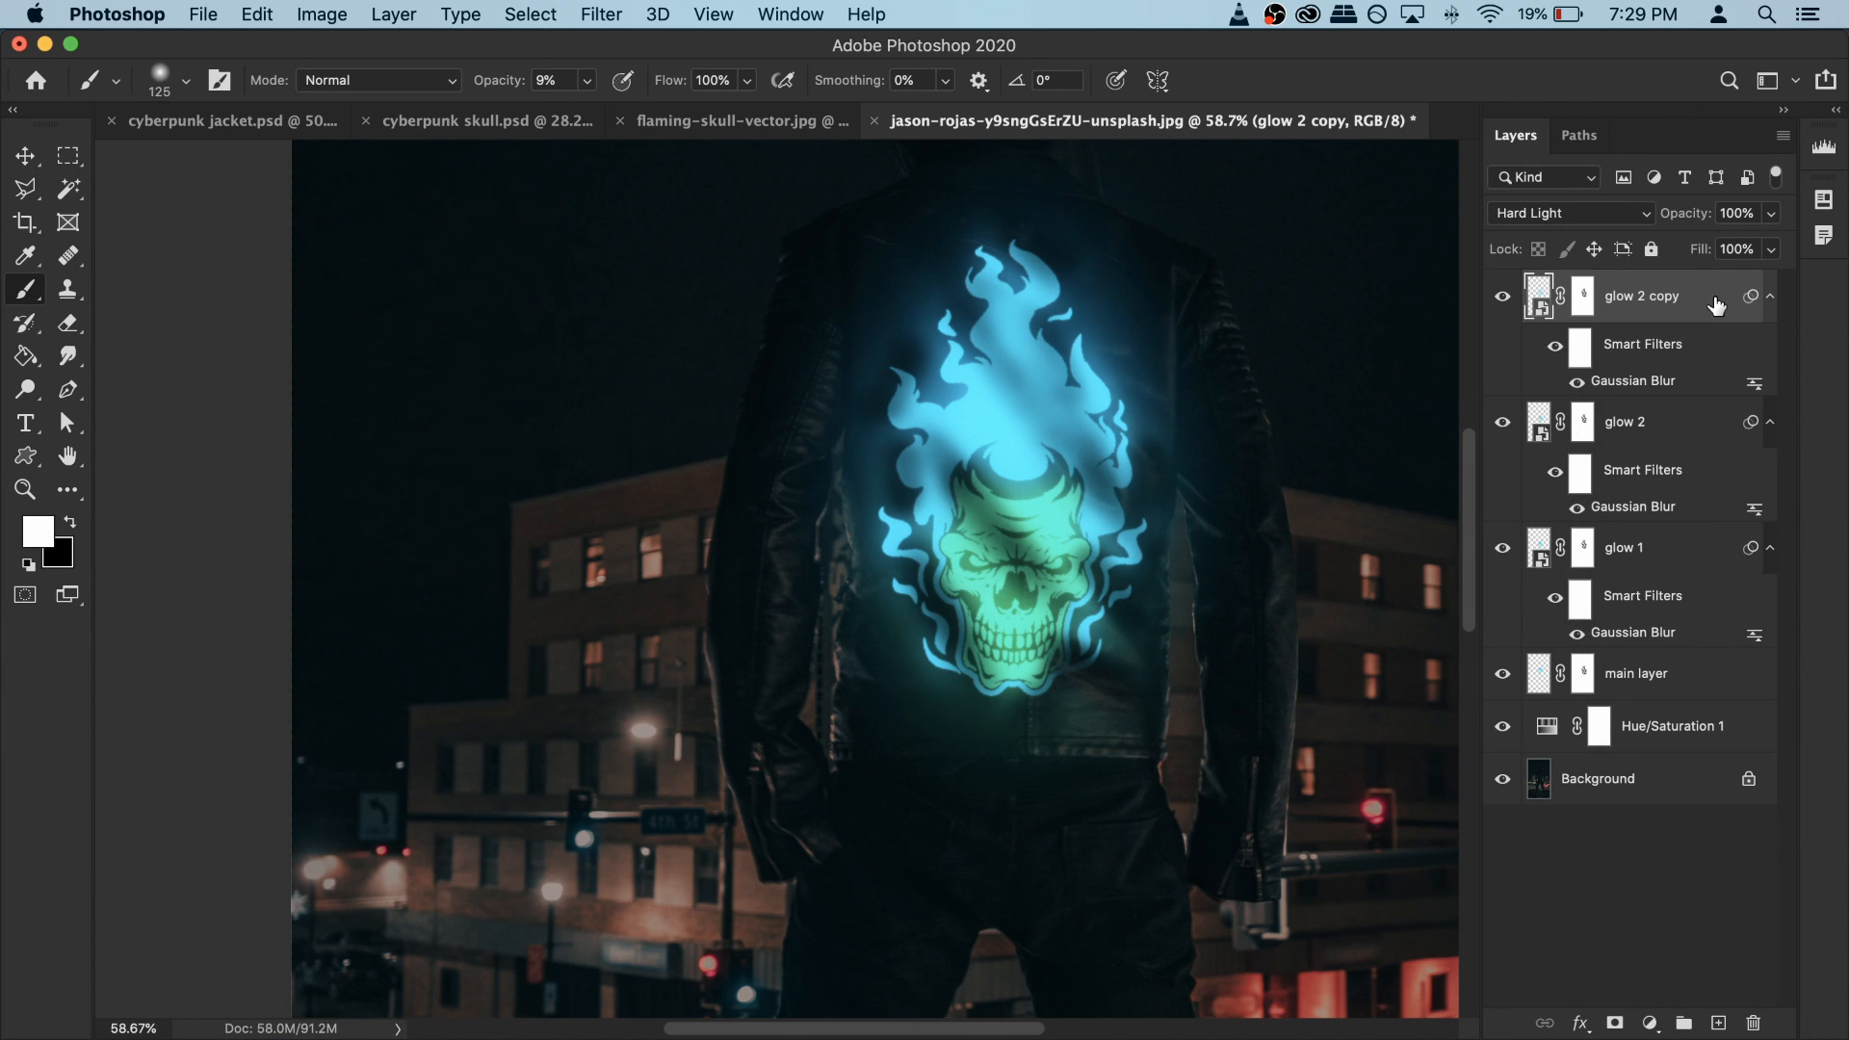
key(BackSpace)
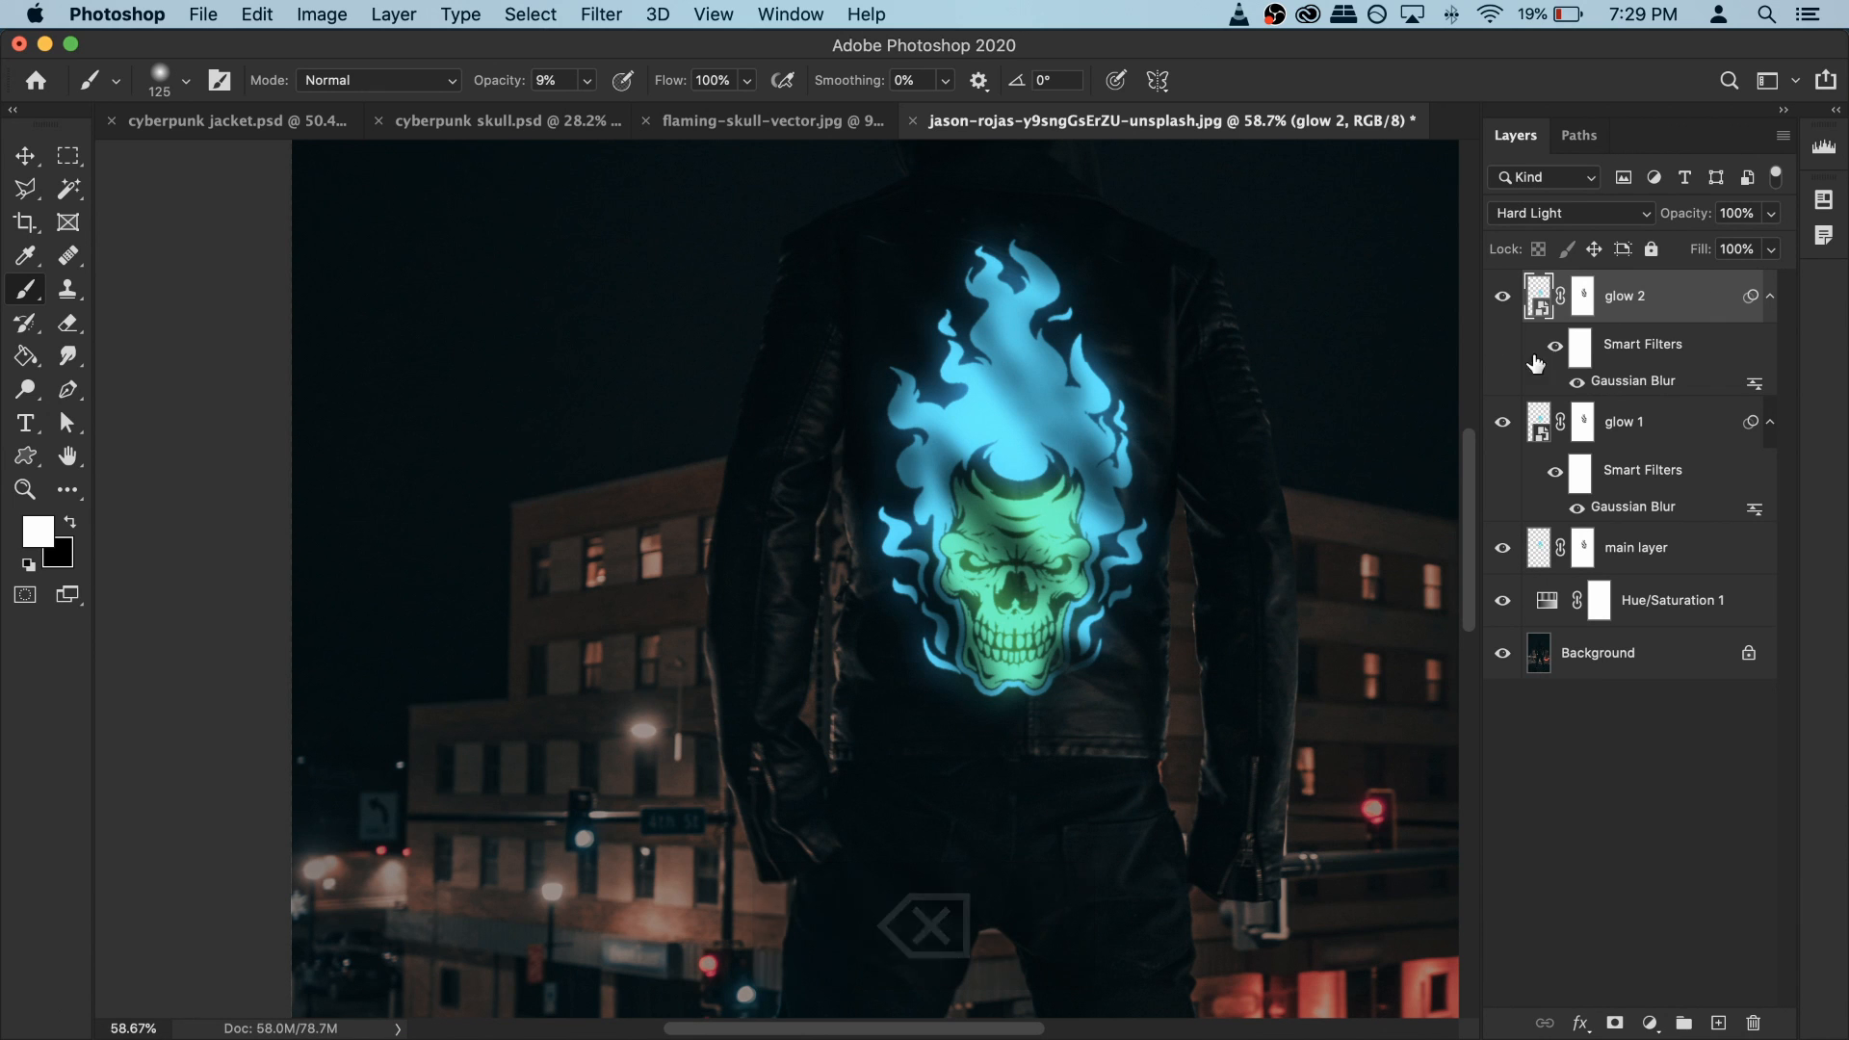
Step: Set the Gaussian Blur radius of glow 2 to 50 pixels
double_click(1649, 385)
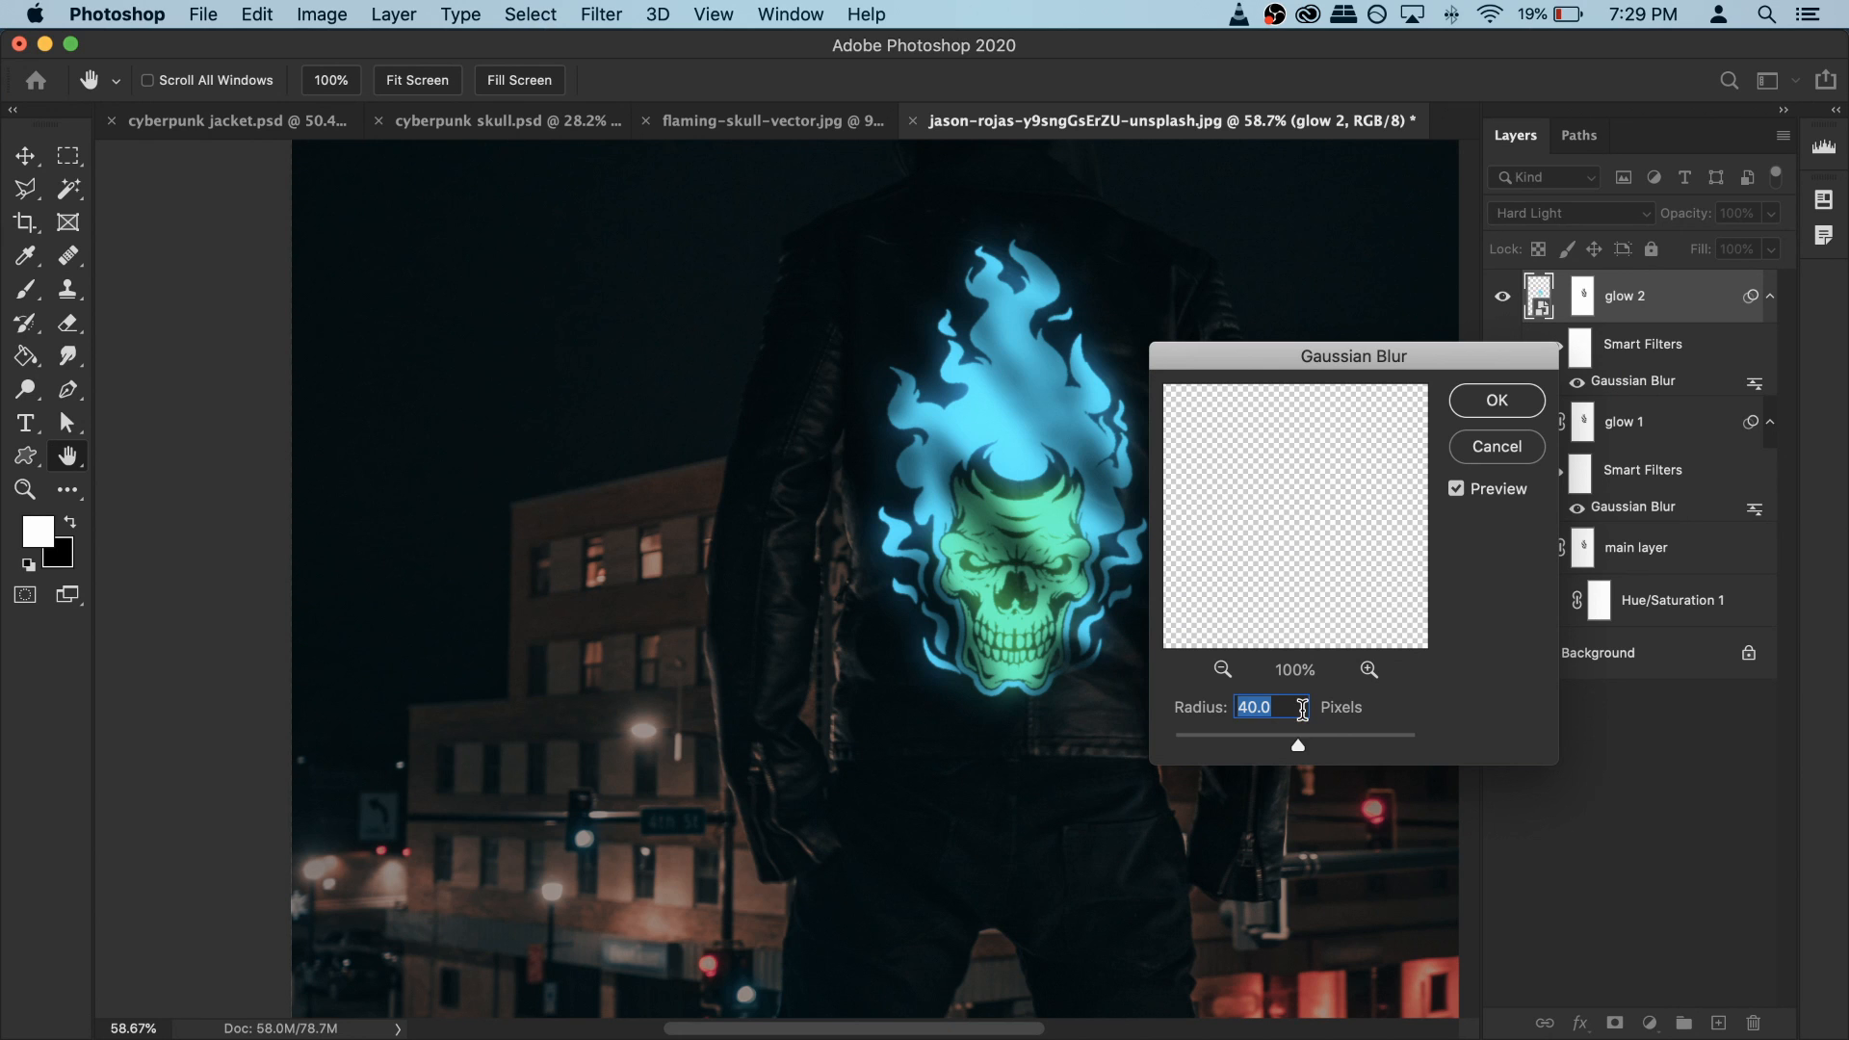
text(50)
key(Return)
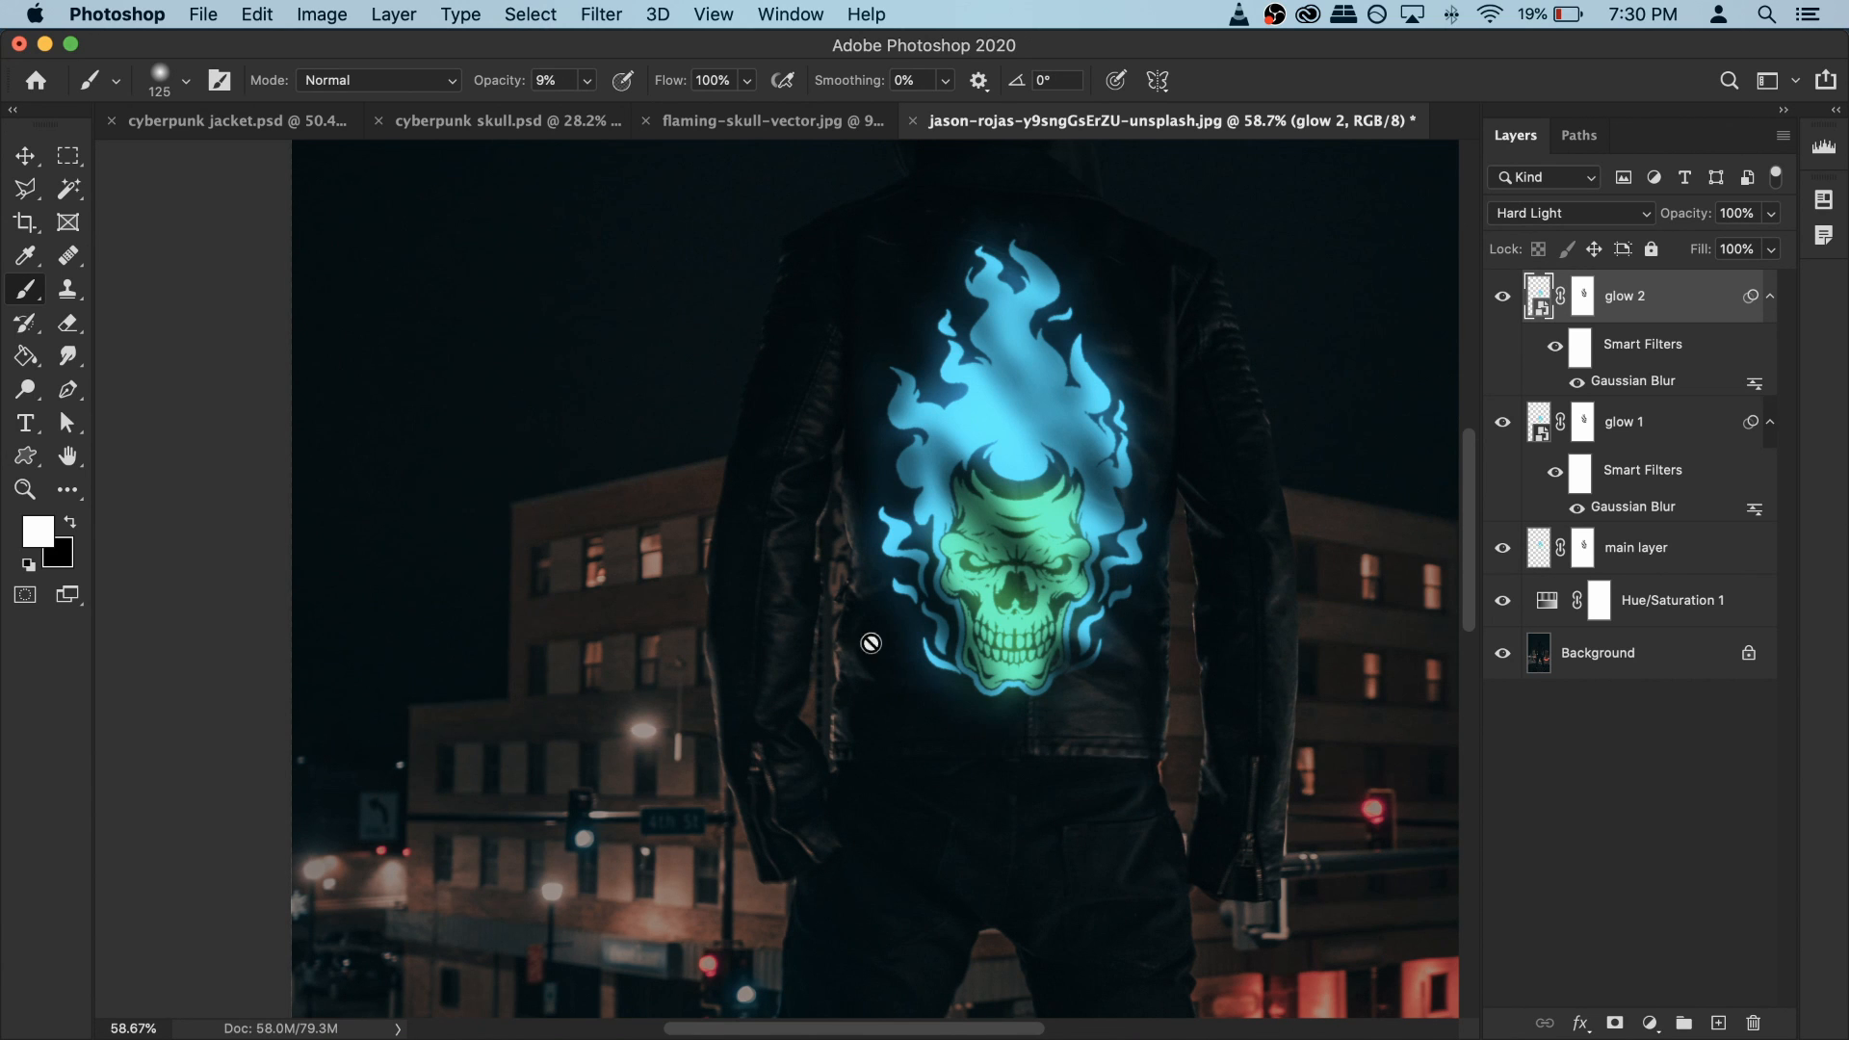
Step: Add a new empty layer above glow 2 and name it glow 3
click(1719, 1025)
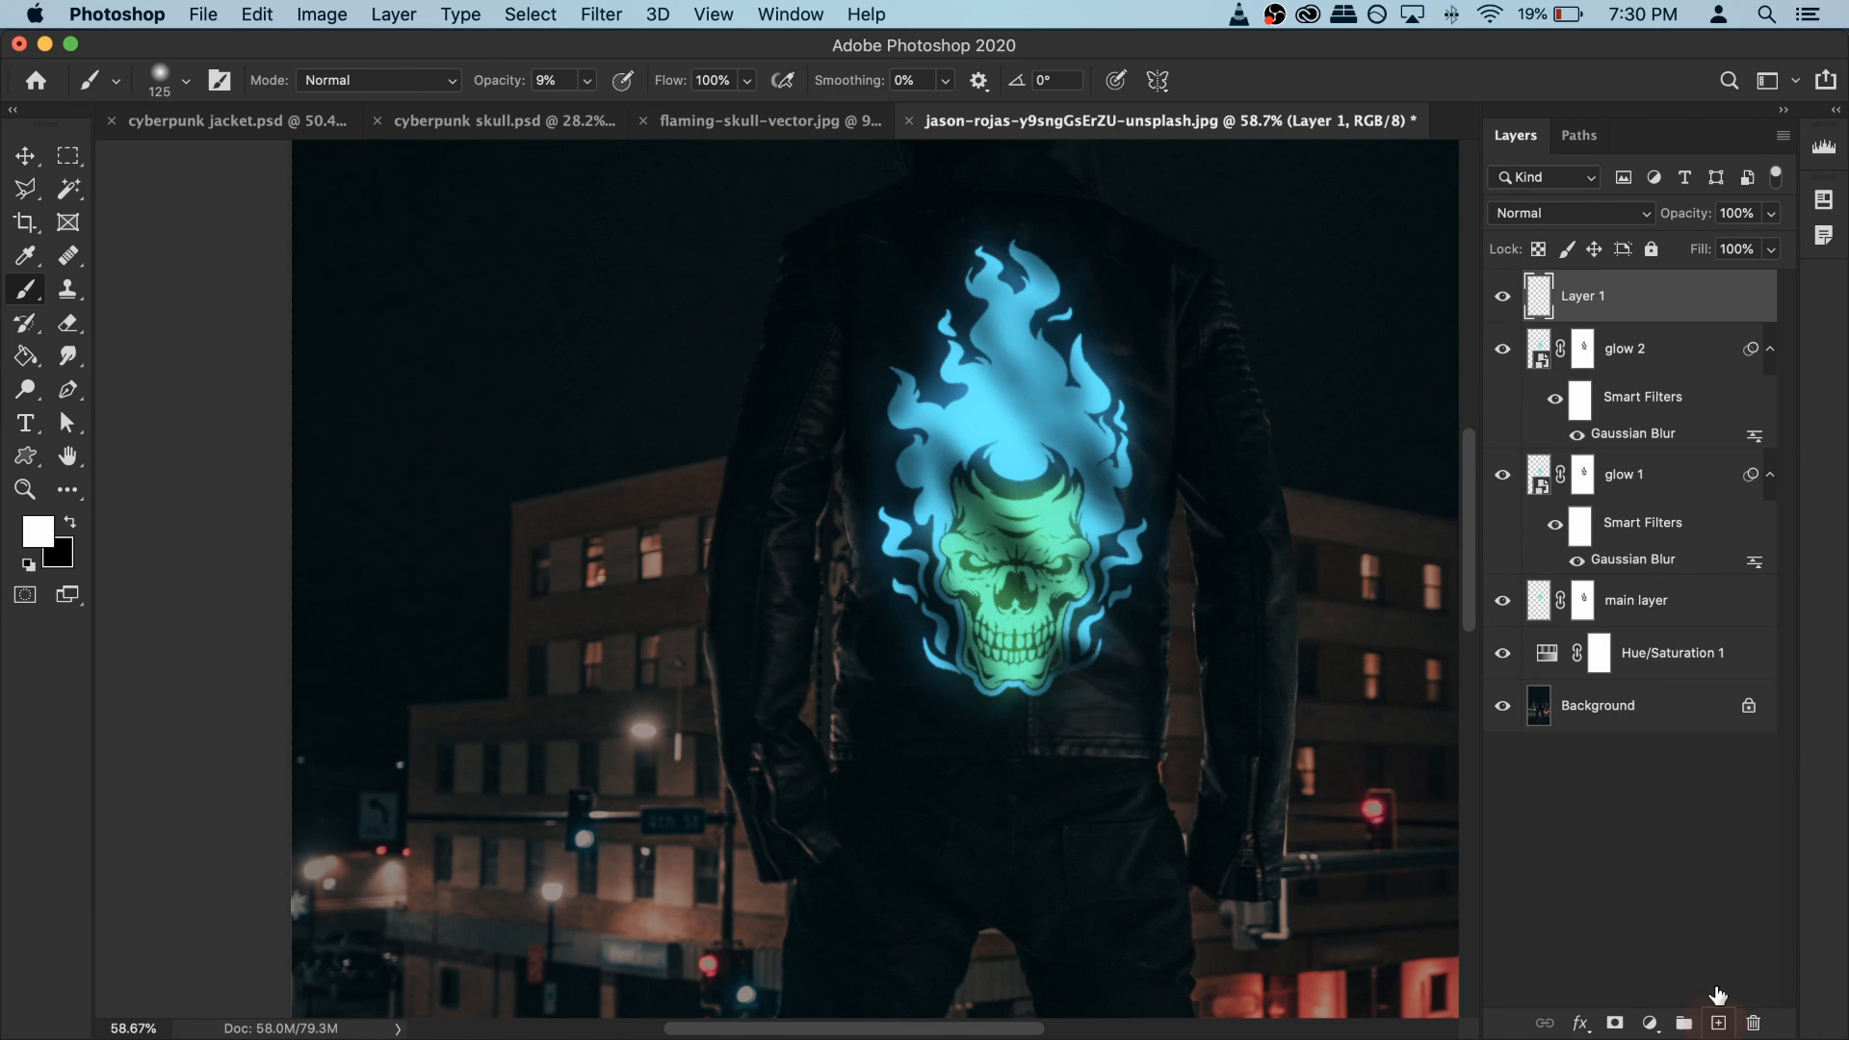
double_click(1581, 292)
text(glow)
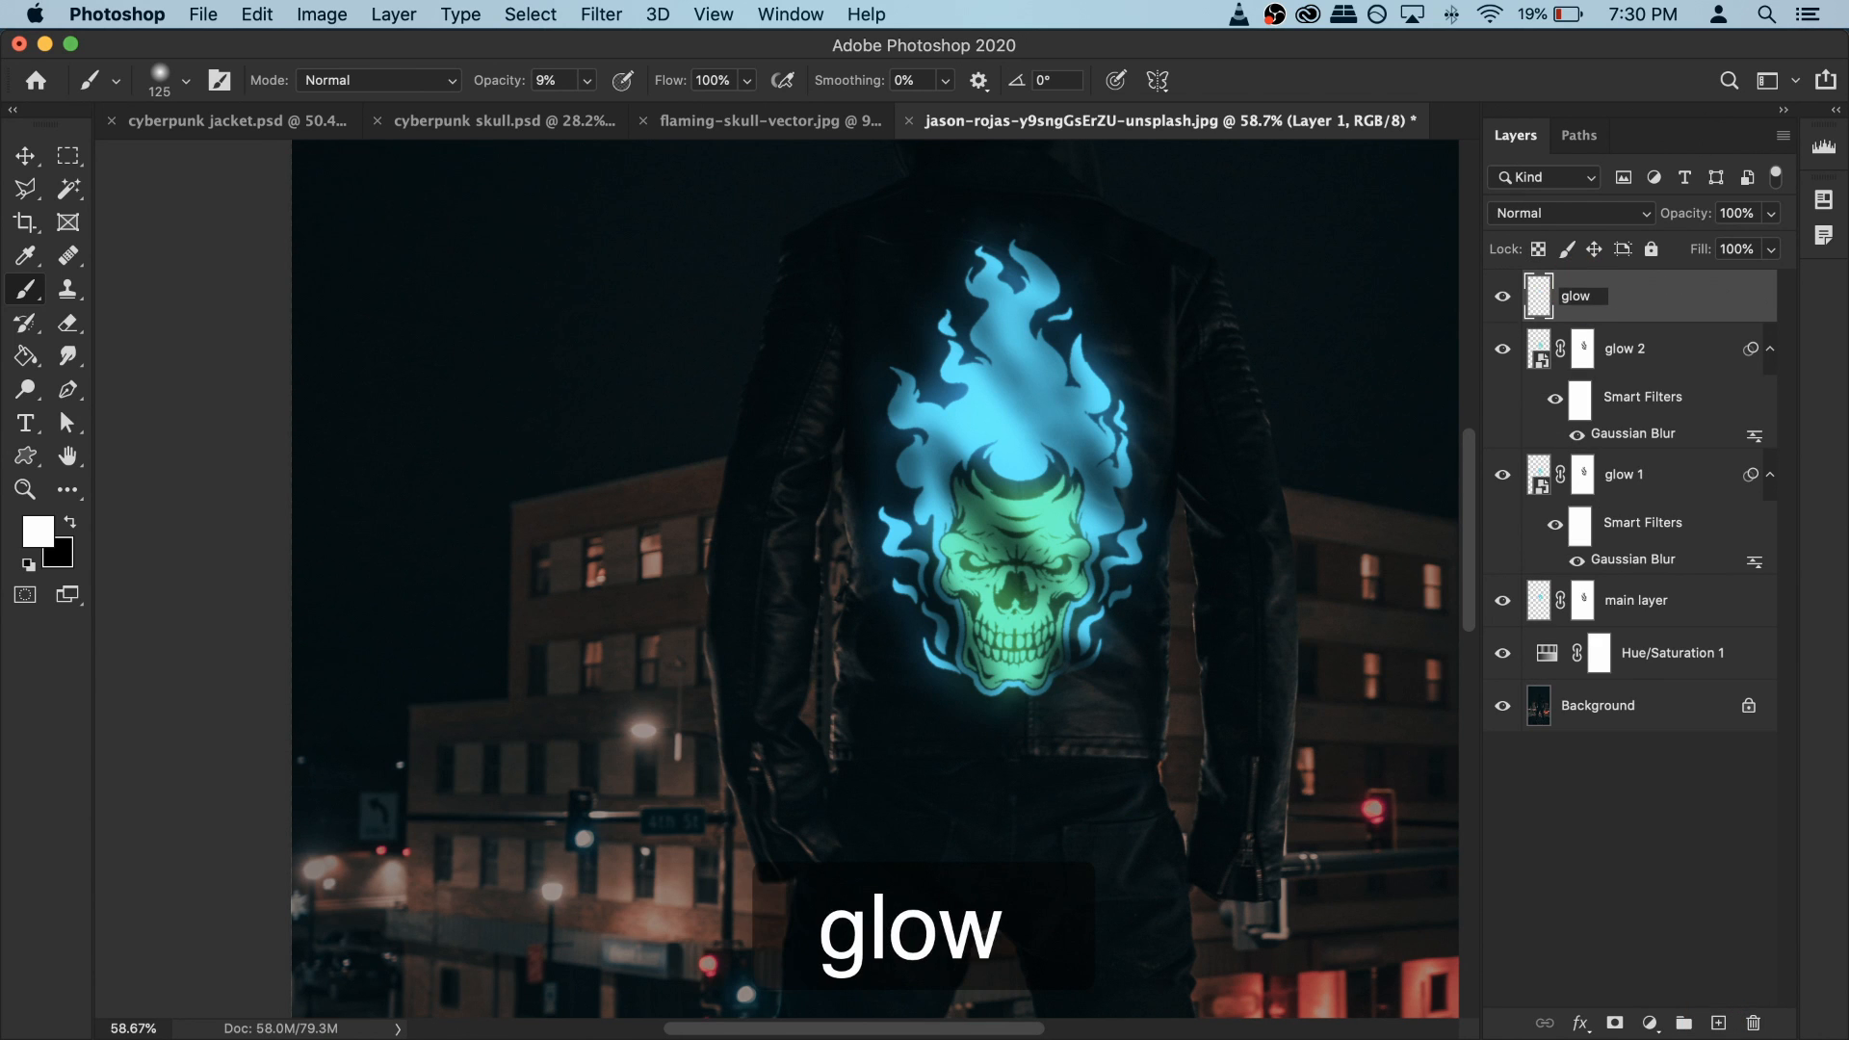
text( 3)
key(Return)
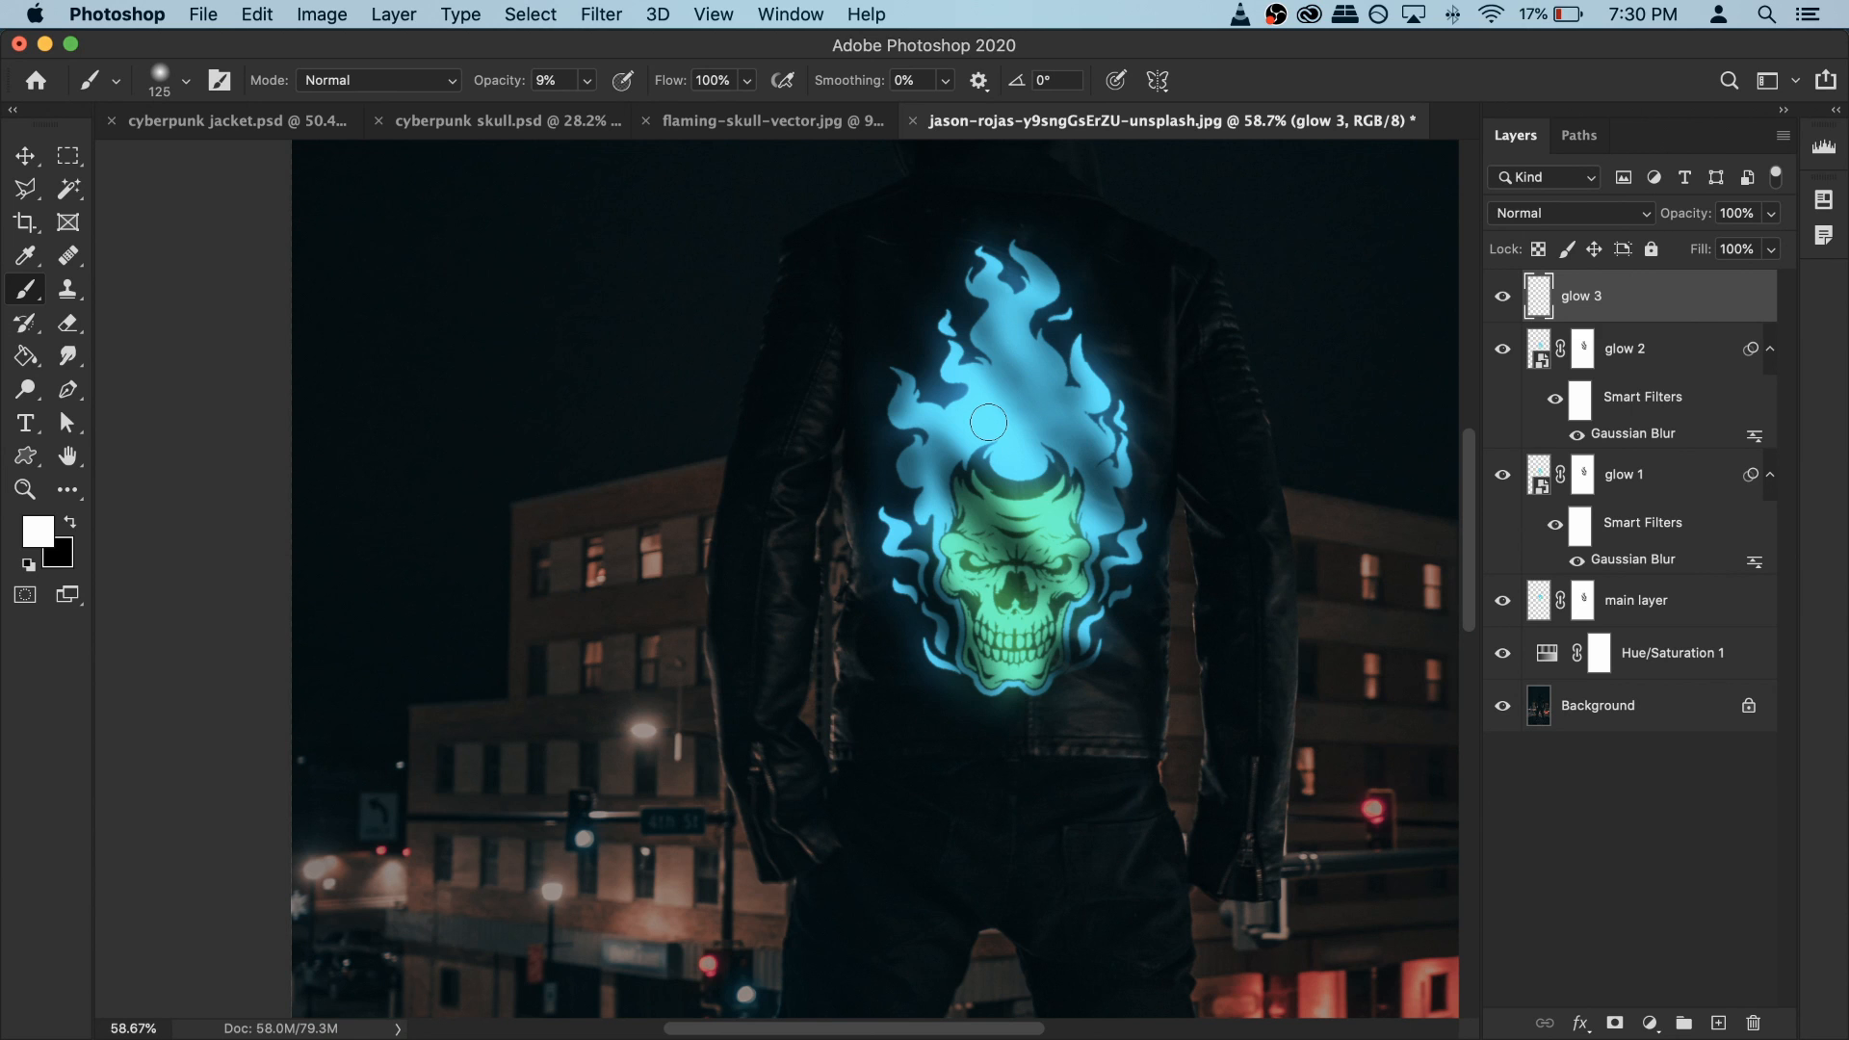
Step: Sample the bright light blue of the flames just above the skull as the foreground colour
key(alt)
key(alt)
key(alt)
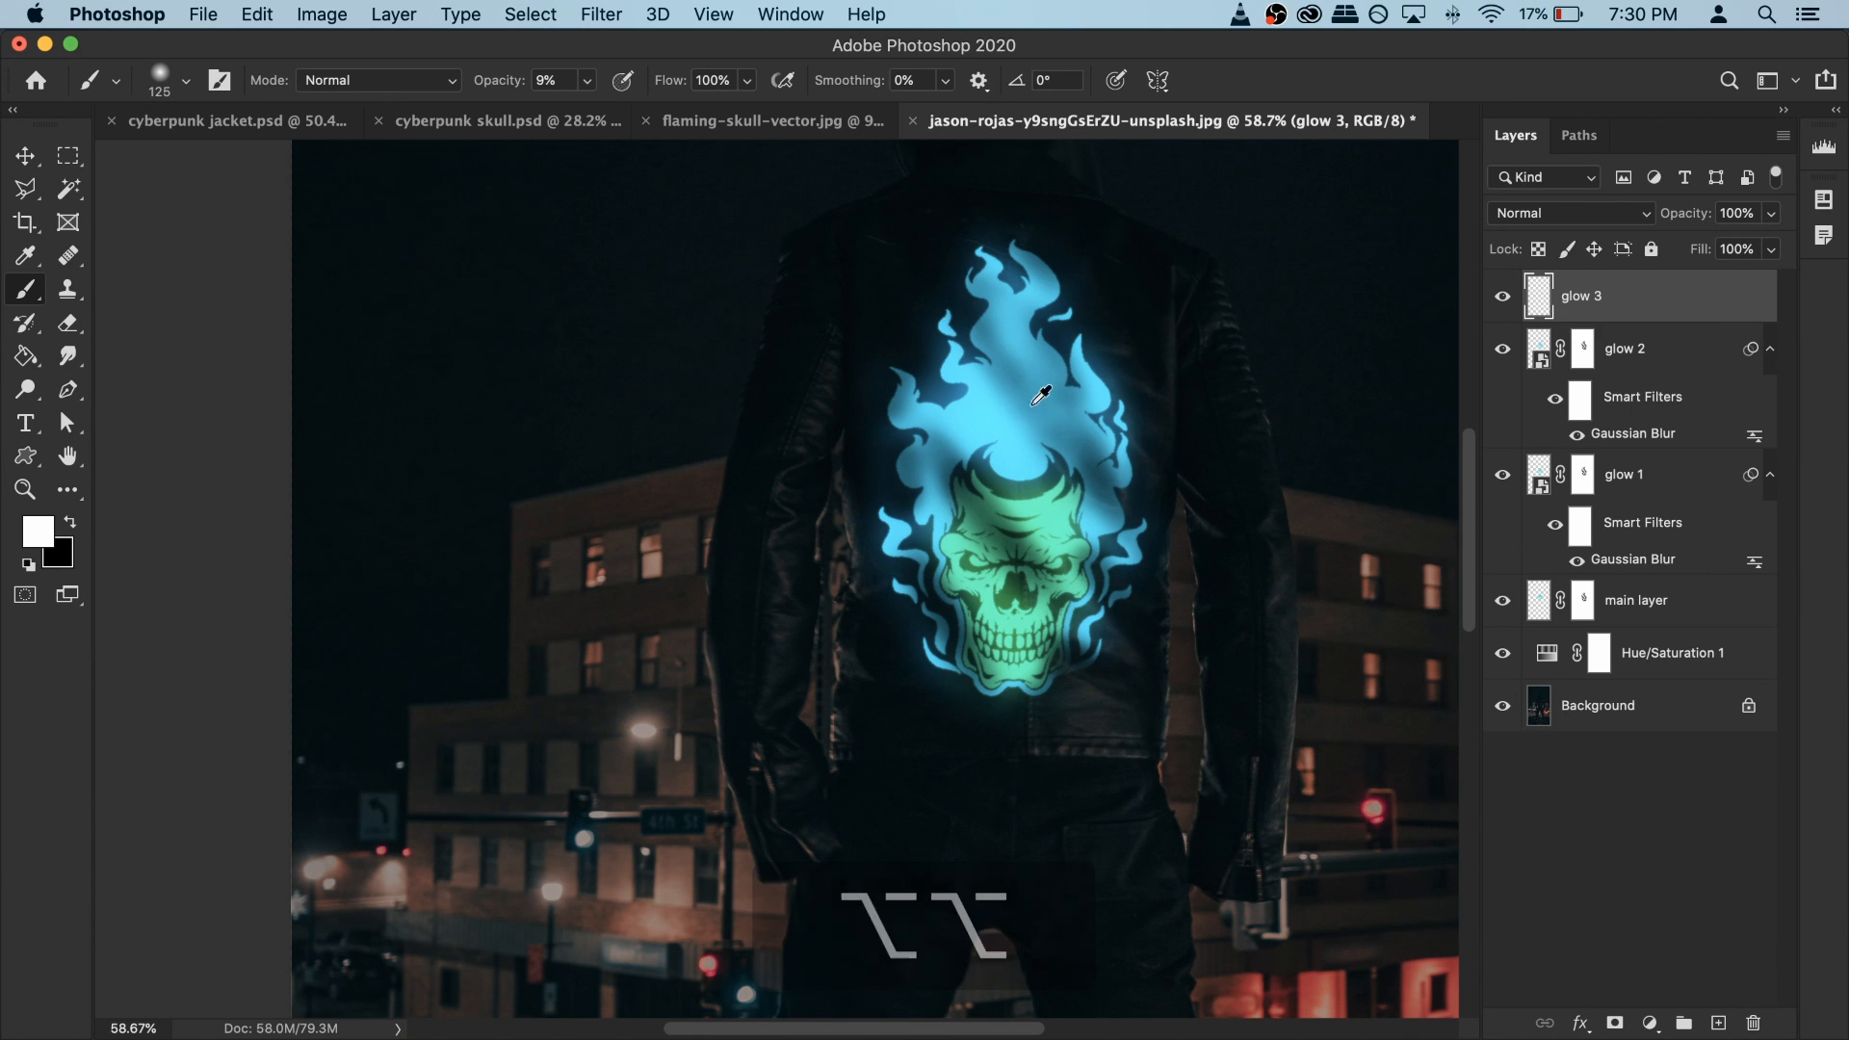
alt+click(1001, 414)
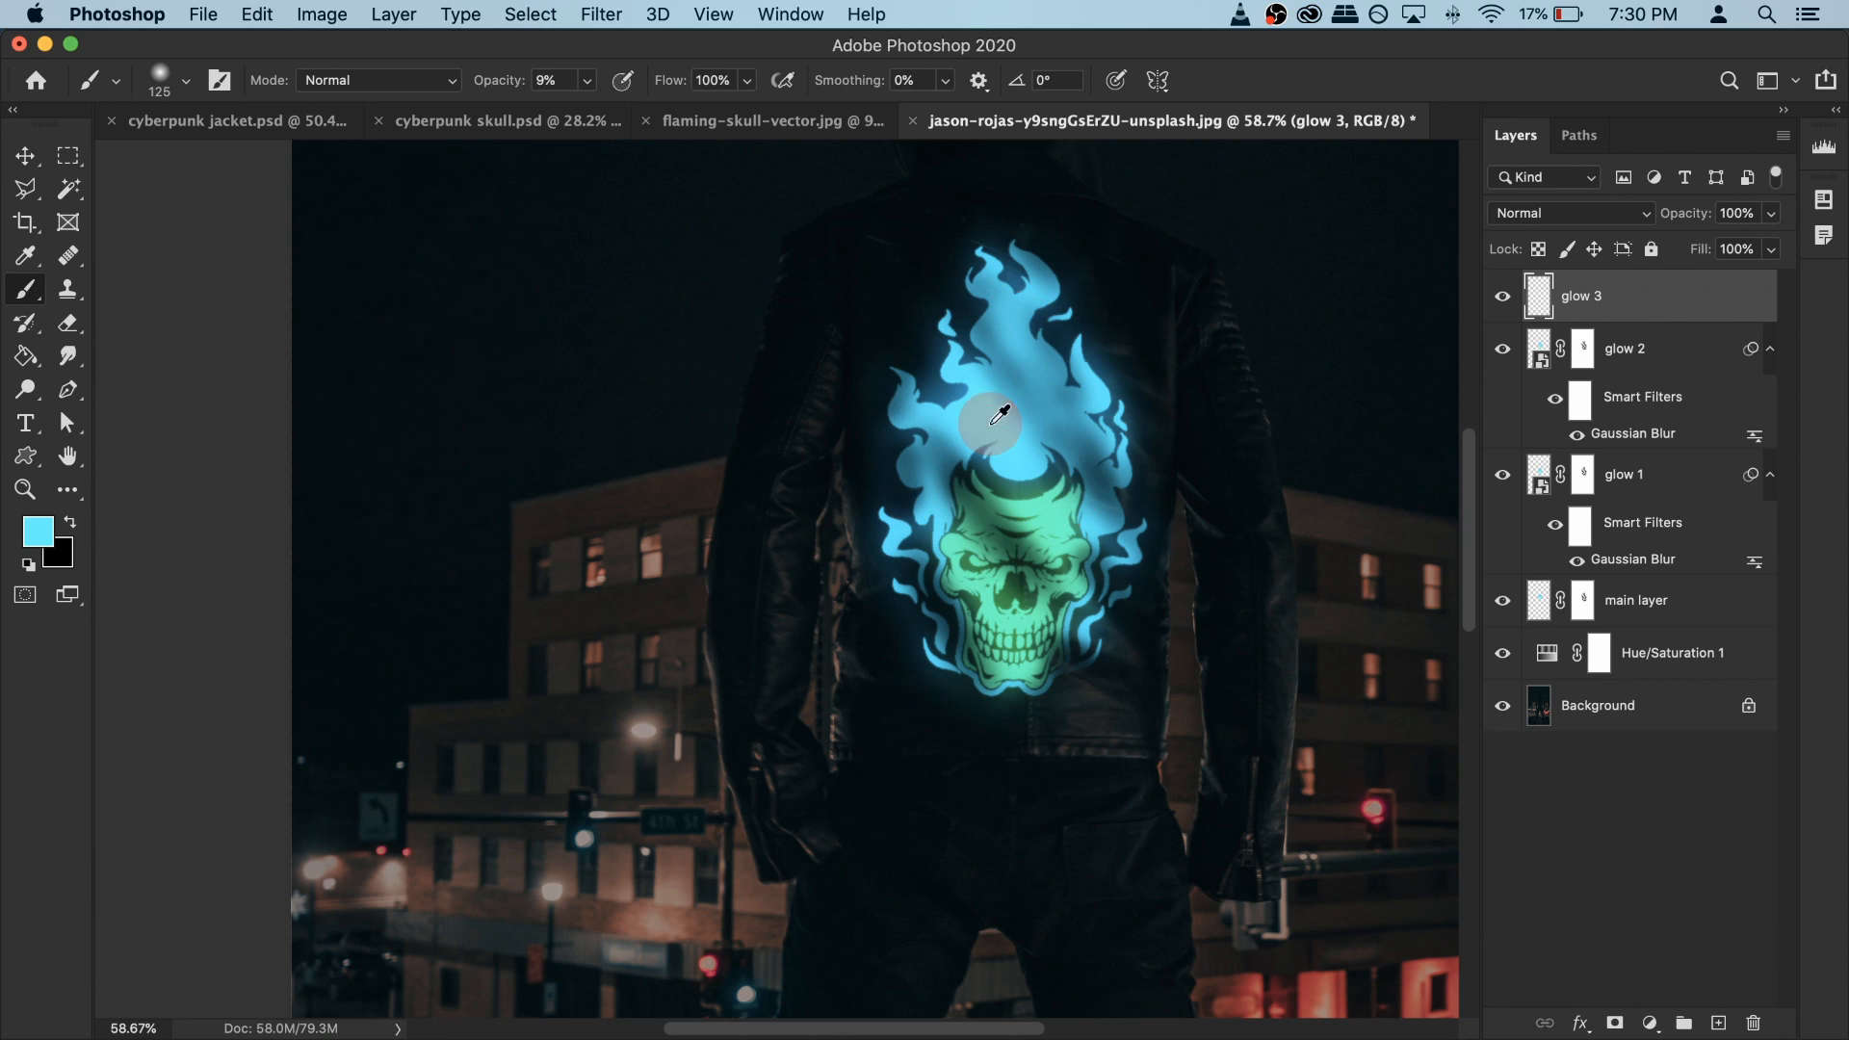
key(alt)
Step: Set the soft round brush to 100% opacity and a size of 3560 px
drag(494, 81, 754, 81)
right_click(1058, 455)
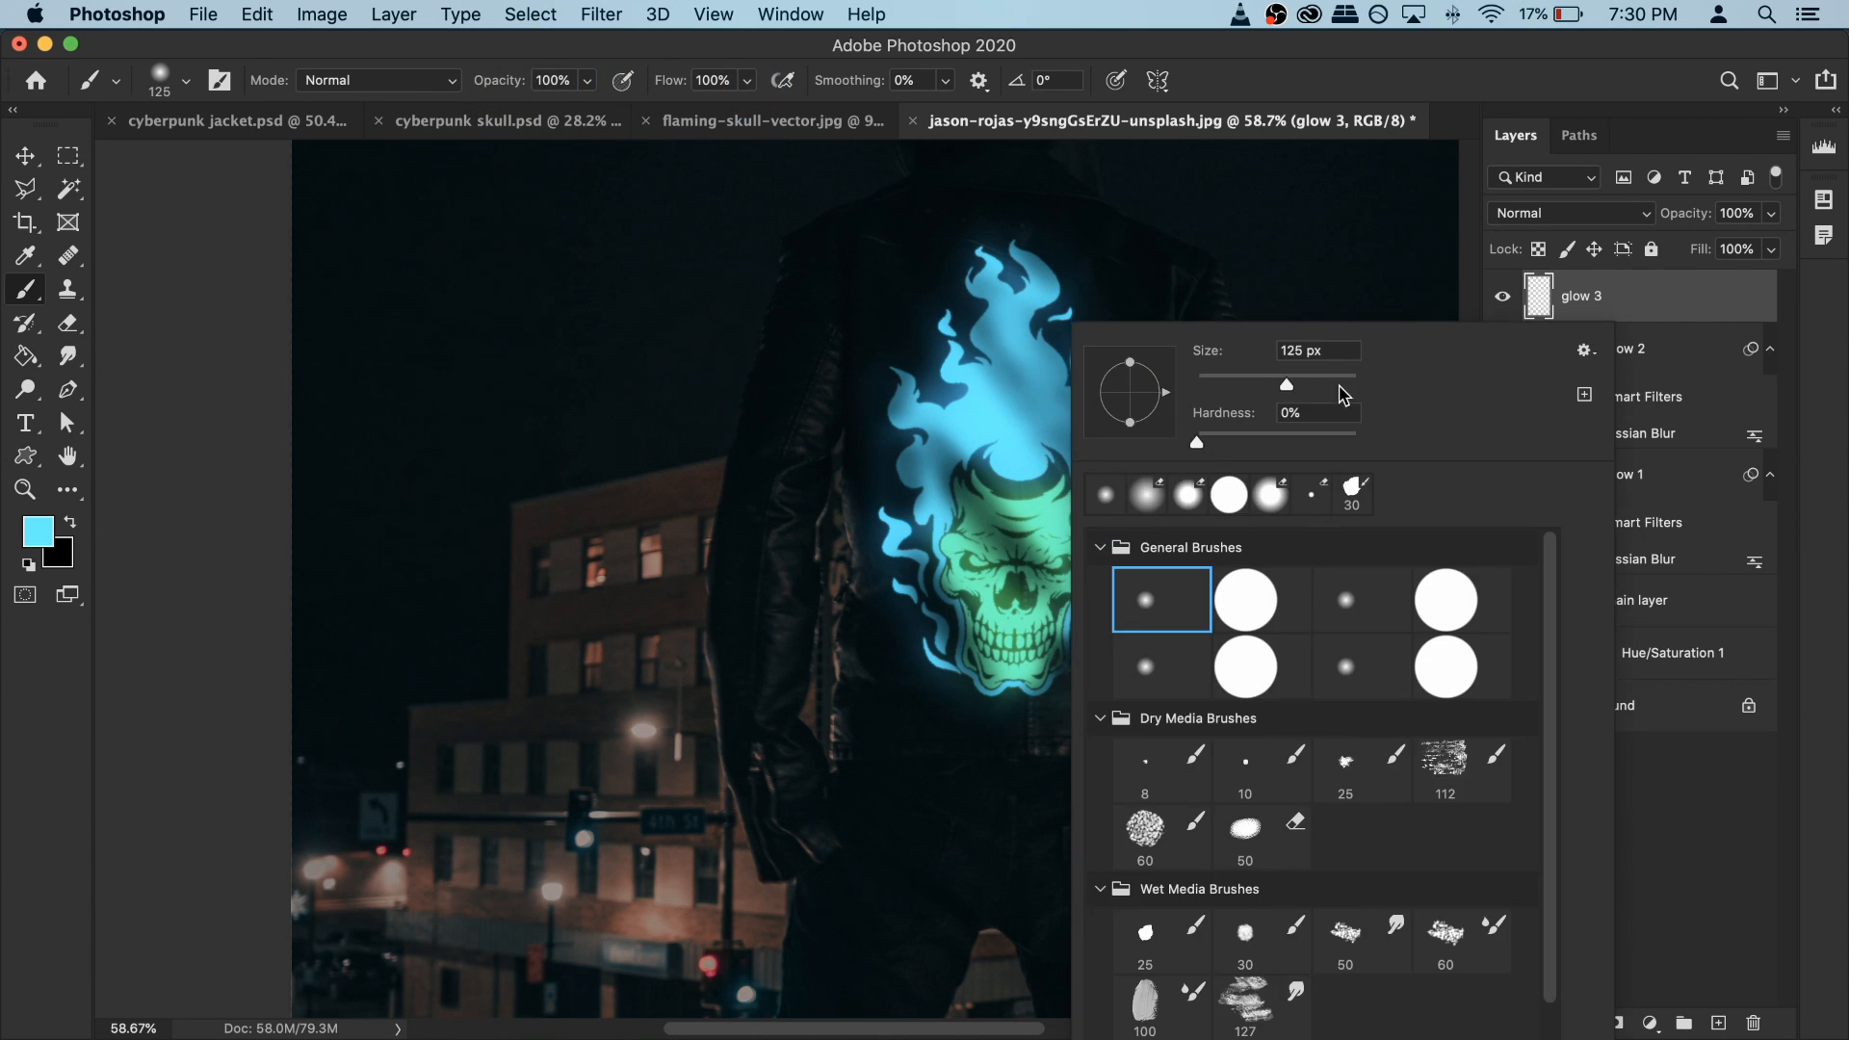
drag(1296, 387, 1353, 388)
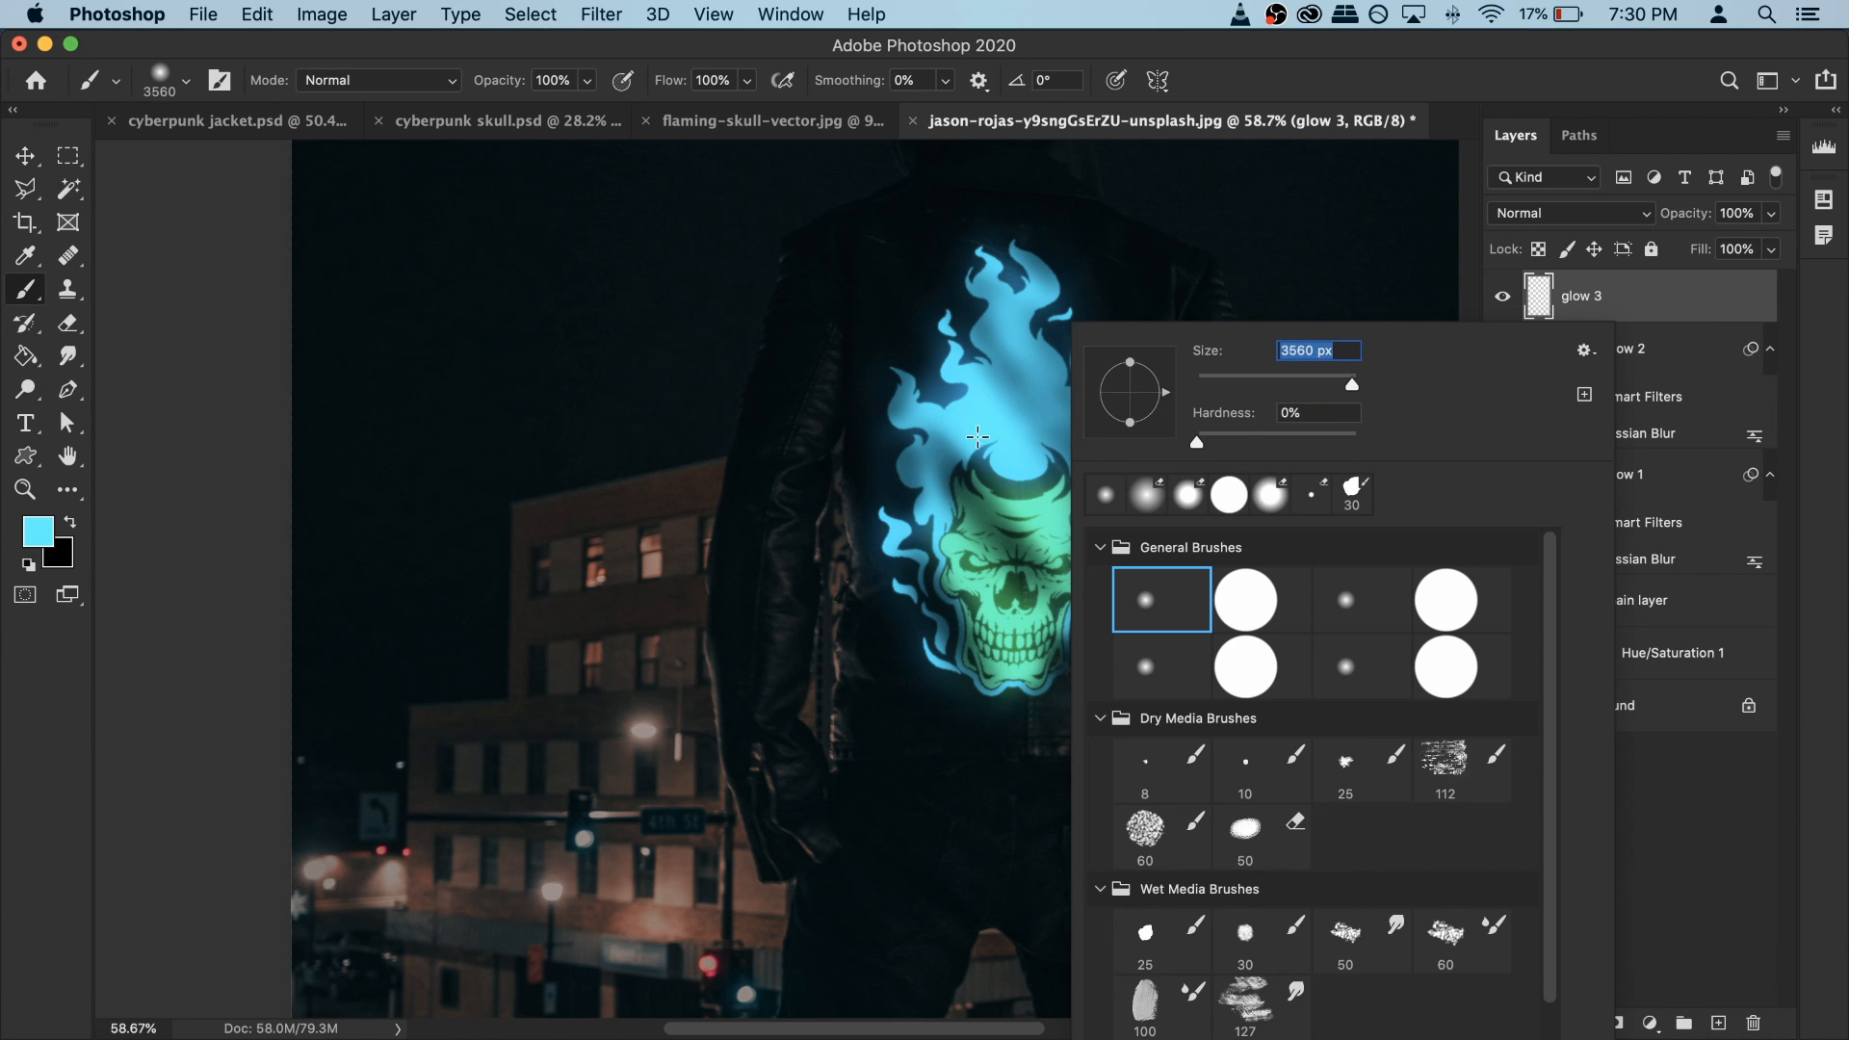
Step: Try a light blue dab over the flames on glow 3 with the brush at 1400 px
drag(1348, 385, 1344, 386)
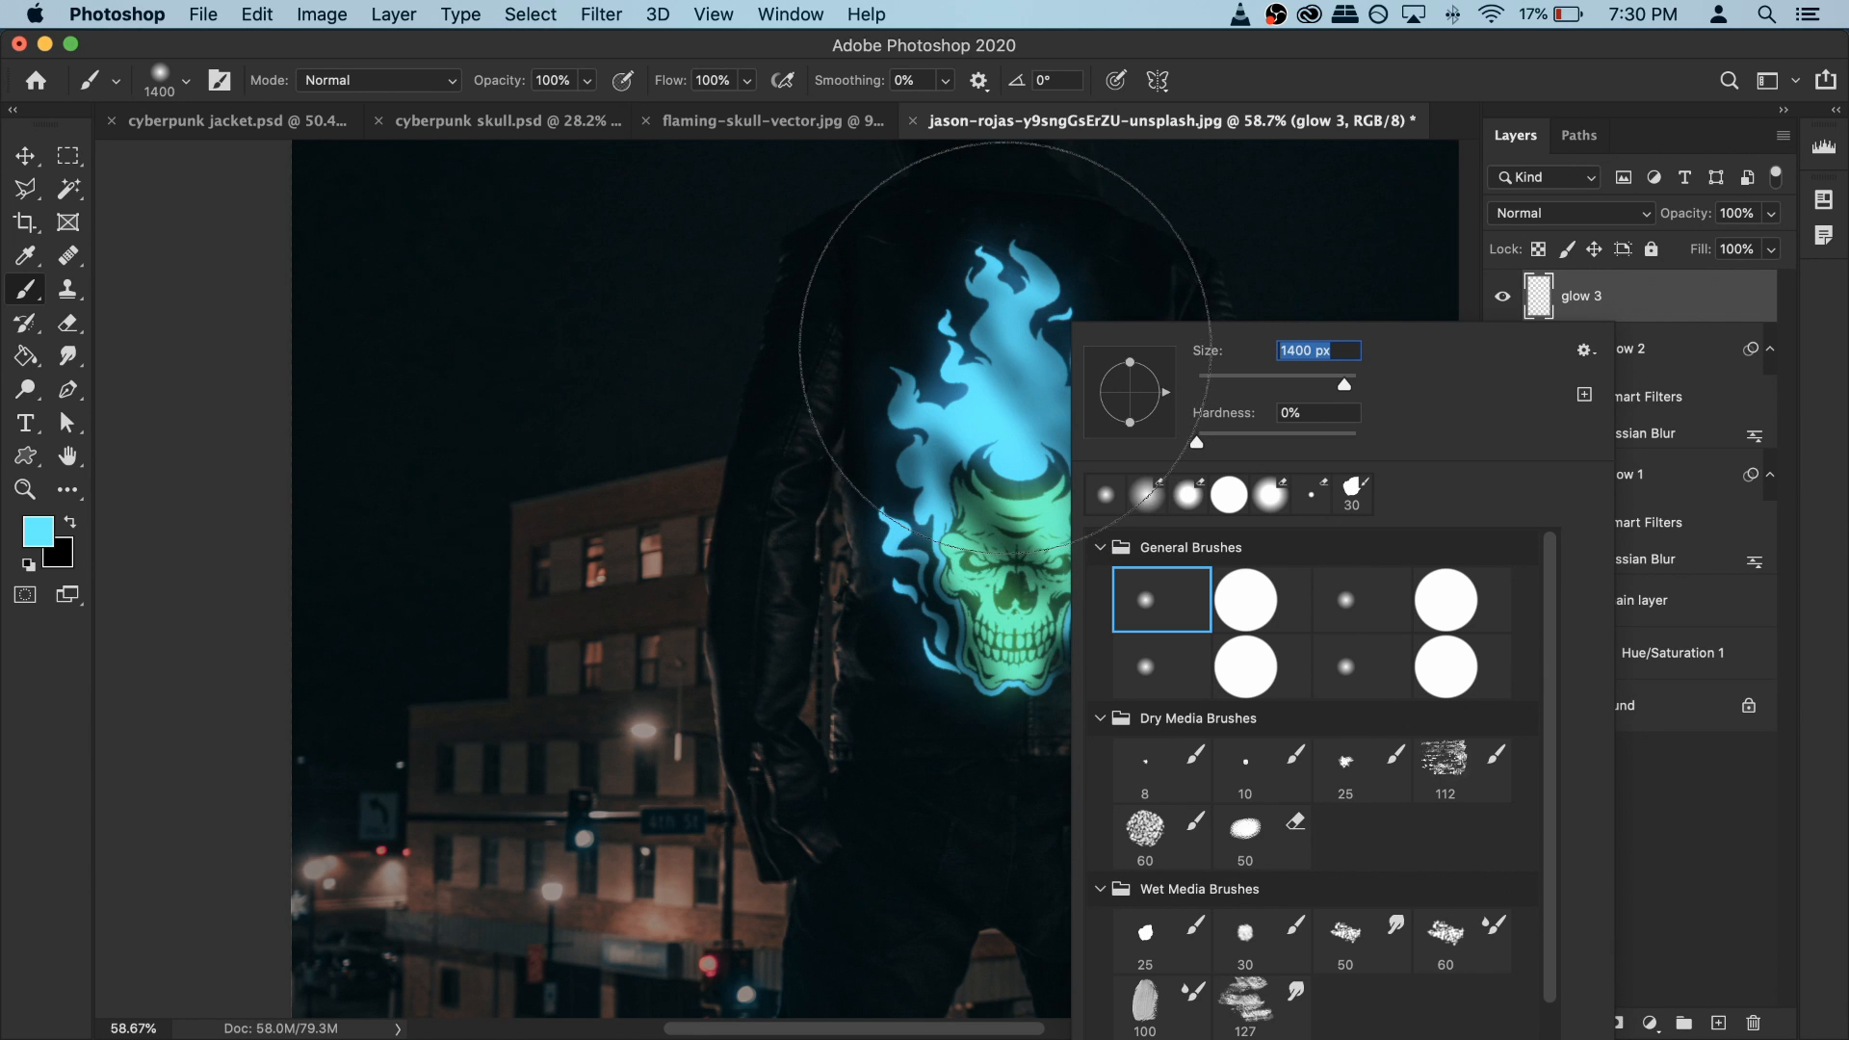
click(1005, 347)
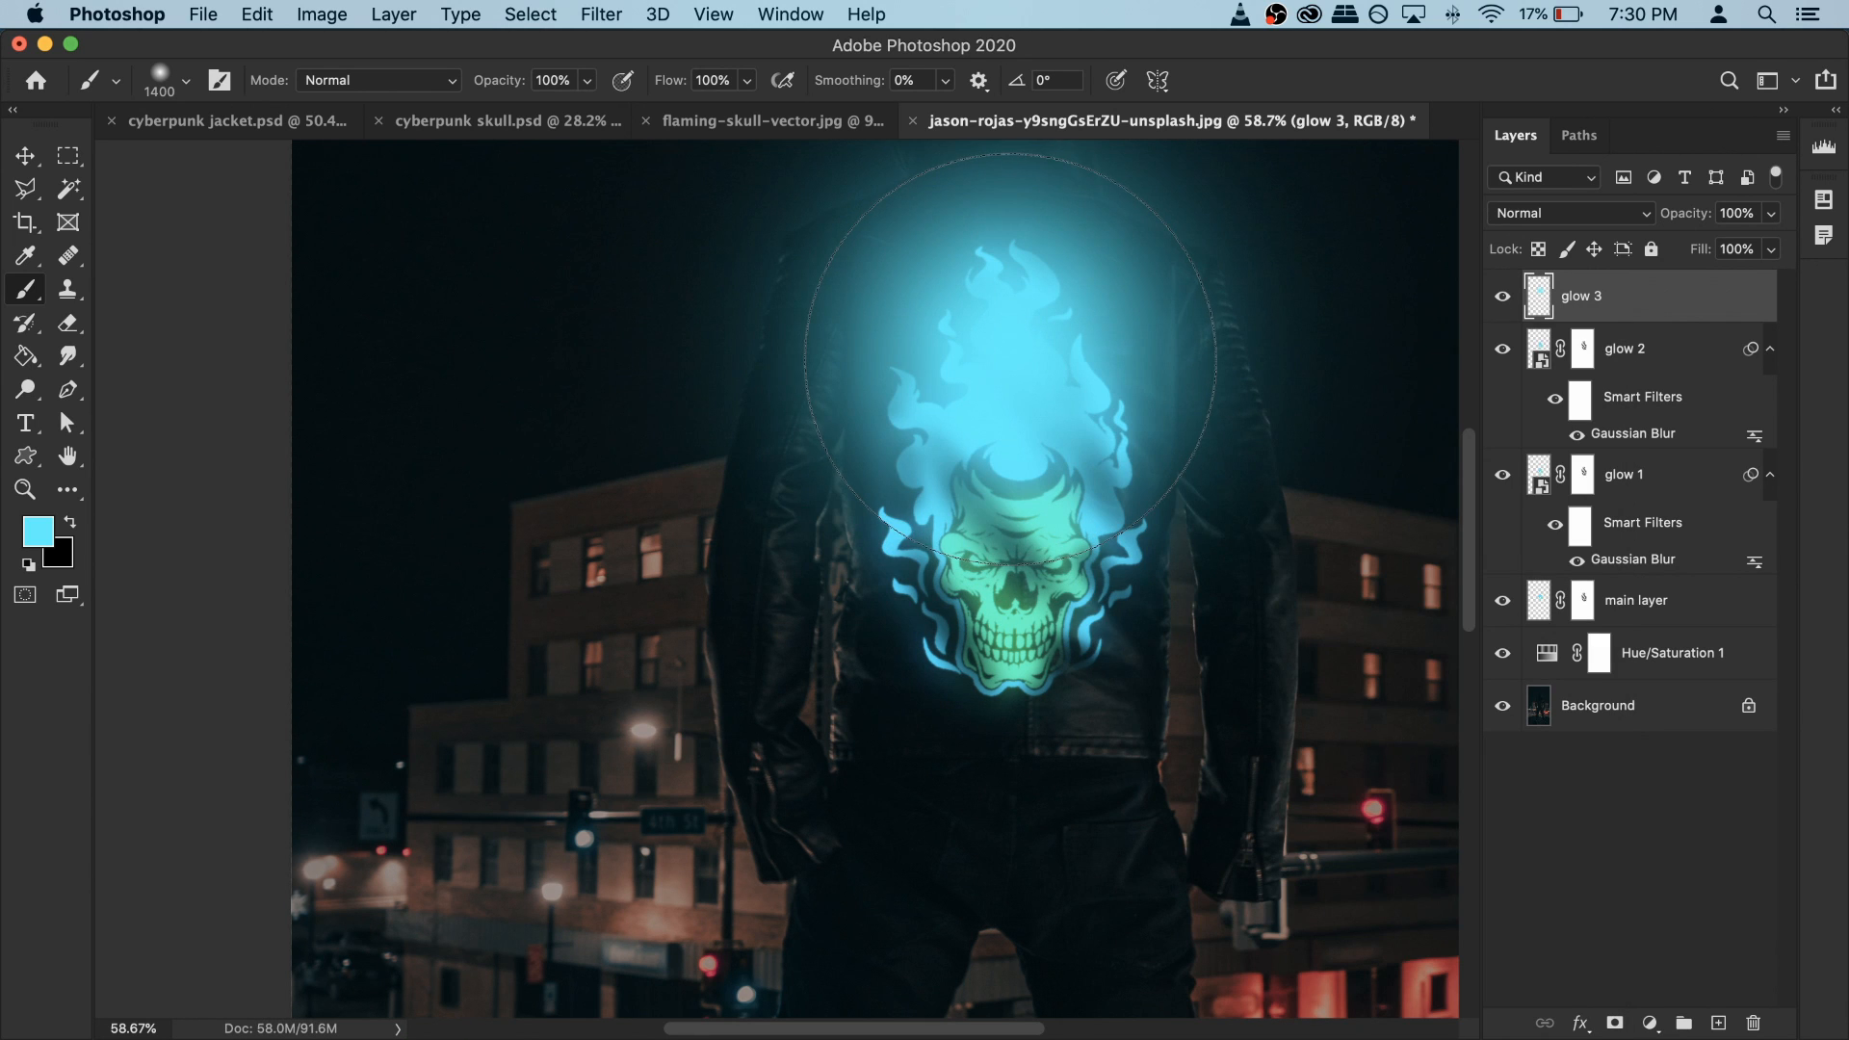
key(super+z)
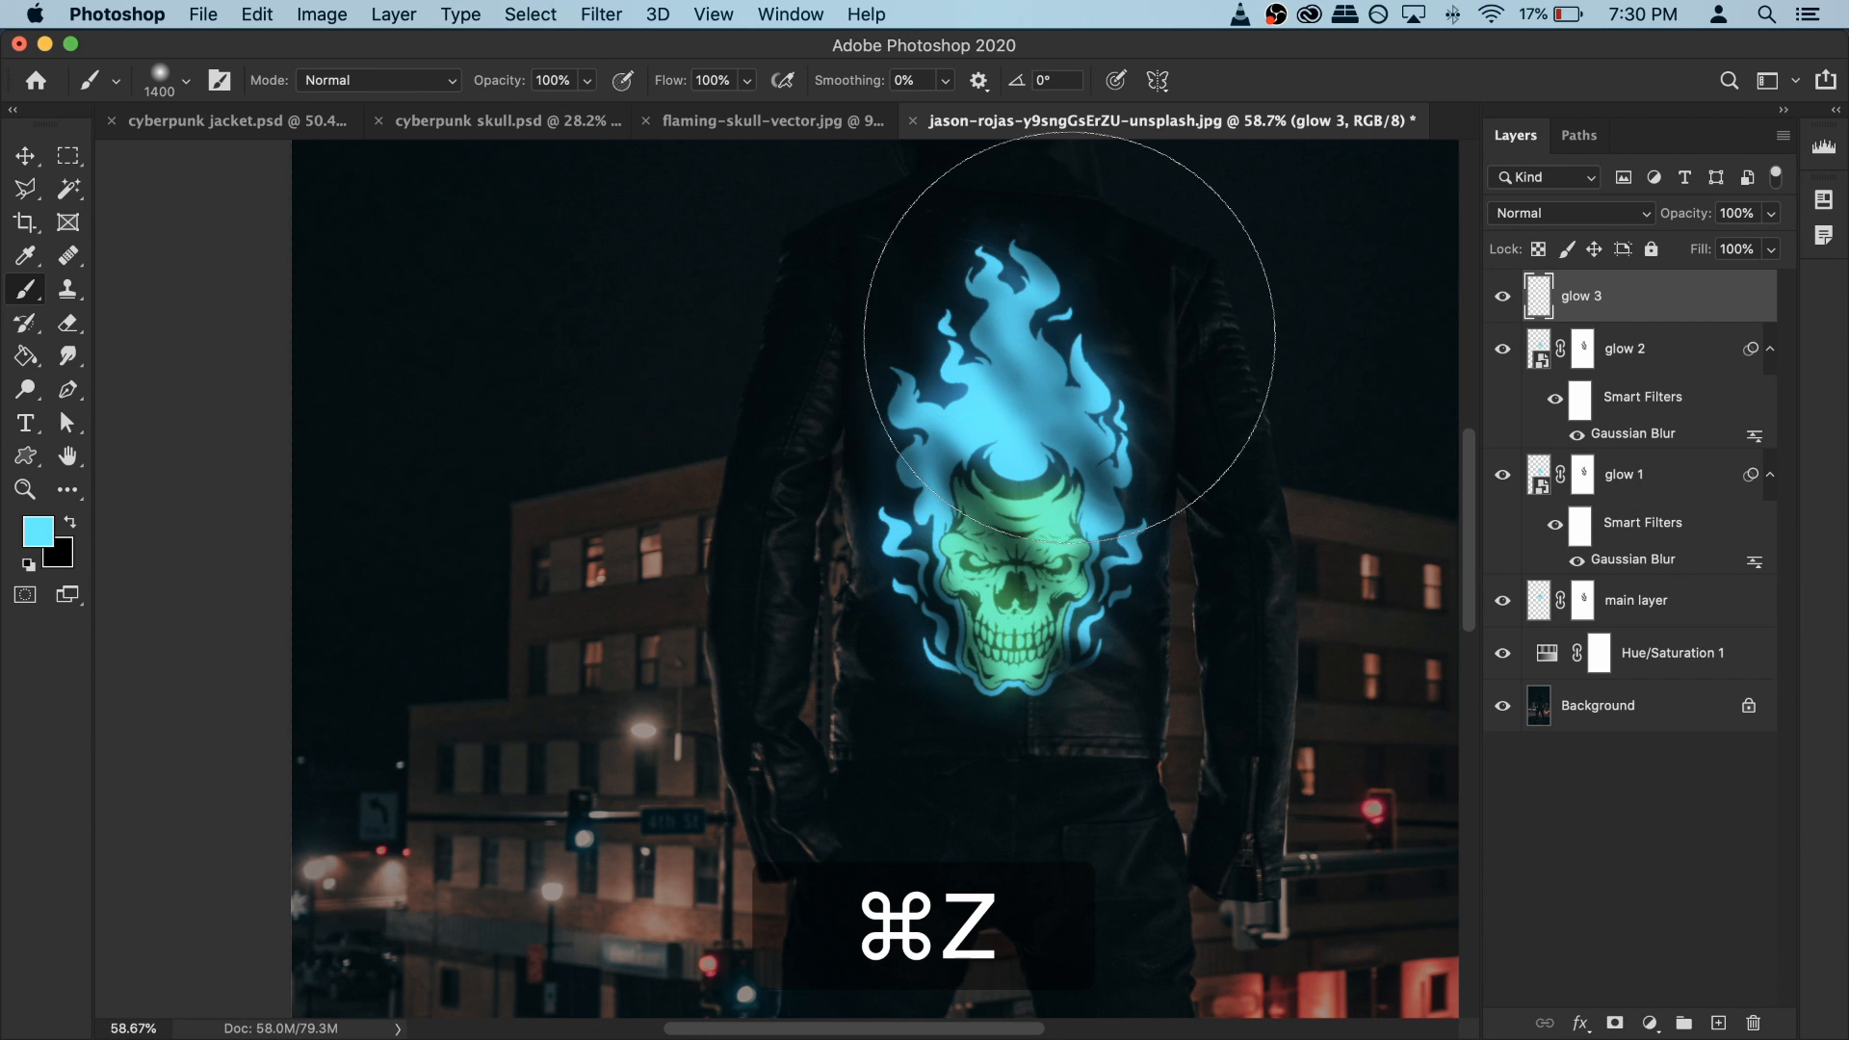
Step: Reduce the soft brush to 1200 px and dab a light blue glow over the flames on glow 3
key(bracketleft)
key(bracketleft)
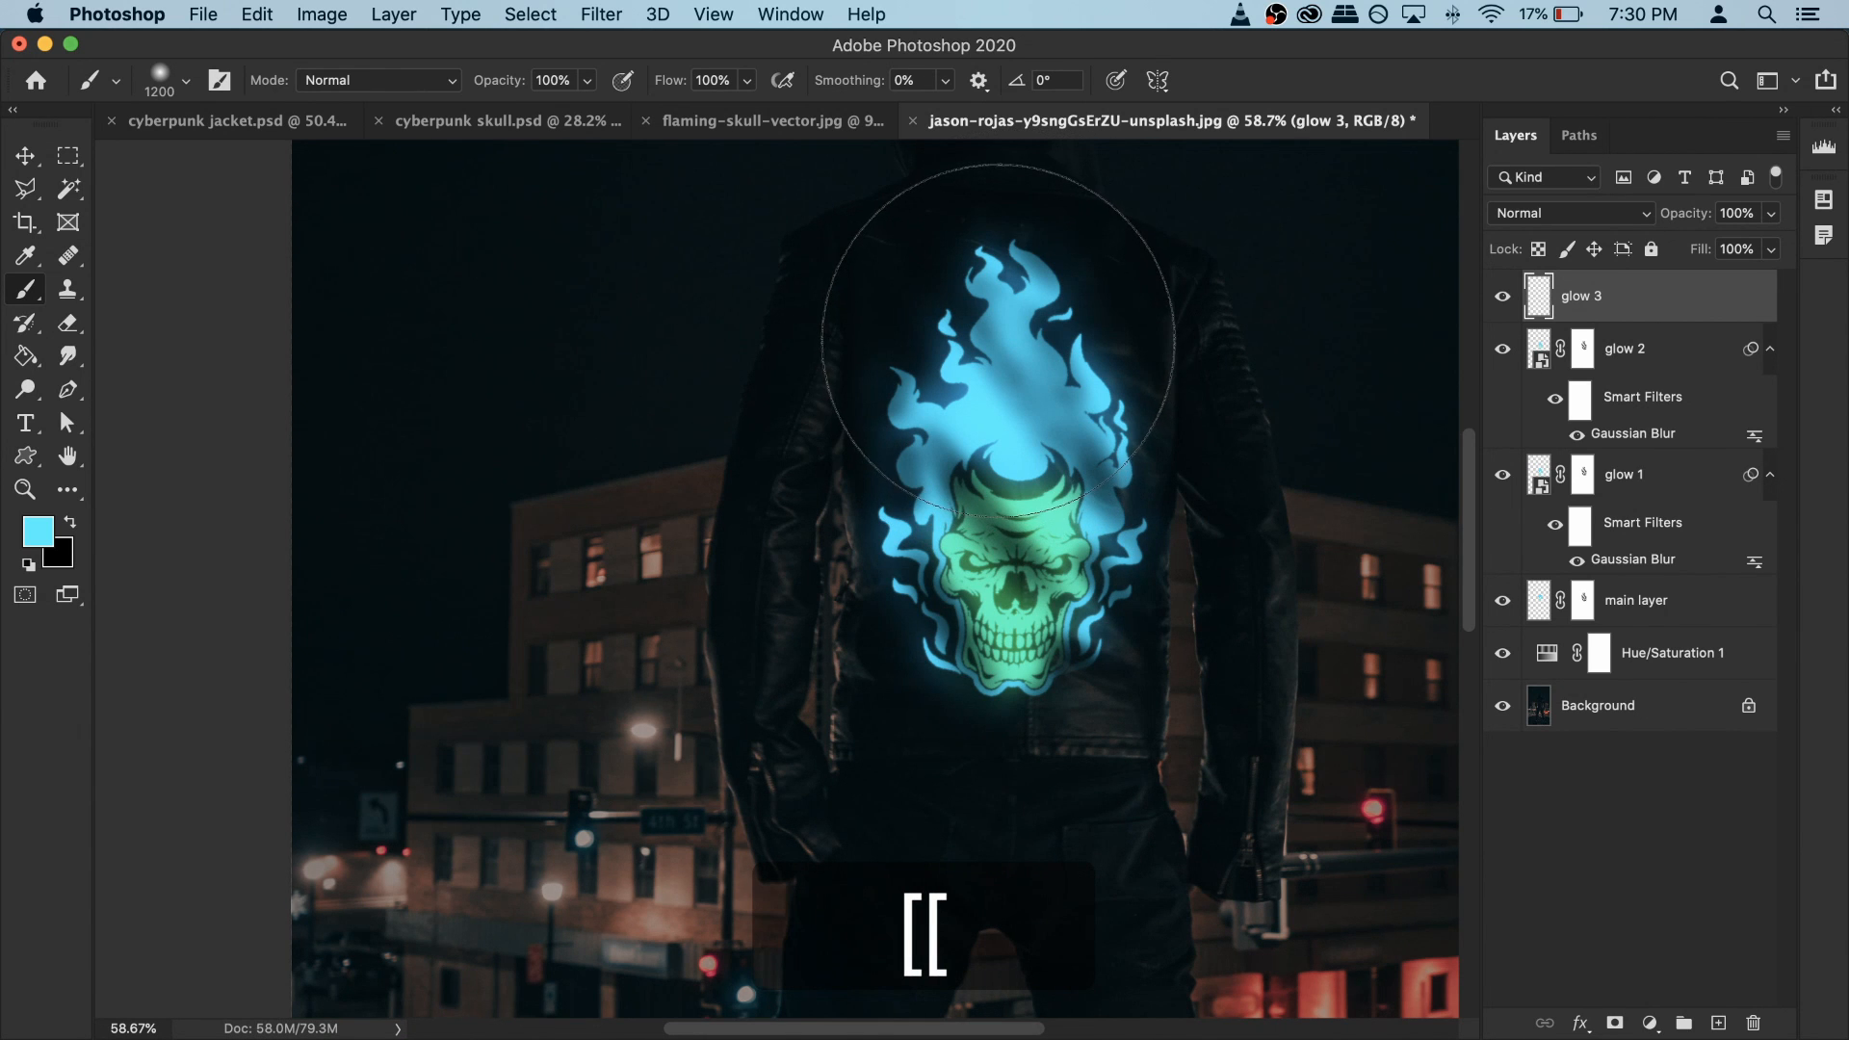
key(bracketright)
key(bracketleft)
click(1012, 339)
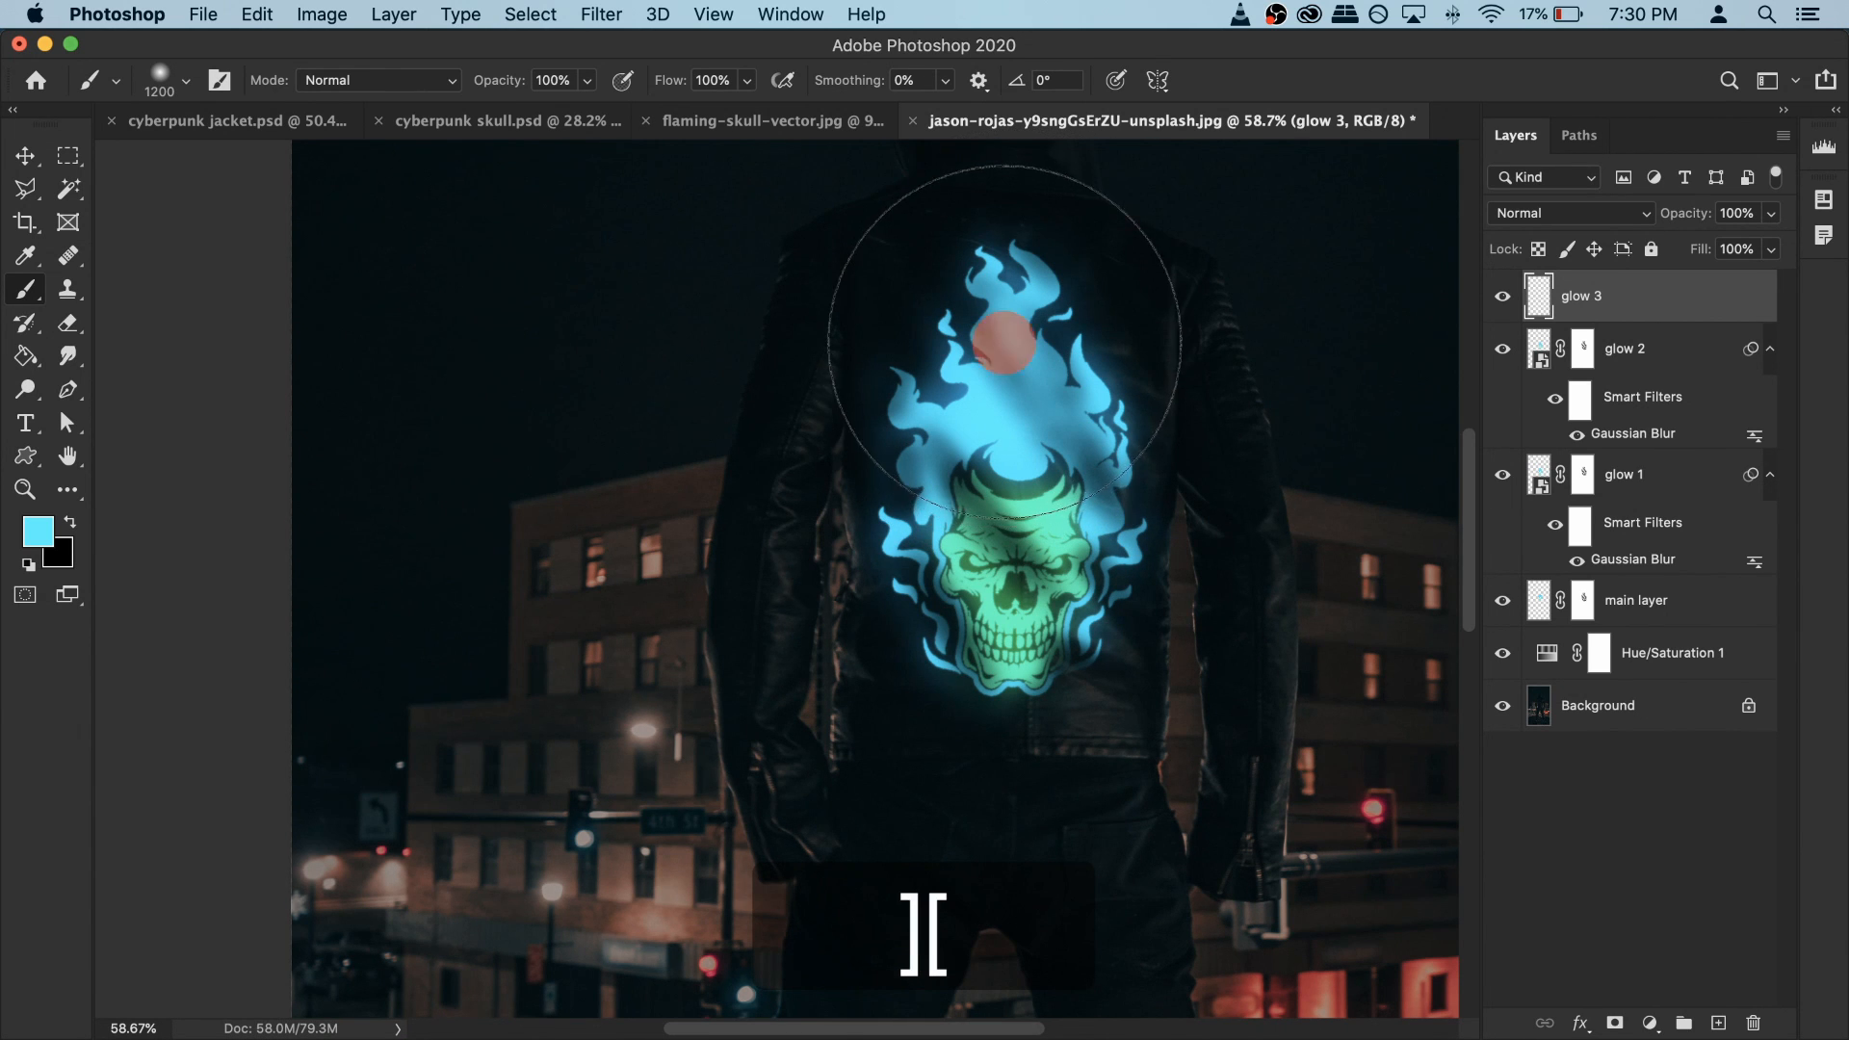
click(1009, 378)
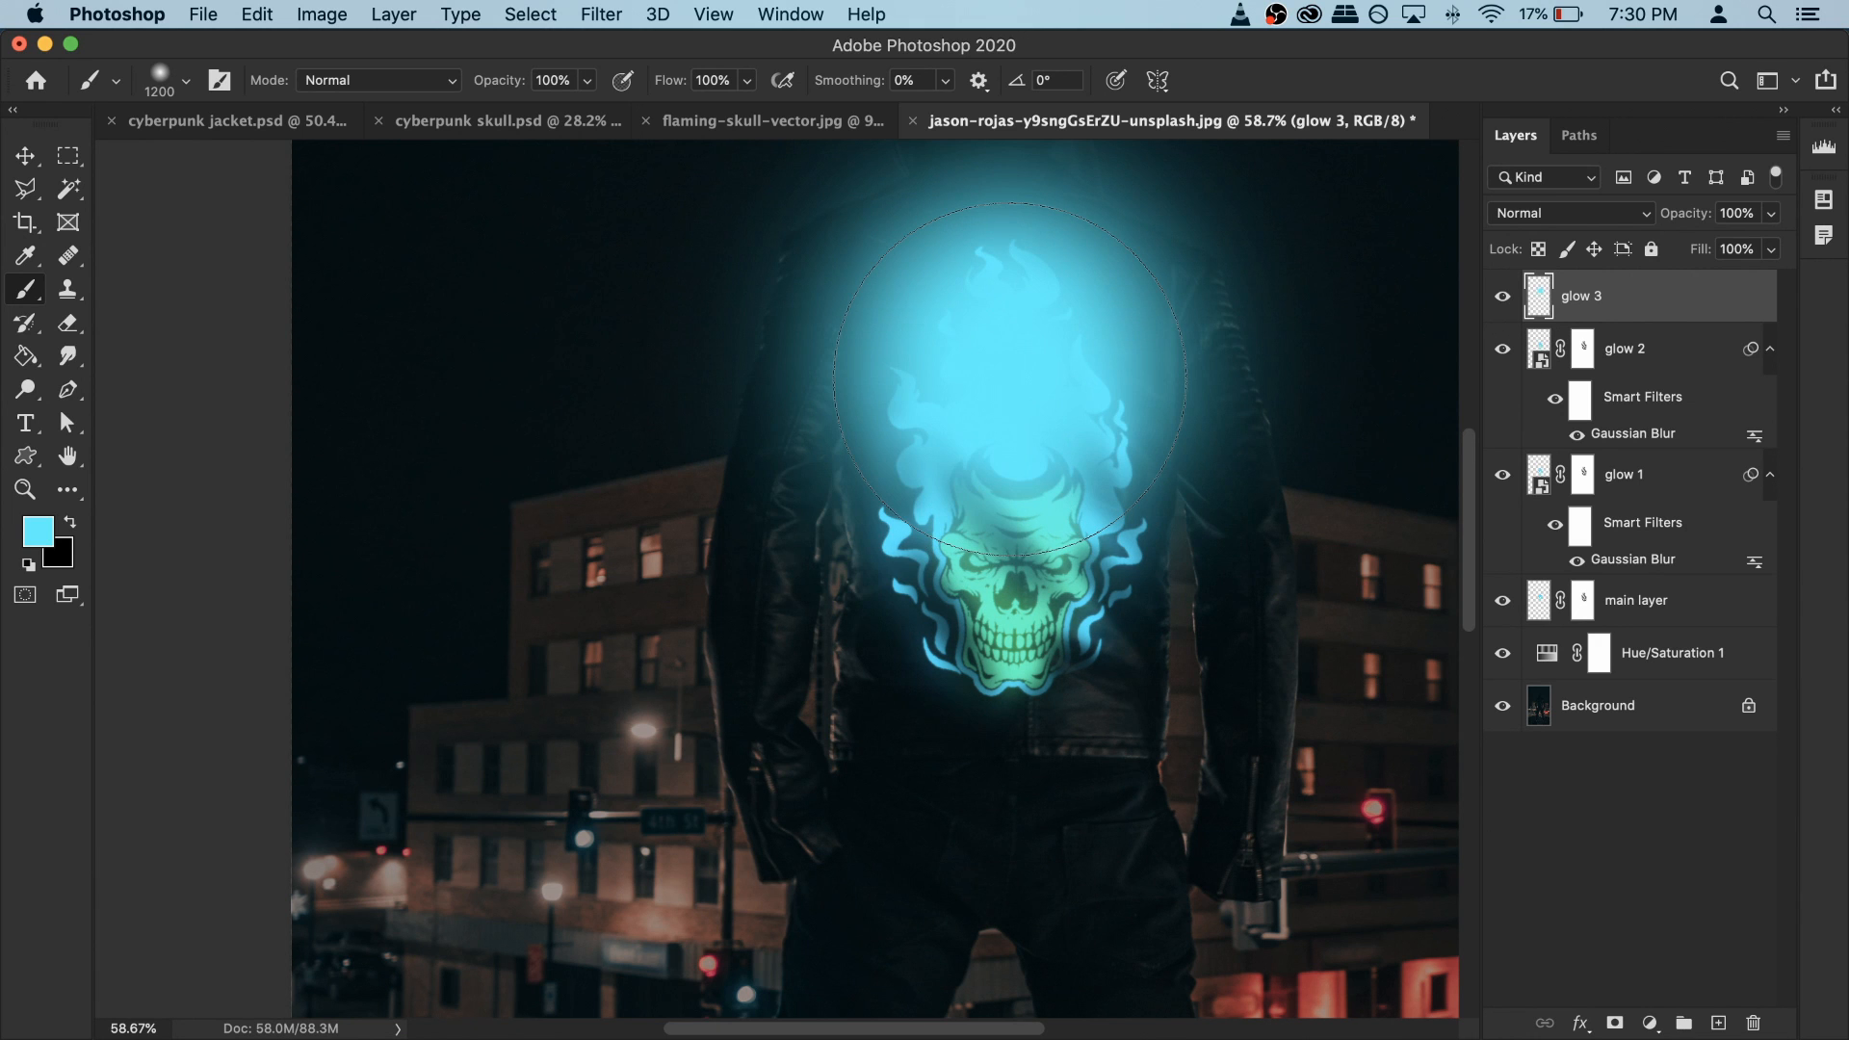
key(super+z)
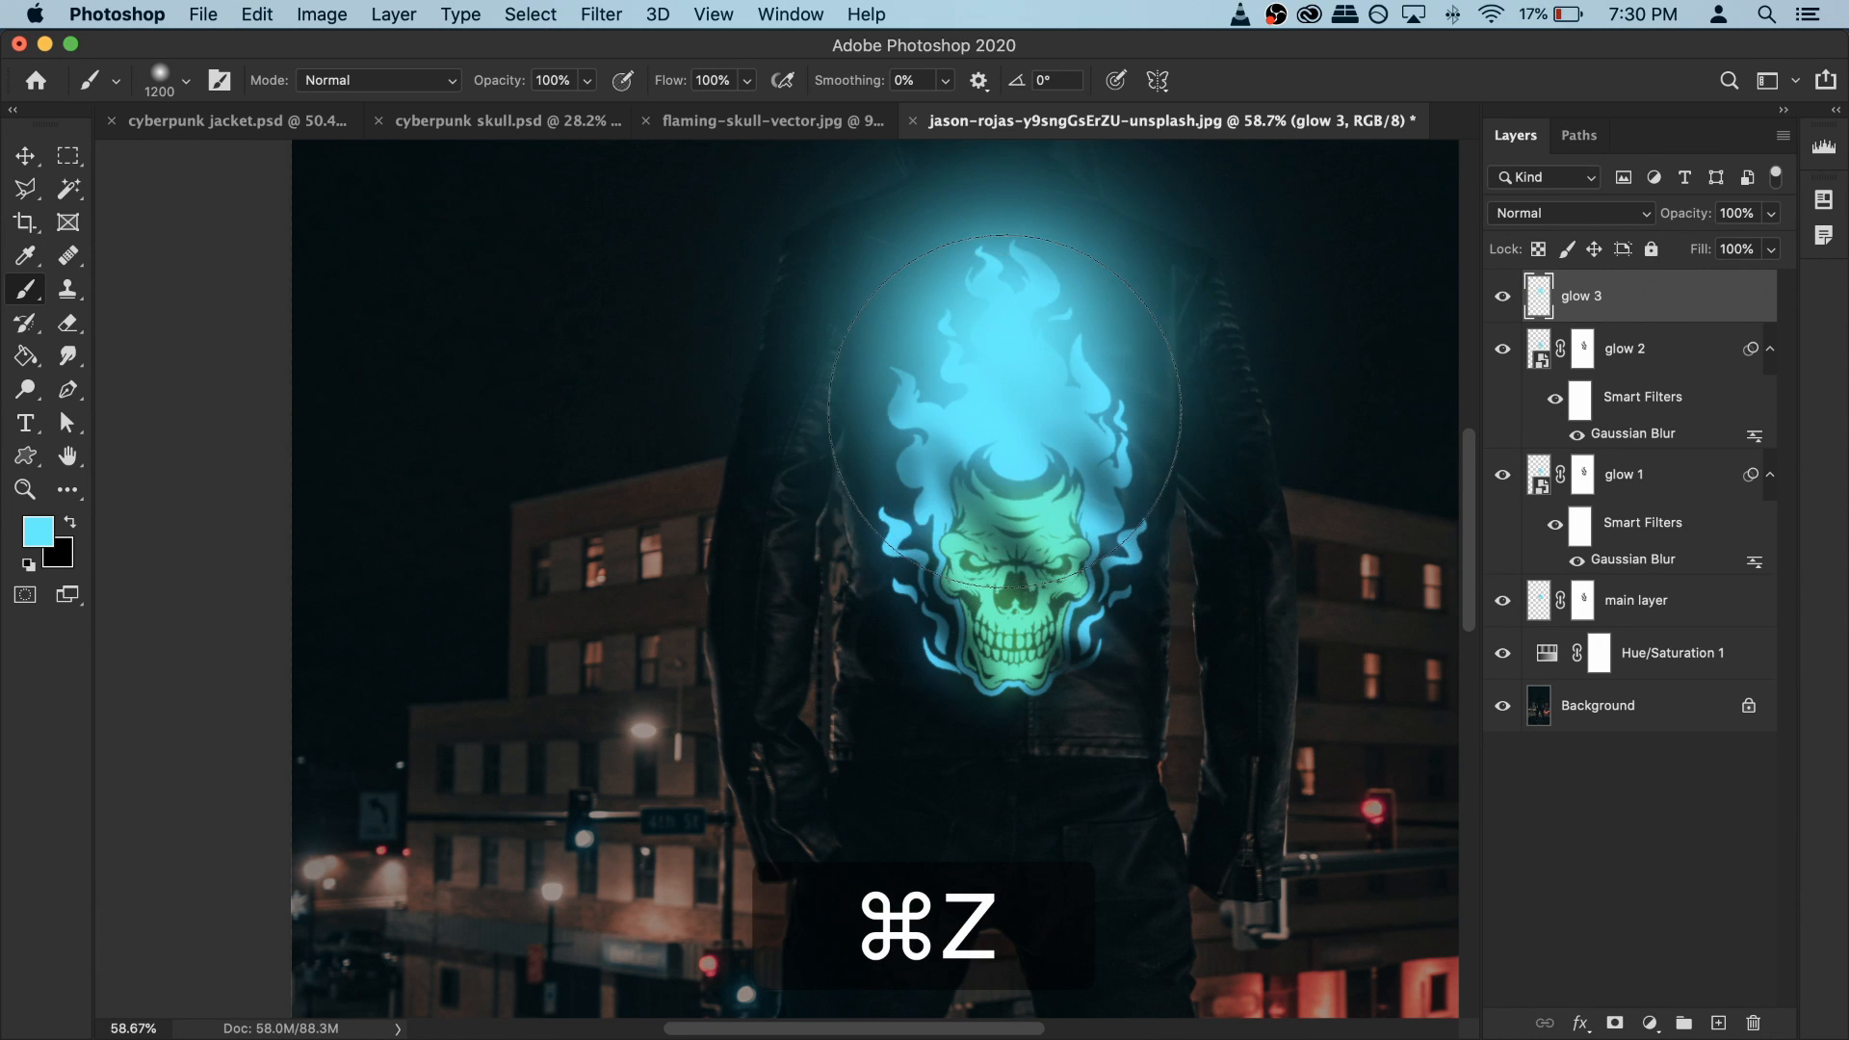
click(1004, 410)
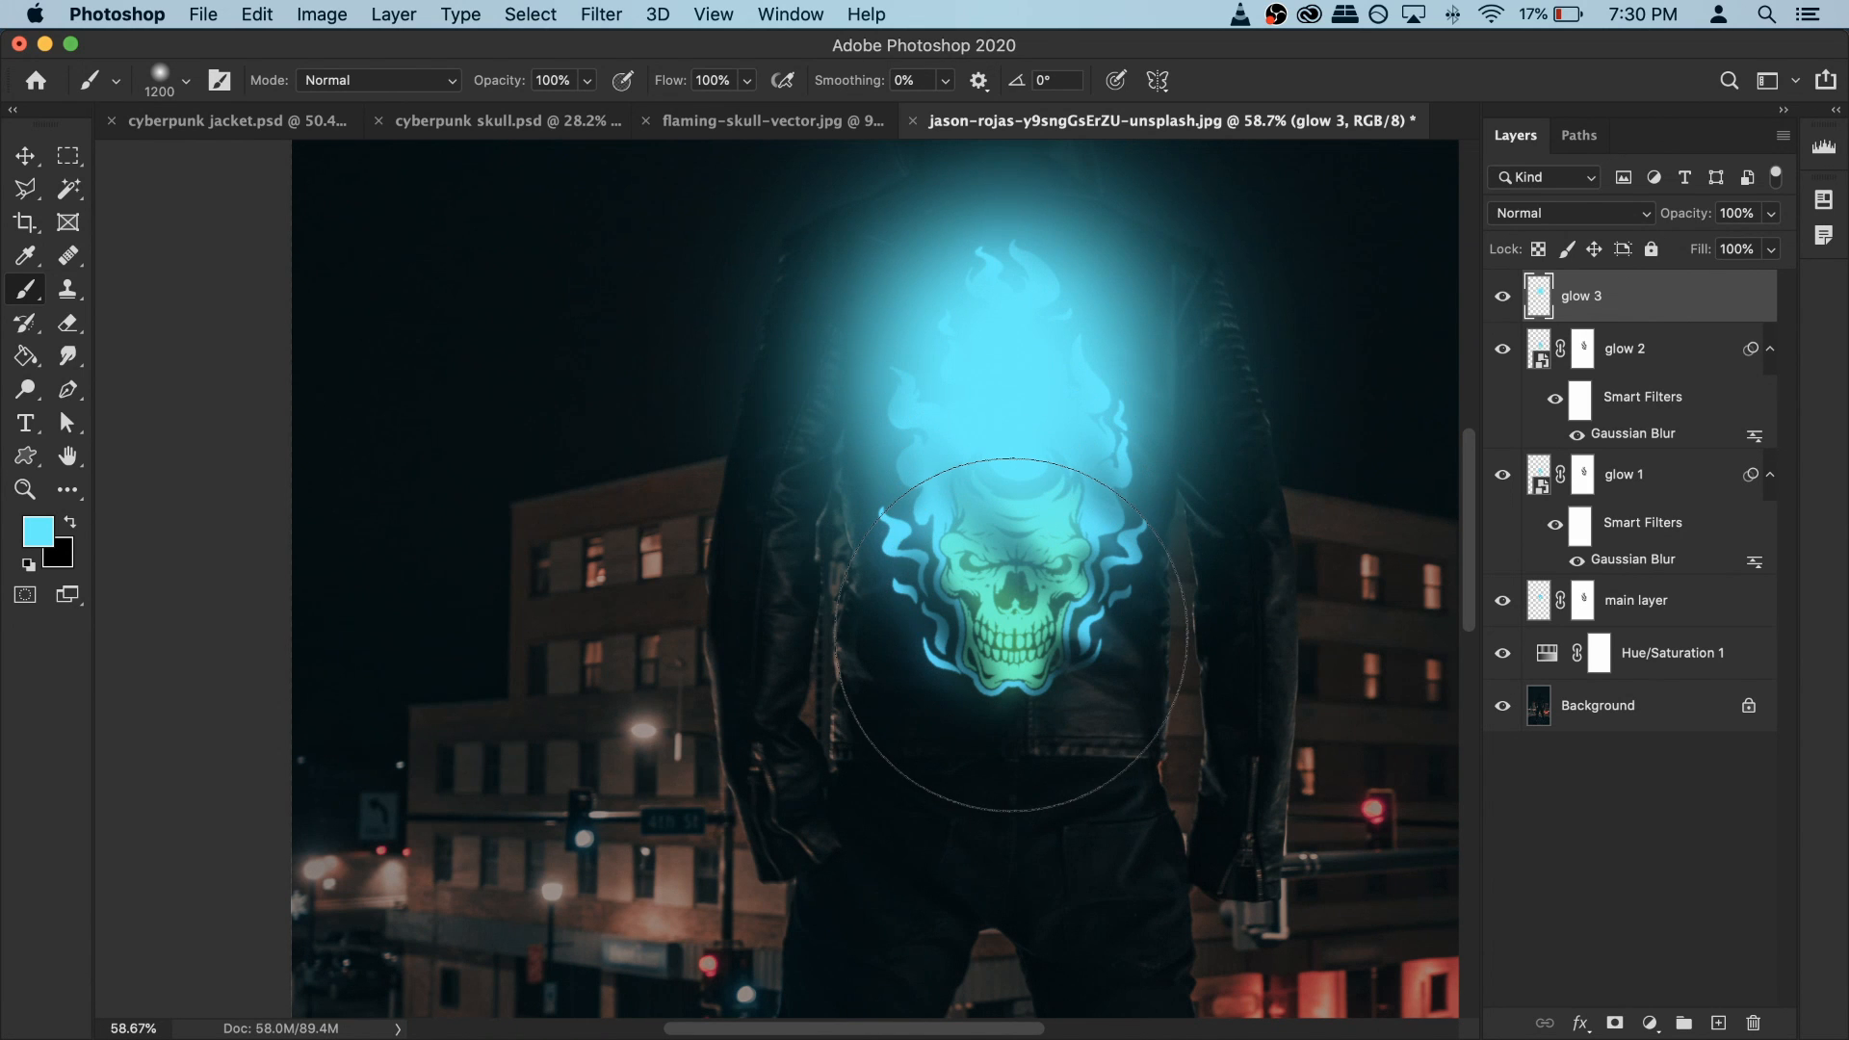
Step: Sample the green of the skull's jaw and dab it over the skull and the jacket area just below it
key(alt)
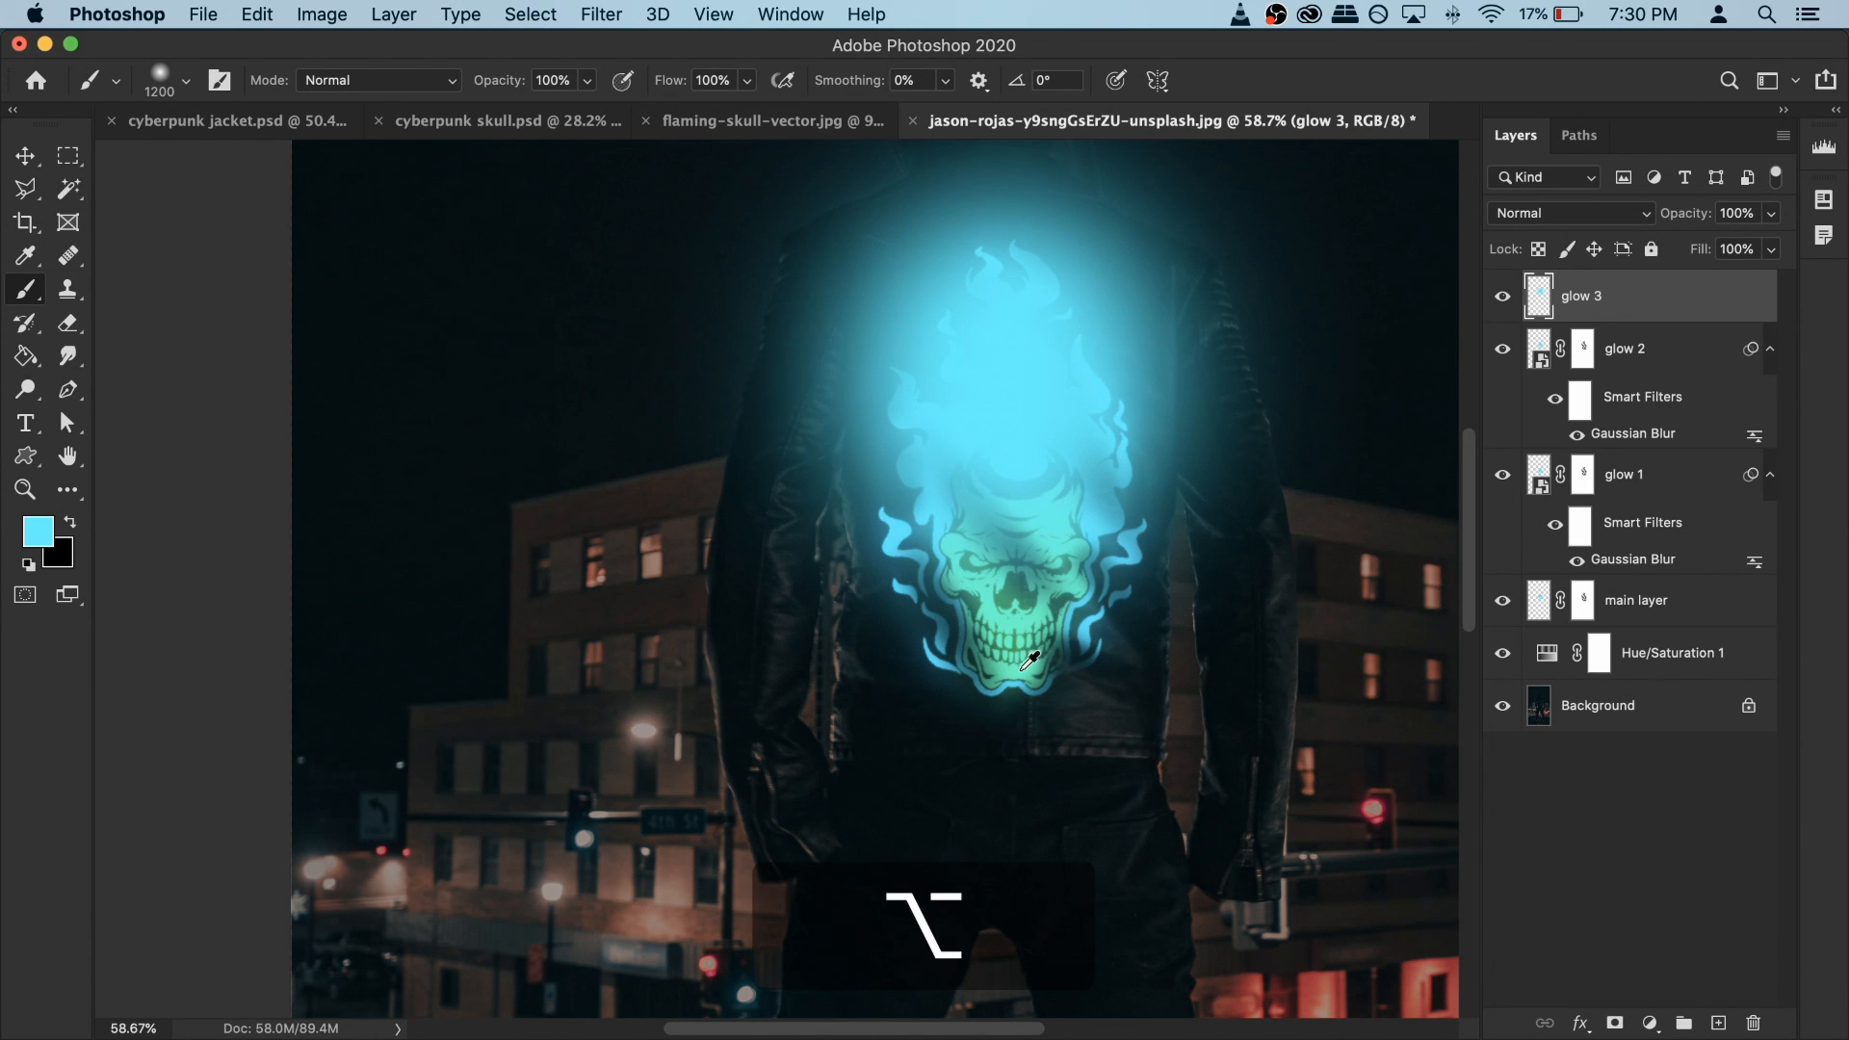
mouse_move(1026, 658)
mouse_down()
mouse_move(983, 683)
mouse_move(1018, 657)
mouse_up()
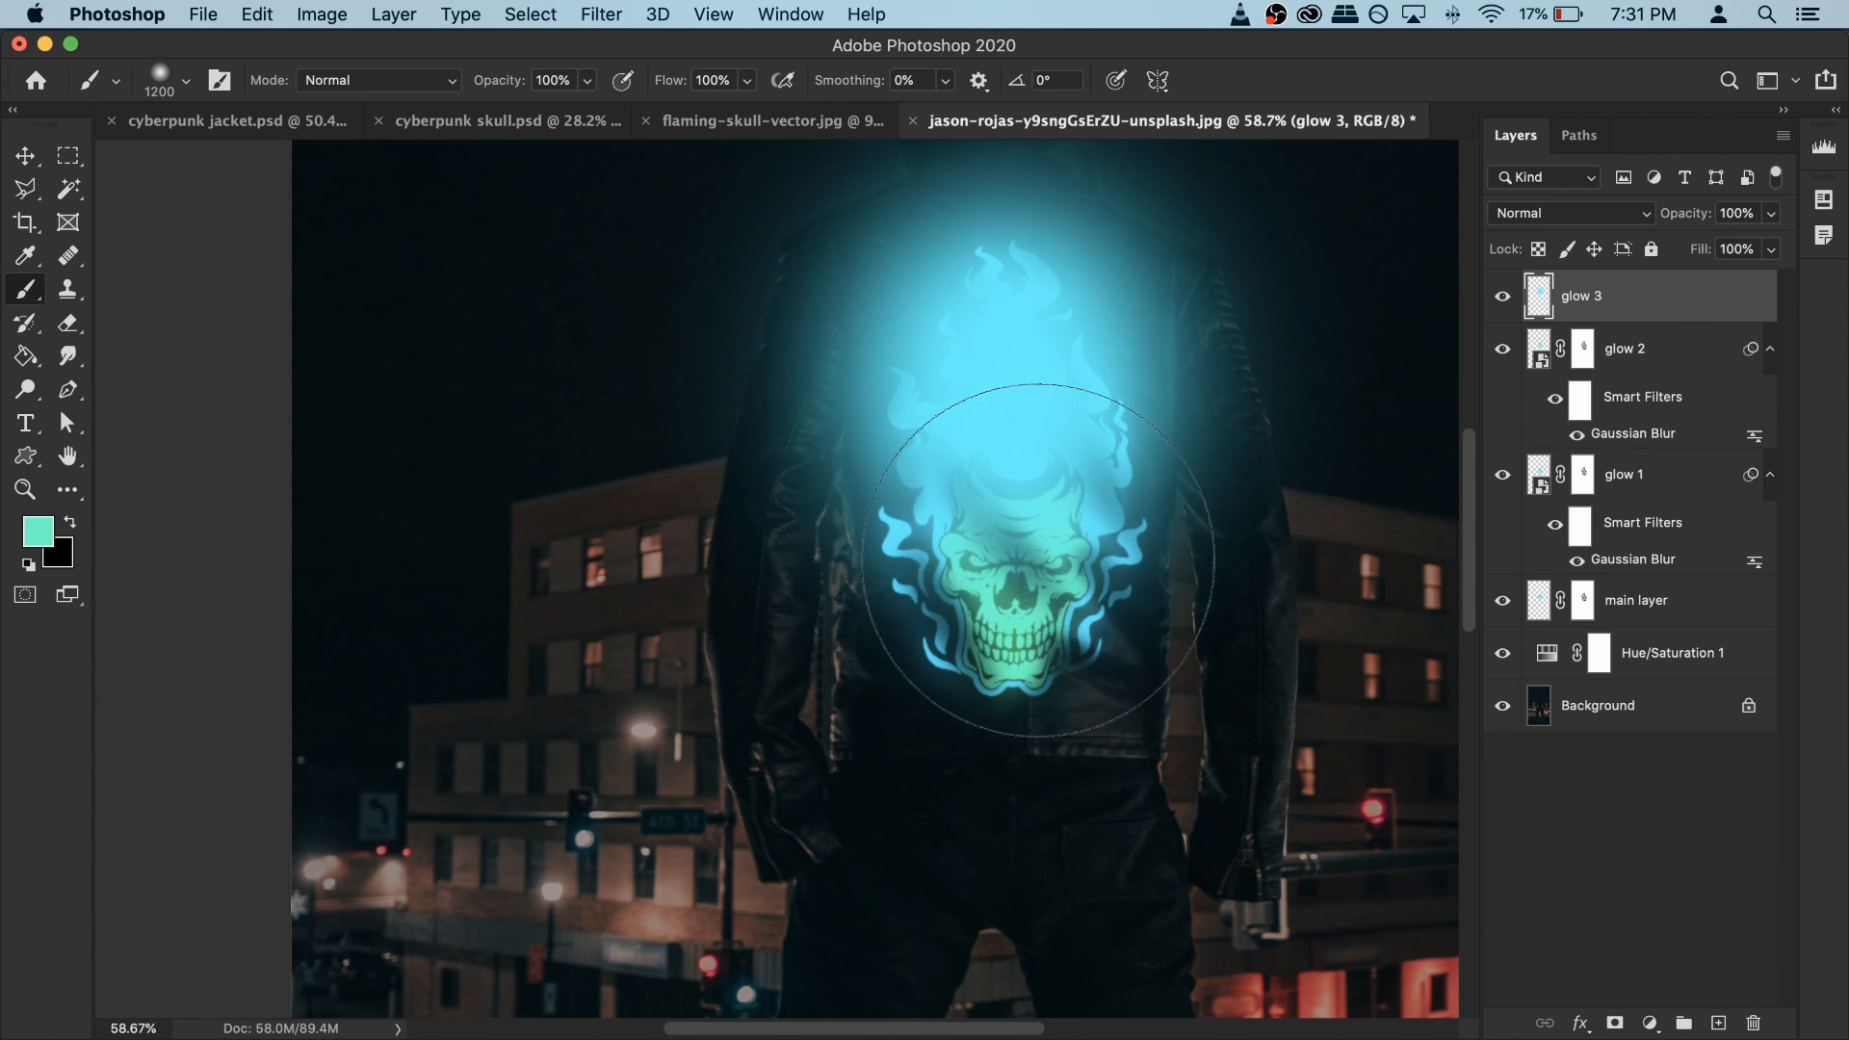
click(1003, 570)
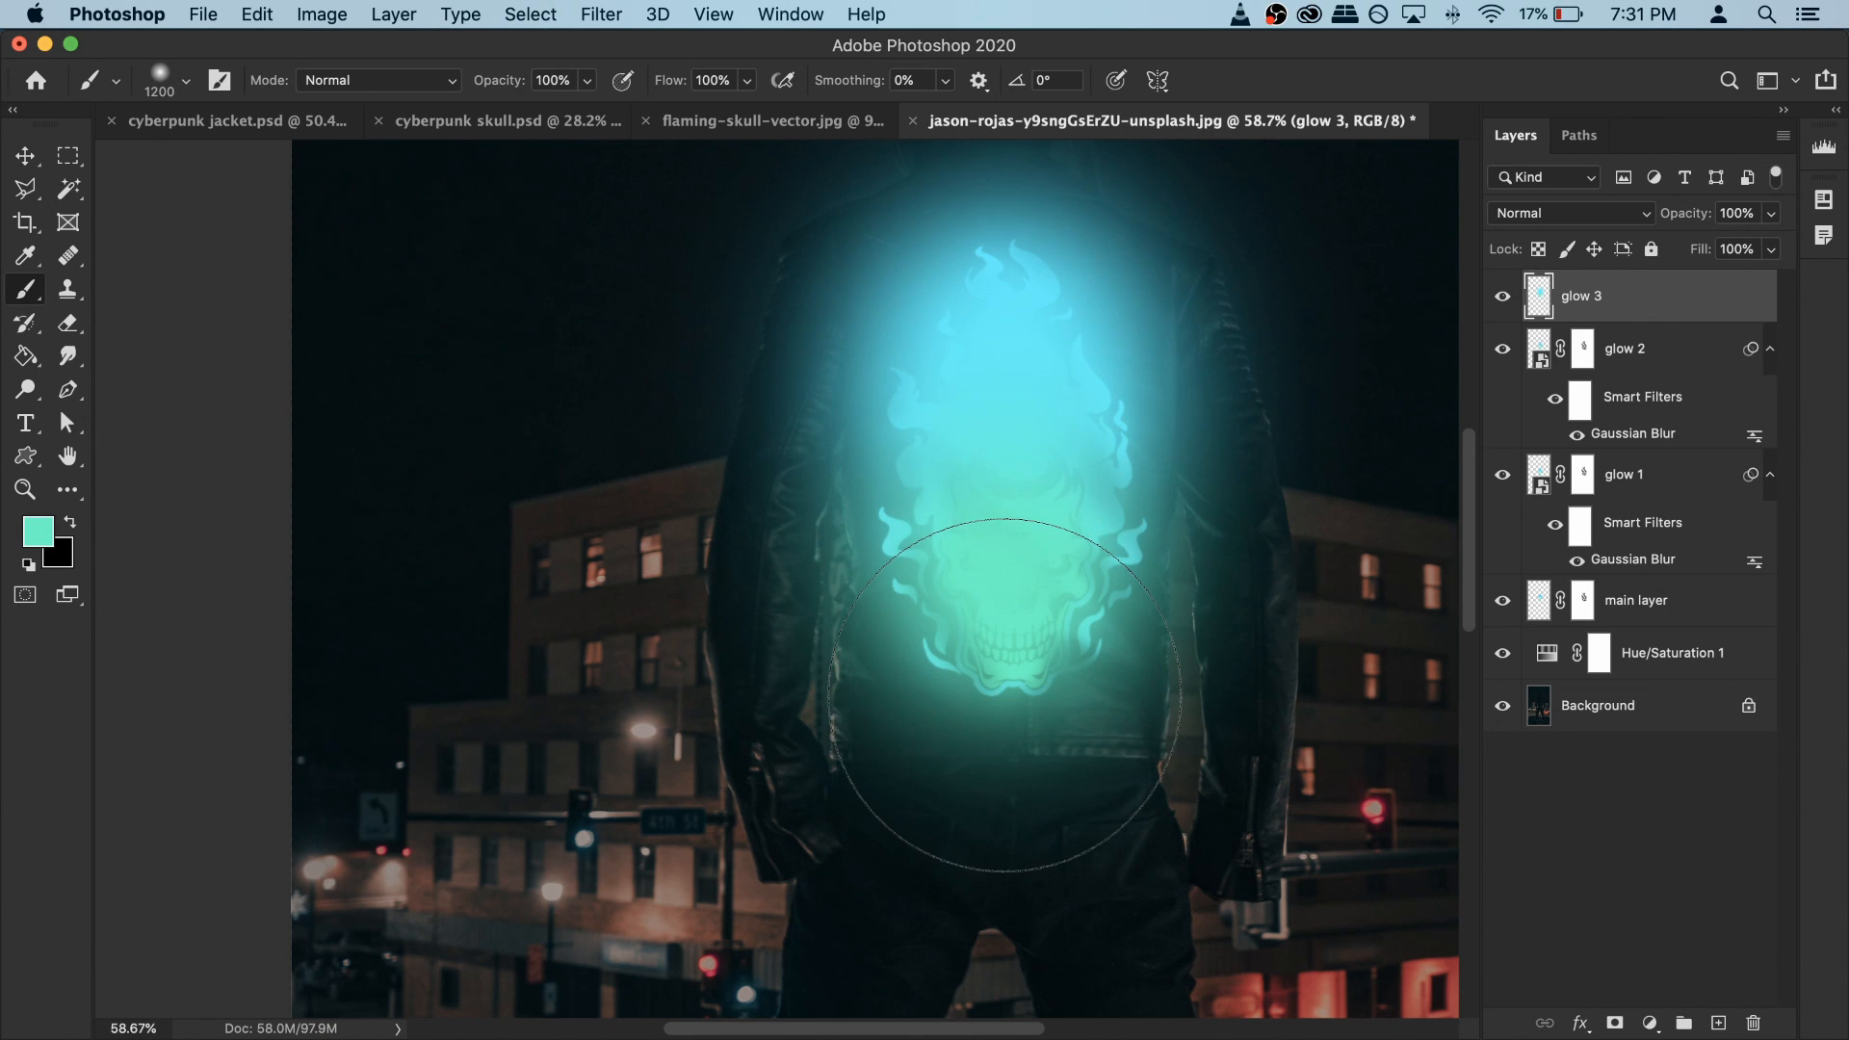
click(997, 679)
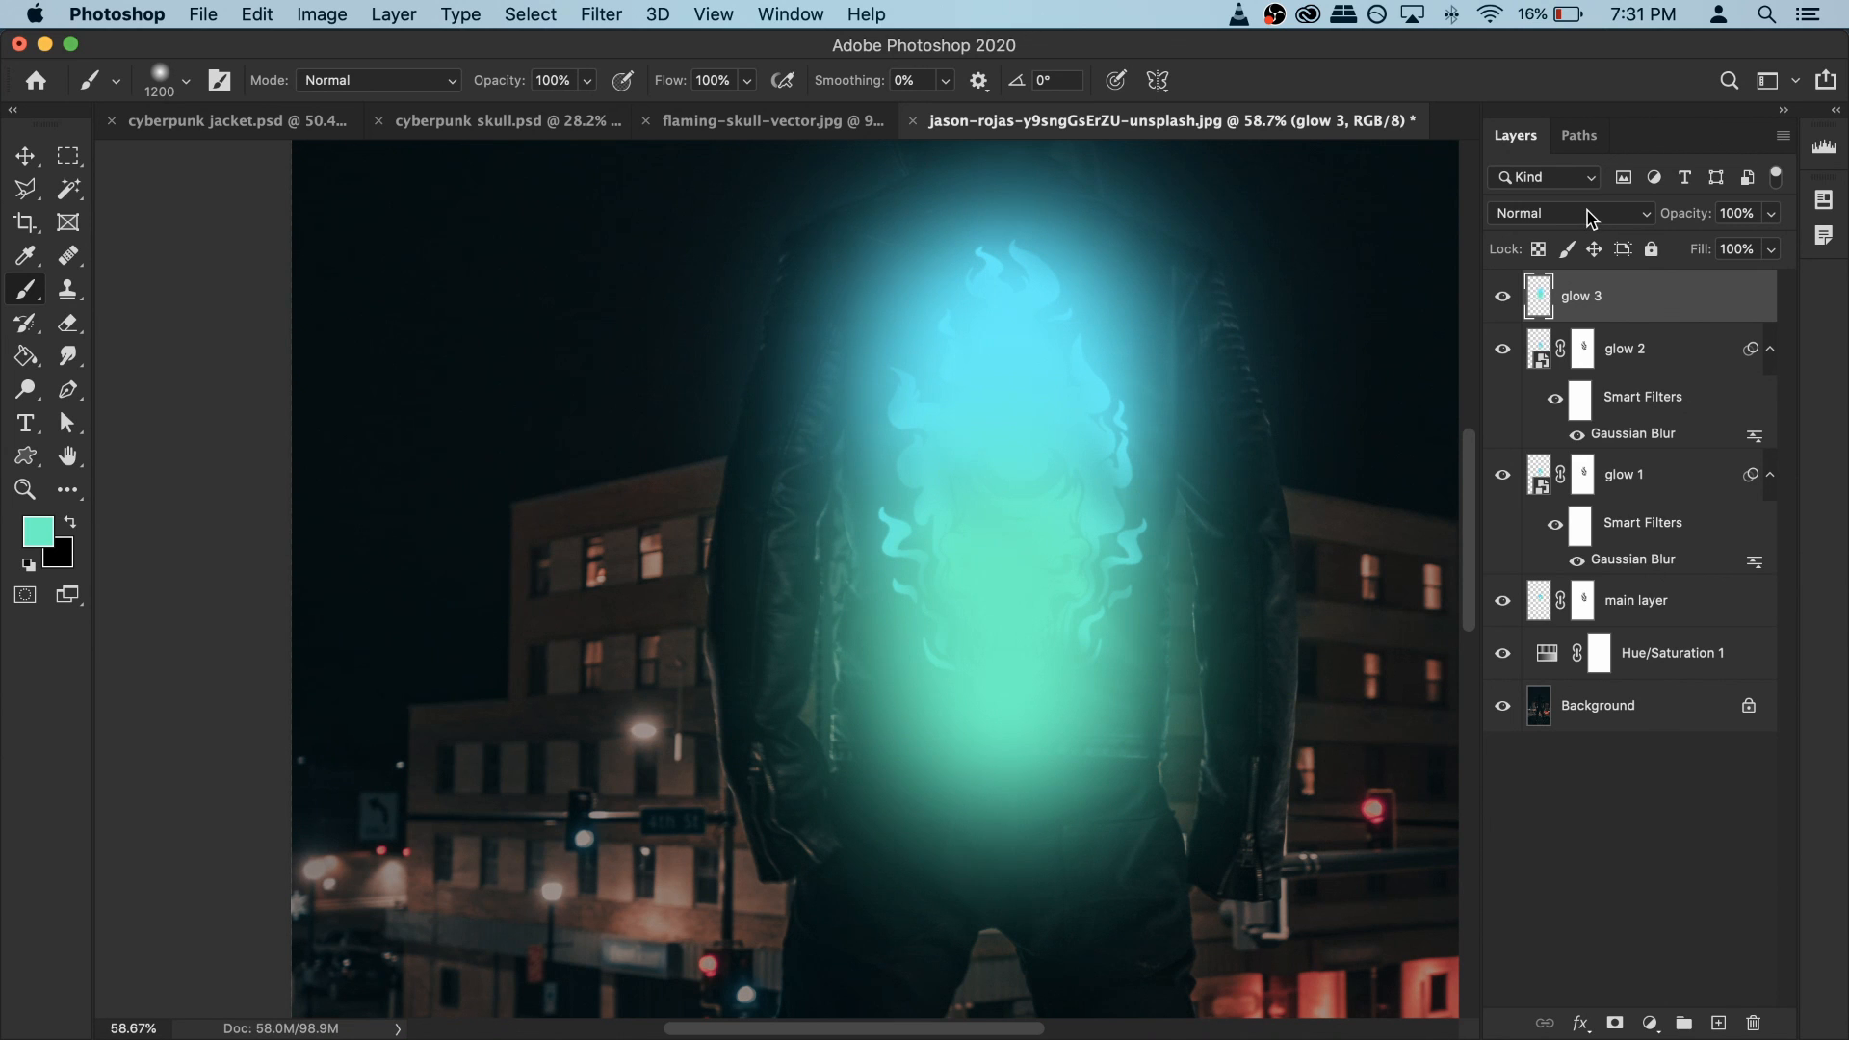
Step: Set glow 3 to Soft Light blending at 60% opacity and compare the image with and without the layer
click(1590, 214)
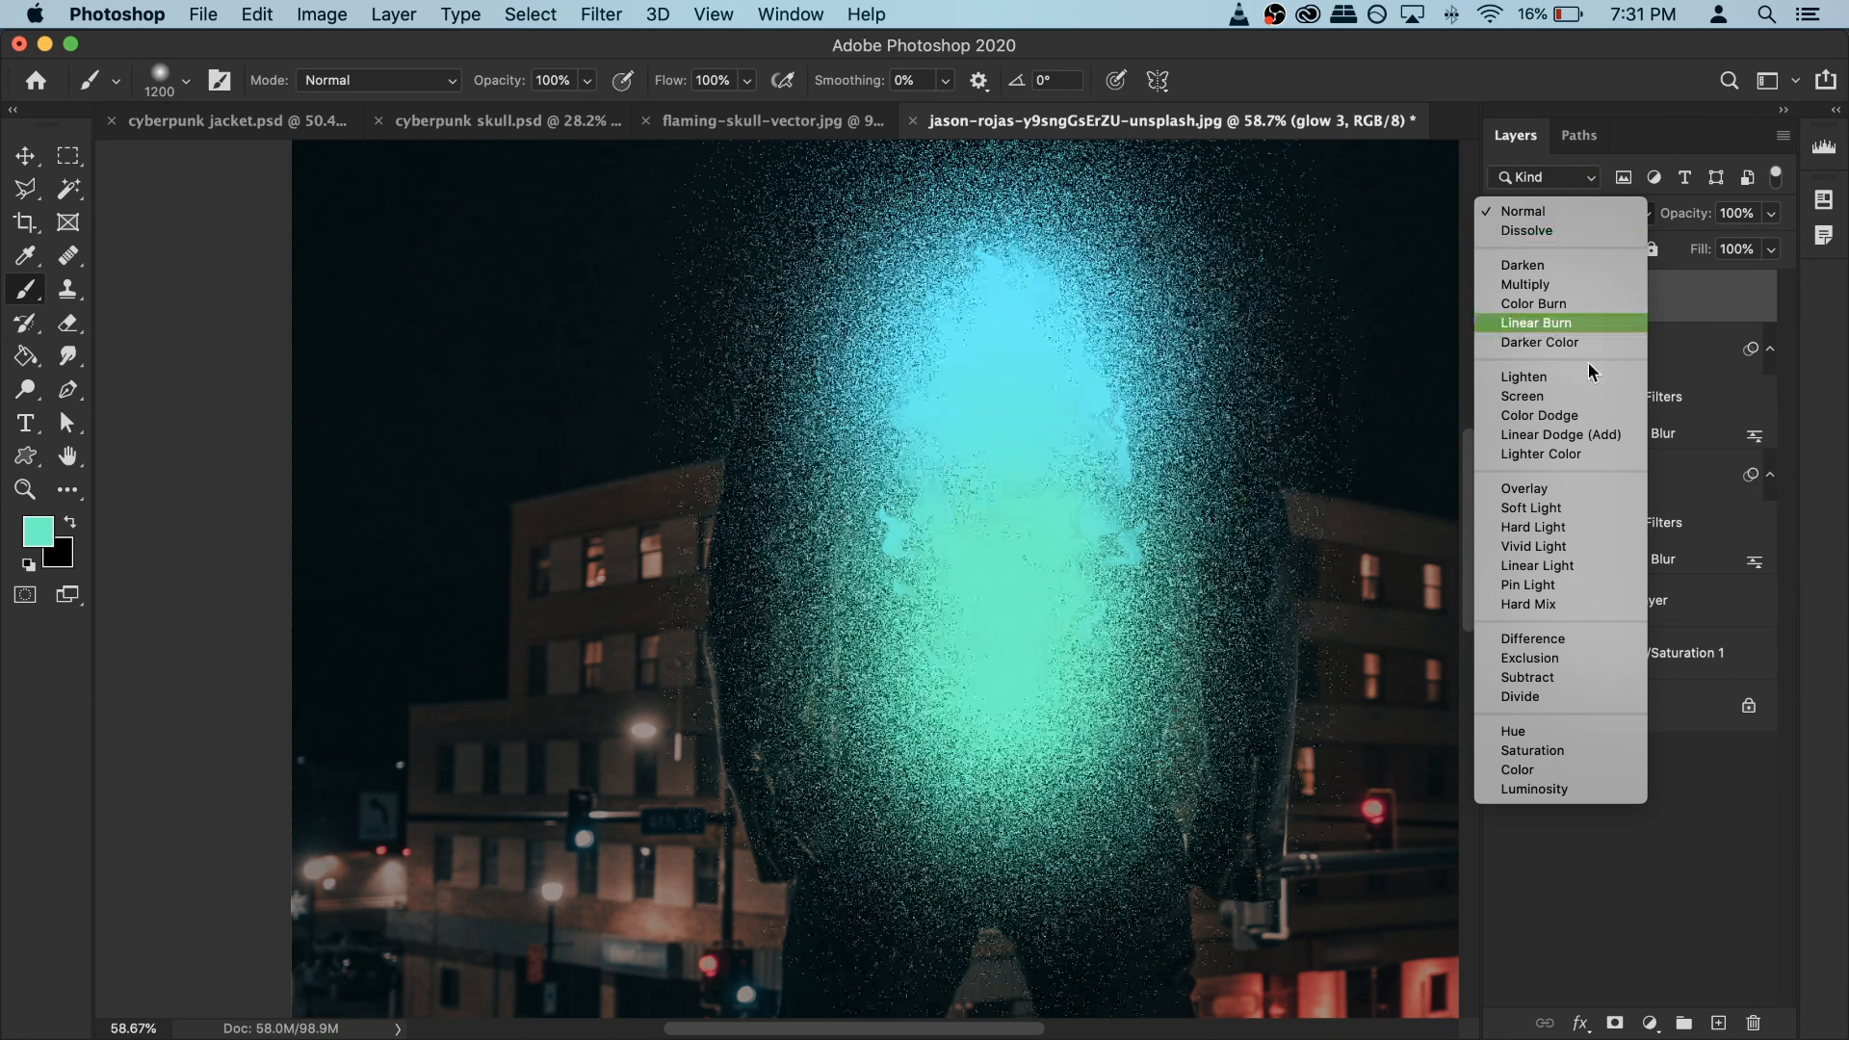
click(1562, 506)
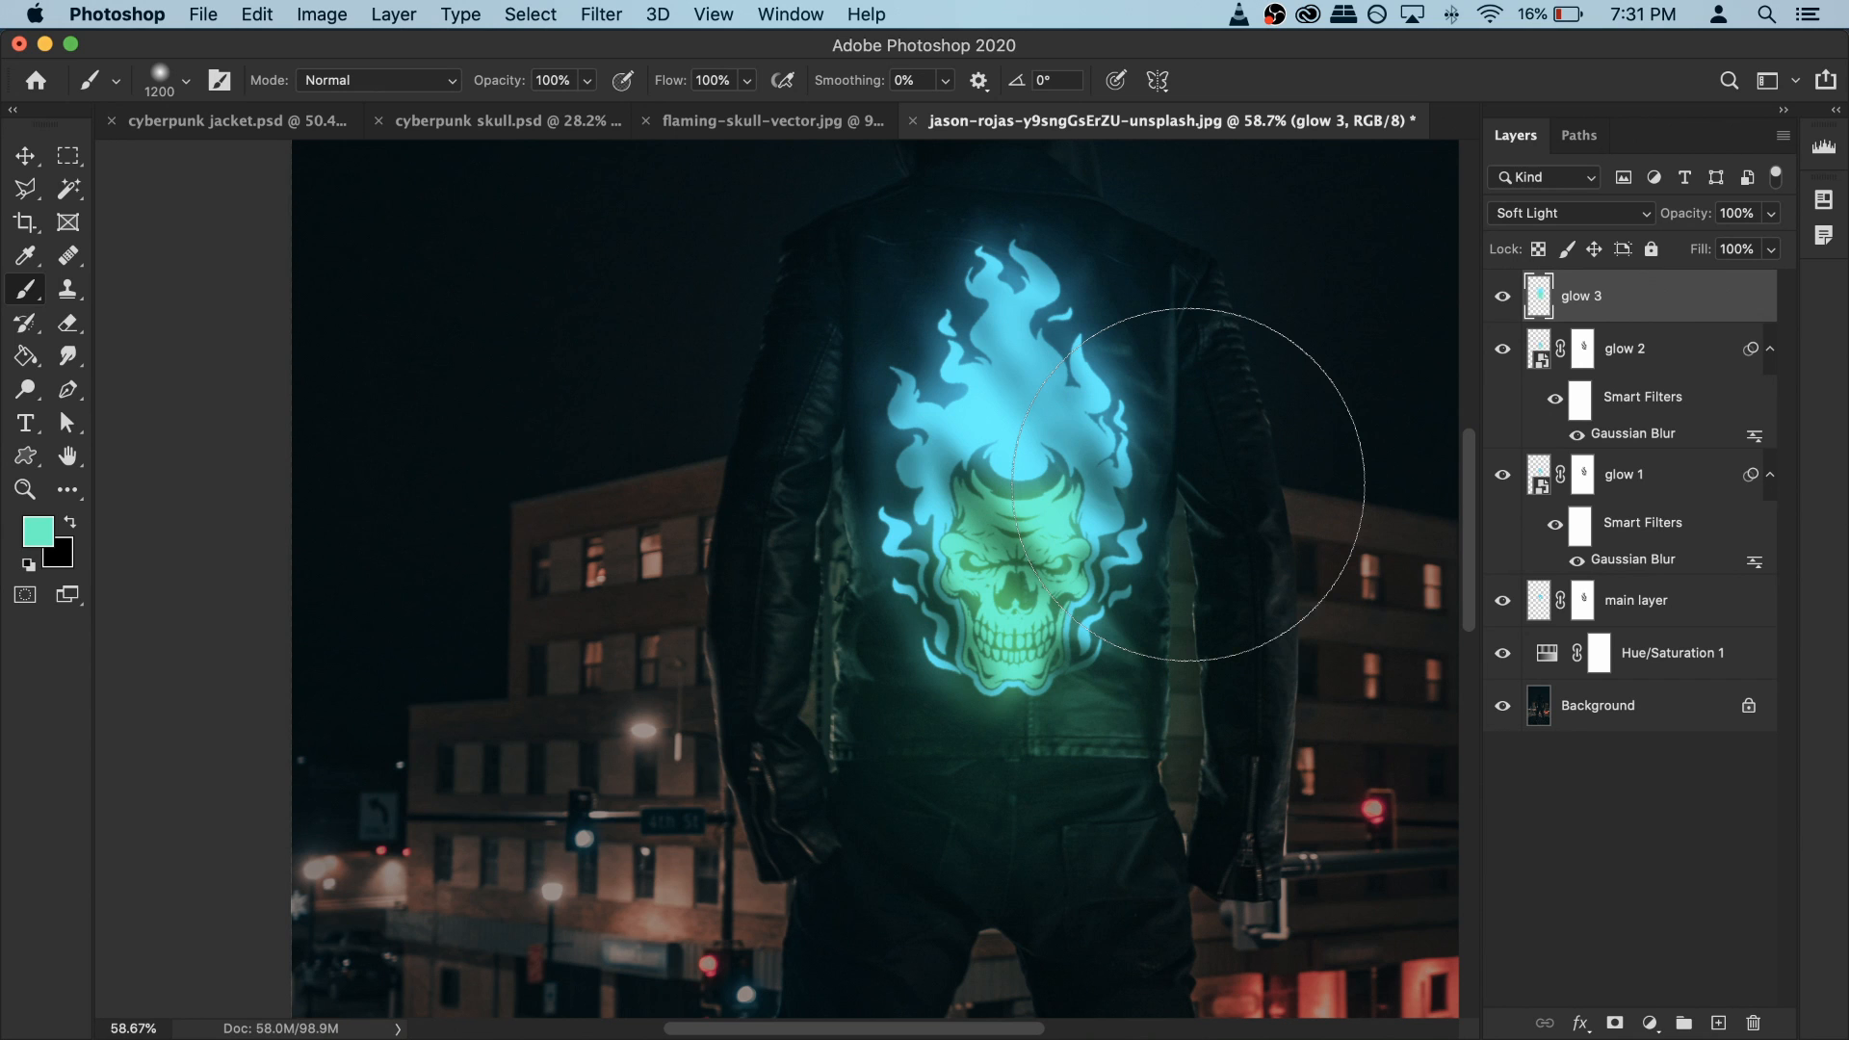
click(1771, 216)
drag(1719, 253, 1715, 248)
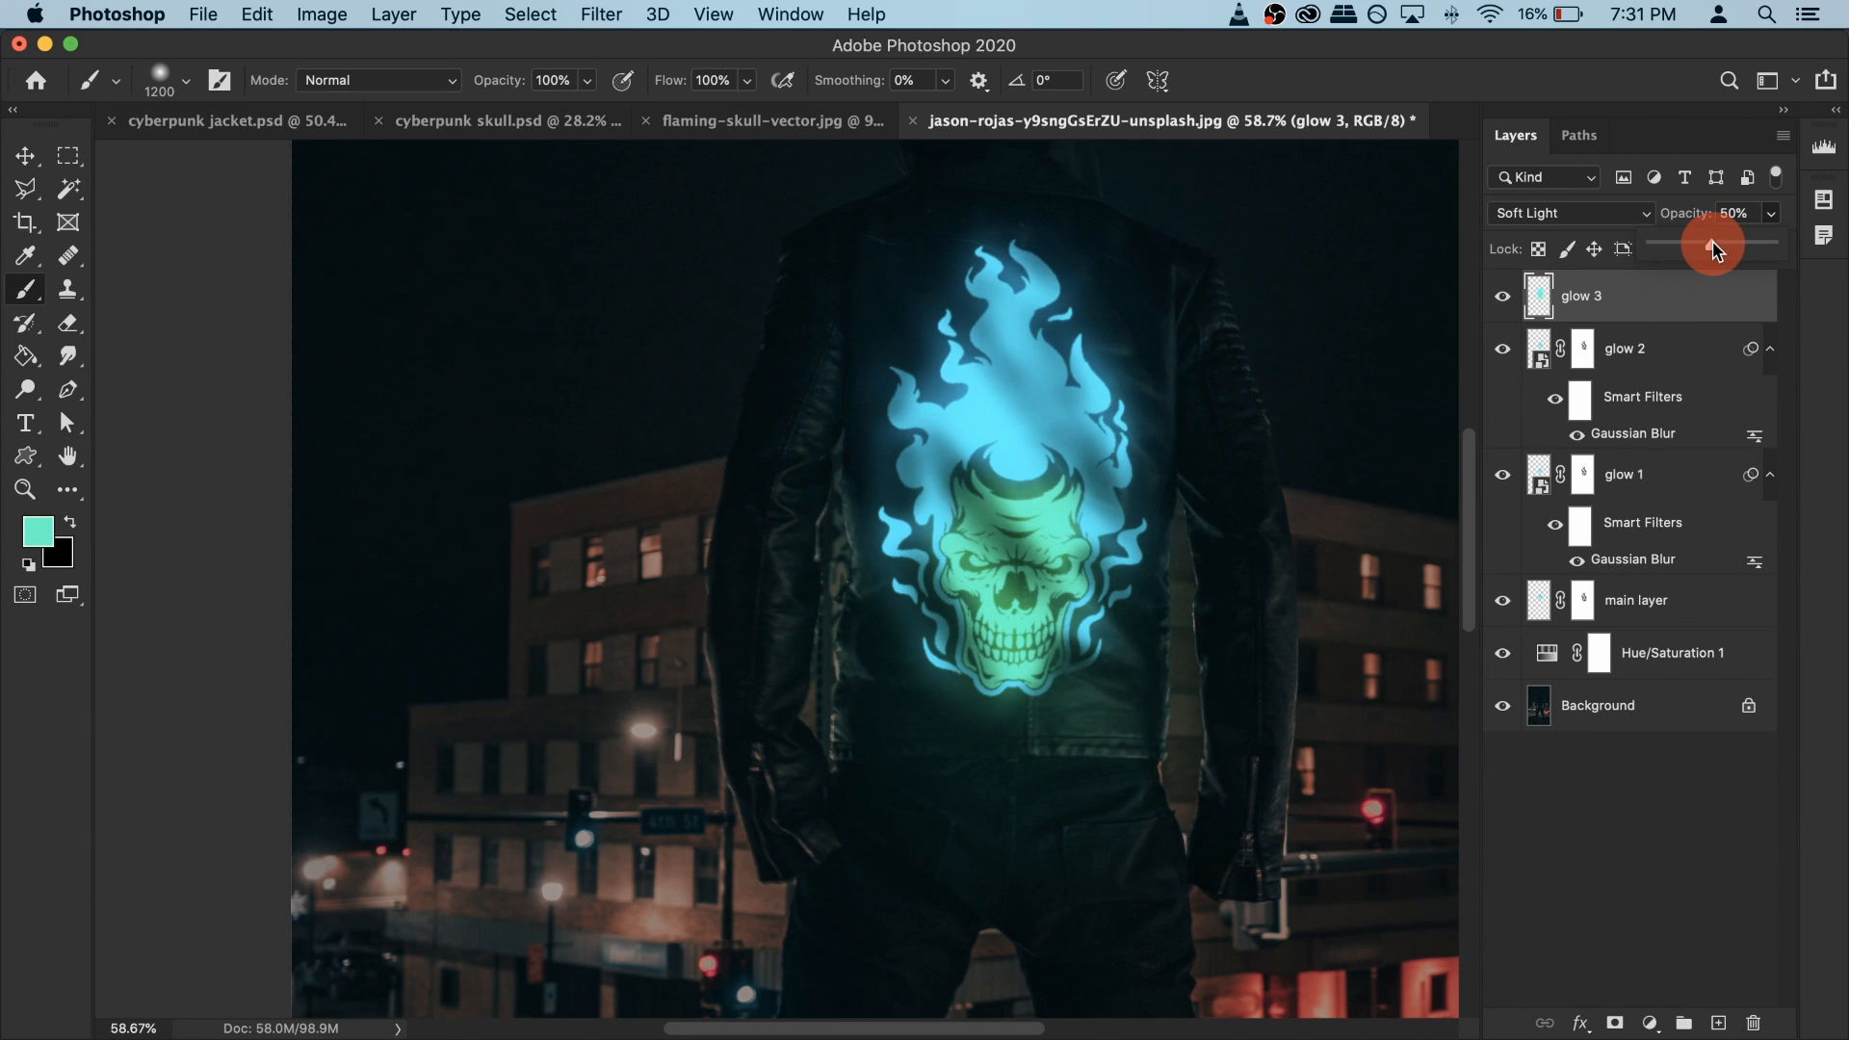
drag(1713, 243, 1713, 247)
click(1509, 299)
click(1508, 299)
drag(1682, 223, 1696, 224)
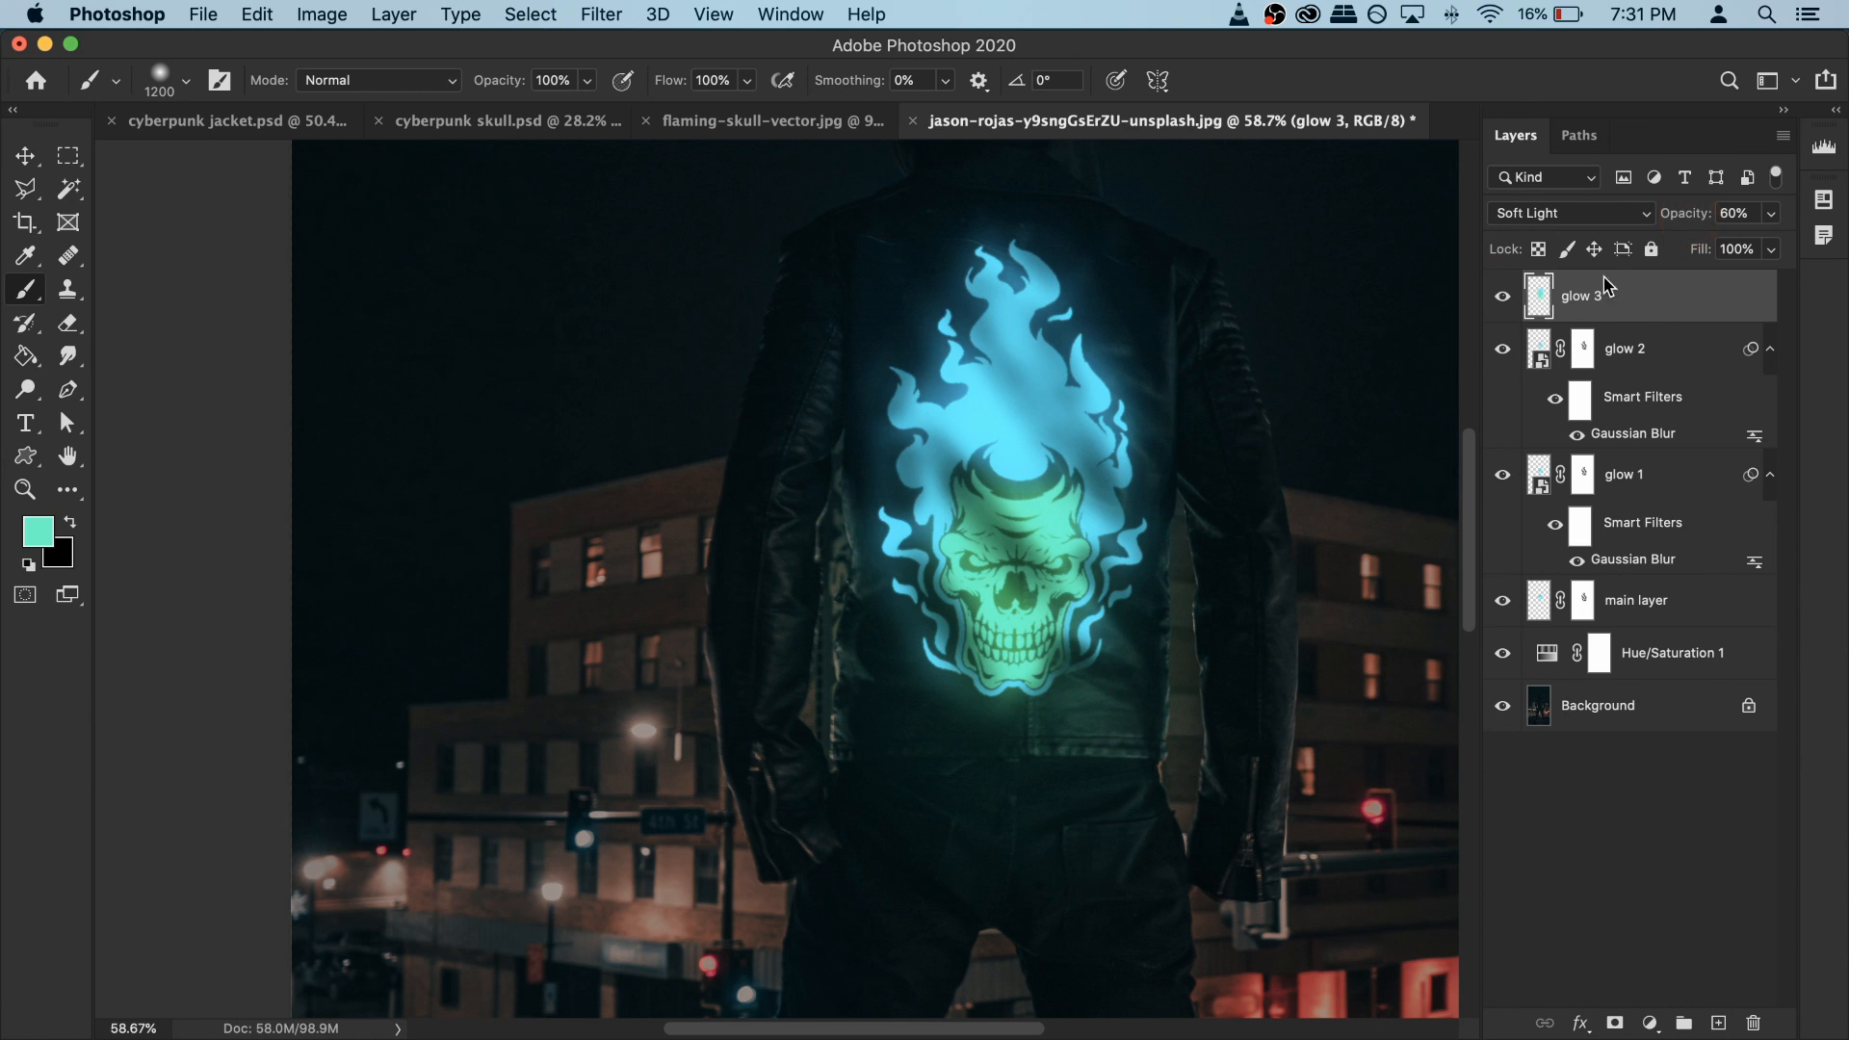
click(1509, 299)
click(1509, 299)
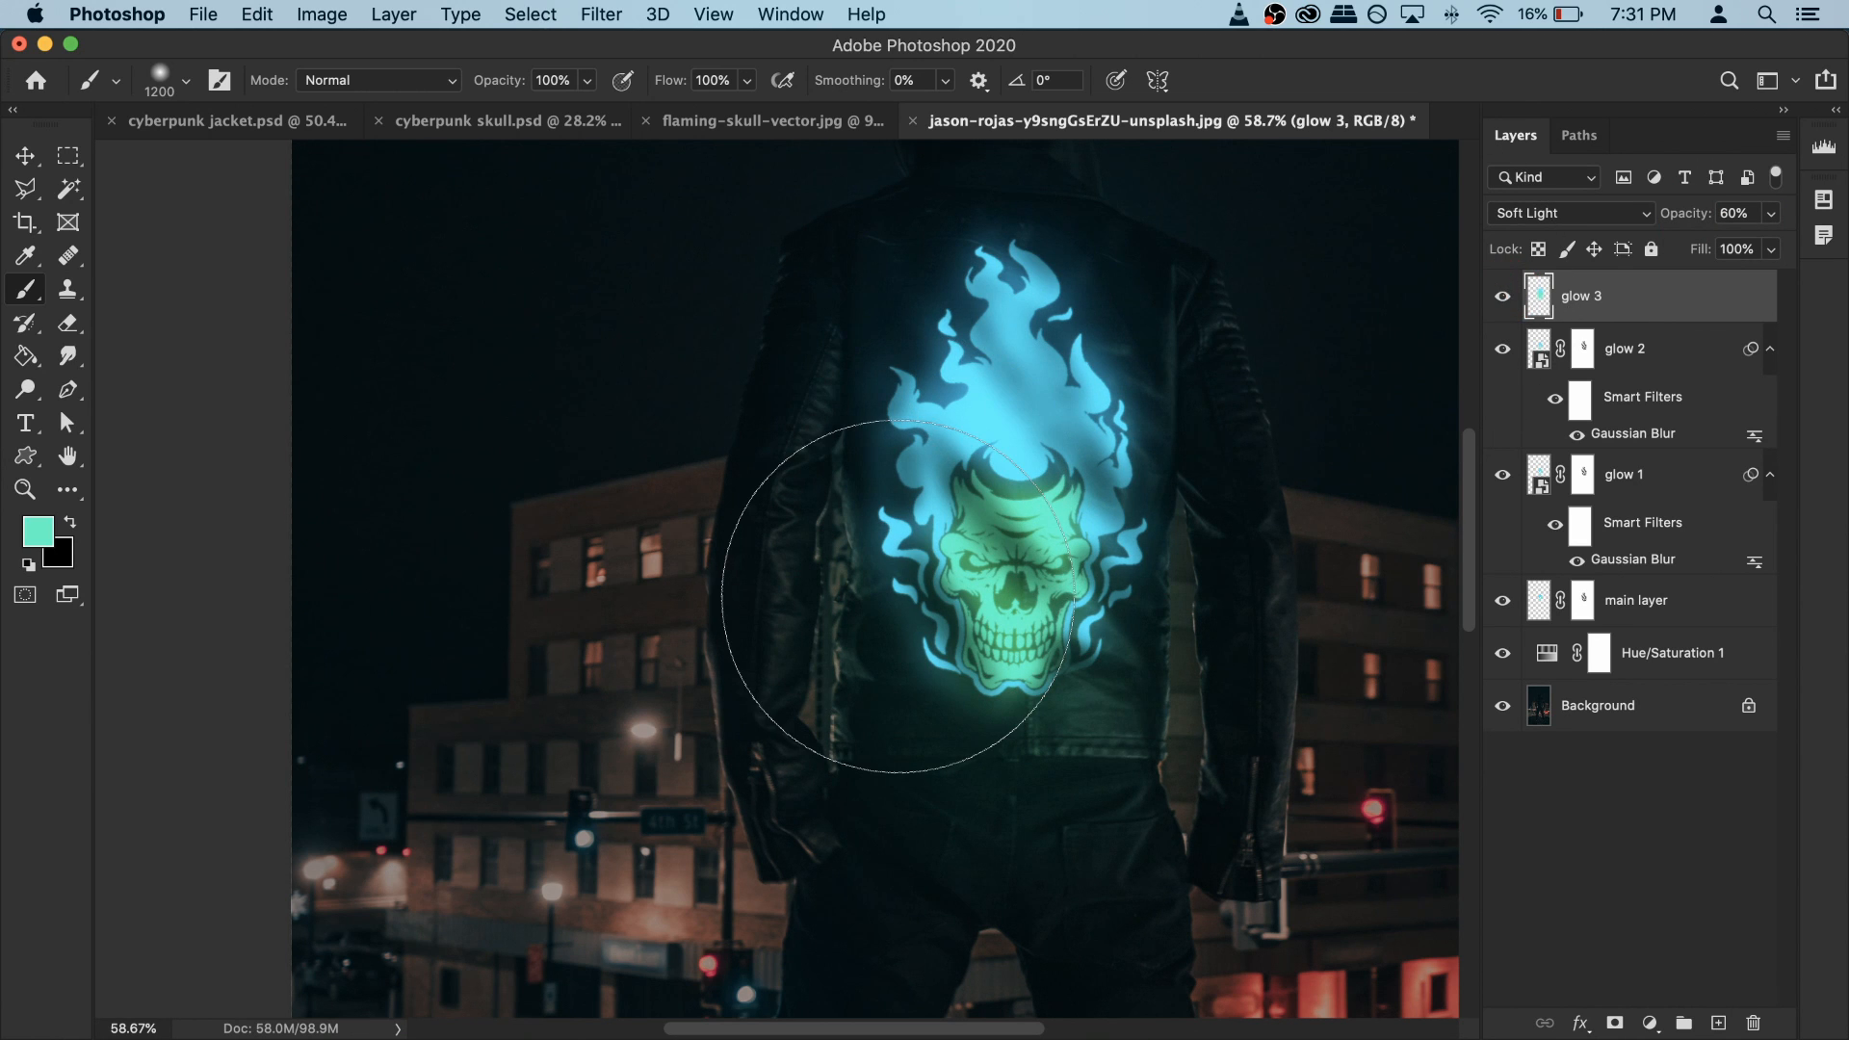
Step: Reduce the soft brush to 175 px and paint the green glow along the left sleeve
key(bracketleft)
key(bracketleft)
key(bracketleft)
key(bracketleft)
key(bracketleft)
key(bracketleft)
key(bracketleft)
key(bracketleft)
key(bracketleft)
key(bracketleft)
key(bracketleft)
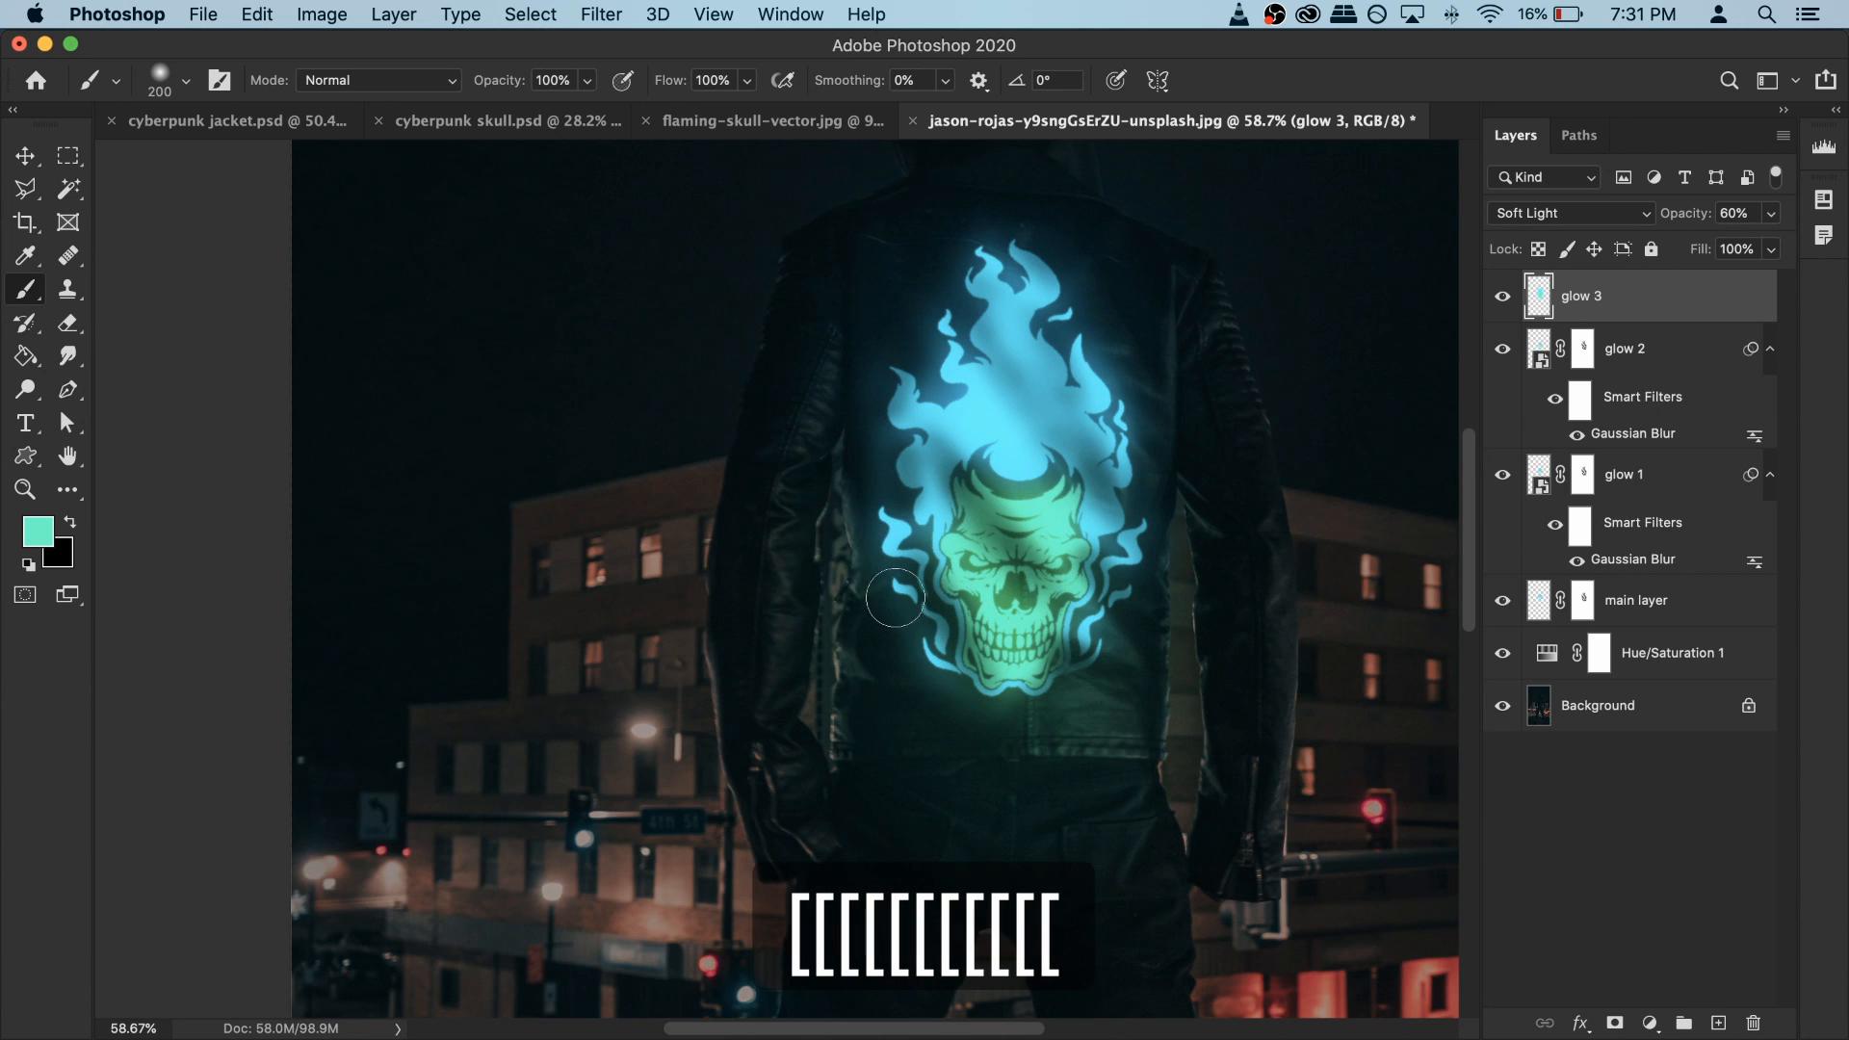
key(bracketright)
scroll(895, 597, up, 5)
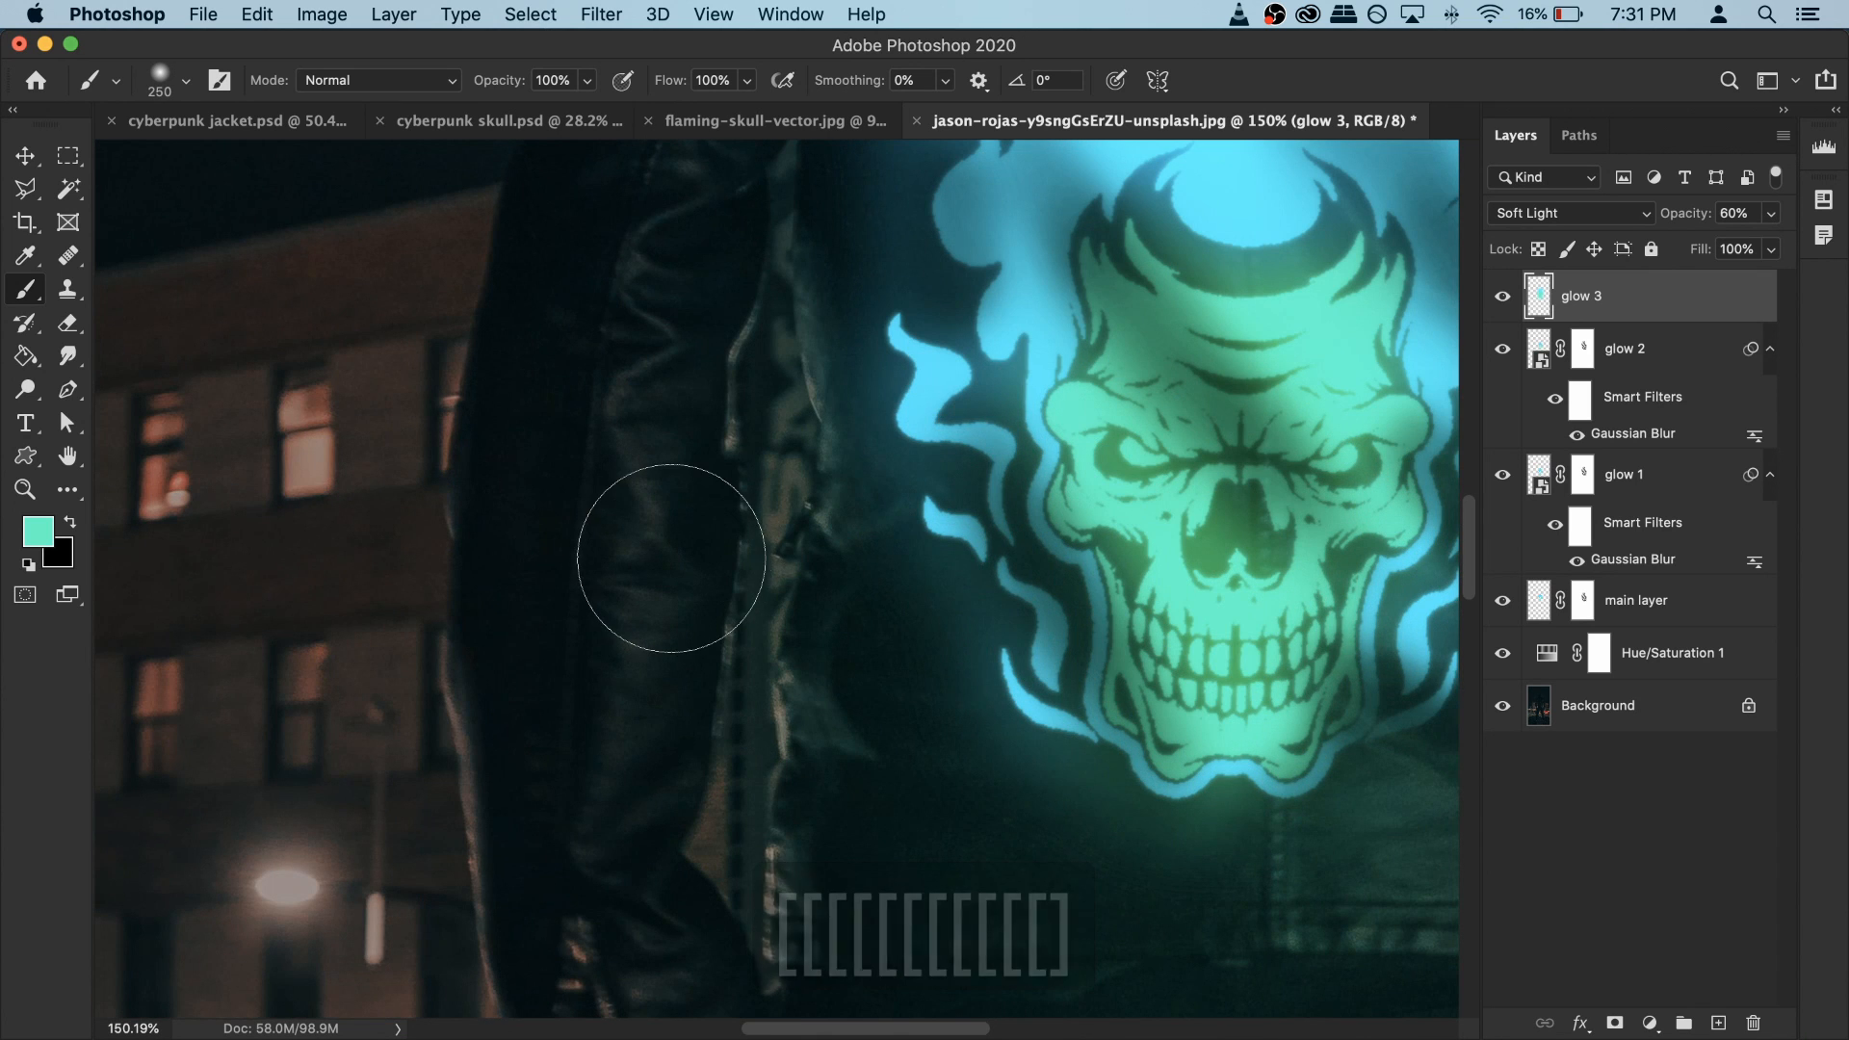
key(bracketleft)
key(bracketleft)
mouse_move(661, 558)
mouse_down()
mouse_move(681, 424)
mouse_move(659, 729)
mouse_move(661, 619)
mouse_move(661, 661)
mouse_up()
mouse_move(709, 536)
mouse_down()
mouse_move(716, 807)
mouse_move(702, 549)
mouse_move(723, 413)
mouse_move(702, 536)
mouse_up()
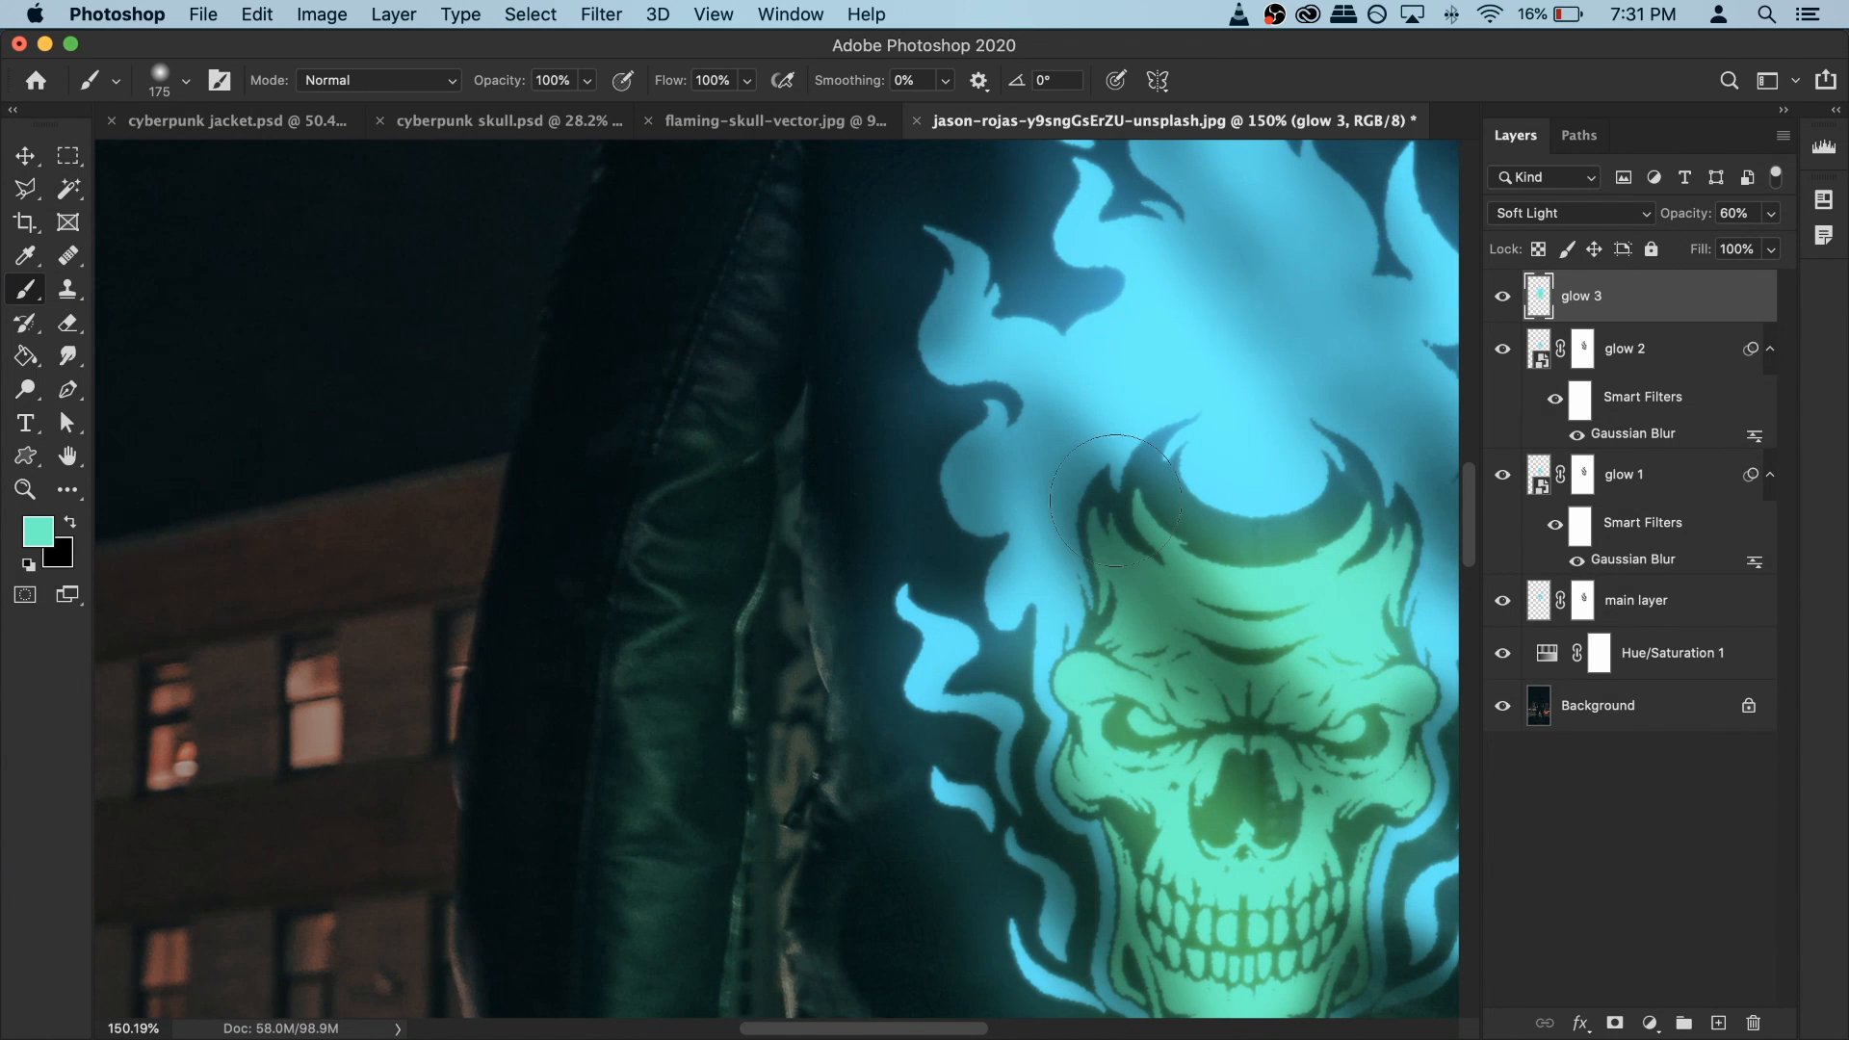
Step: Sample the light blue of the flames and paint it down the left sleeve beside them
alt+click(1156, 347)
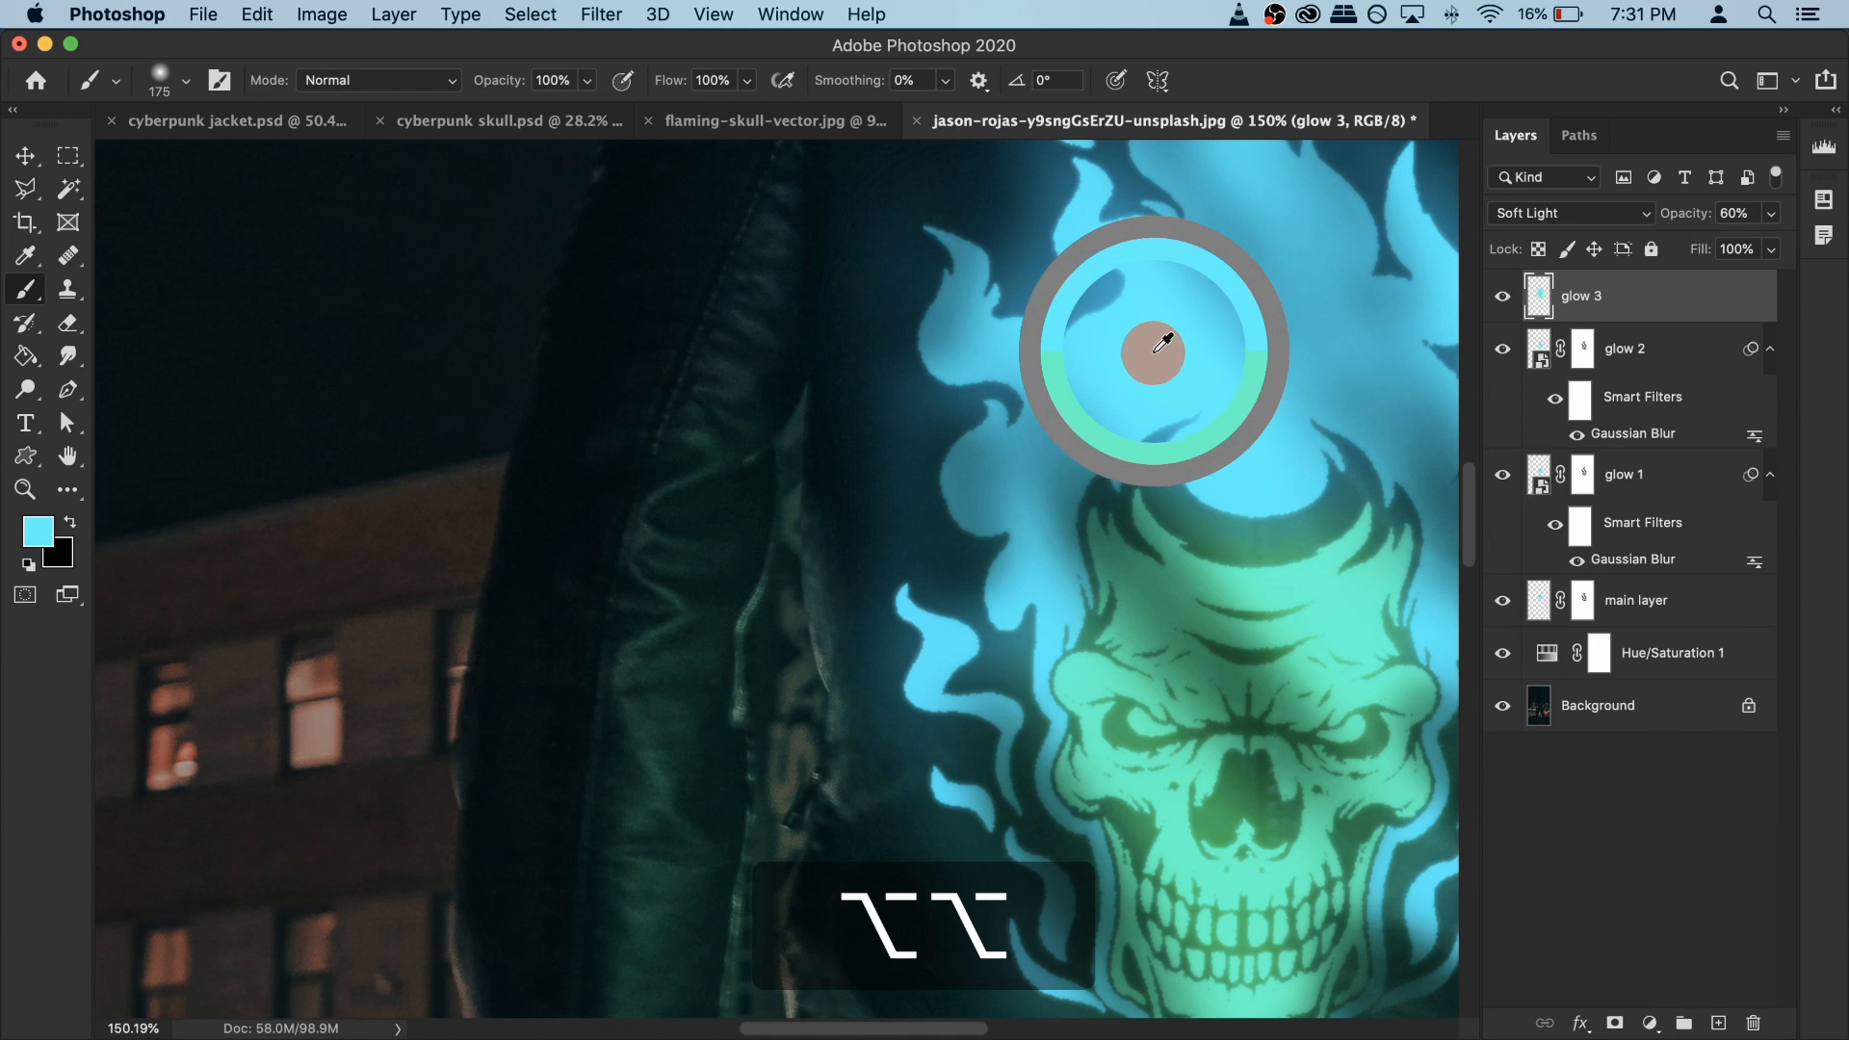
mouse_move(769, 302)
mouse_down()
mouse_move(696, 669)
mouse_move(697, 528)
mouse_move(668, 816)
mouse_up()
key(backslash)
key(backslash)
key(backslash)
key(backslash)
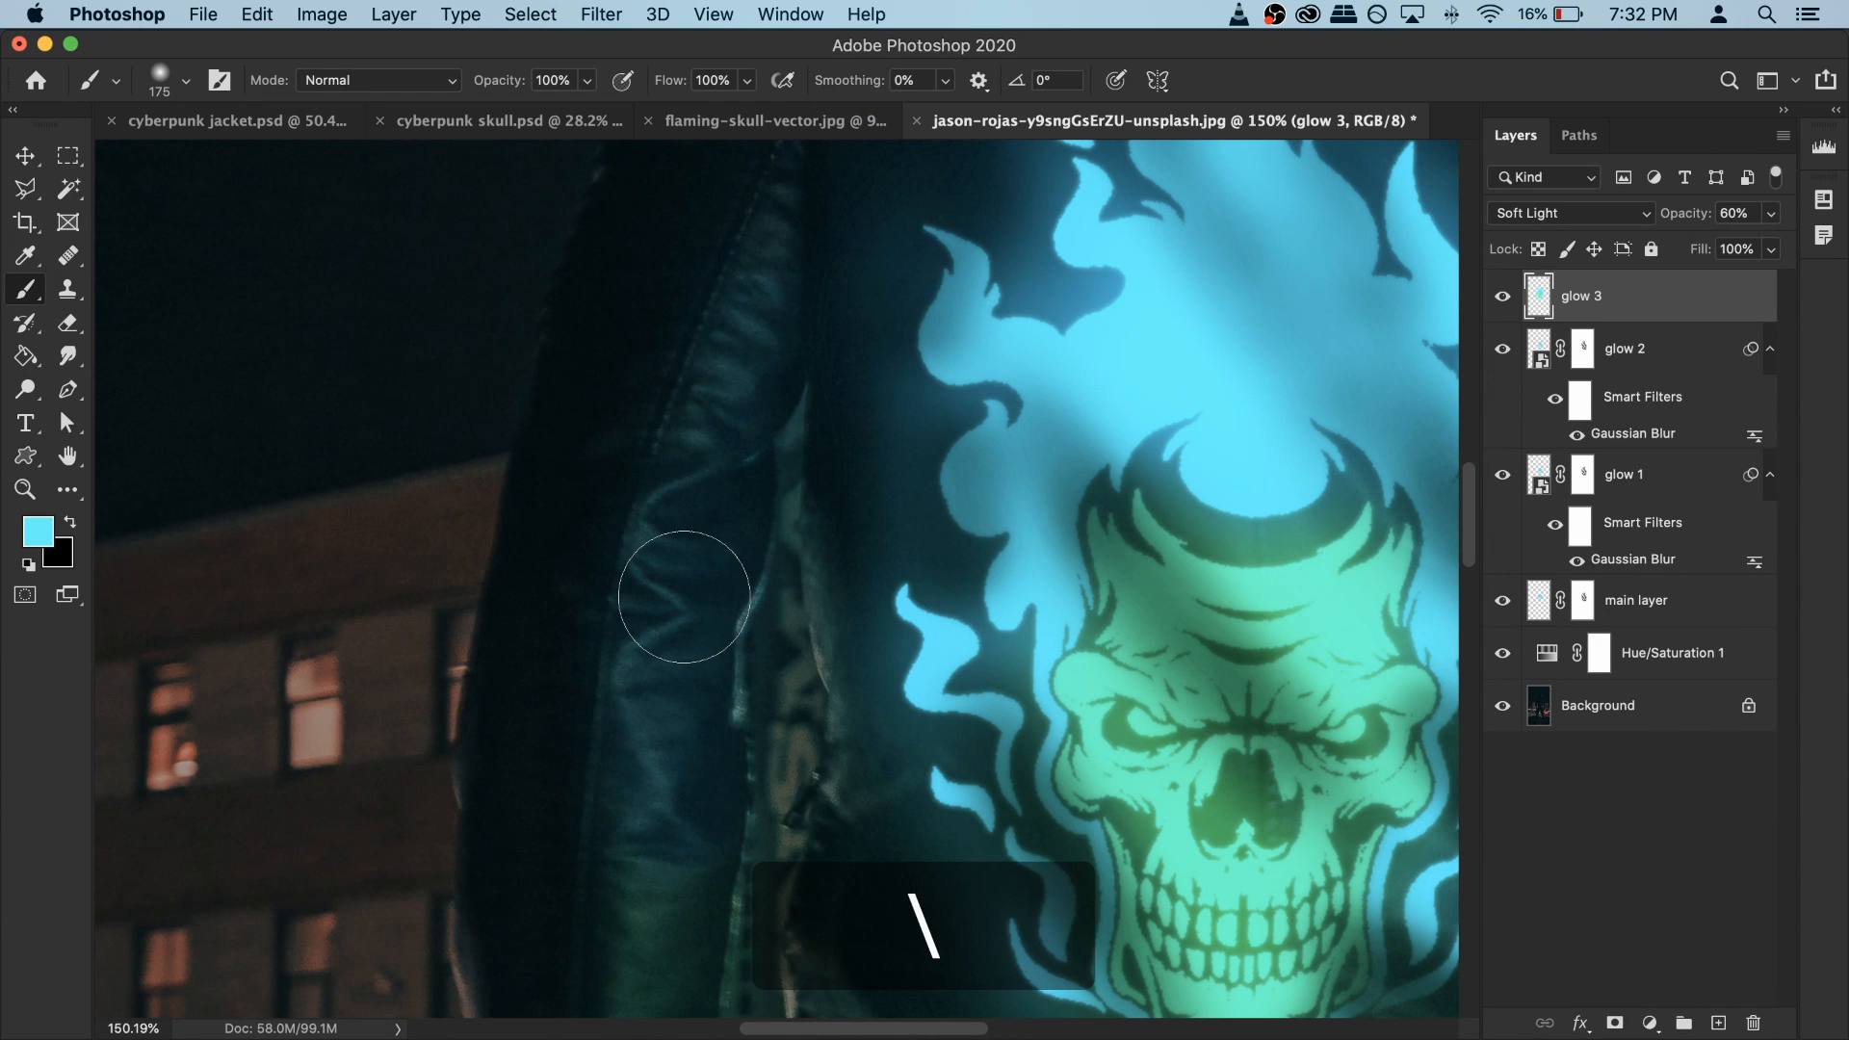
key(backslash)
Step: Enlarge the brush to 400 px and paint a broader blue glow over the left sleeve
key(bracketright)
key(bracketright)
key(bracketright)
key(bracketright)
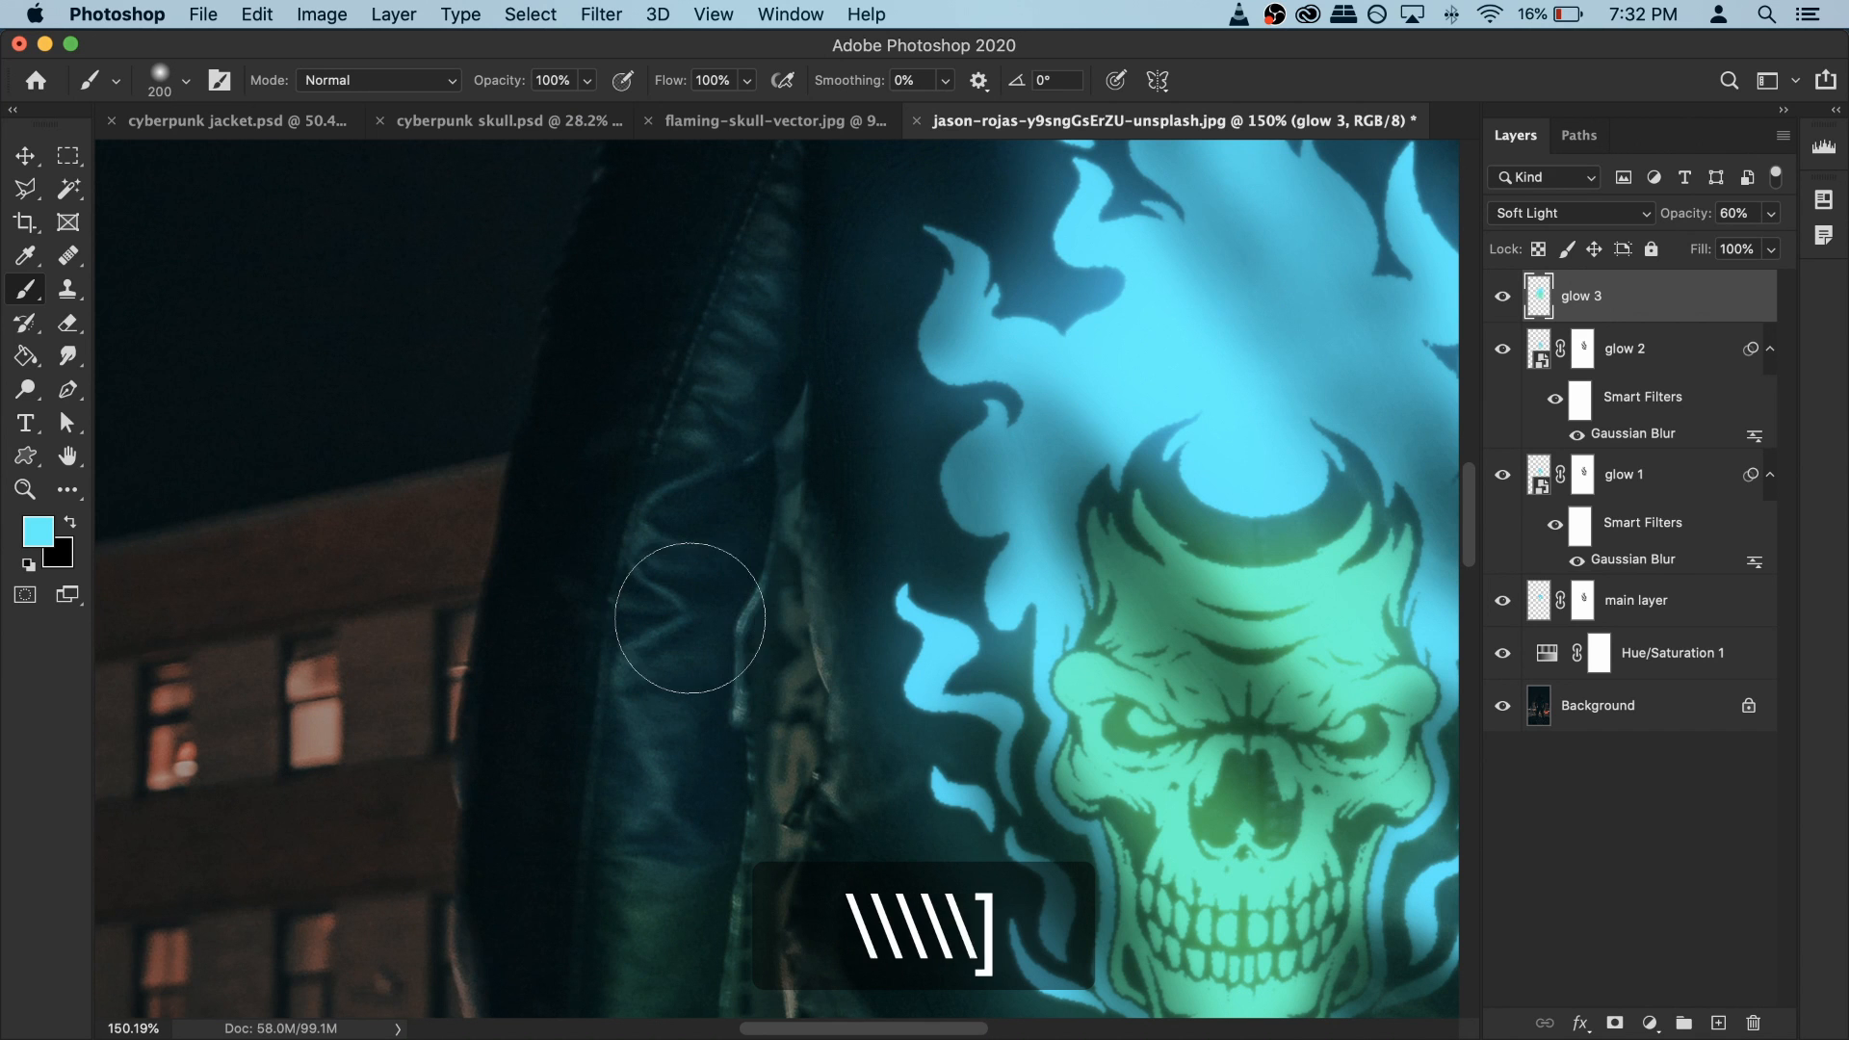
mouse_move(694, 656)
mouse_down()
mouse_move(690, 823)
mouse_move(699, 632)
mouse_move(693, 801)
mouse_move(692, 708)
mouse_up()
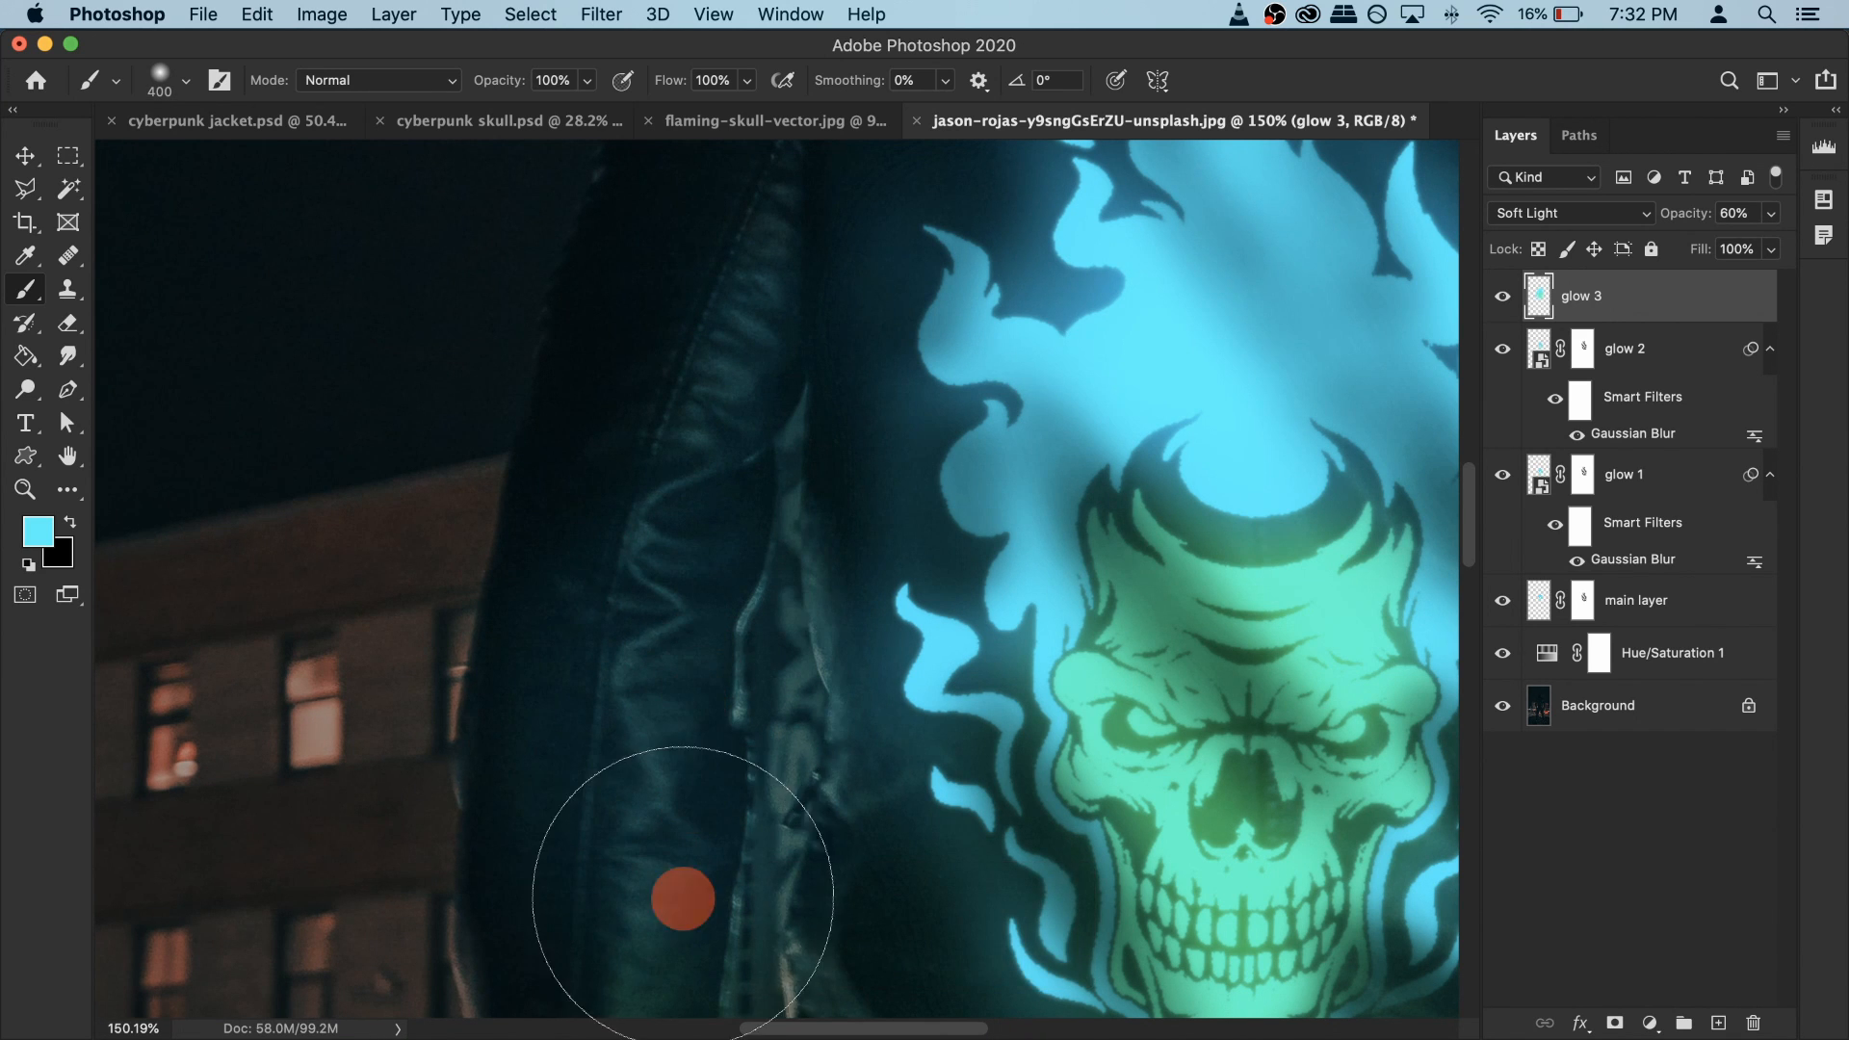
Step: Sample a glow colour from the skull's lower part and paint it on the left sleeve's lower end with a smaller brush
scroll(801, 698, down, 5)
drag(1155, 653, 1032, 463)
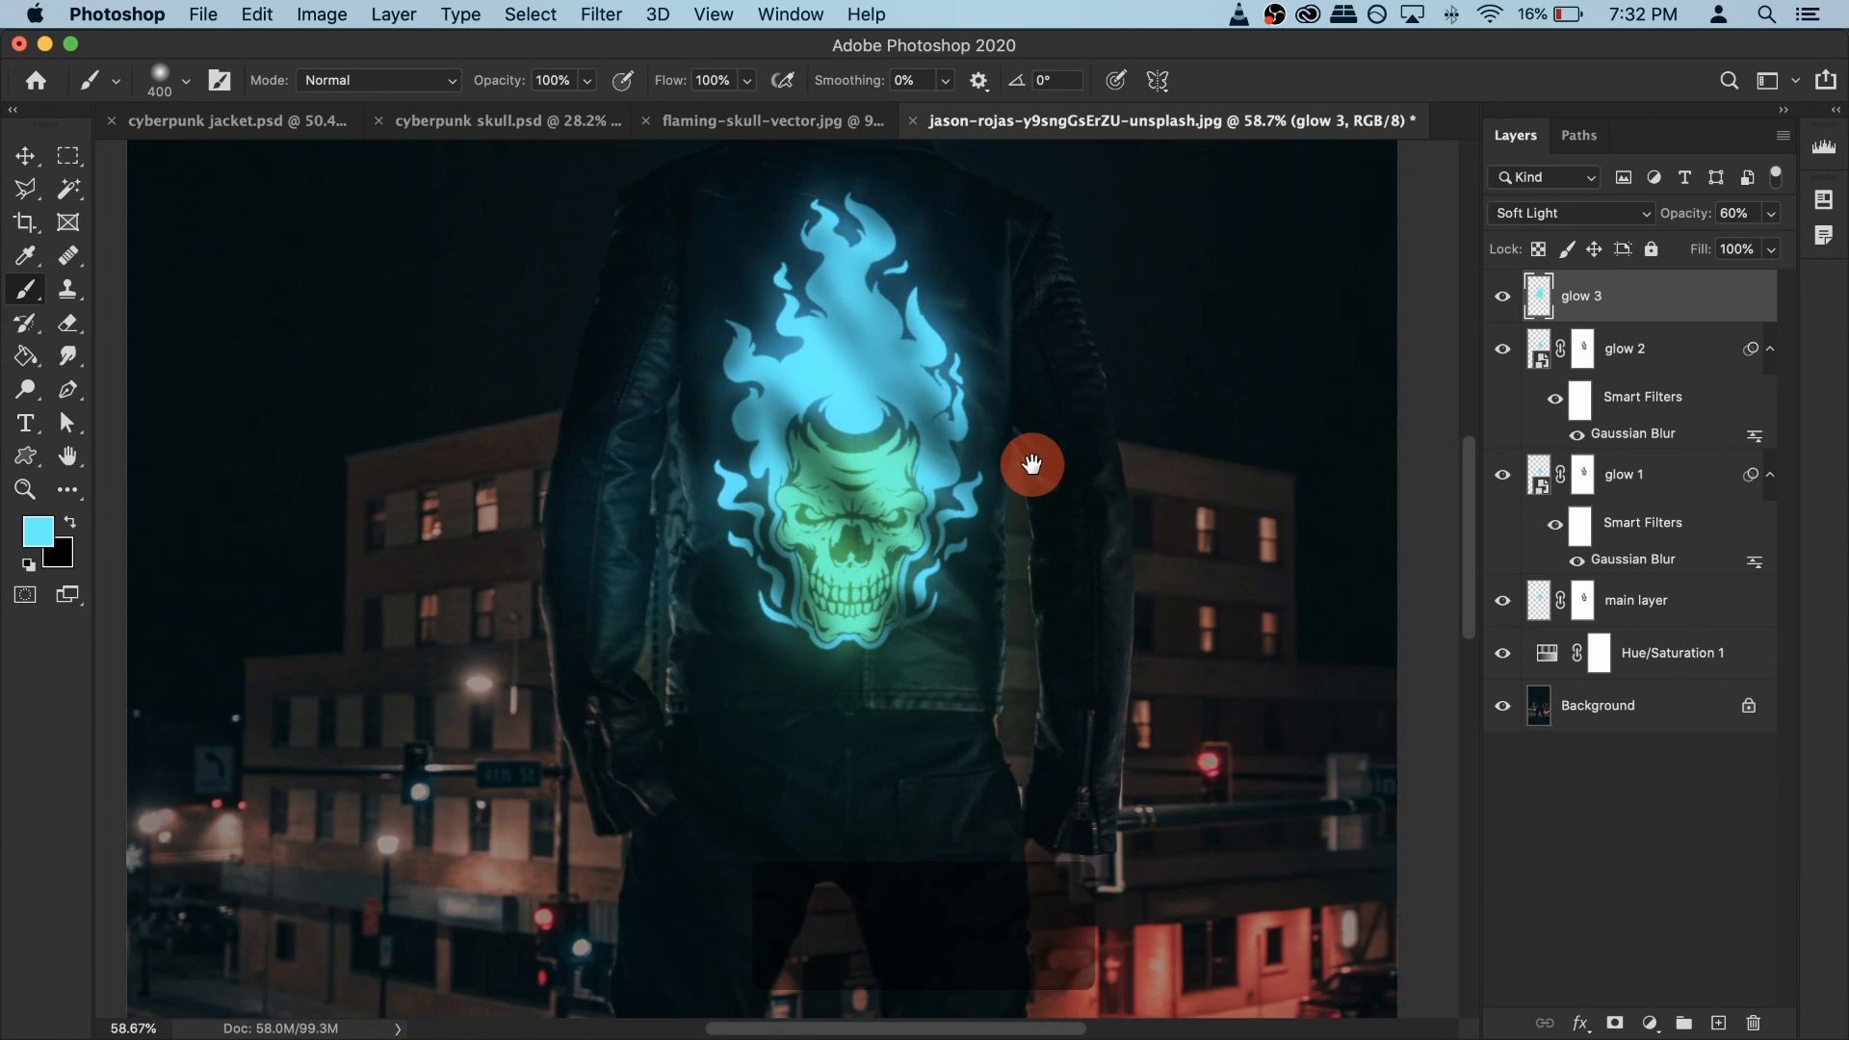
scroll(595, 713, up, 5)
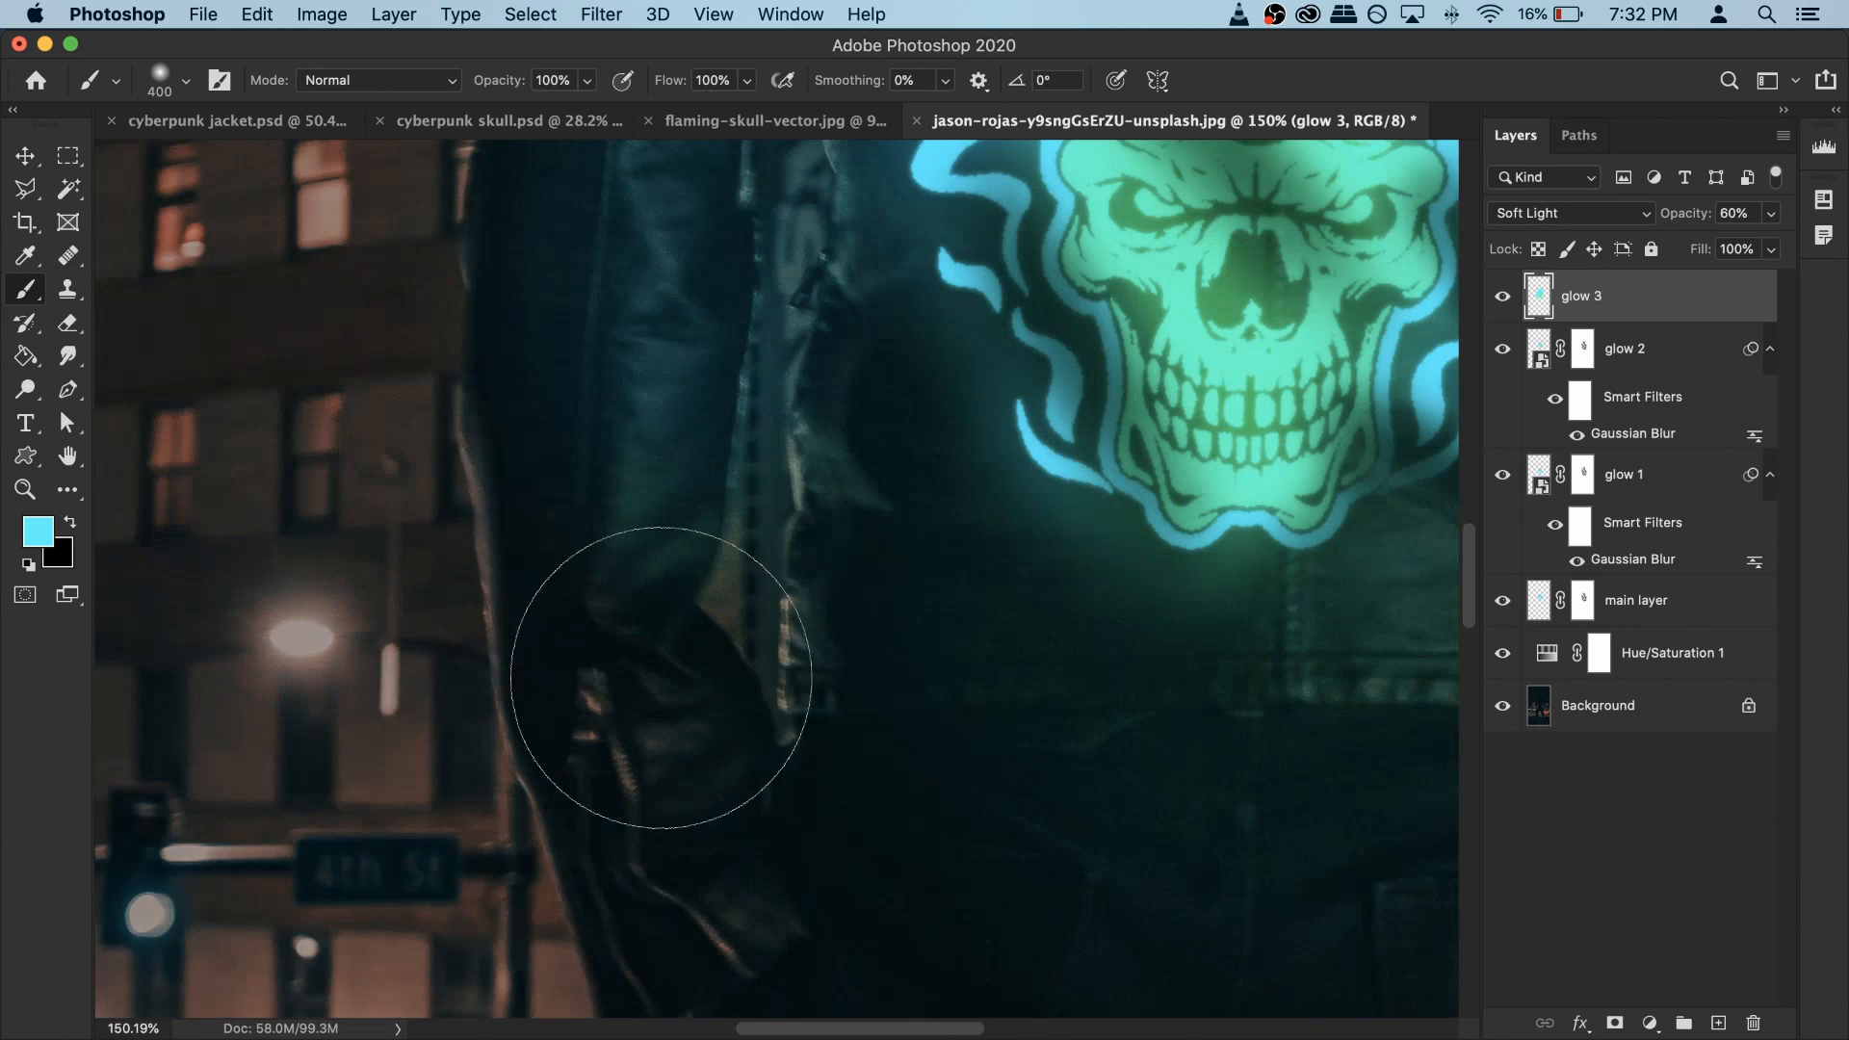
alt+click(1146, 505)
key(bracketleft)
key(bracketleft)
key(bracketleft)
drag(799, 680, 696, 859)
Step: Paint the right sleeve with colours sampled from the skull and flames, using light blue at 200 px beside the skull
drag(1252, 703, 846, 672)
drag(693, 404, 818, 789)
alt+click(606, 641)
drag(767, 437, 852, 846)
alt+click(516, 260)
mouse_move(772, 564)
mouse_down()
mouse_move(805, 776)
mouse_move(872, 558)
mouse_up()
drag(848, 819, 912, 903)
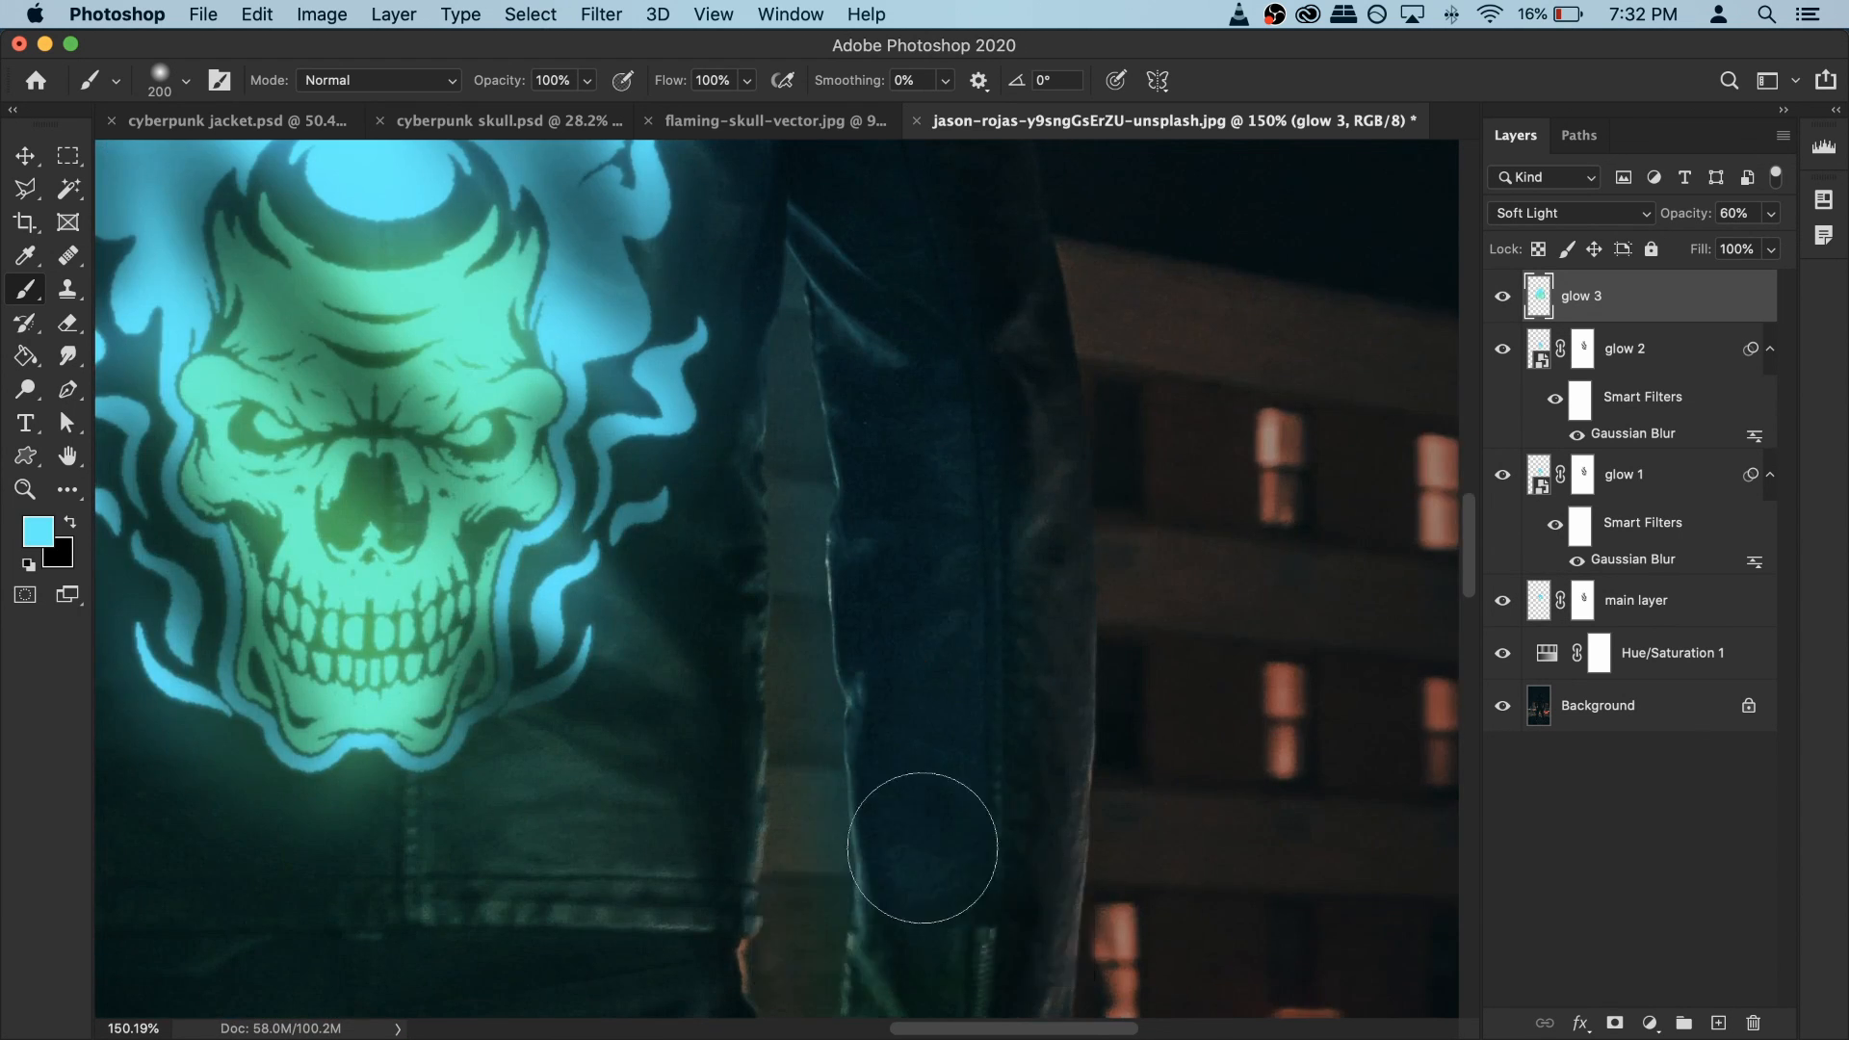
Step: Sample a blue from the flames and extend the glow on glow 3 around the jacket's shoulders with a 500 px brush
scroll(912, 903, down, 5)
drag(1028, 588, 1027, 735)
alt+click(945, 508)
drag(1066, 891, 816, 953)
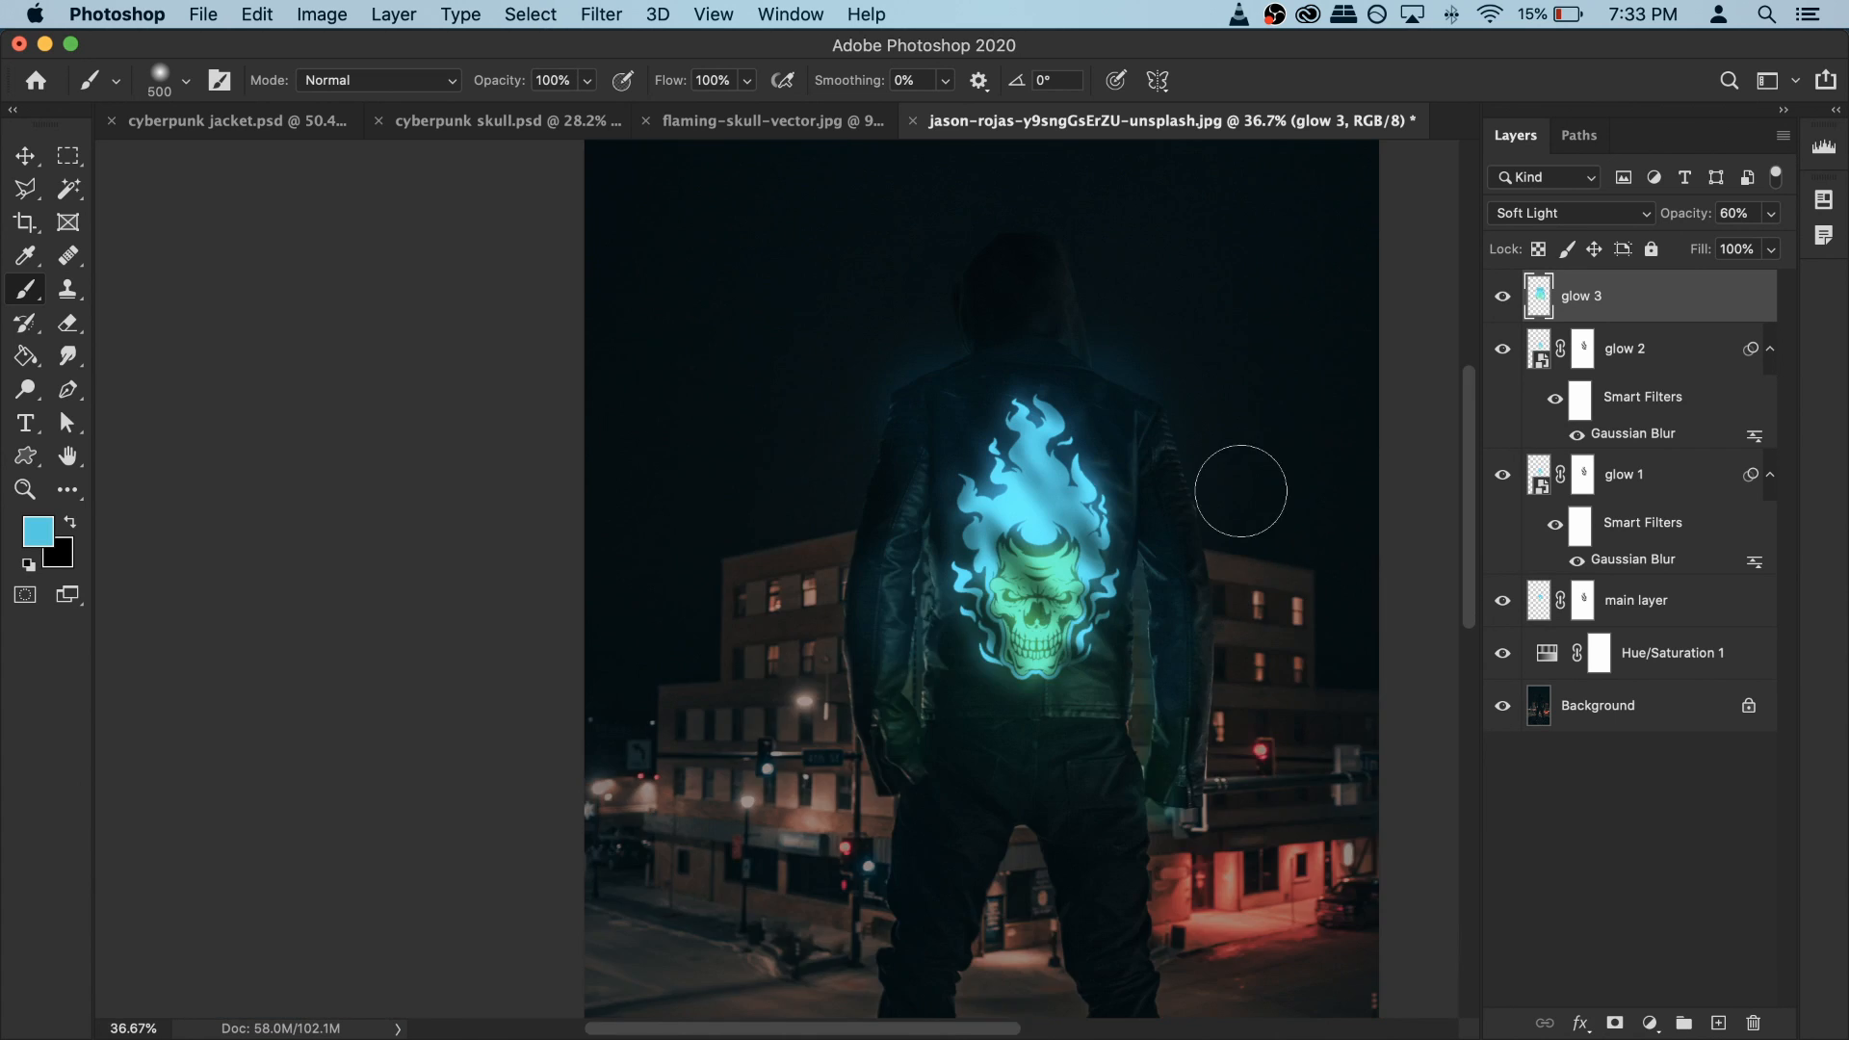
Step: Switch to the Eraser and reduce its soft brush to 80 px for cleaning up glow 3
scroll(1238, 491, up, 3)
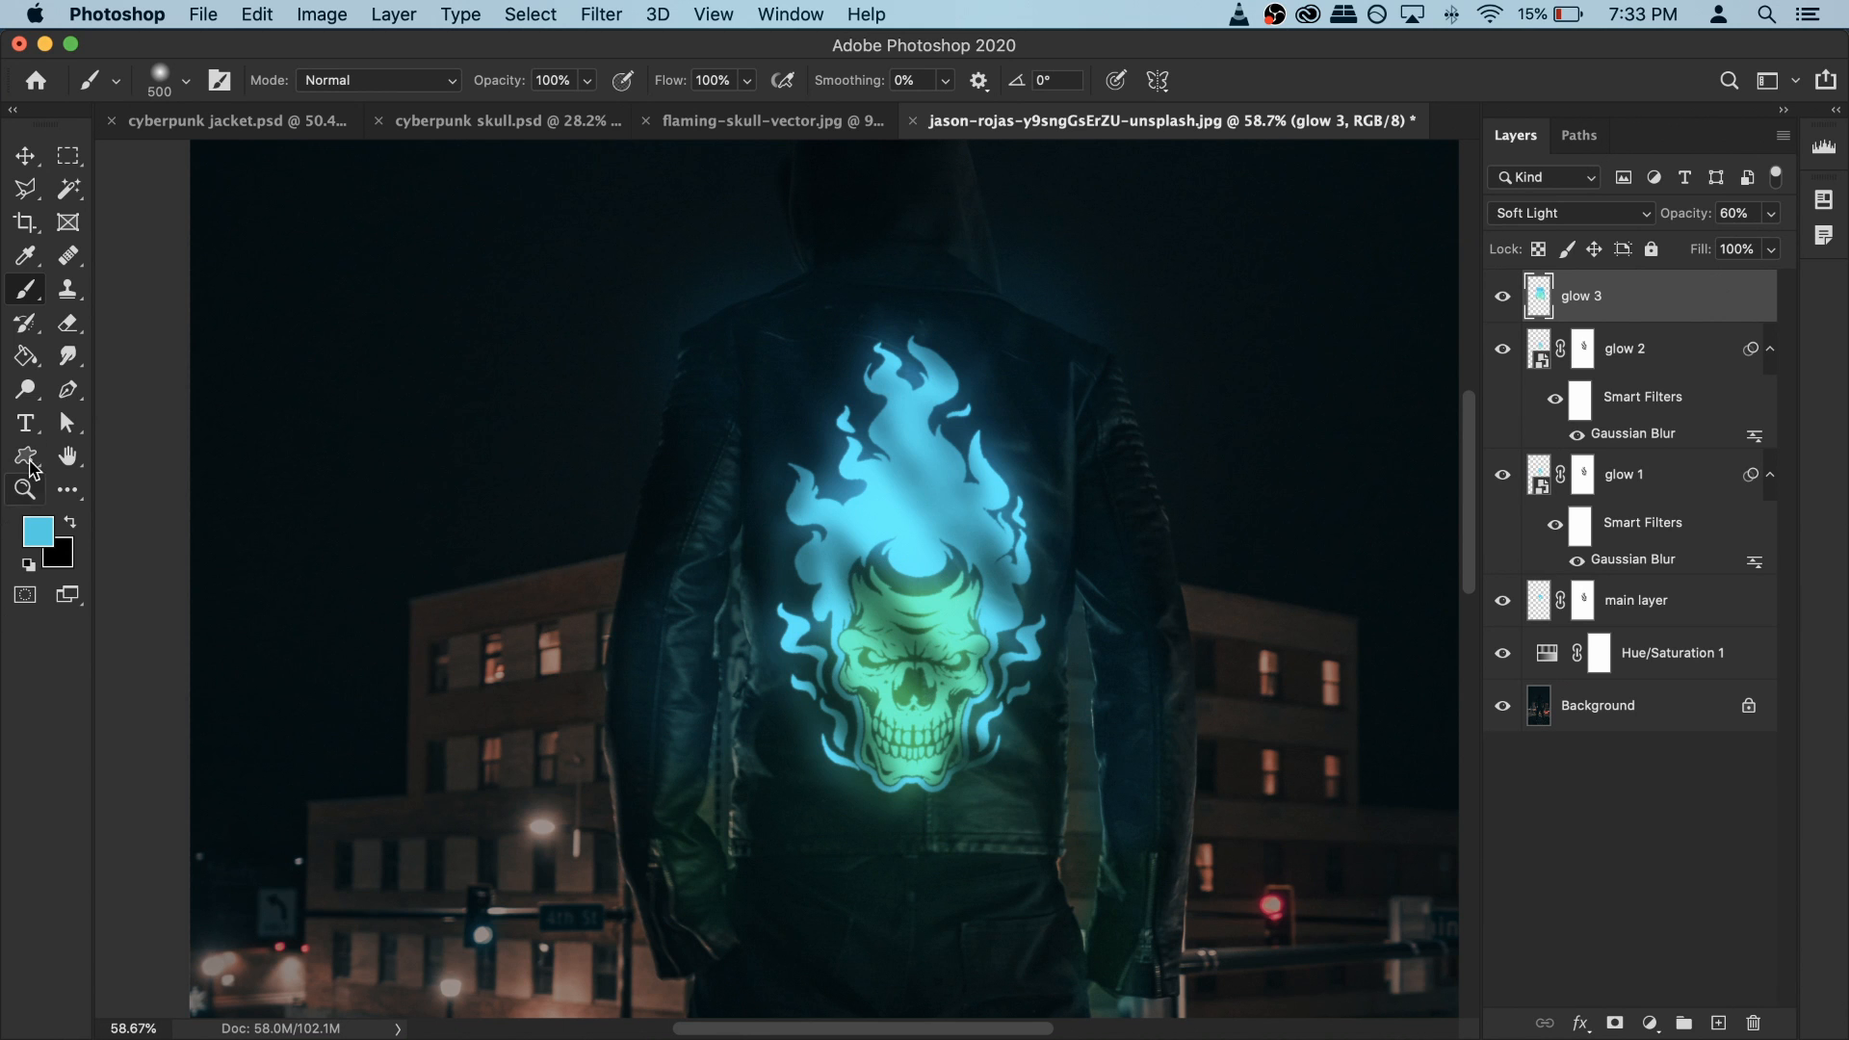
click(67, 323)
scroll(725, 636, up, 3)
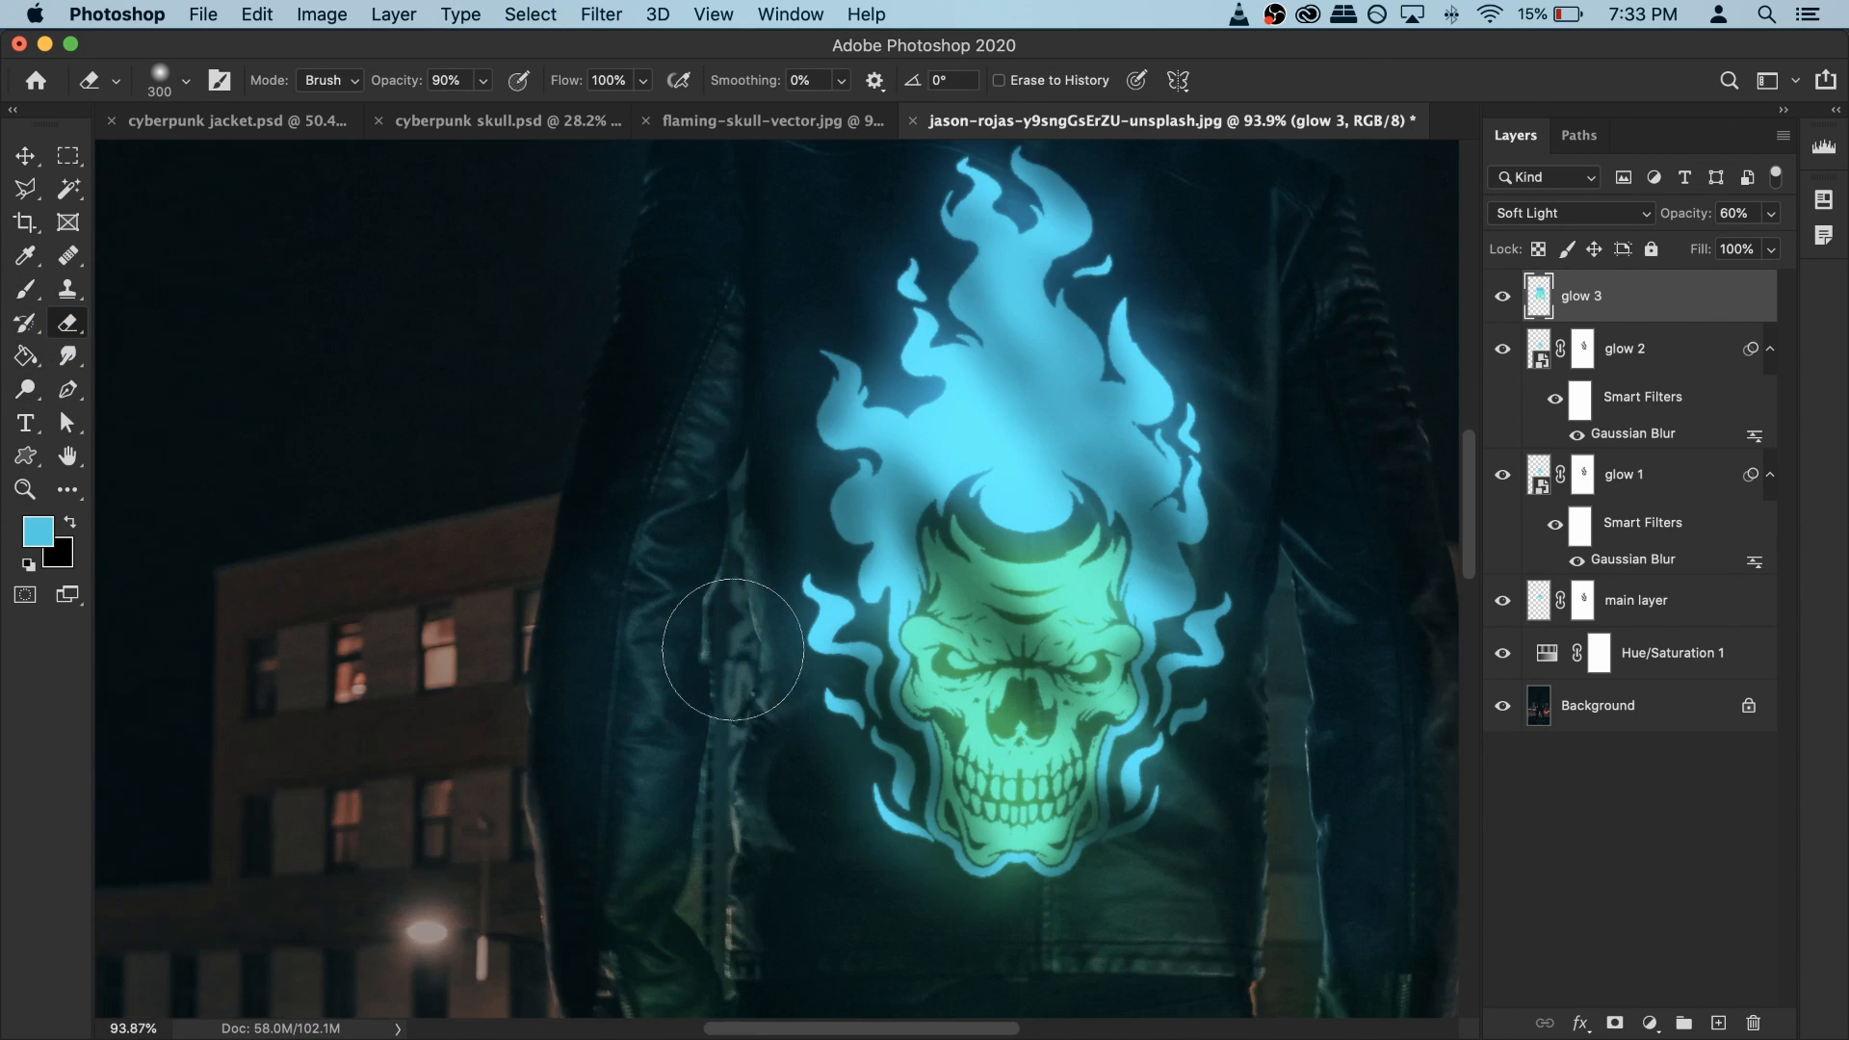
key(bracketleft)
key(bracketleft)
key(bracketleft)
key(bracketleft)
key(bracketleft)
key(bracketleft)
key(bracketleft)
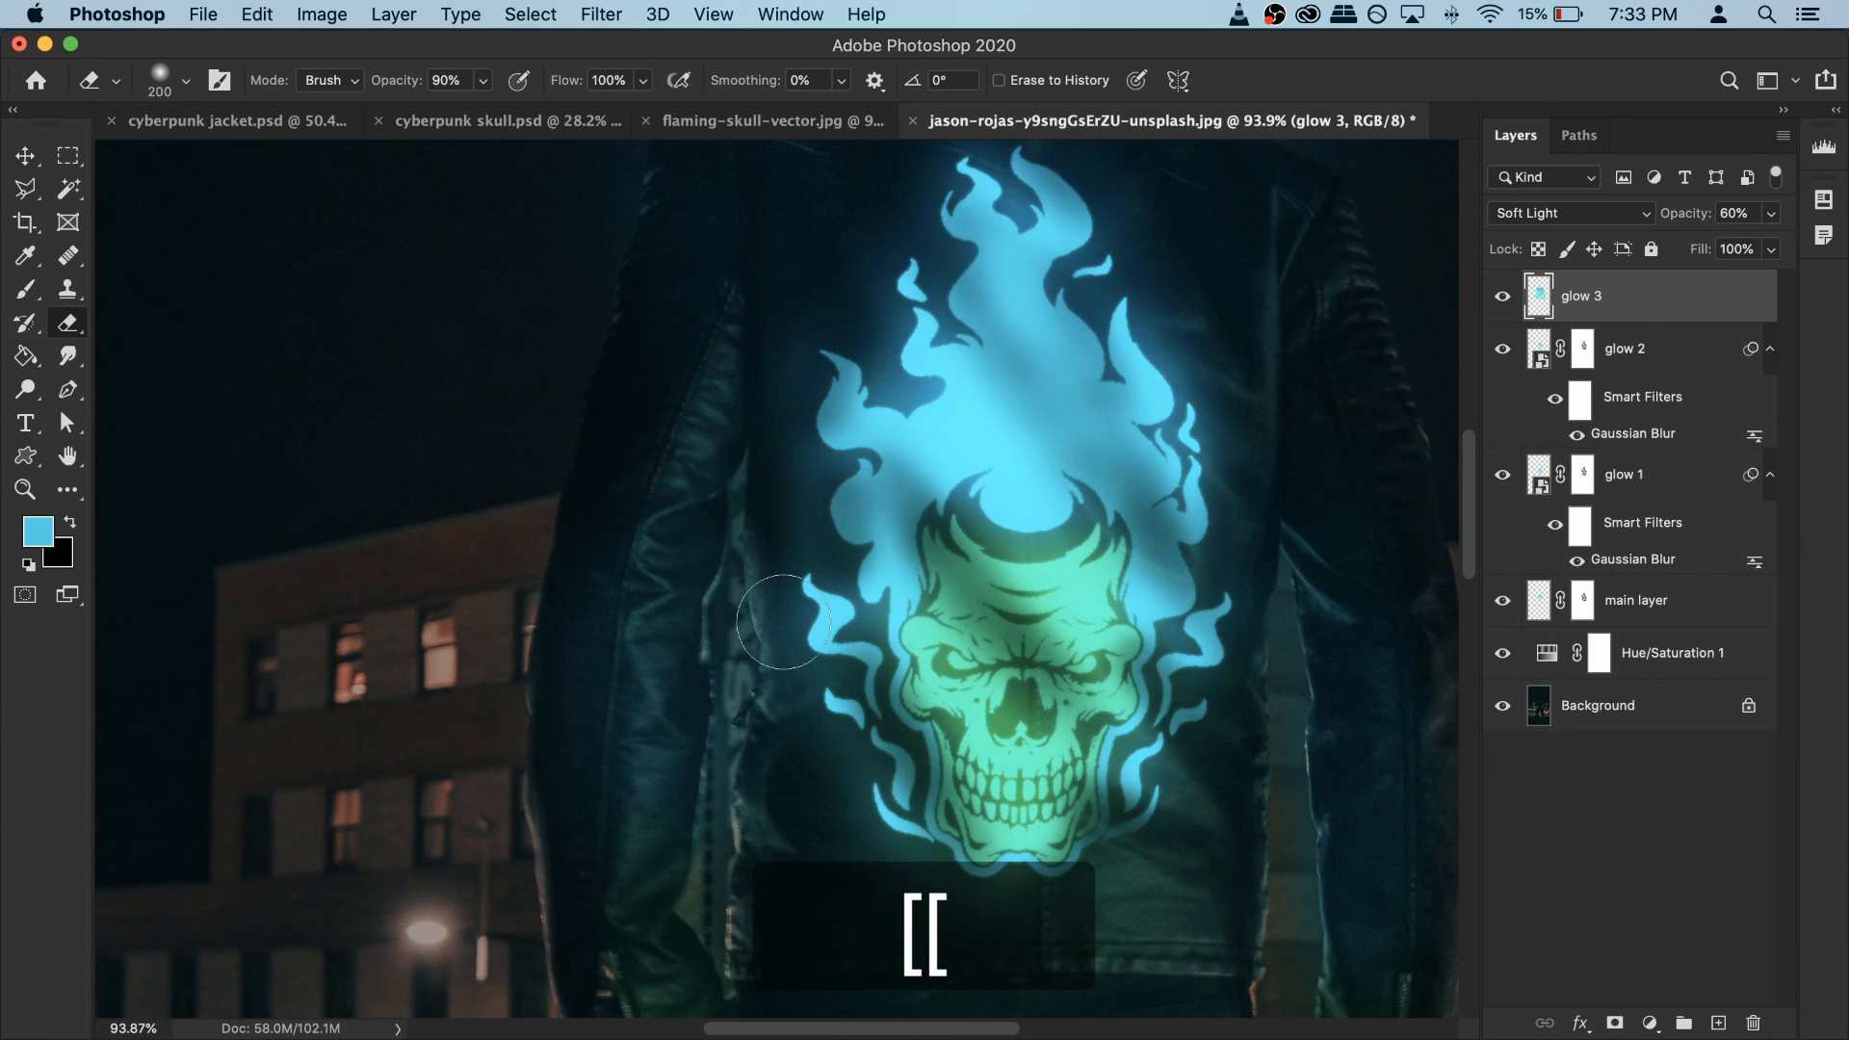
key(bracketleft)
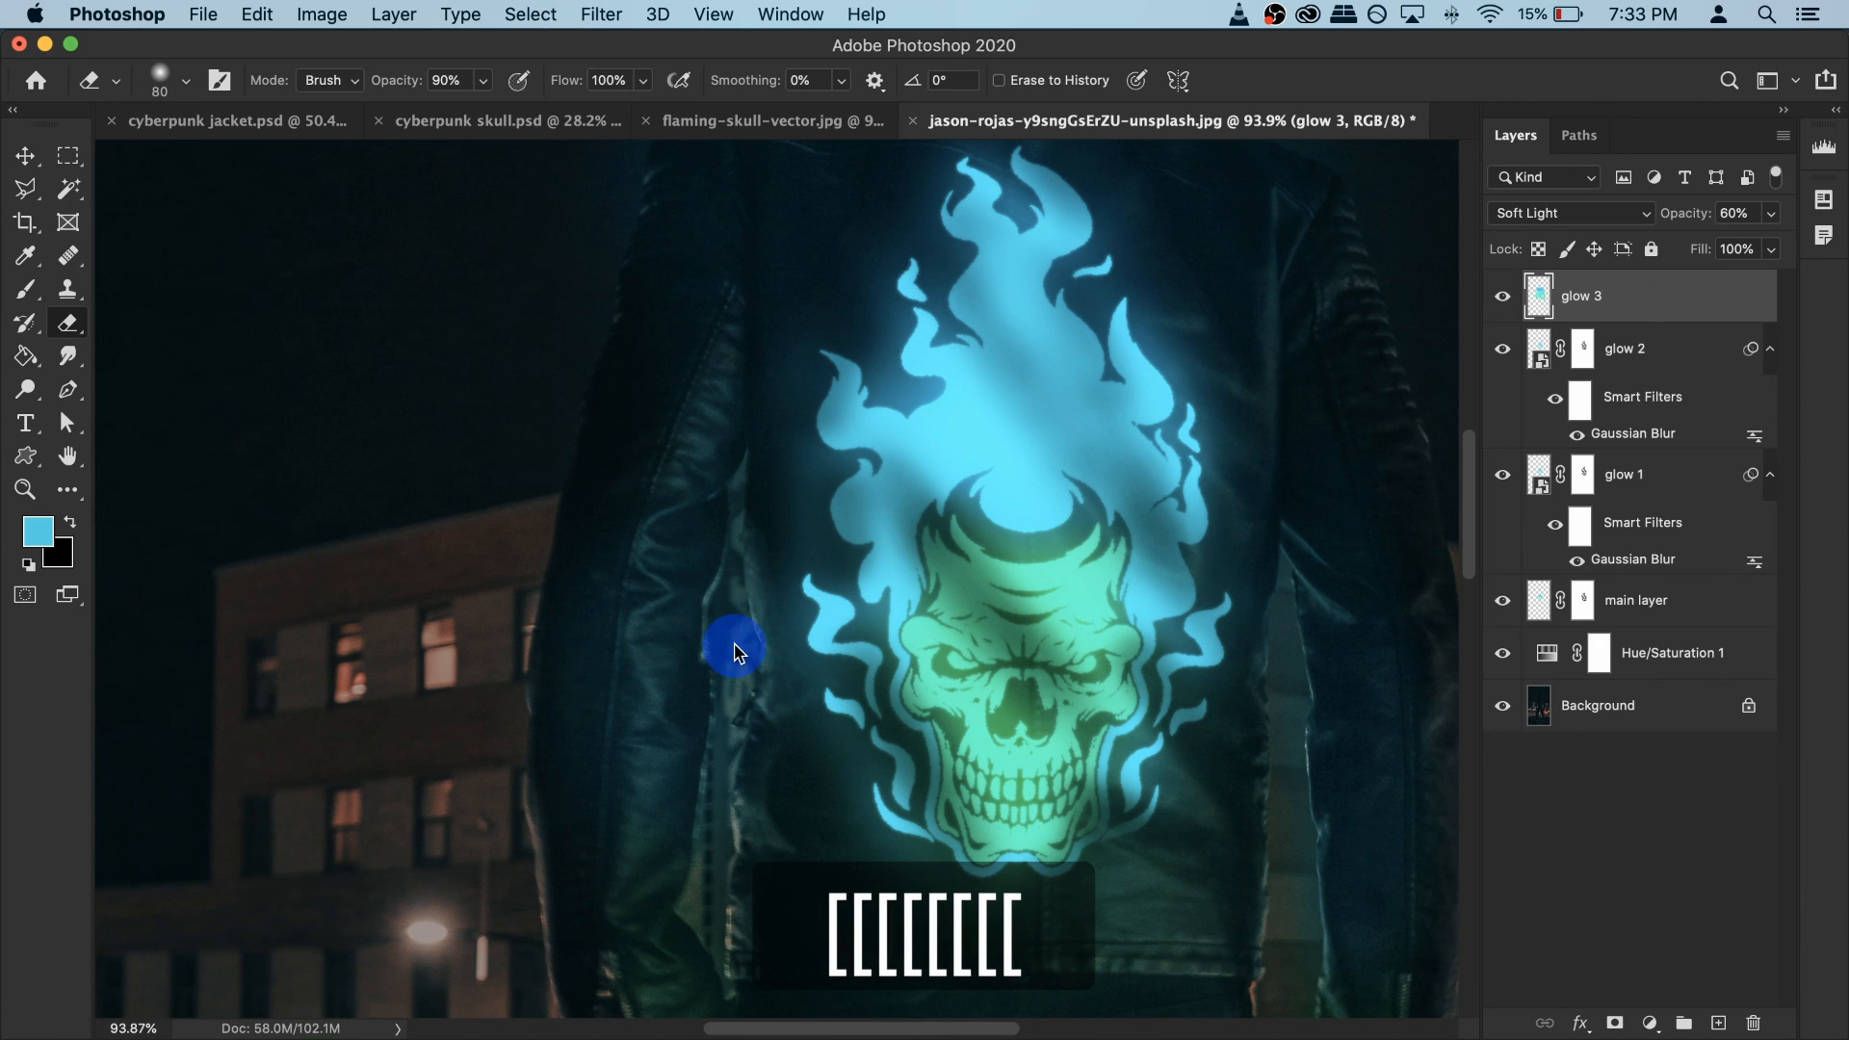
Step: Reduce the eraser to 60 px and erase the glow 3 spill in the gap between the left sleeve and the jacket body
right_click(733, 643)
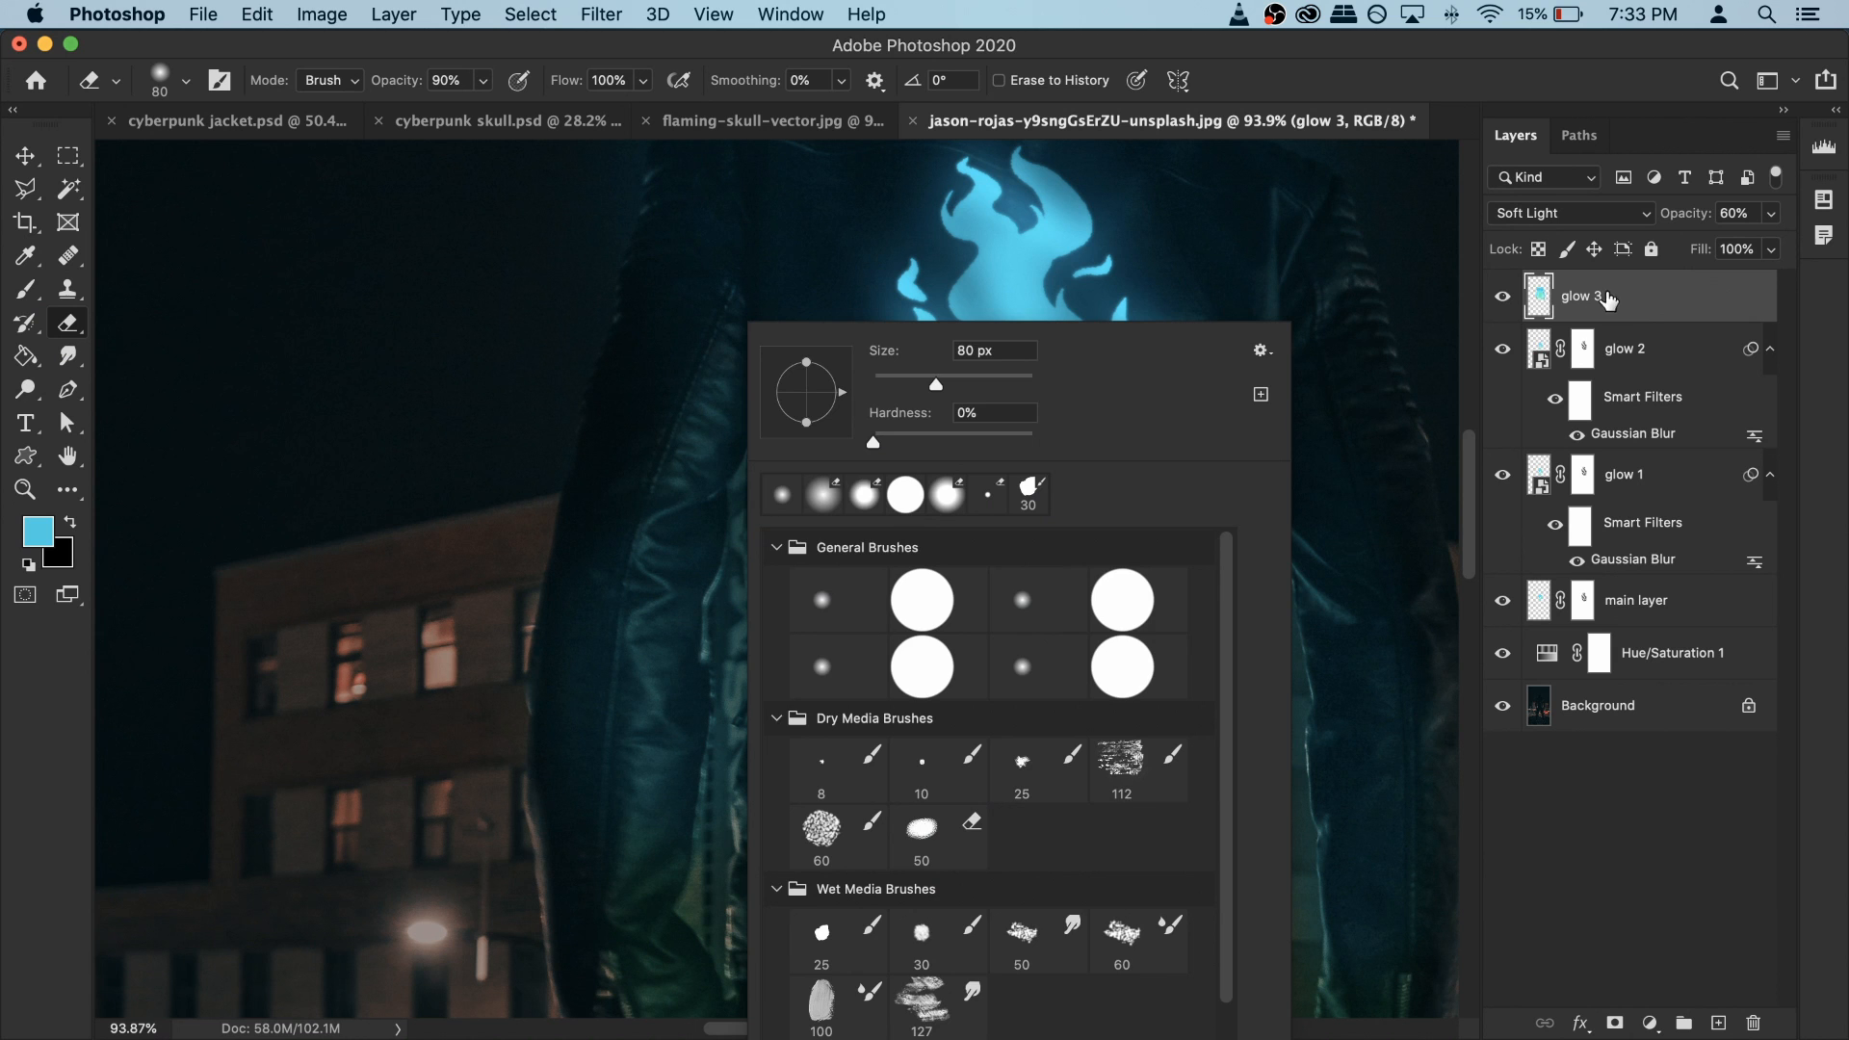
click(1641, 305)
scroll(746, 692, up, 5)
key(bracketleft)
key(bracketleft)
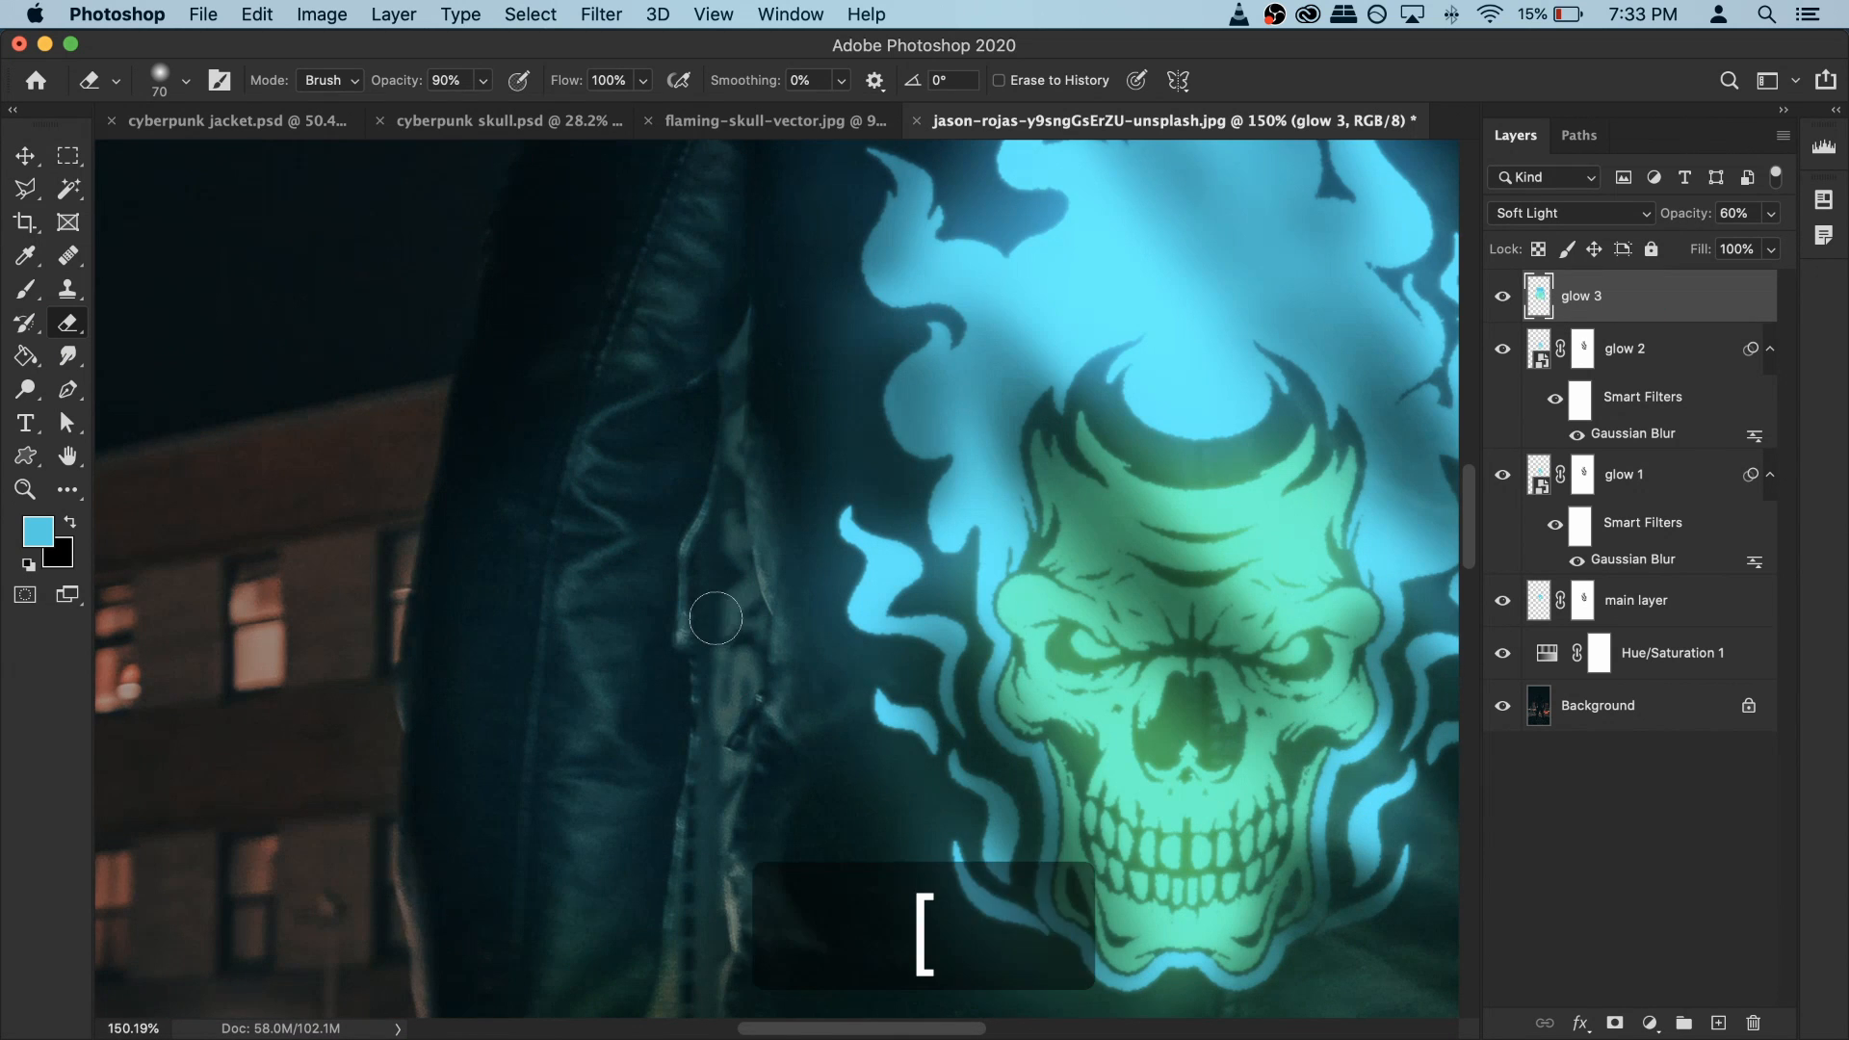
scroll(716, 618, up, 8)
mouse_move(715, 617)
mouse_down()
mouse_move(718, 495)
mouse_move(748, 437)
mouse_move(737, 303)
mouse_up()
scroll(734, 574, down, 5)
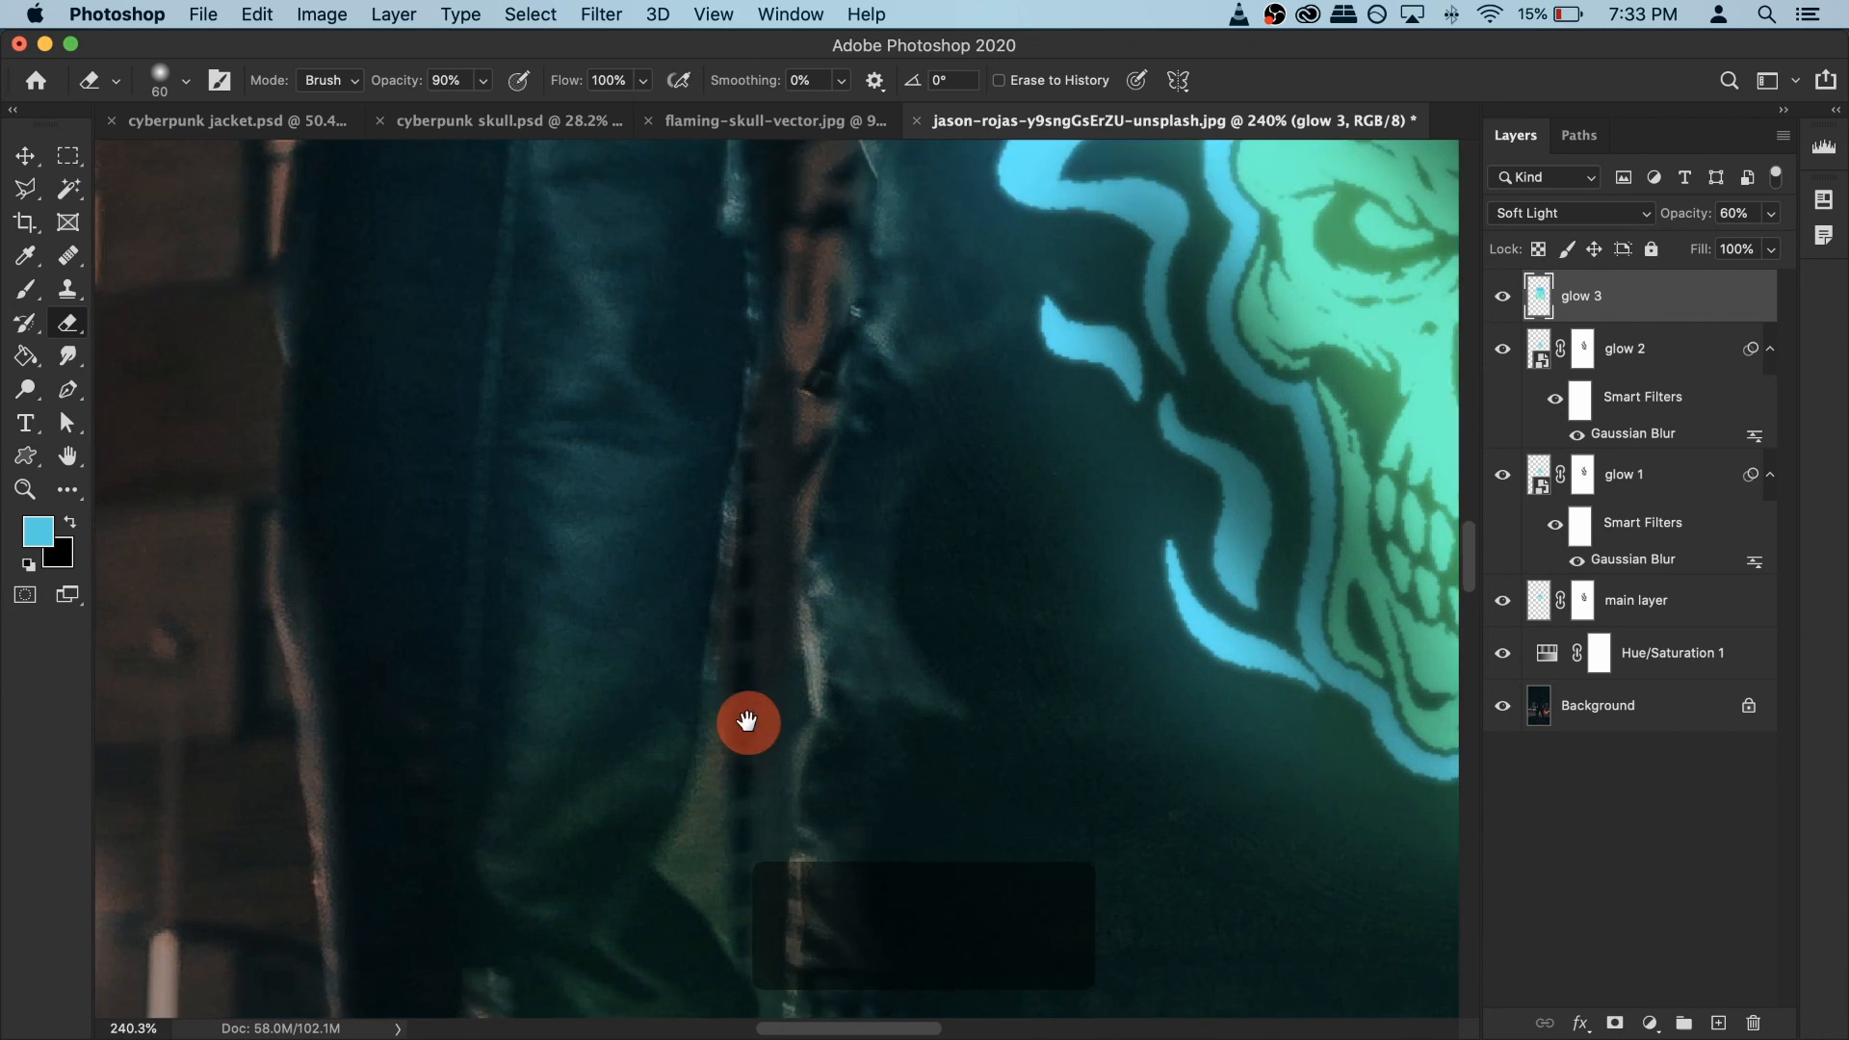
scroll(822, 790, down, 6)
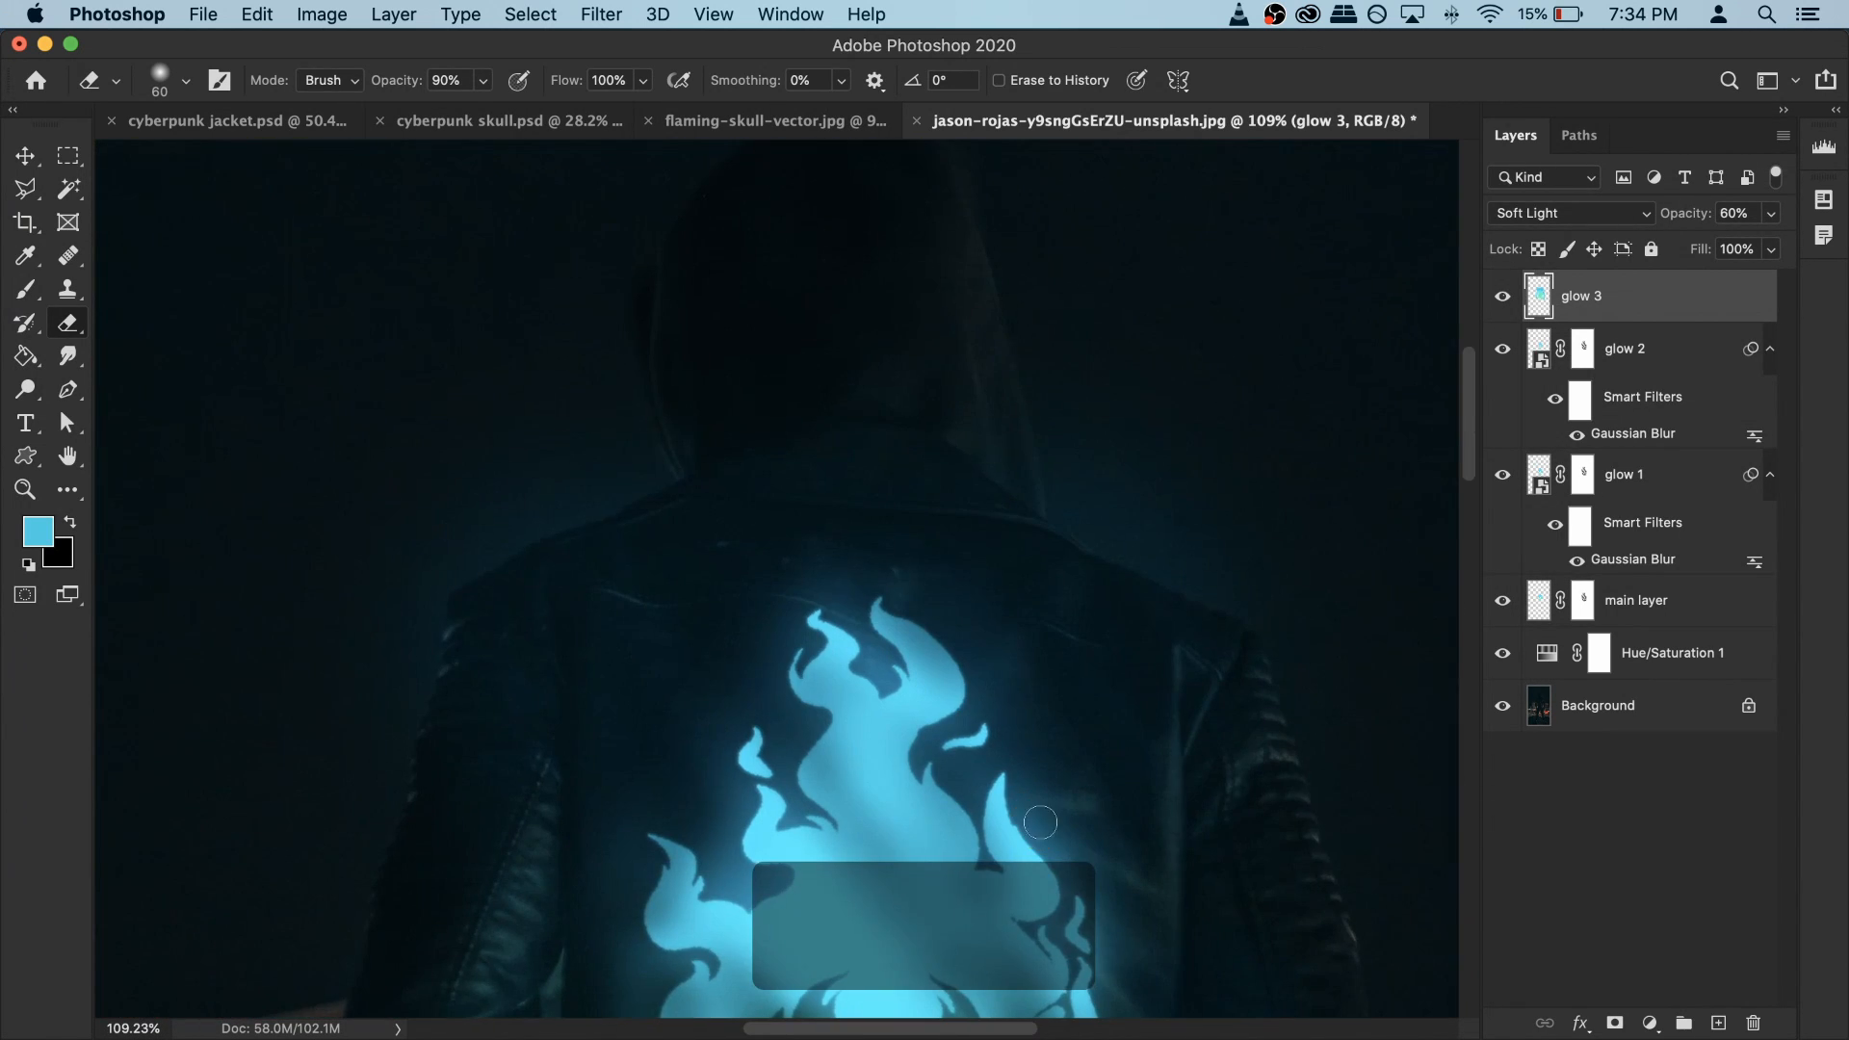
Step: Enlarge the eraser to 175 px and erase the glow spilling past the jacket's shoulders on glow 3
key(bracketright)
key(bracketright)
key(bracketright)
key(bracketright)
key(bracketright)
key(bracketright)
key(bracketright)
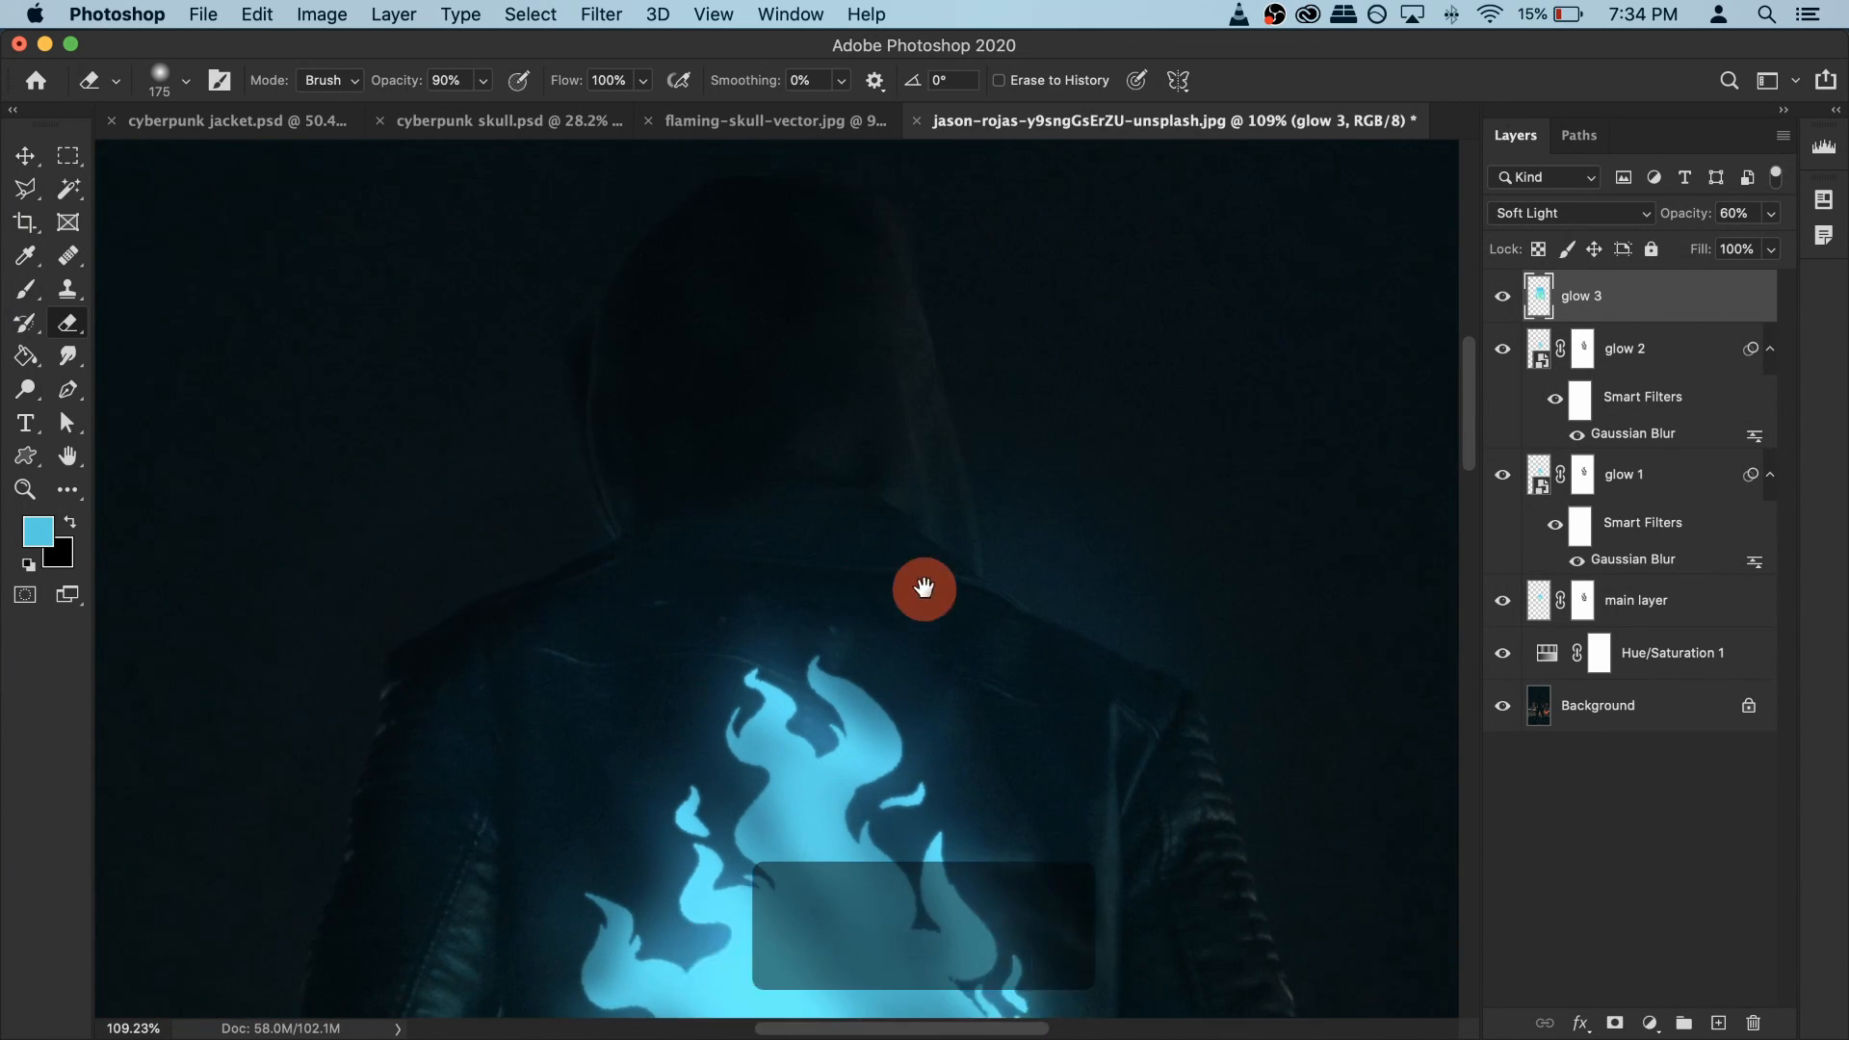
drag(790, 536, 905, 628)
drag(836, 573, 1027, 662)
mouse_move(1130, 789)
mouse_down()
mouse_move(1181, 413)
mouse_move(1101, 520)
mouse_up()
scroll(1166, 491, down, 6)
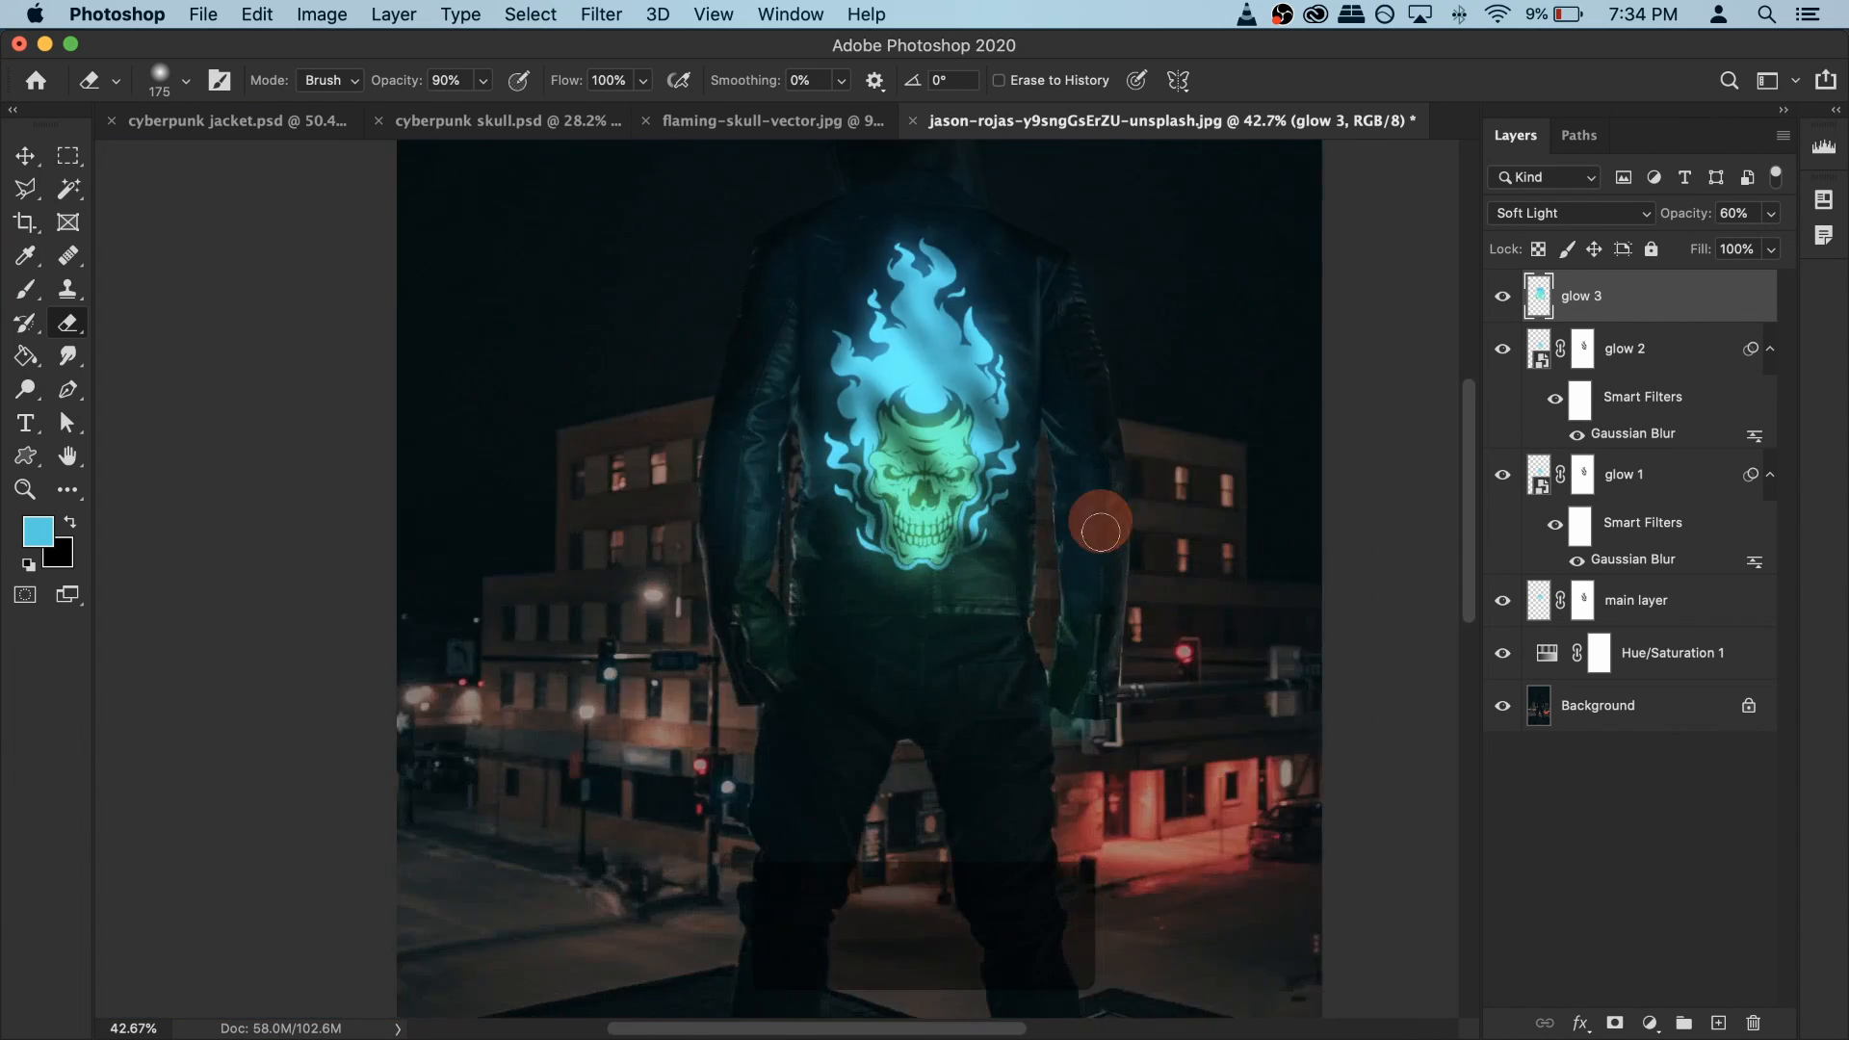
Step: Erase the remaining glow 3 spill outside the jacket's sleeves and edges with the 175 px eraser
scroll(1102, 520, up, 6)
drag(1070, 812, 1041, 910)
drag(640, 737, 846, 707)
click(371, 547)
scroll(732, 547, down, 3)
mouse_move(733, 547)
mouse_down()
mouse_move(706, 734)
mouse_move(630, 914)
mouse_up()
scroll(630, 914, up, 3)
drag(211, 392, 229, 596)
drag(1061, 910, 1162, 317)
scroll(1146, 621, down, 6)
click(1201, 668)
drag(887, 737, 763, 805)
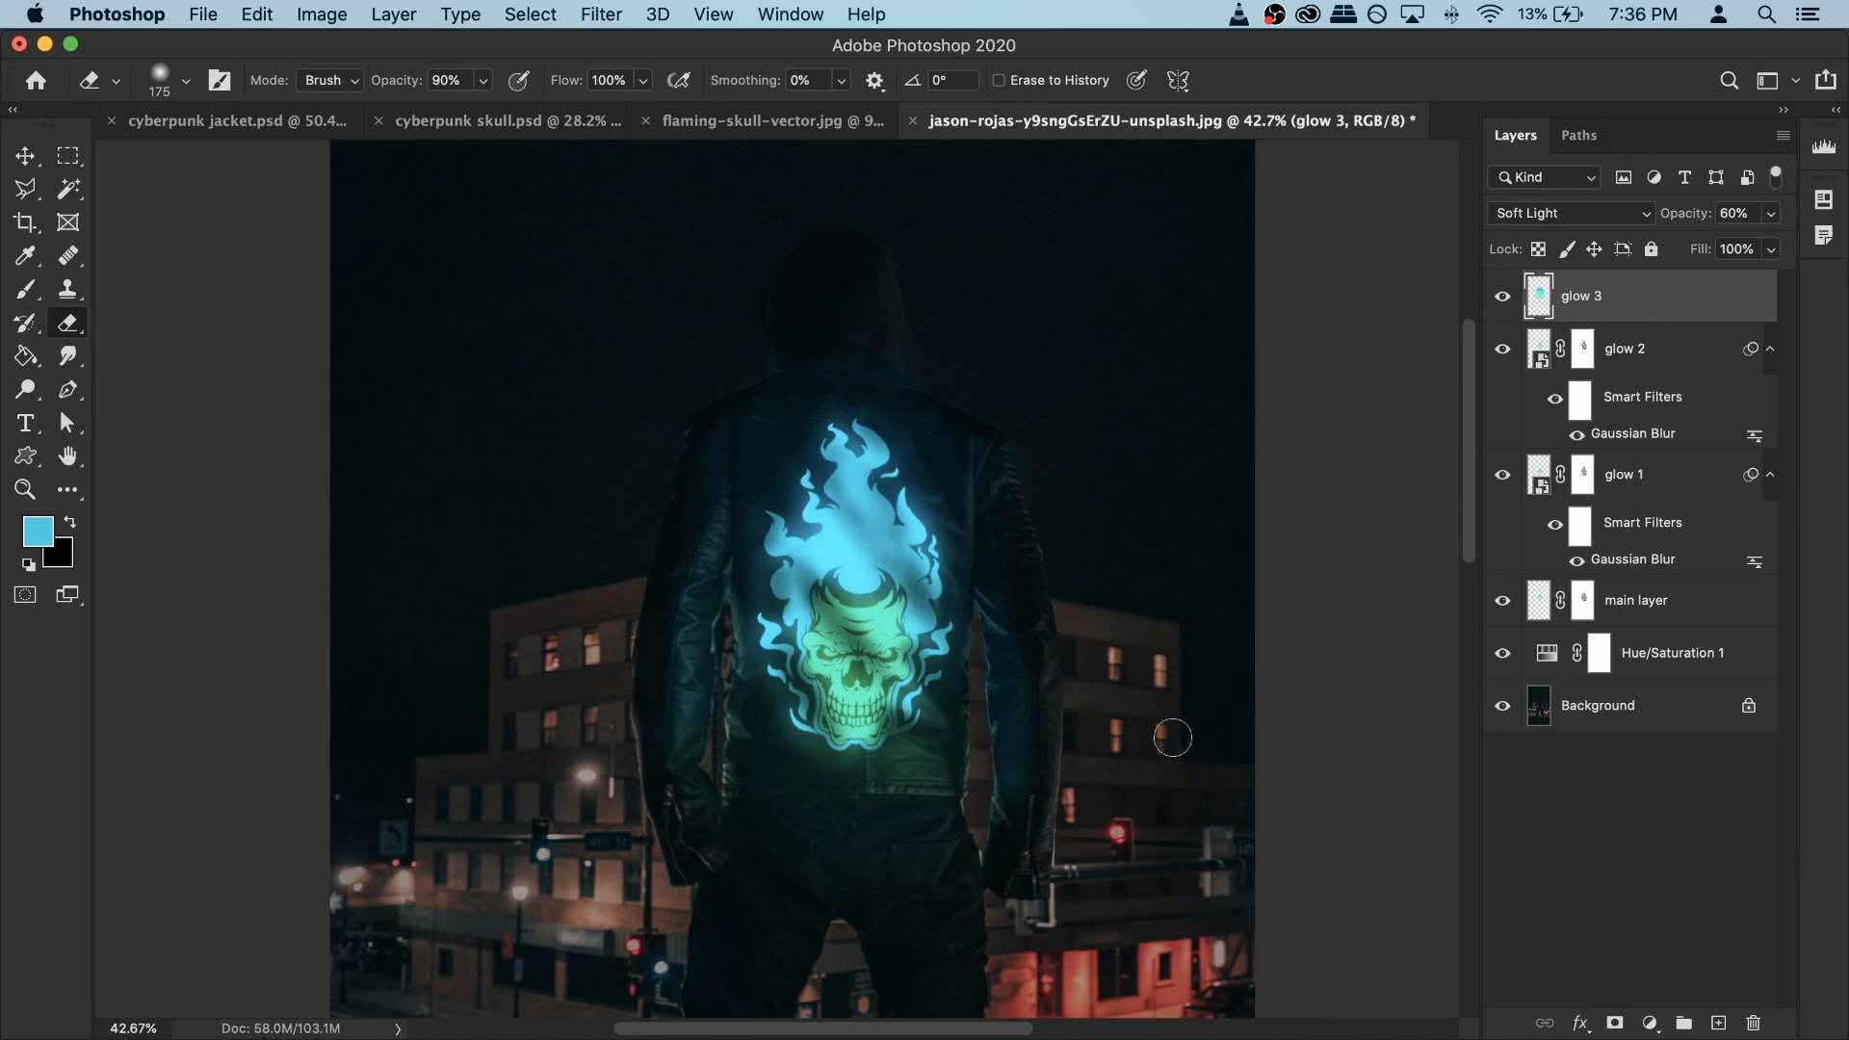
Step: Add a Vibrance adjustment layer above glow 3 with vibrance +100 and saturation +40
click(1652, 1022)
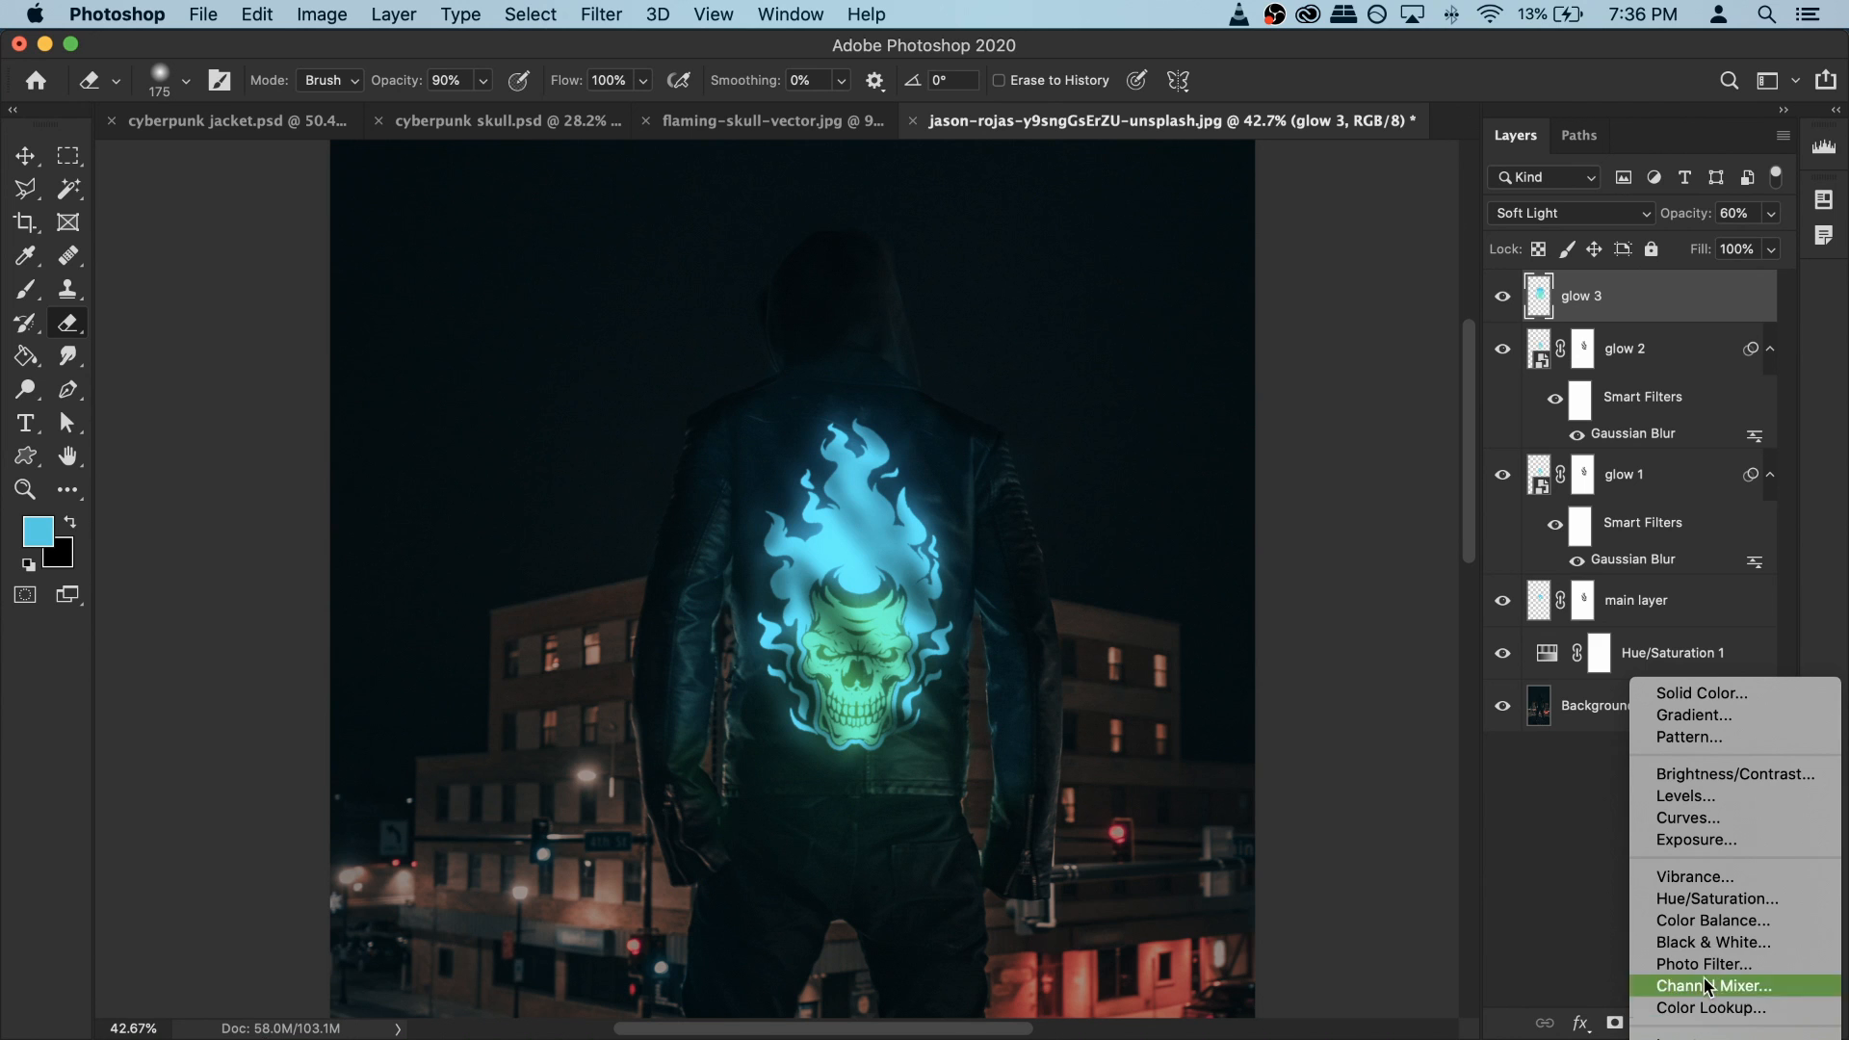
click(1694, 877)
scroll(975, 591, down, 5)
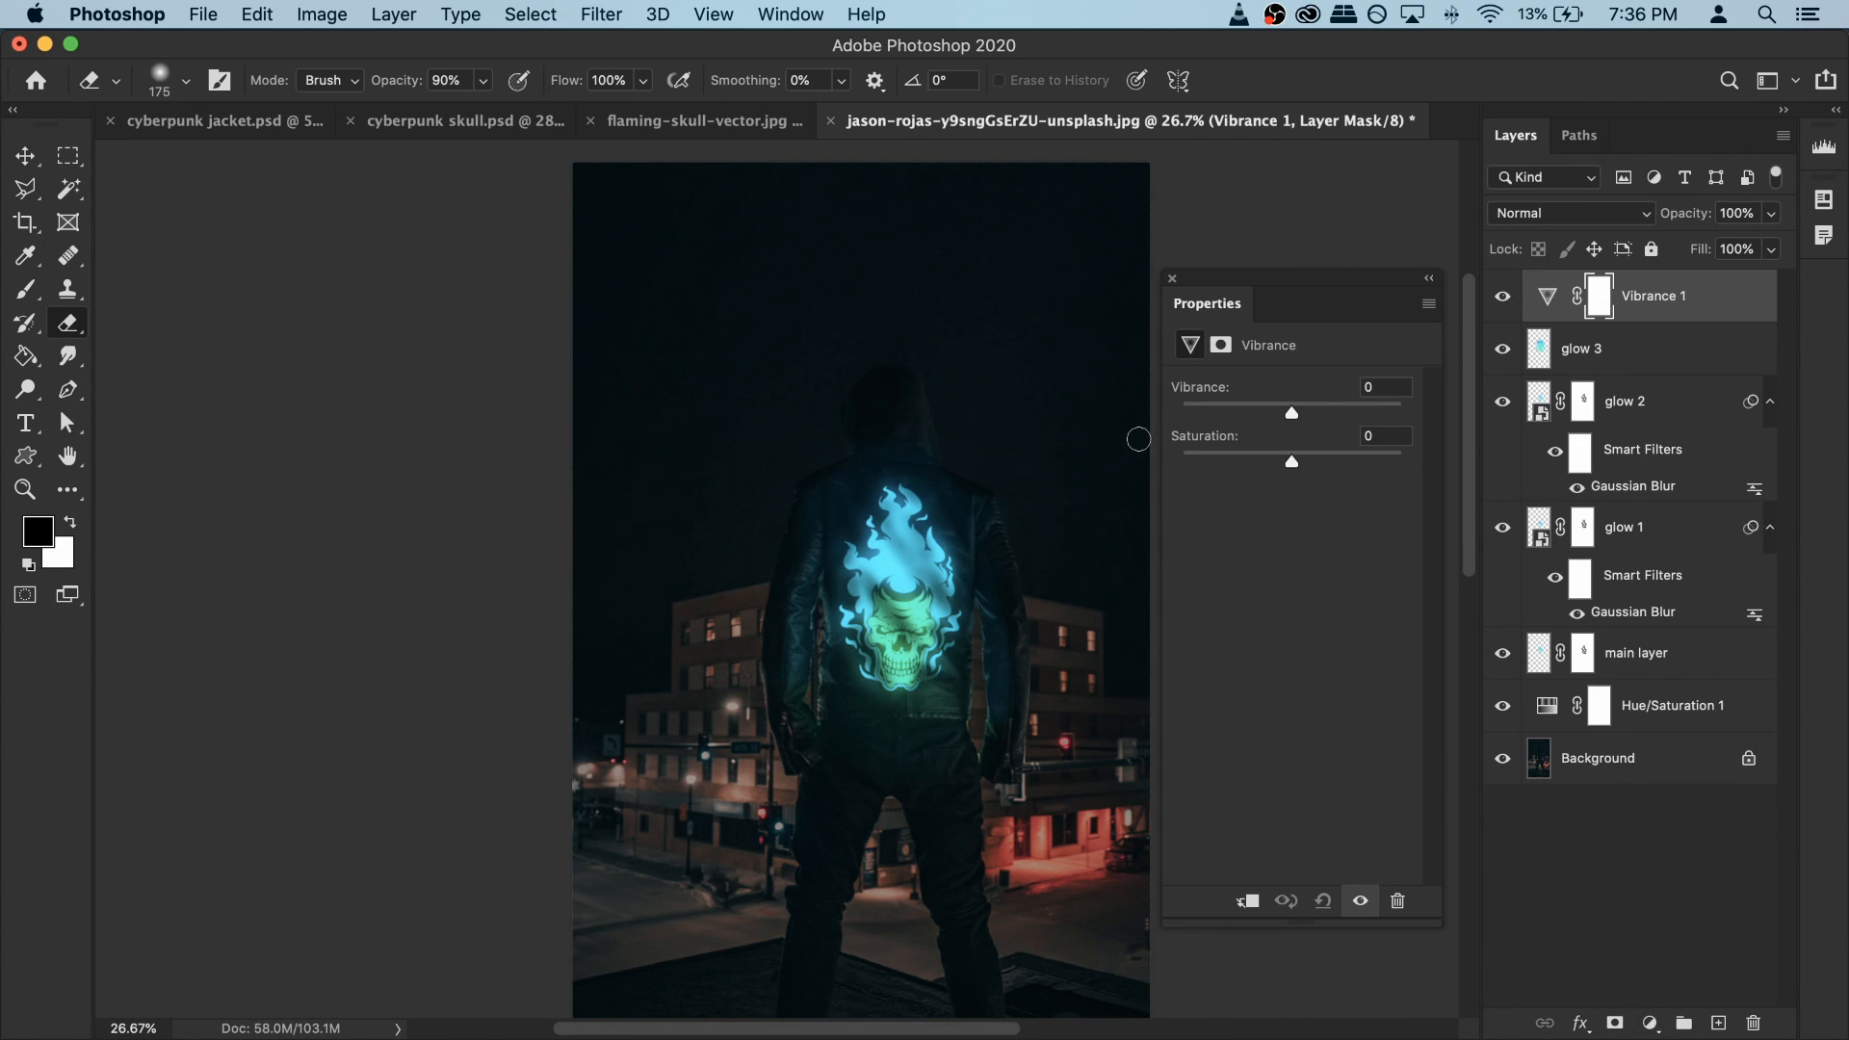
drag(1291, 414, 1477, 402)
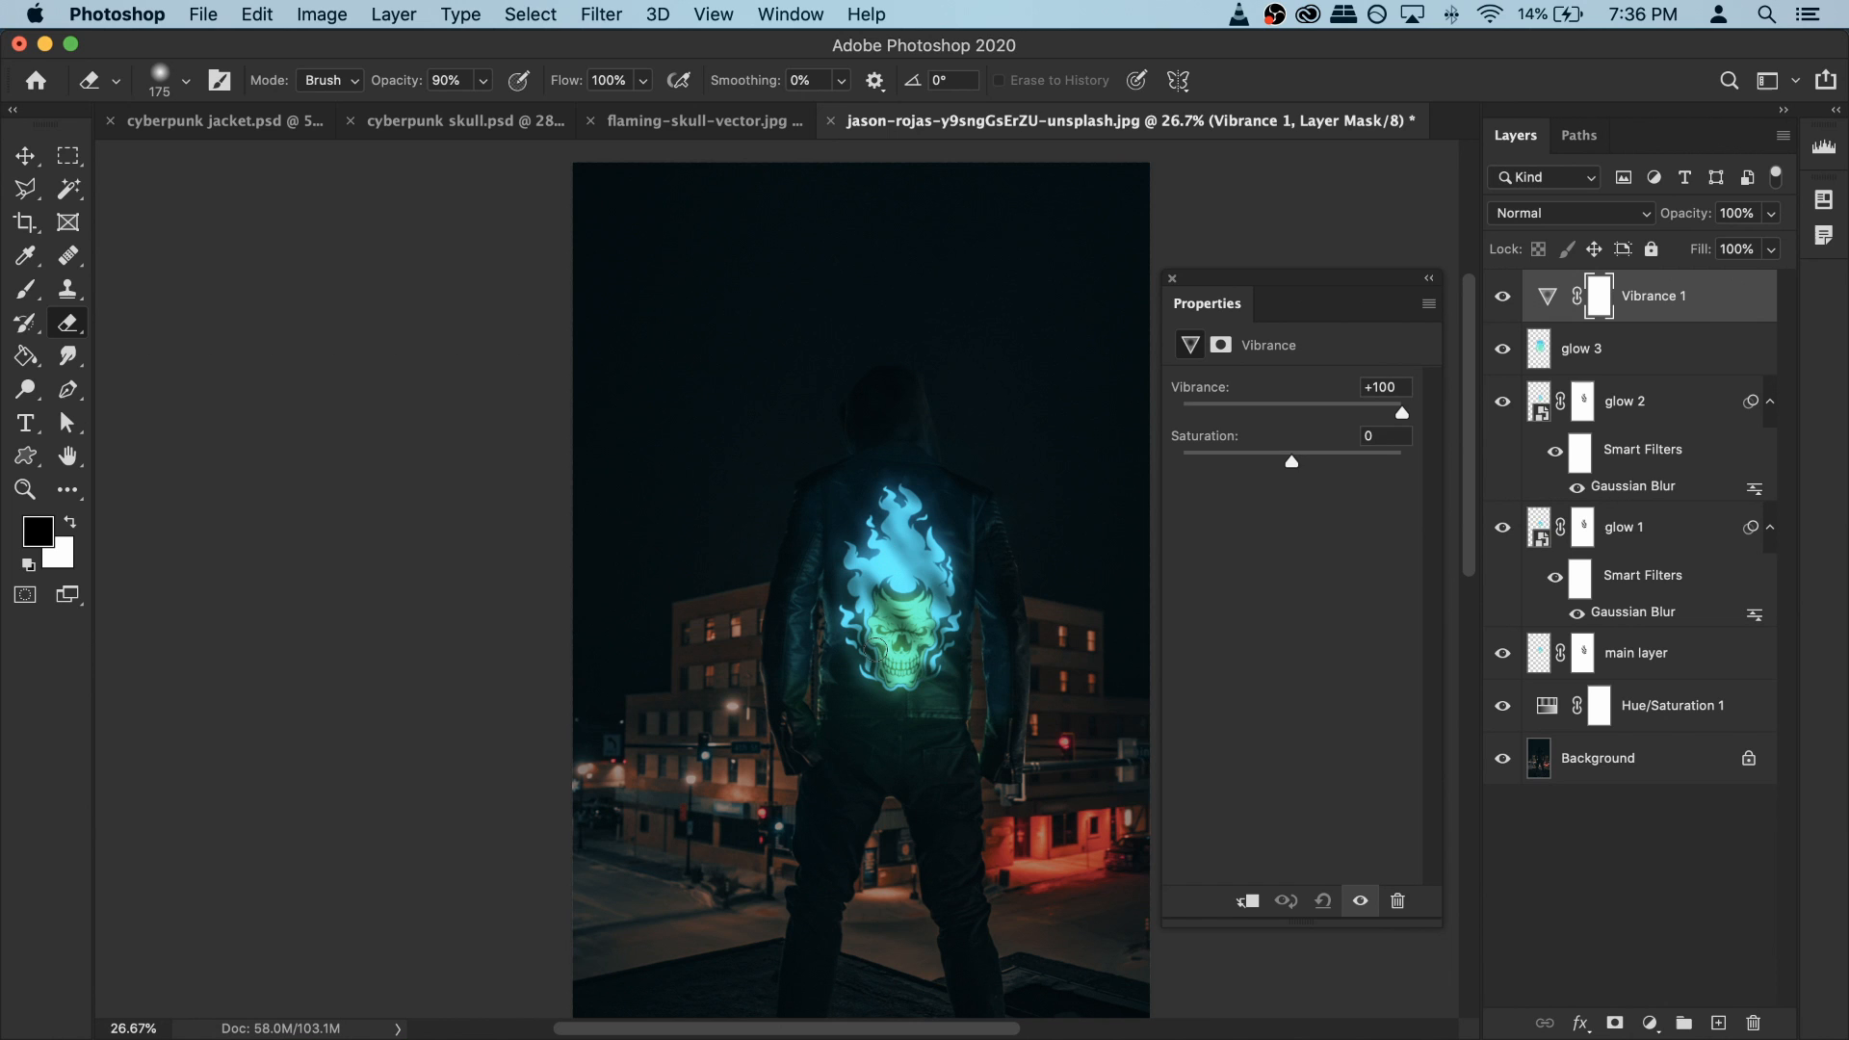
click(1383, 436)
text(40)
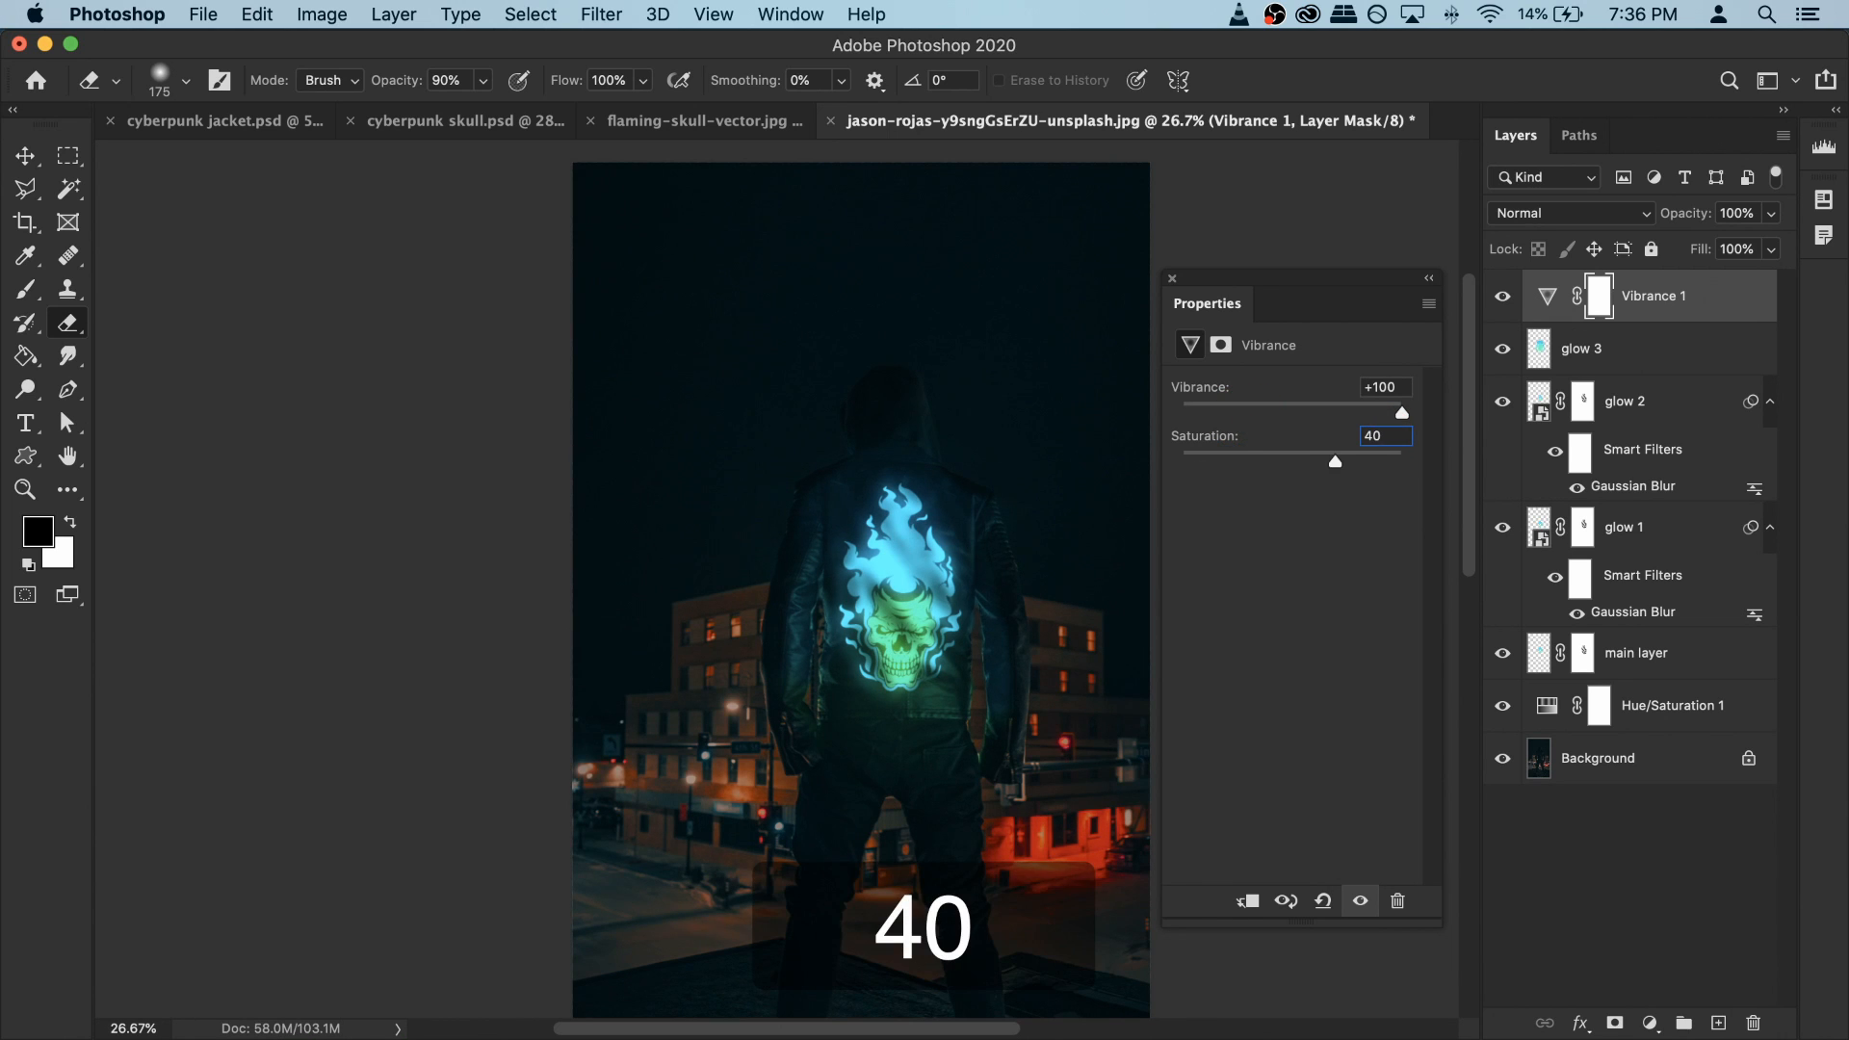
key(Return)
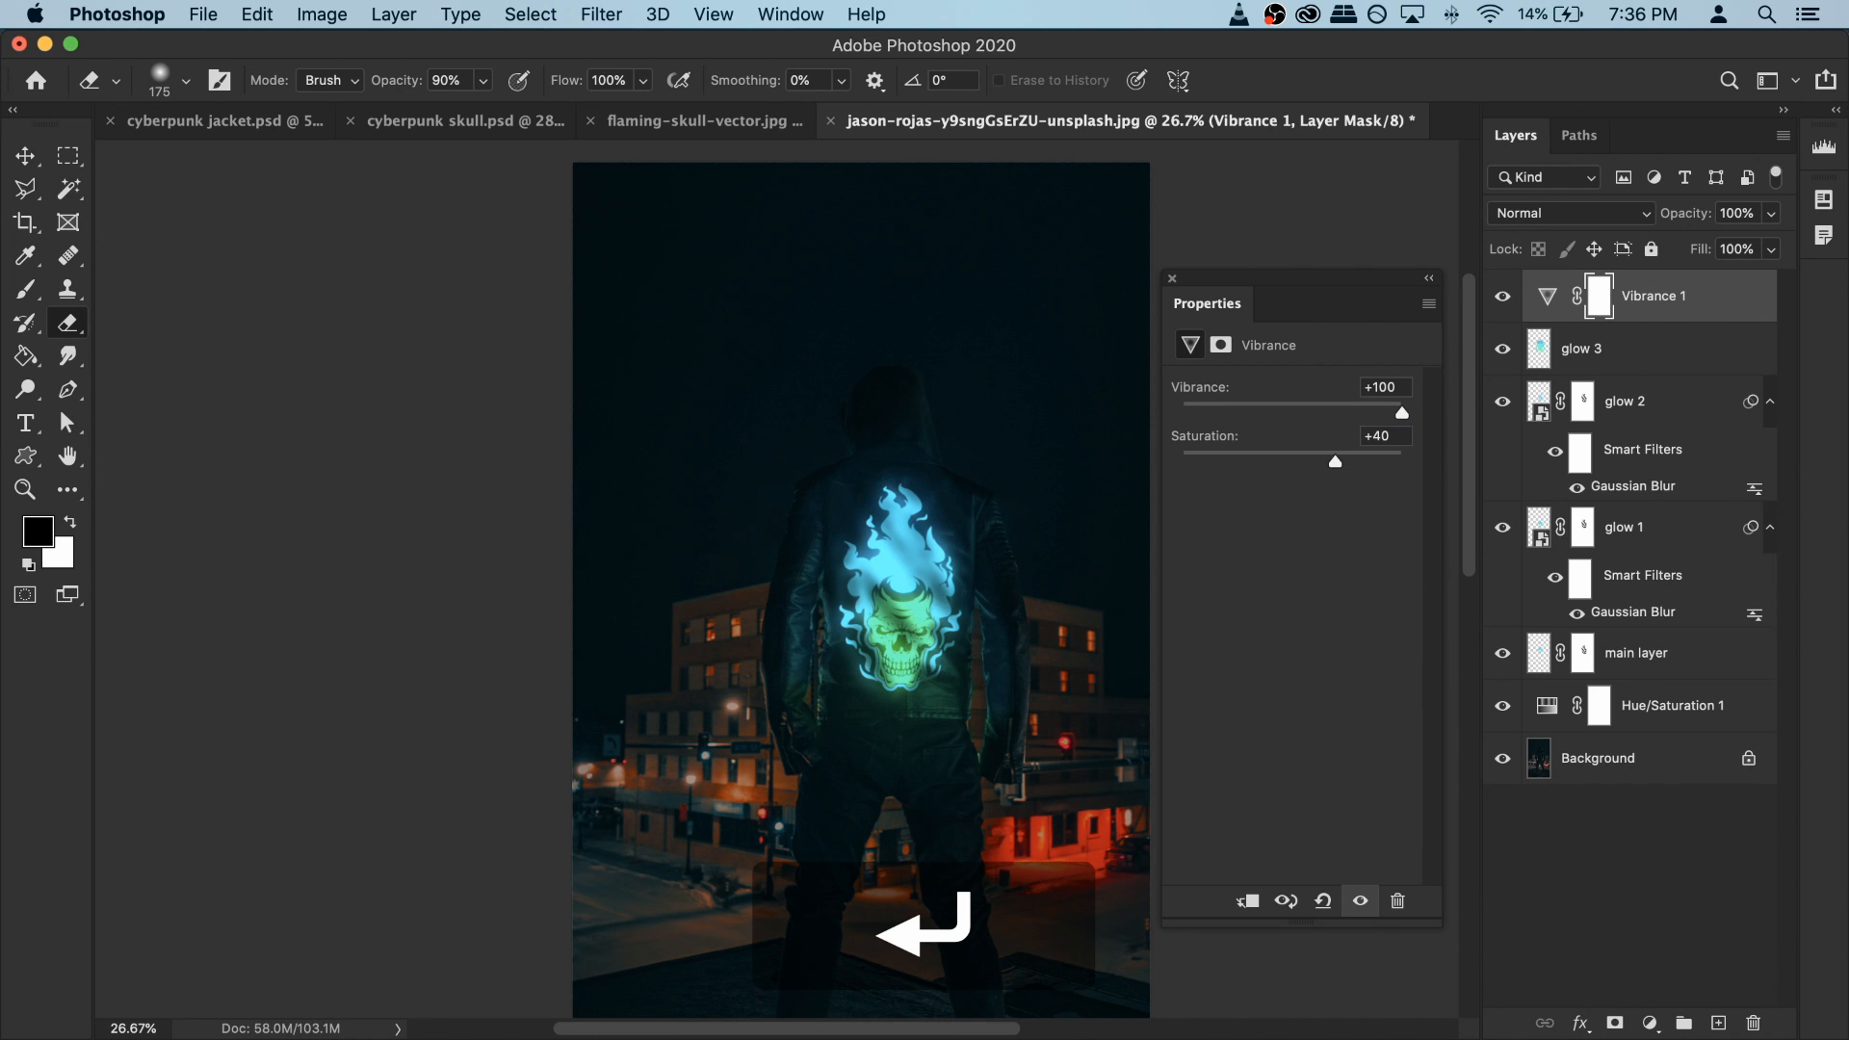
Step: Compare the image with and without the Vibrance adjustment and close its settings
scroll(880, 690, up, 3)
click(1504, 294)
click(1505, 296)
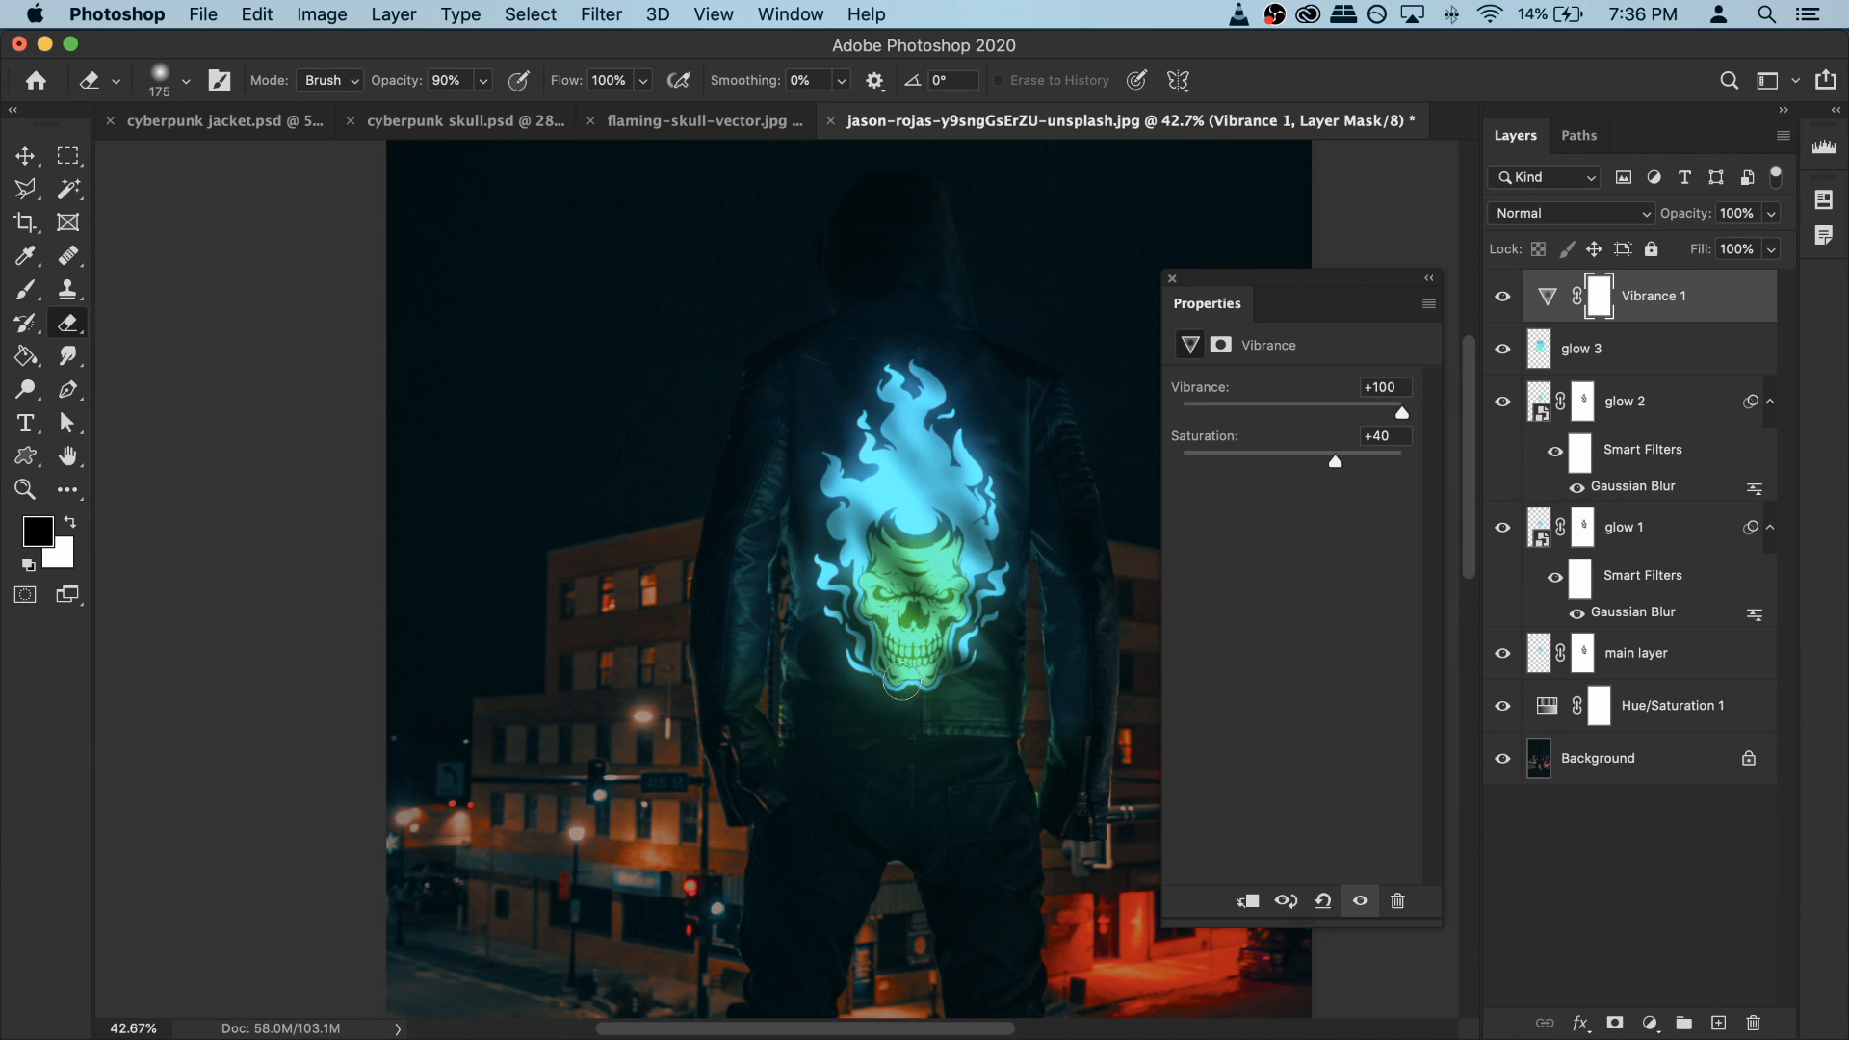
click(1172, 279)
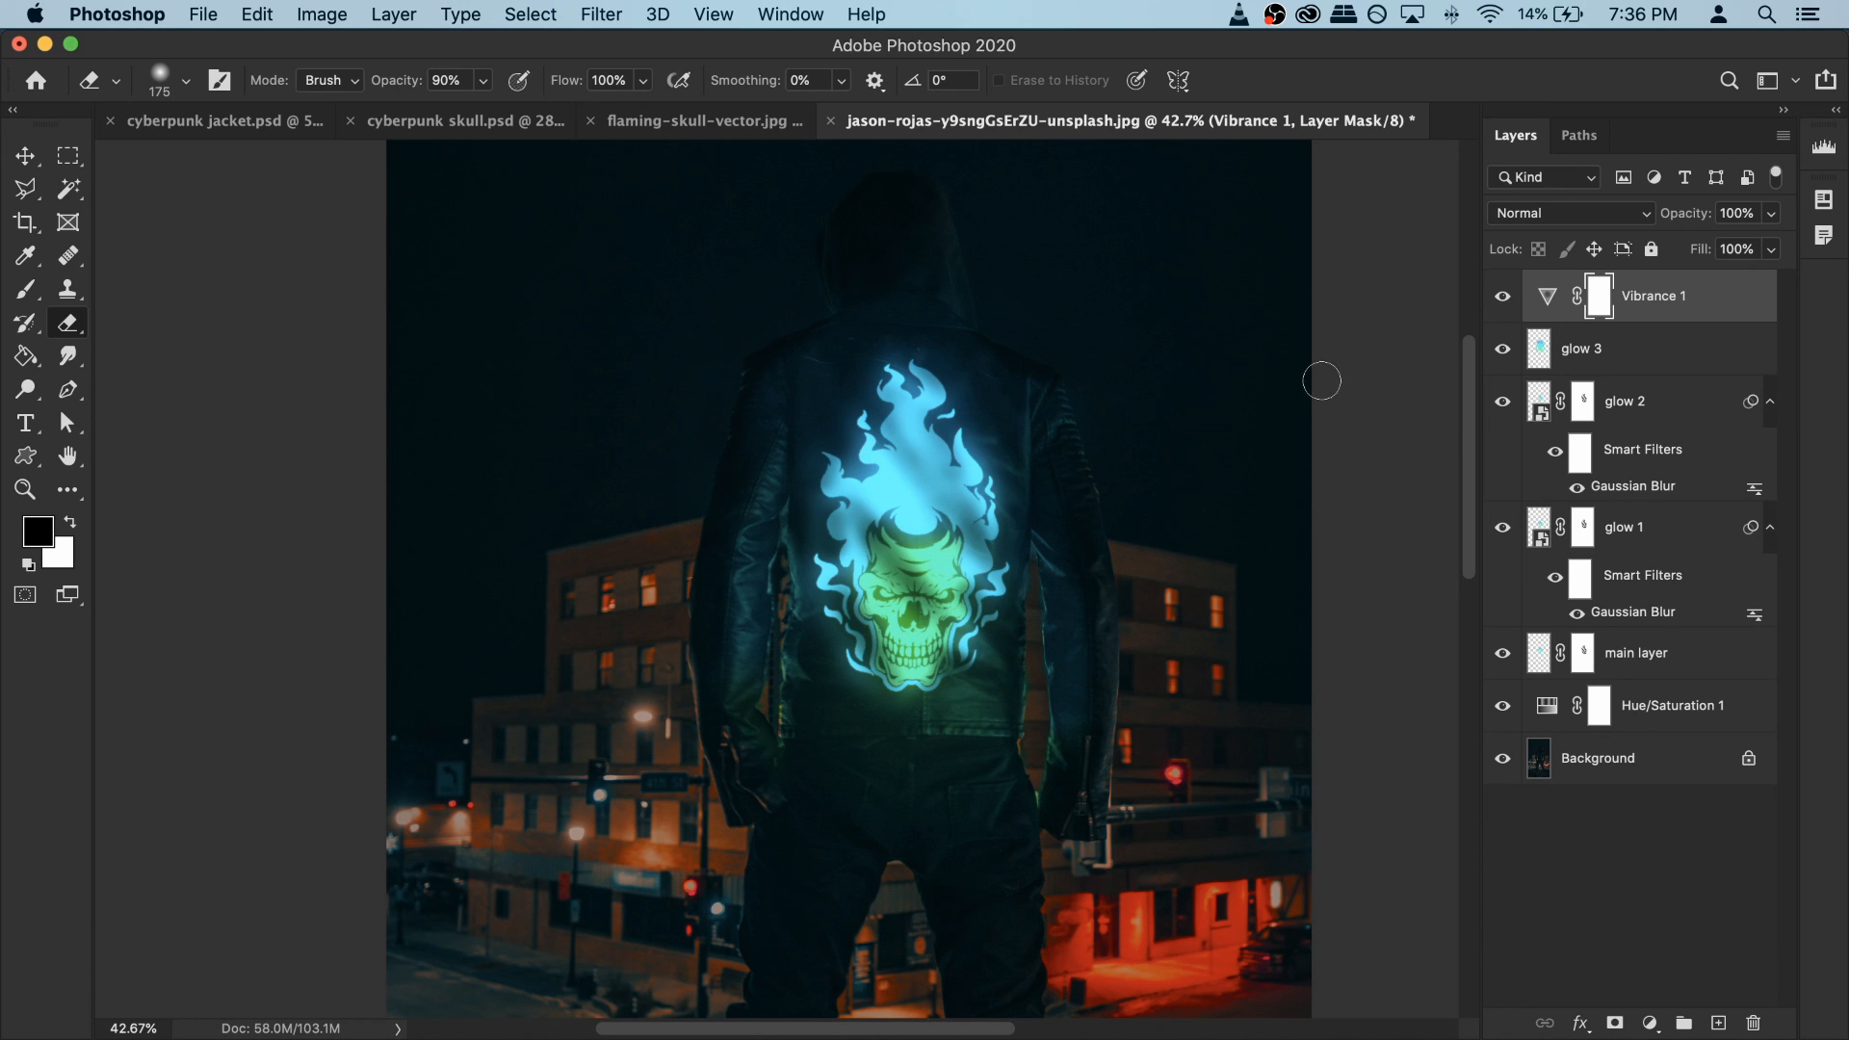
Step: Group the layers from glow 3 down to main layer and check the group's effect by toggling its visibility
click(1608, 350)
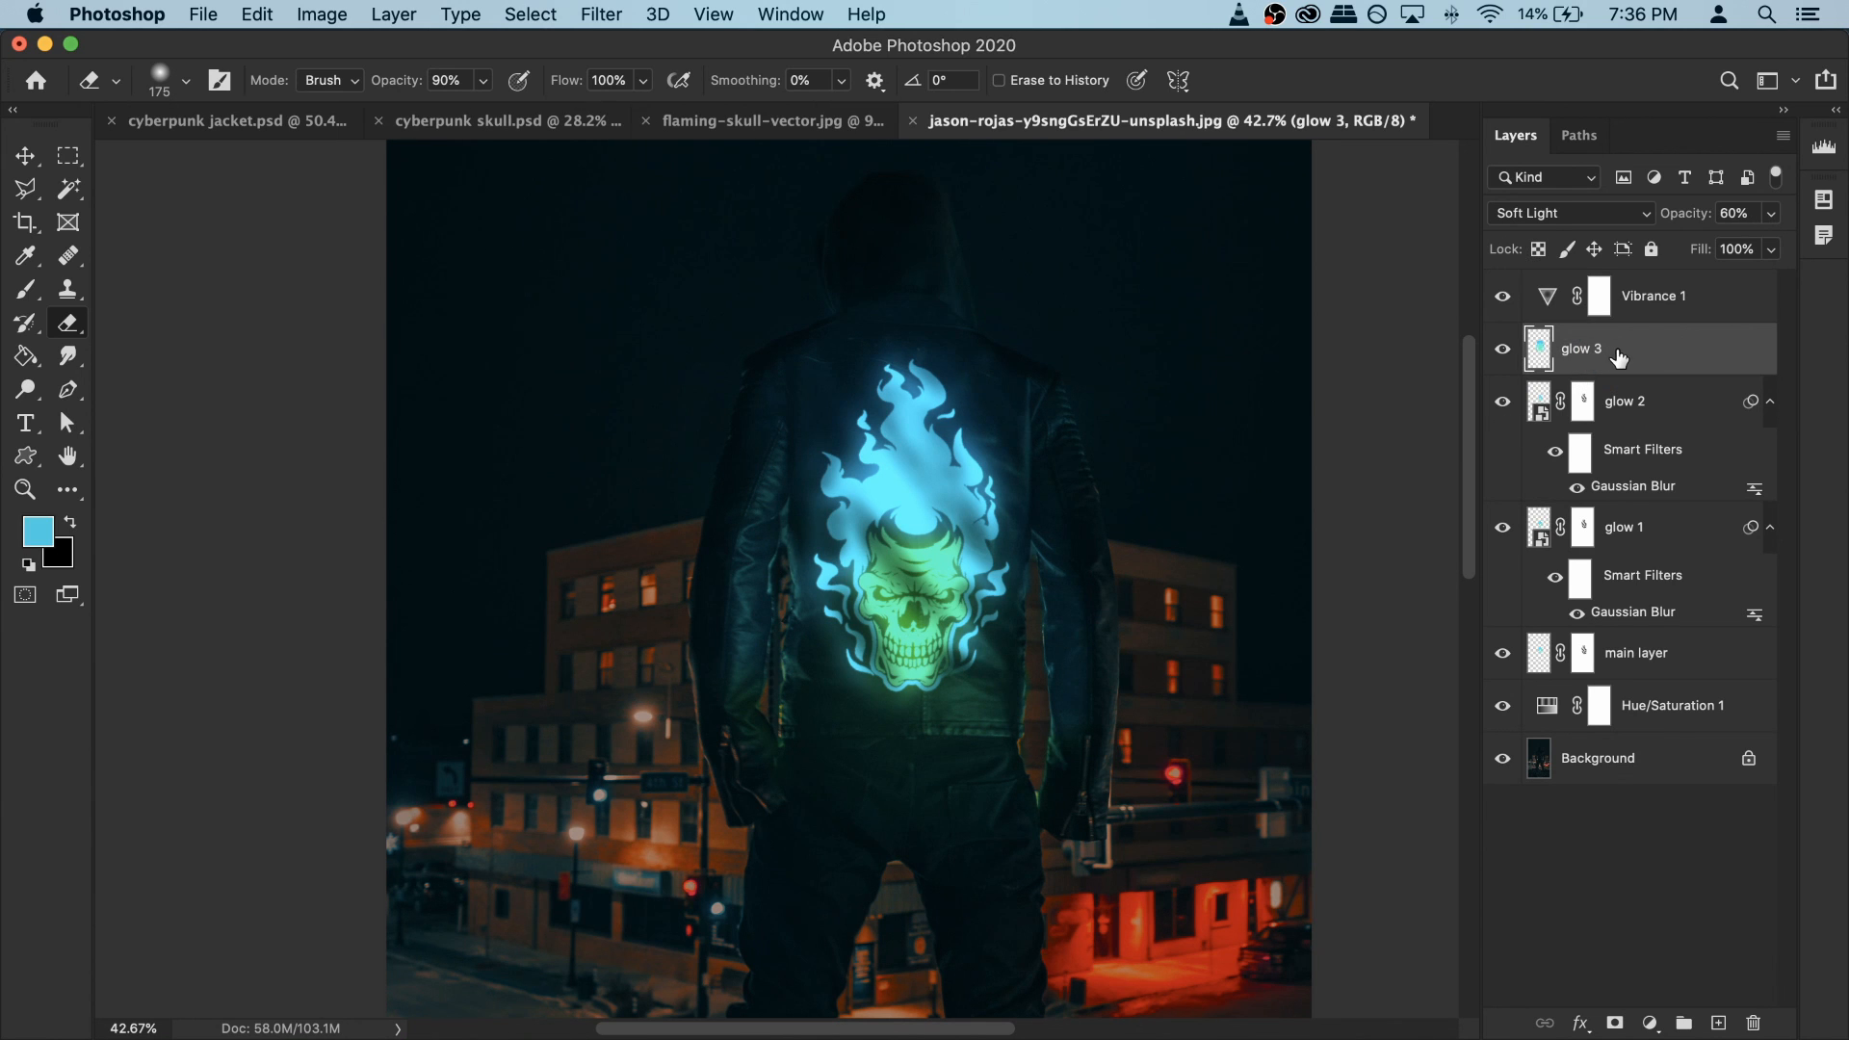
key(shift)
key(shift)
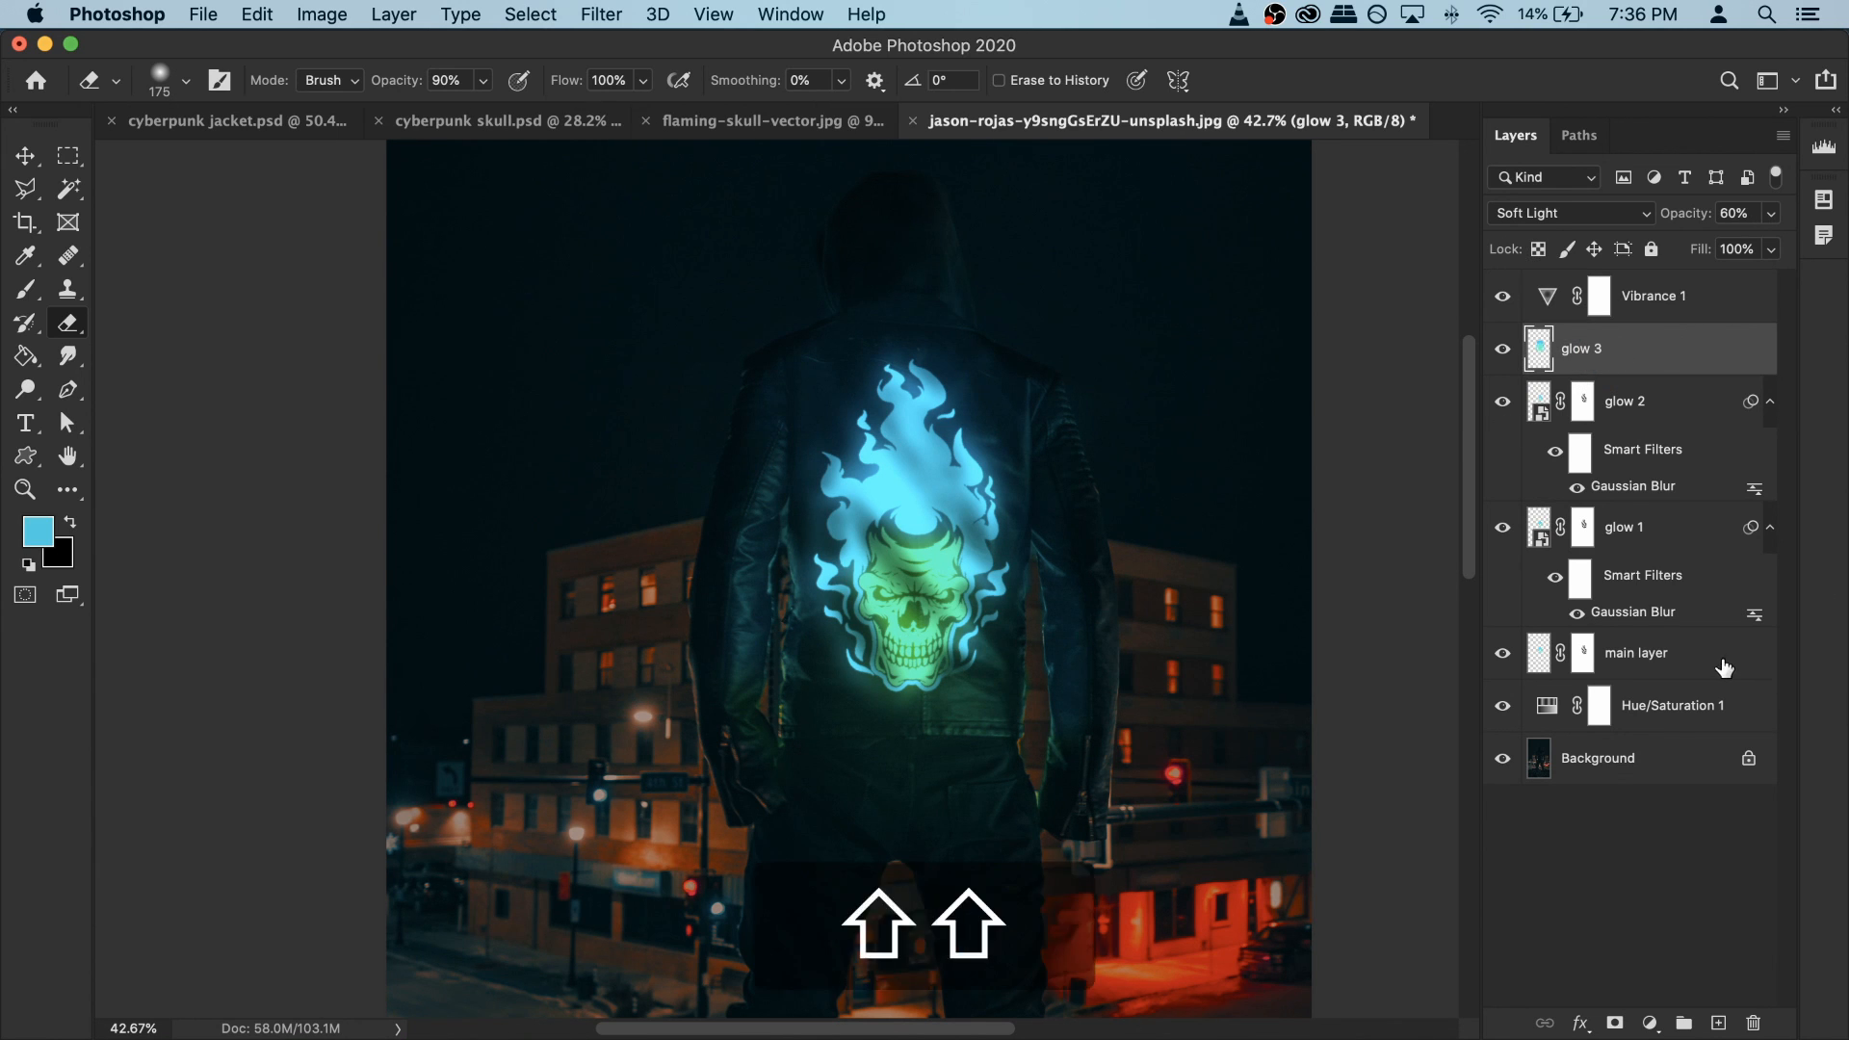
shift+click(1671, 653)
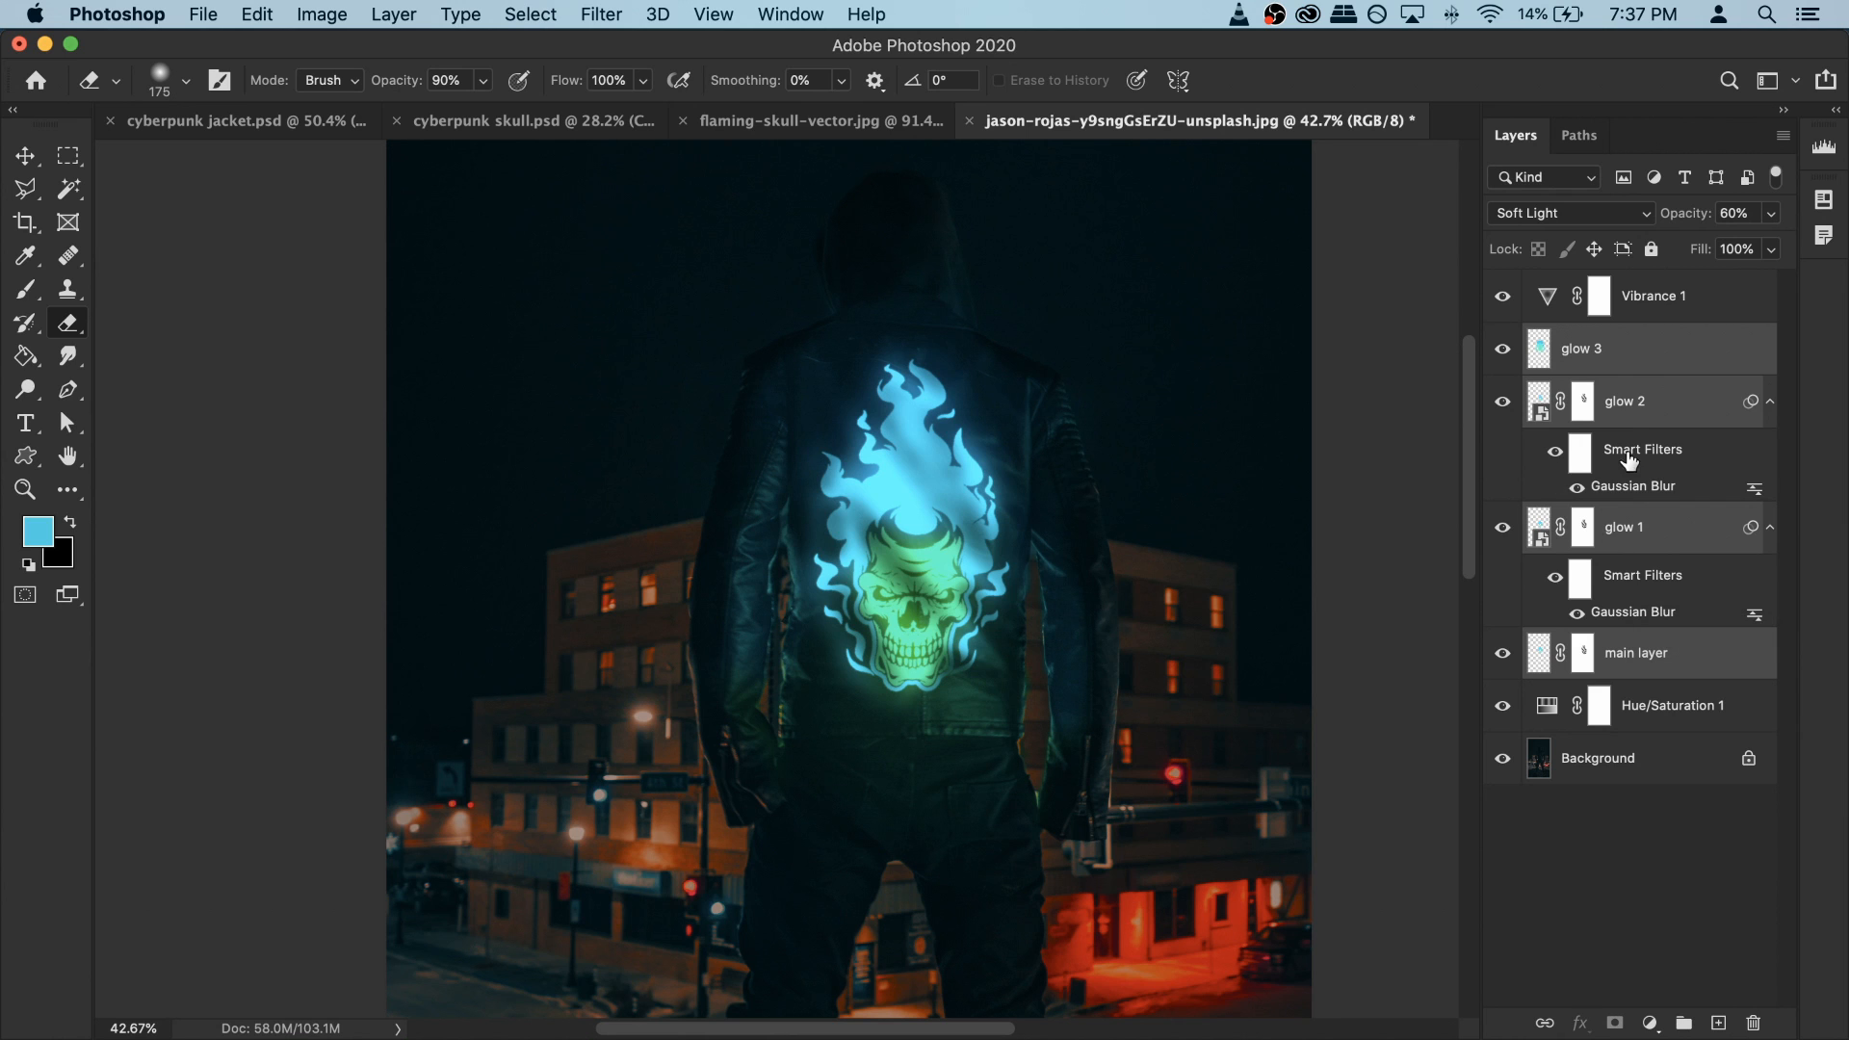
key(super)
key(super+g)
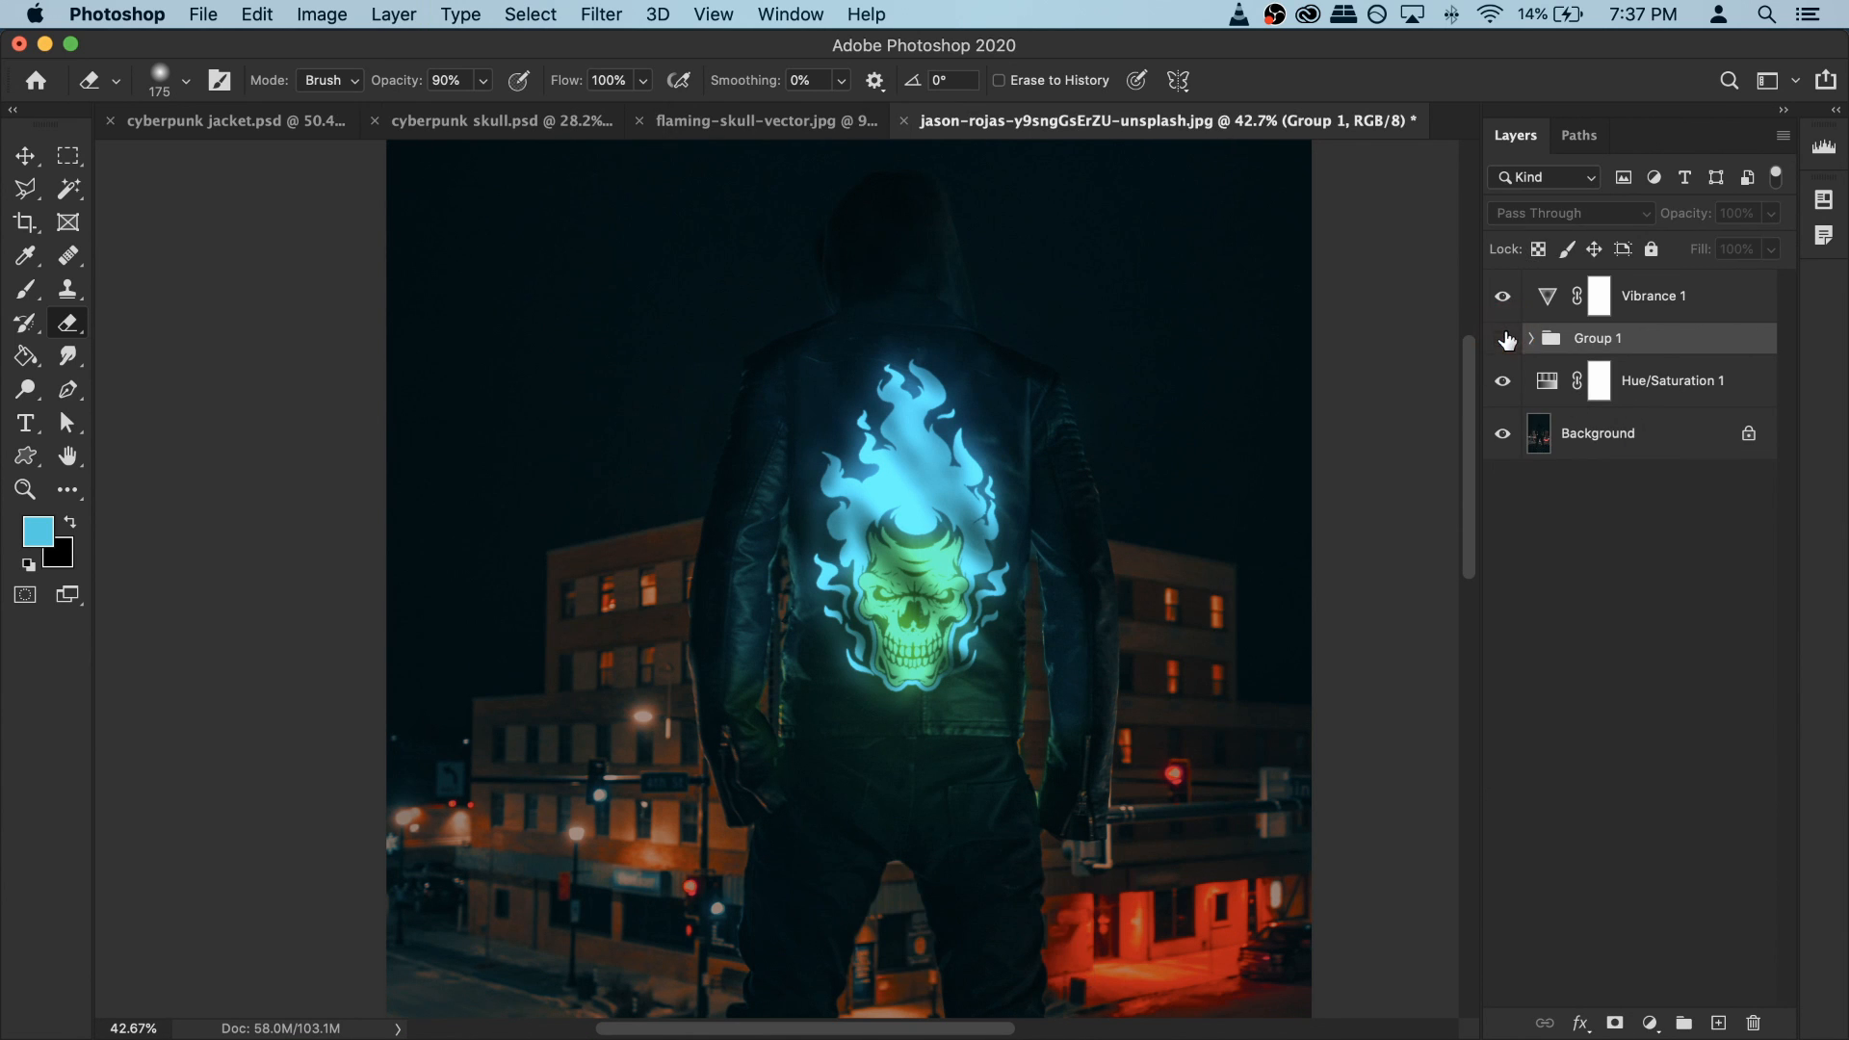
click(1506, 339)
click(1506, 339)
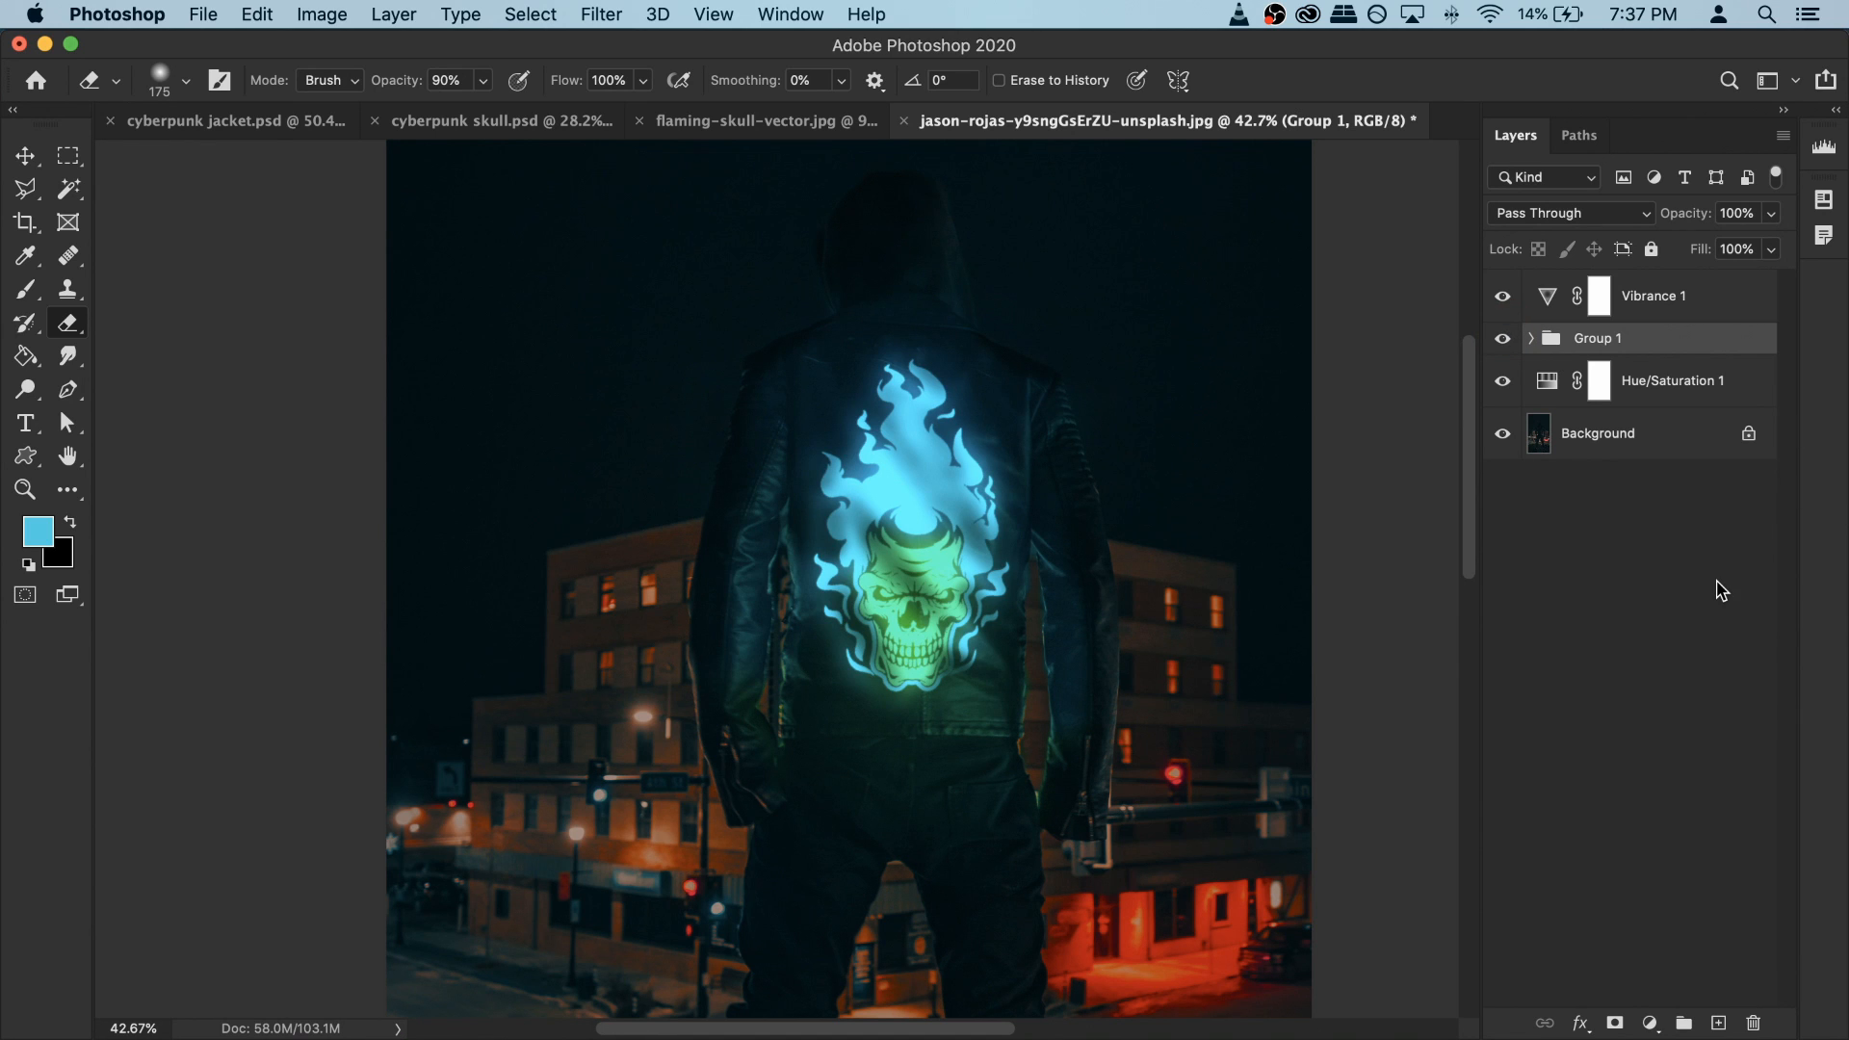
Step: Add a Hue/Saturation adjustment layer clipped to Group 1 and shift its hue to -97
click(1649, 1023)
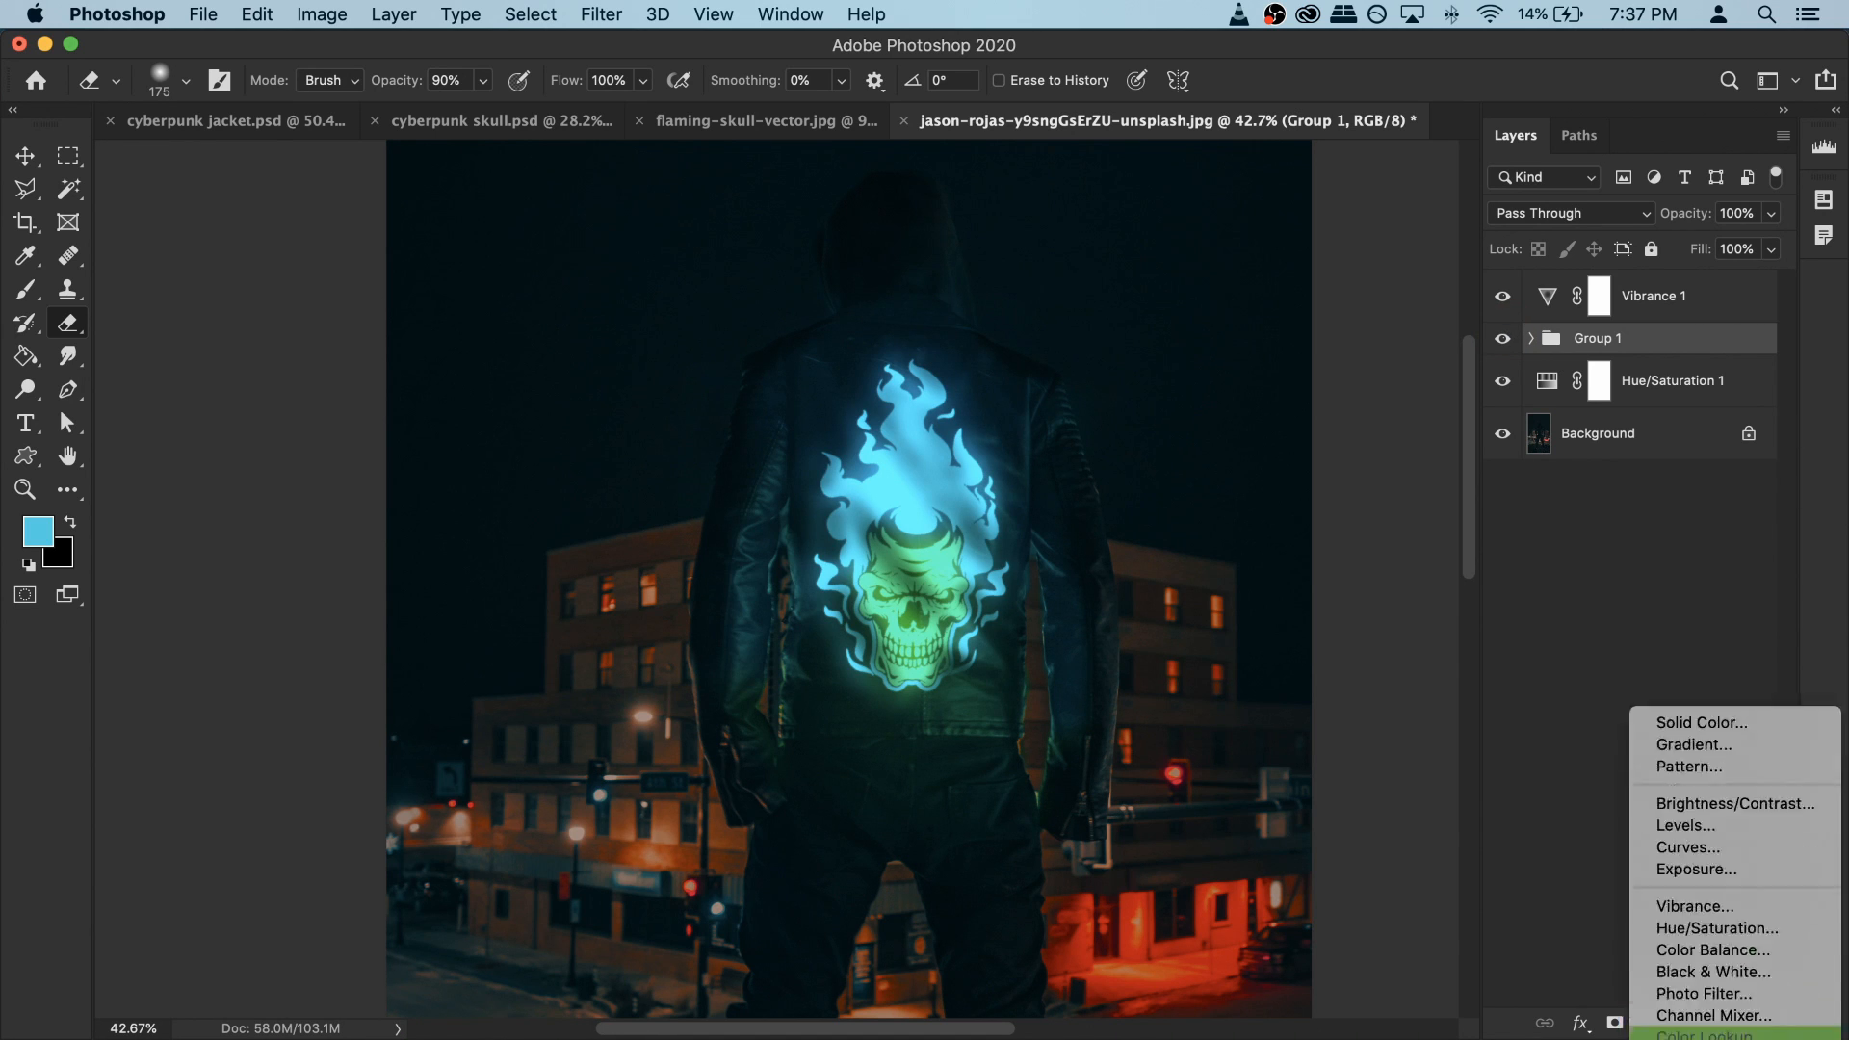
click(1716, 903)
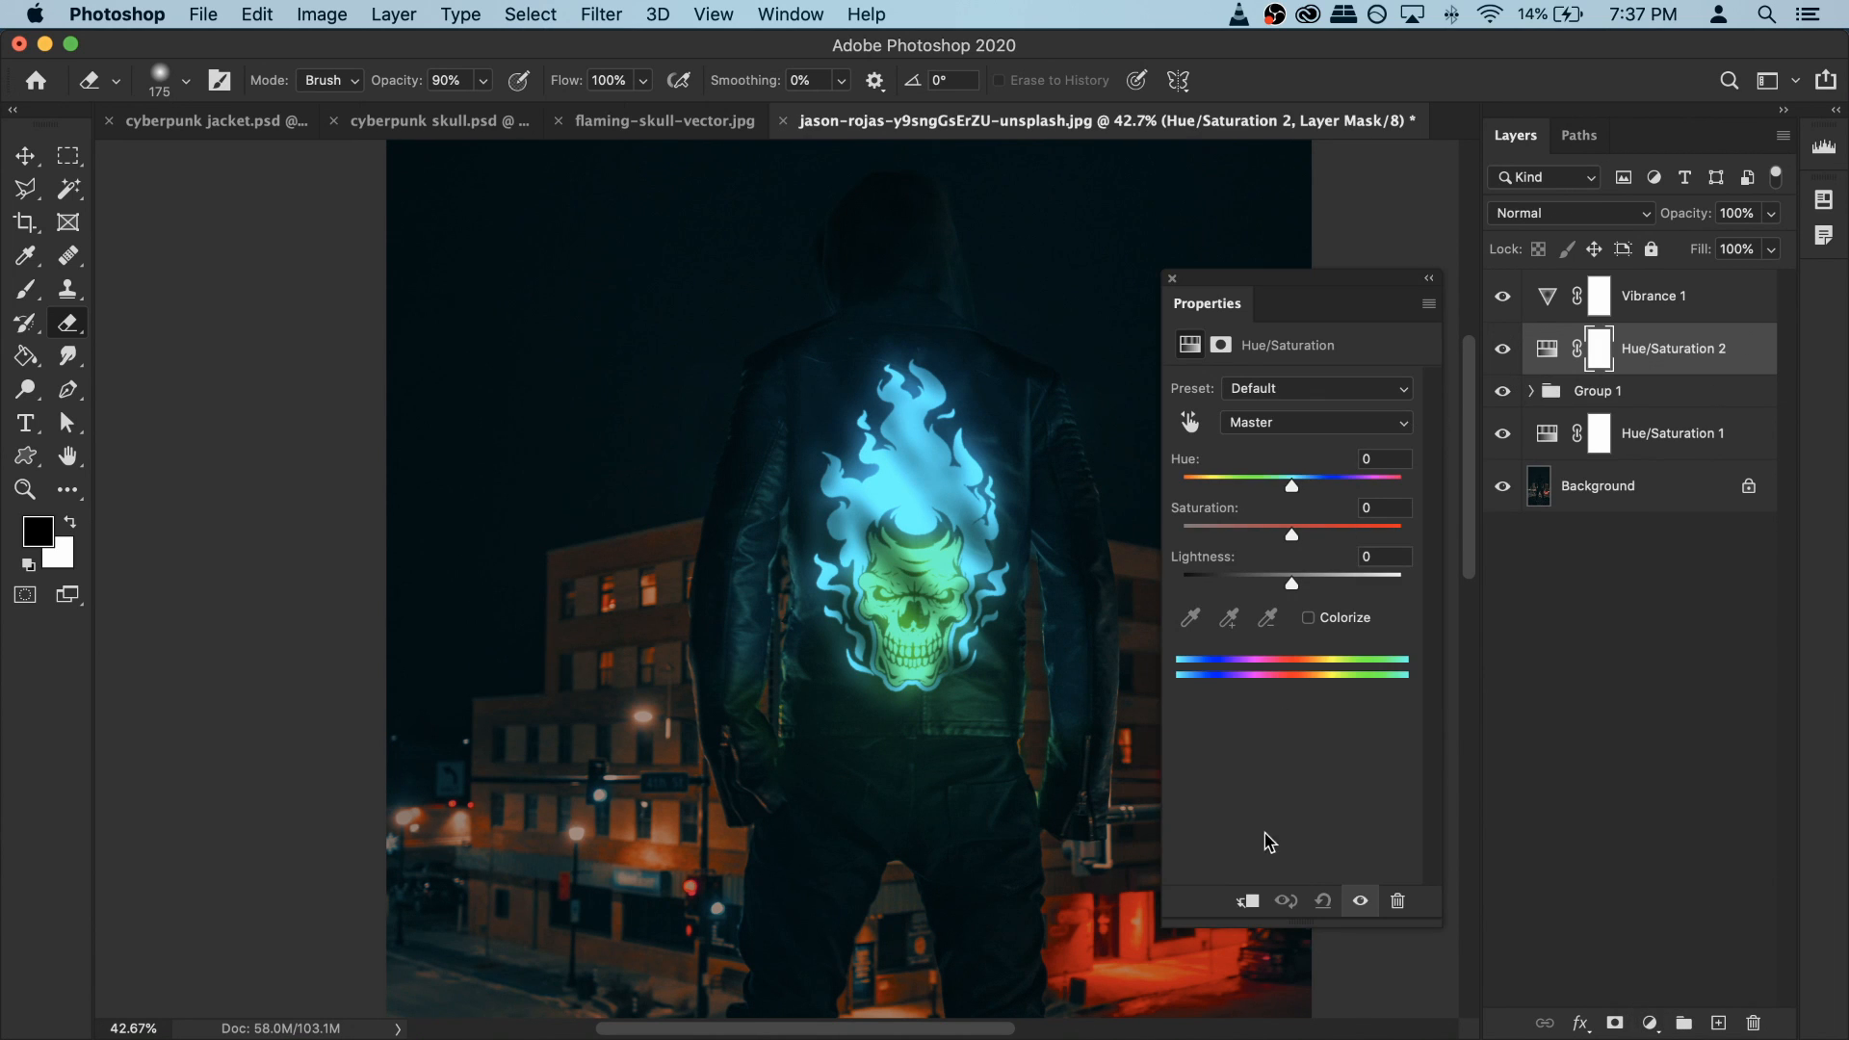
click(1250, 903)
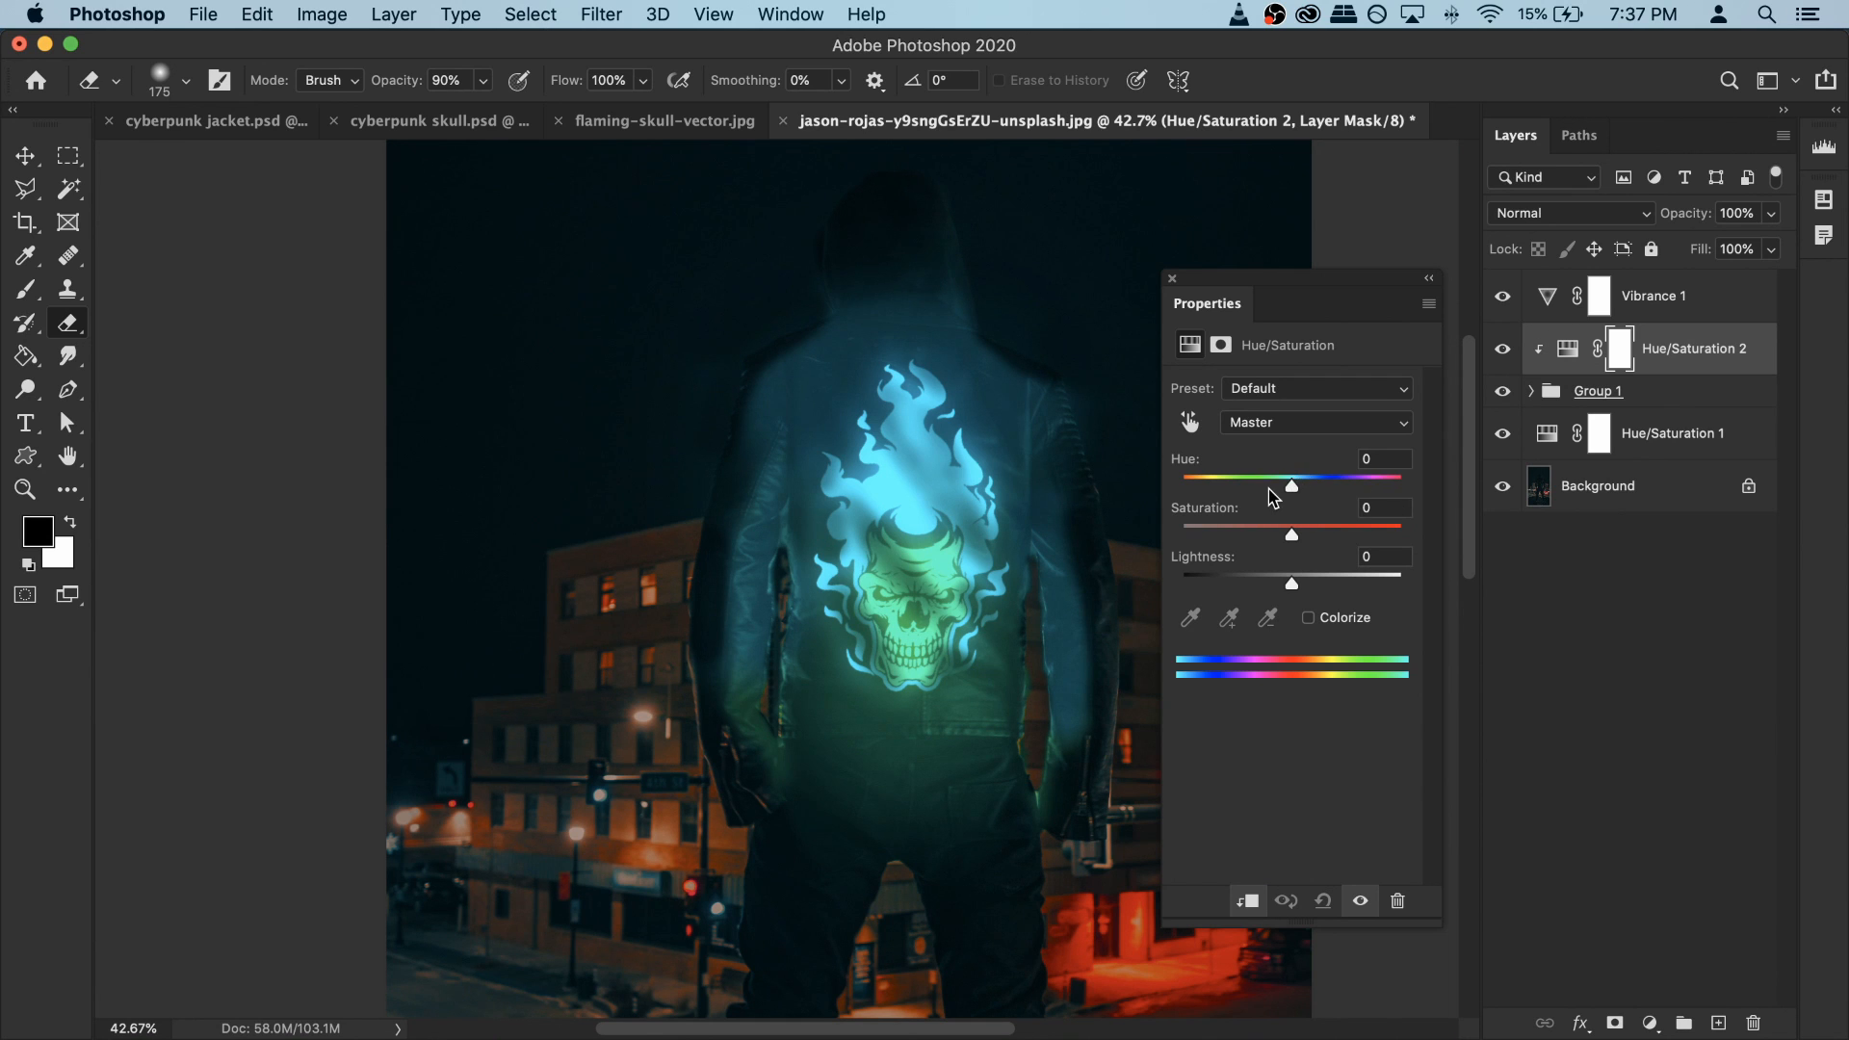
drag(1291, 491, 1220, 489)
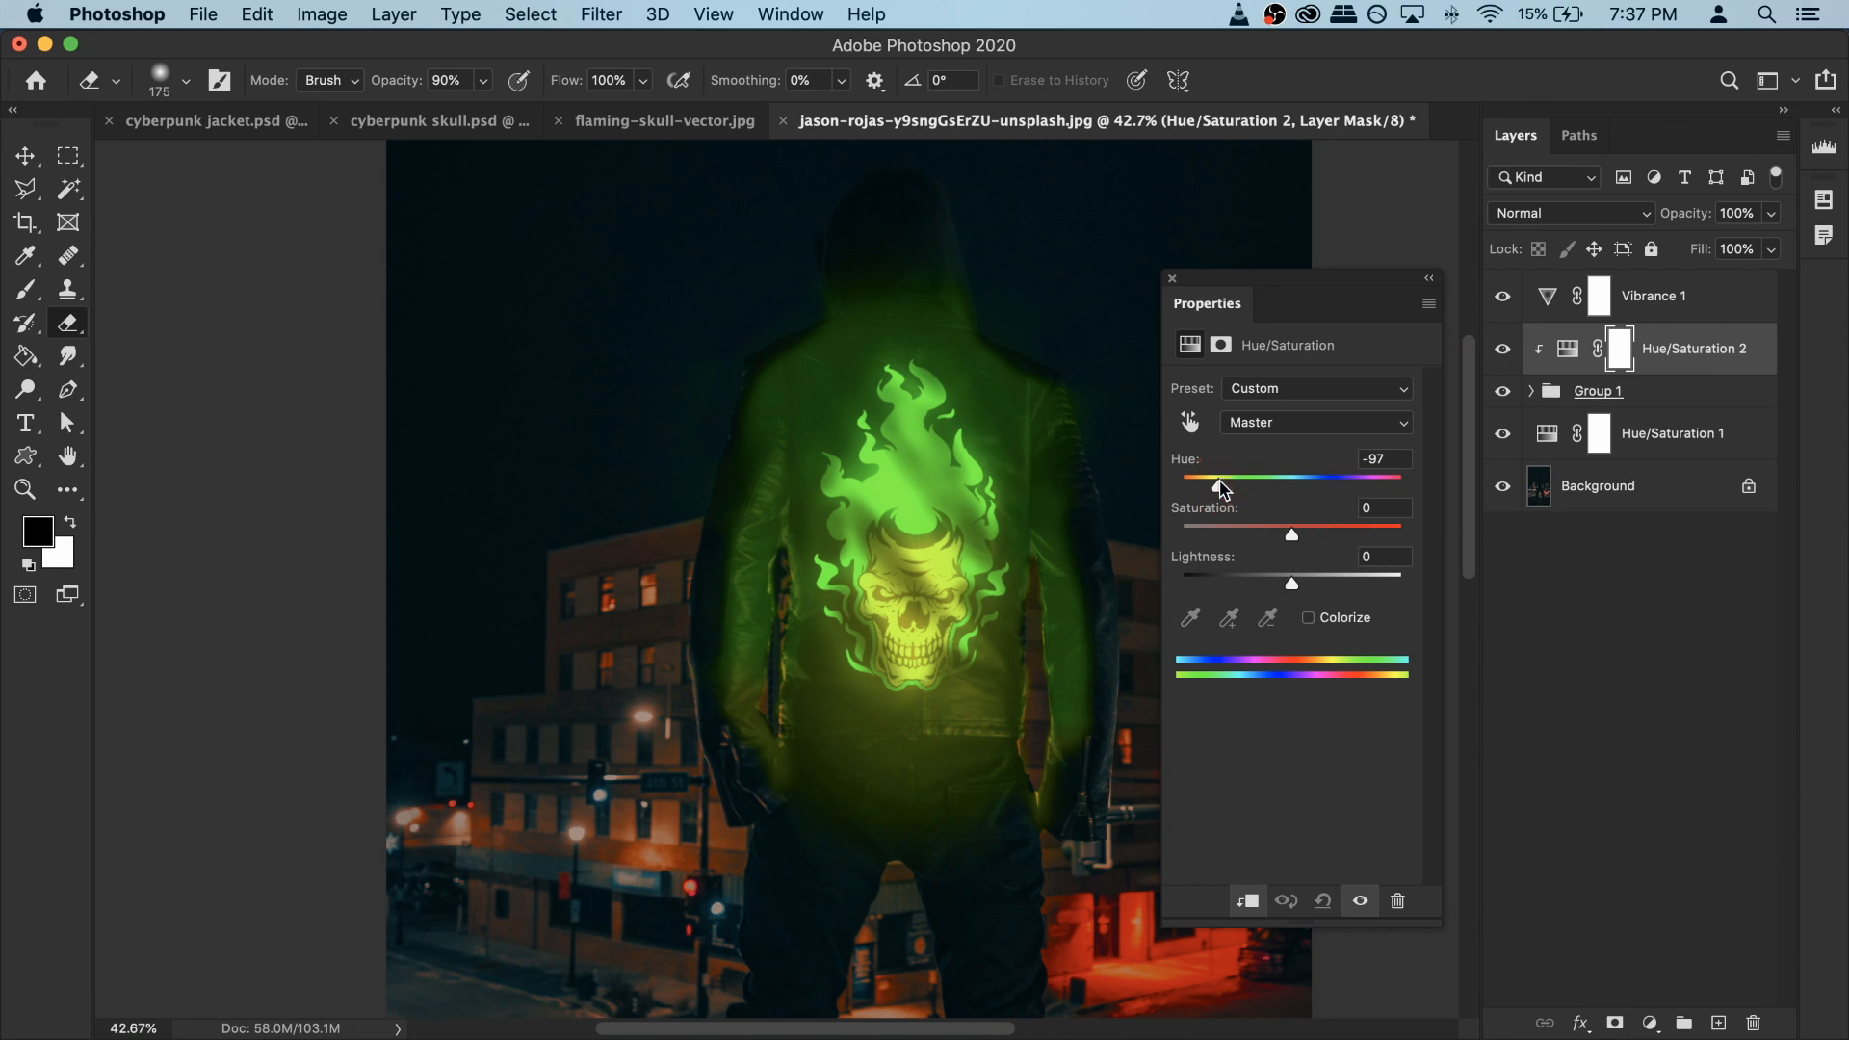
click(1173, 279)
Step: Expand Group 1, compare the image with glow 3 hidden and shown, and lower glow 3's opacity to 10%
click(1525, 390)
click(1531, 391)
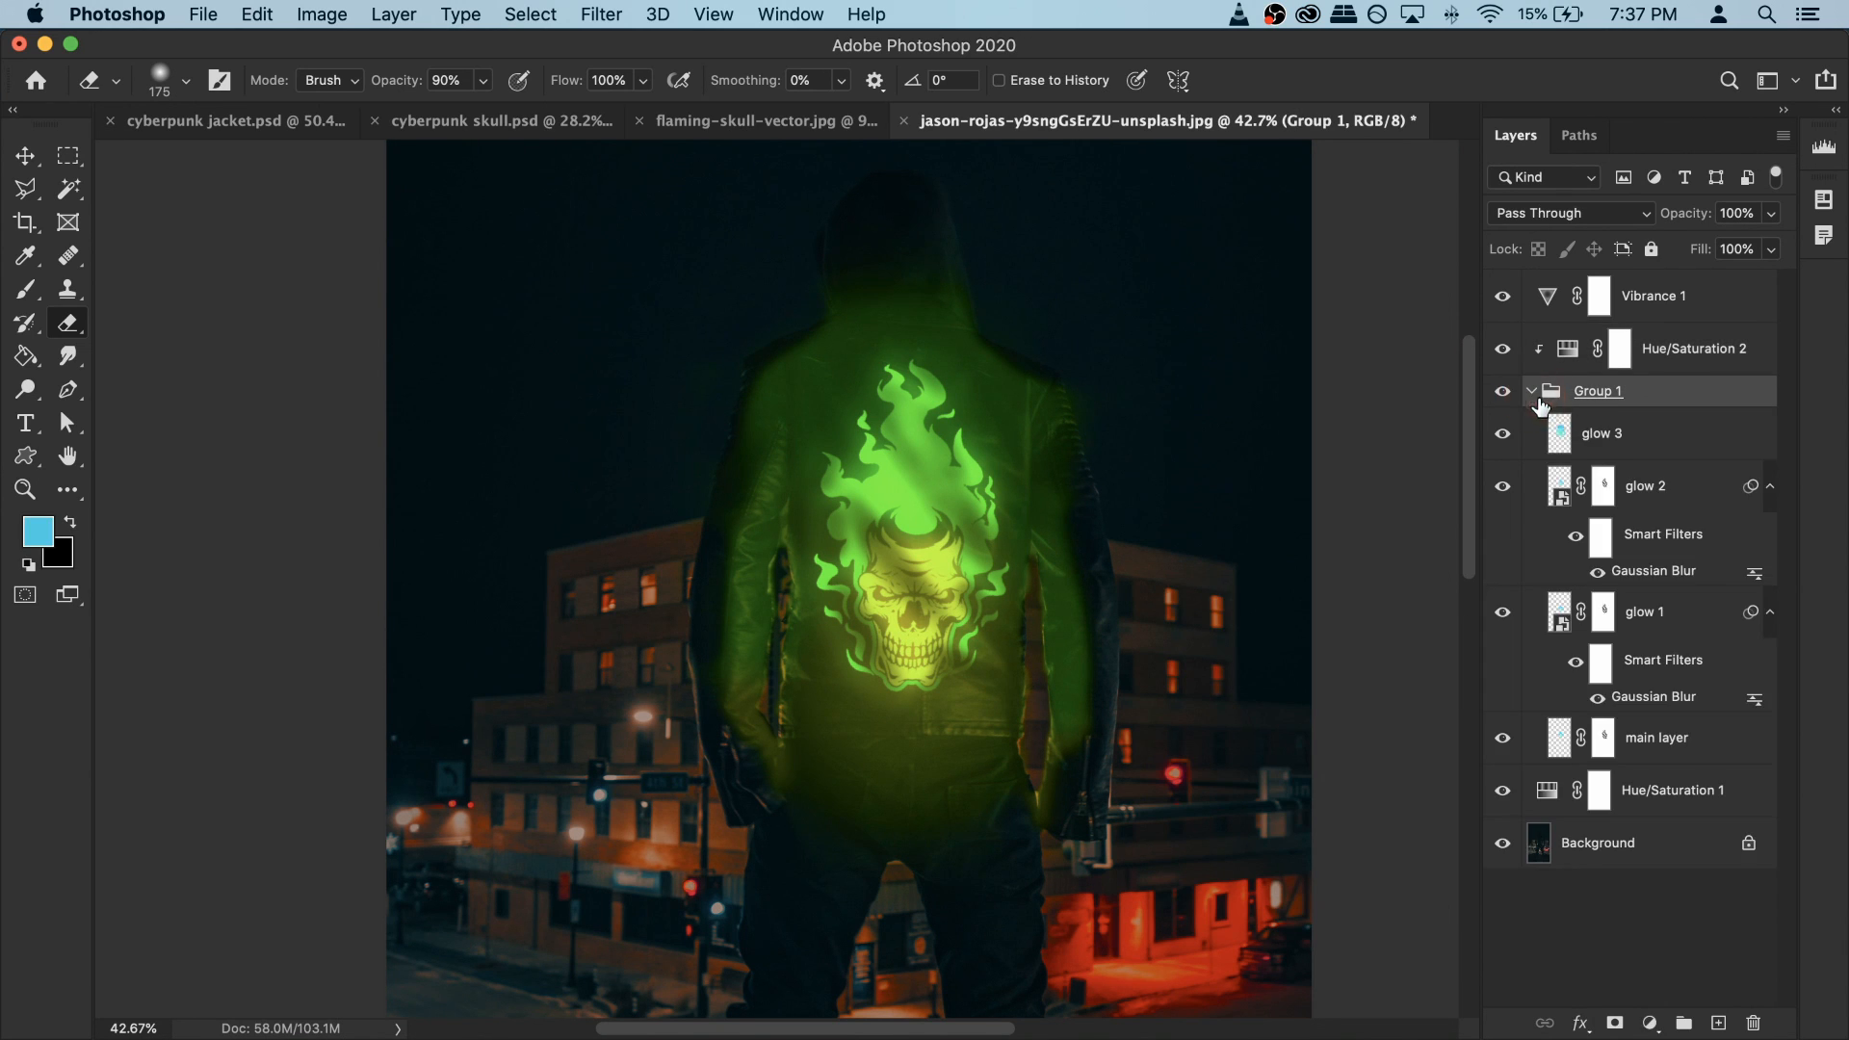
click(1579, 433)
click(1503, 435)
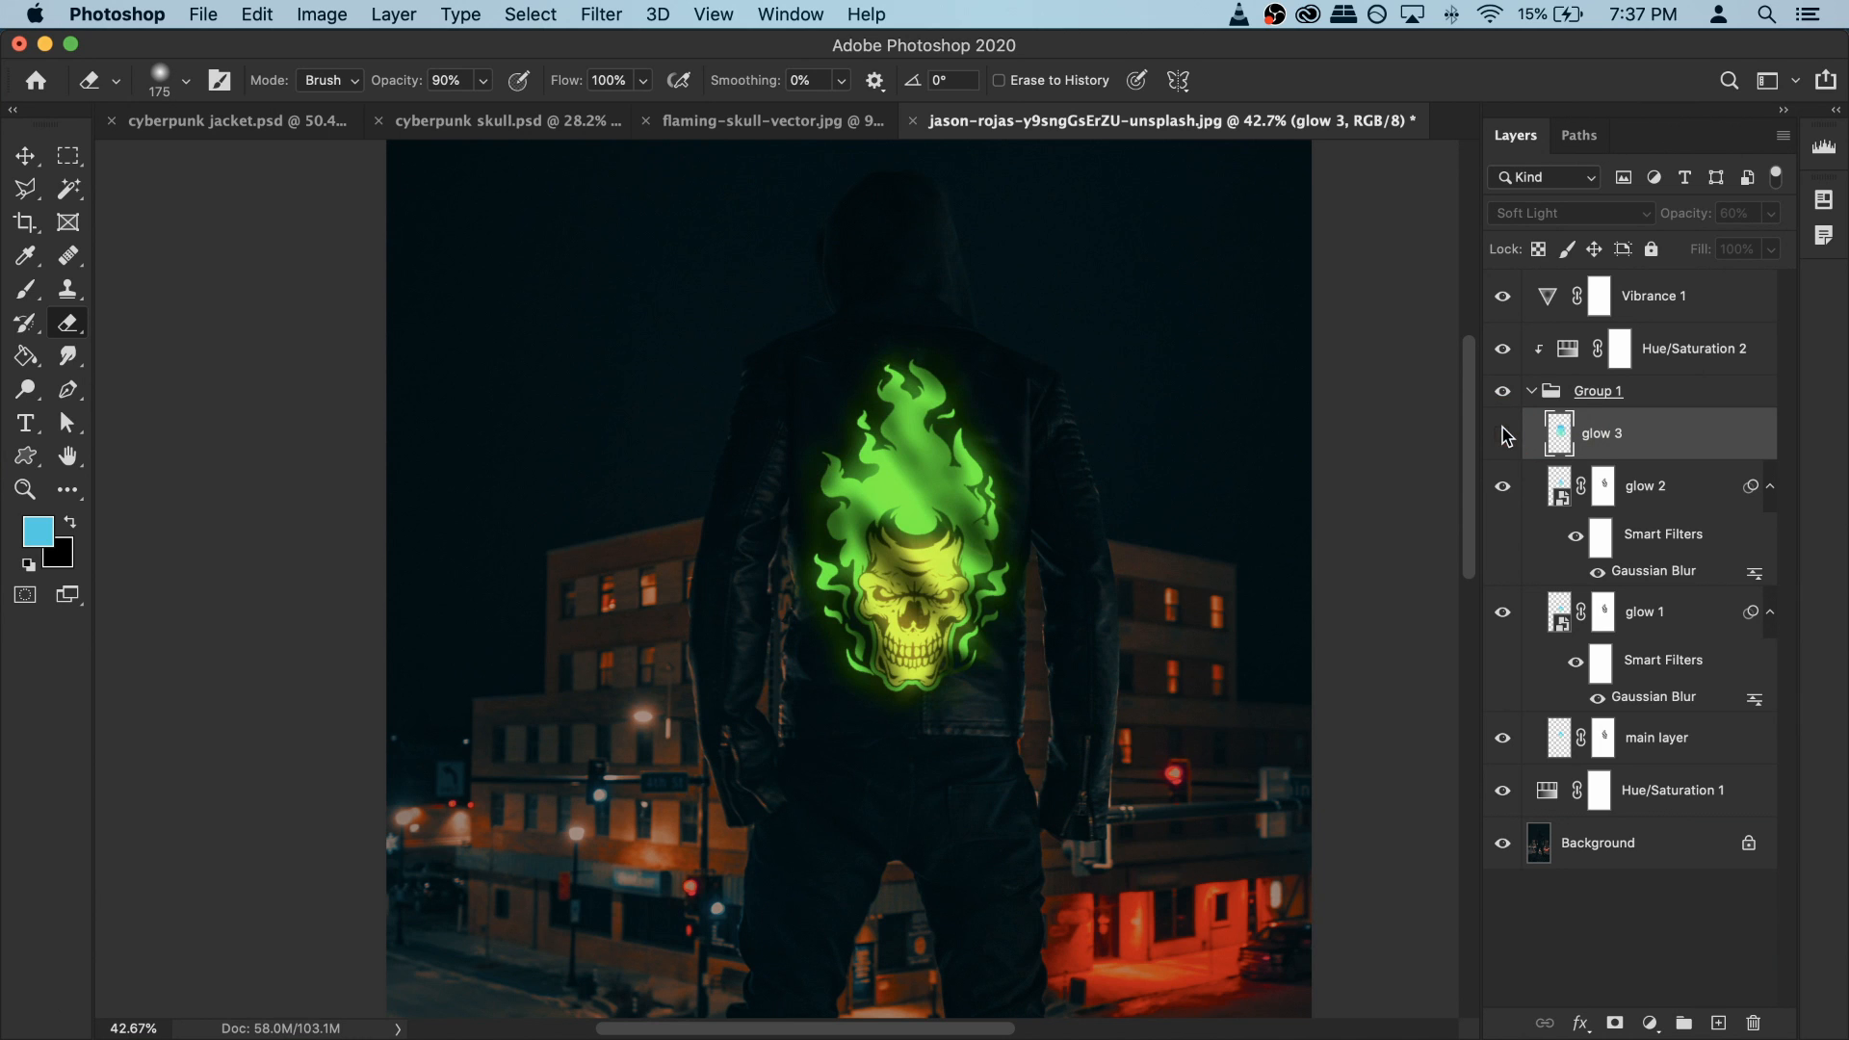
click(1504, 435)
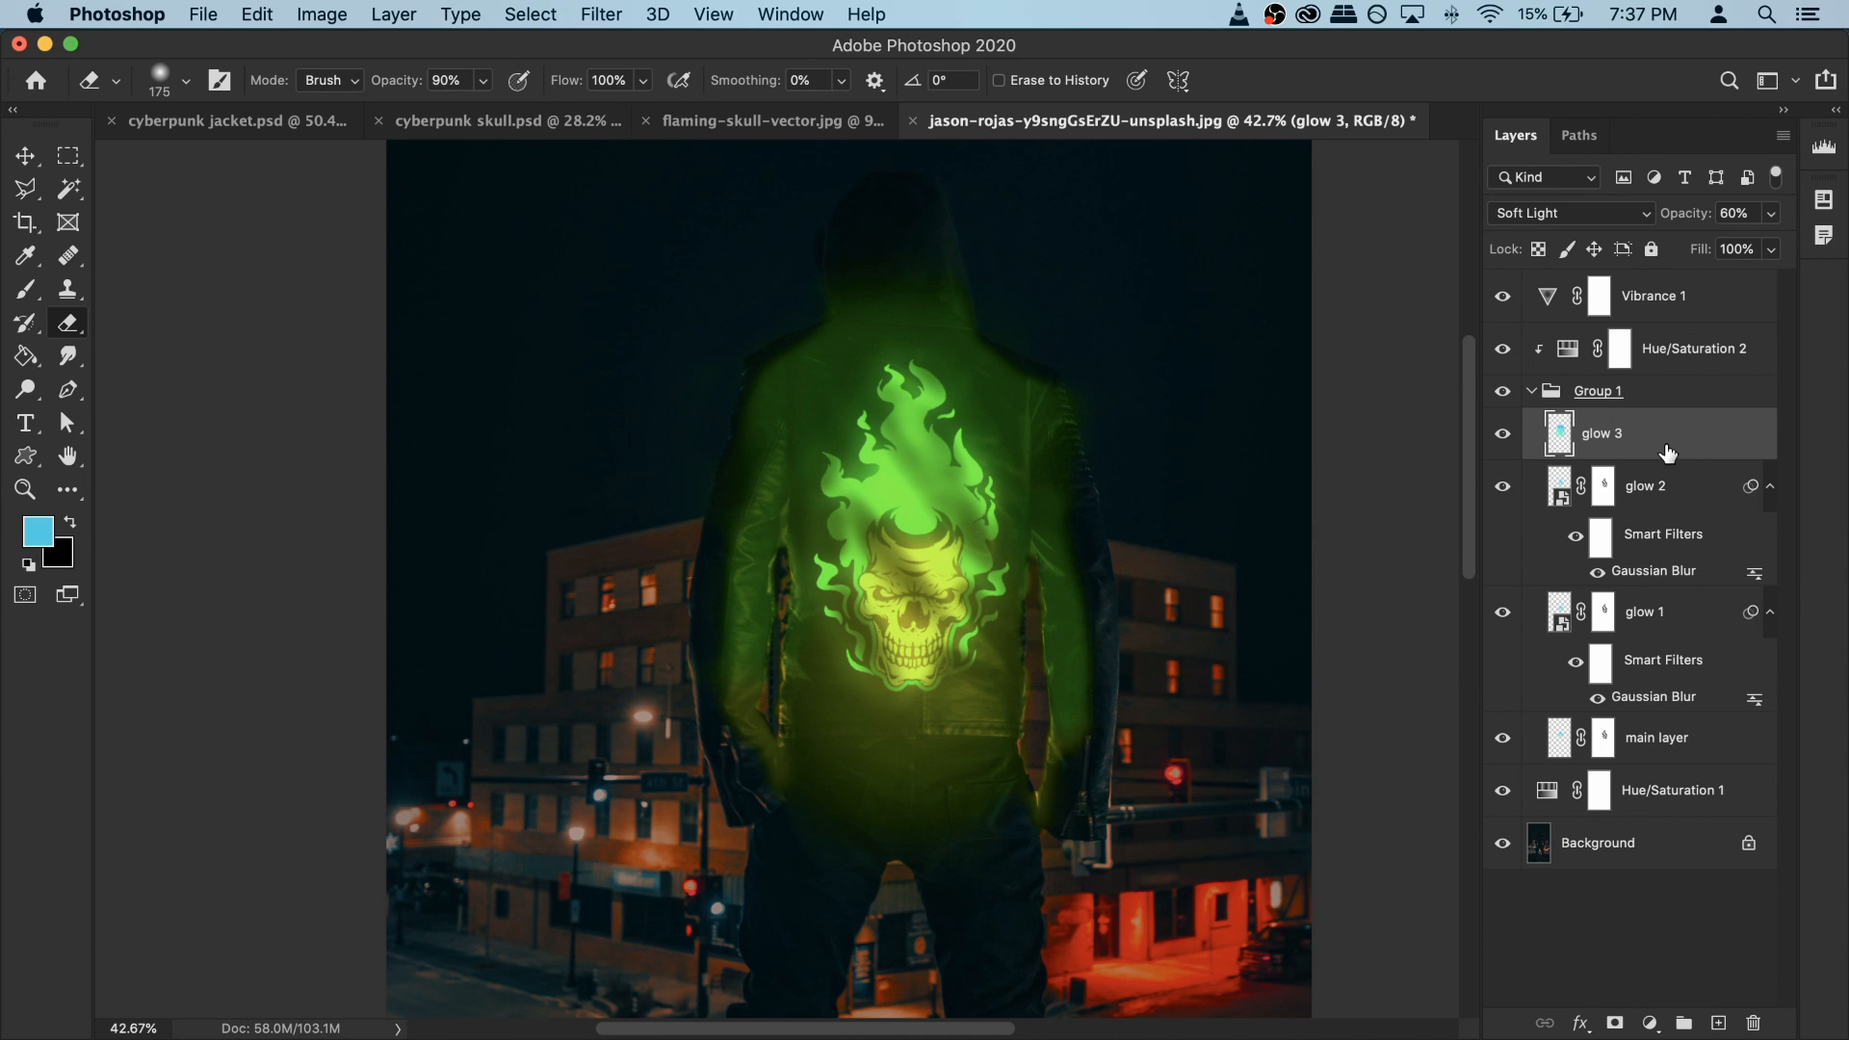
click(1771, 214)
drag(1735, 246, 1672, 253)
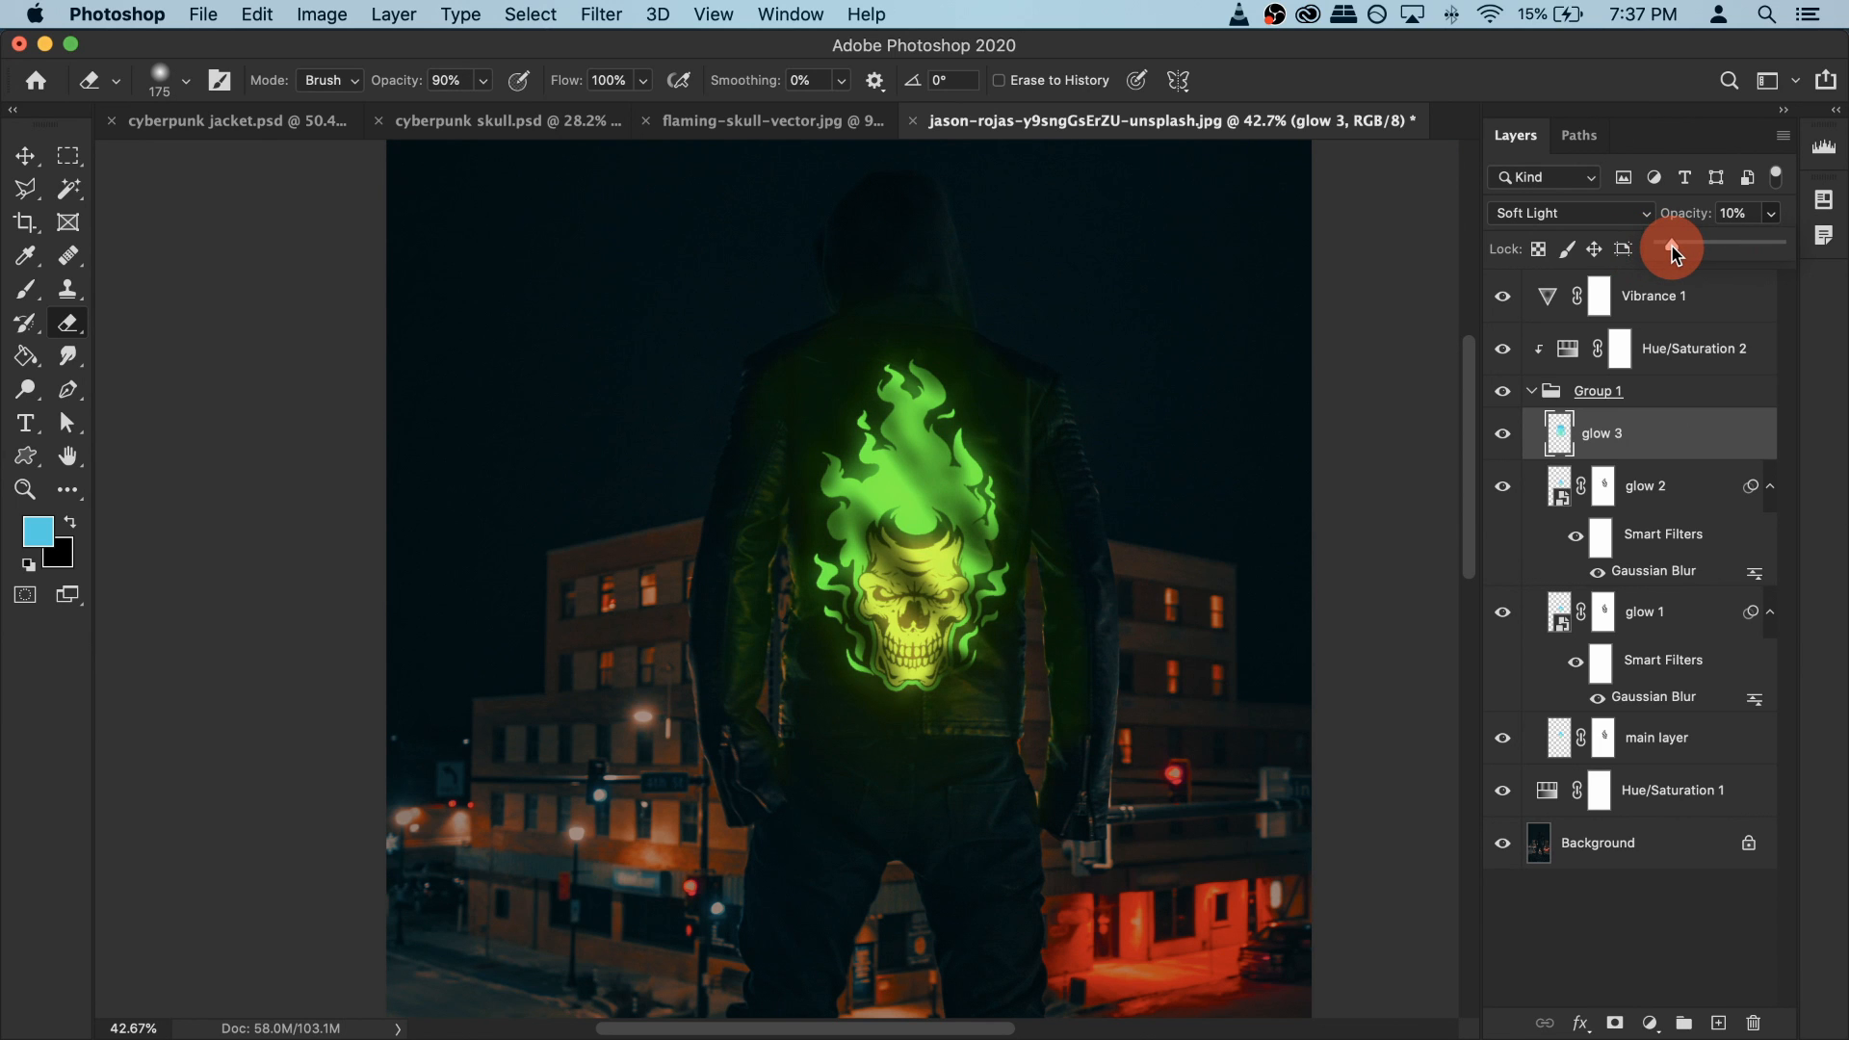
drag(1673, 253, 1673, 254)
Step: Try a hue of -149 on the clipped Hue/Saturation 2 adjustment, and settle its hue at -1
click(1652, 346)
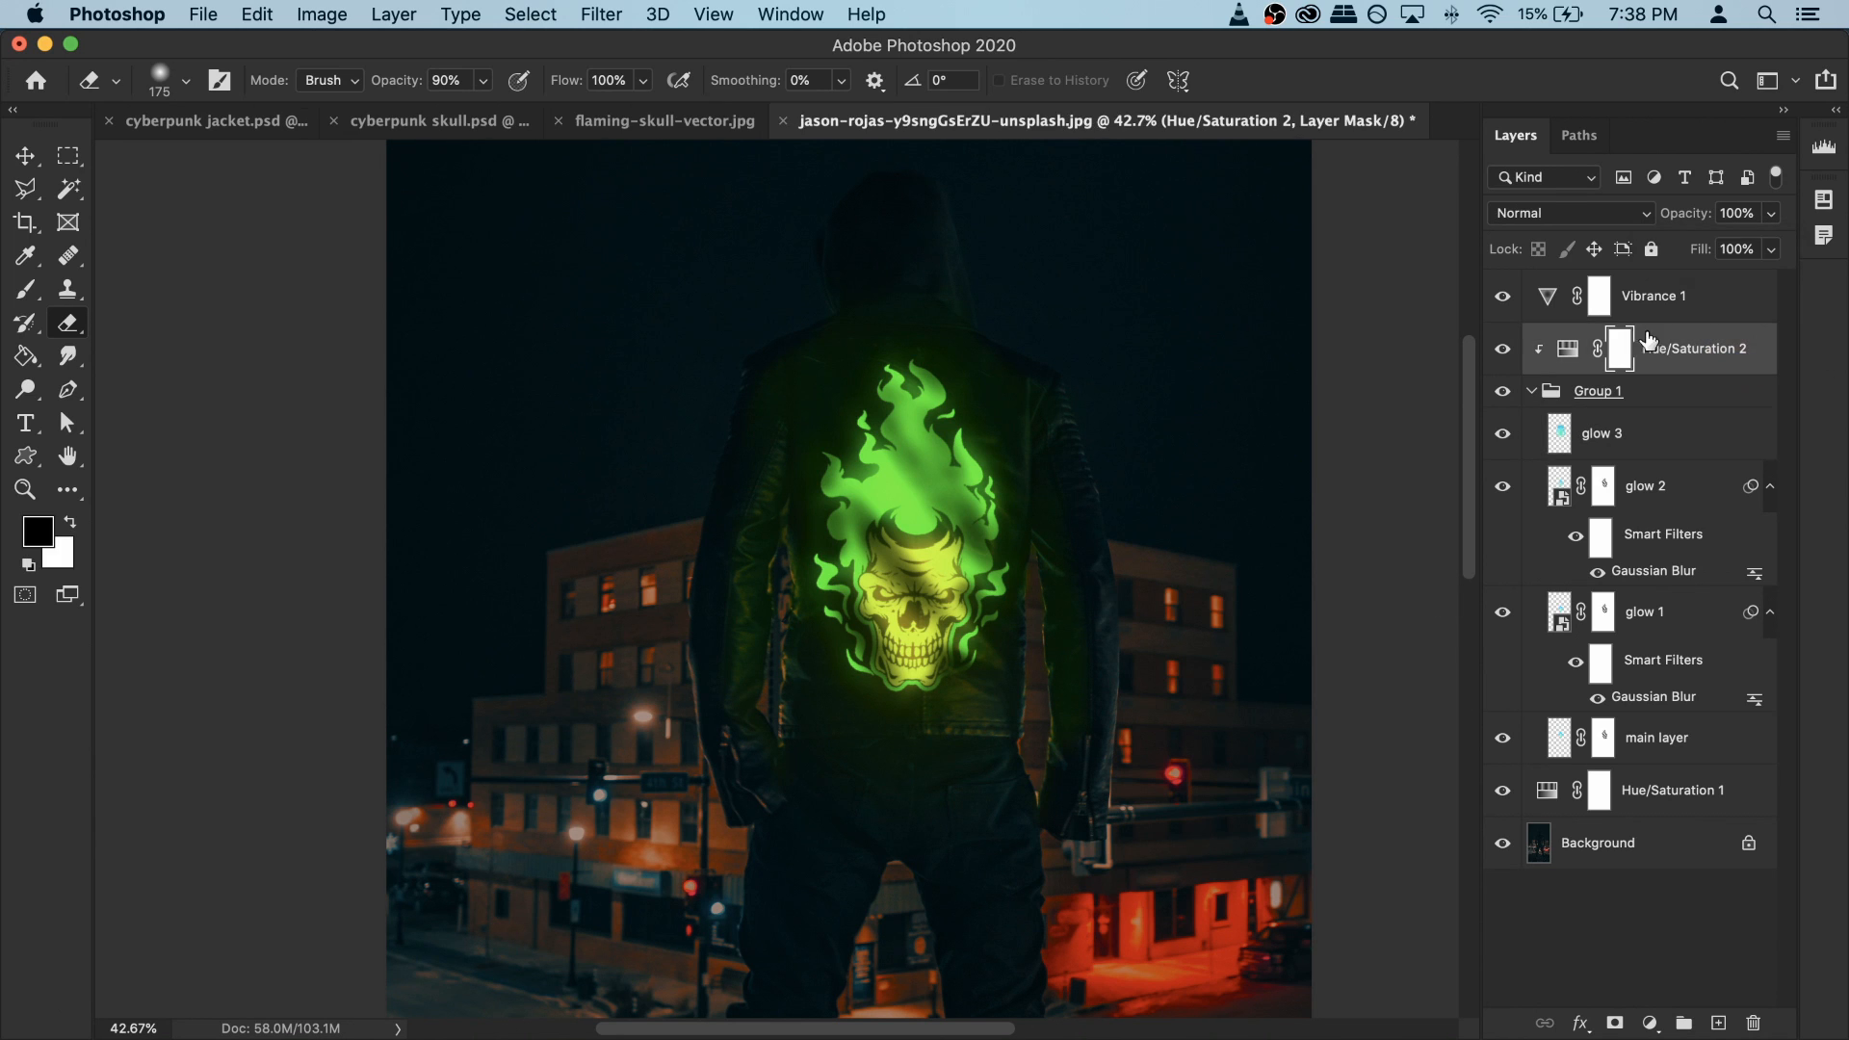
double_click(1552, 352)
drag(1256, 481, 1198, 485)
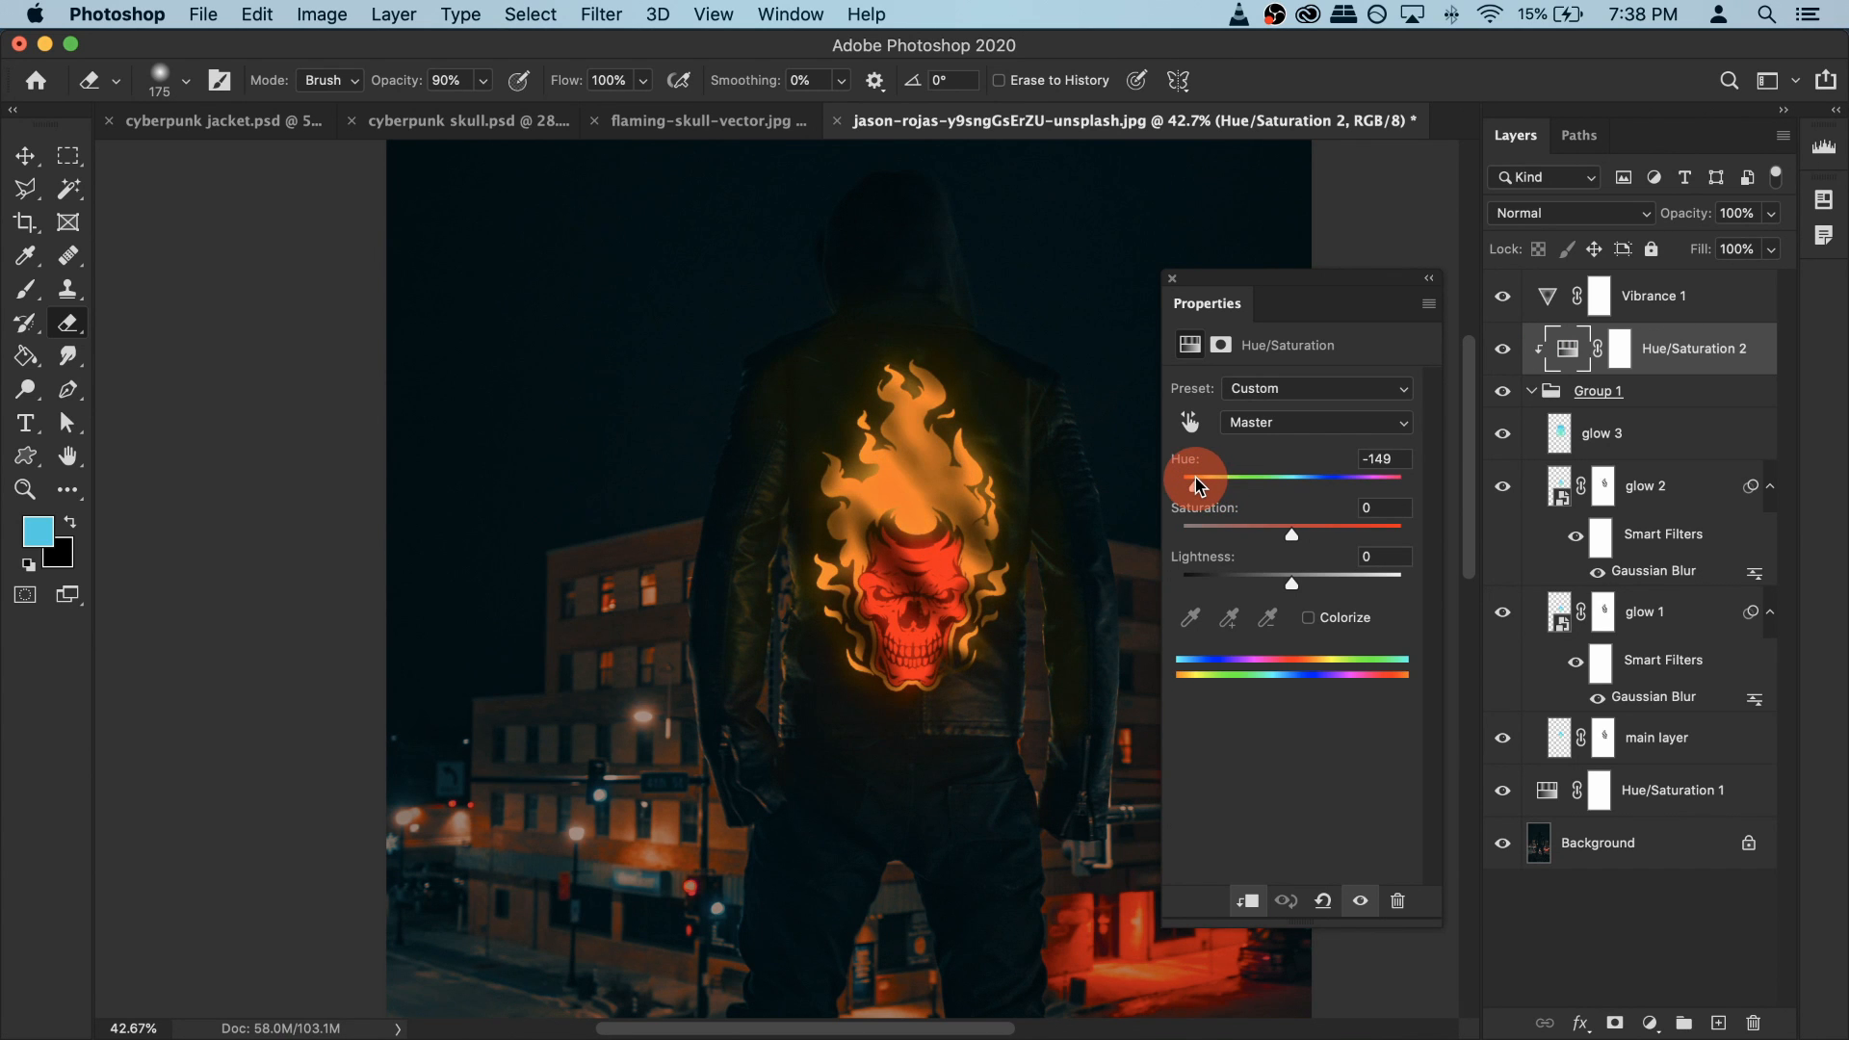
drag(1198, 484, 1198, 484)
drag(1288, 484, 1293, 491)
click(1173, 278)
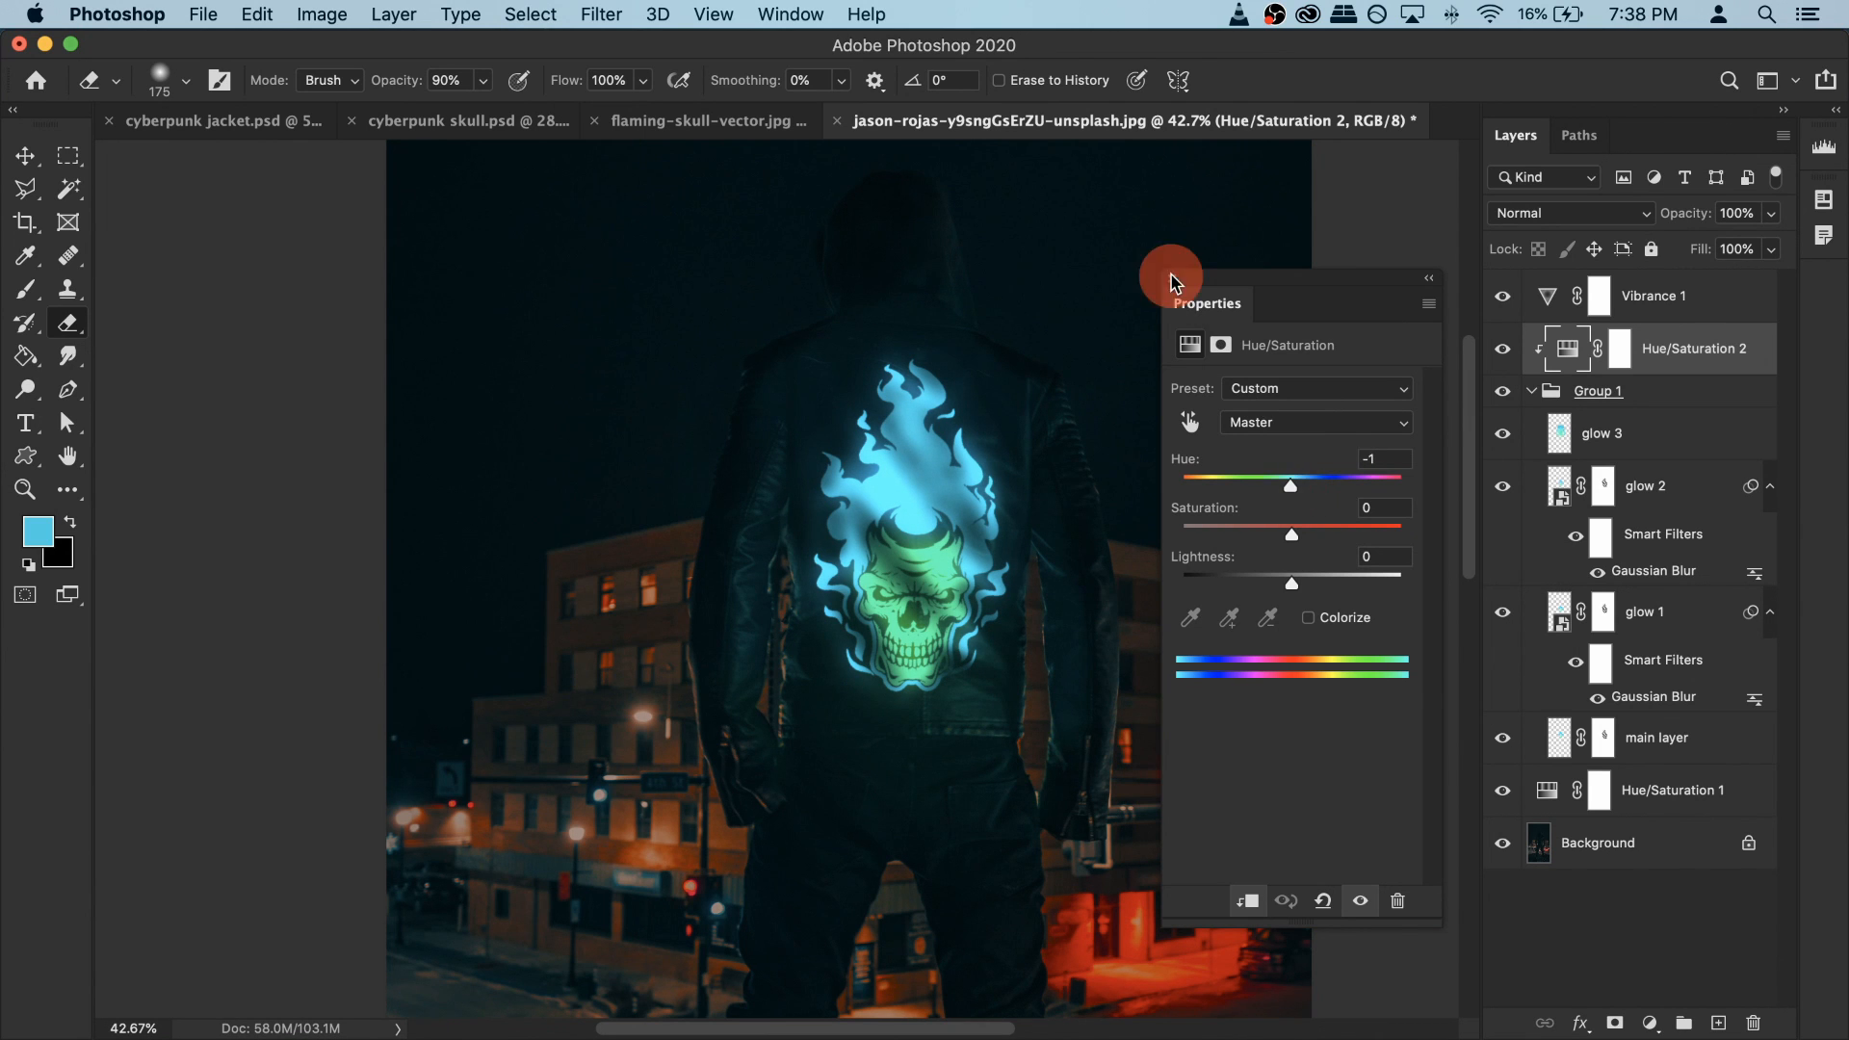